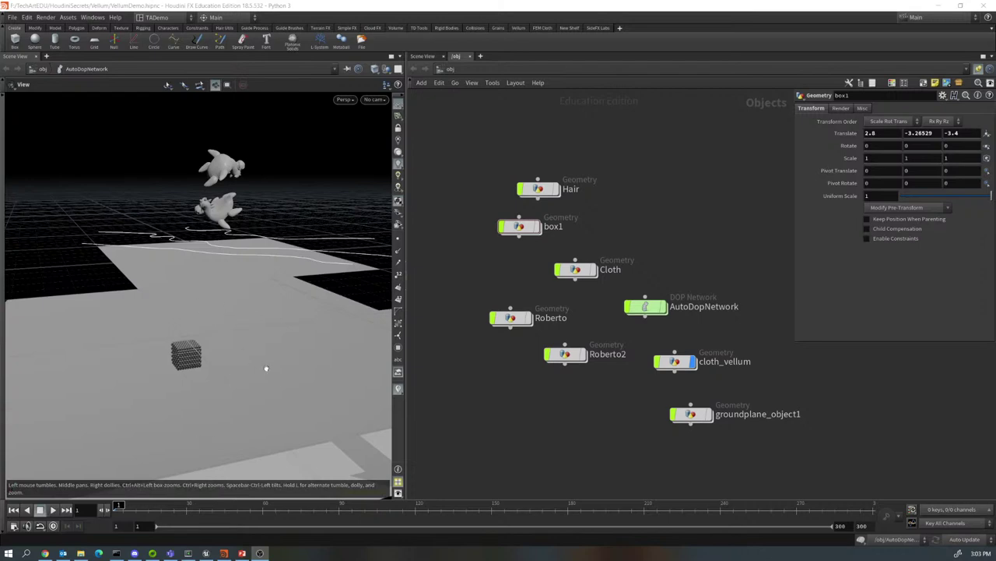
- Enter AutoDopNetwork and auto-arrange its Vellum solver, static solver, merge and gravity nodes
left_click_drag(267, 369, 269, 366)
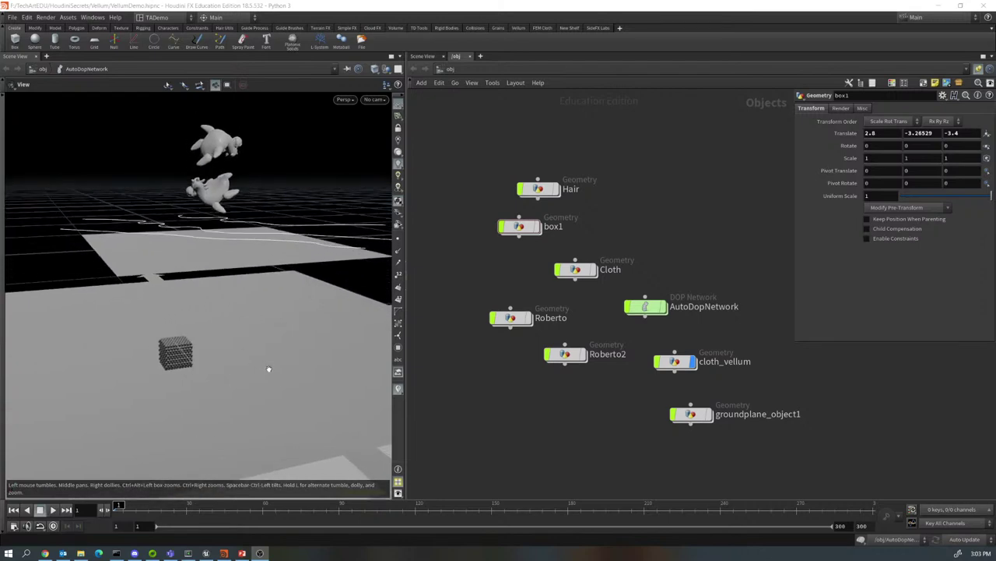
mouse_move(585, 271)
double_click(656, 309)
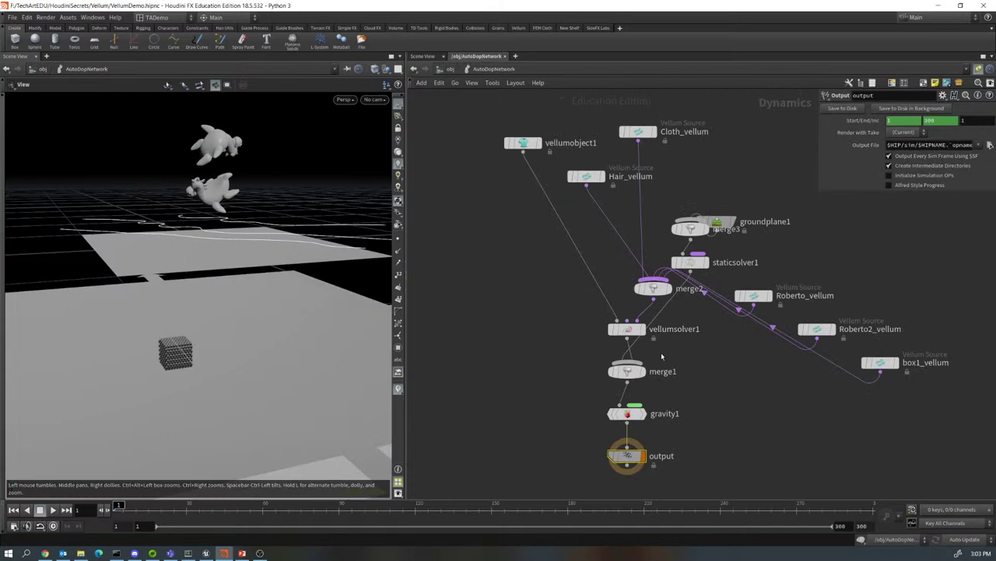
key("l")
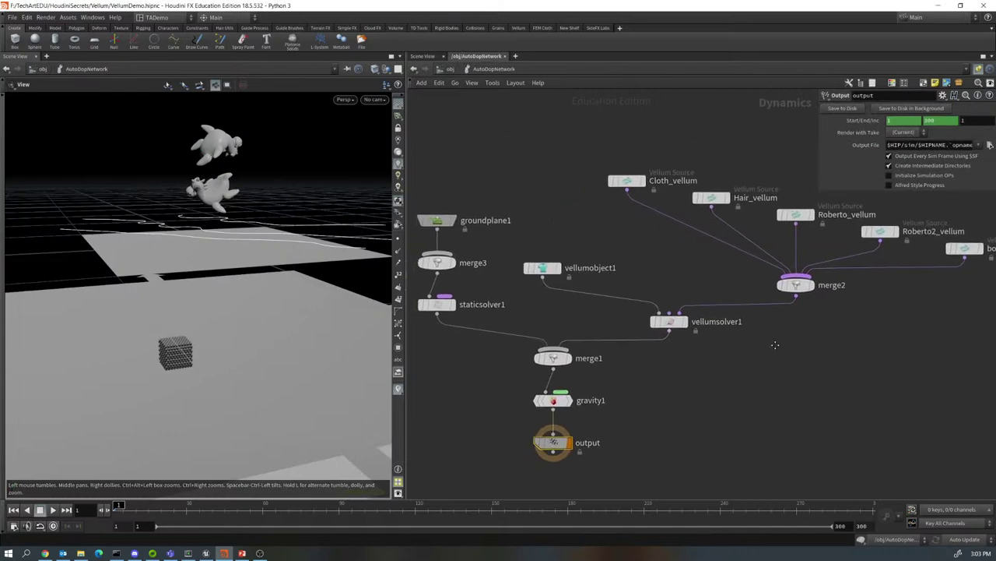
scroll(778, 348, "down", 1)
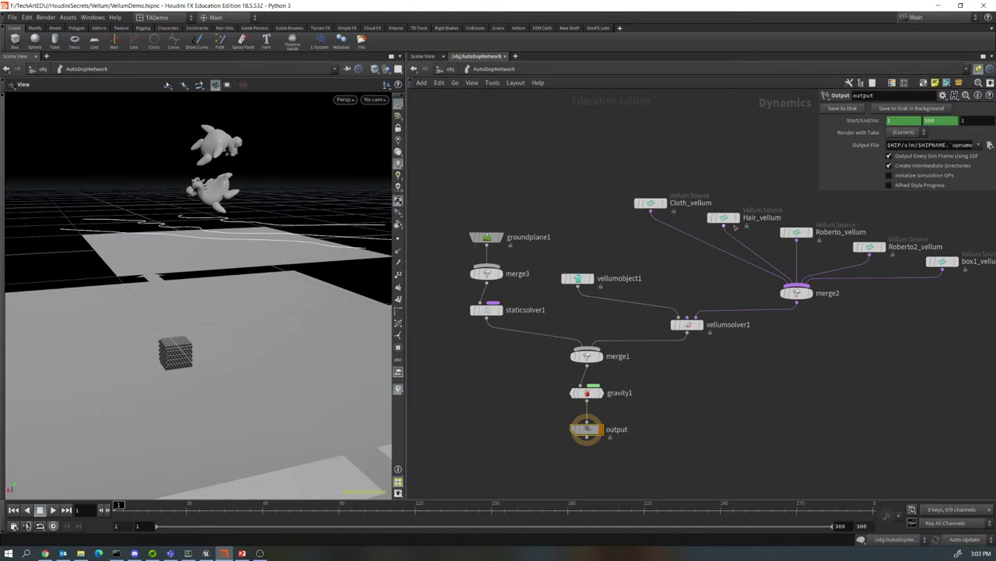
mouse_move(726, 224)
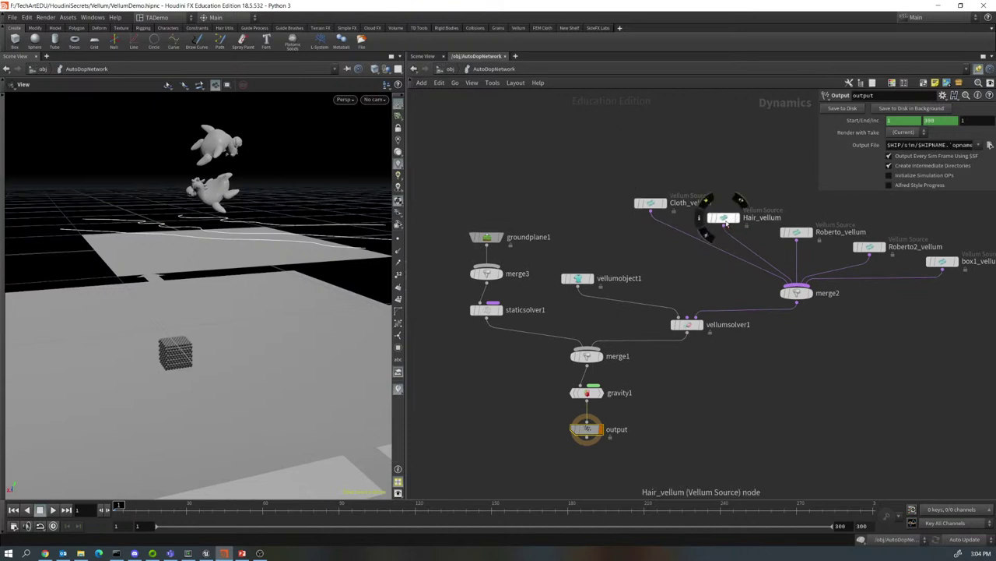
mouse_move(797, 238)
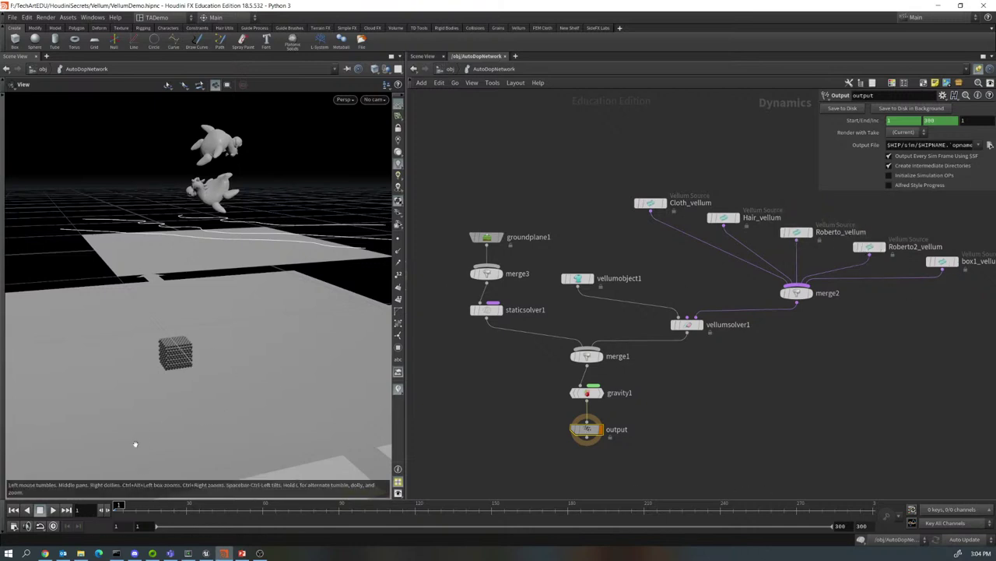
- Play the Vellum cloth simulation to about frame 42, then stop and rewind to frame 1
left_click(53, 510)
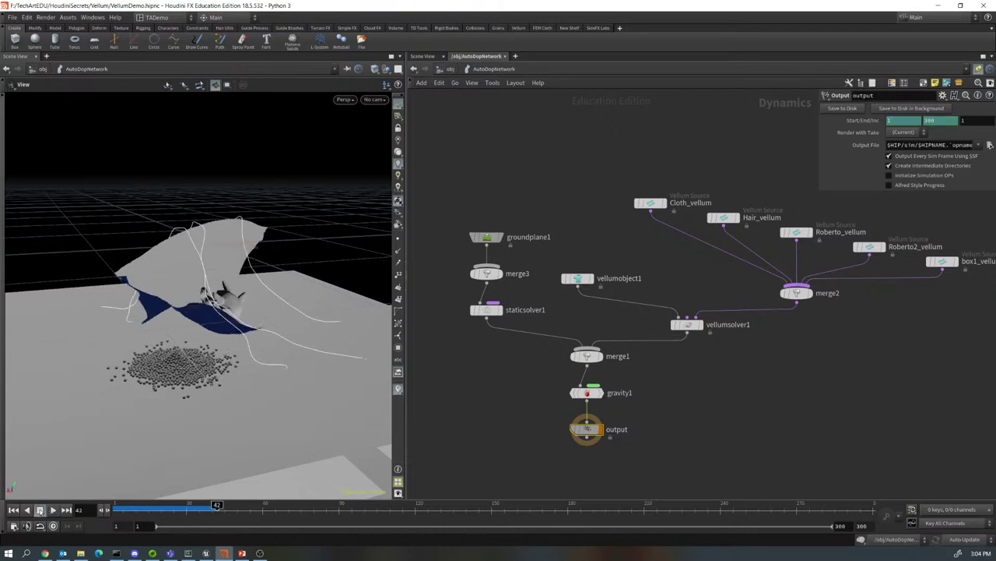
left_click(40, 510)
left_click(13, 510)
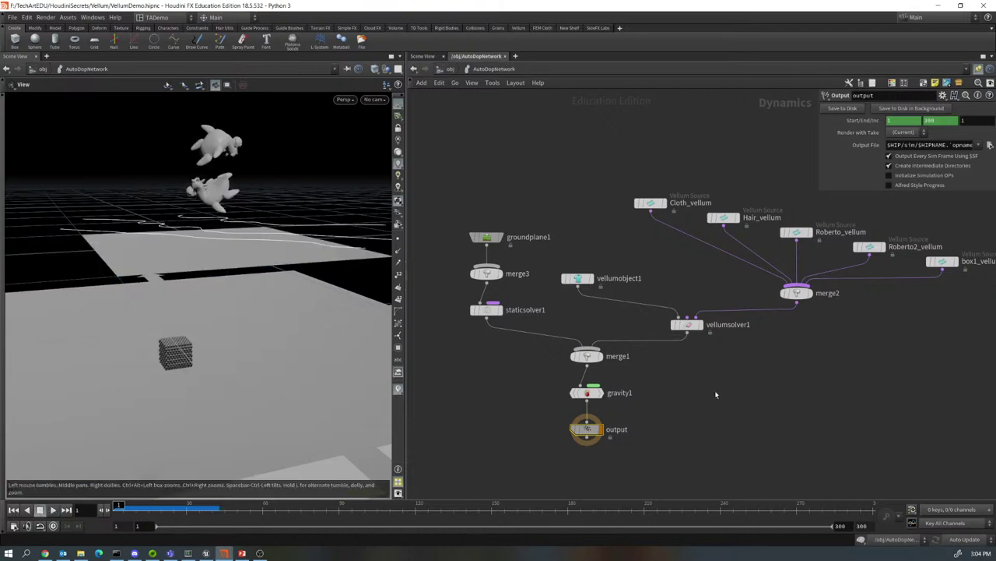
- Go up to /obj, enter cloth_vellum, and select its vellum_io node
key("u")
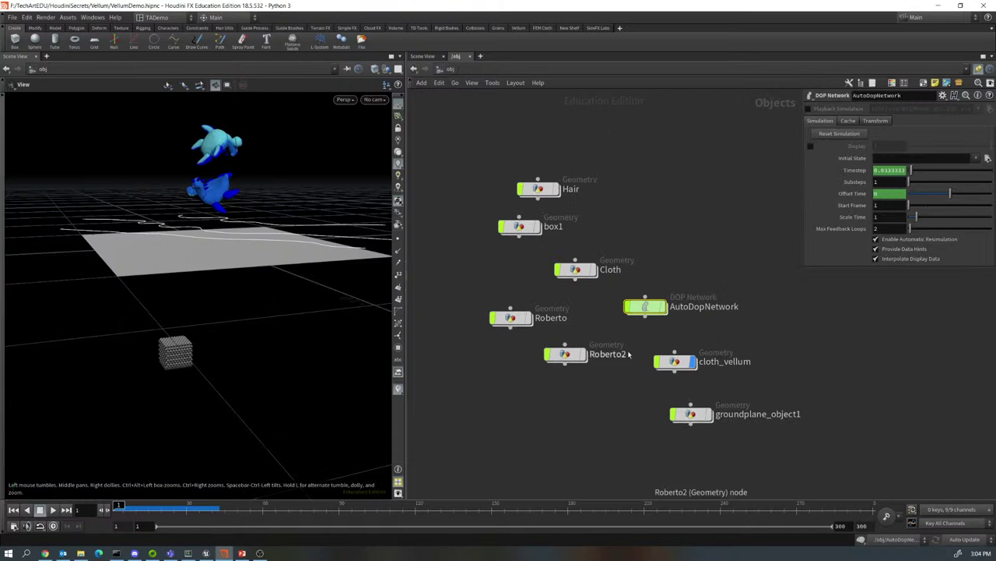
left_click(681, 366)
double_click(680, 362)
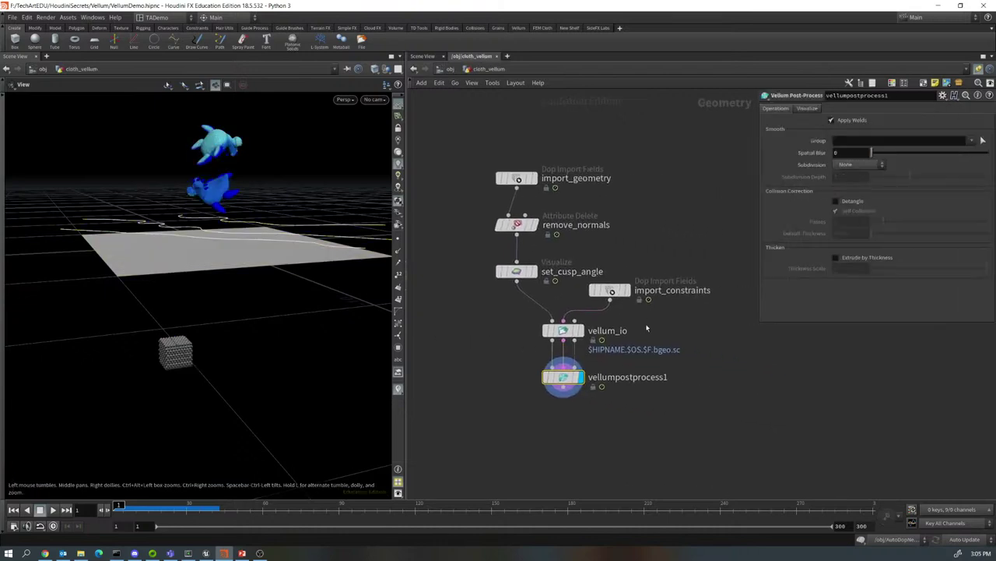
left_click(563, 330)
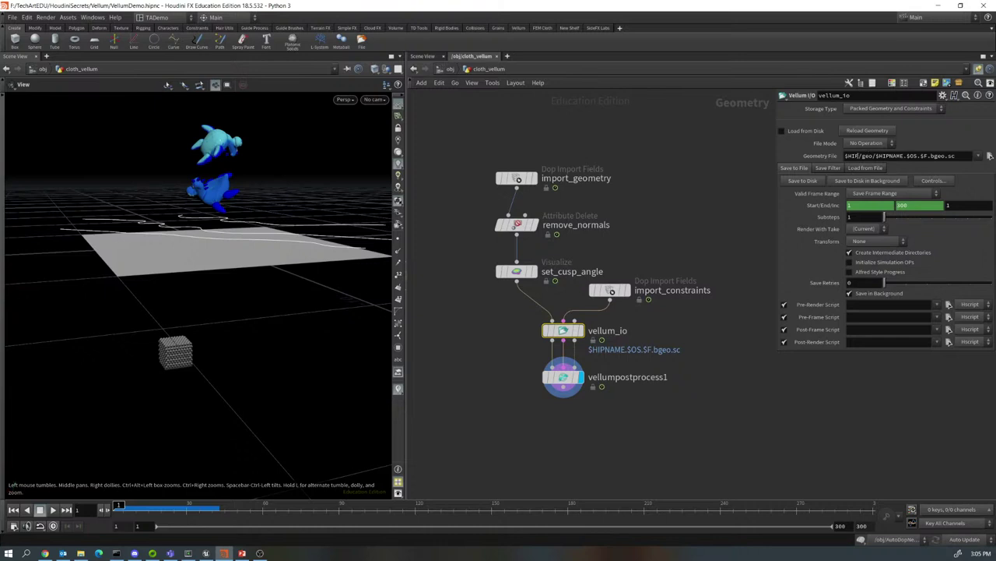
- Set vellum_io's geometry file to $JOB/geo/HSLVellum.$F.bgeo.sc and enable Load from Disk
double_click(850, 156)
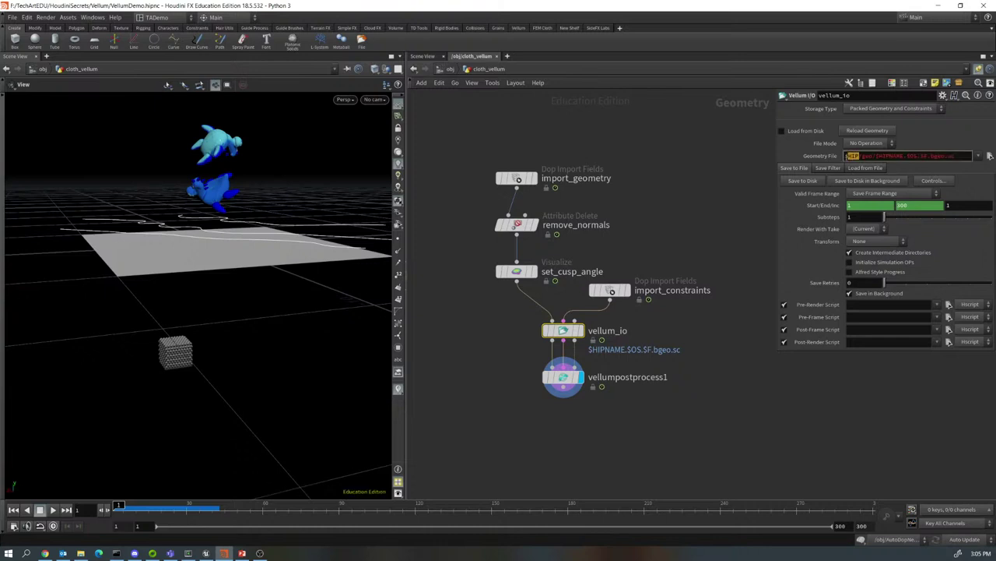
type("$JOB")
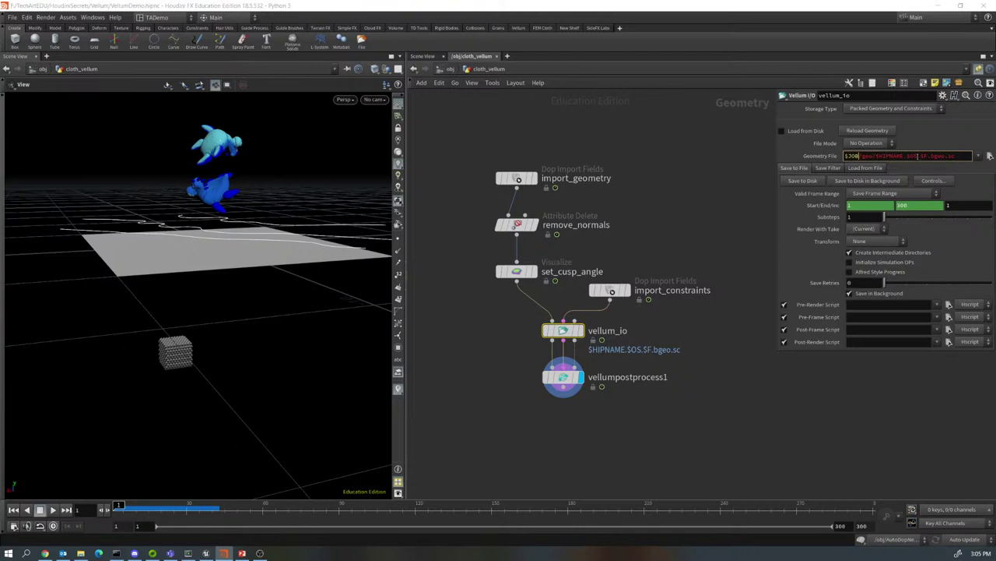
left_click_drag(918, 155, 875, 156)
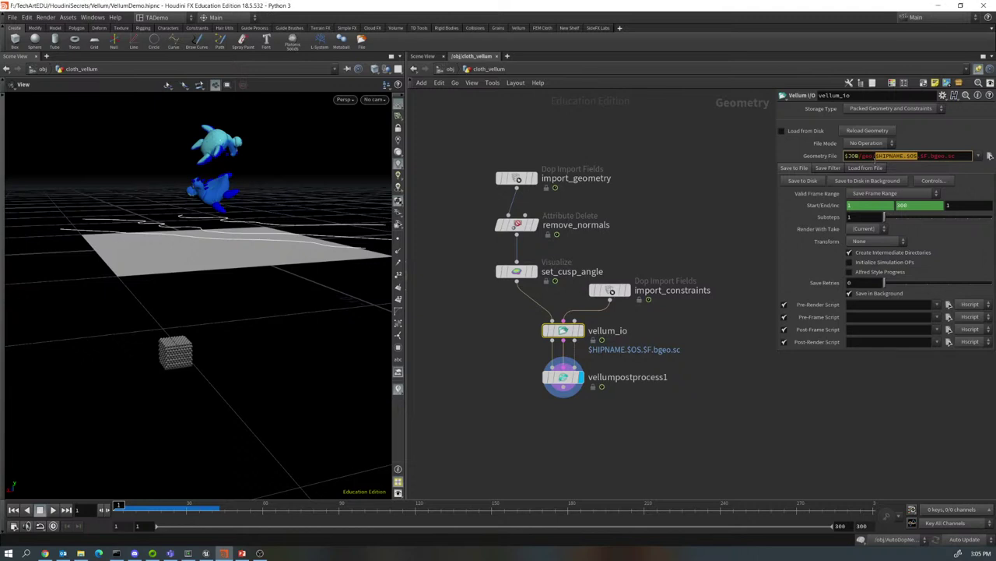
type("res")
type("Vellum")
left_click(783, 132)
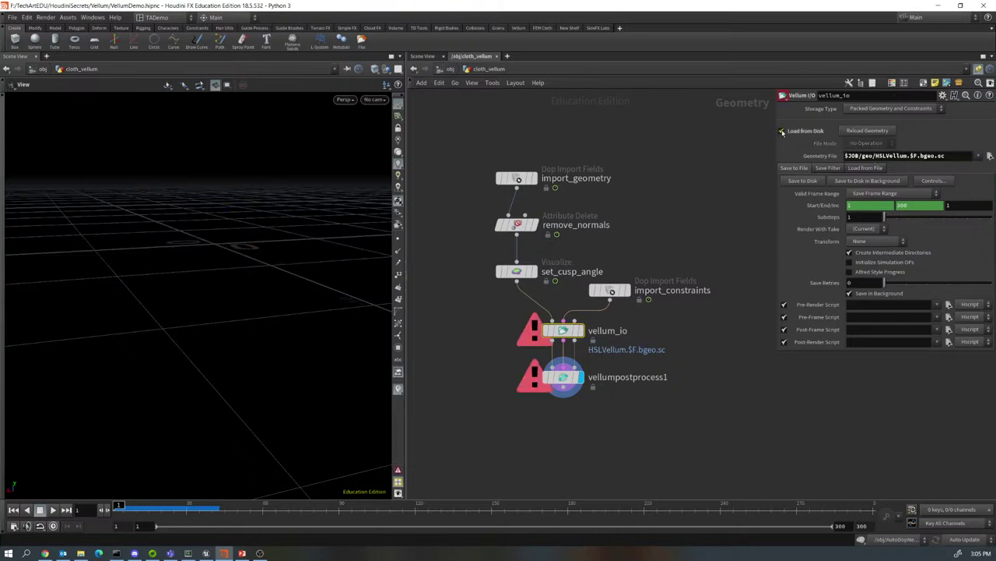
- Write the vellum_io cloth simulation cache to disk with Save to Disk
left_click(794, 181)
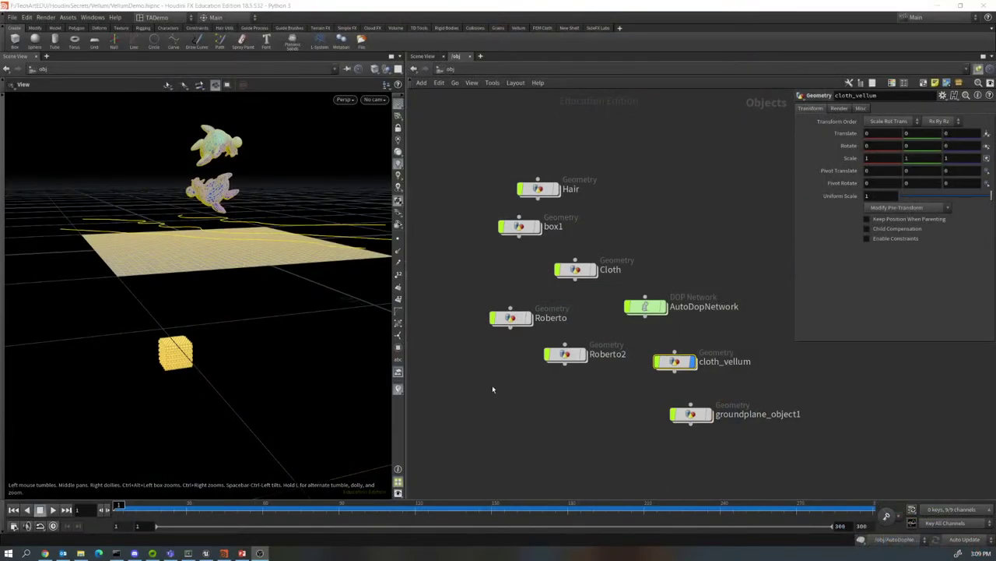
- Play back the cached cloth simulation, stop and rewind to frame 1, and nudge Roberto2
left_click(492, 385)
left_click(51, 509)
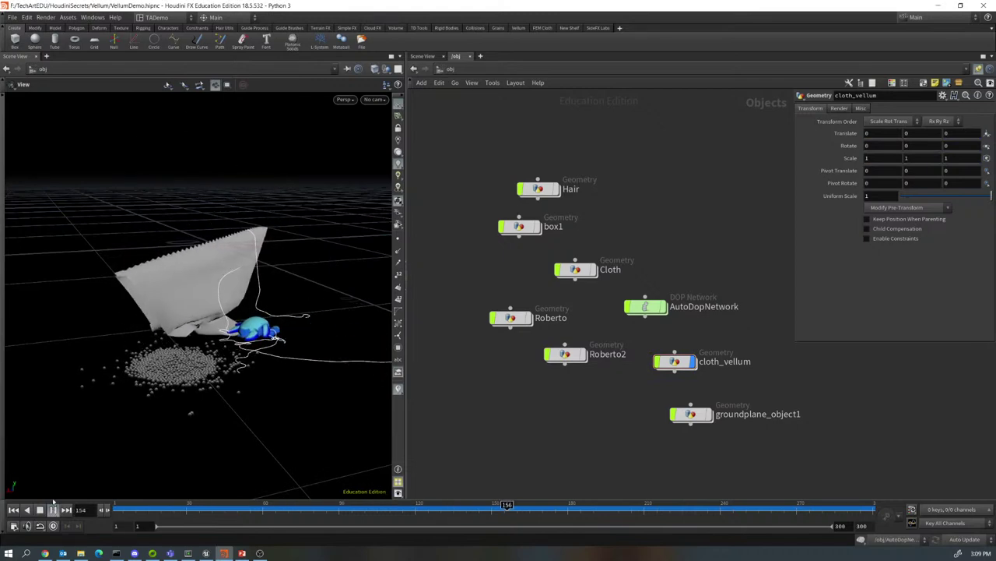
left_click_drag(191, 412, 177, 341)
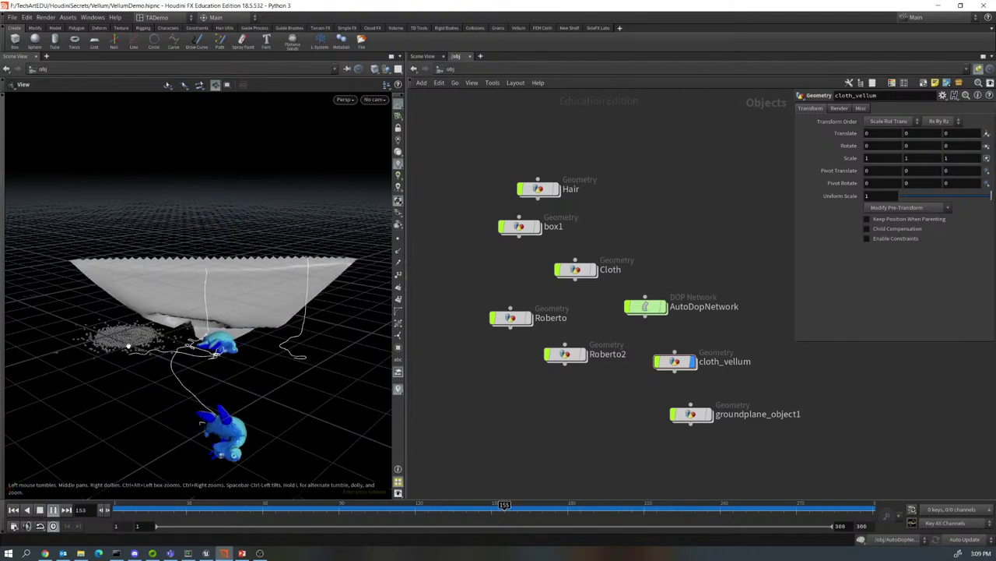
left_click(40, 510)
left_click(14, 510)
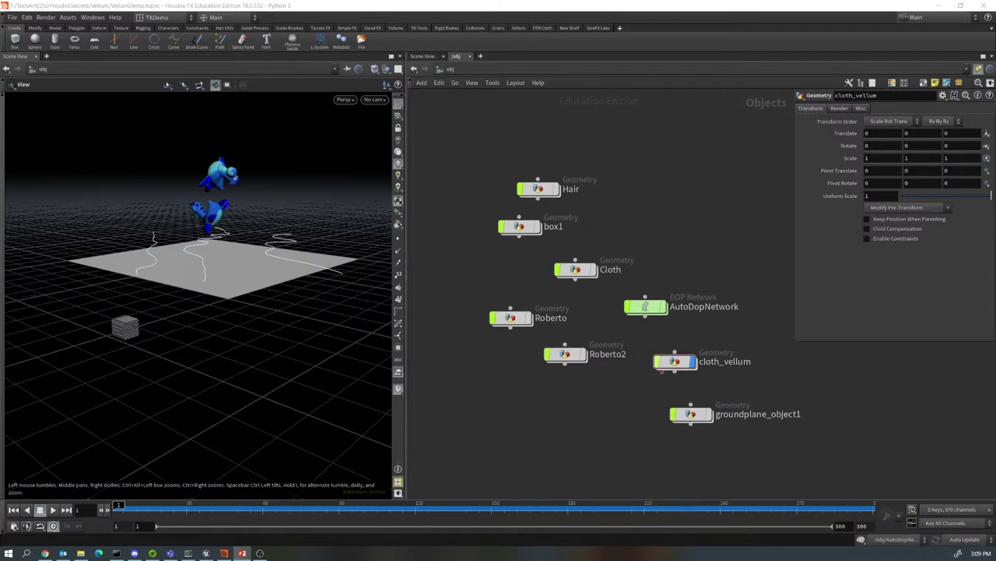
left_click_drag(580, 355, 591, 340)
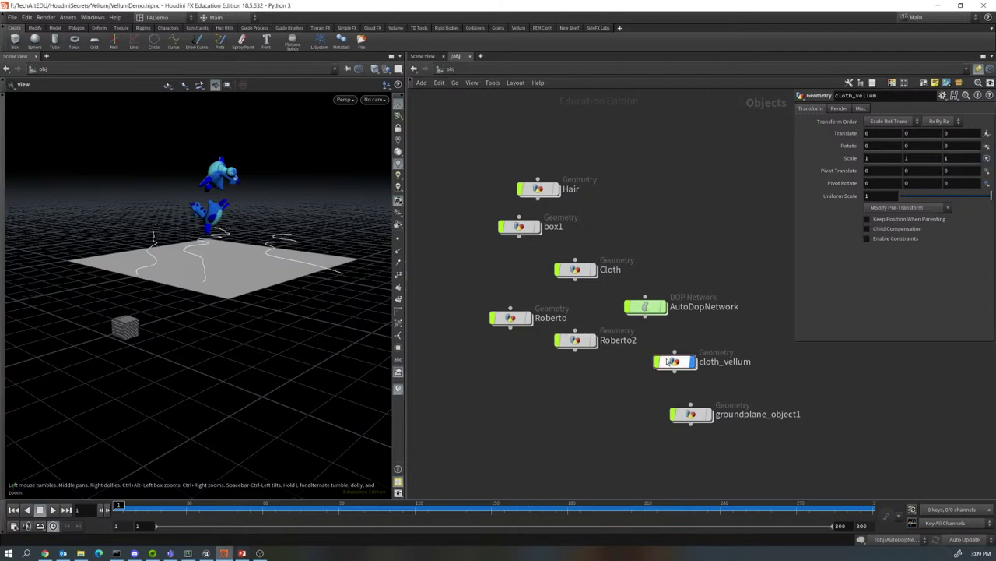
left_click_drag(671, 361, 585, 397)
- Append a Normal node, normal1, after vellumpostprocess1 and set its display flag
double_click(588, 397)
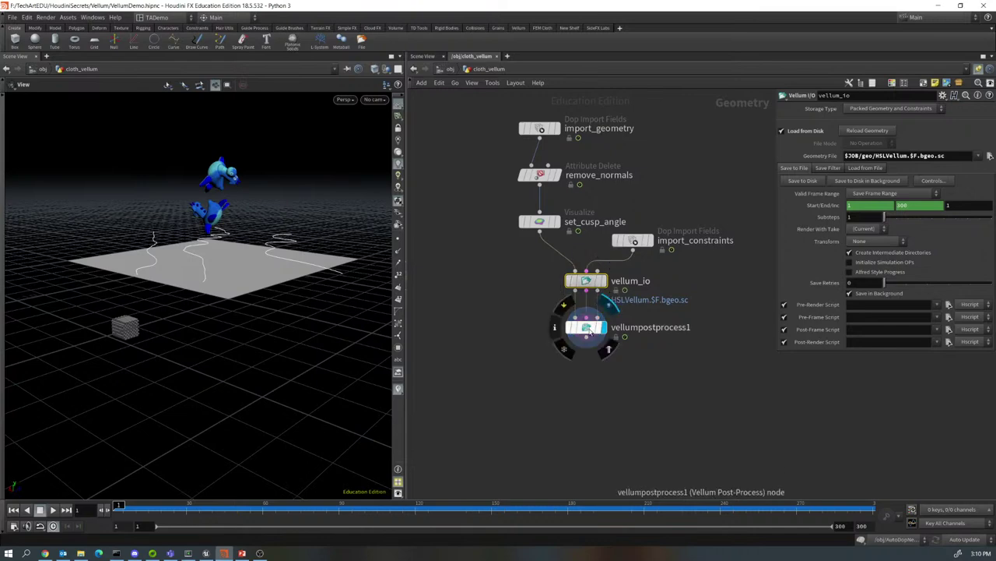
left_click_drag(587, 341, 589, 364)
key("Tab")
type("norm")
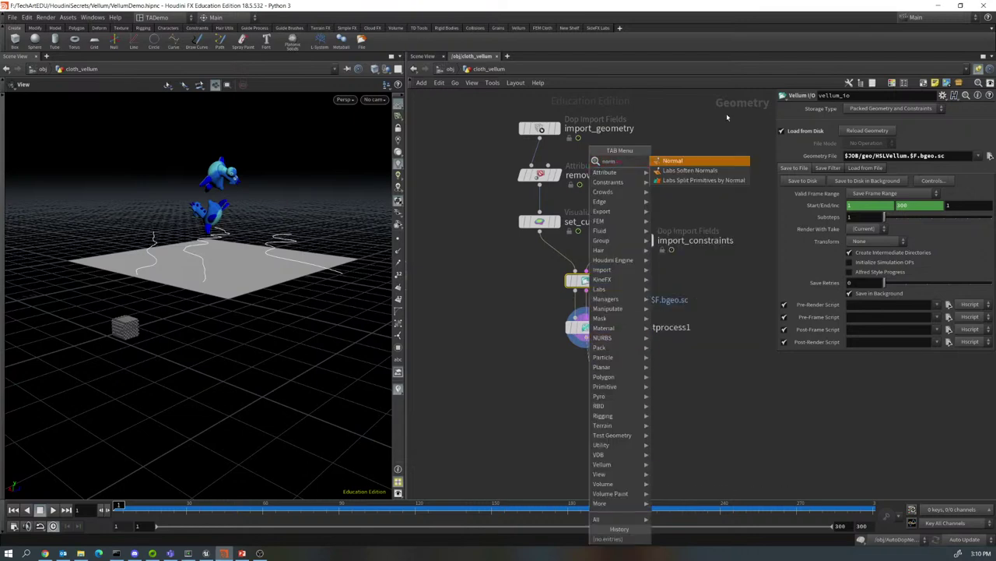
left_click(674, 161)
left_click(586, 369)
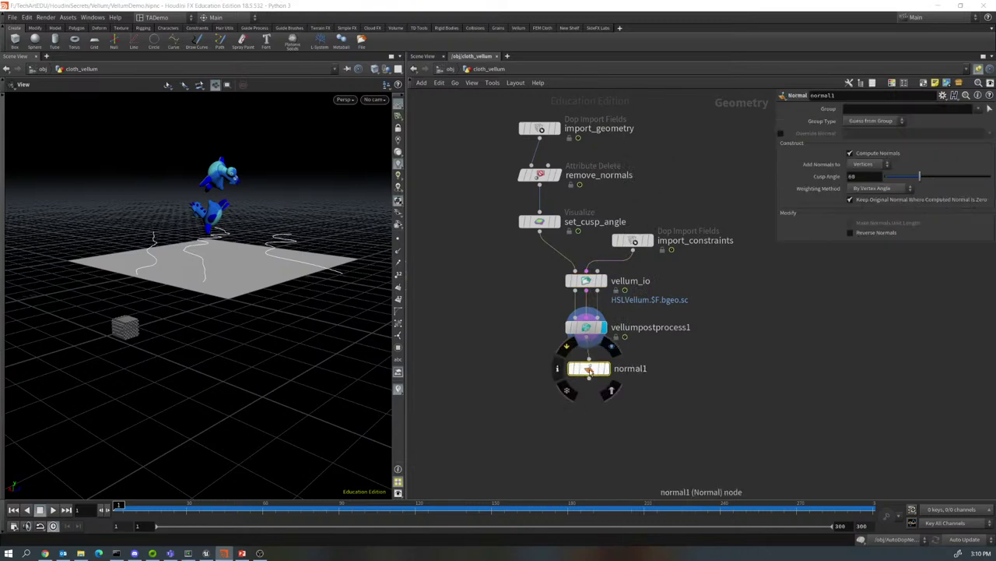
mouse_move(585, 369)
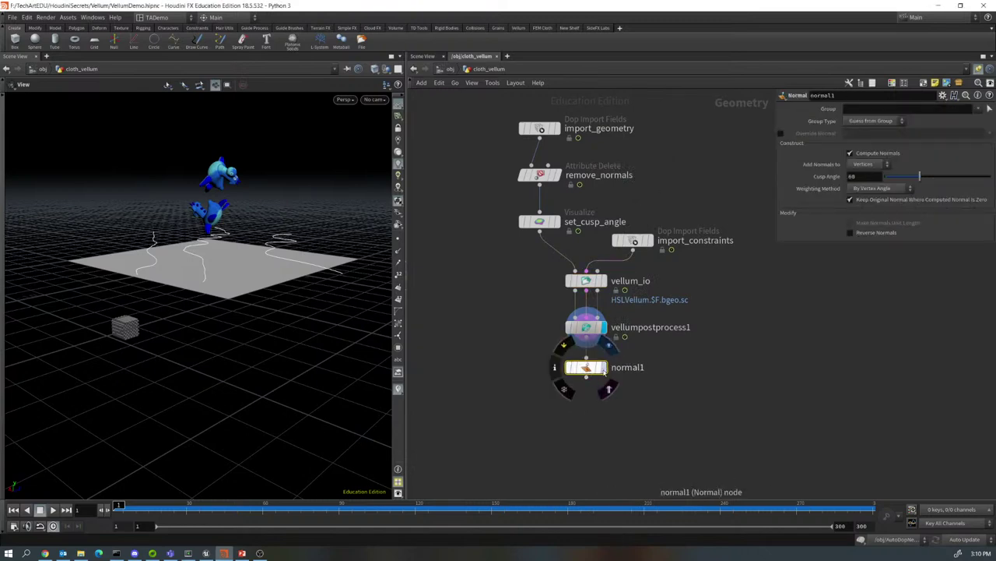
left_click(602, 368)
mouse_move(587, 369)
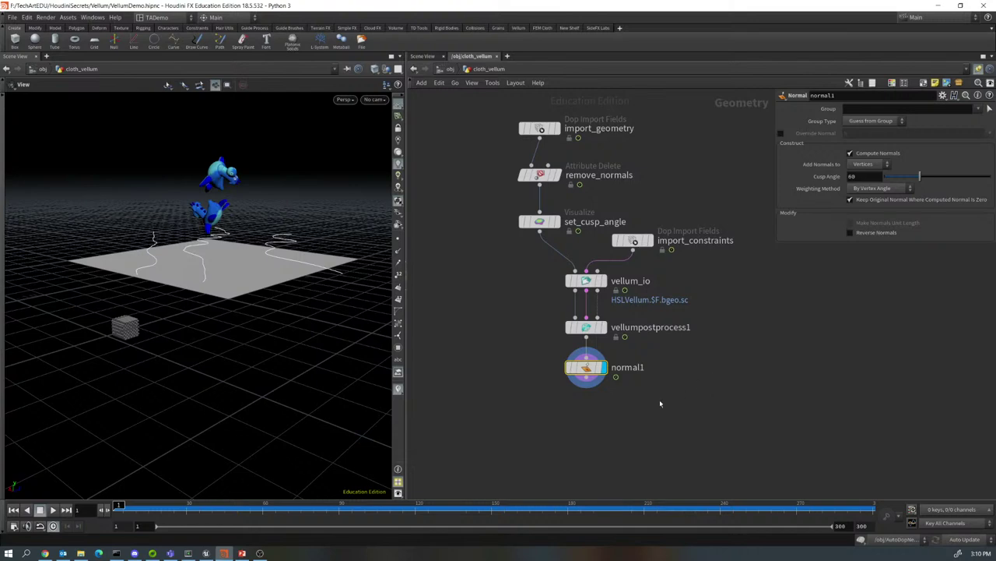
- Add a Blast node wired below normal1
middle_click_drag(659, 403, 738, 337)
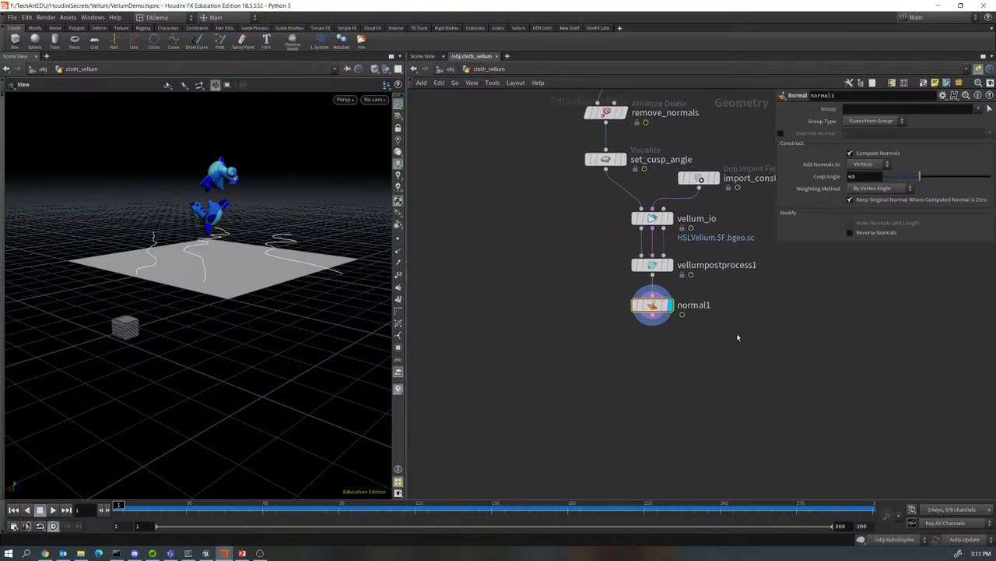
left_click(652, 315)
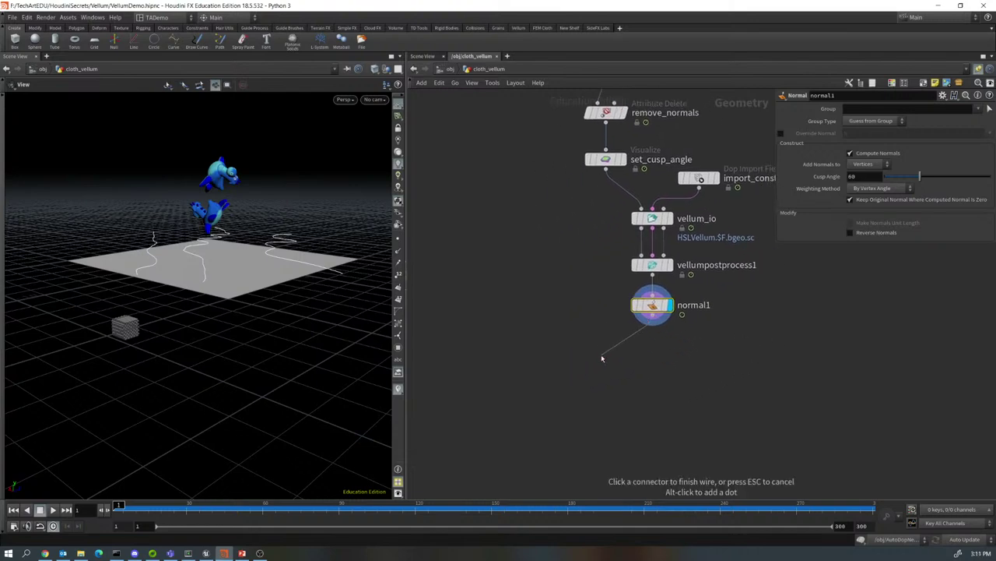
key("Tab")
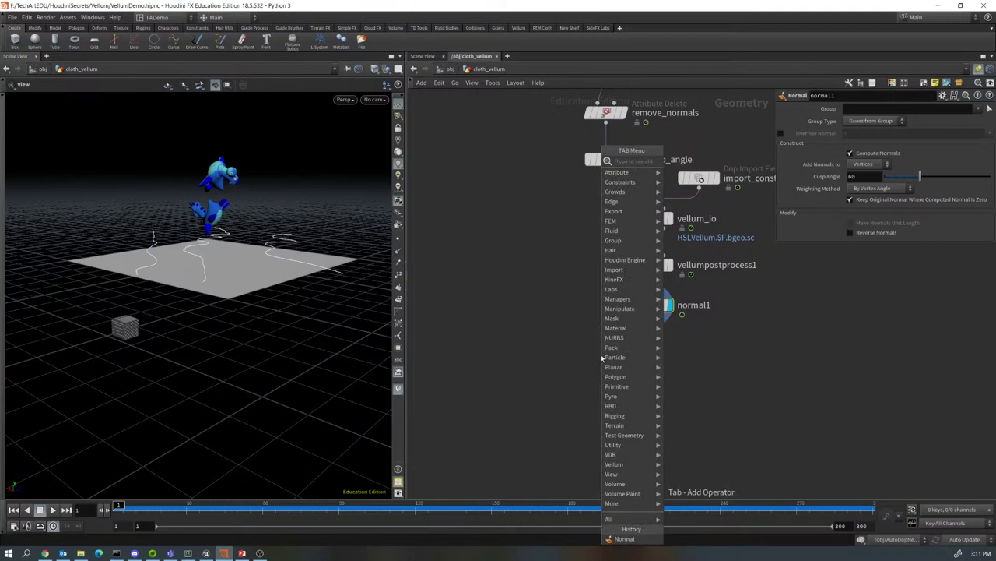
type("blast")
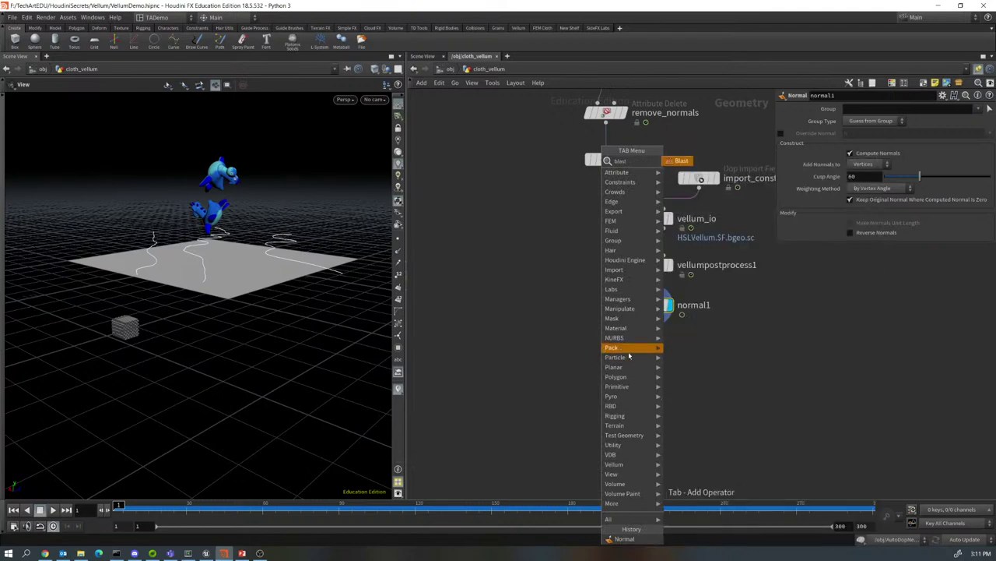
left_click(677, 160)
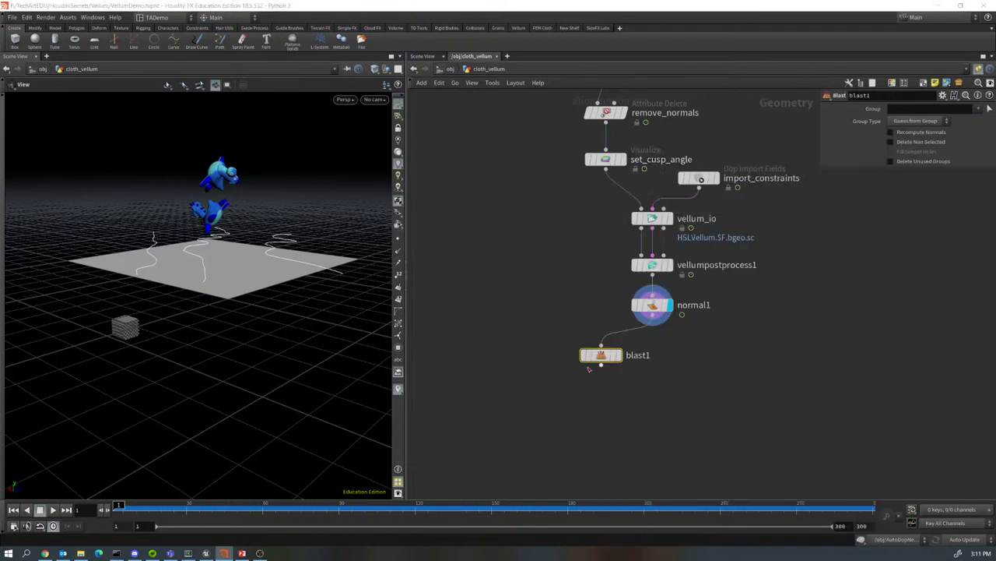
left_click(518, 363)
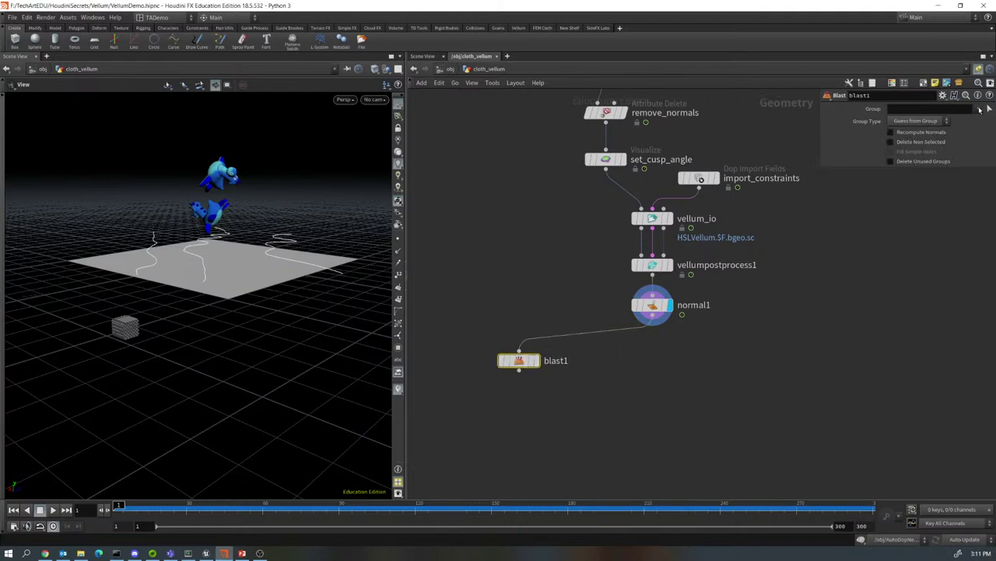
- Set the Blast group to stream_Cloth_vellum with Delete Non Selected, display it, and preview playback
left_click(979, 109)
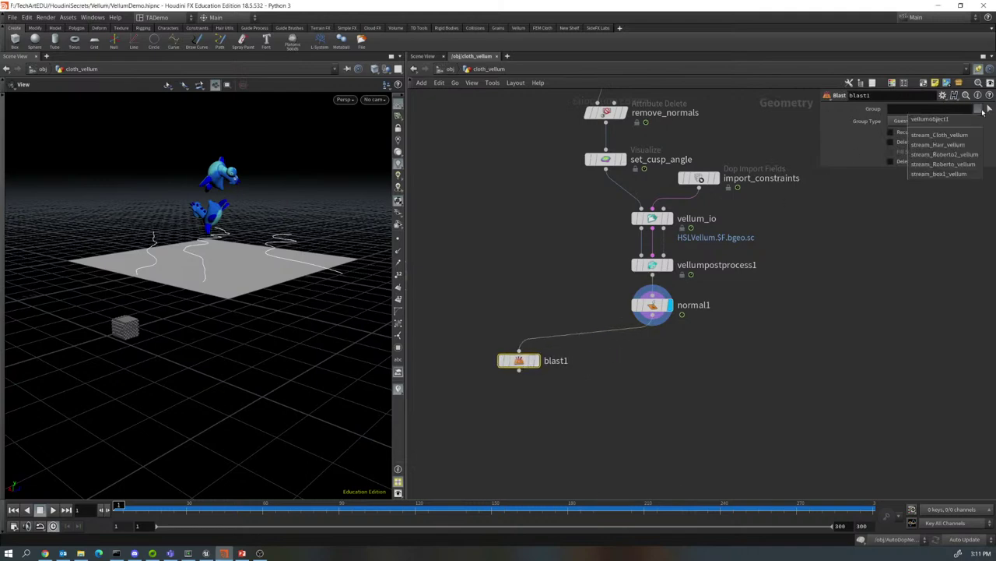
left_click(943, 135)
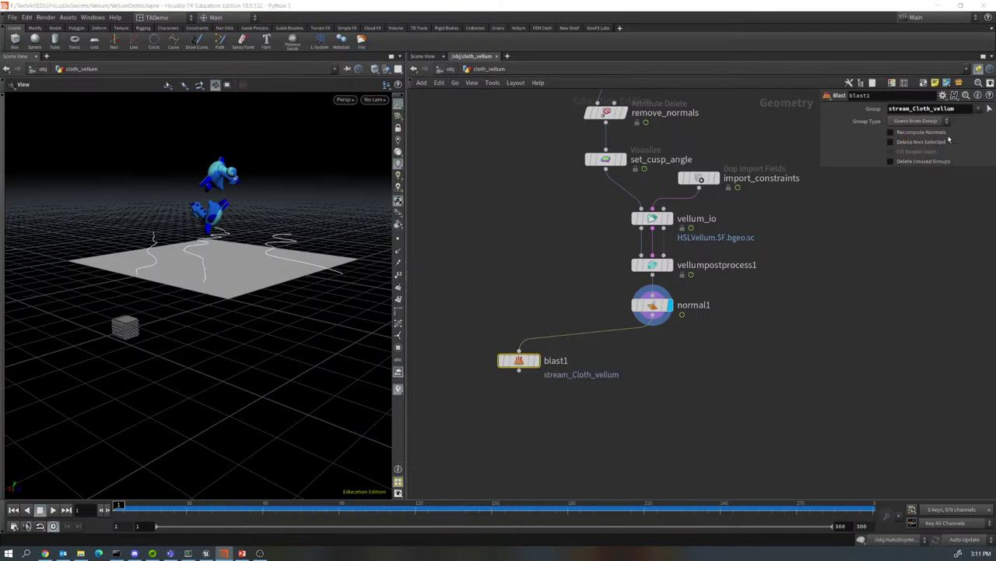
left_click(891, 142)
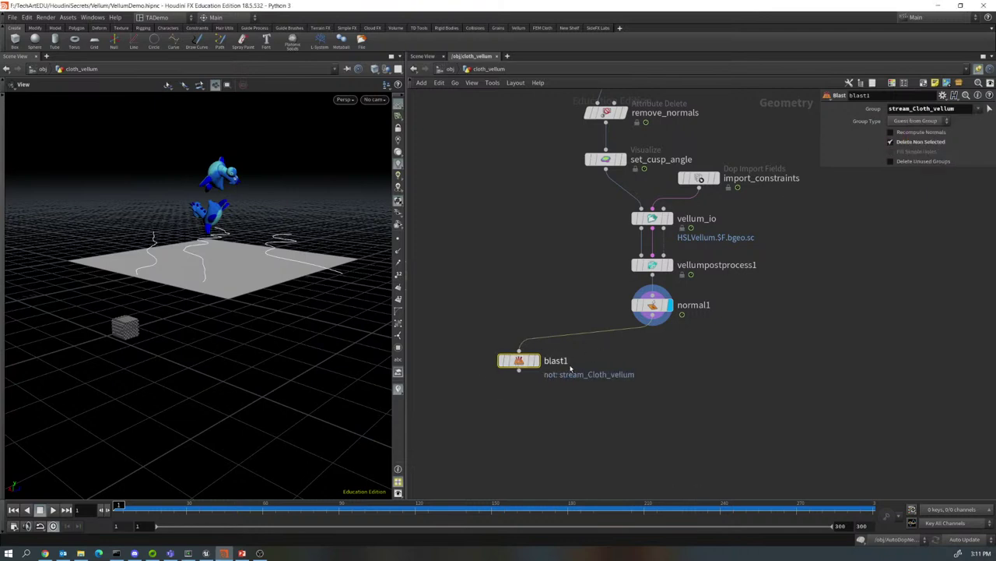
left_click(536, 362)
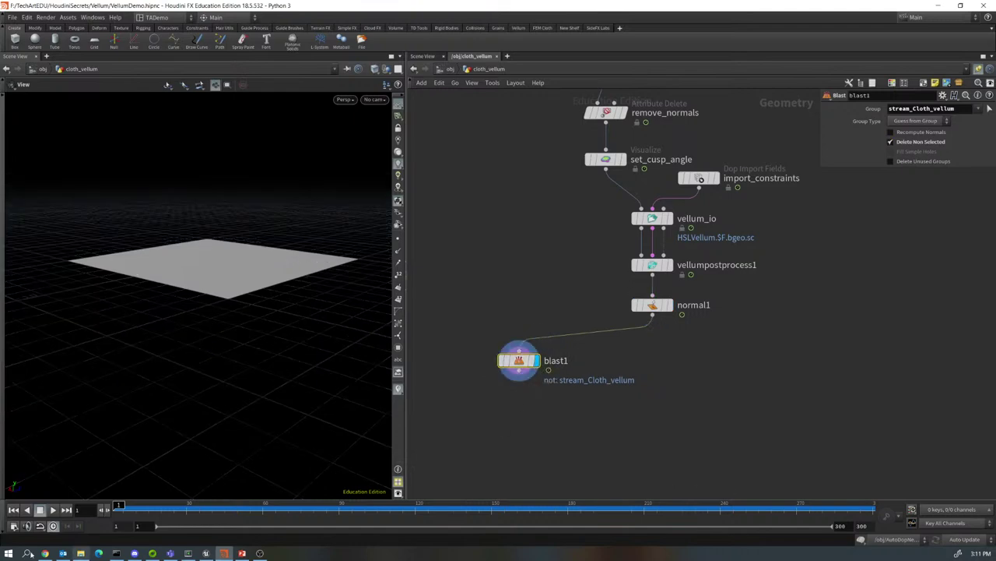
left_click(53, 510)
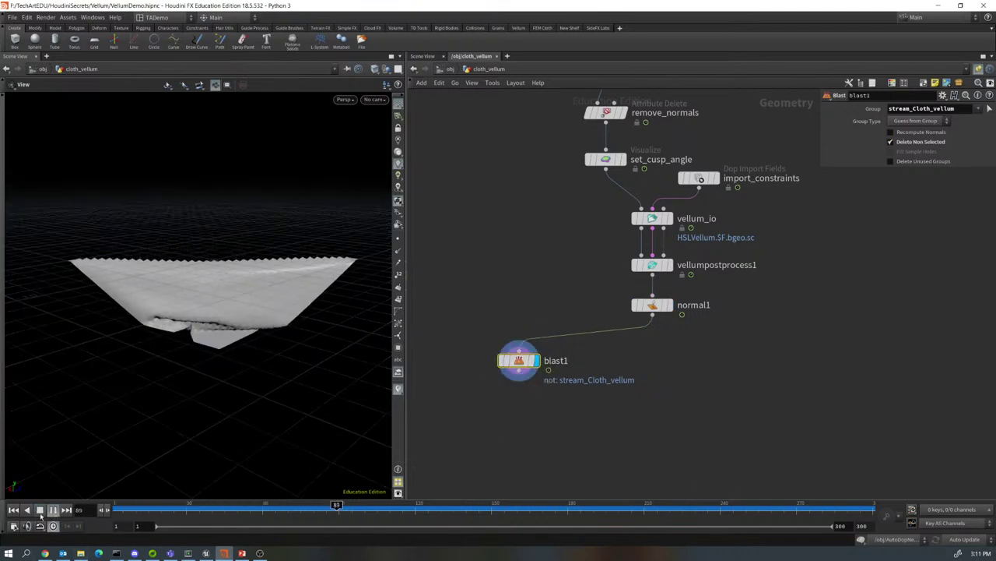
left_click(53, 509)
left_click(13, 510)
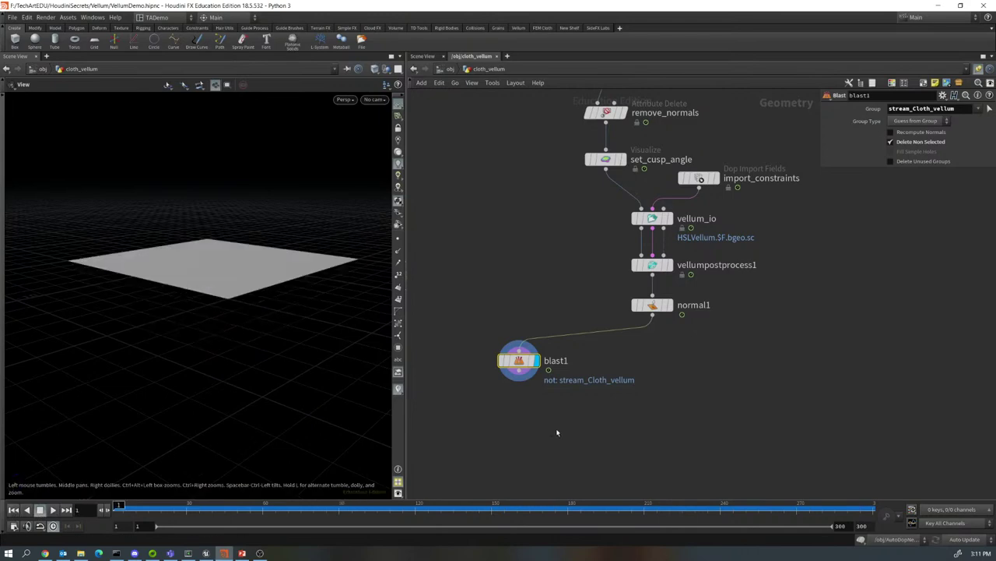
- Rename blast1 to Cloth and reposition the node
double_click(557, 364)
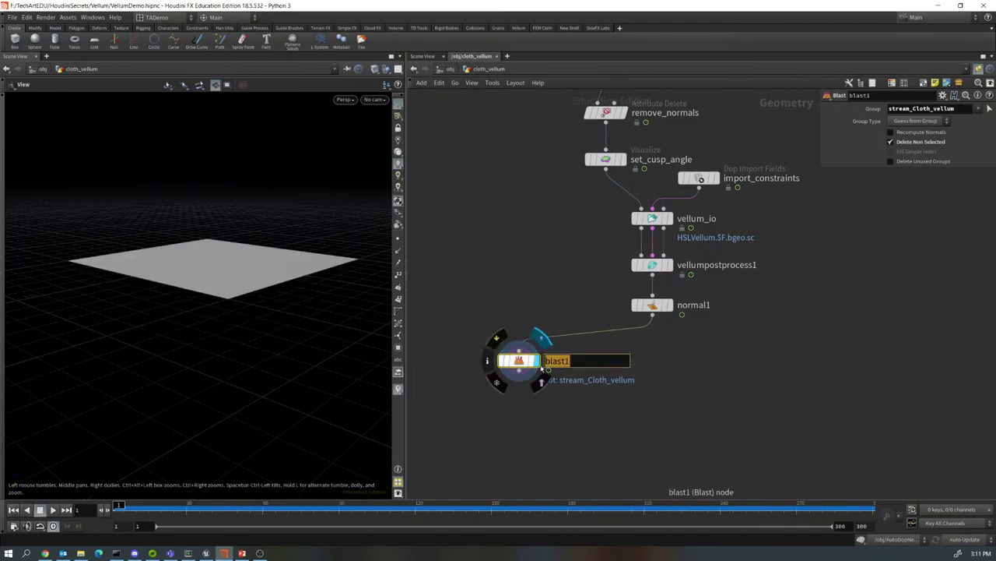
type("Cloth")
key("Return")
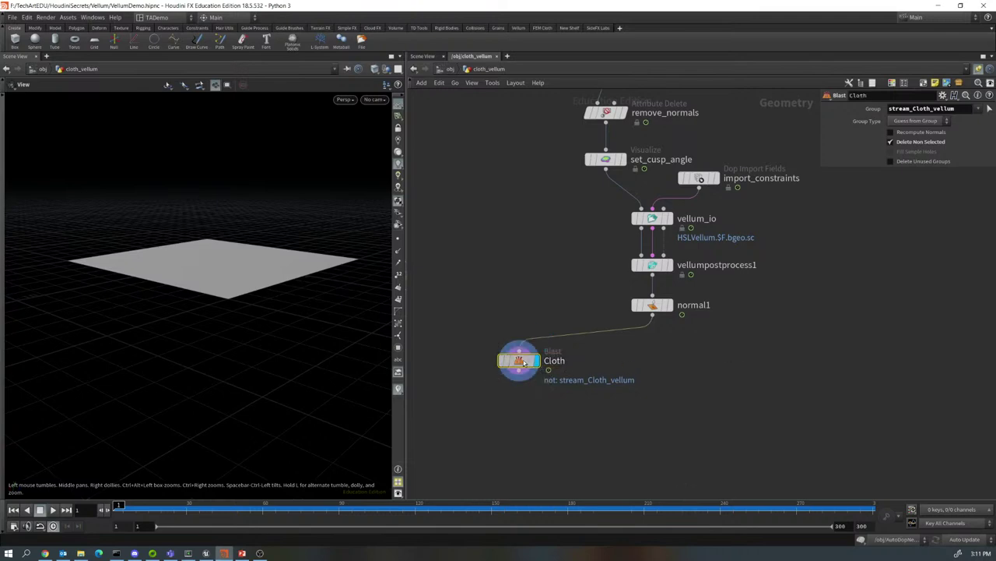
left_click_drag(525, 361, 614, 361)
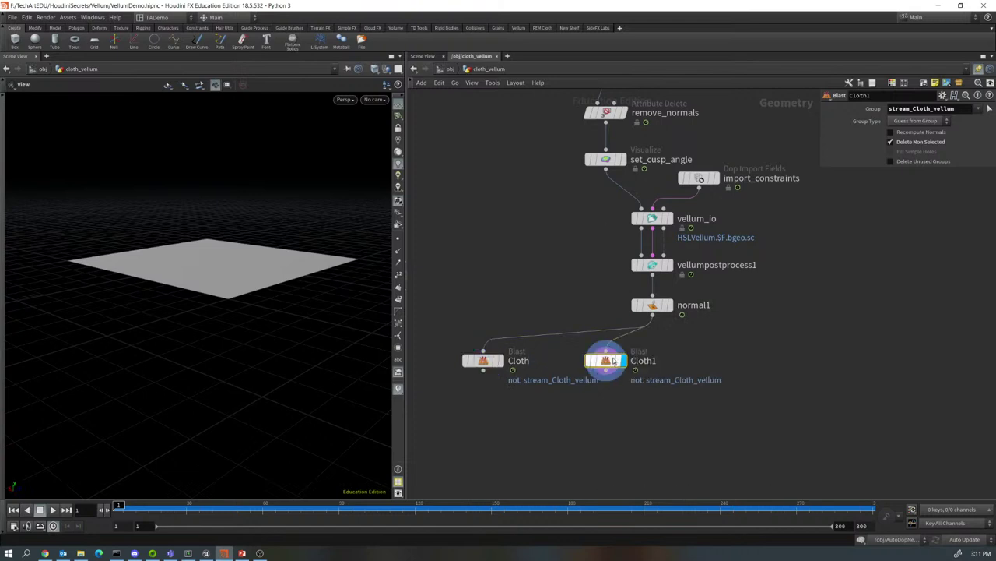
- Rename the duplicated Cloth1 Blast node to Wires
double_click(651, 360)
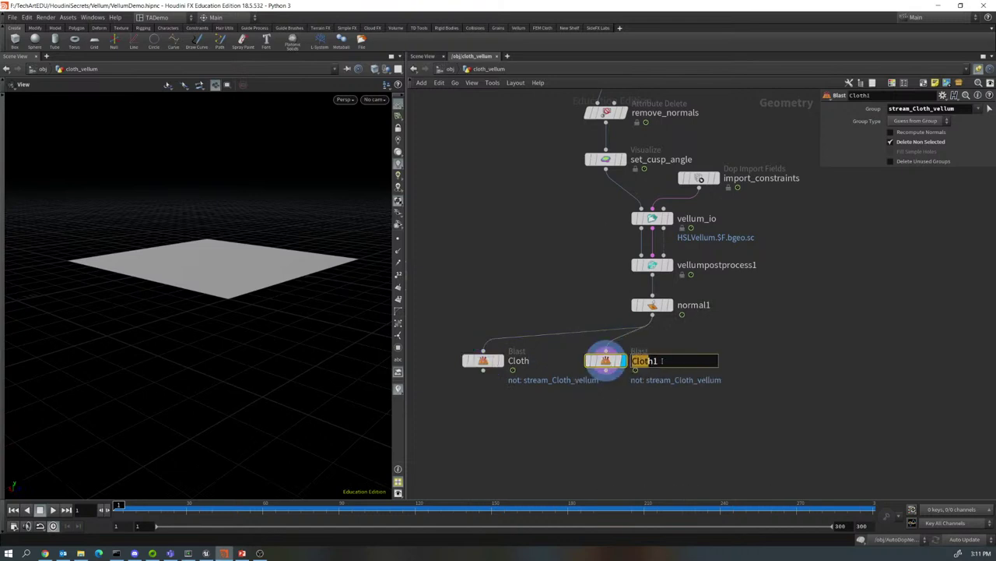
type("Wires")
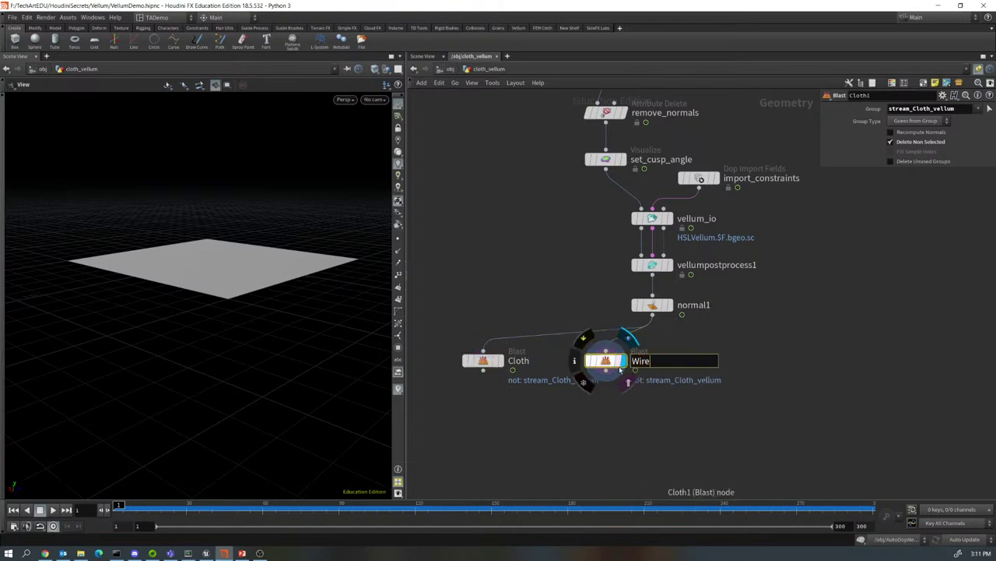
key("Return")
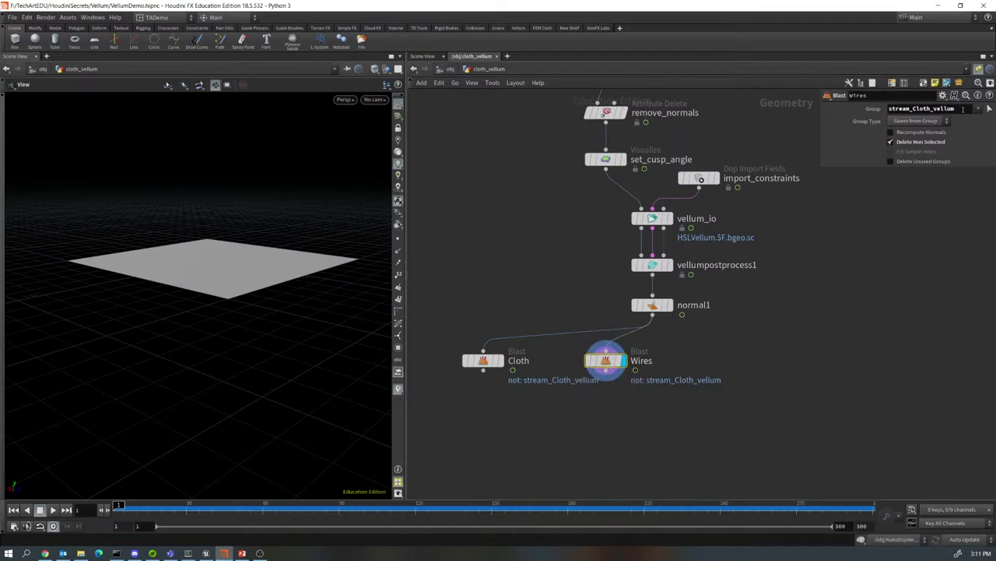
- Change the Wires Group to stream_Hair_vellum, then preview playback and rewind to frame 1
double_click(919, 109)
key("BackSpace")
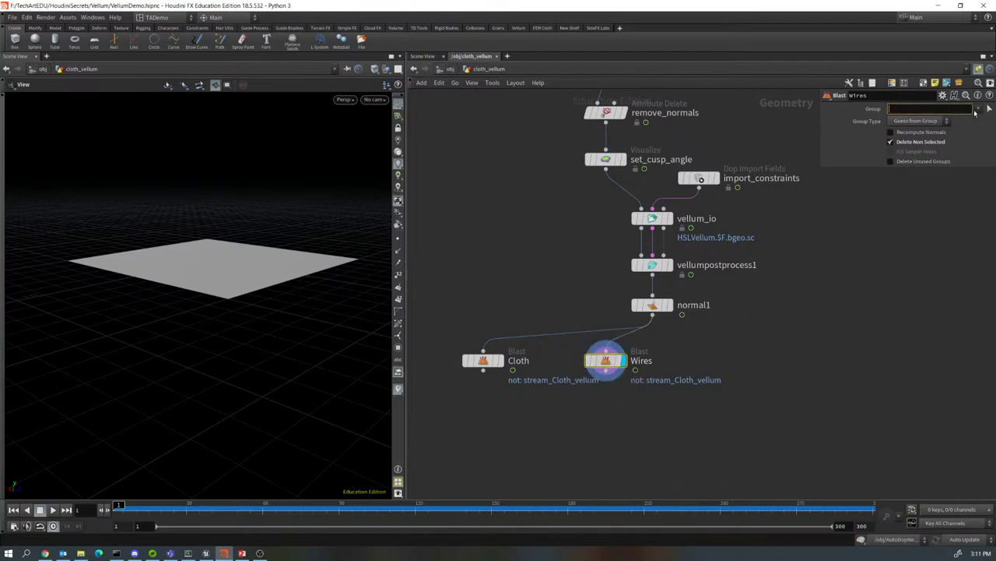
left_click(976, 110)
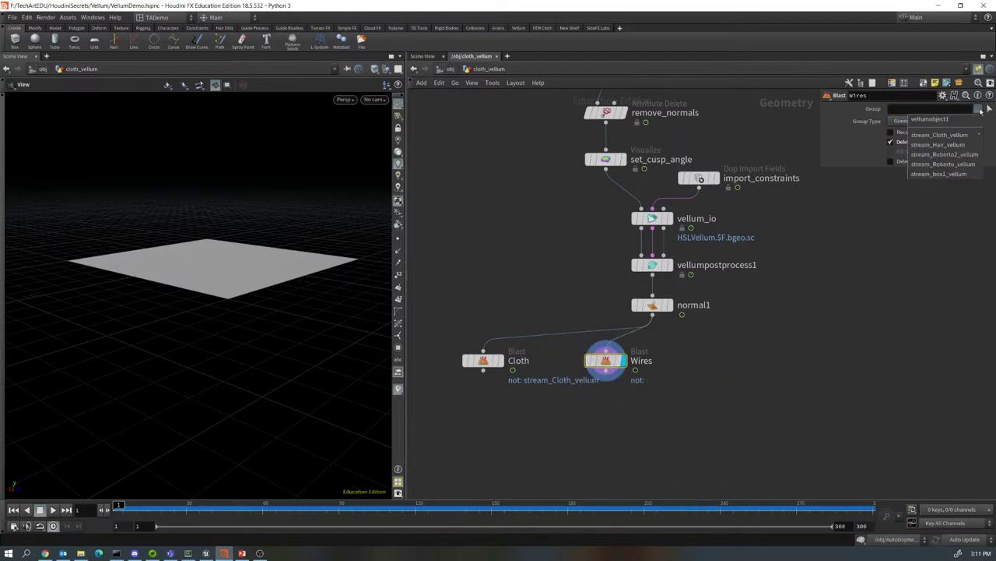
left_click(942, 145)
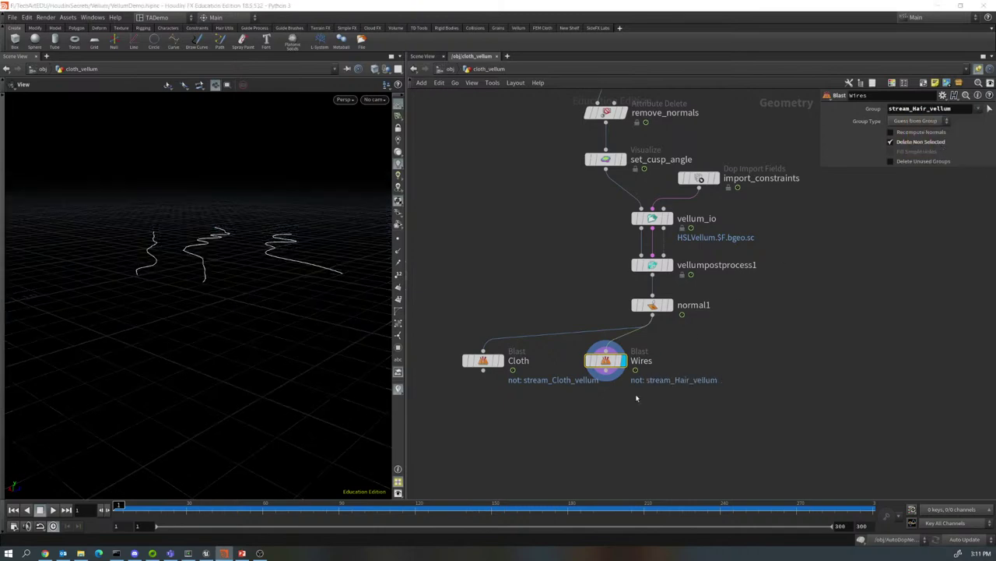
left_click(52, 510)
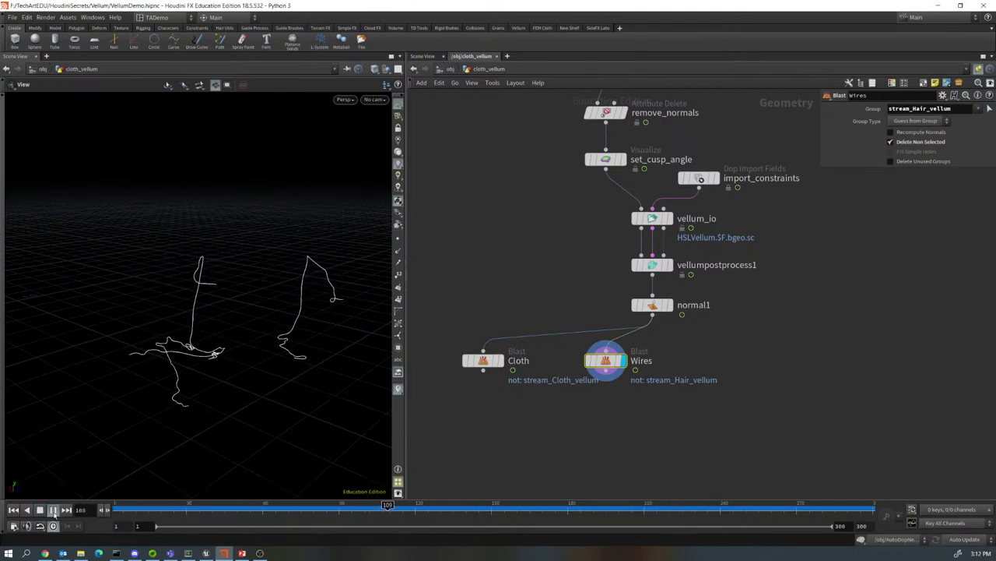
left_click(47, 510)
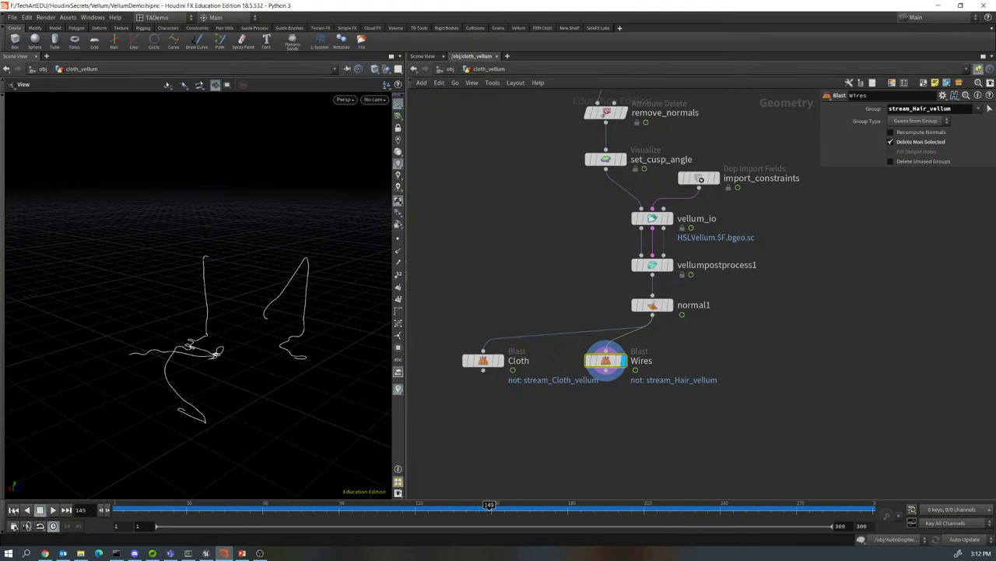
left_click(13, 510)
- Duplicate the Wires Blast beside it and rename the copy Roberto2
mouse_move(609, 368)
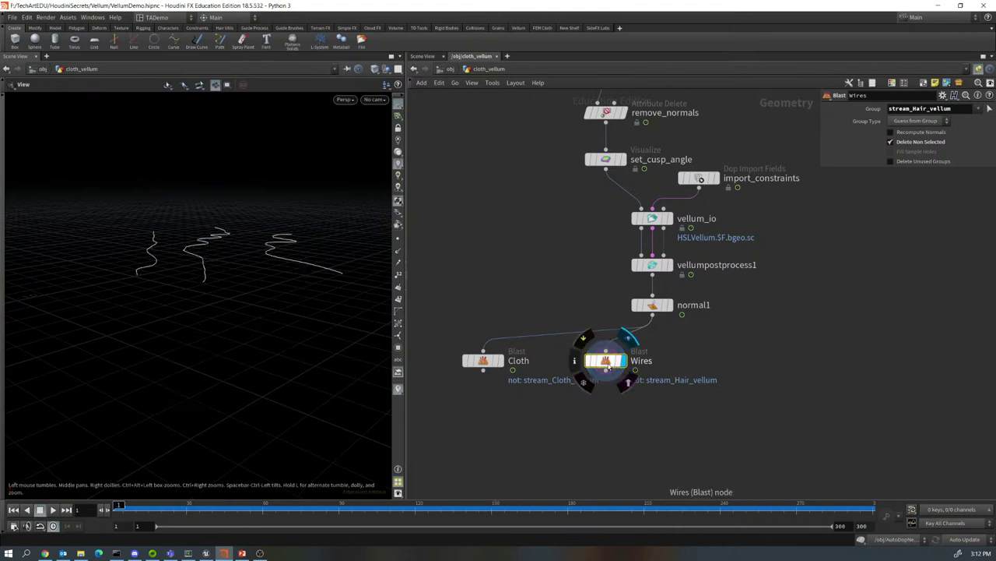
left_click_drag(610, 368, 711, 368, "alt")
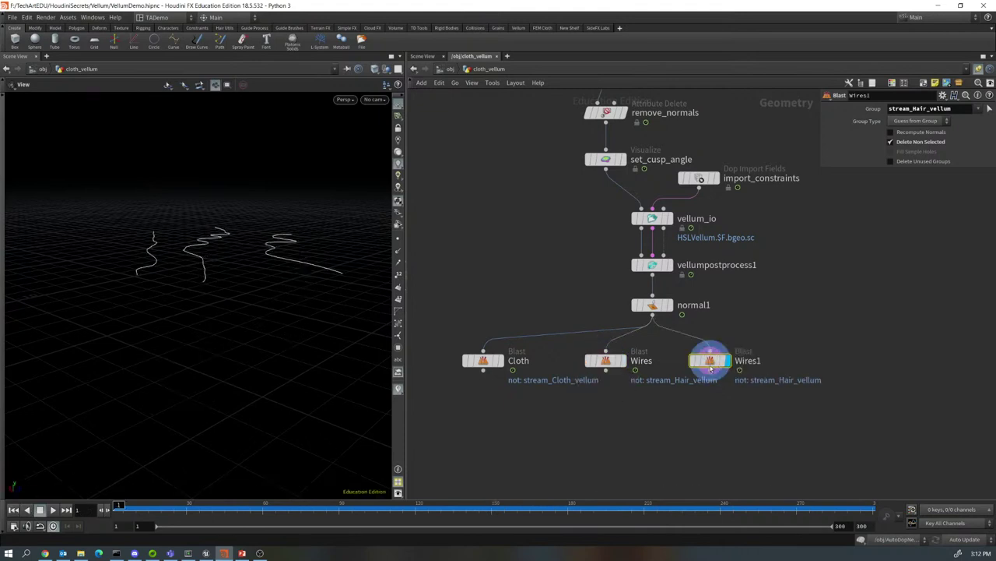
double_click(748, 360)
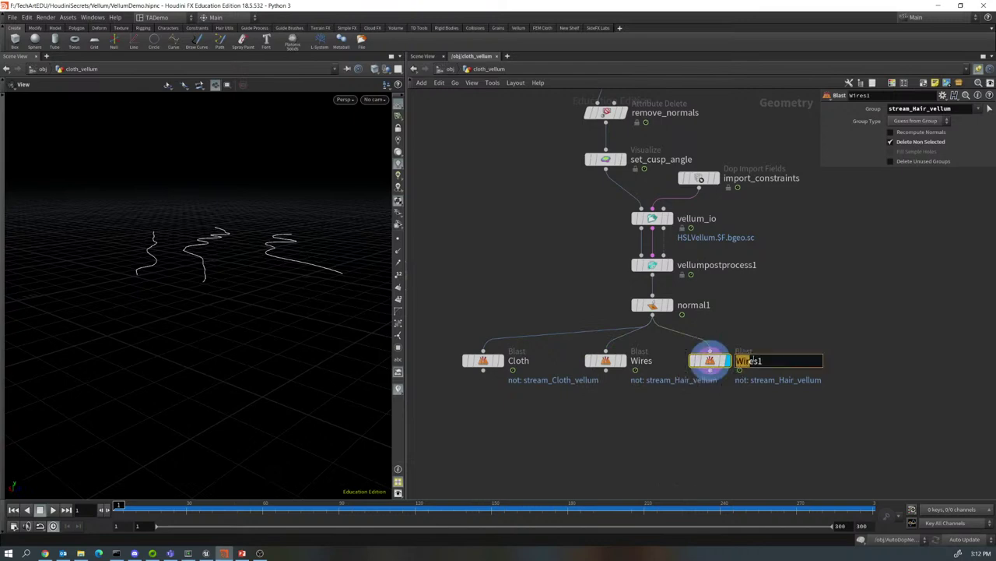
mouse_move(726, 362)
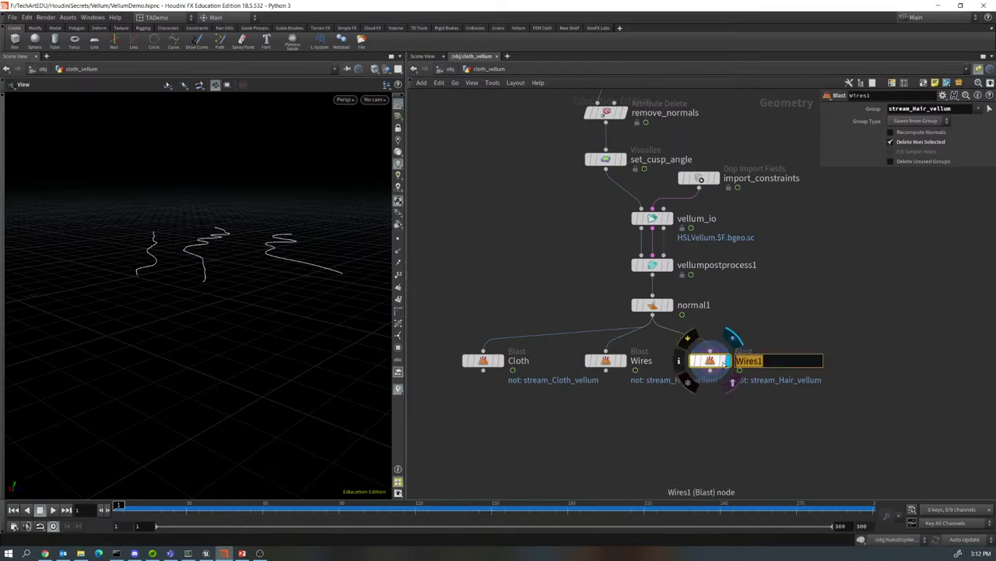
type("Roberto2")
key("Return")
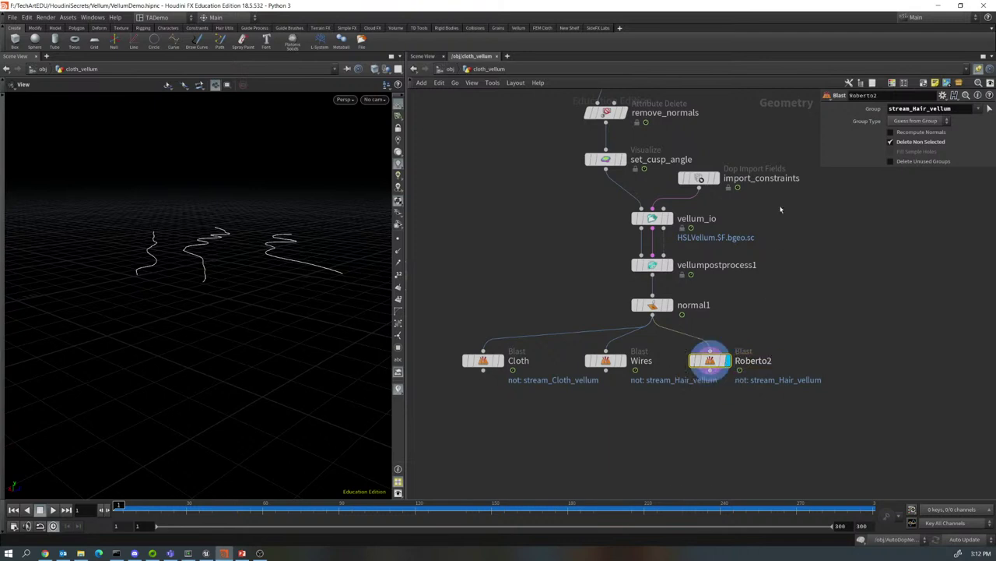
- Set Roberto2's Group to stream_Roberto2_vellum, play the simulation, then rewind to the first frame
double_click(954, 109)
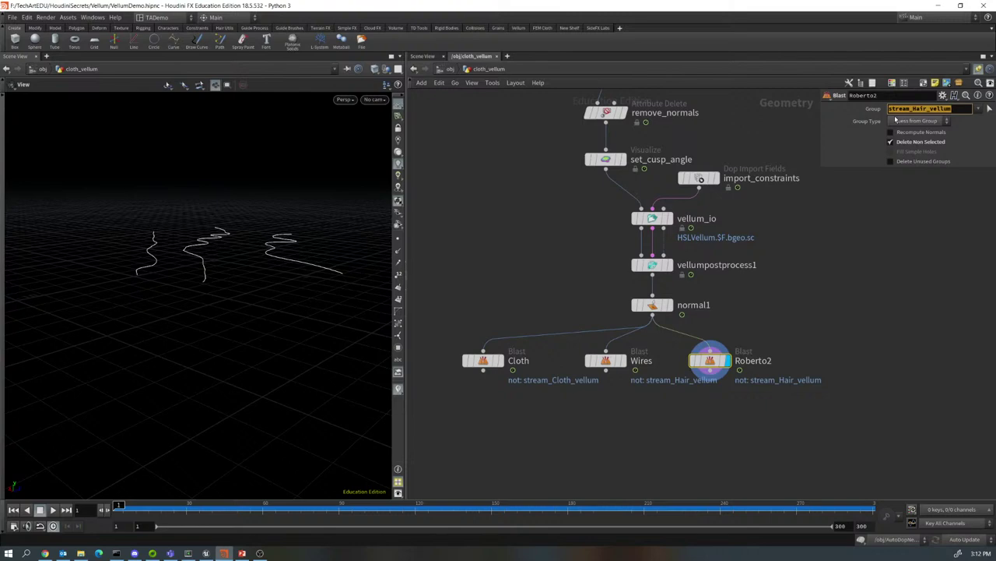
key("BackSpace")
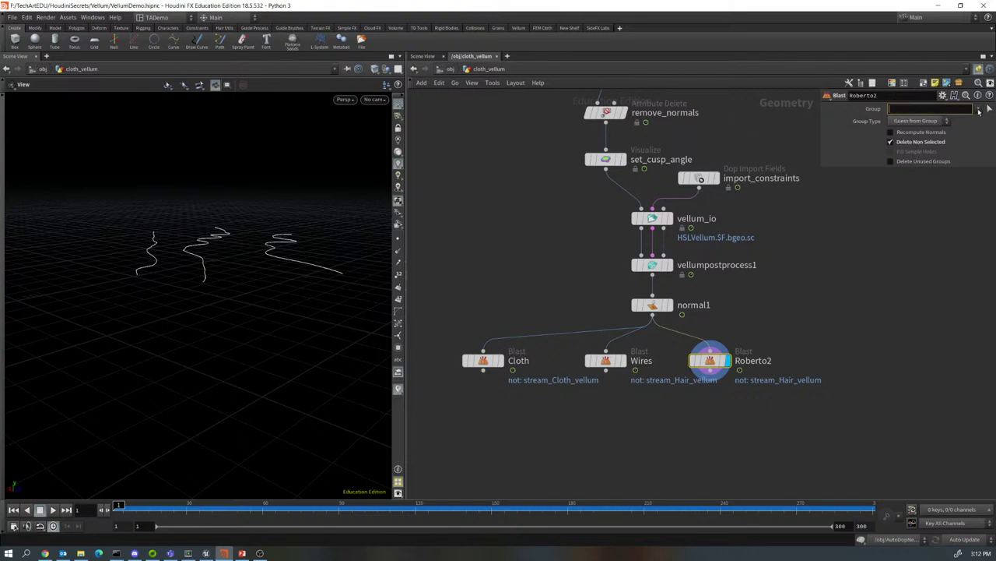
left_click(979, 109)
left_click(959, 158)
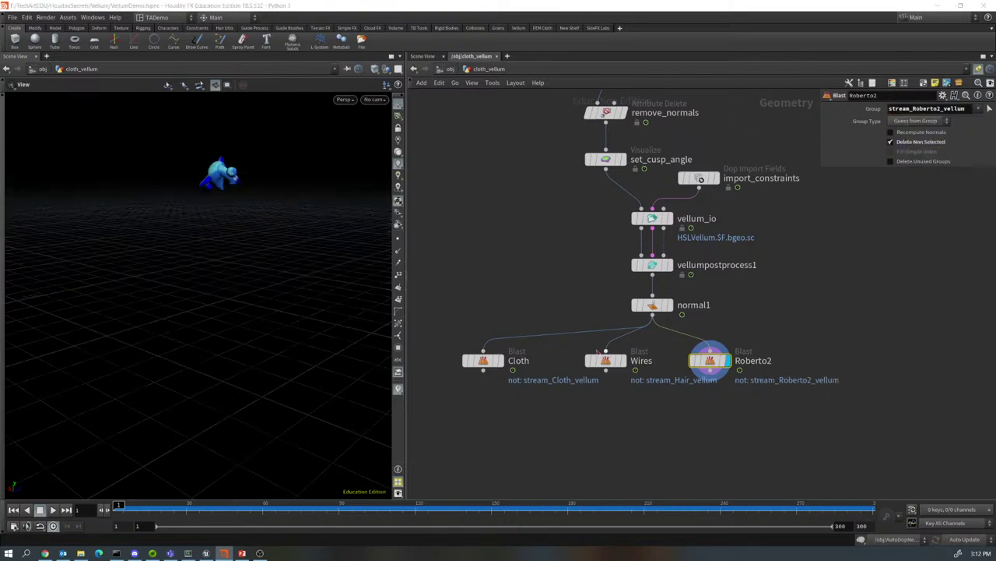
left_click(53, 510)
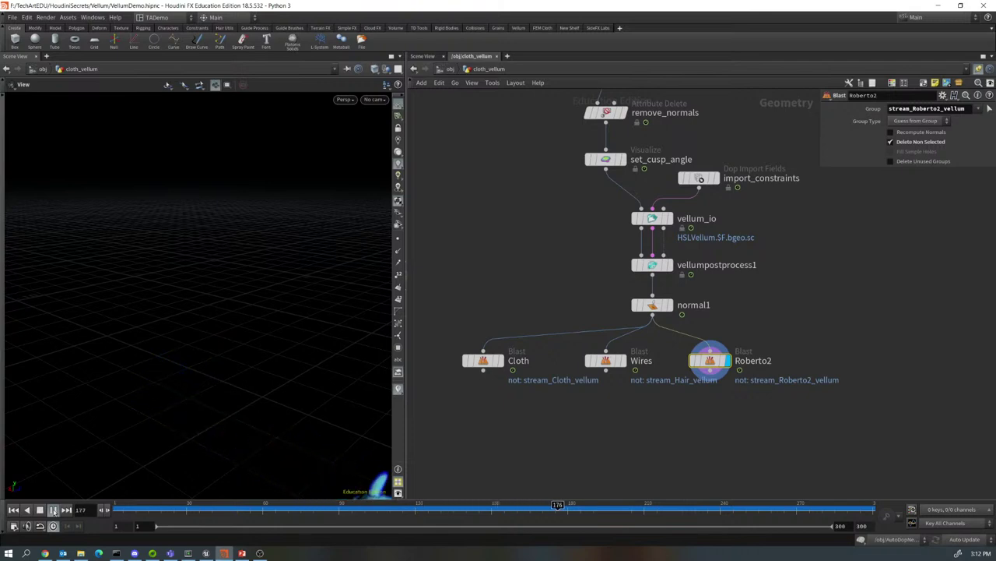
left_click(53, 510)
left_click(13, 510)
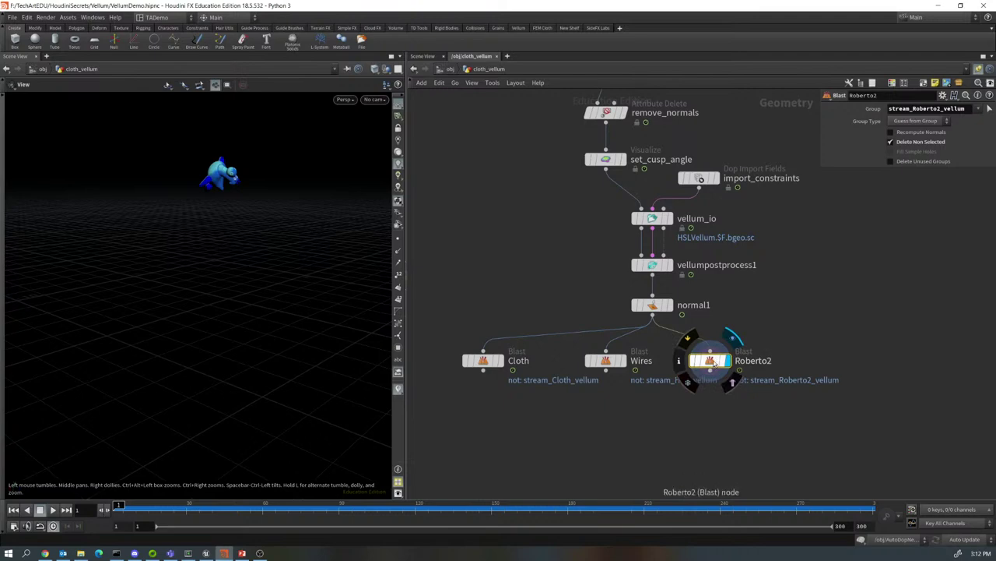
- Duplicate the Roberto2 Blast and rename the copy Grains
left_click_drag(716, 362, 818, 358)
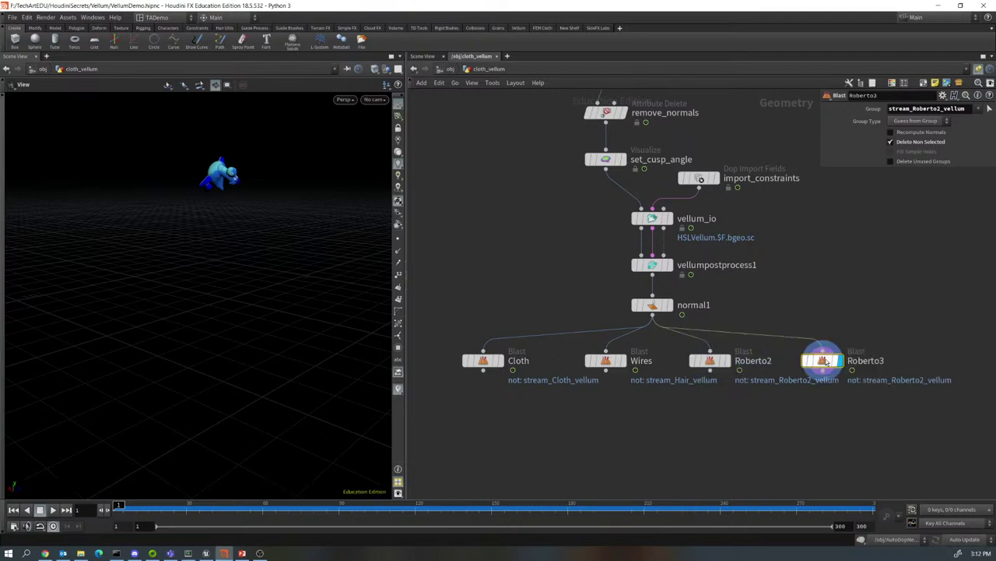
double_click(864, 361)
key("shift+Home")
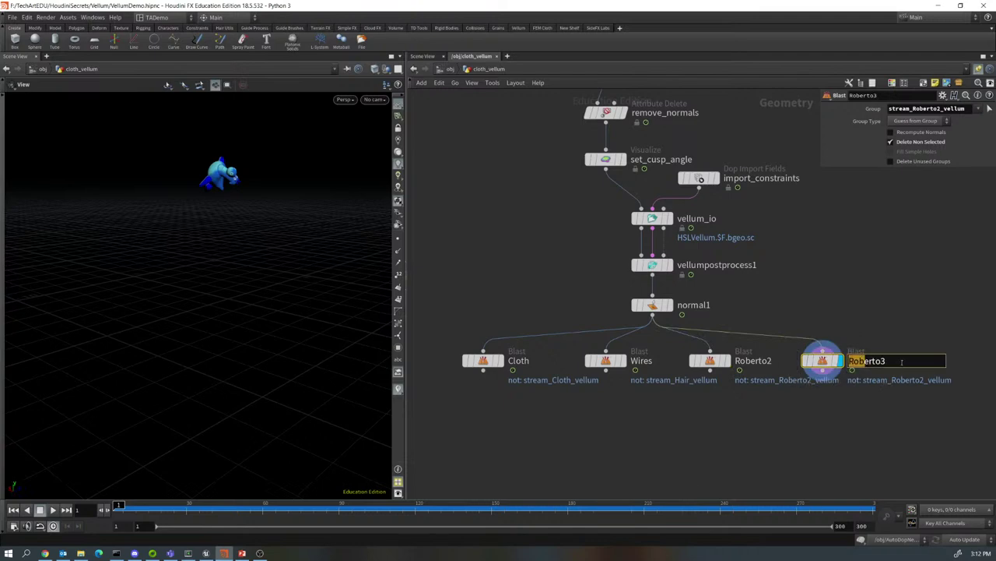
key("shift+End")
type("Gra")
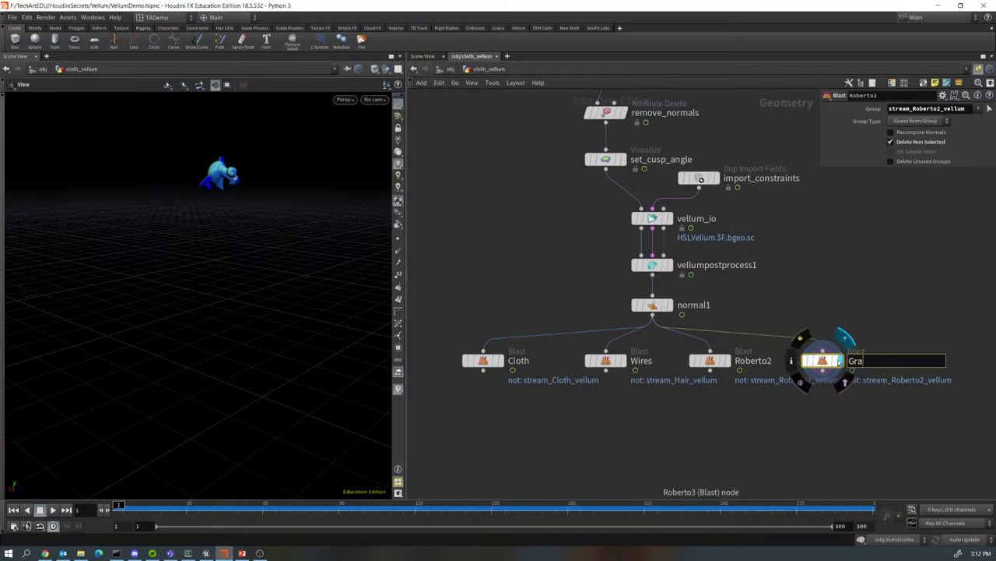
type("ins")
key("Return")
- Replace the Grains node's Group with stream_box1_vellum
left_click(823, 360)
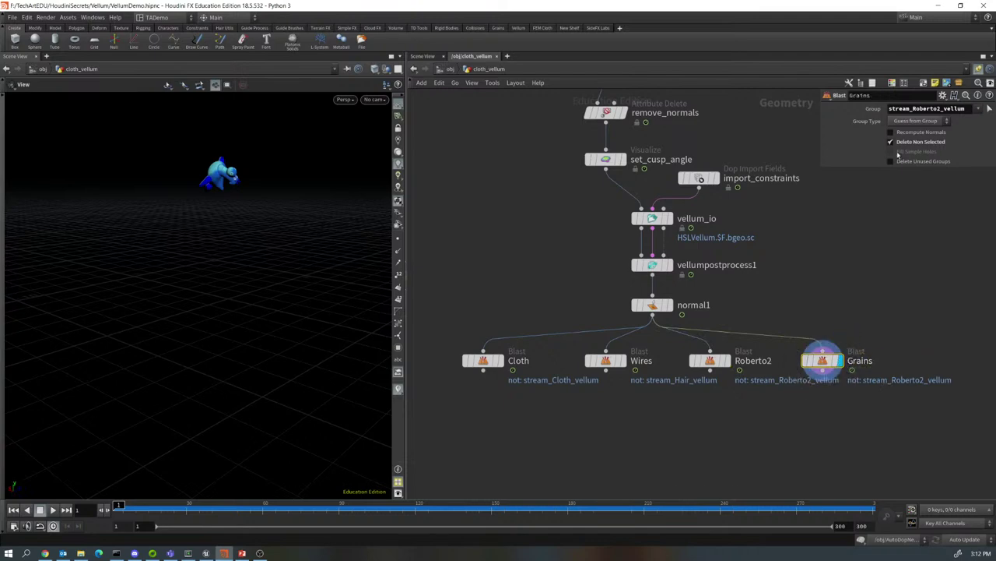
double_click(959, 109)
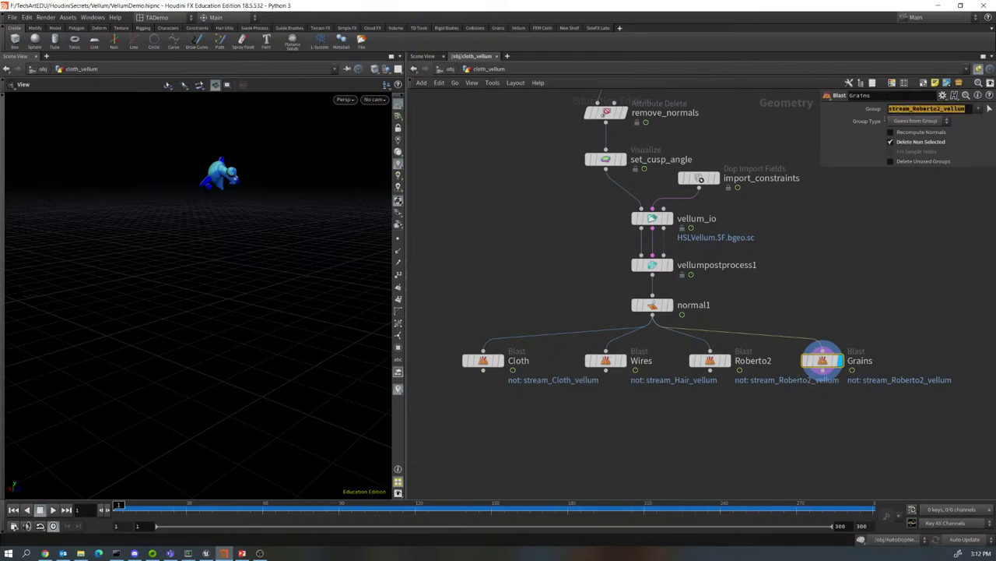
key("BackSpace")
key("Return")
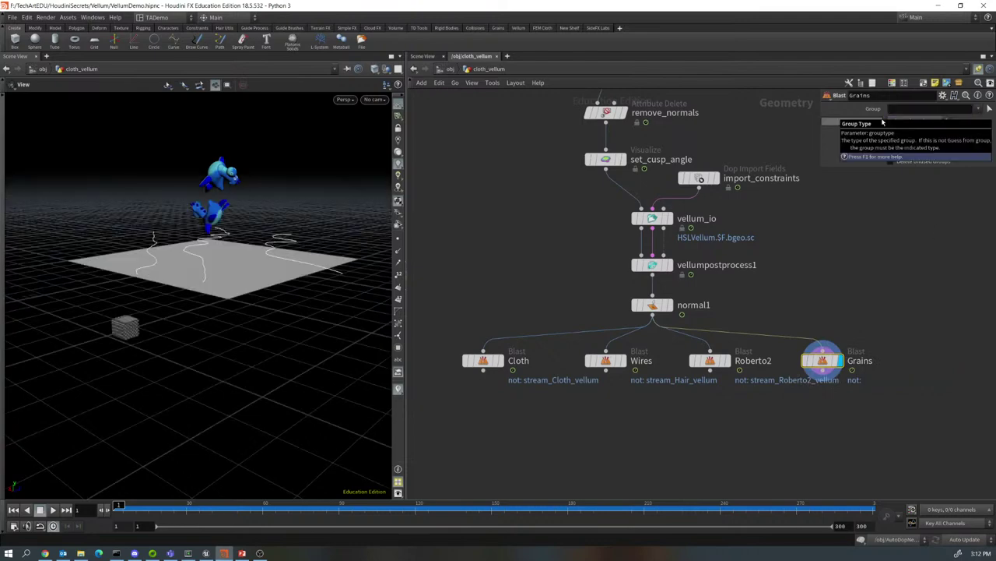
left_click(986, 111)
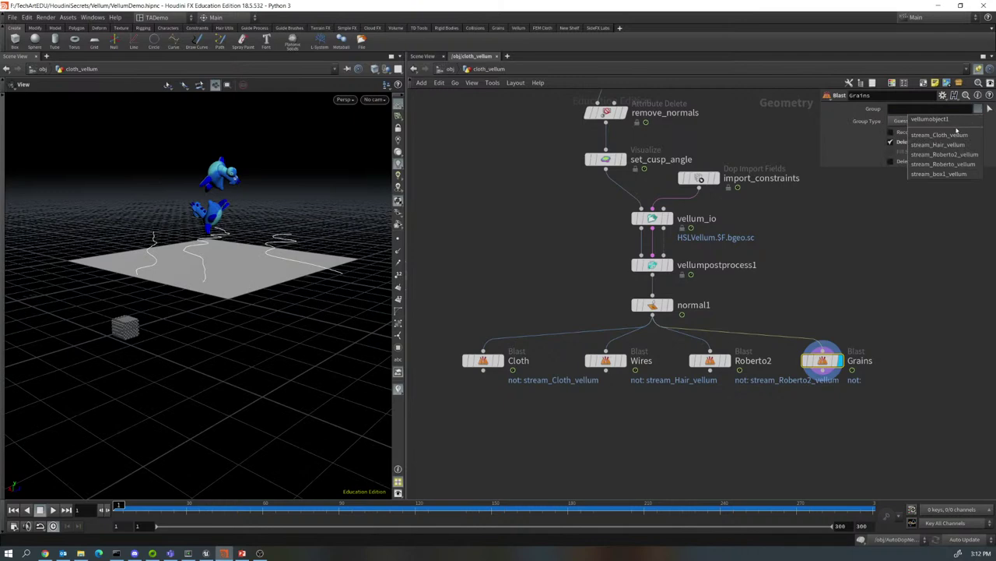
left_click(947, 174)
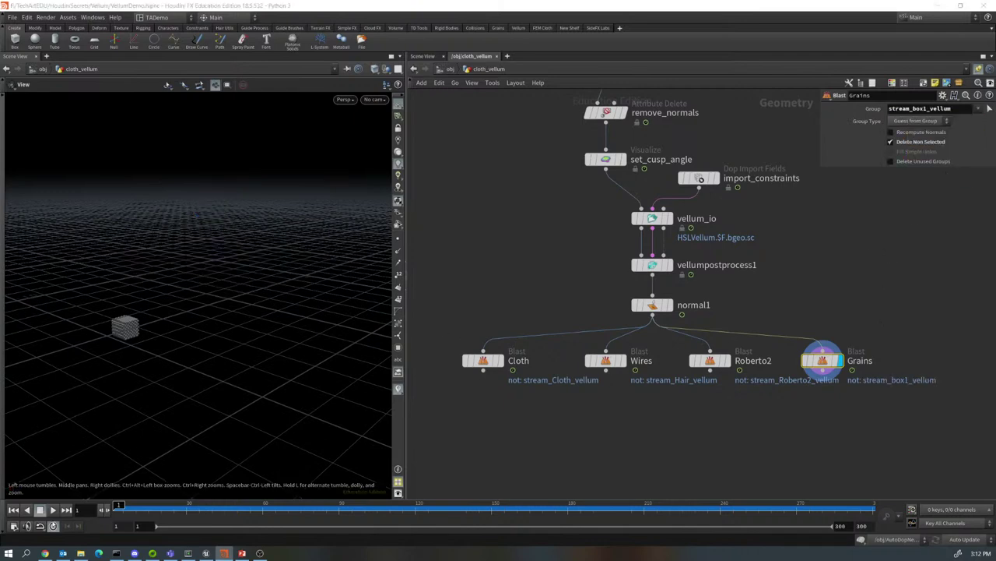
- Play the grains simulation, rewind to the first frame, and display the Cloth branch
left_click(52, 510)
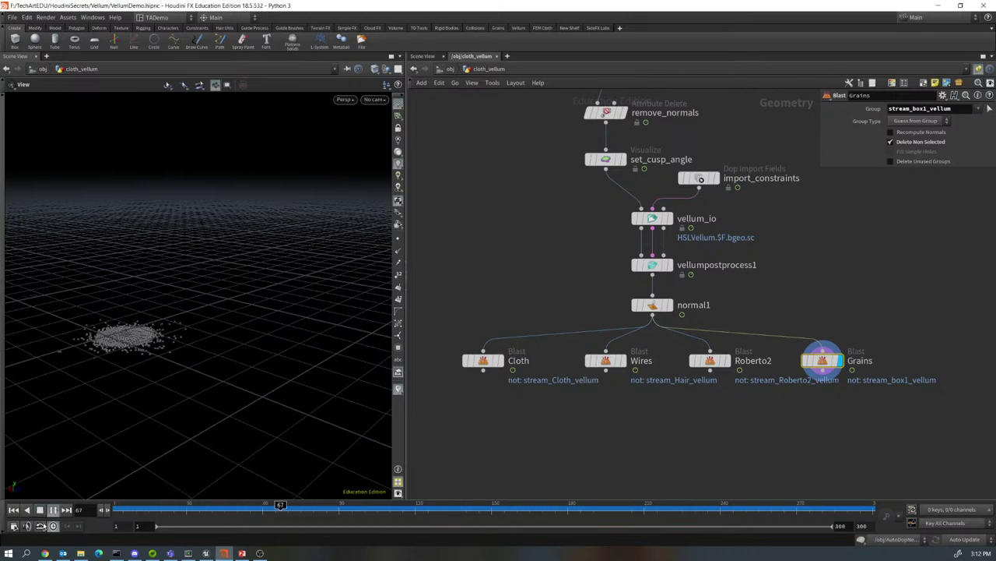
left_click(40, 509)
left_click(13, 510)
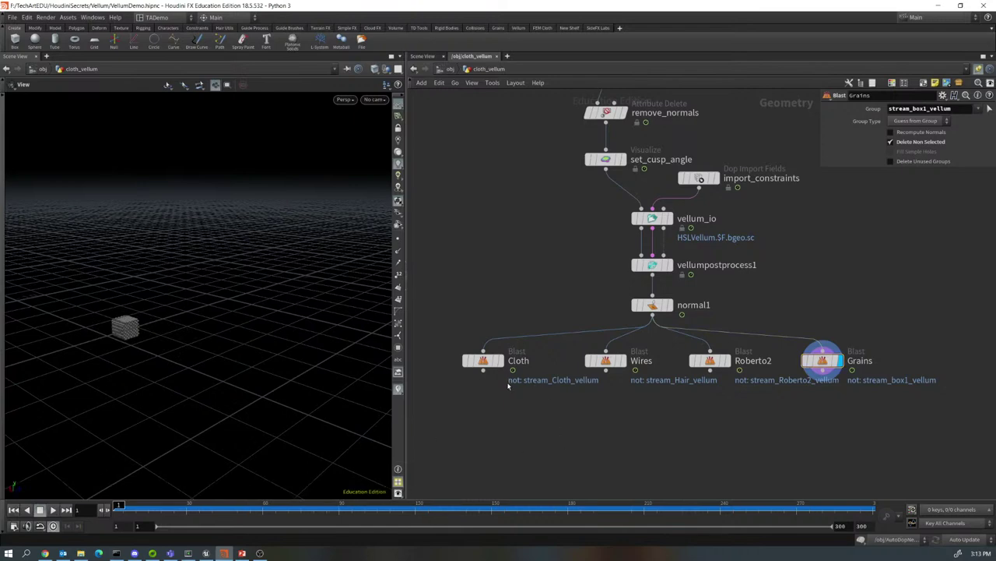
left_click(489, 362)
- Attach a Null named ClothOut below the Cloth Blast
left_click(501, 363)
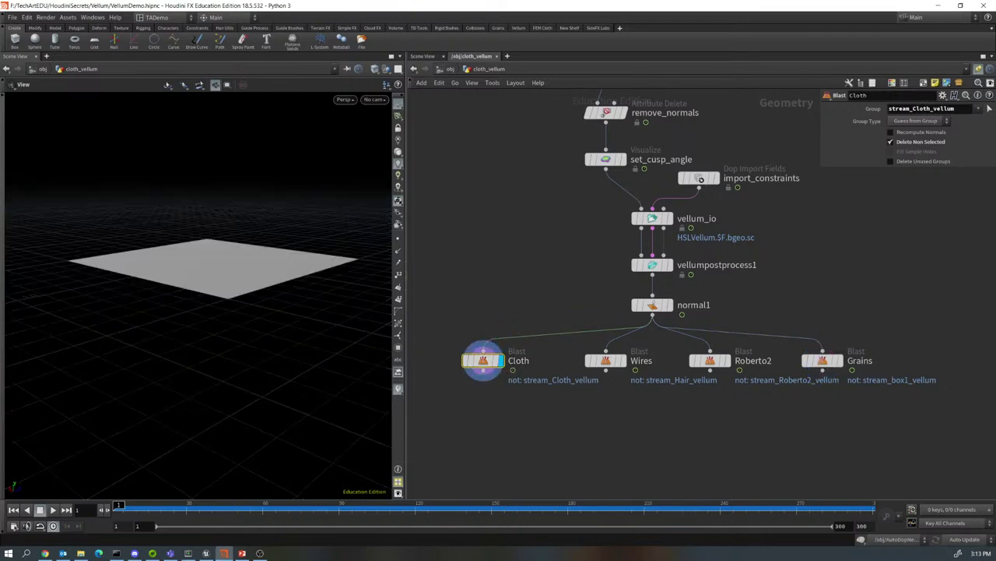
key("alt+Tab")
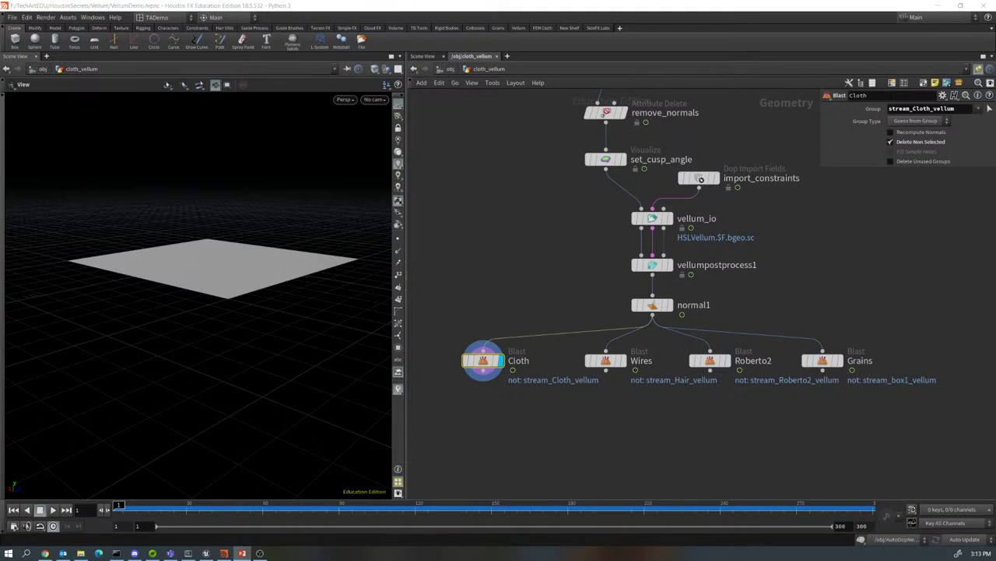
left_click(483, 372)
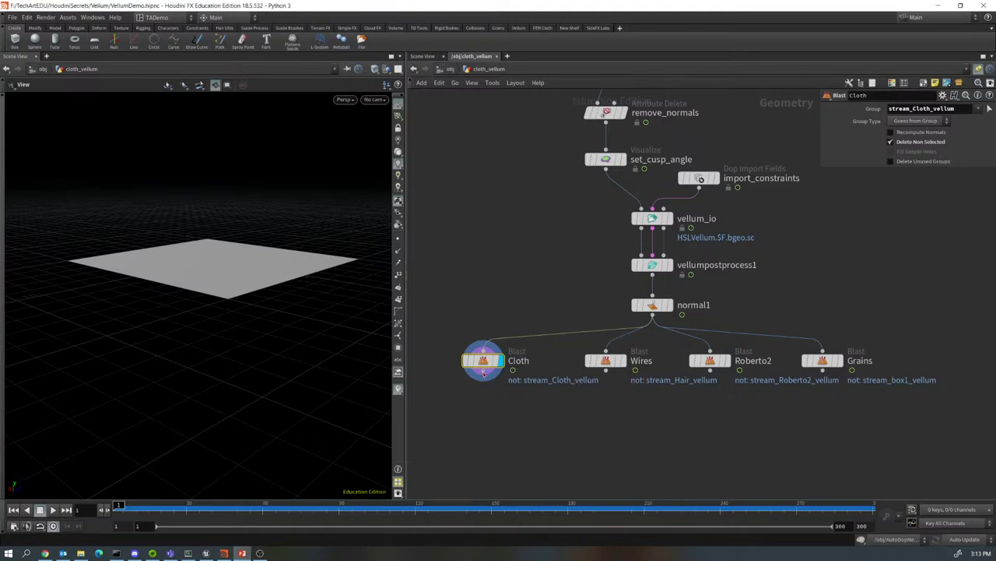
left_click_drag(483, 372, 485, 406)
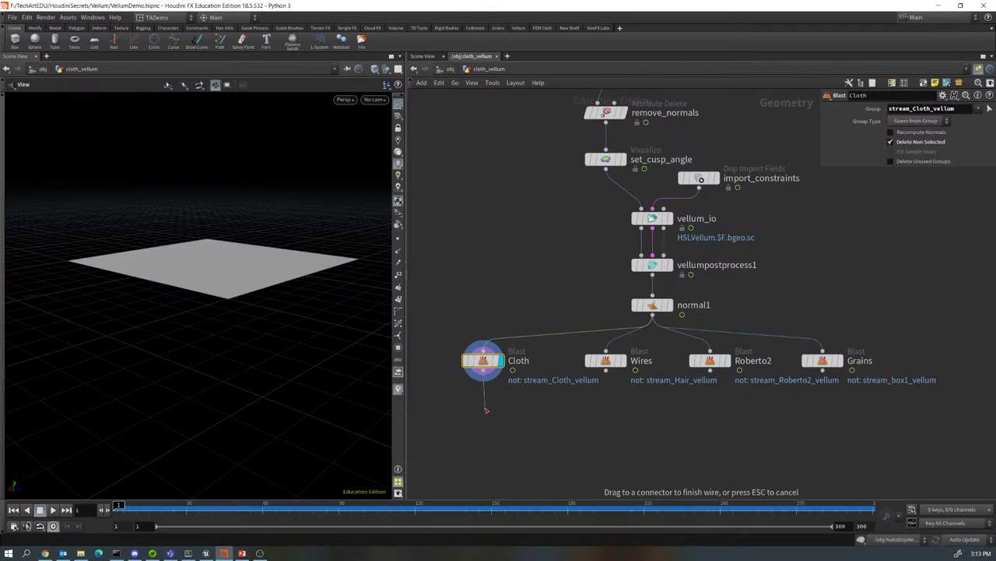
left_click_drag(485, 410, 486, 411)
type("null")
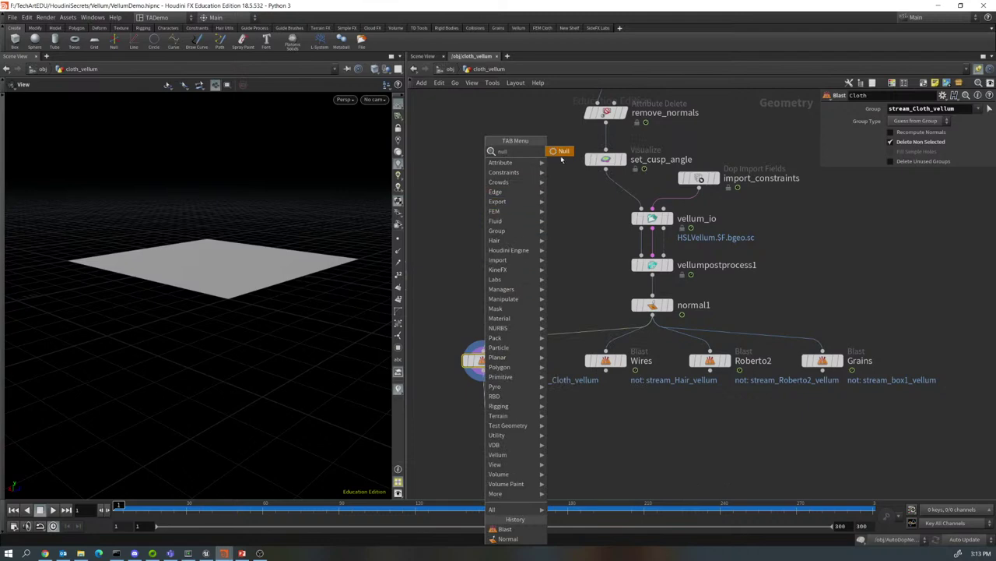
key("Return")
double_click(514, 407)
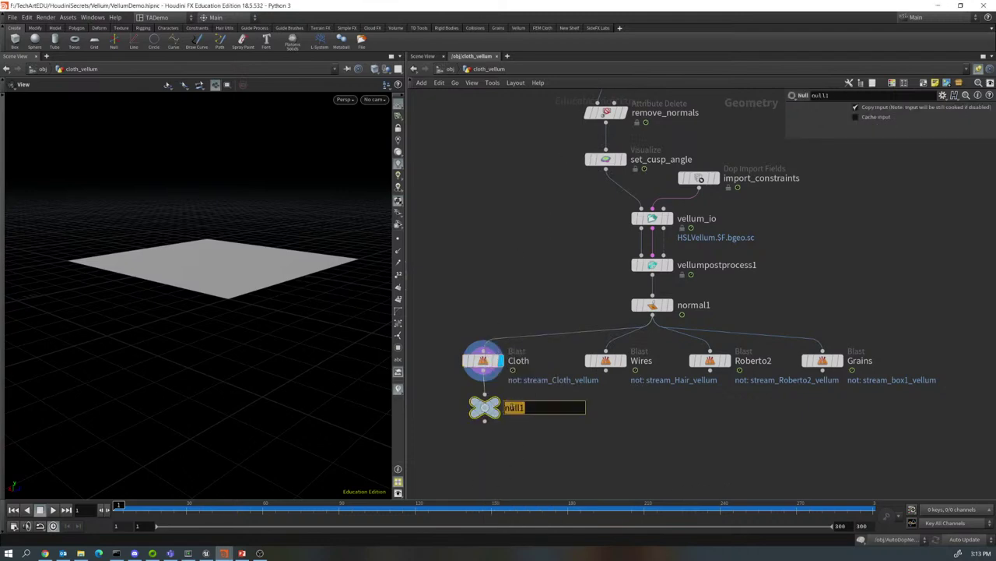
type("ClothOut")
key("Return")
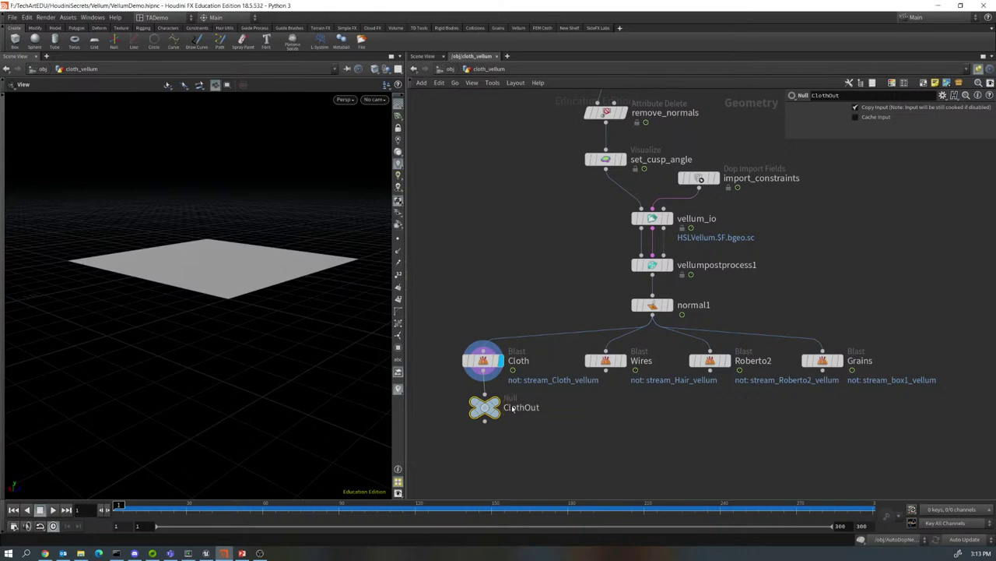
- Add copies of the null named WiresOut and RobertoOut for the Wires and Roberto2 branches
left_click_drag(485, 409, 613, 426, "alt")
left_click_drag(613, 418, 610, 371)
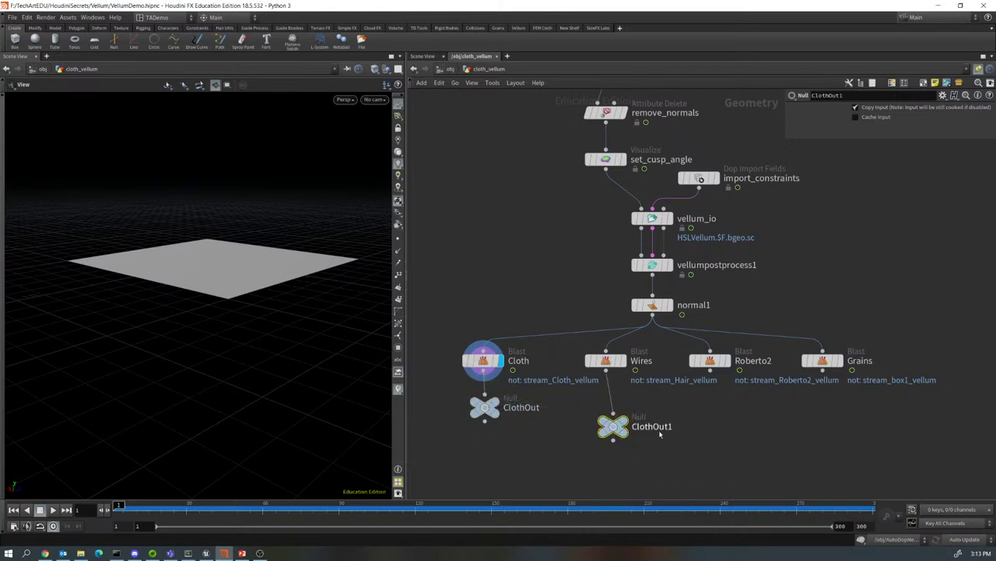
double_click(661, 427)
type("Wir")
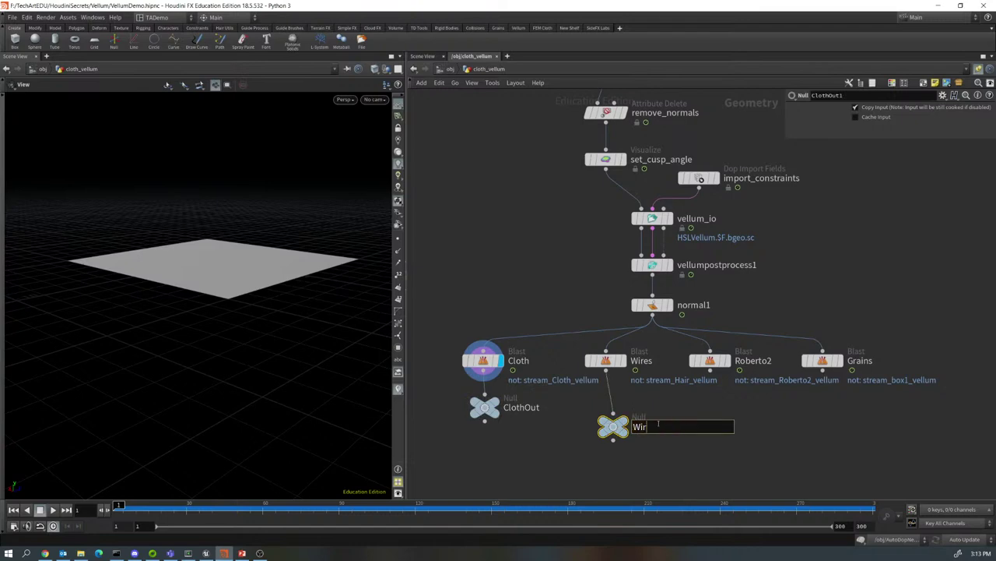
type("esOut")
key("Return")
left_click_drag(620, 433, 710, 424, "alt")
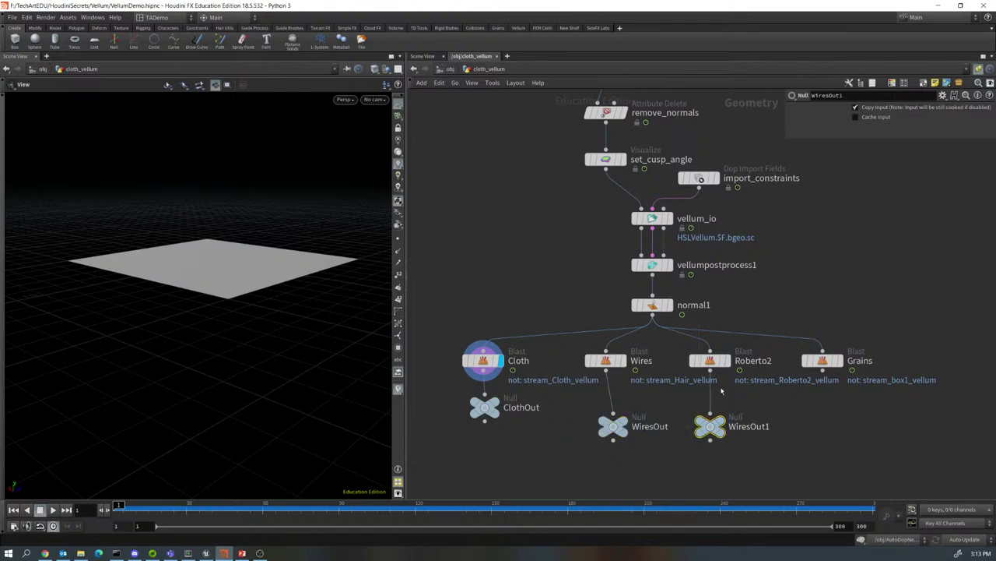
double_click(749, 425)
double_click(790, 430)
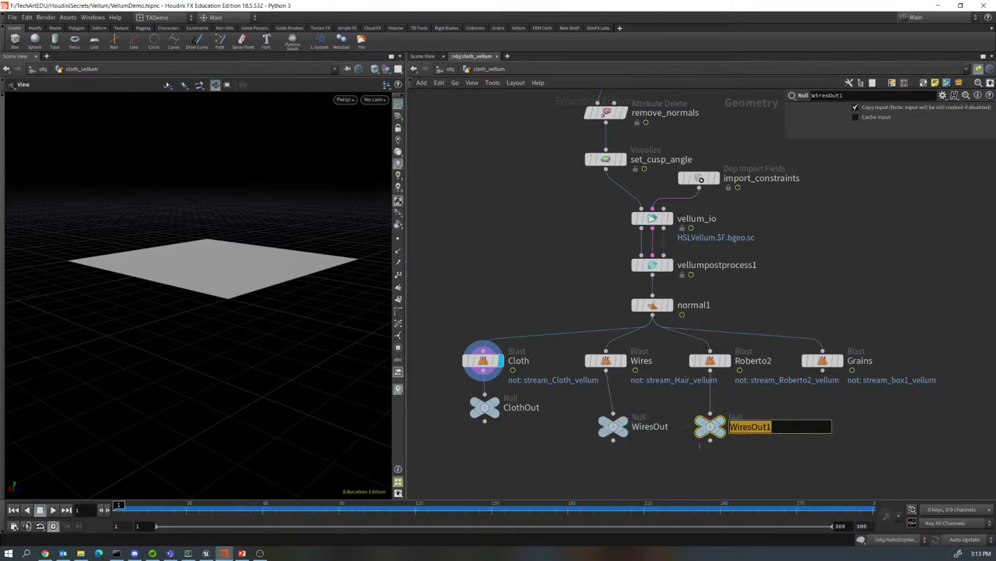
type("Robe")
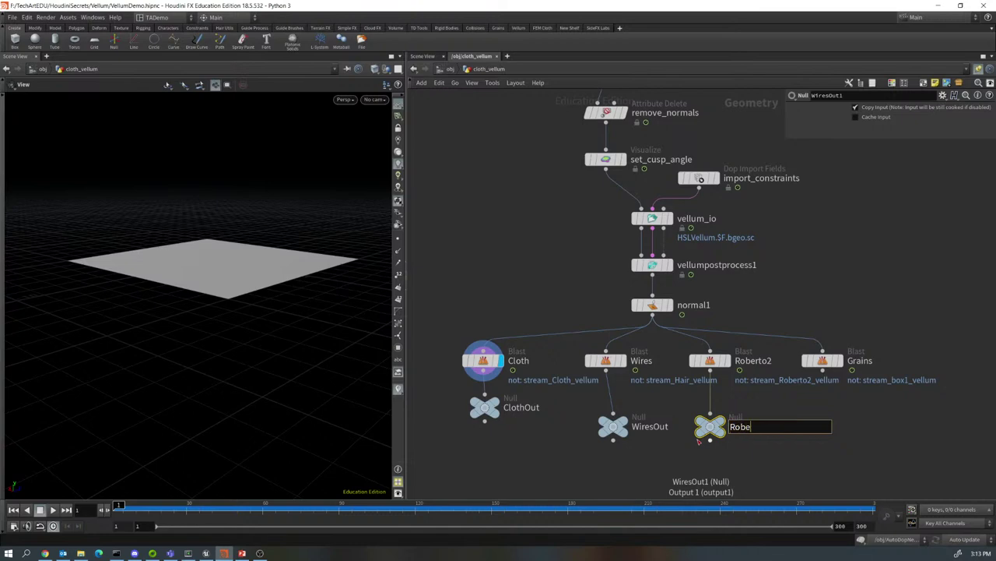
type("rtoOut")
key("Return")
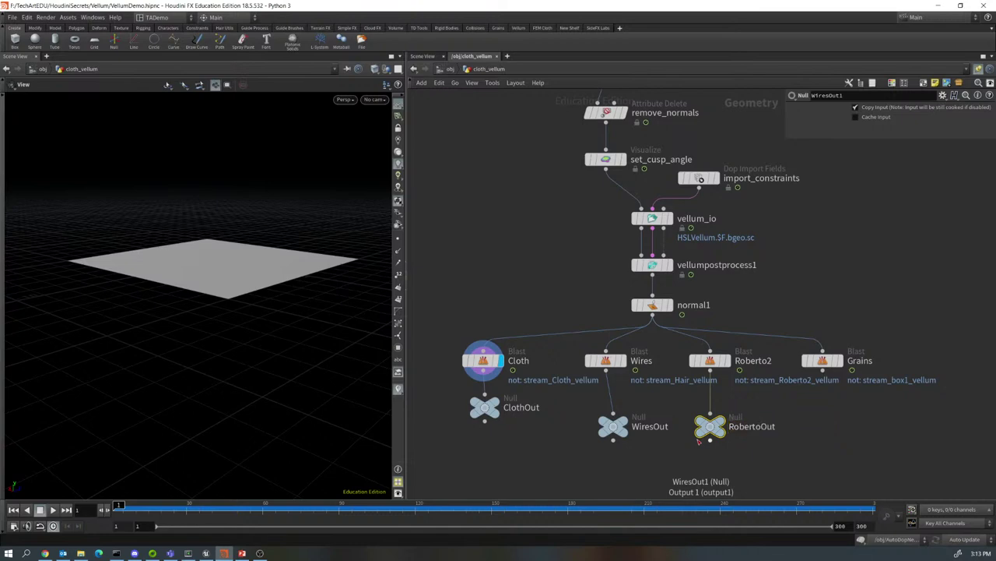
- Add a GrainsOut null fed by Grains, then return to the object-level network
mouse_move(710, 428)
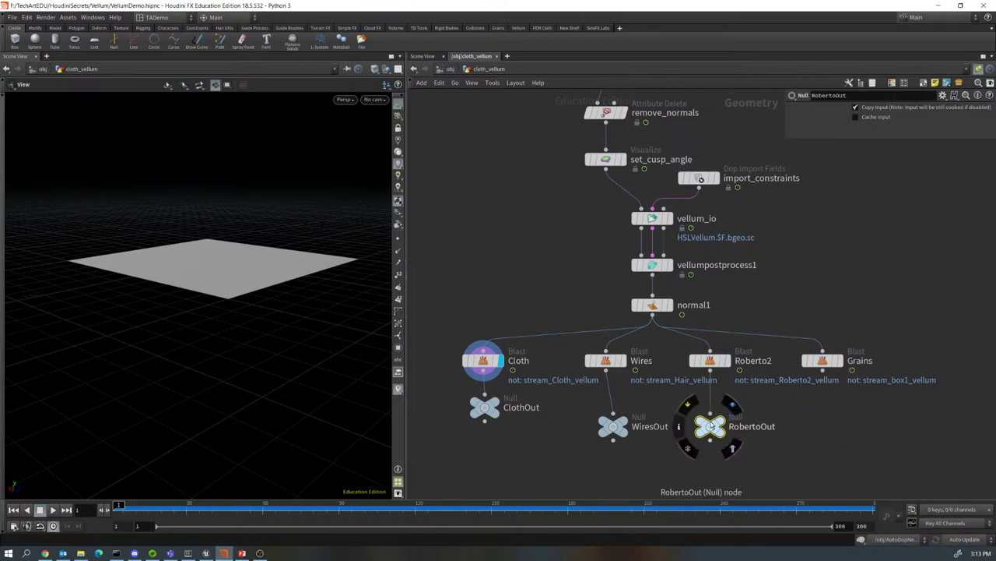
left_click_drag(708, 427, 823, 370, "alt")
double_click(866, 433)
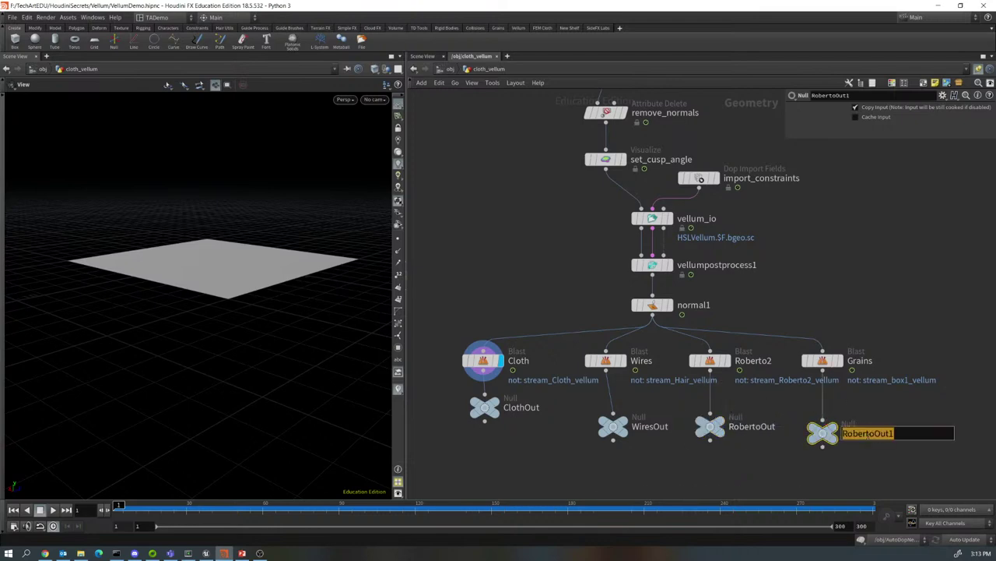
type("Grain")
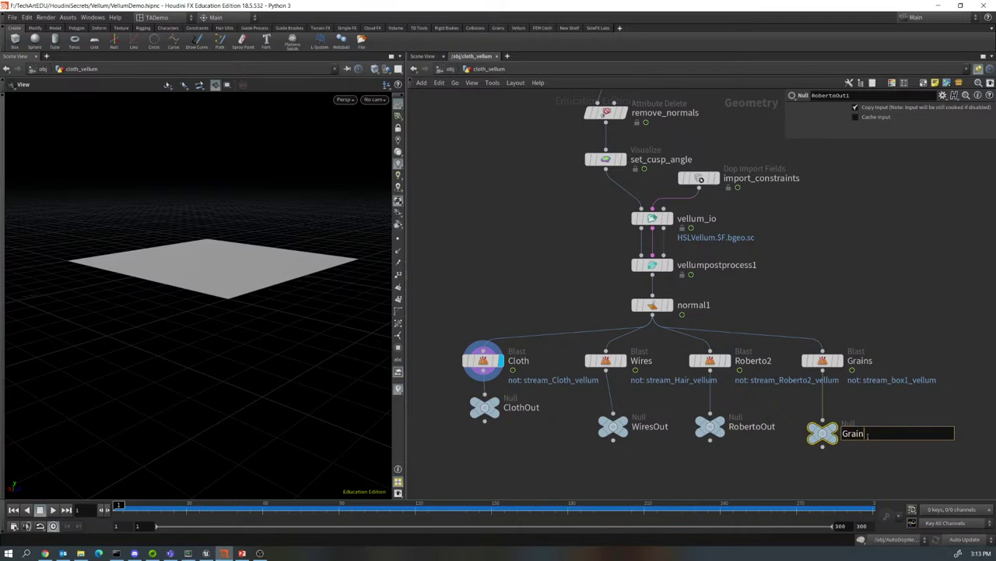
type("sOut")
key("Return")
mouse_move(494, 402)
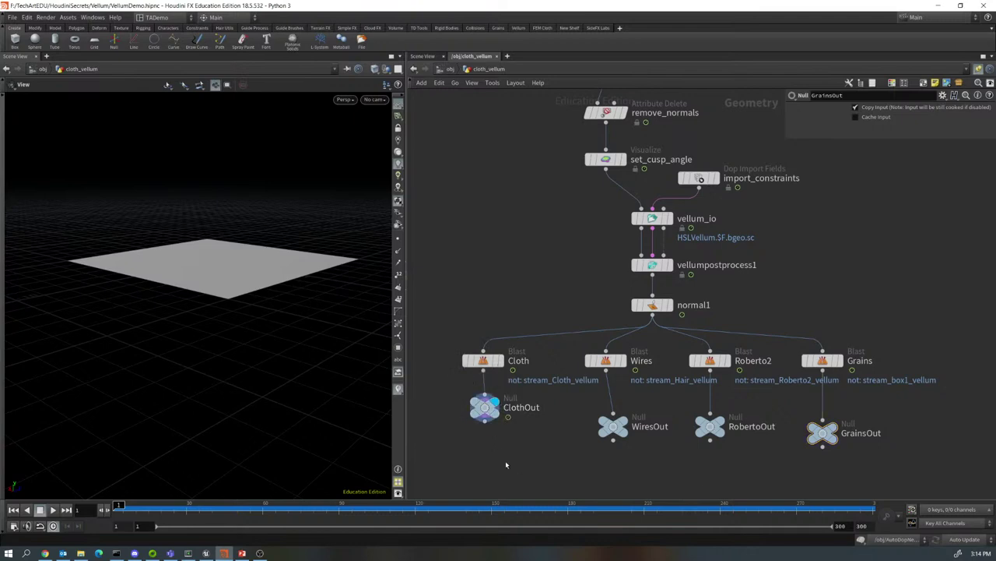
key("u")
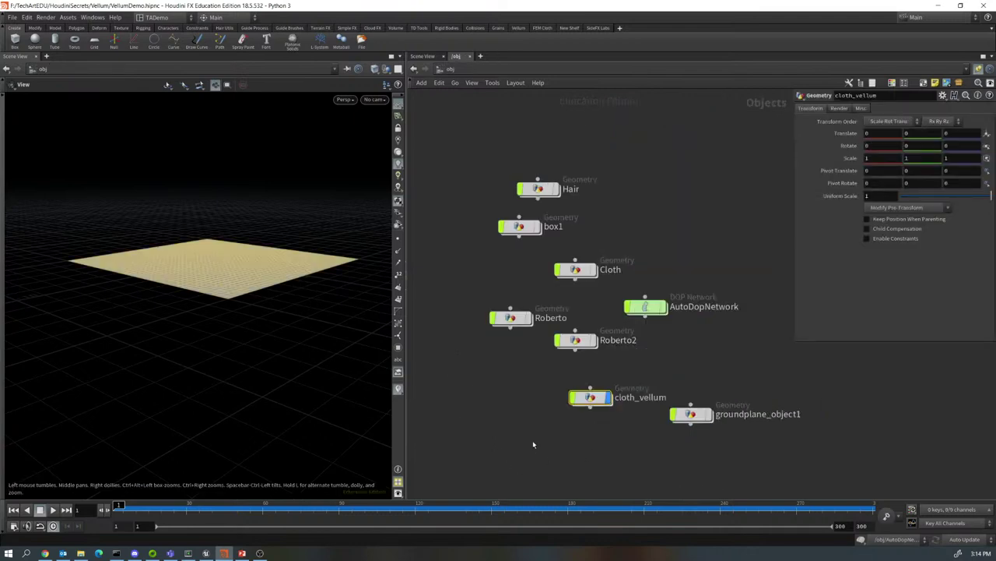
- Place a new ROP Network below the objects at the object level
middle_click_drag(533, 440, 537, 414)
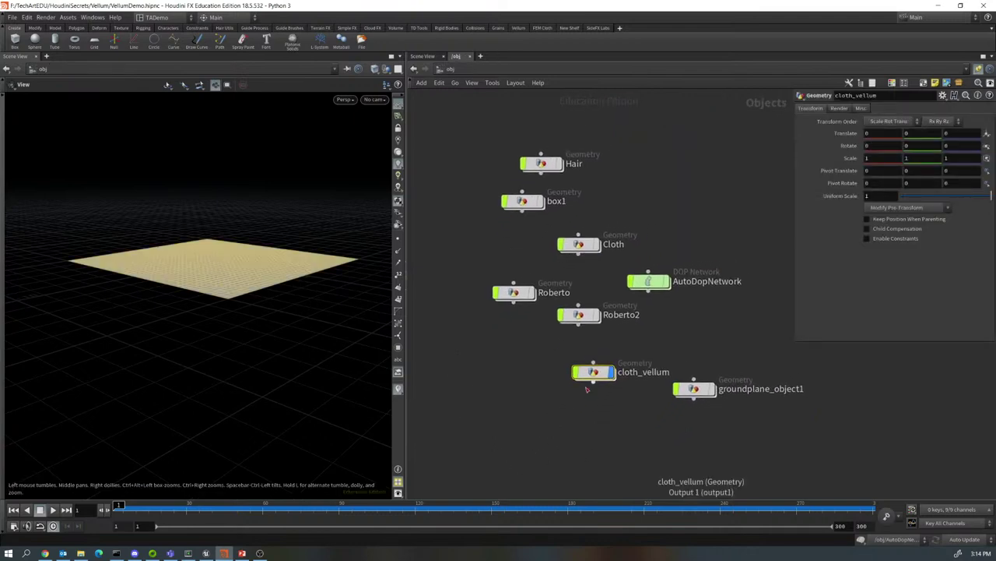
left_click_drag(593, 373, 586, 382)
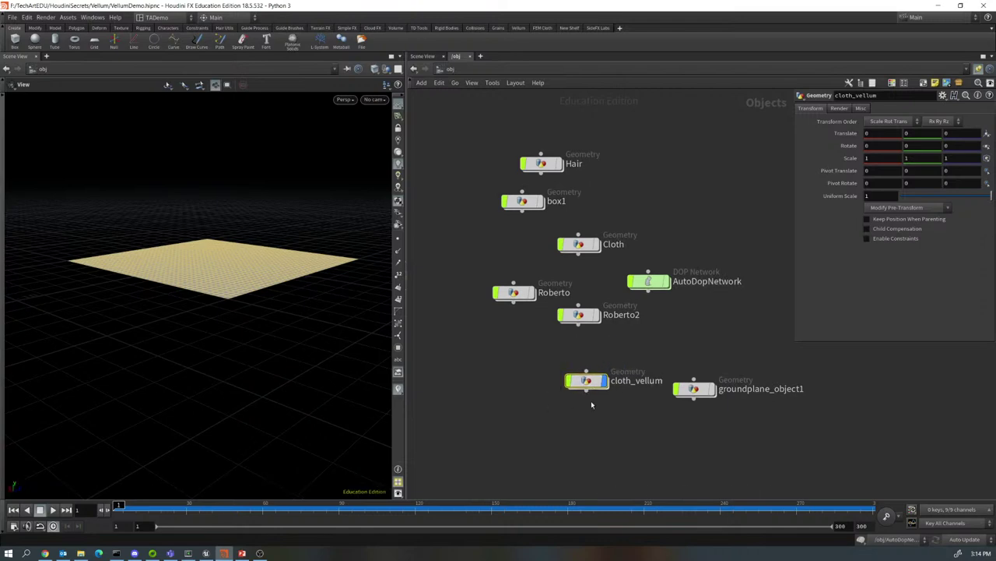
mouse_move(594, 380)
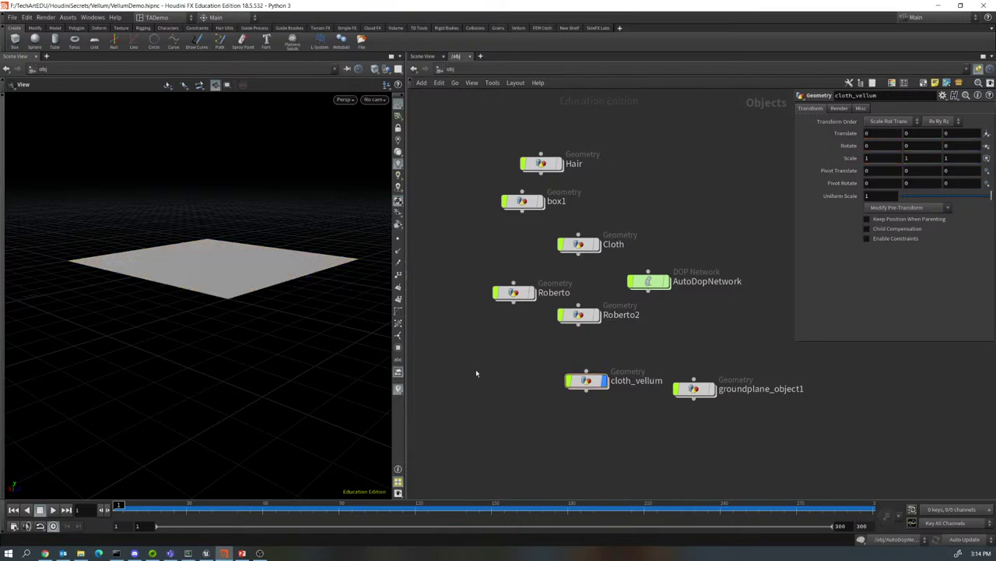
scroll(476, 373, "down", 2)
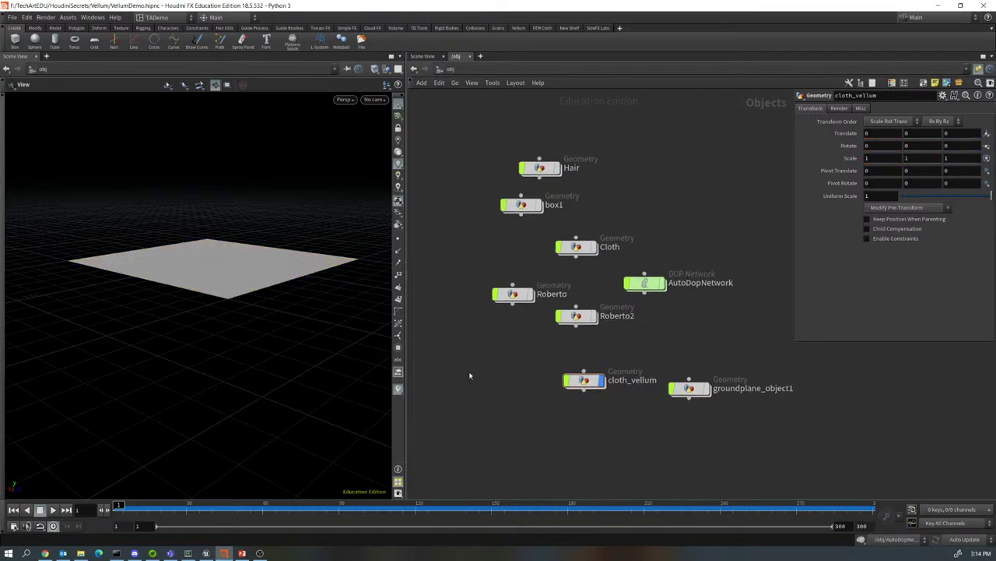
key("Tab")
type("rop")
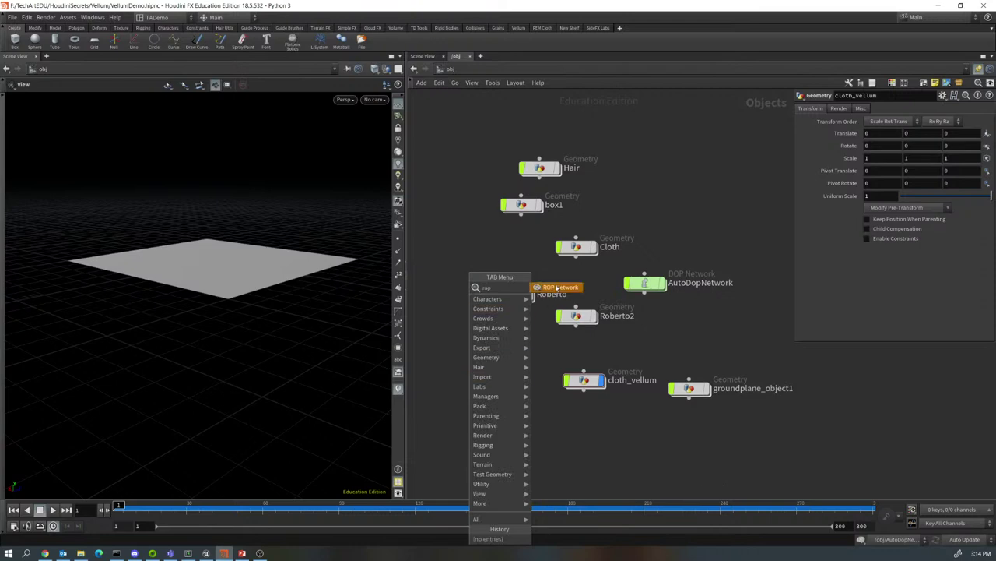
key("Return")
left_click(478, 393)
- Rename the ROP Network VellumOutput and go inside it
double_click(517, 389)
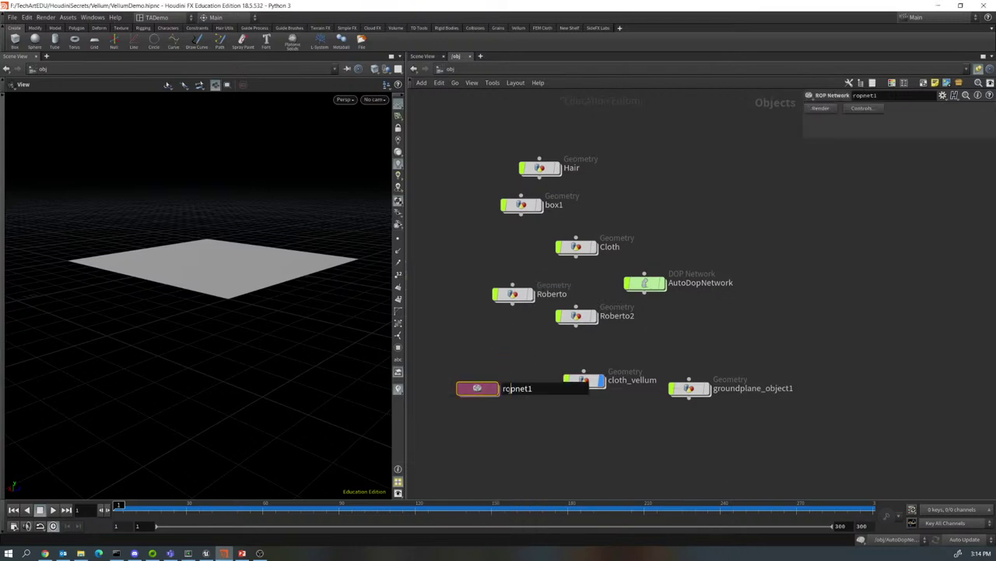
type("VellumOutput")
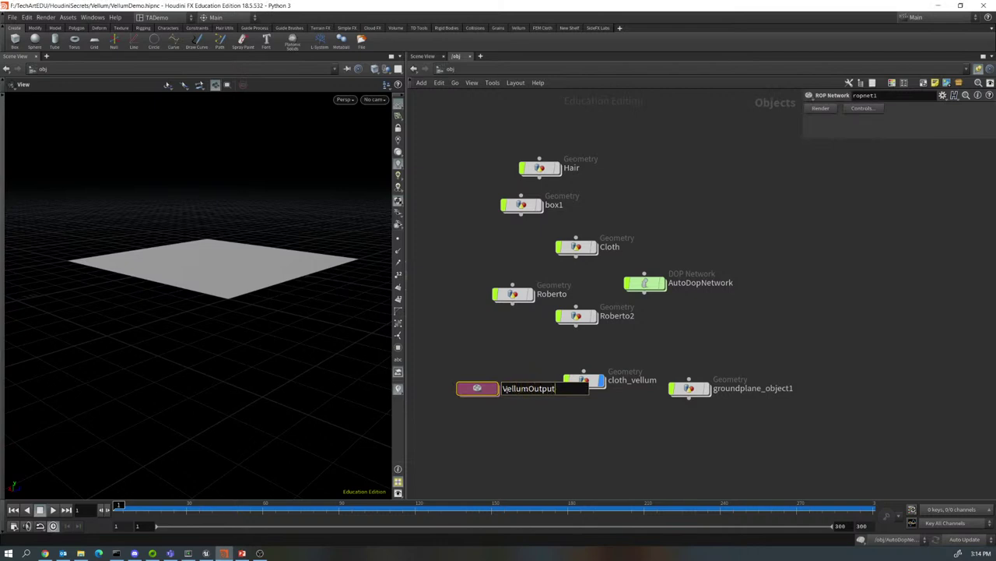
key("Return")
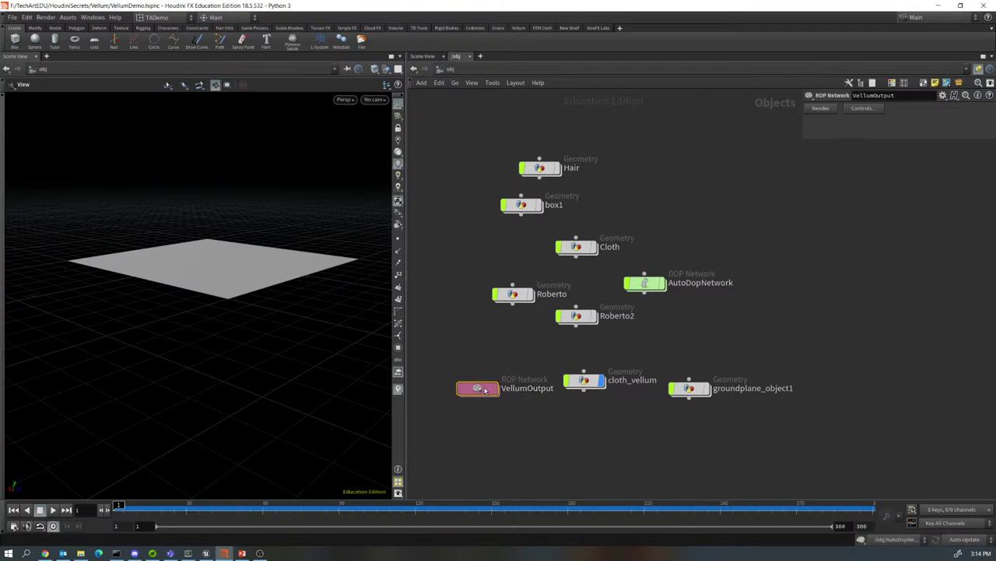
double_click(508, 391)
- Add a Labs Vertex Animation Textures node via the VAT search and rename it VellumClothVAT
key("Tab")
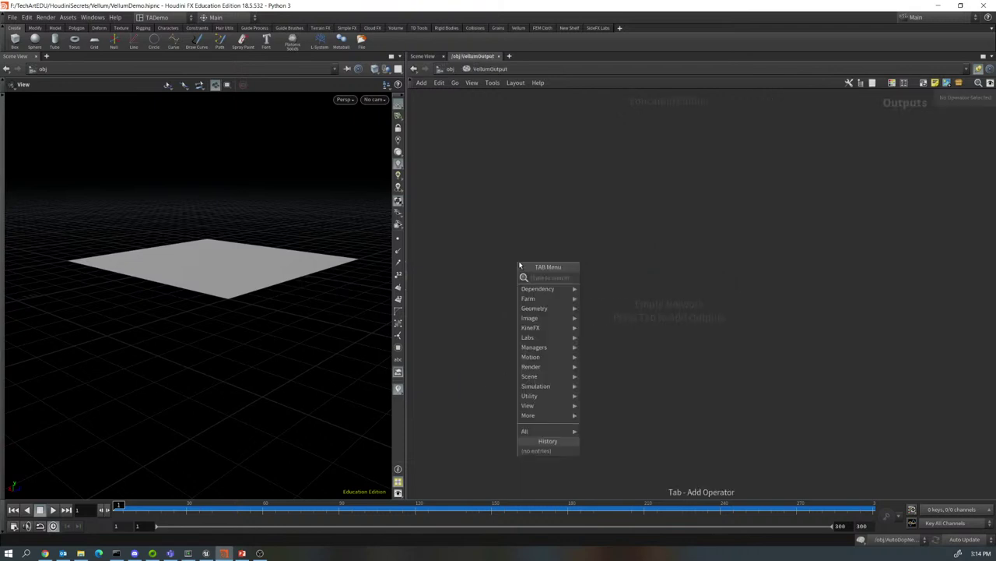
type("VAT")
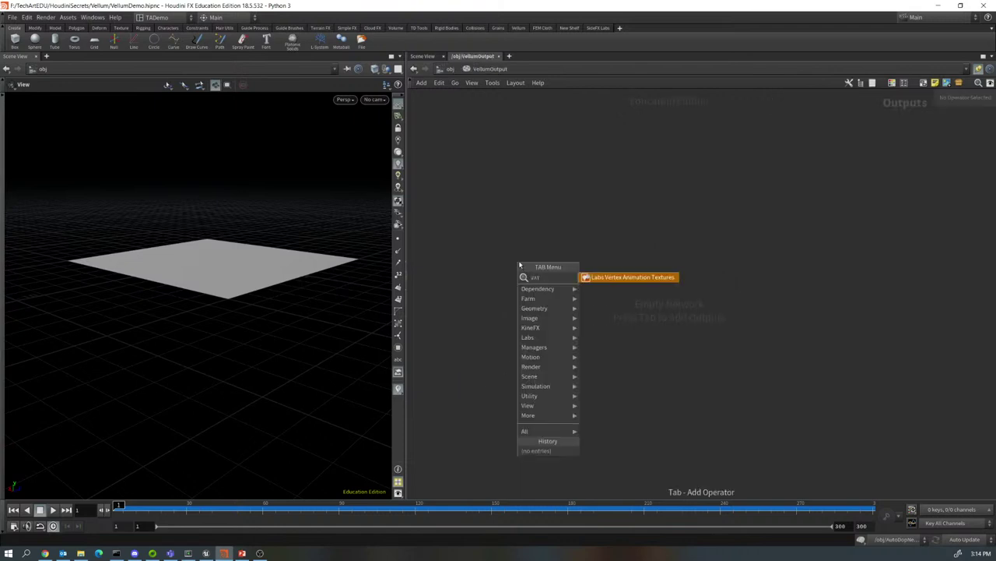
left_click(611, 277)
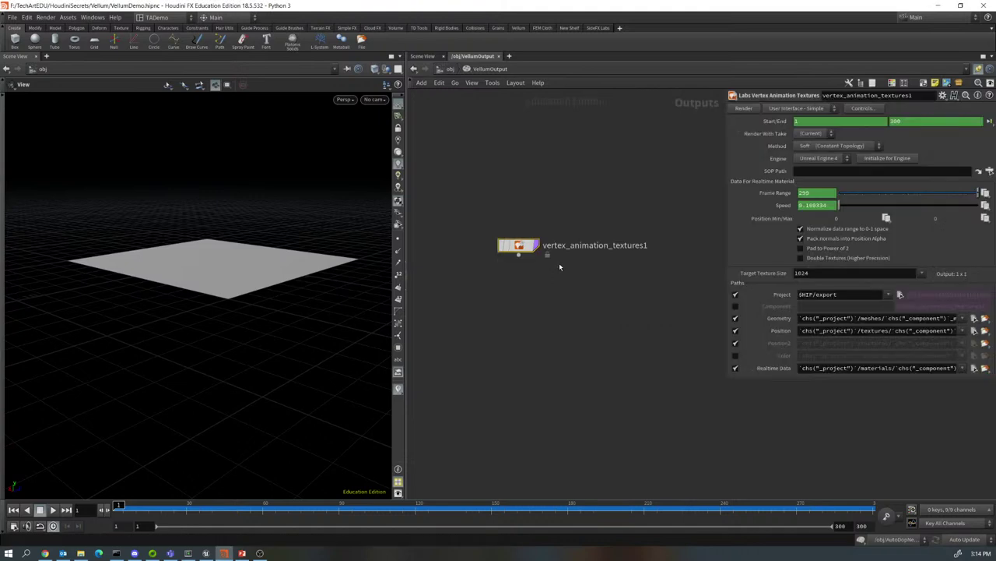
double_click(567, 245)
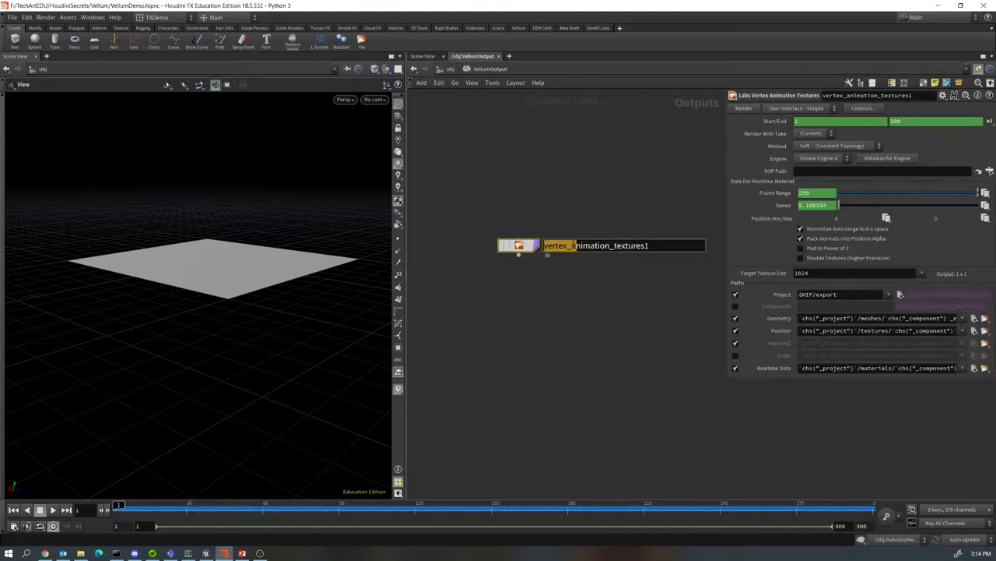
left_click_drag(651, 245, 541, 257)
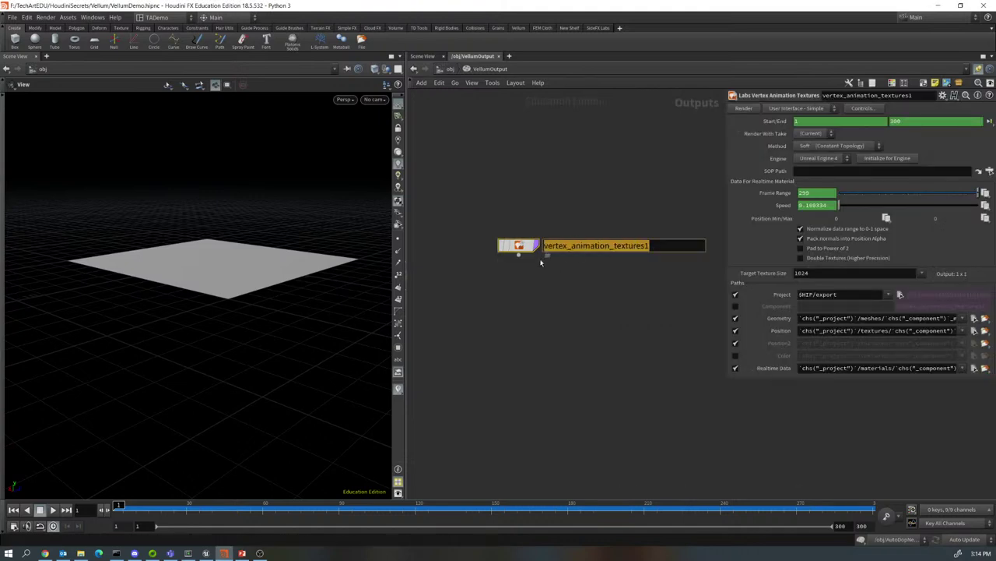
type("Ve")
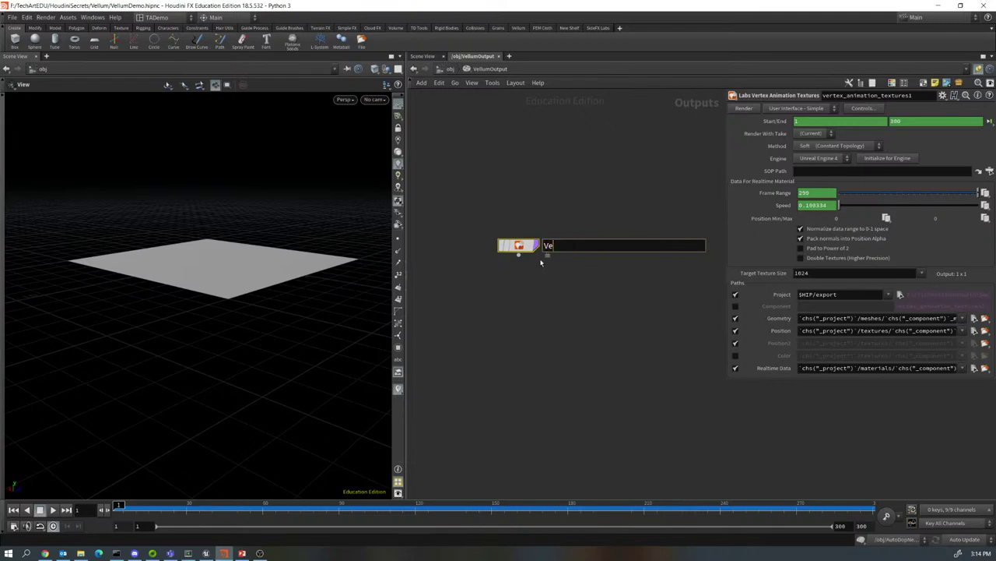
type("llumClothVAT")
key("Return")
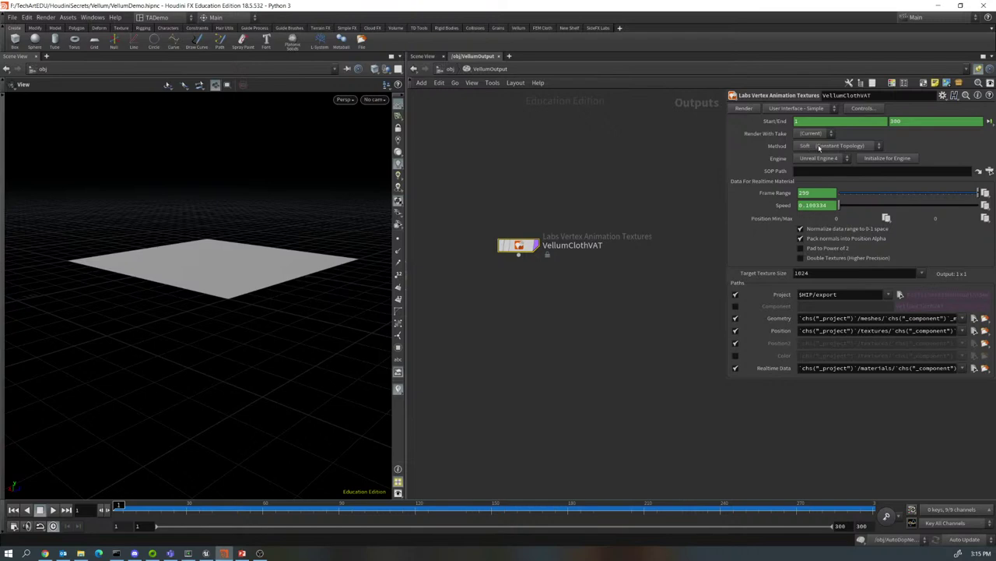
- Enter ../../cloth_vellum/ClothOut as the SOP Path using path autocomplete
left_click(819, 171)
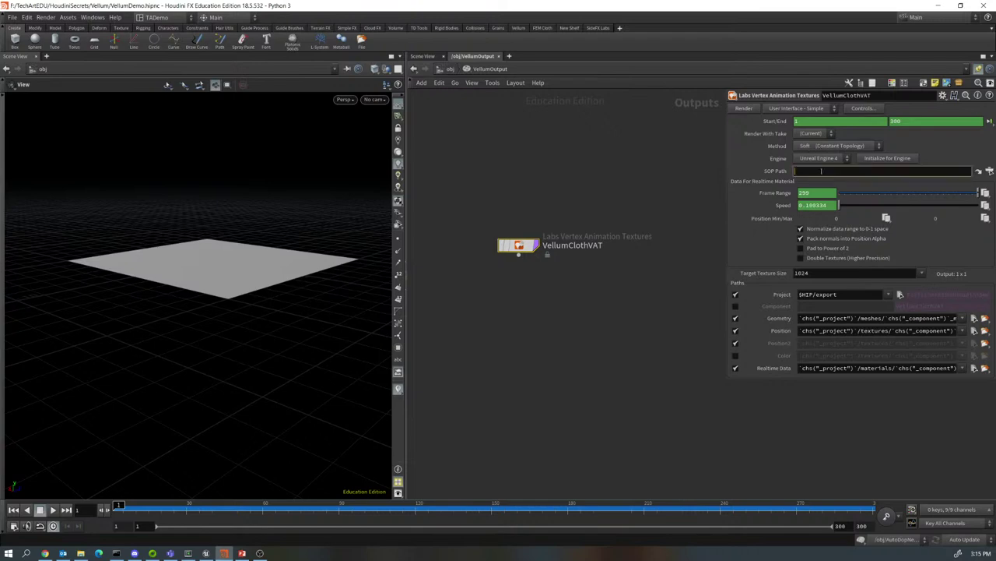
type("../../")
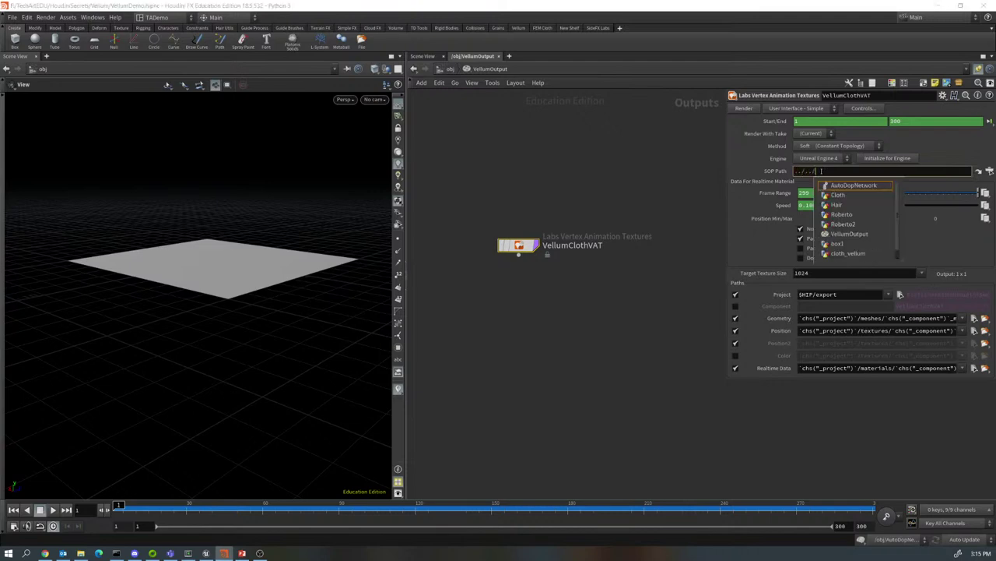
key("Down")
key("Down")
key("Down")
key("Down")
key("Down")
key("Down")
key("Down")
key("Down")
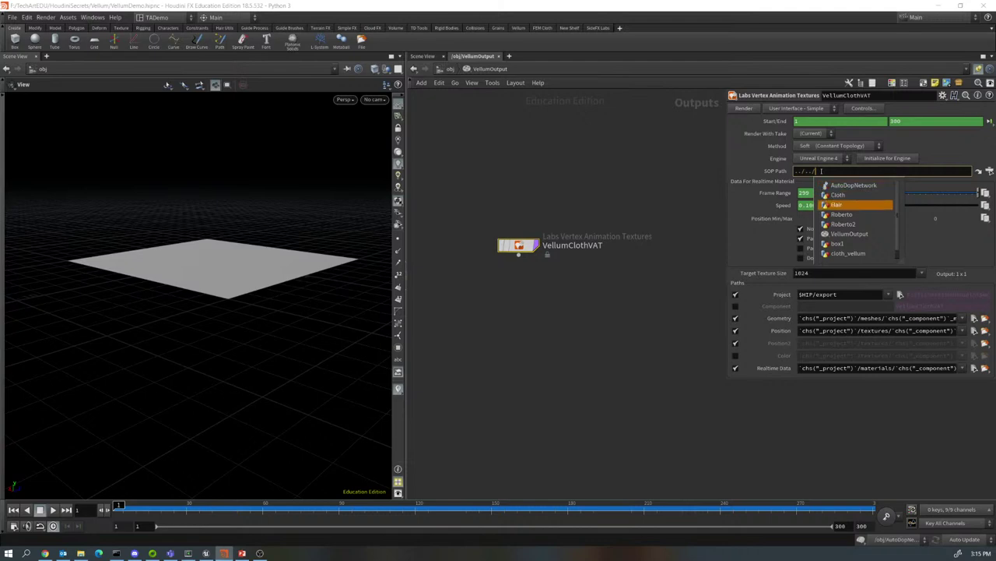
key("Tab")
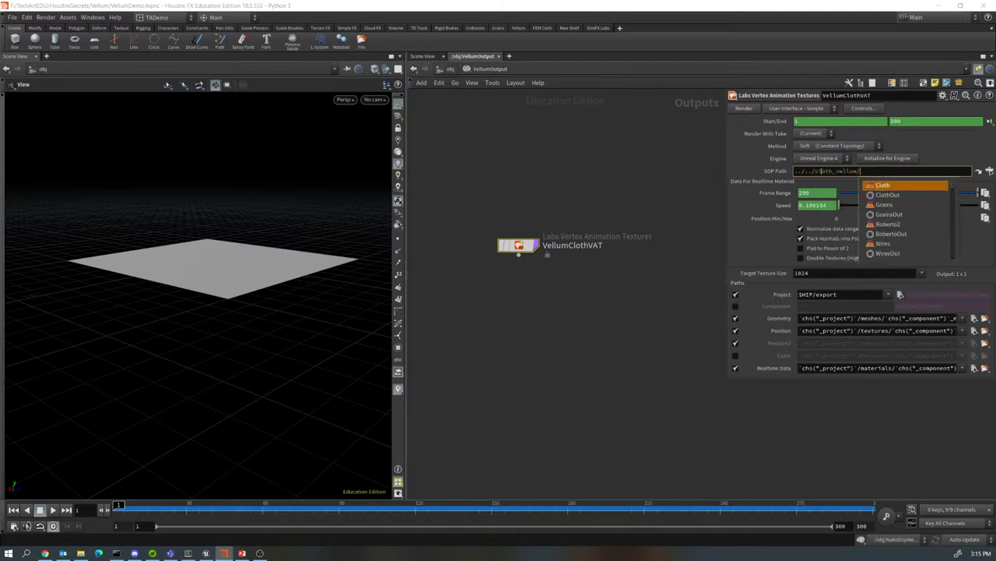
key("Down")
key("Tab")
key("BackSpace")
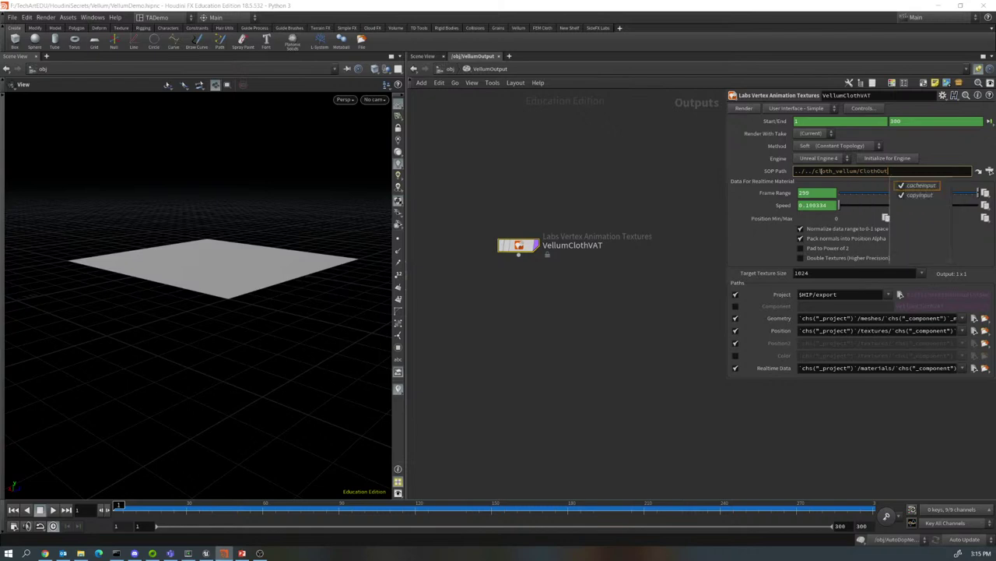
key("Return")
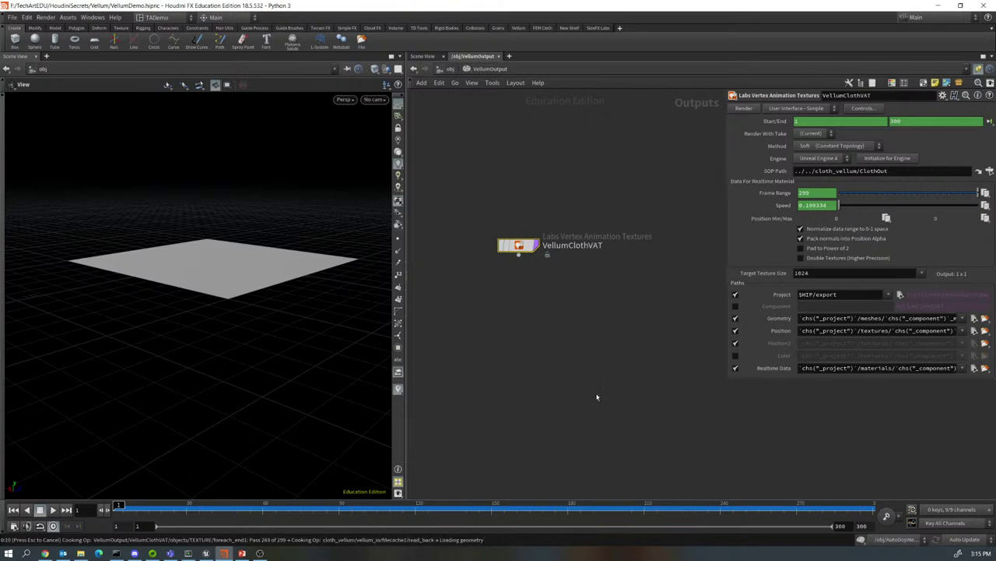
- Turn off packing normals into Position alpha and set Project to $JOB/export/HSL/VellumCloth
left_click(802, 239)
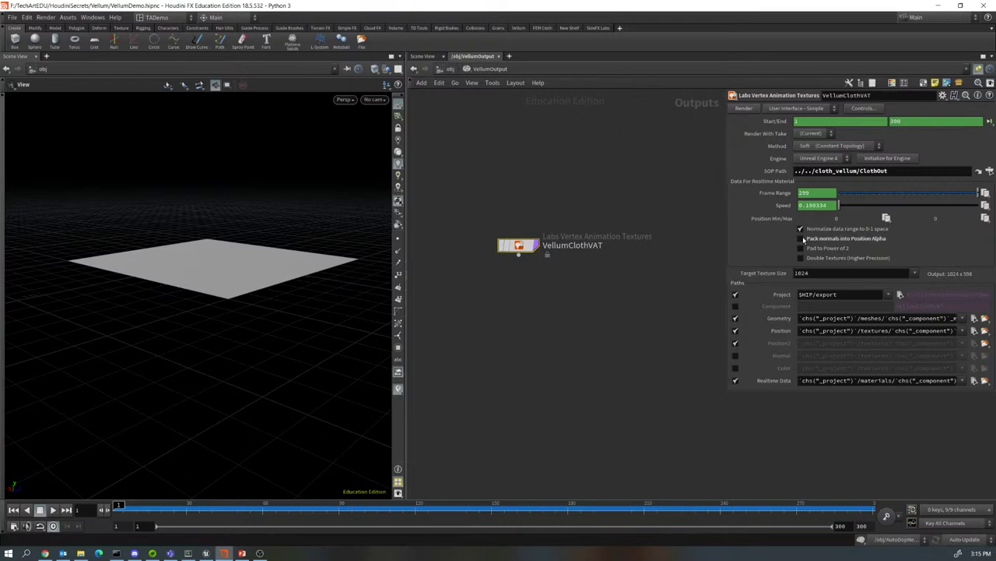
double_click(810, 294)
type("$JOB/export/VellumCloth")
key("BackSpace")
key("BackSpace")
key("BackSpace")
key("BackSpace")
key("BackSpace")
key("BackSpace")
key("BackSpace")
key("BackSpace")
key("BackSpace")
key("BackSpace")
key("BackSpace")
type("HSL/VellumCloth")
- Set Component to VellumCloth and enable the separate Normal texture export
left_click(818, 305)
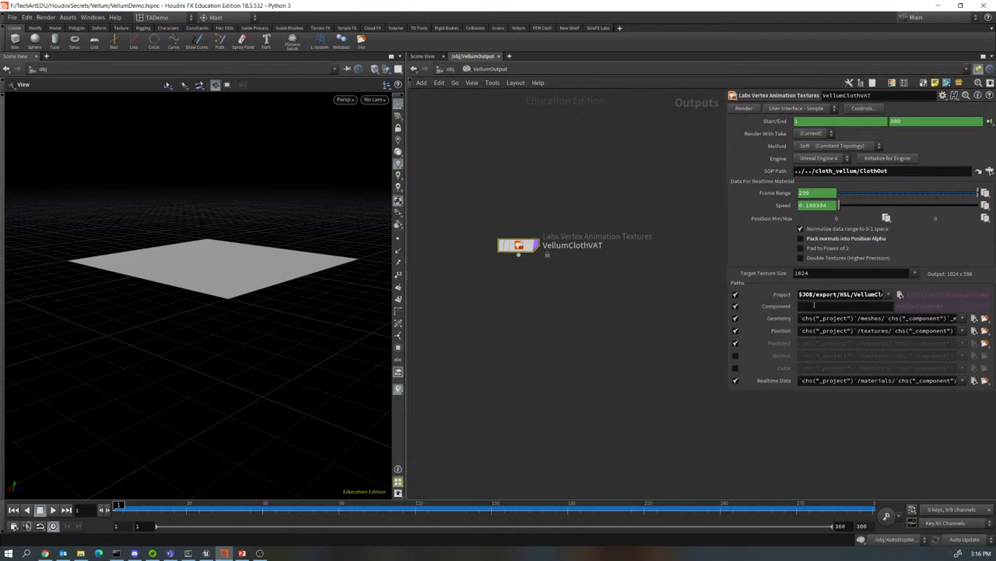
type("VellumCloth")
key("Return")
left_click(735, 355)
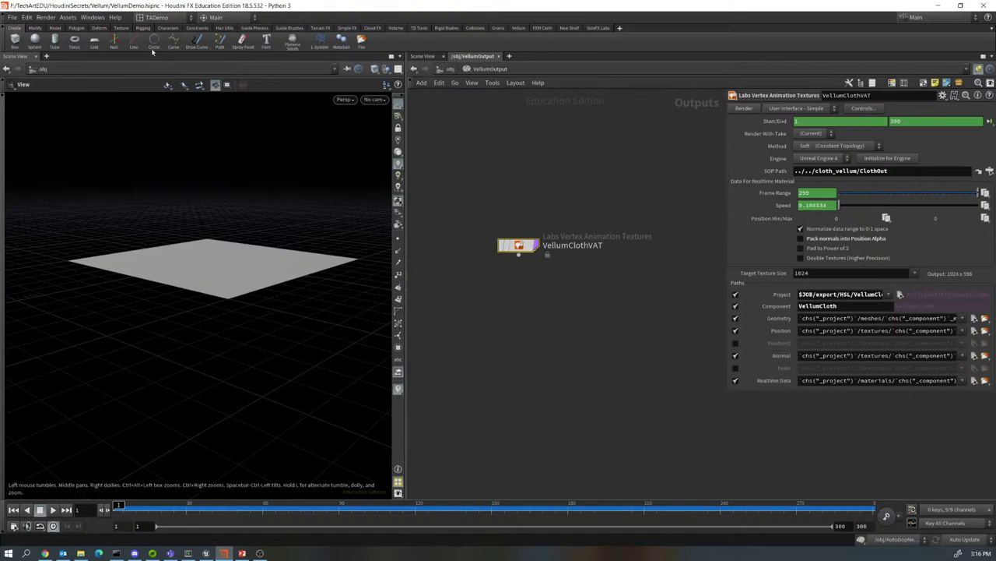
- Save the scene as HSLVellumDemo.hipnc and switch to the Unreal Engine editor
left_click(13, 20)
left_click(24, 85)
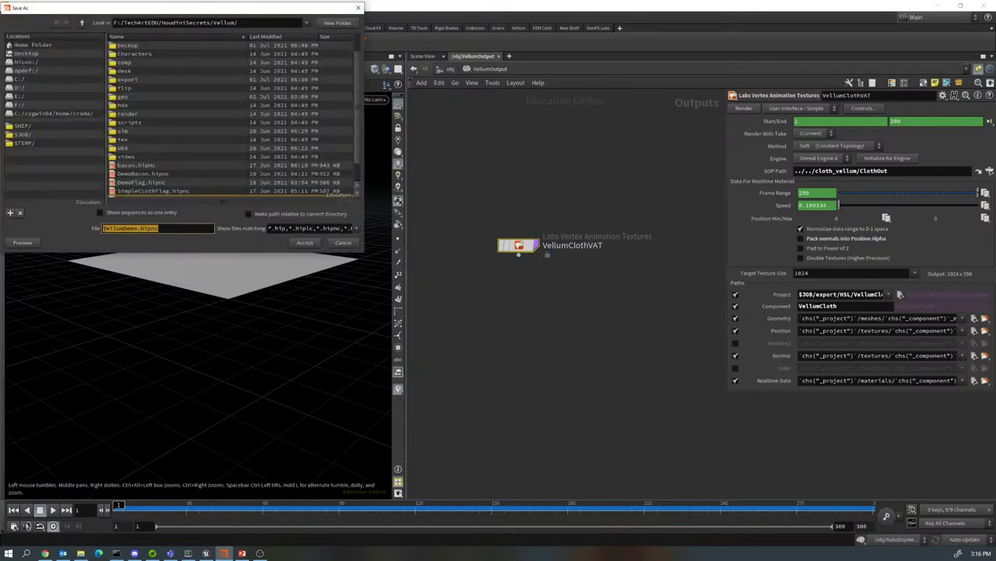
left_click(101, 228)
type("HSL")
key("Return")
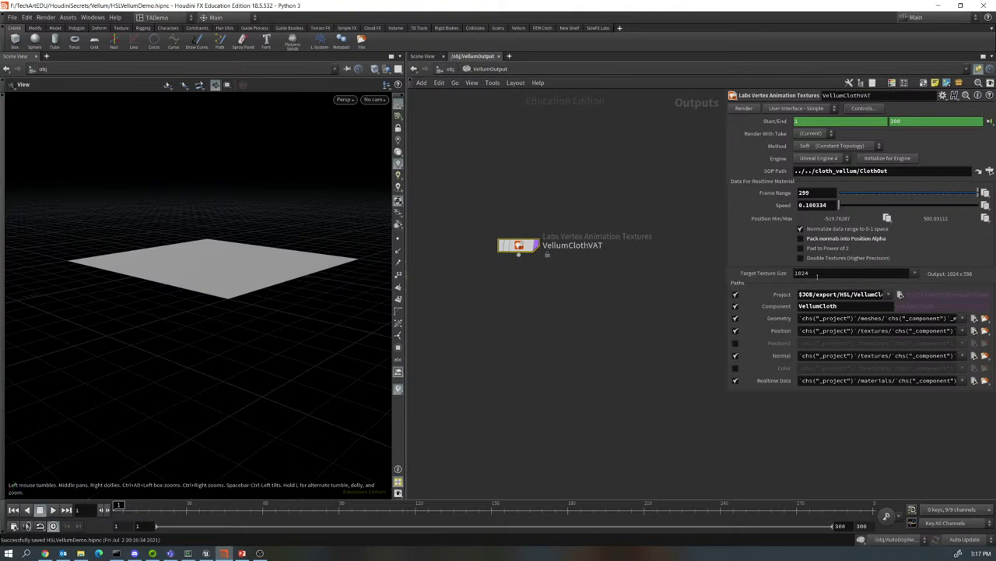
left_click(207, 553)
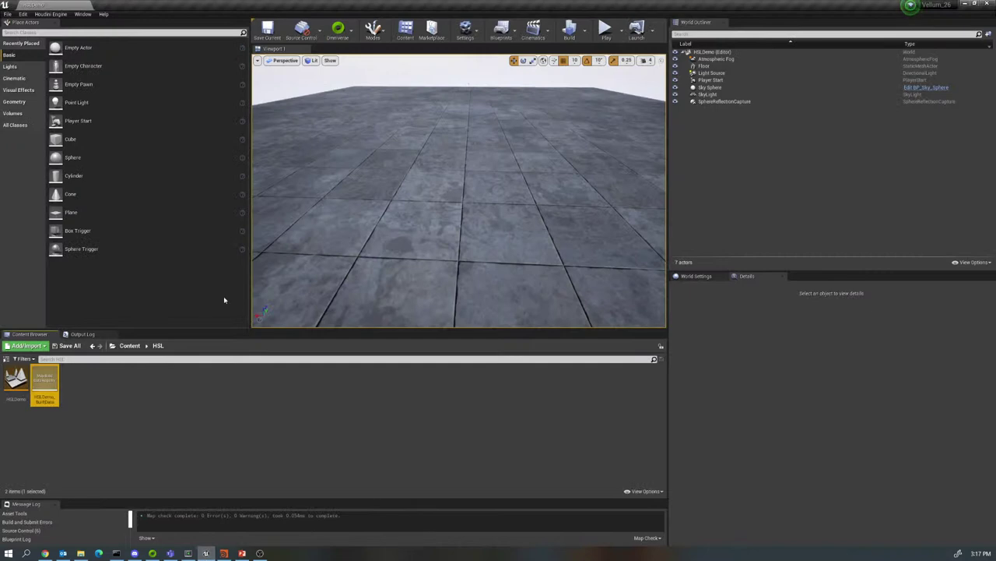
- Create a new Cloth folder inside Content/HSL
left_click(274, 420)
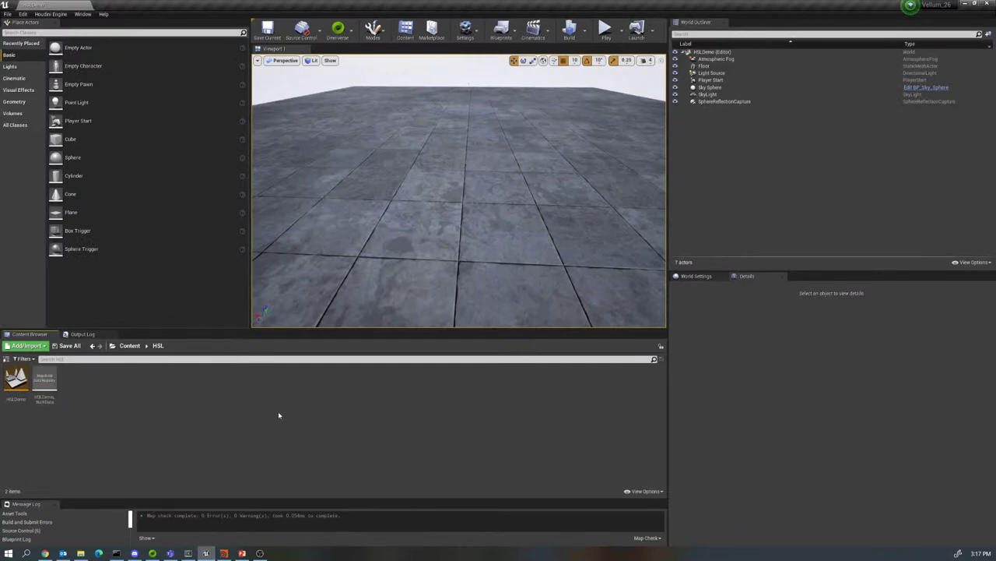
right_click_drag(459, 191, 459, 190)
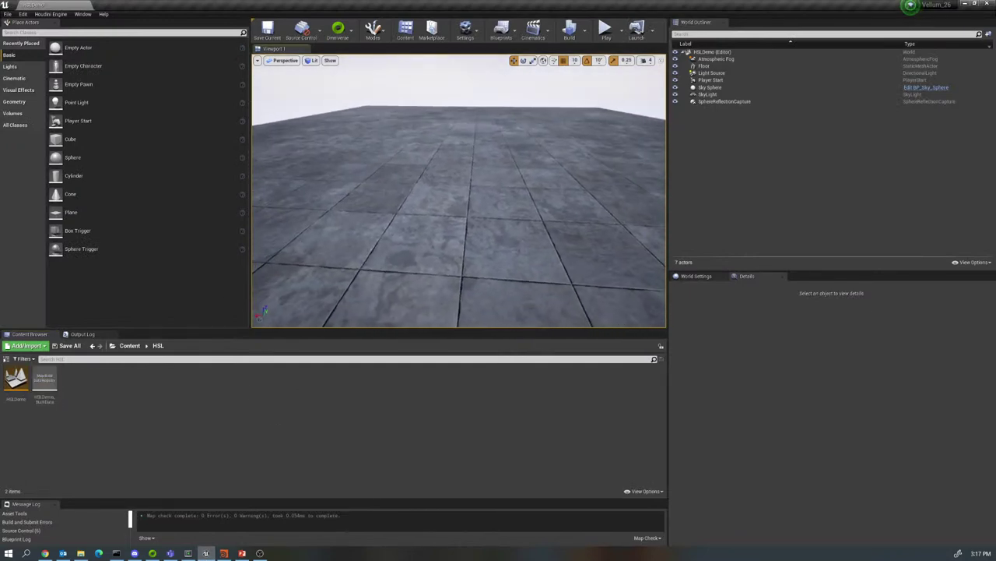
right_click(107, 382)
left_click(131, 160)
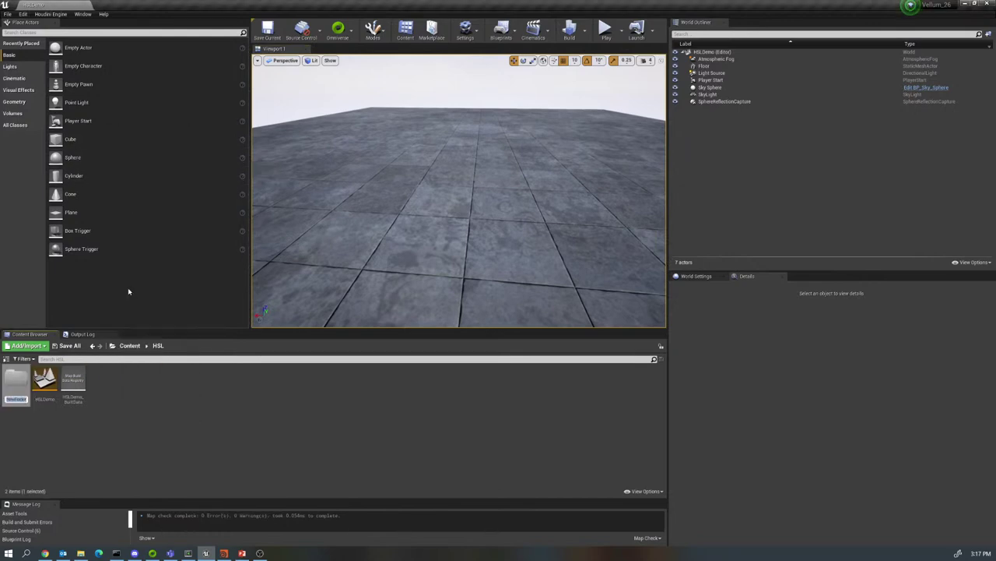
type("Mat")
type("h")
key("Return")
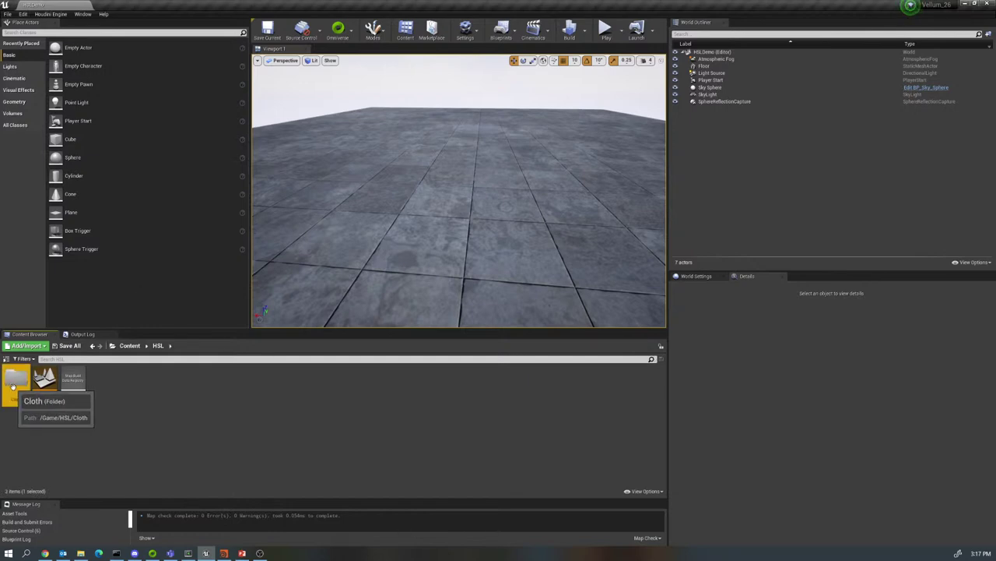
- Open the empty Cloth folder and bring up its content context menu
left_click(70, 415)
double_click(15, 379)
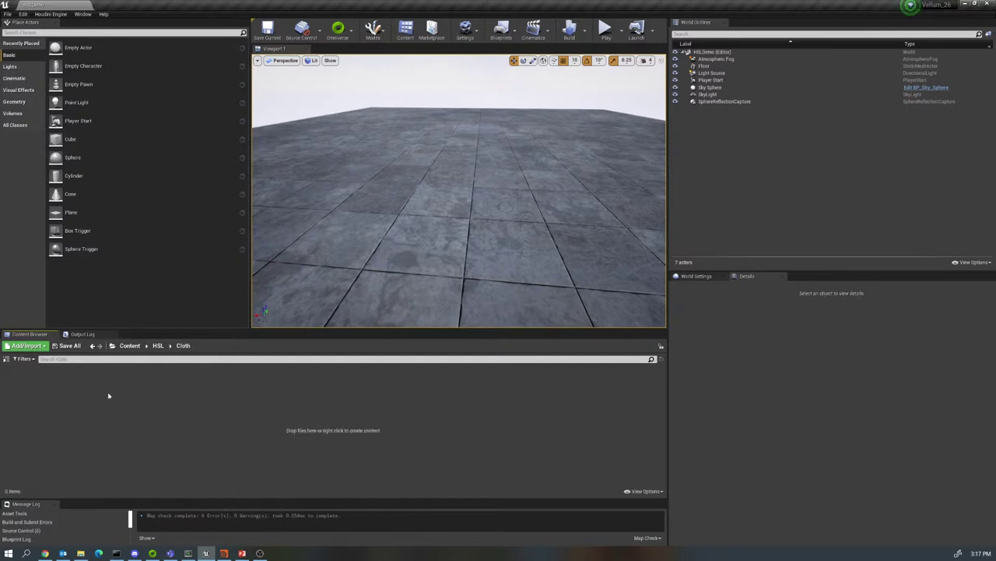
right_click(109, 397)
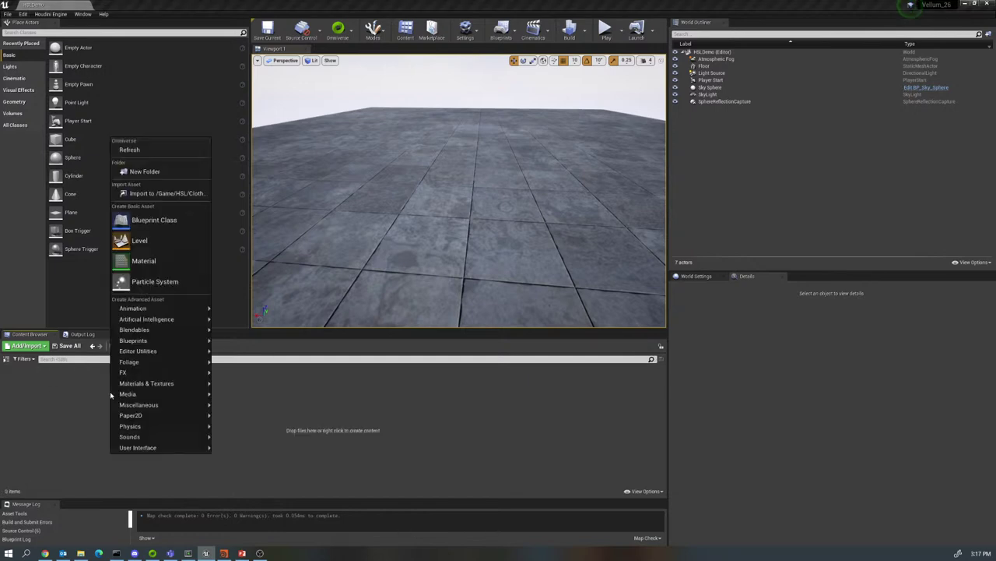
- Import into Cloth, picking export/HSL/VellumCloth/meshes/VellumCloth_mesh.fbx as the file
left_click(179, 194)
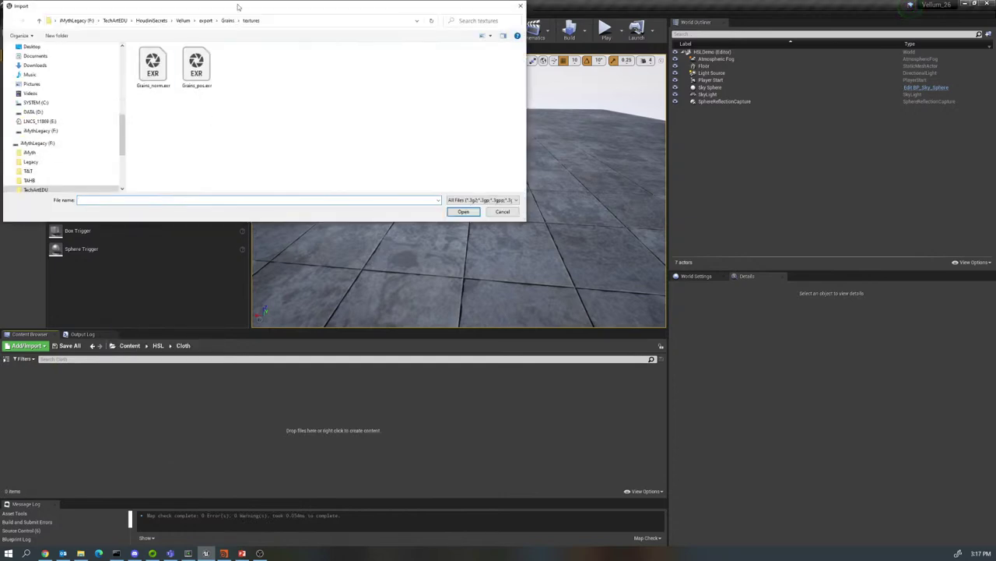
left_click(206, 20)
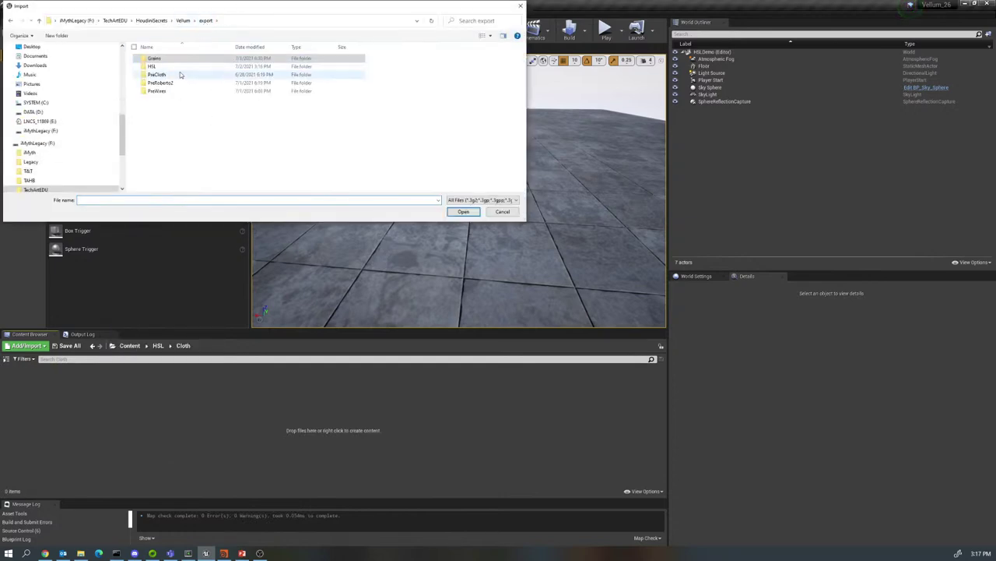
double_click(150, 67)
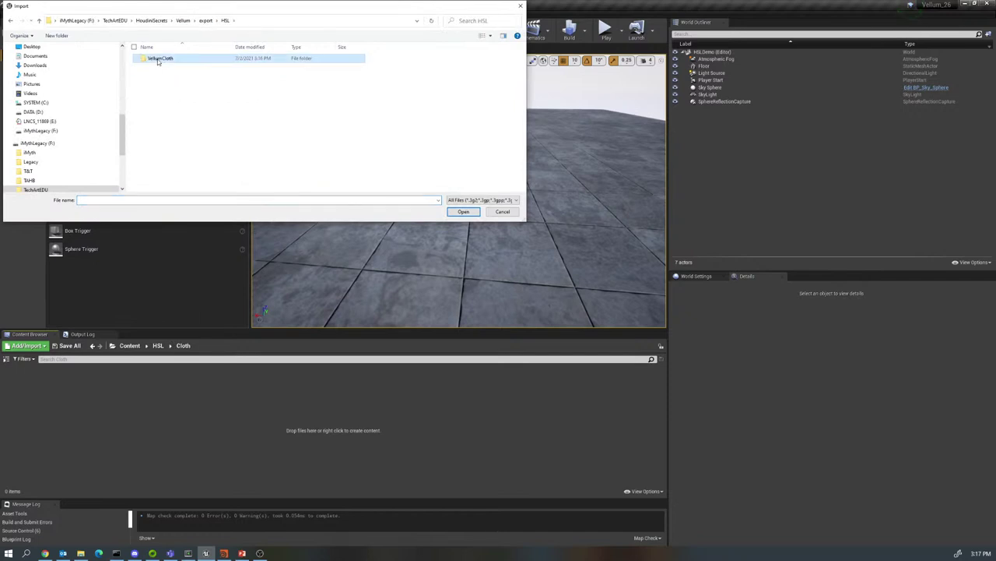
double_click(155, 60)
left_click(157, 67)
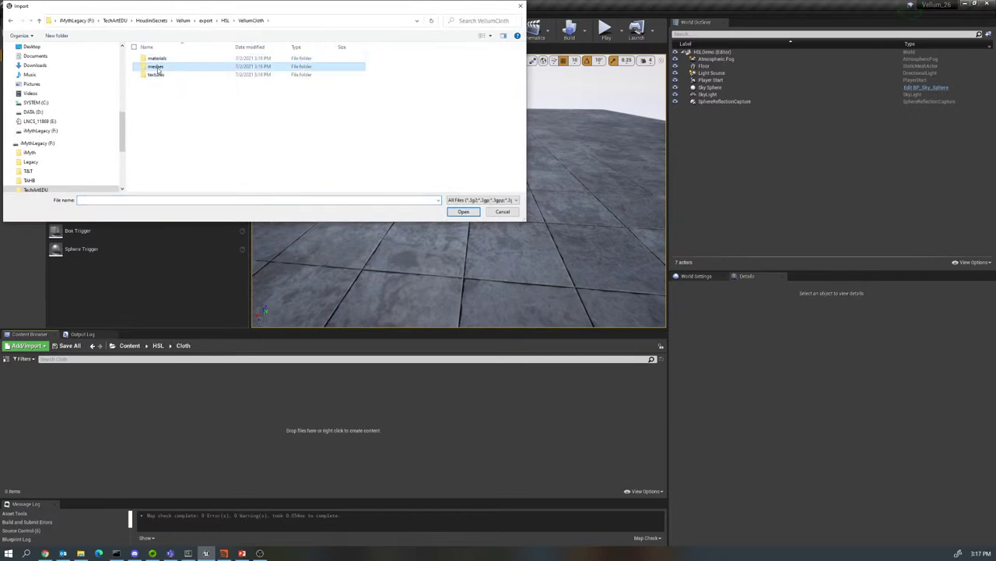
double_click(157, 68)
left_click(165, 61)
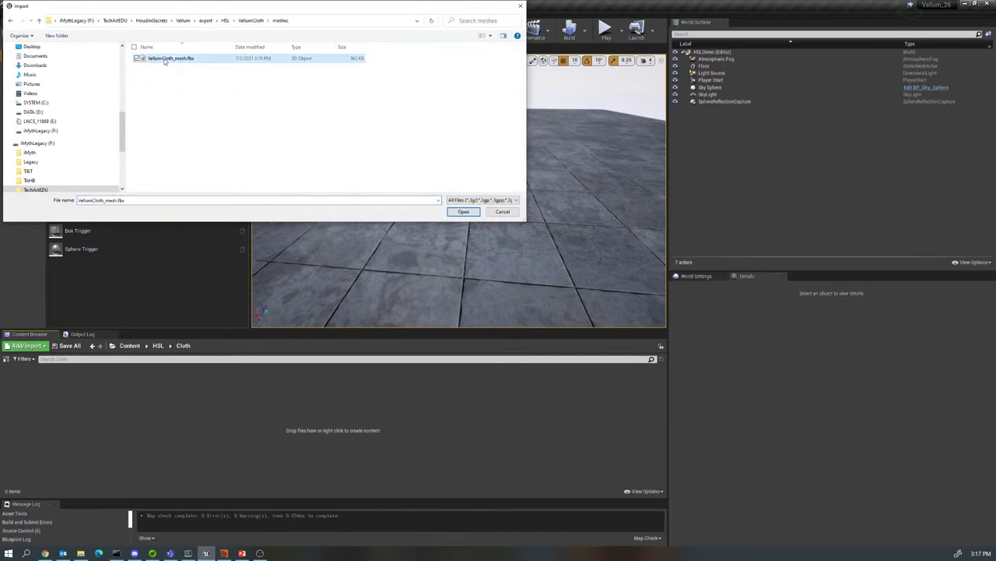
- Import the mesh with default options and Remove Degenerates turned off
left_click(465, 213)
left_click(565, 113)
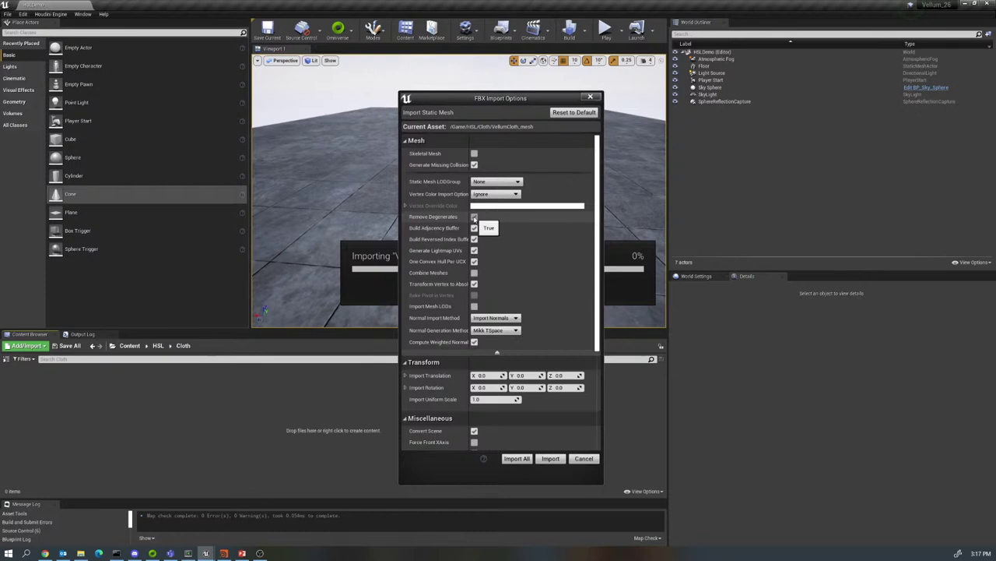
left_click(474, 217)
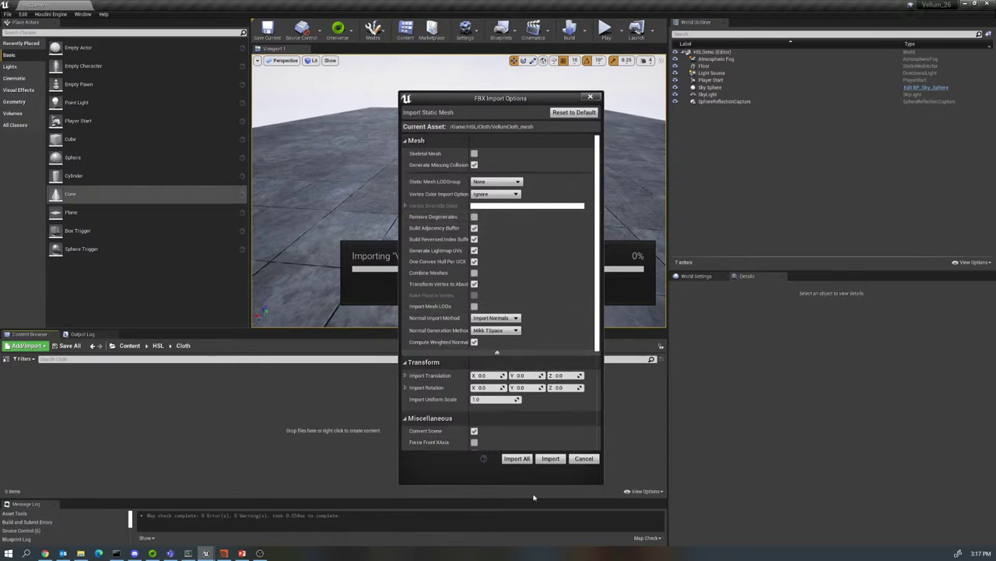
left_click(513, 459)
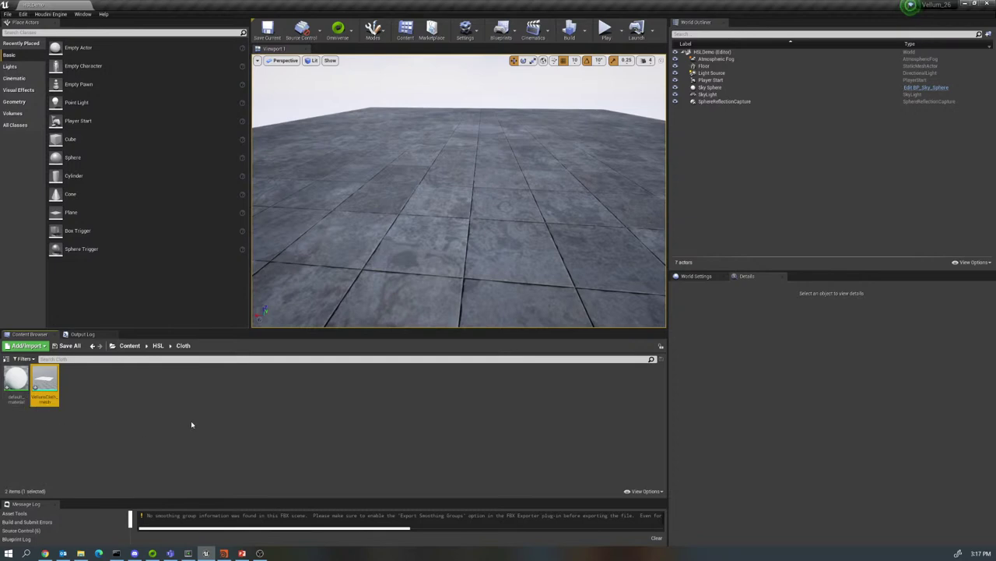
- Force-delete the extra default_material asset the import created
left_click(19, 399)
key("Delete")
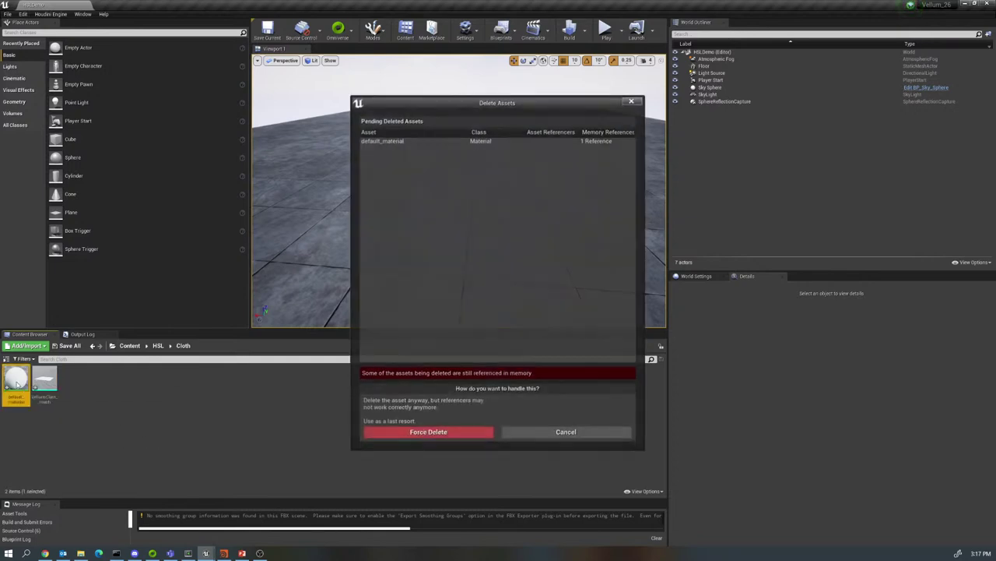
left_click(429, 431)
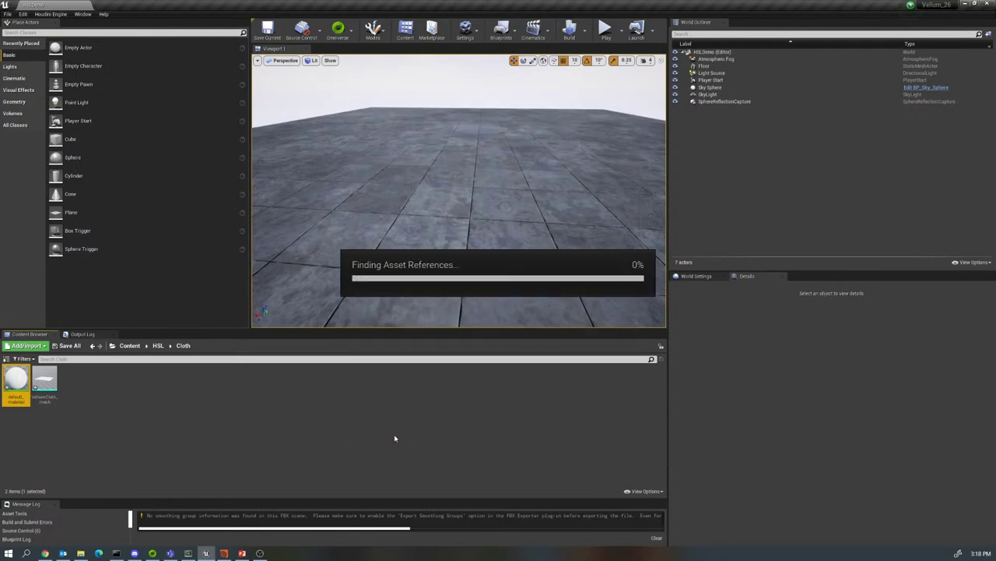
- Import VellumCloth_norm.exr and VellumCloth_pos.exr from VellumCloth/textures into /Game/HSL/Cloth
right_click(88, 385)
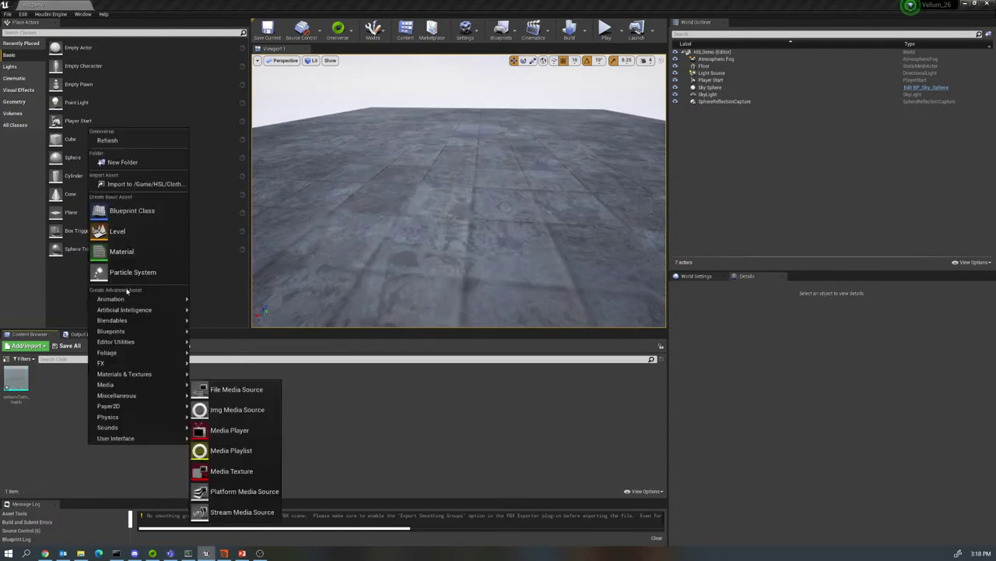
left_click(137, 183)
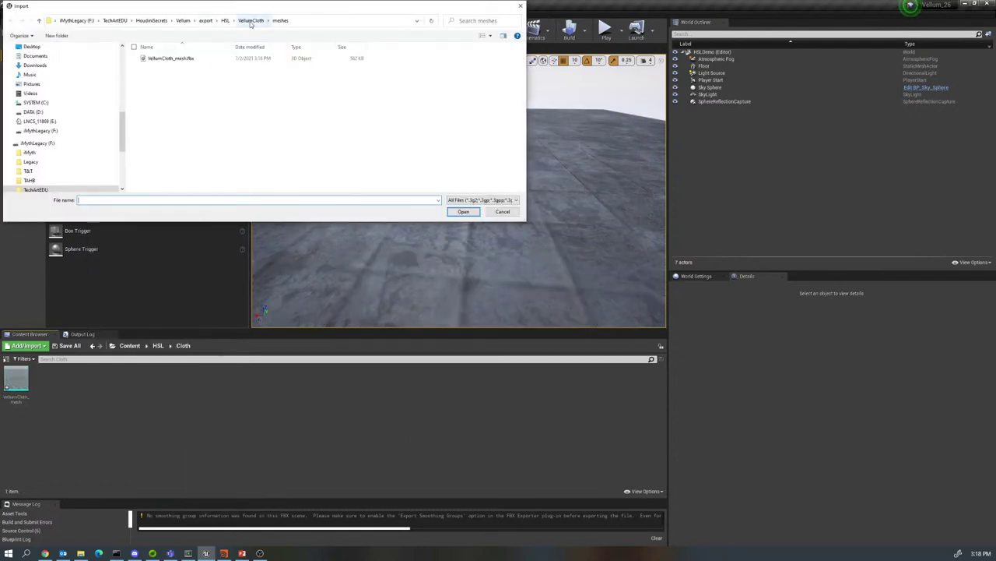
left_click(251, 21)
double_click(156, 74)
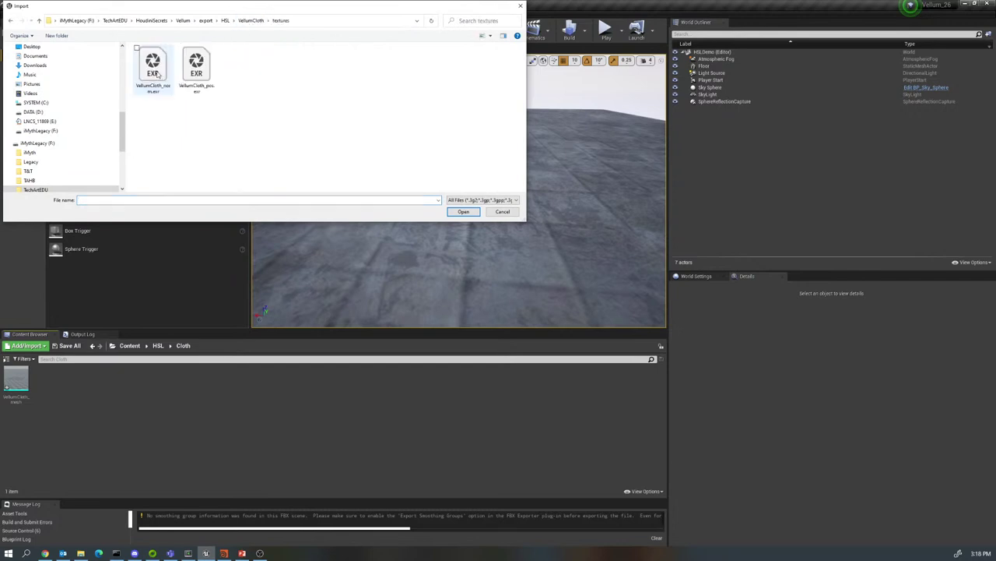
left_click(153, 69)
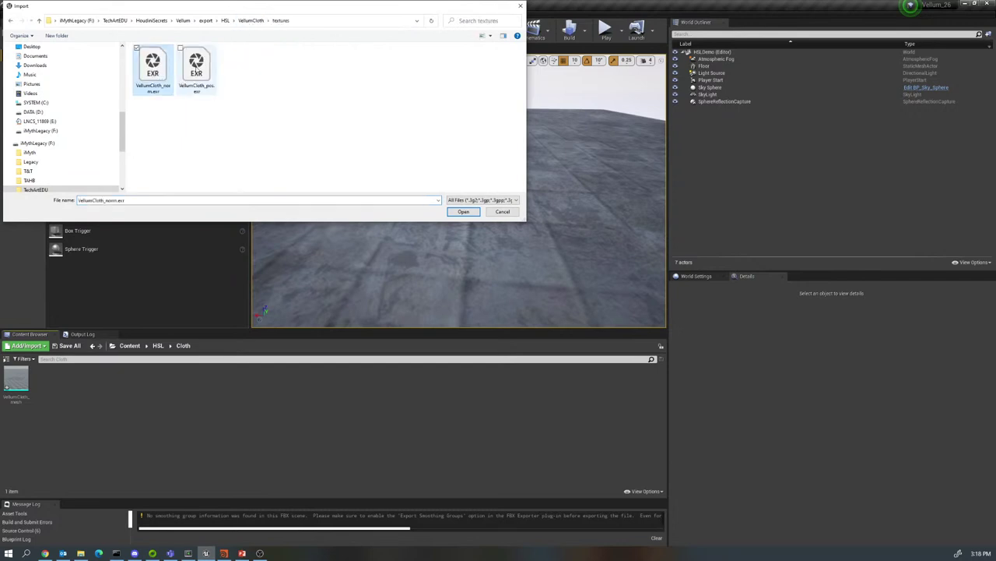
left_click(196, 68, "ctrl")
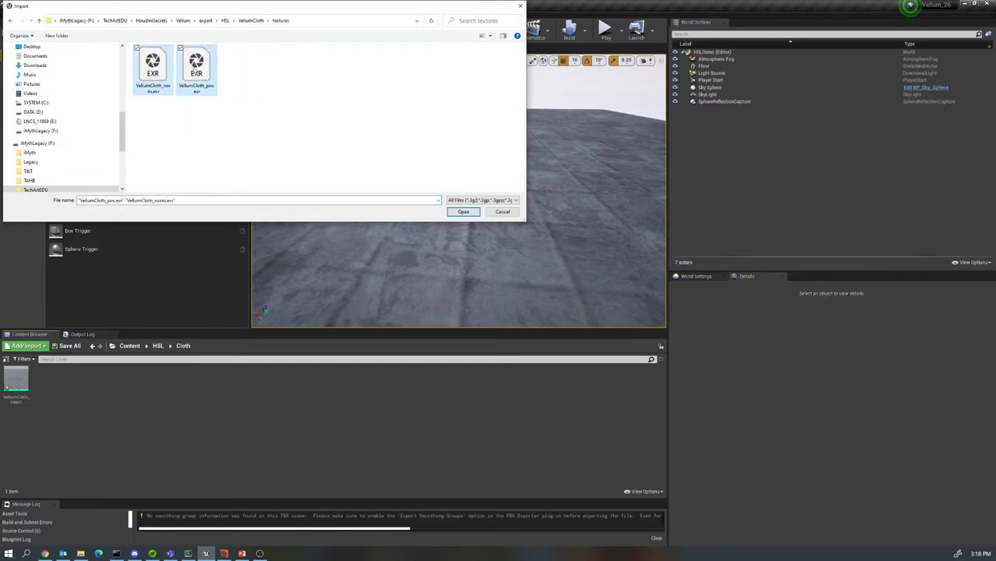
left_click(463, 211)
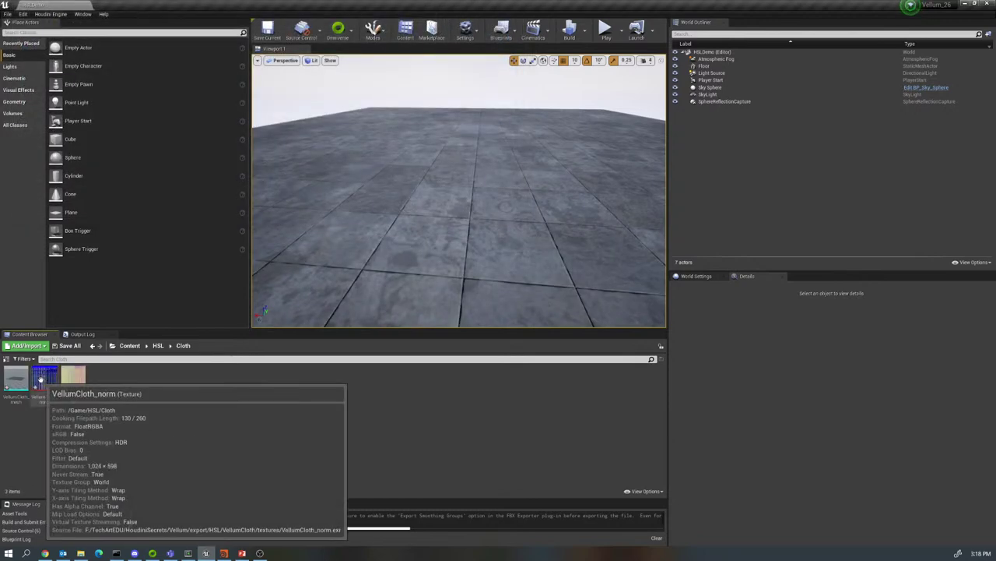
- Give VellumCloth_norm VectorDisplacementmap (RGBA8) compression and Nearest filtering, then save and close it
double_click(43, 379)
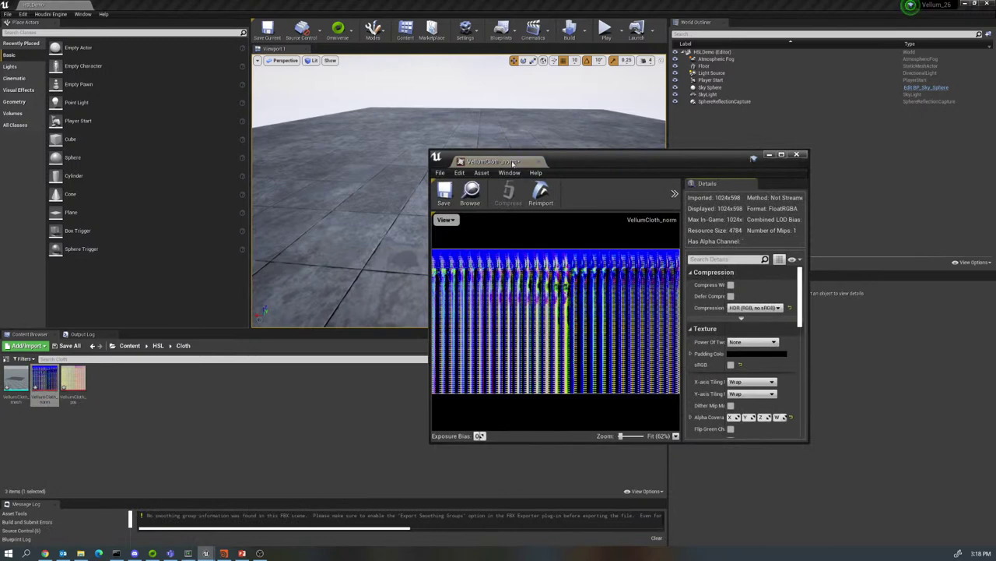
left_click_drag(510, 162, 412, 11)
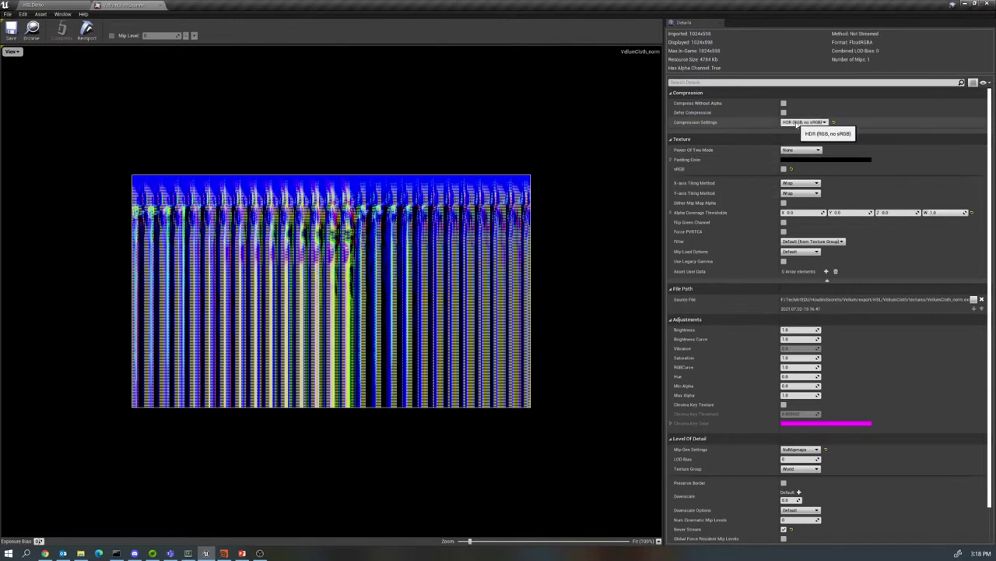
left_click(802, 122)
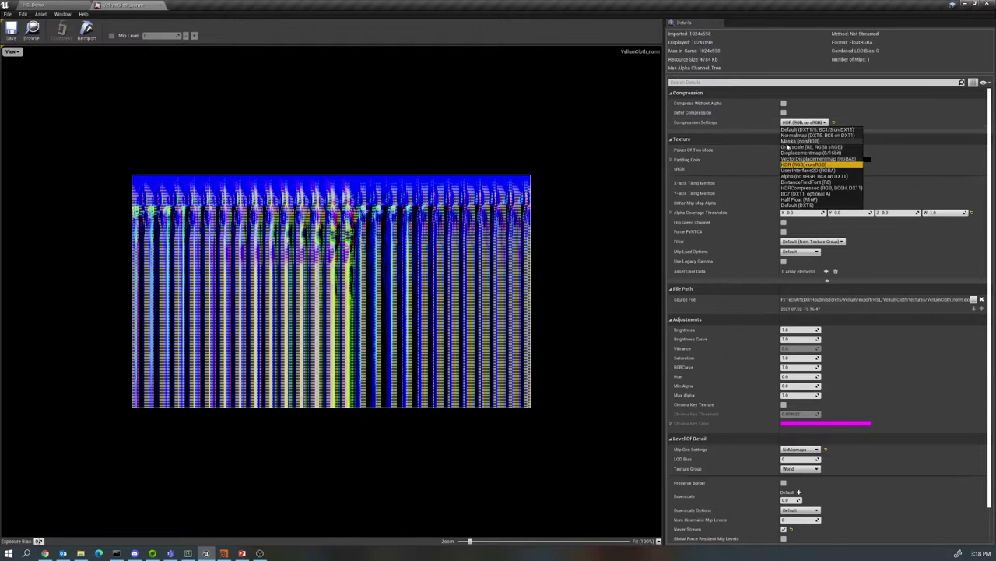
left_click(818, 158)
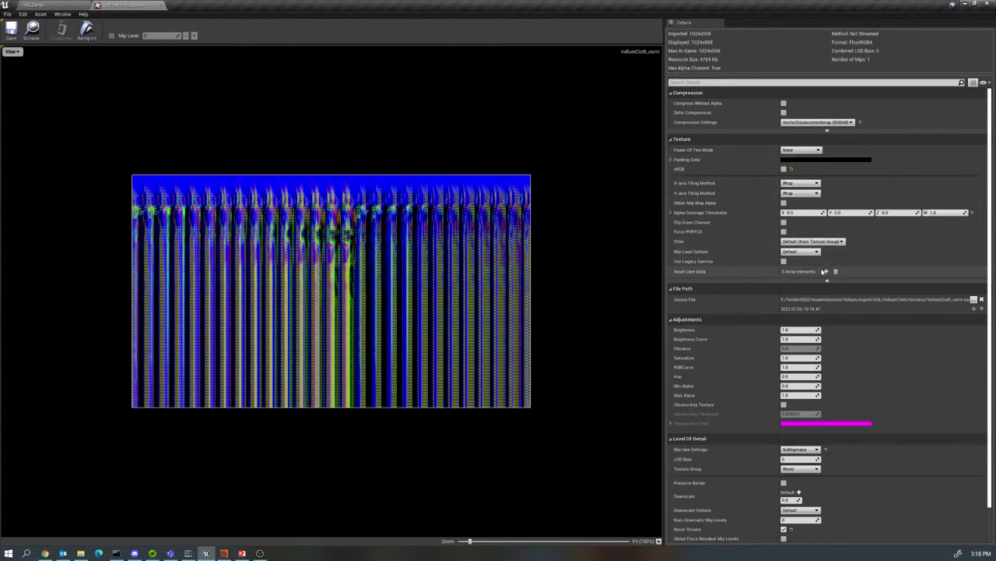
left_click(813, 241)
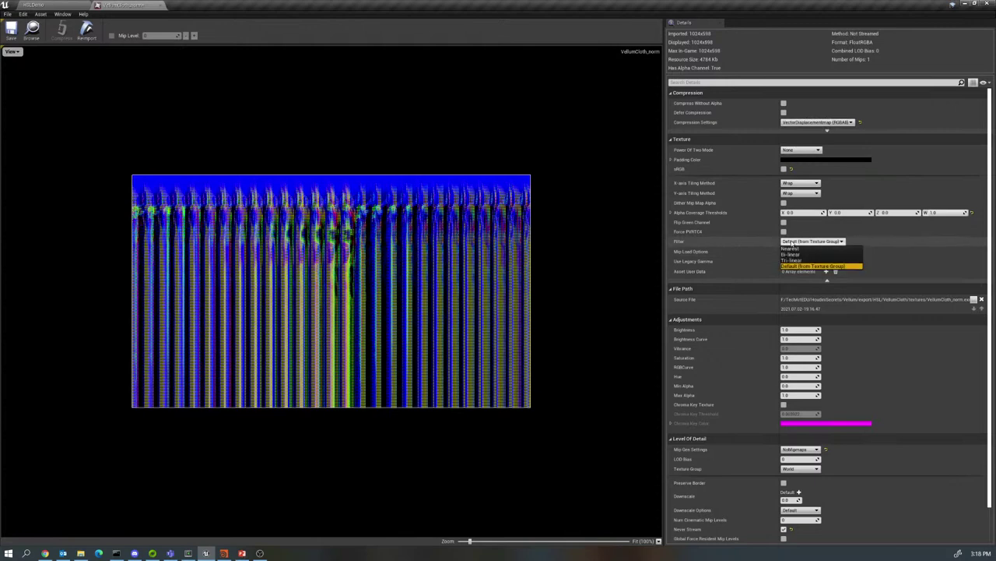
left_click(798, 258)
left_click(11, 30)
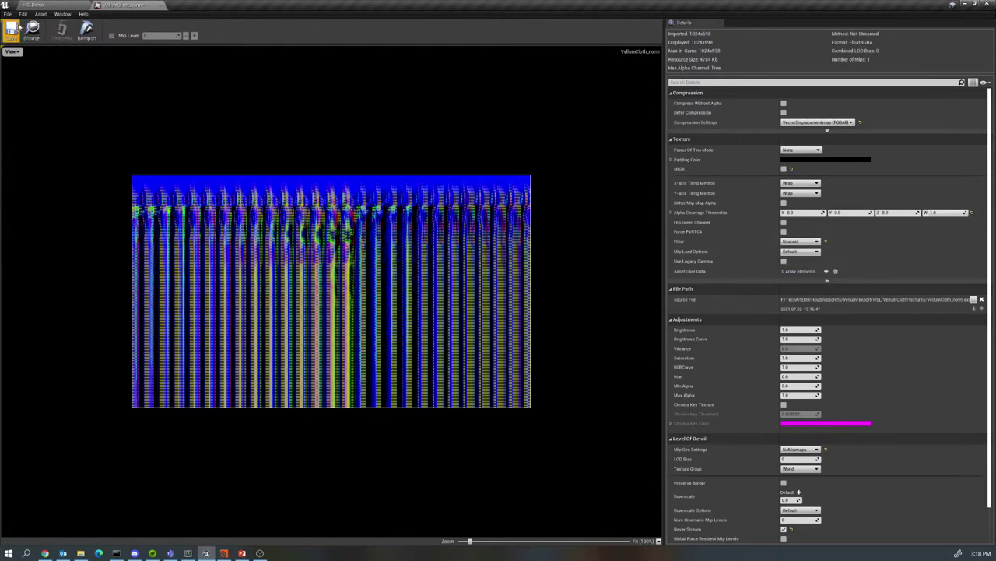
left_click(161, 6)
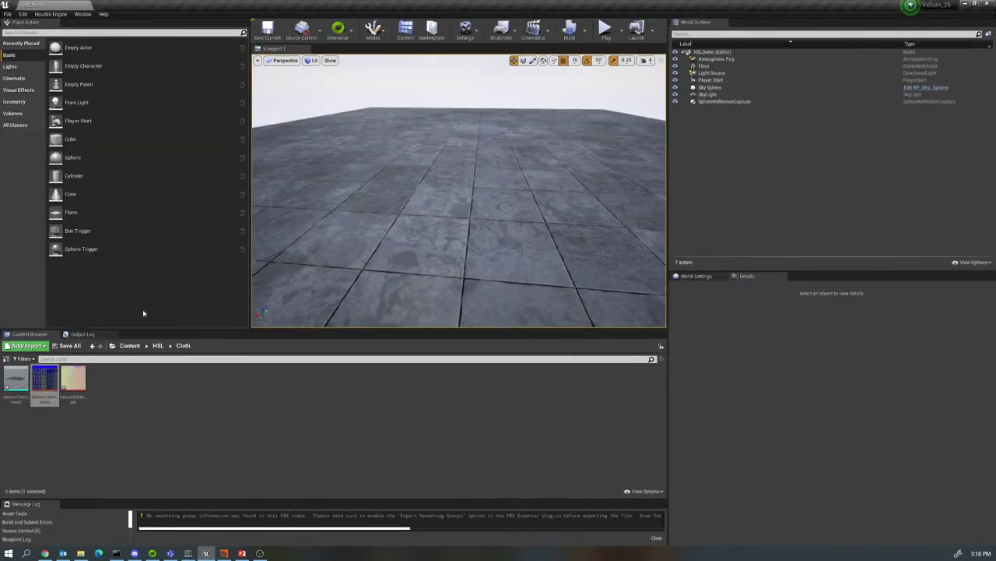
- Give VellumCloth_pos VectorDisplacementmap (RGBA8) compression and Nearest filtering, then save and close it
double_click(73, 379)
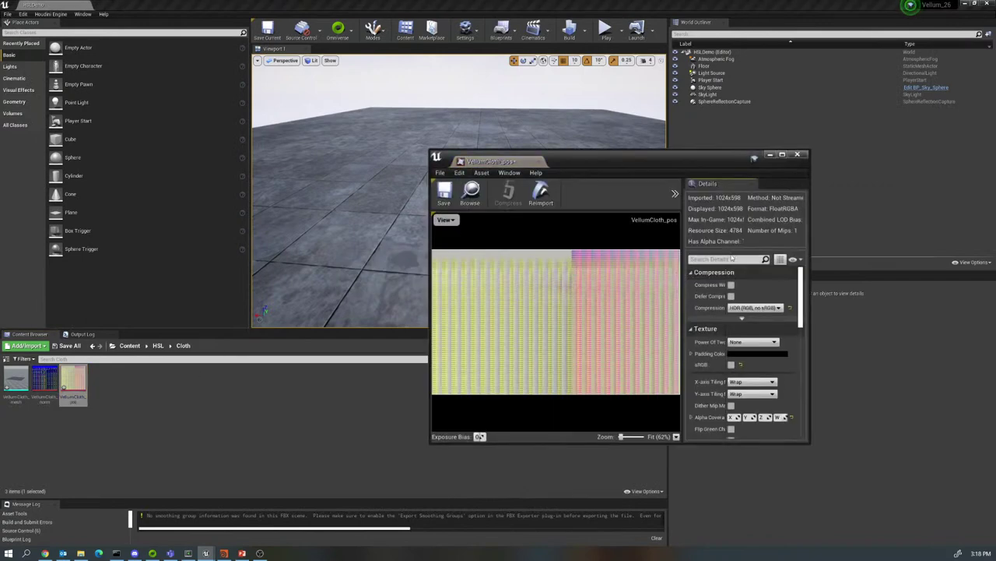
left_click_drag(469, 159, 385, 7)
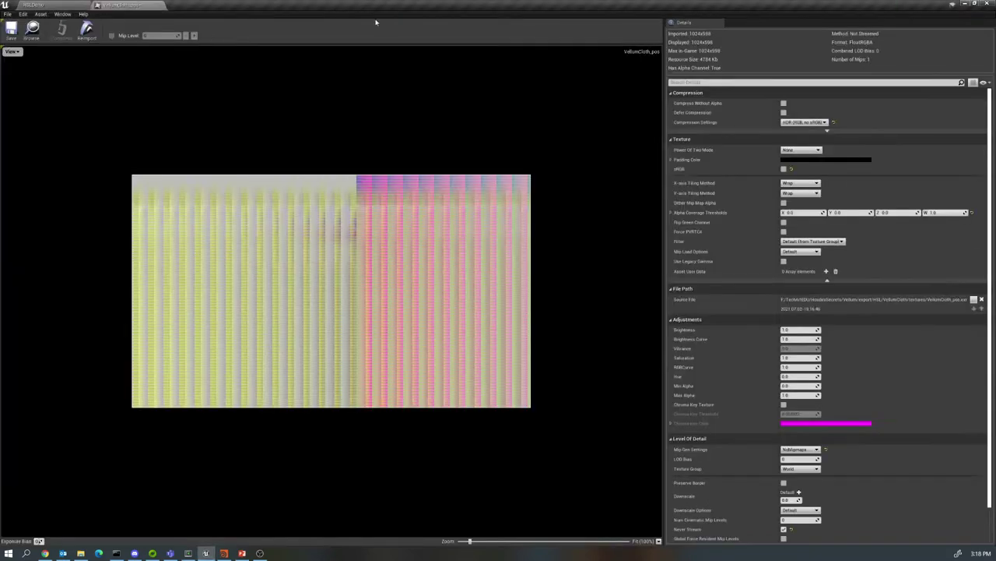
left_click(808, 122)
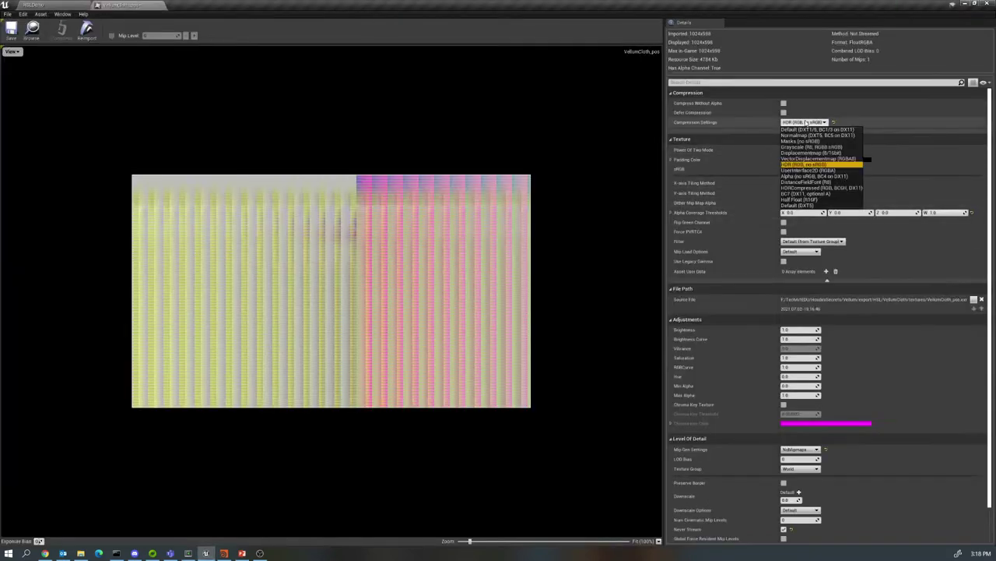
left_click(814, 158)
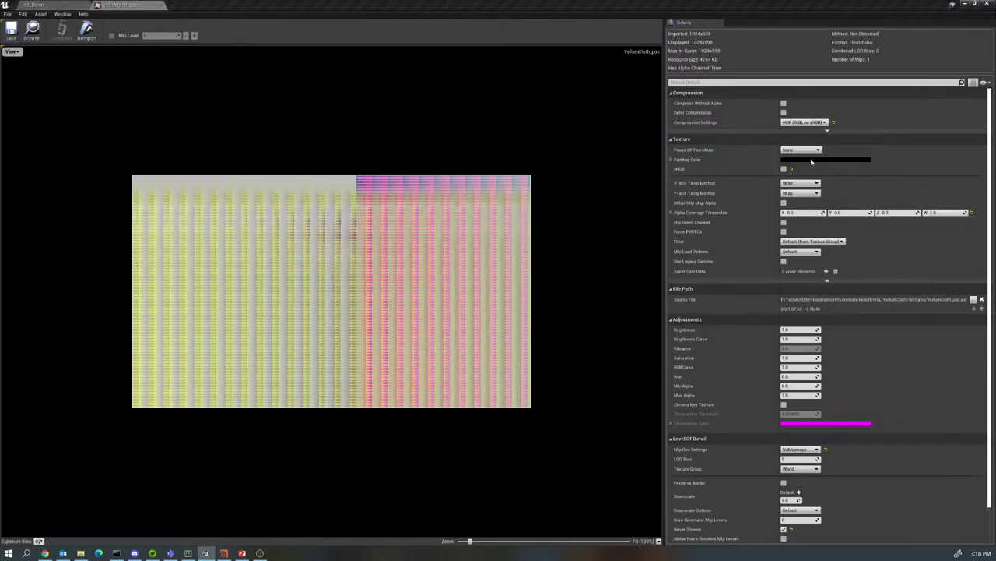
left_click(794, 245)
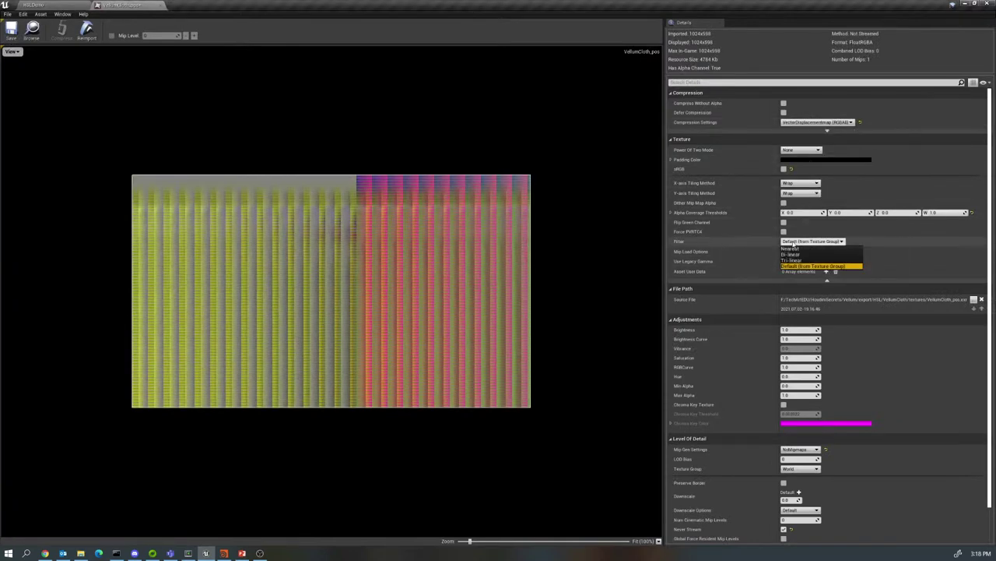
left_click(800, 253)
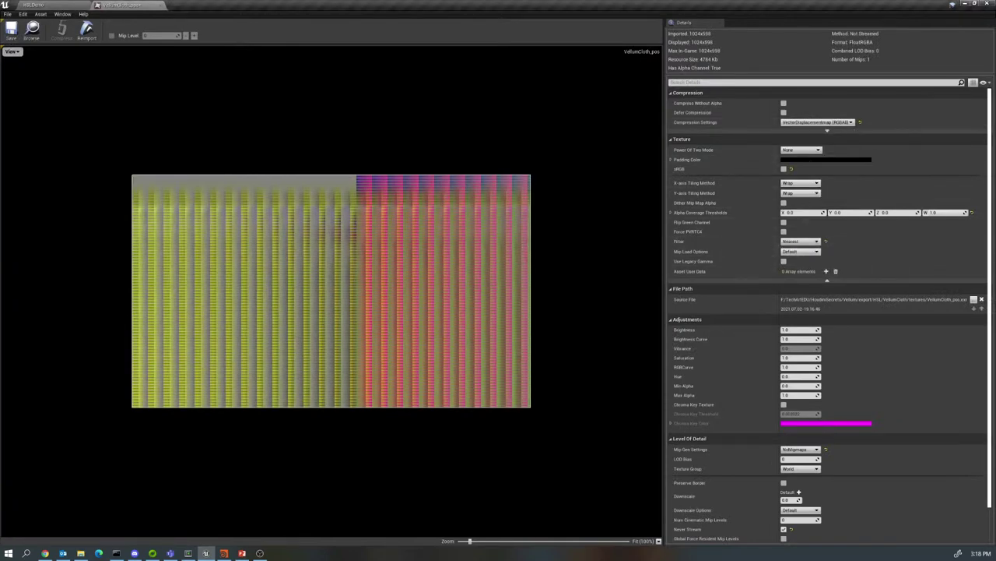
left_click(11, 31)
left_click(161, 6)
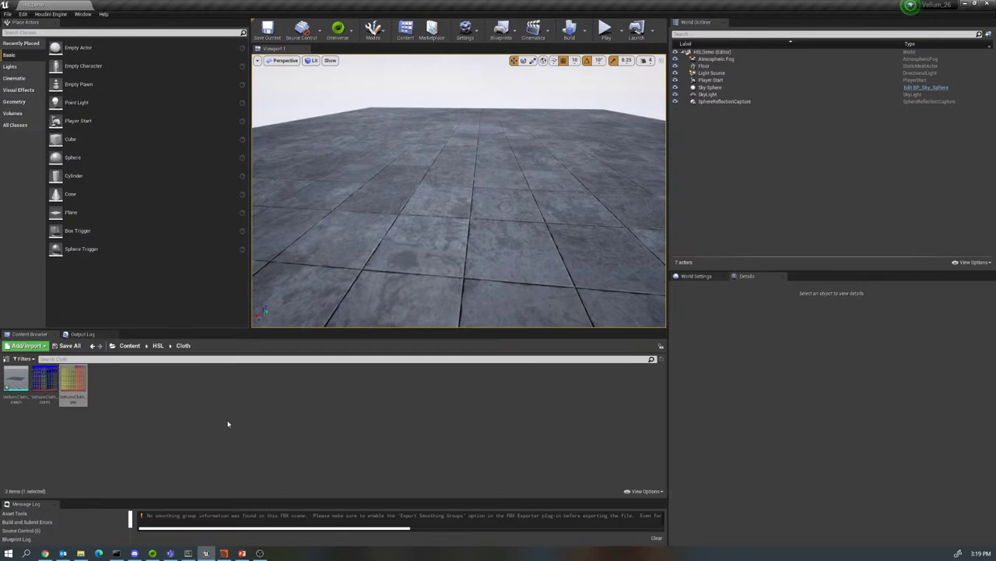
- Add a Material asset in the Cloth folder named M_VellumCloth and open it in the material editor
right_click(114, 377)
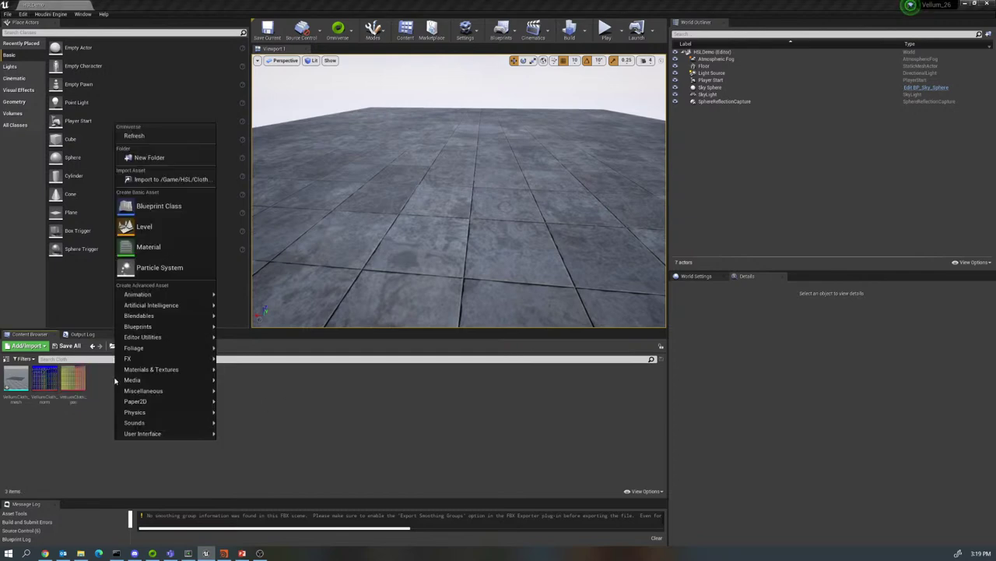
left_click(151, 246)
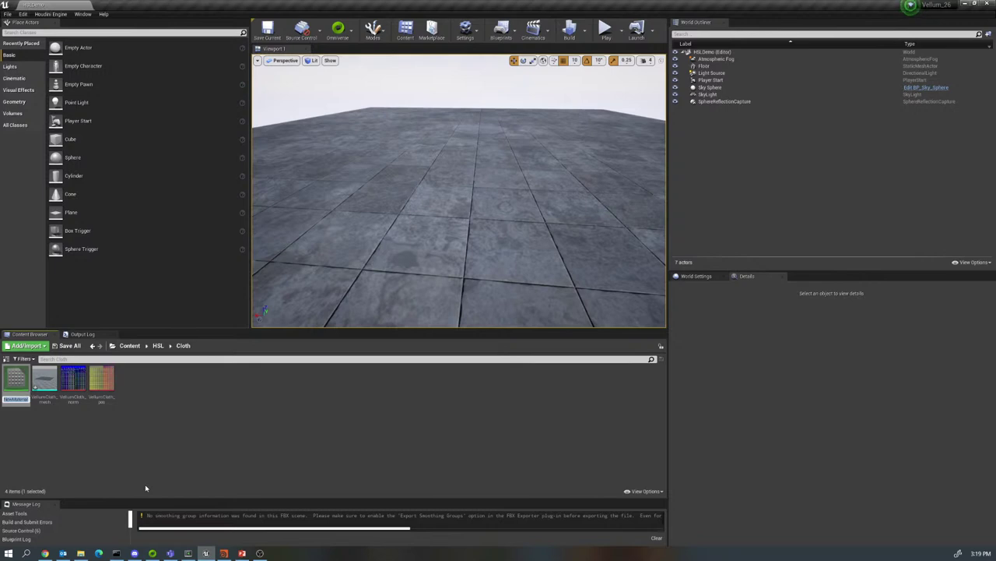
type("M")
type("_Vellum")
type("Cloth")
key("Return")
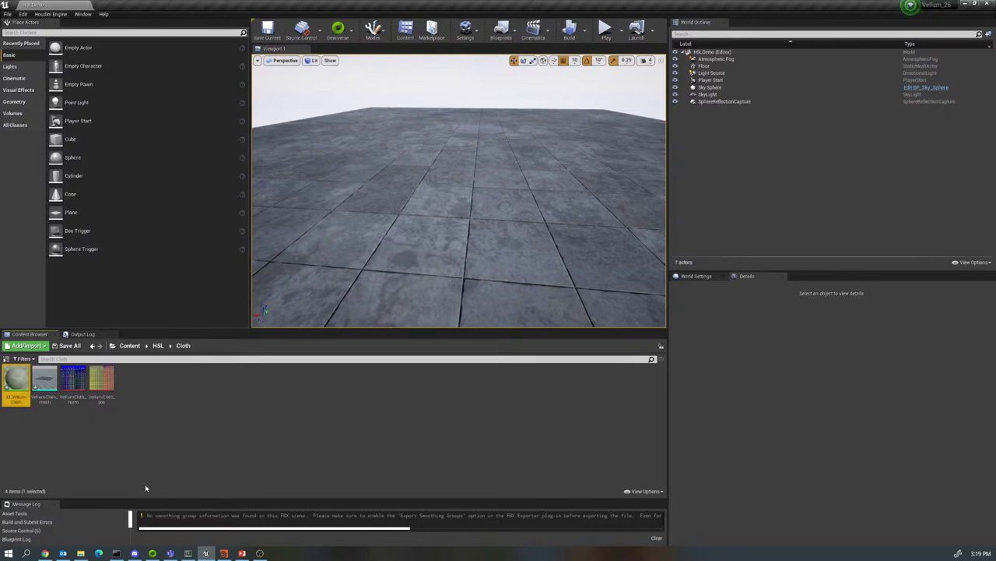
double_click(16, 380)
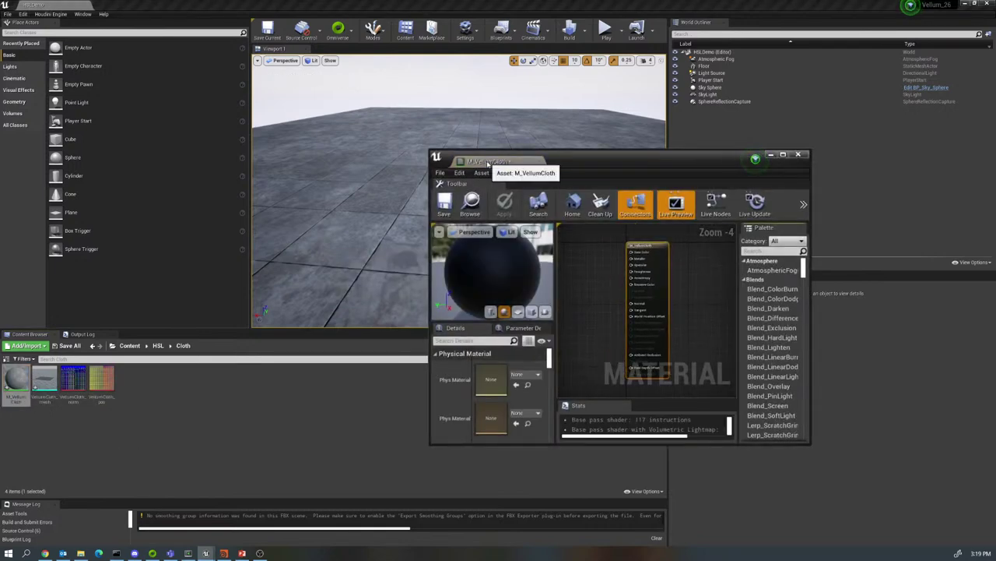
- Maximize the material editor, frame the graph, and add an MF_VAT_Soft function node by searching 'soft'
left_click_drag(496, 161, 224, 10)
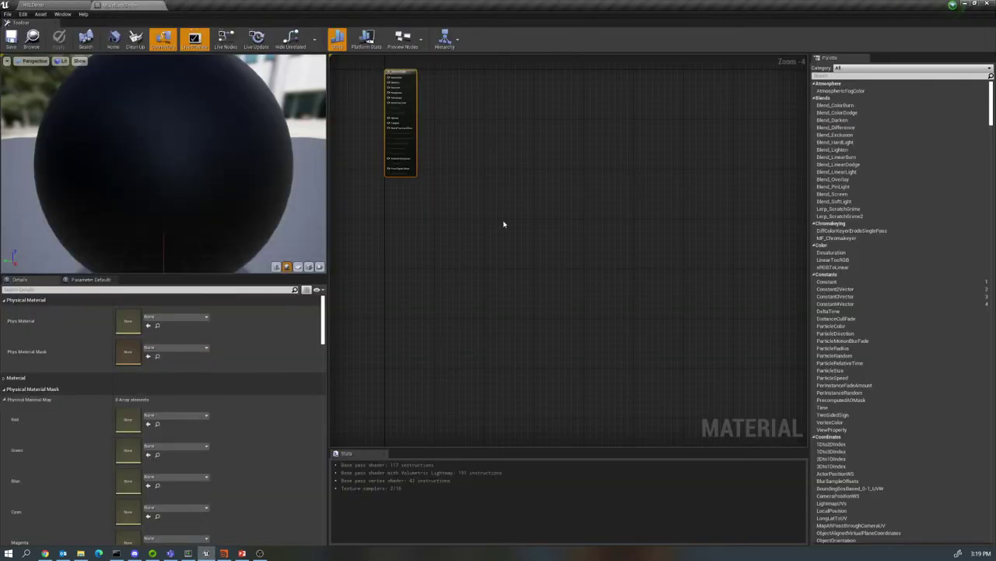
scroll(510, 242, "up", 4)
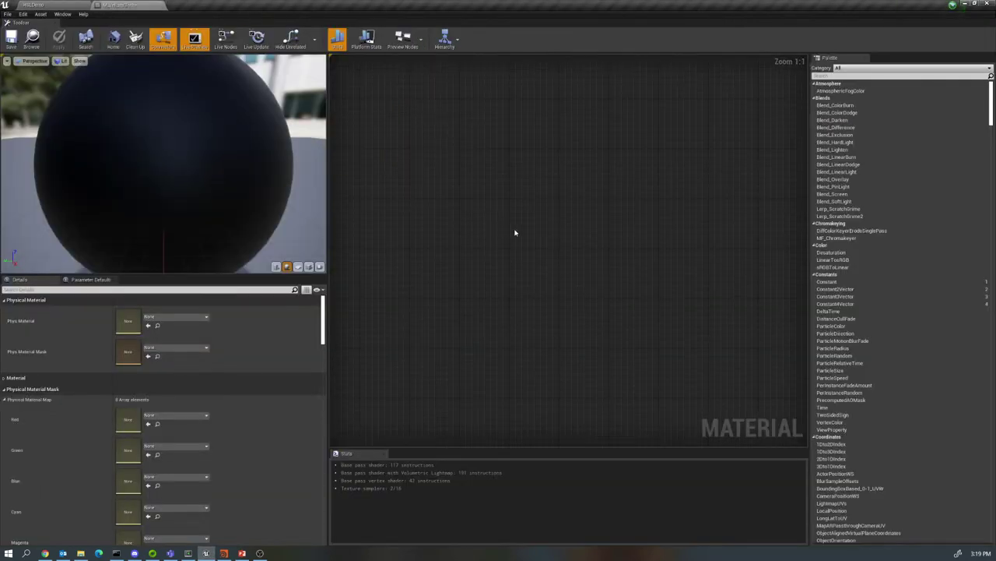
key("Home")
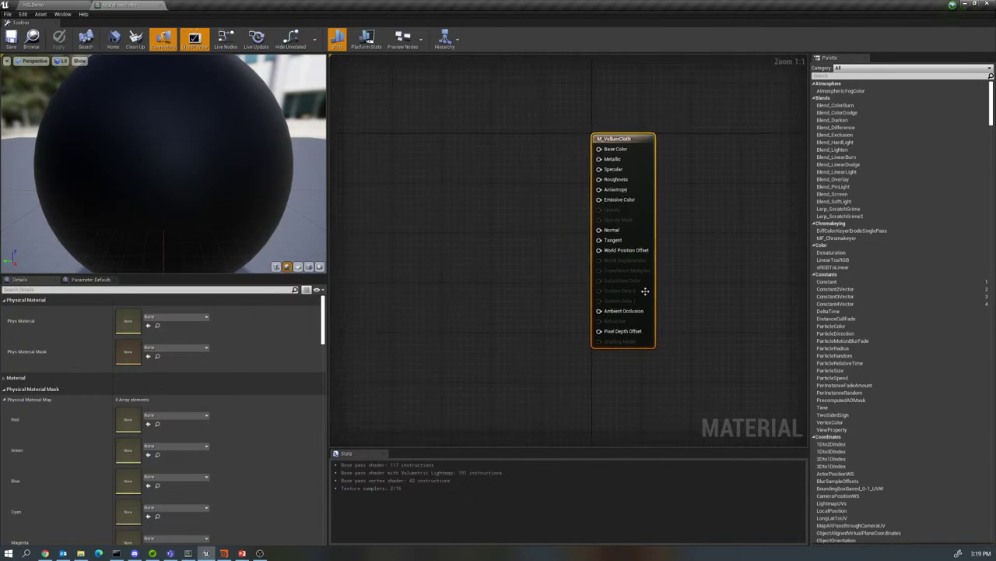
right_click_drag(692, 337, 727, 340)
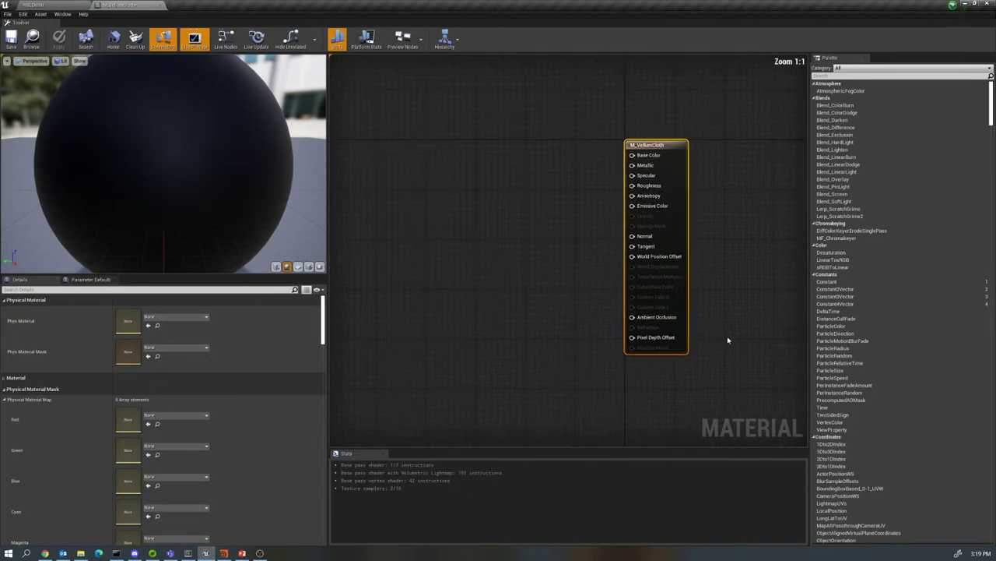
right_click(507, 221)
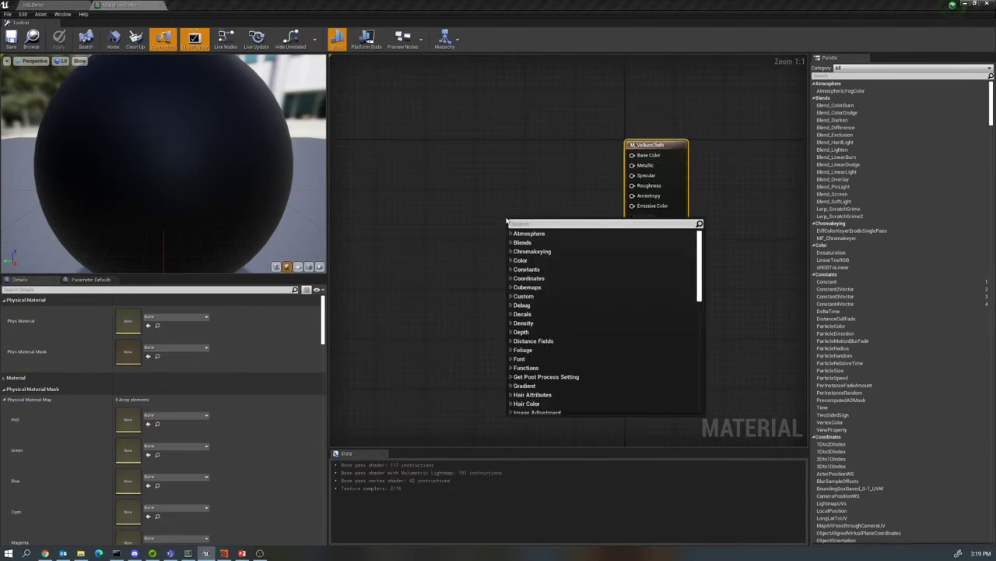
type("soft")
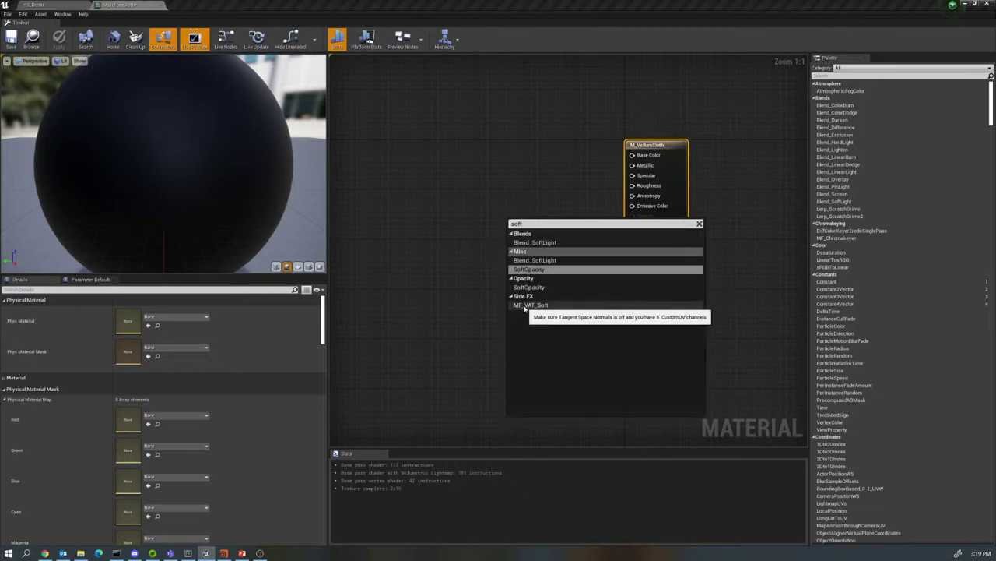
left_click(525, 305)
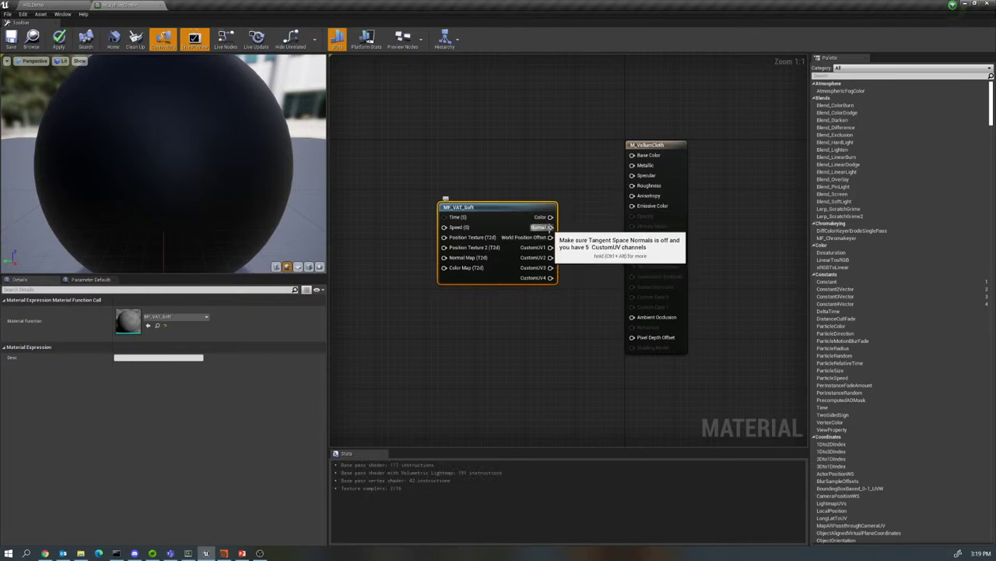
- Wire MF_VAT_Soft's Normal and World Position Offset outputs into the material's matching inputs
left_click_drag(551, 227, 632, 236)
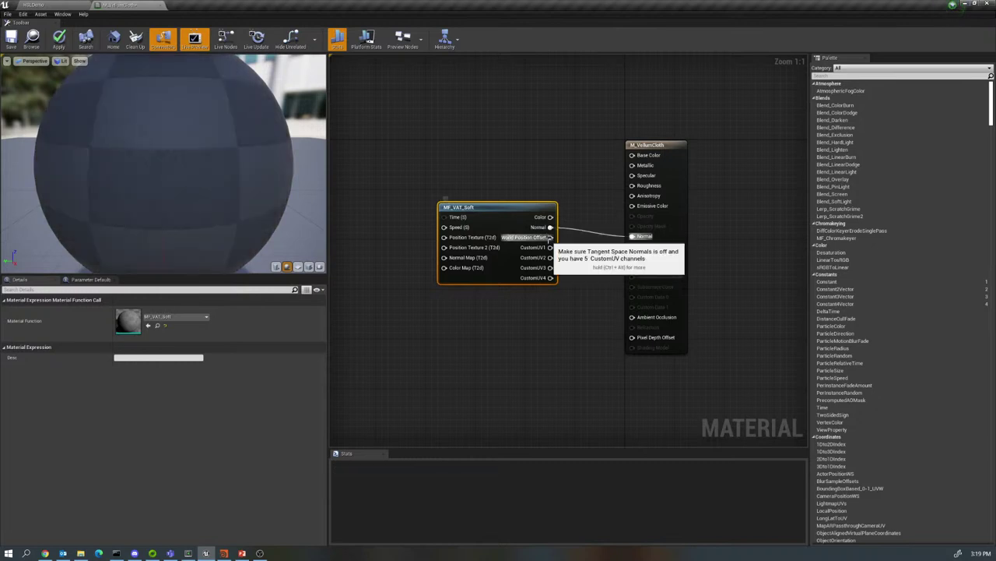
left_click_drag(550, 236, 631, 256)
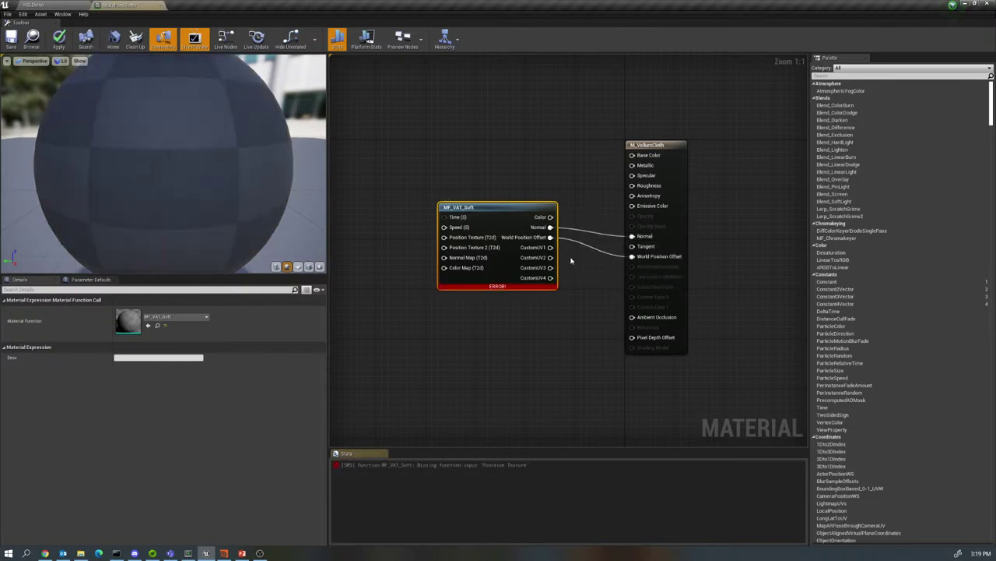
left_click_drag(550, 247, 574, 272)
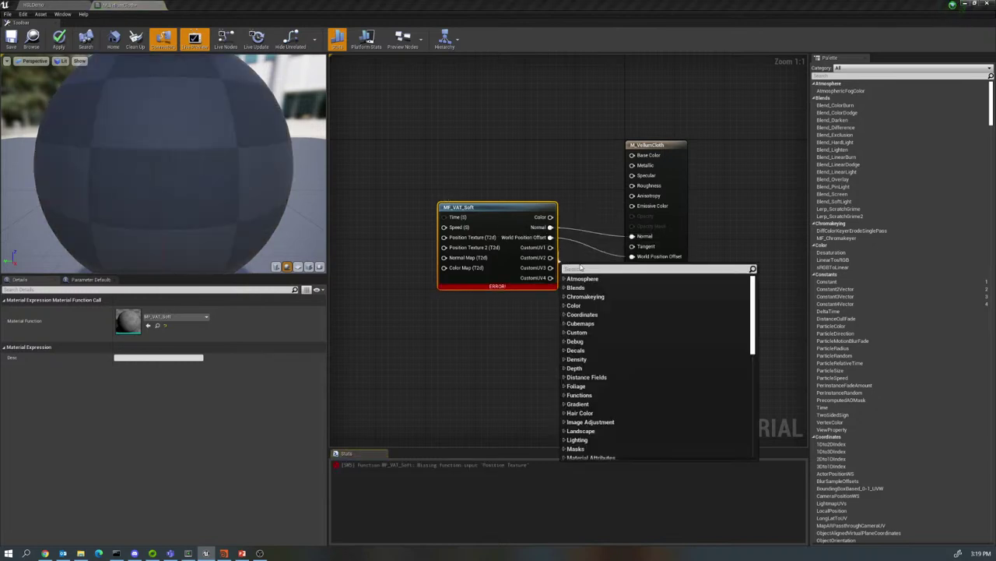
left_click(586, 258)
- Set the material's Num Customized UVs to 5
left_click(657, 145)
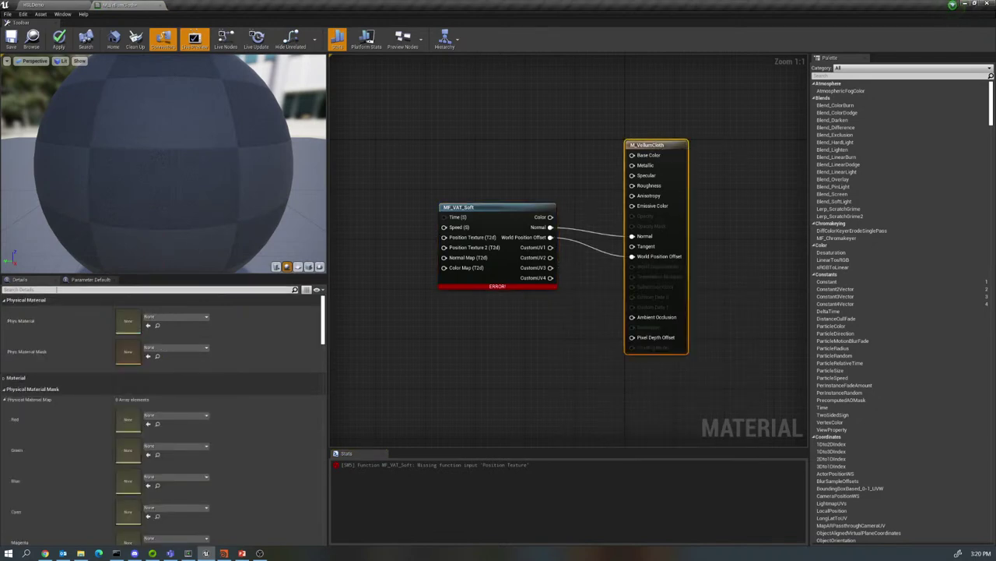
left_click(56, 289)
type("uv")
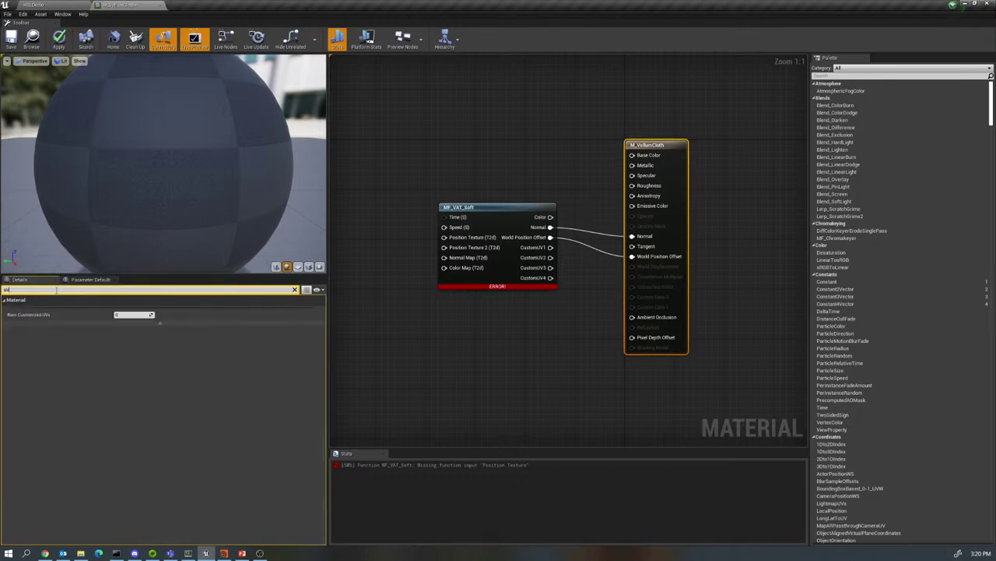
left_click(123, 315)
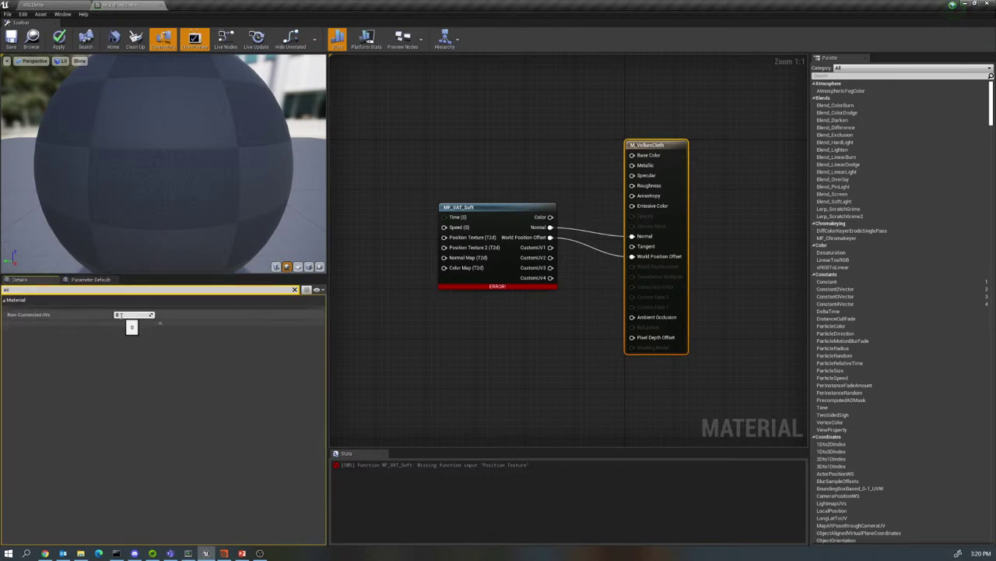
type("5")
key("Return")
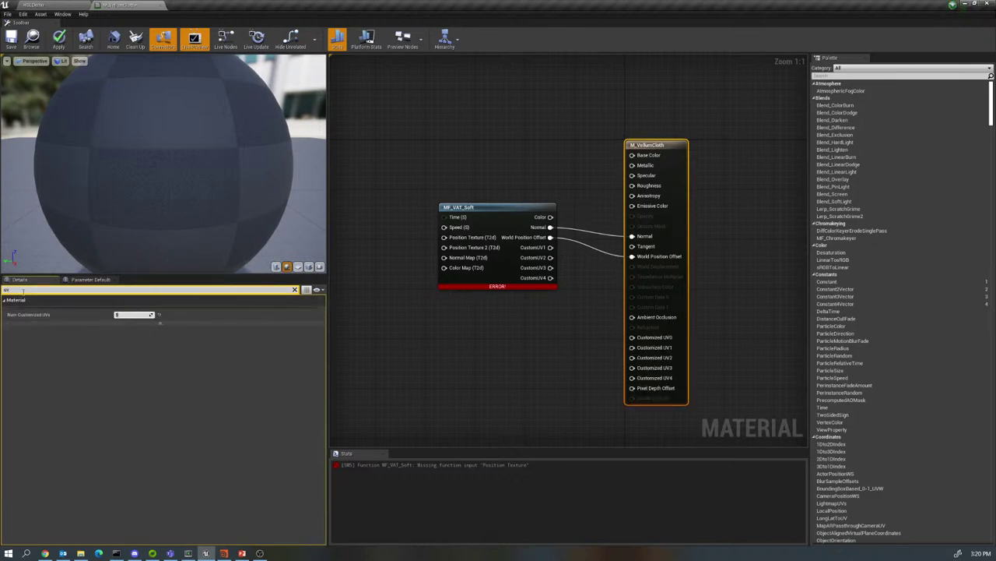
- Turn off Tangent Space Normal in the material settings
left_click(32, 289)
key("BackSpace")
key("BackSpace")
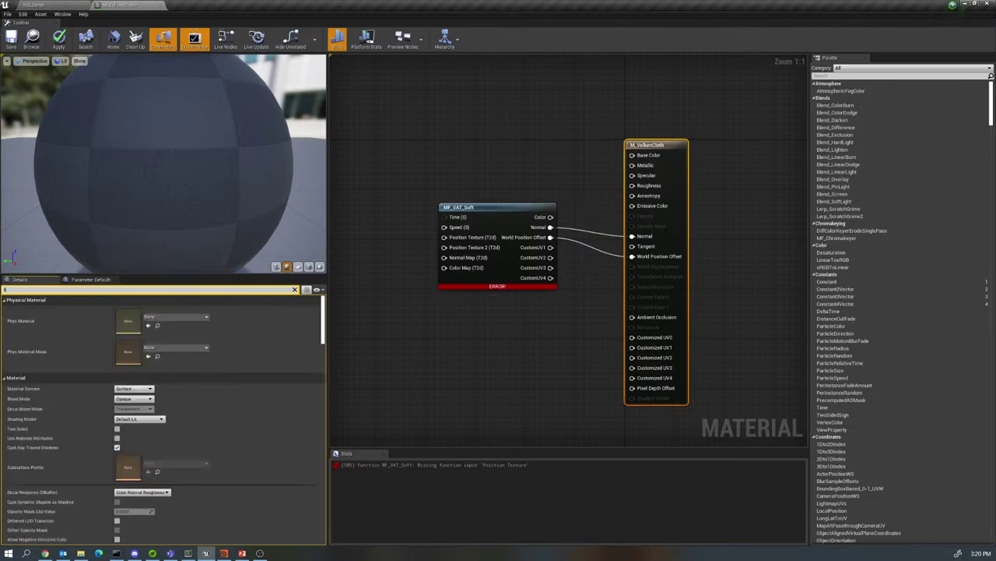
type("tan")
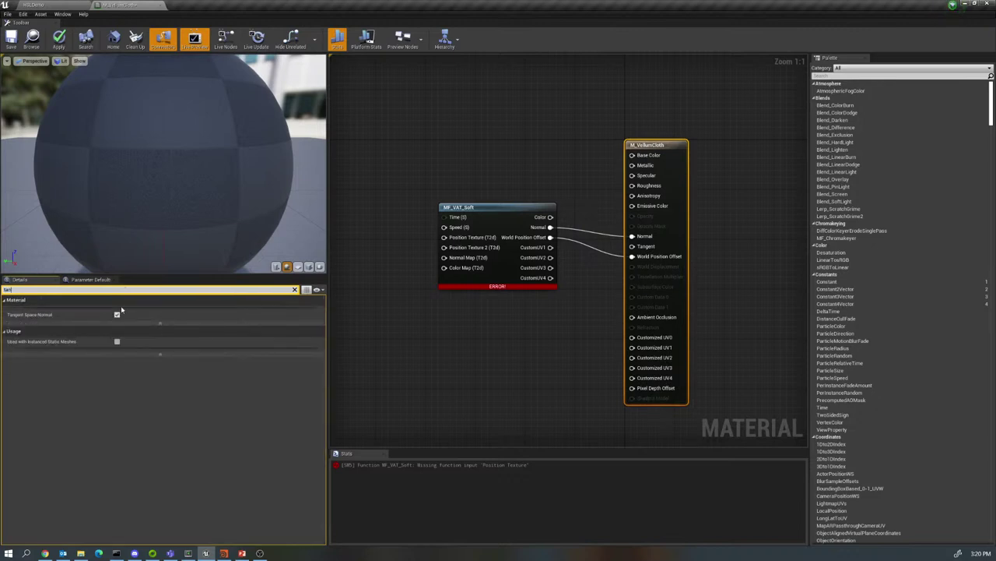
left_click(117, 314)
key("BackSpace")
left_click(478, 358)
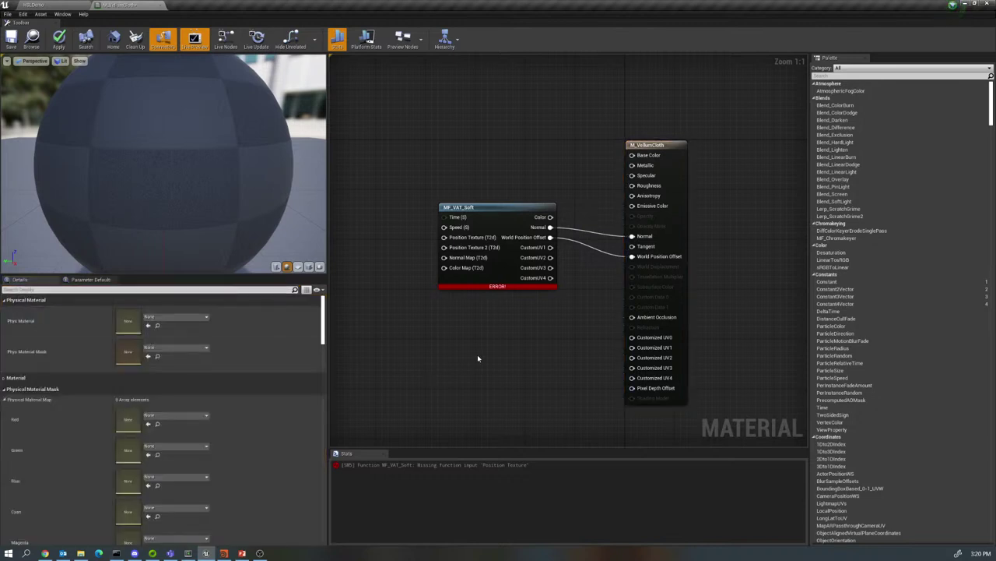
- Connect MF_VAT_Soft's CustomUV1–4 outputs to Customized UV1–4
left_click_drag(551, 247, 632, 347)
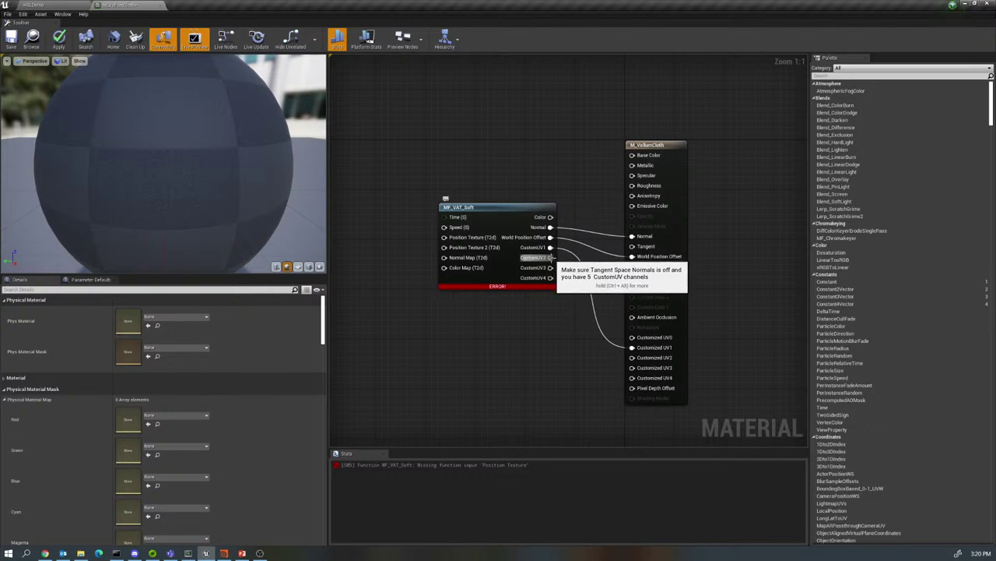
left_click_drag(551, 257, 632, 357)
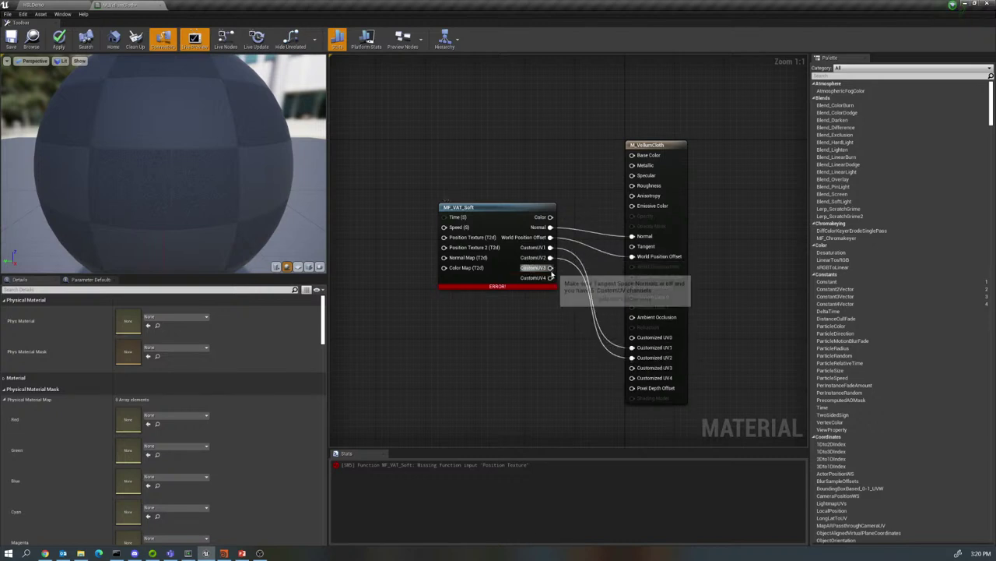
left_click_drag(550, 267, 632, 367)
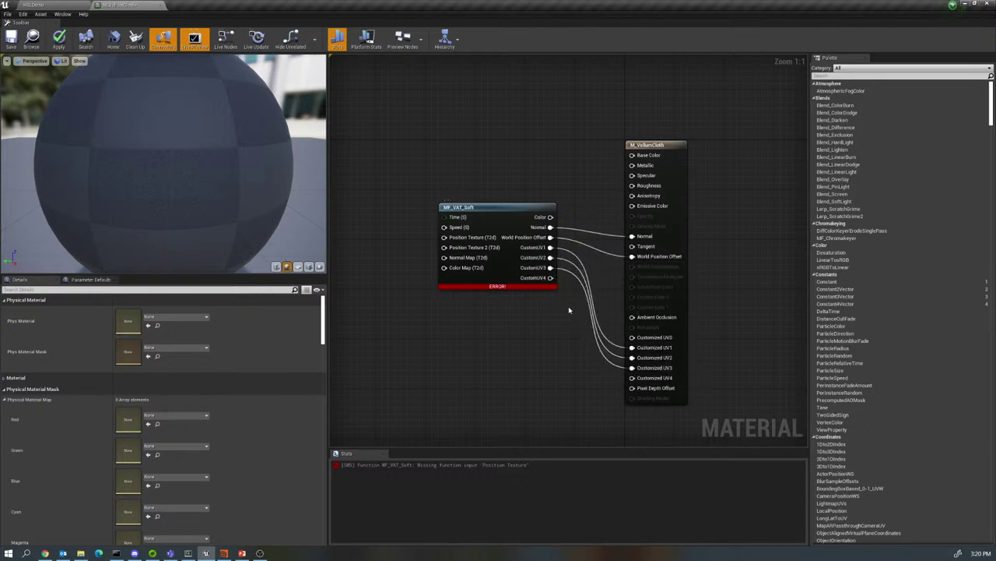
left_click_drag(551, 277, 632, 377)
- Add a texture parameter named Texture and feed its RGB into Base Color
right_click(491, 124)
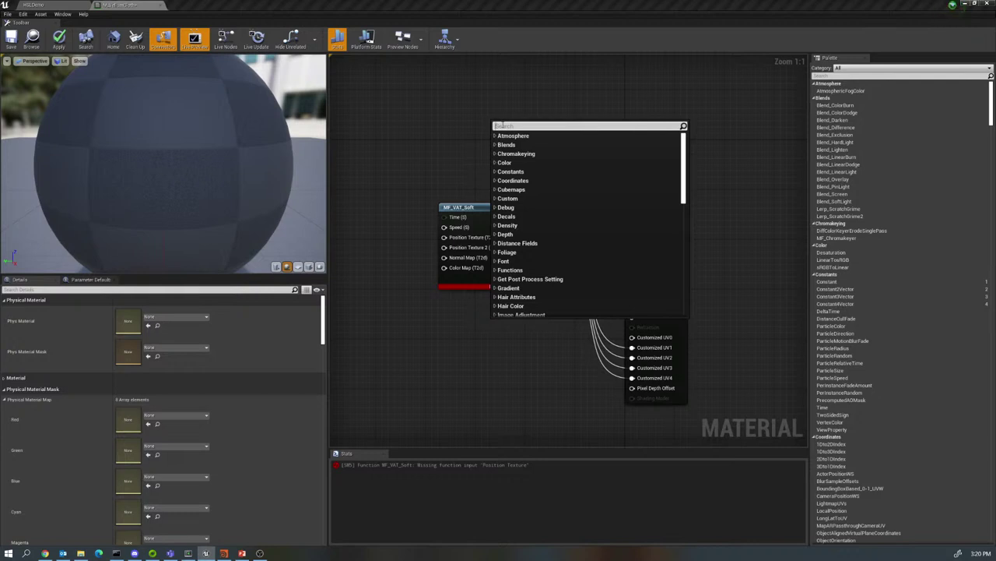
type("texture")
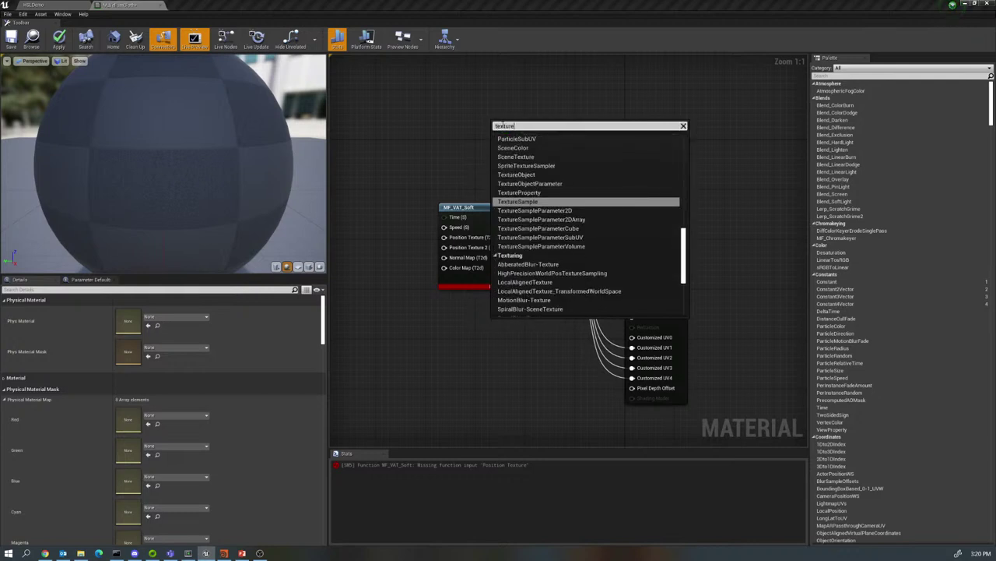
left_click(568, 210)
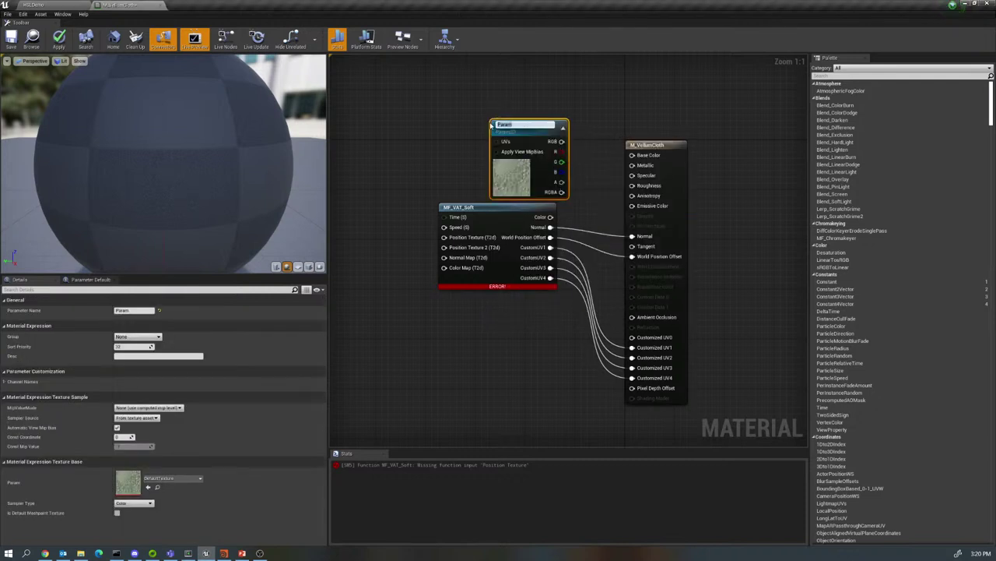
type("Texture")
key("Return")
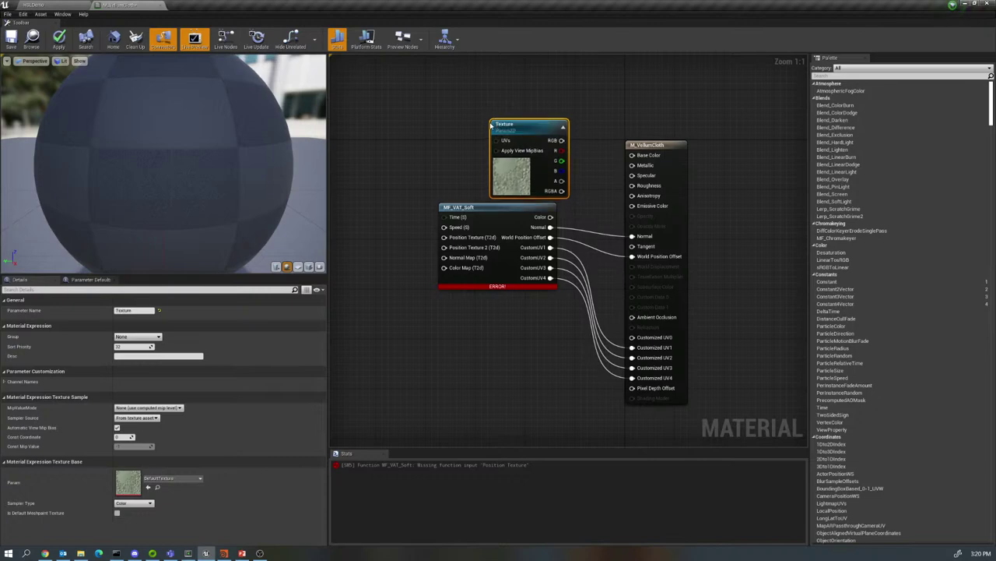
left_click_drag(562, 140, 634, 156)
- Add a scalar parameter named Speed and wire it to MF_VAT_Soft's Speed input
right_click_drag(534, 330, 663, 341)
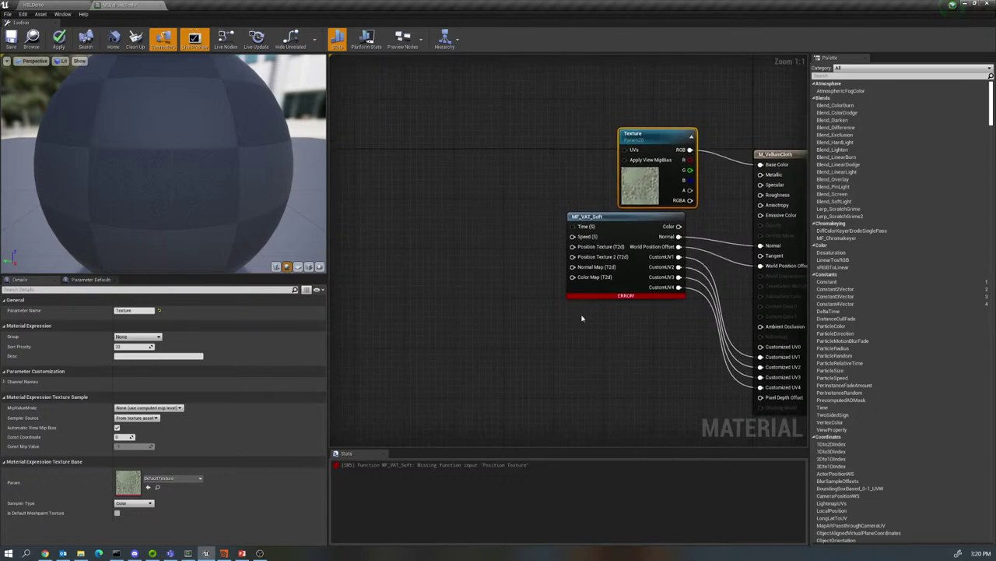
right_click(416, 145)
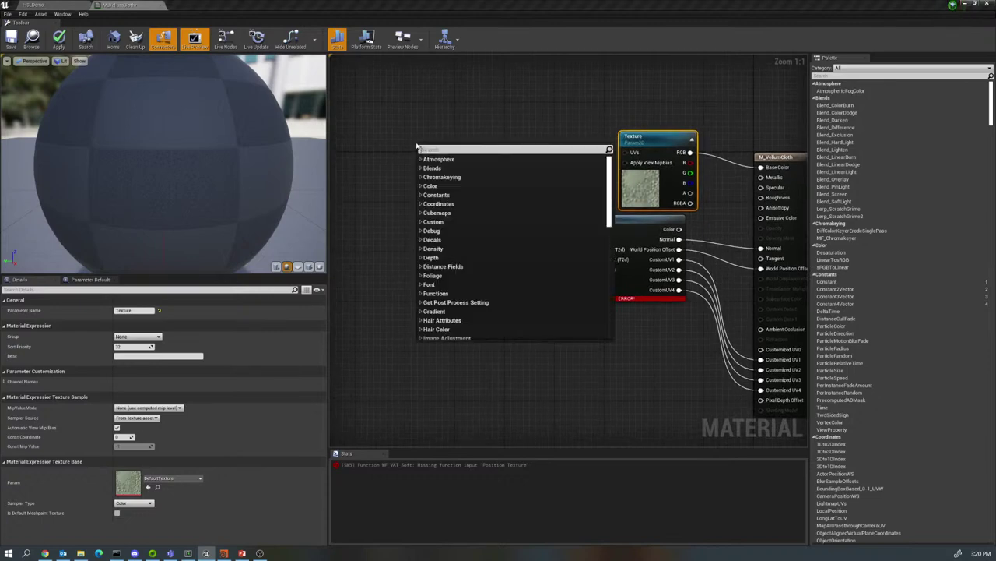
type("scal")
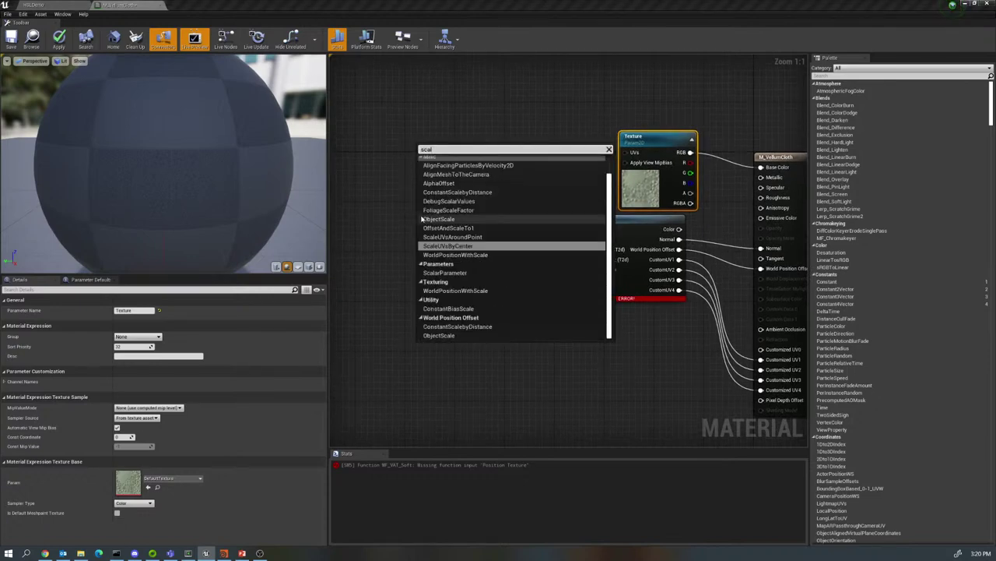
type("arpa")
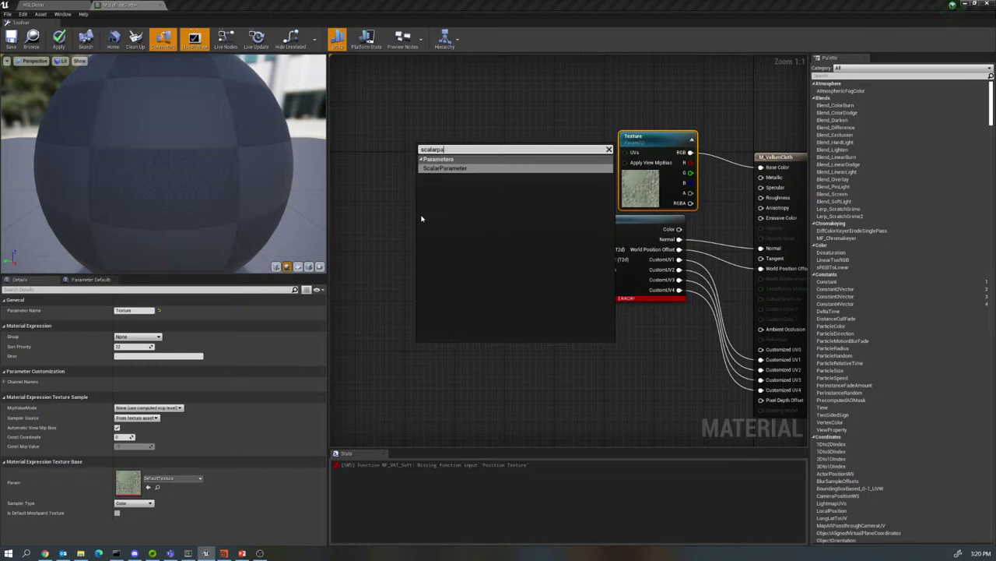
left_click(449, 169)
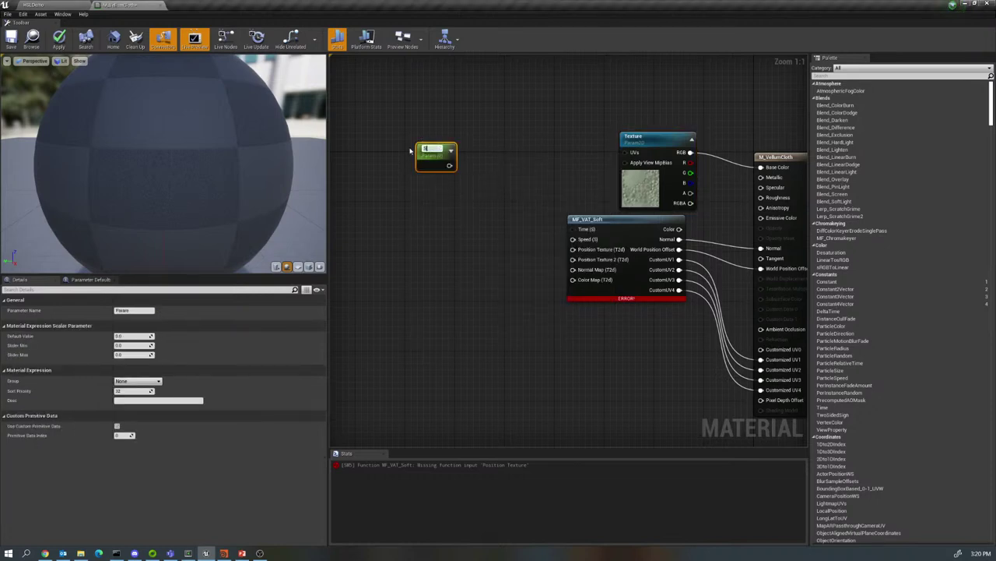
type("Speed")
key("Return")
left_click_drag(450, 164, 576, 239)
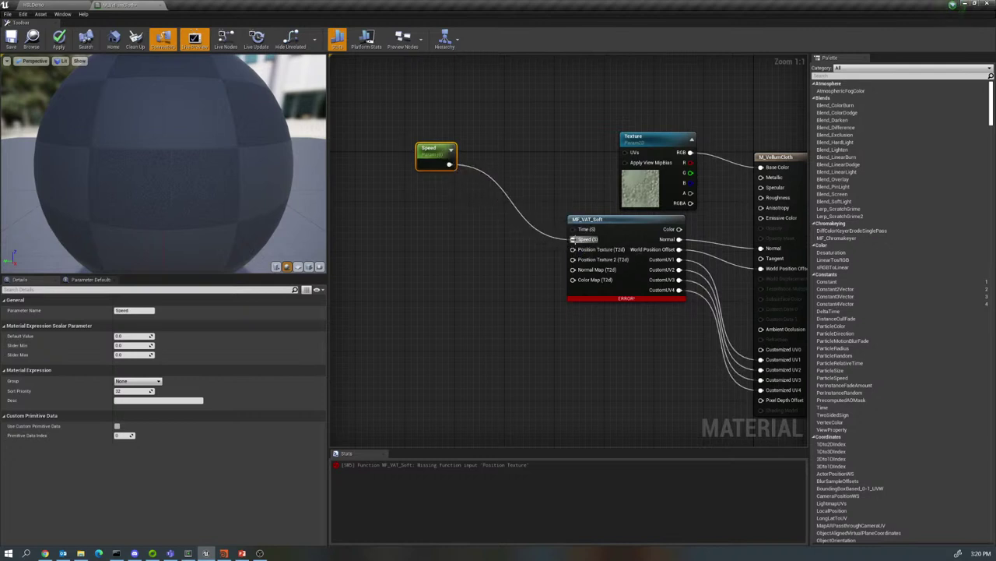
double_click(134, 3)
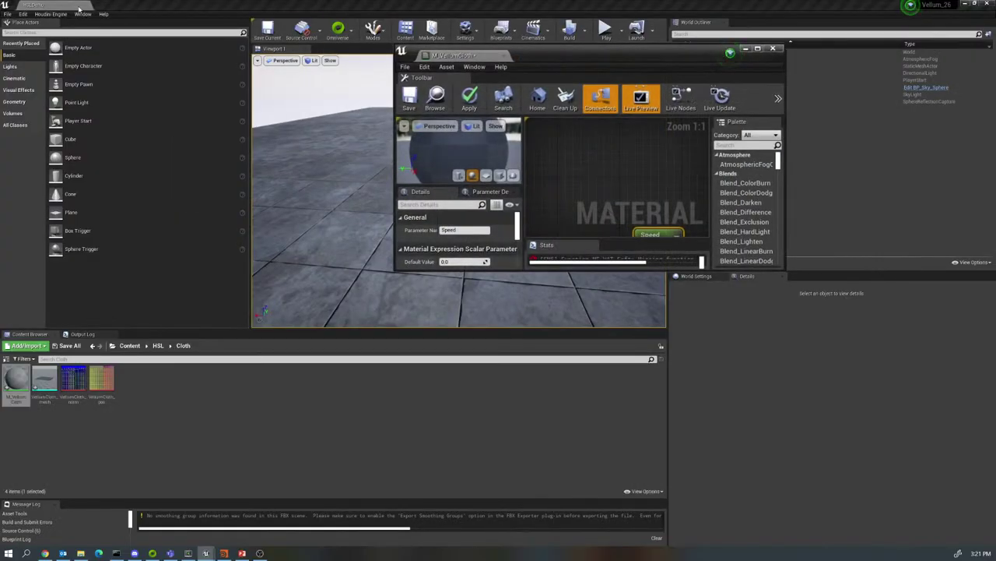
- Drag VellumCloth_norm and VellumCloth_pos into the M_VellumCloth graph as two separated Texture Sample nodes
left_click(74, 381)
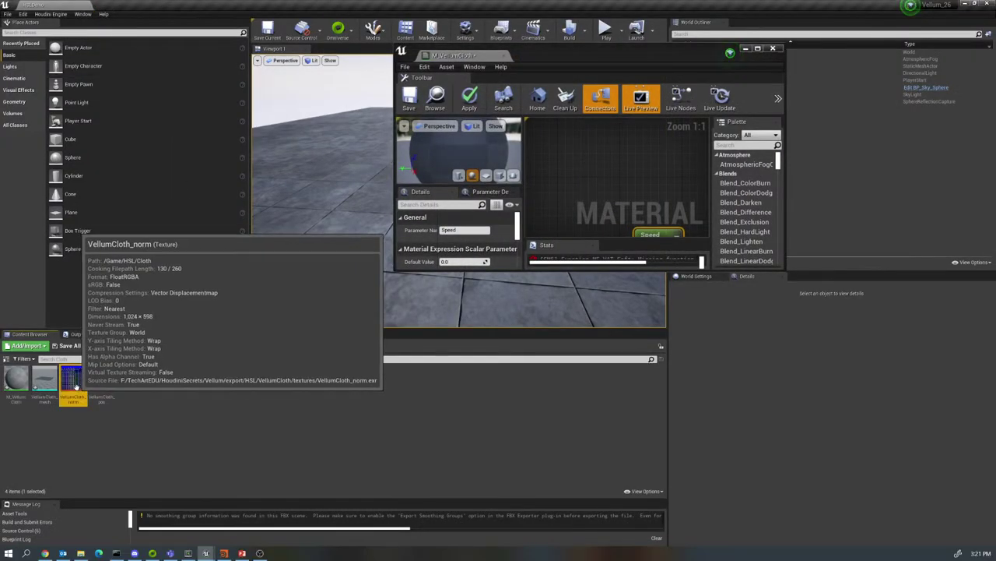
left_click(100, 383, "ctrl")
left_click_drag(100, 383, 537, 177)
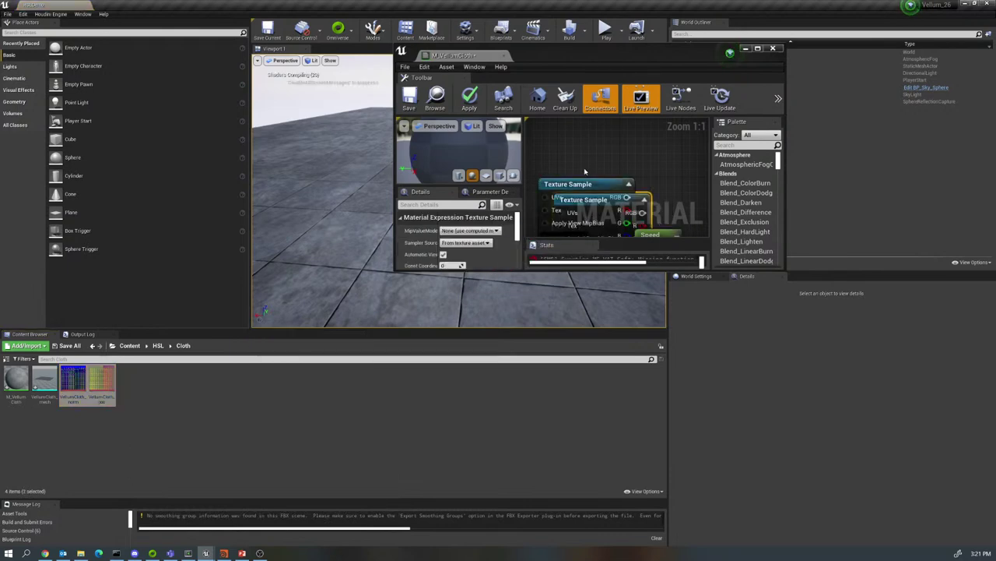
double_click(457, 56)
left_click_drag(401, 126, 411, 201)
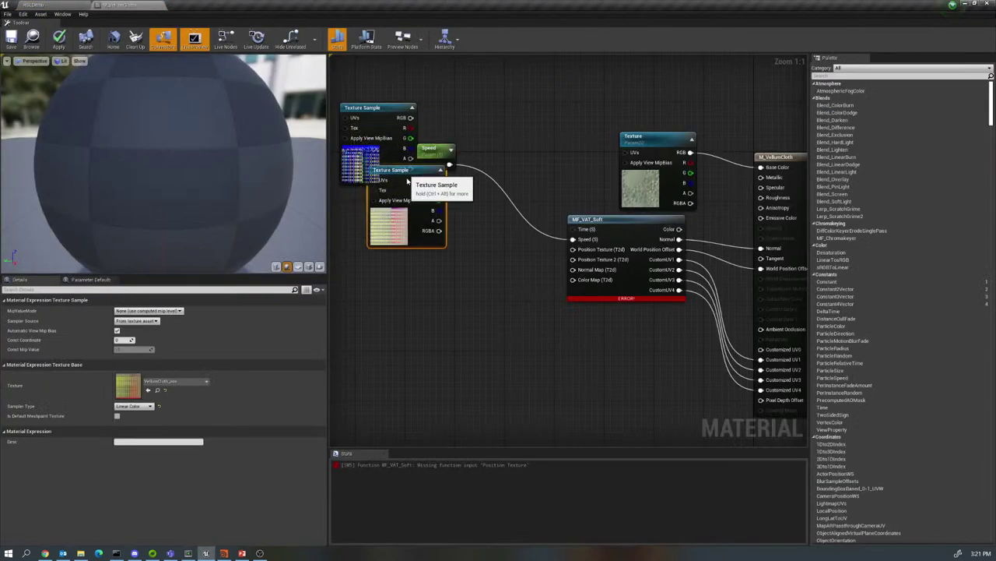
- Convert both texture samples to Texture Objects and wire them to Position Texture and Normal Map
right_click(414, 194)
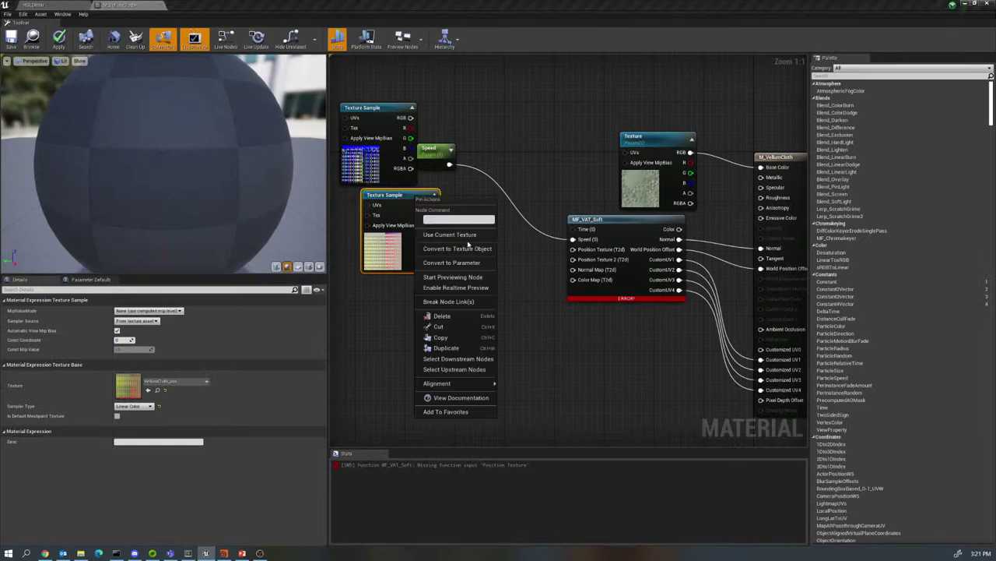
left_click(452, 249)
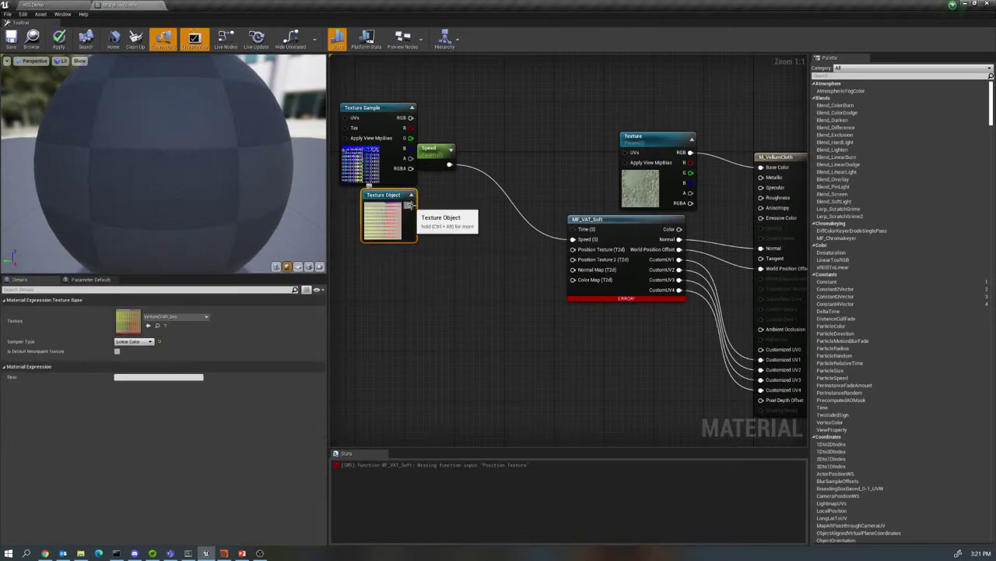
left_click_drag(410, 205, 577, 250)
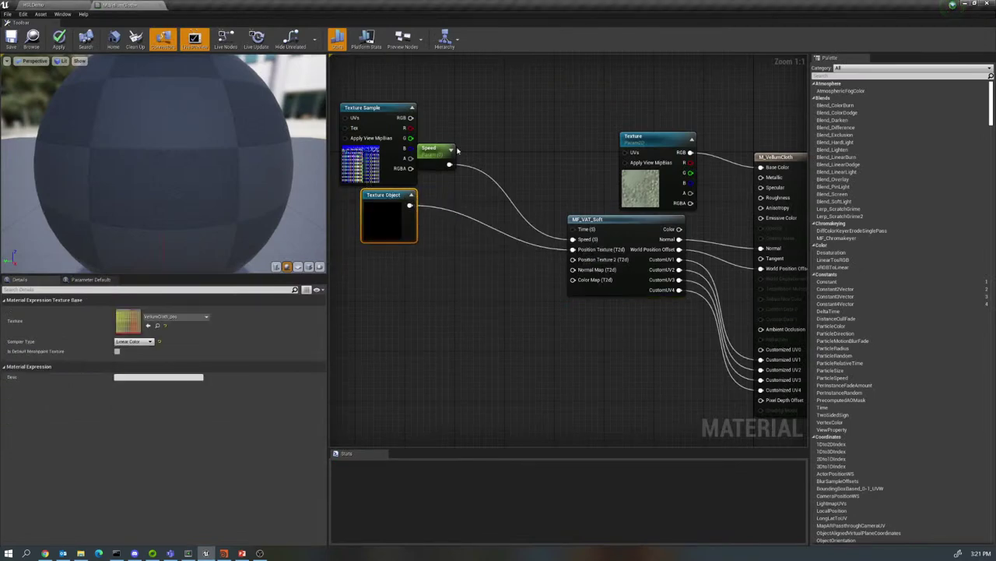
left_click_drag(388, 111, 406, 270)
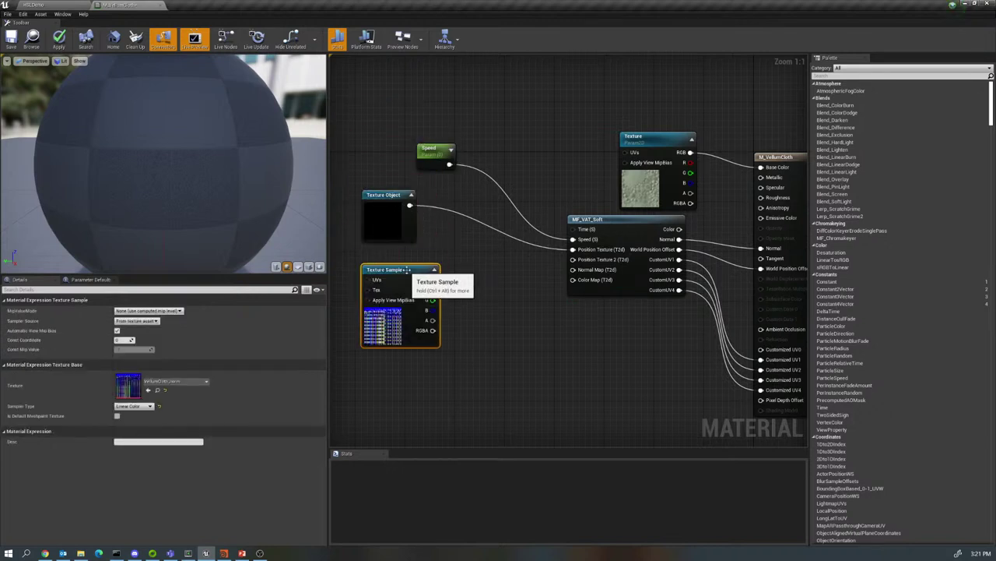
right_click(406, 270)
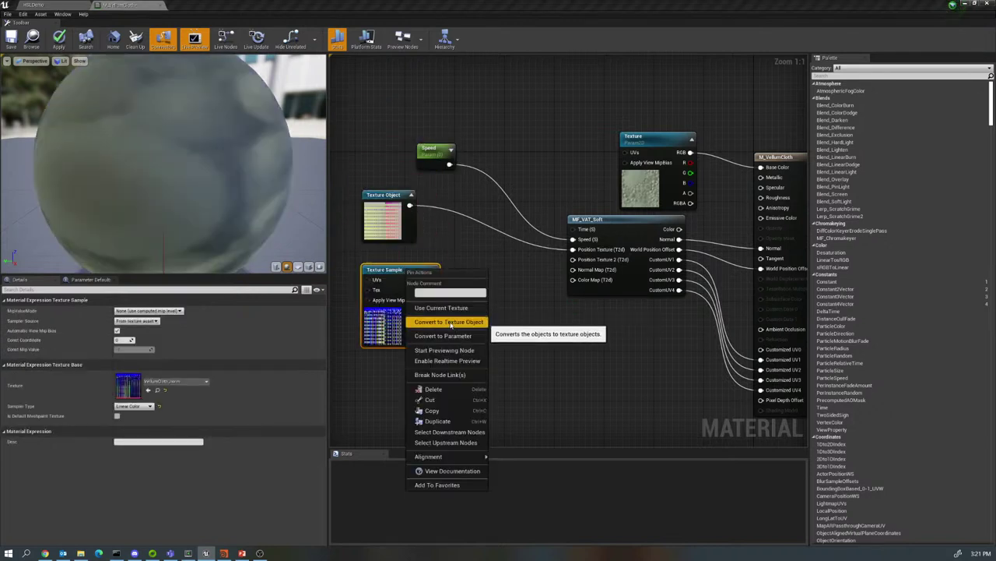
left_click(450, 323)
left_click_drag(409, 280, 574, 269)
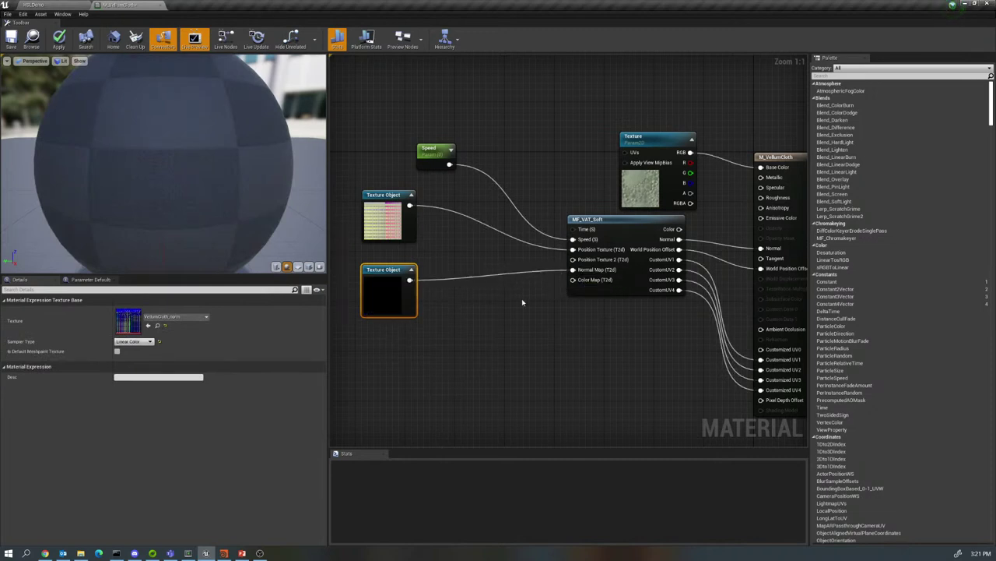
- Move MF_VAT_Soft closer to its inputs, save M_VellumCloth and return to the HSLDemo level
mouse_move(599, 295)
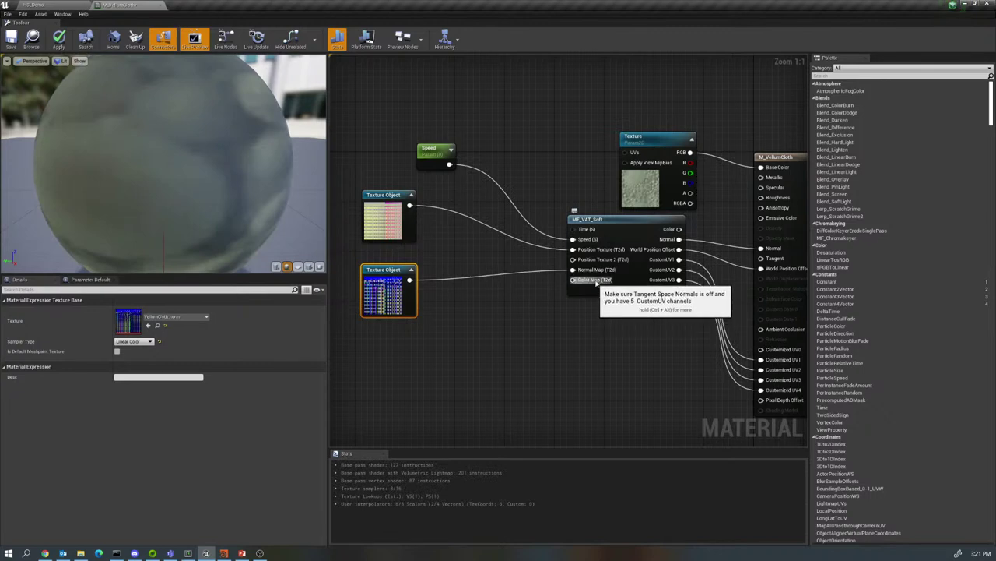
left_click_drag(611, 219, 585, 239)
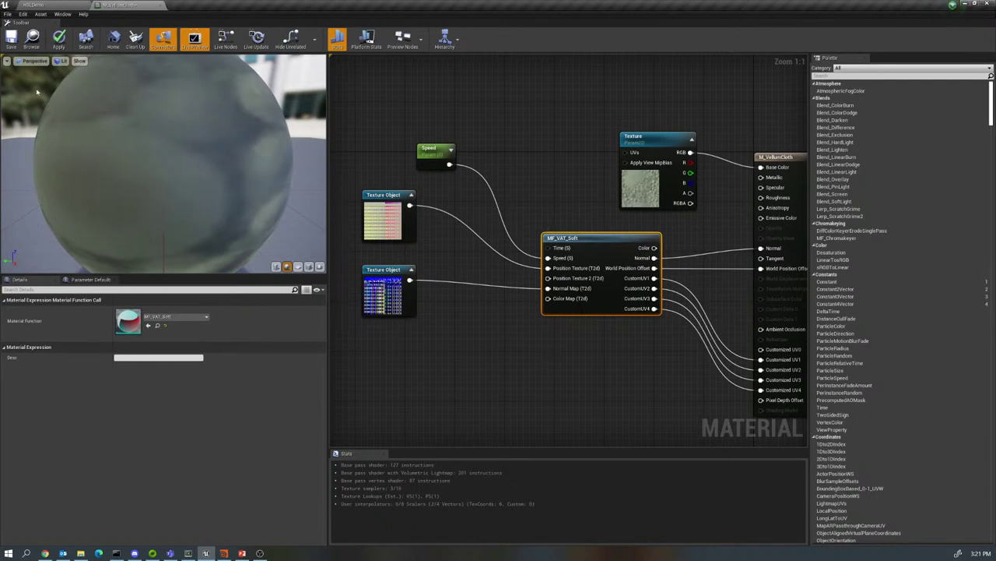
left_click(12, 40)
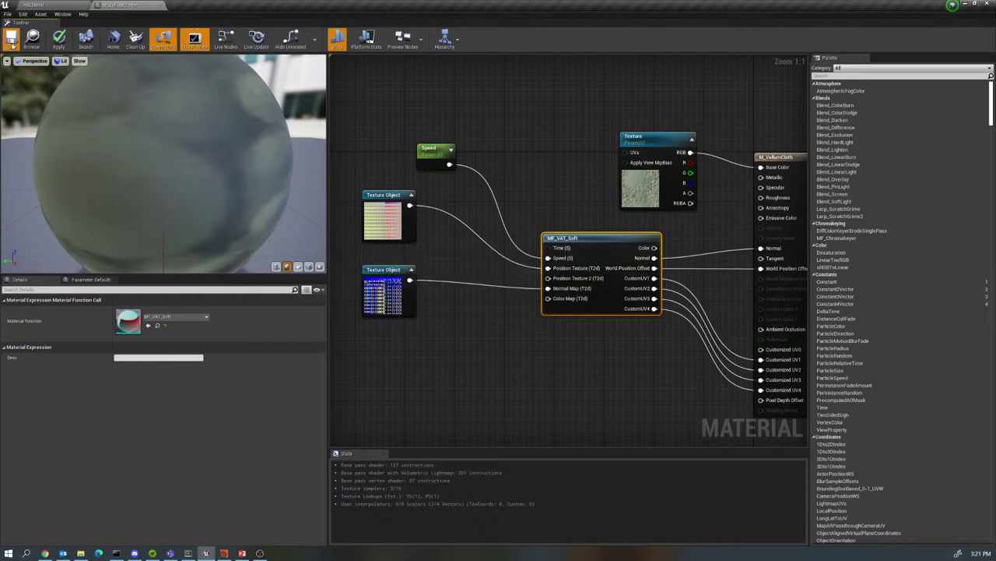
left_click(43, 6)
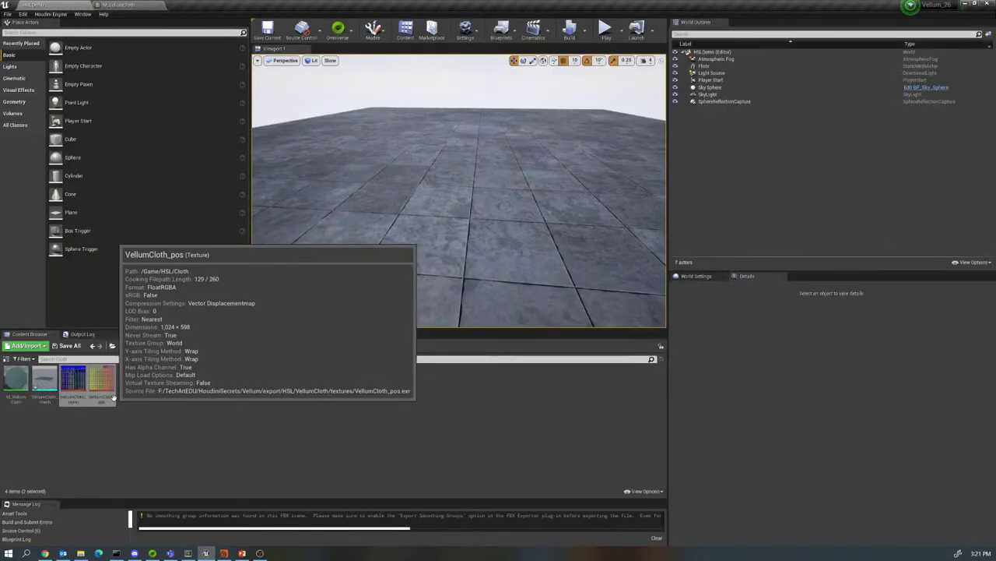
- Create a material instance from M_VellumCloth, name it MI_VellumCloth and open it
right_click(15, 382)
left_click(68, 170)
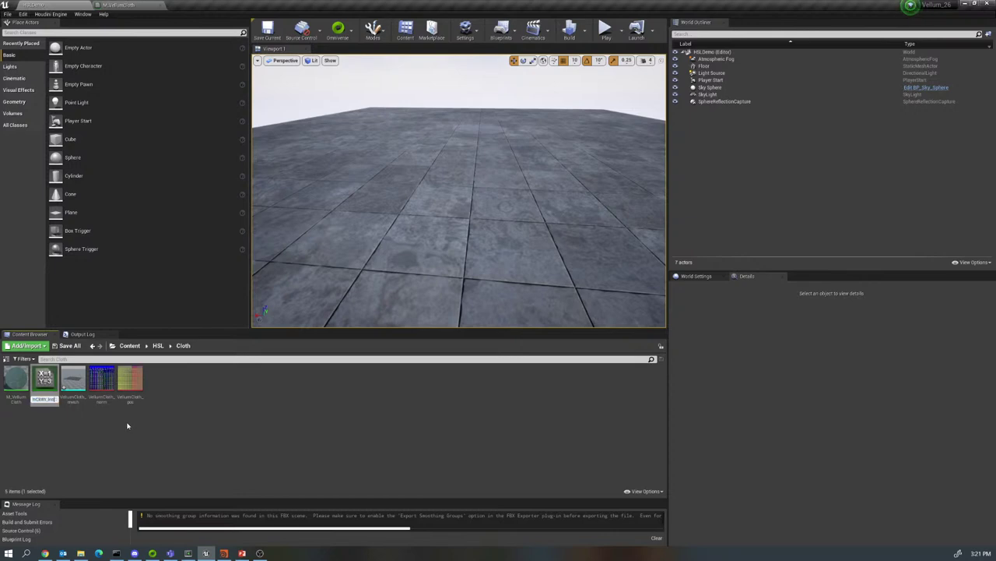
key("BackSpace")
key("BackSpace")
key("BackSpace")
key("BackSpace")
key("BackSpace")
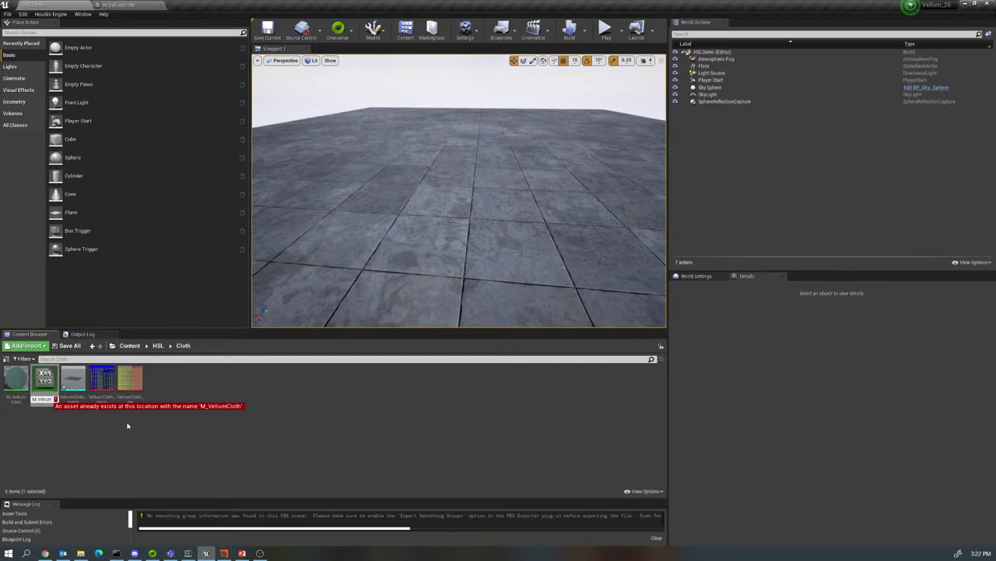
type("_")
key("Return")
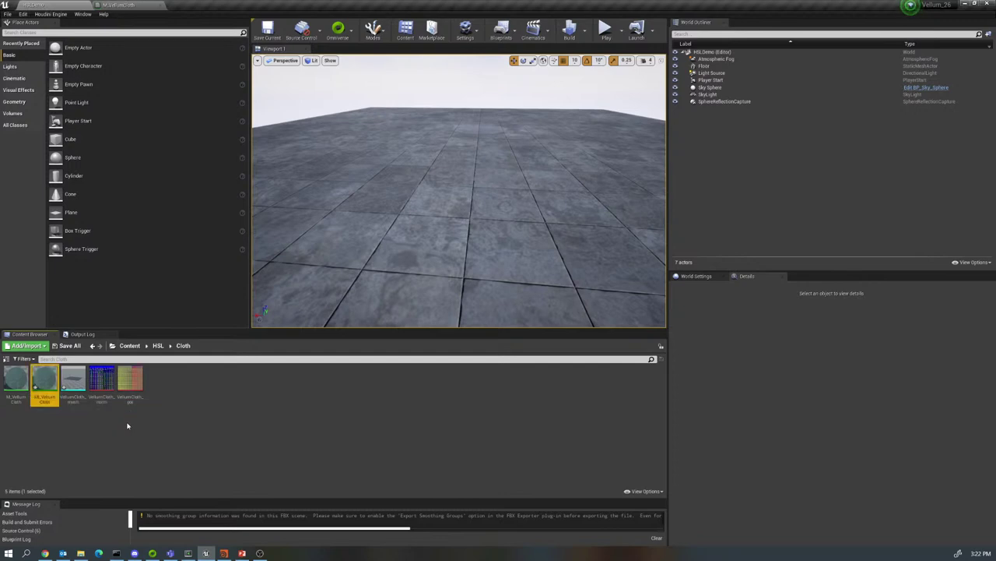
double_click(45, 382)
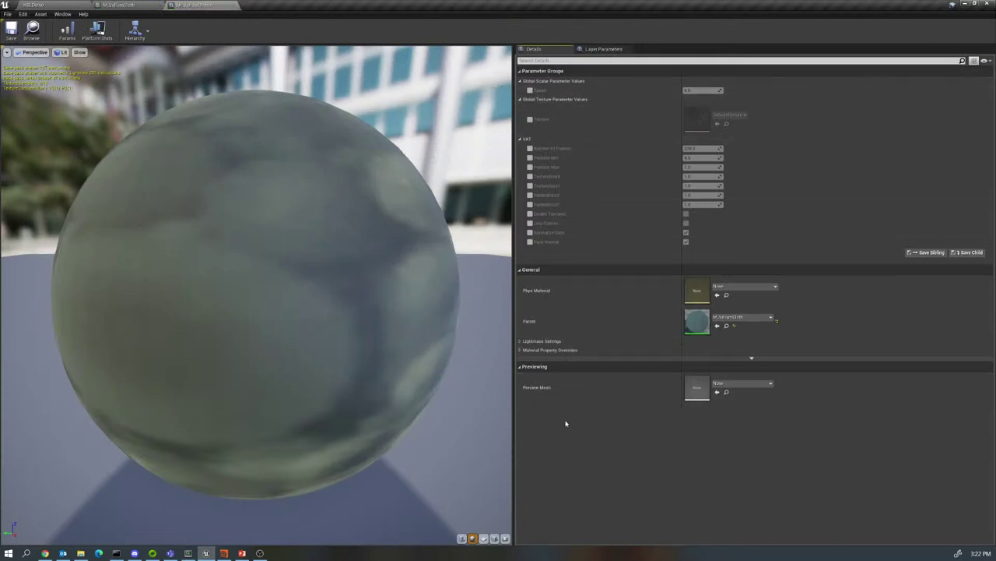
- Set MI_VellumCloth's preview mesh to VellumCloth_mesh and tick the Speed parameter override
left_click(743, 384)
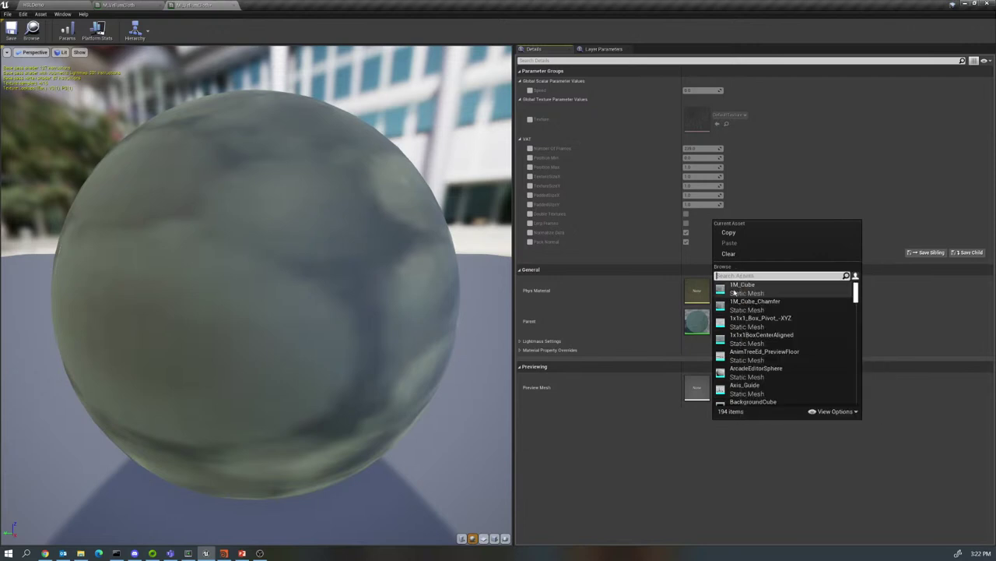
type("vellu")
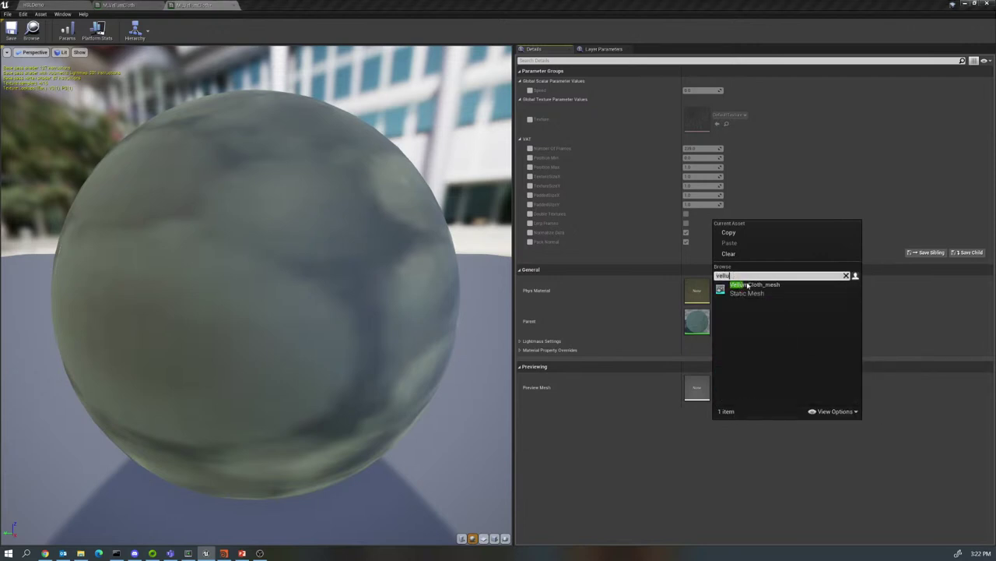
left_click(748, 285)
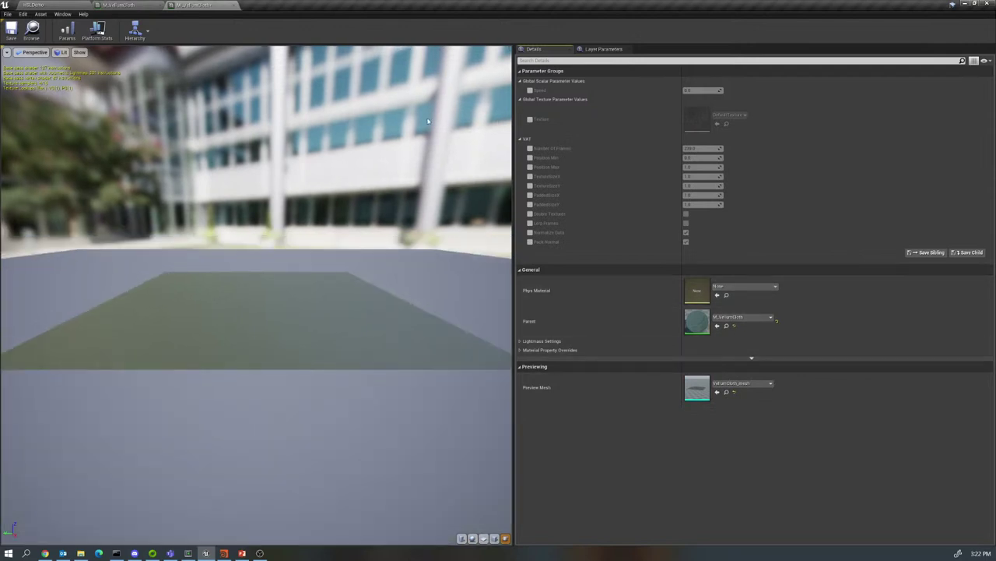
left_click(530, 90)
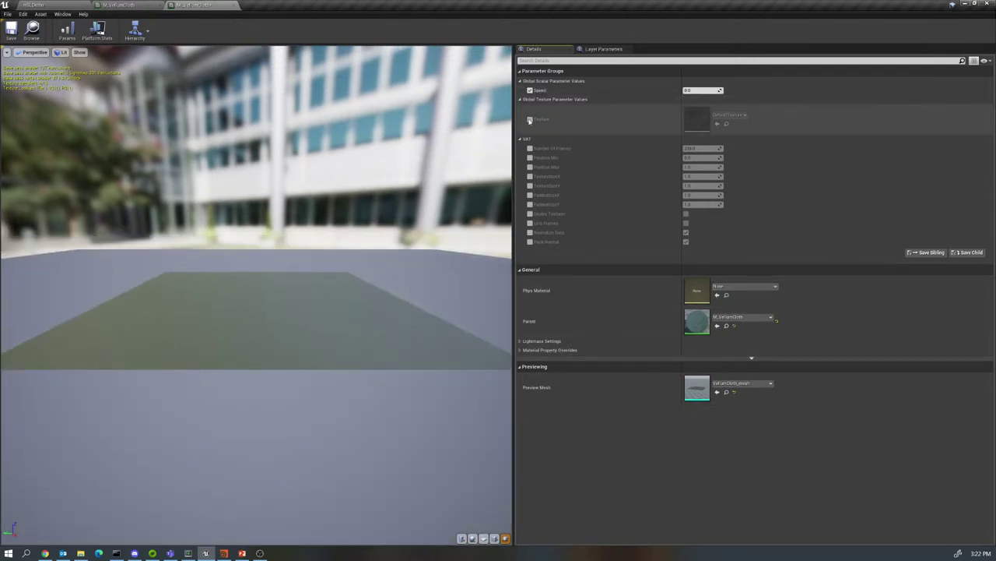
- Enable overrides for Texture, Number Of Frames, Position Min and Position Max
left_click(530, 120)
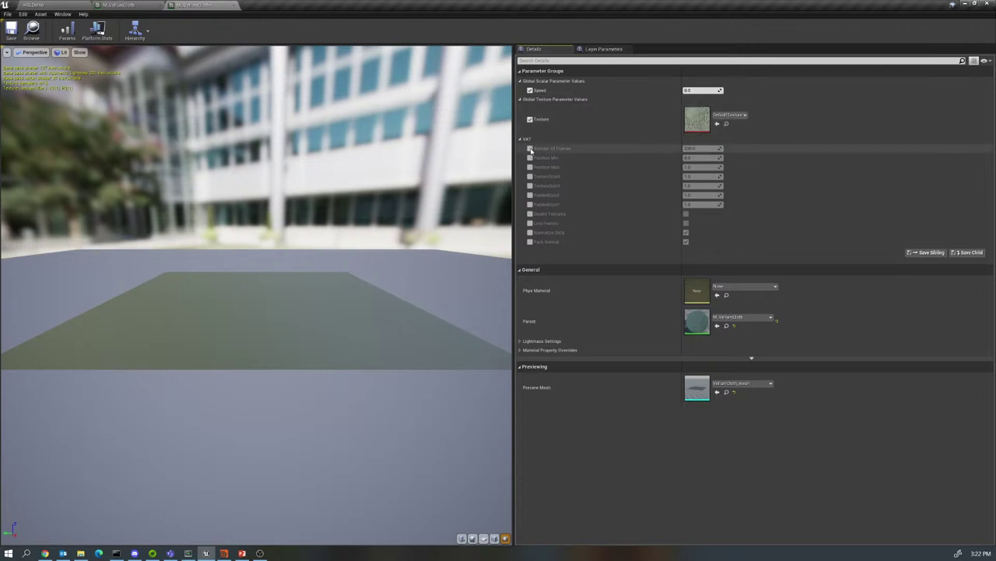
left_click(530, 148)
left_click(530, 157)
left_click(531, 166)
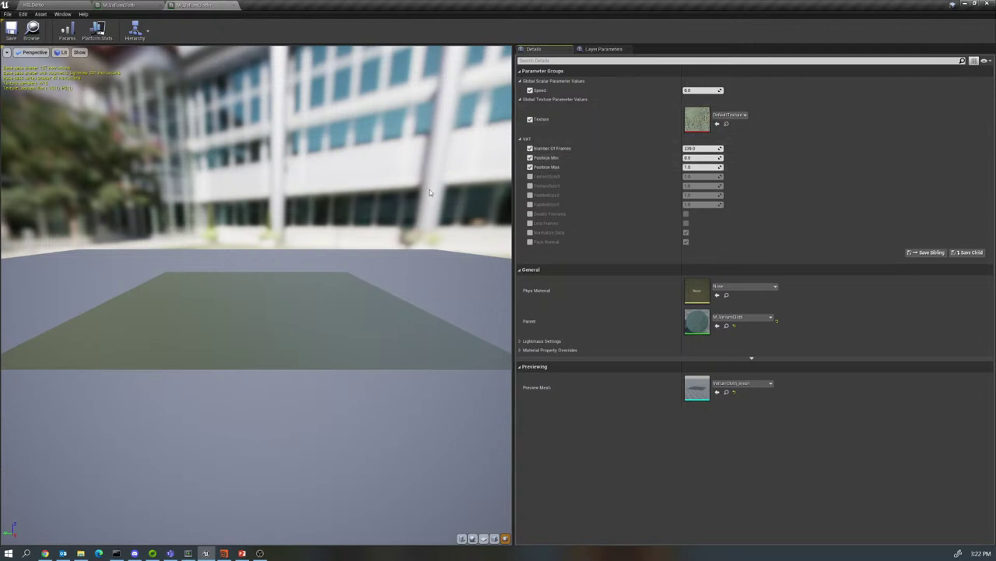
- Assign the fishb texture to the Texture parameter through the asset picker search
left_click(729, 115)
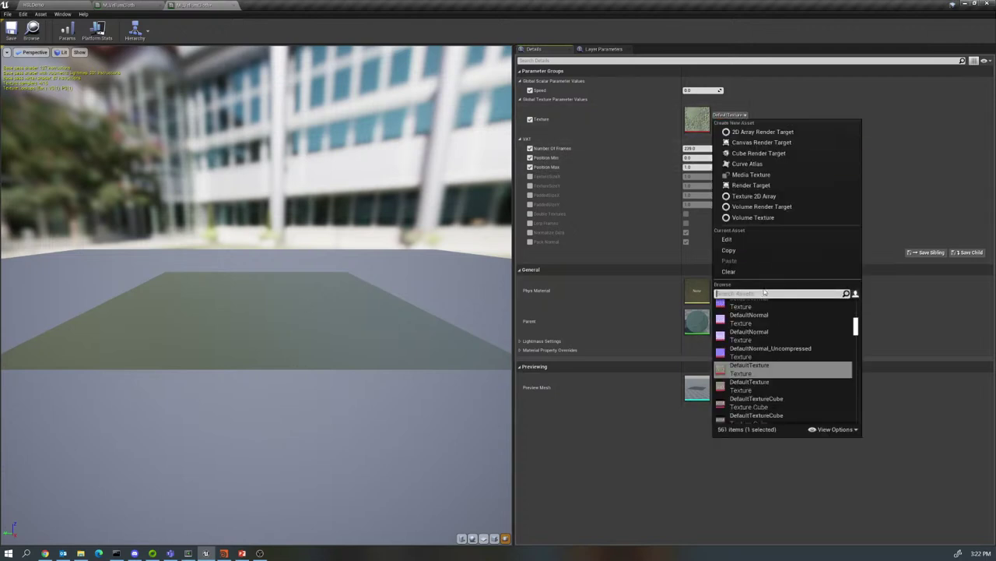
type("bone")
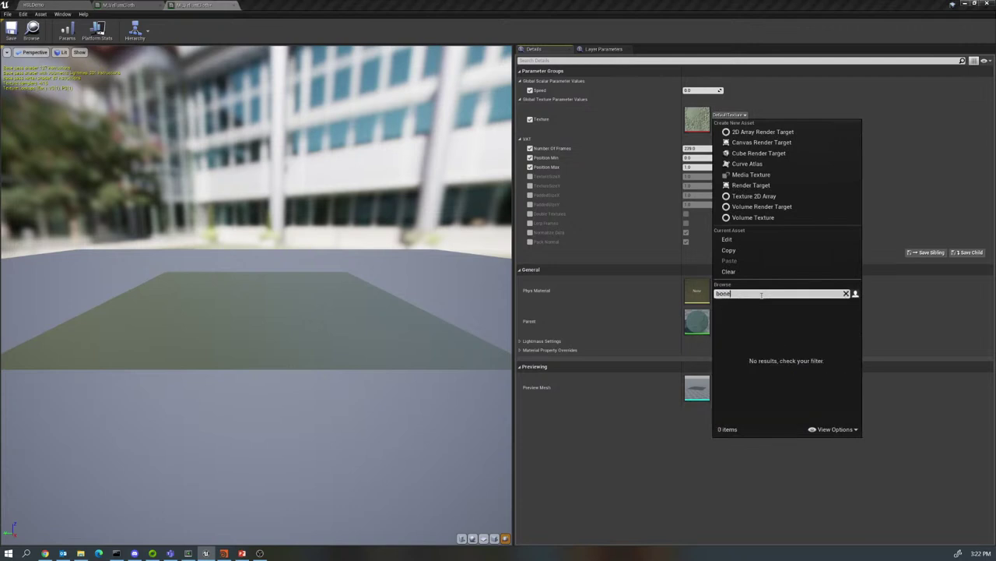
key("BackSpace")
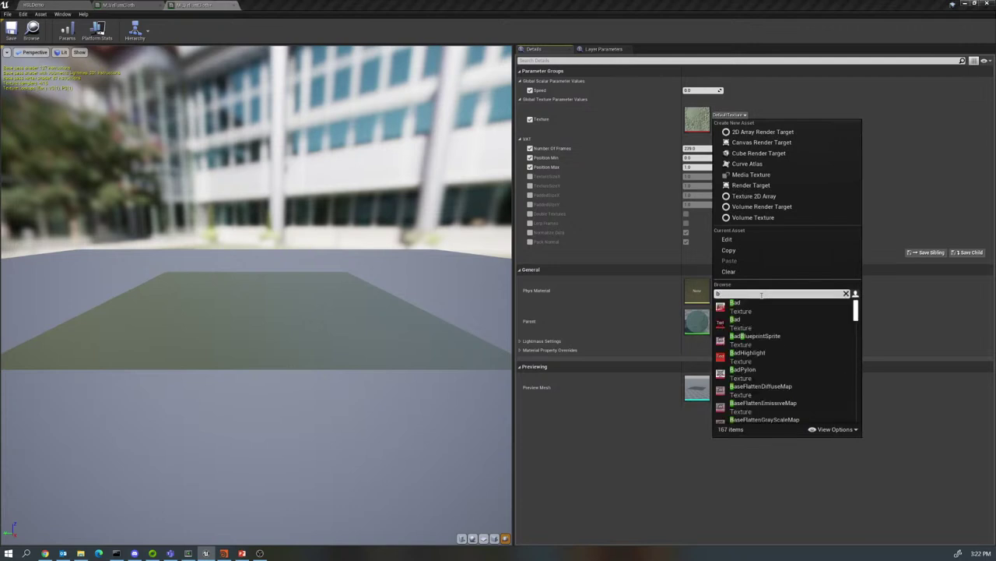
key("BackSpace")
type("fi")
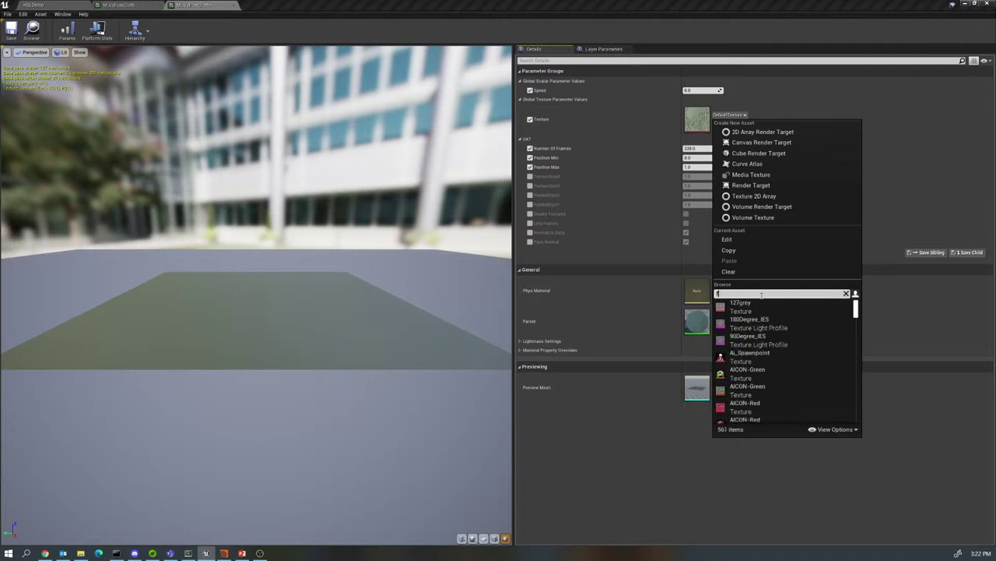
type("s")
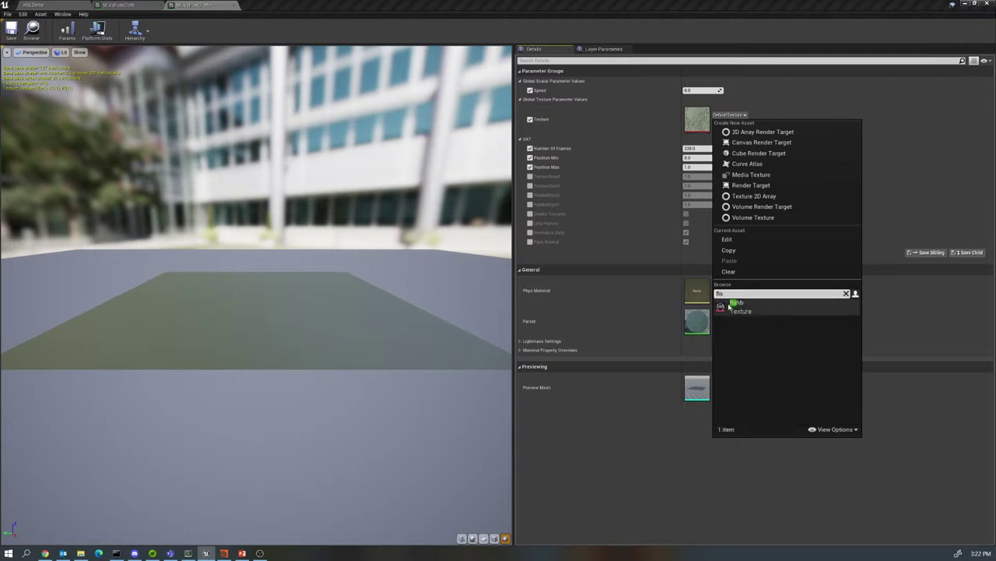
left_click(732, 307)
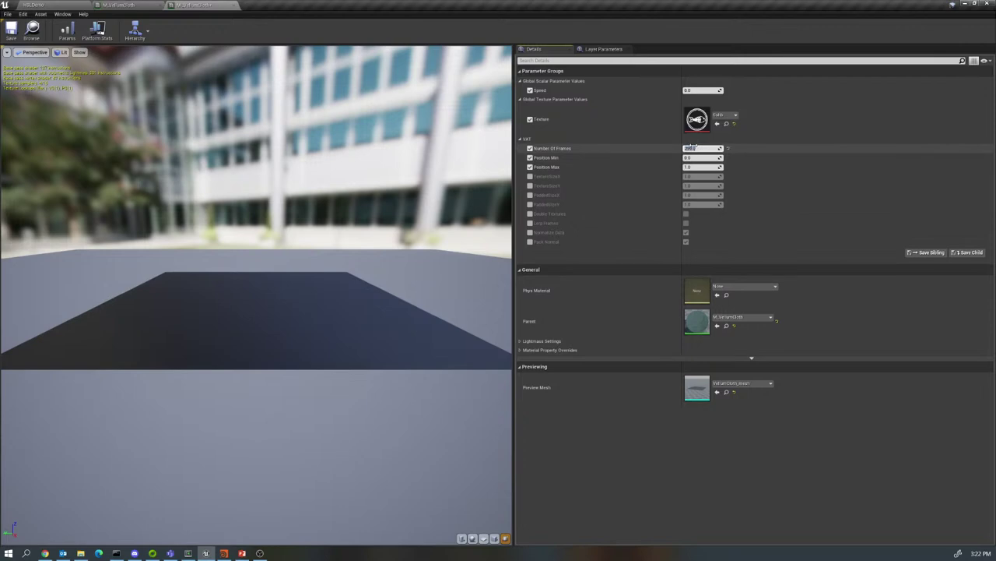
- Paste the Speed value from Houdini's VAT node into the instance's Speed field
left_click(224, 553)
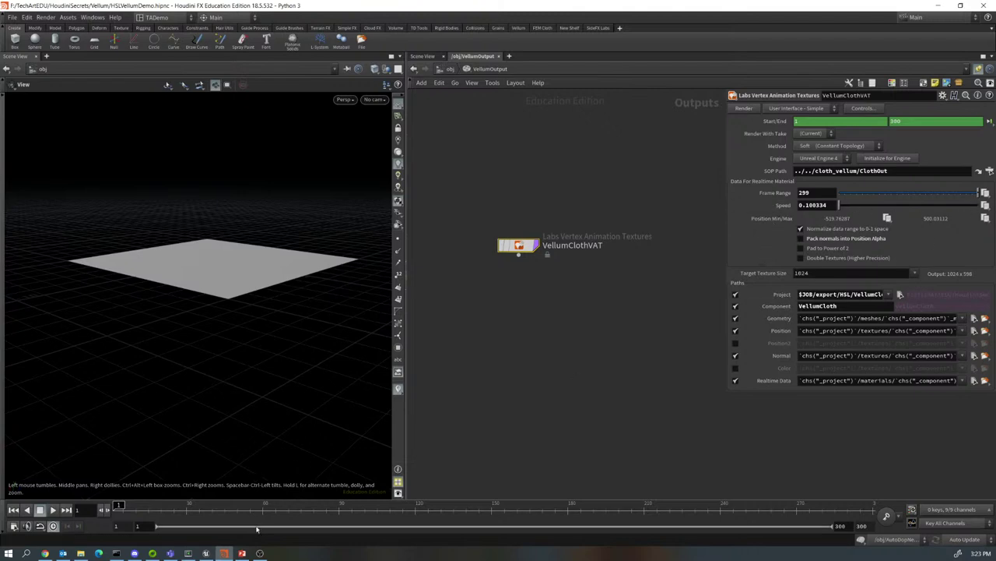
mouse_move(261, 554)
left_click(206, 552)
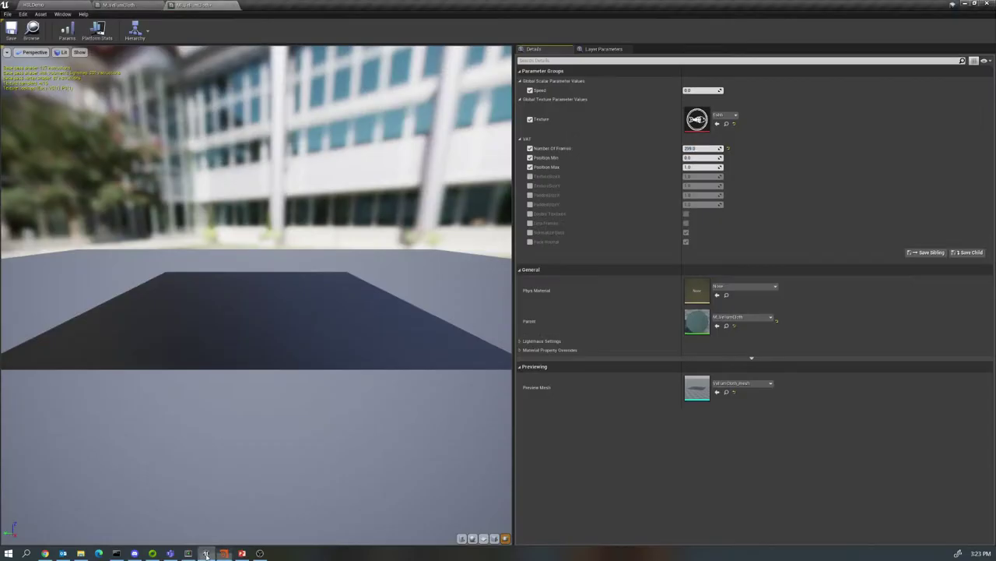
left_click(703, 90)
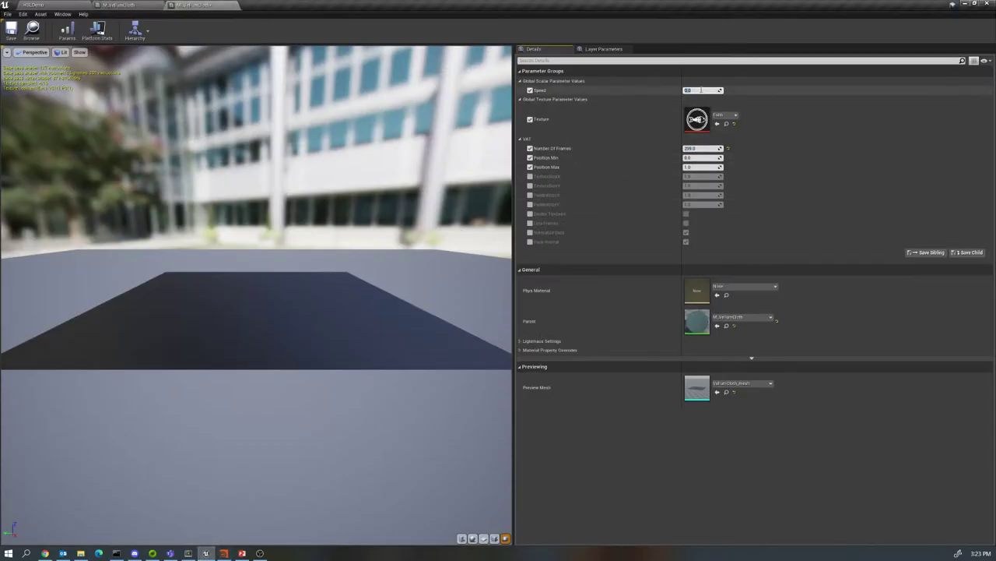
key("ctrl+v")
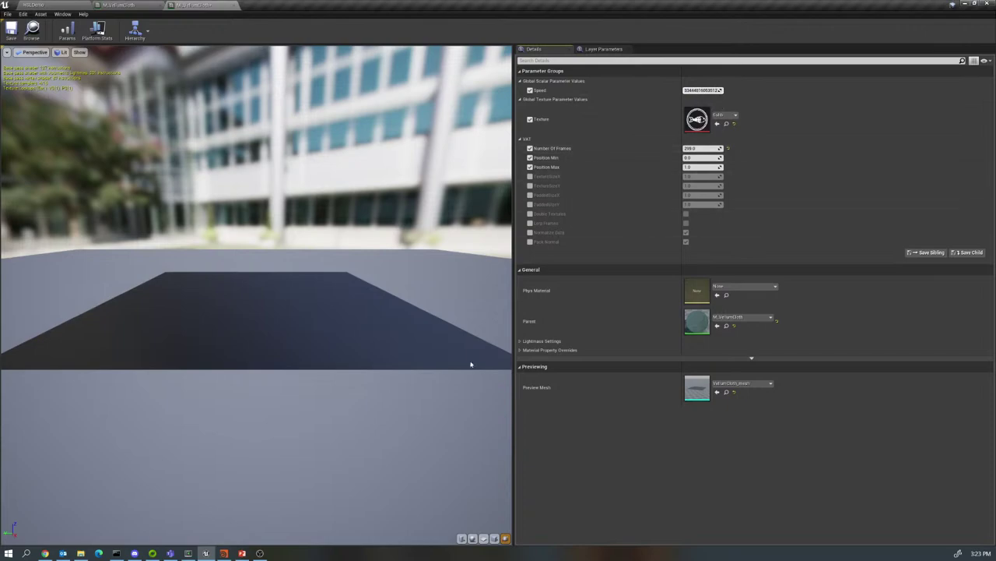
- Copy Position Min from Houdini and paste it into the instance's Position Min field
left_click(224, 553)
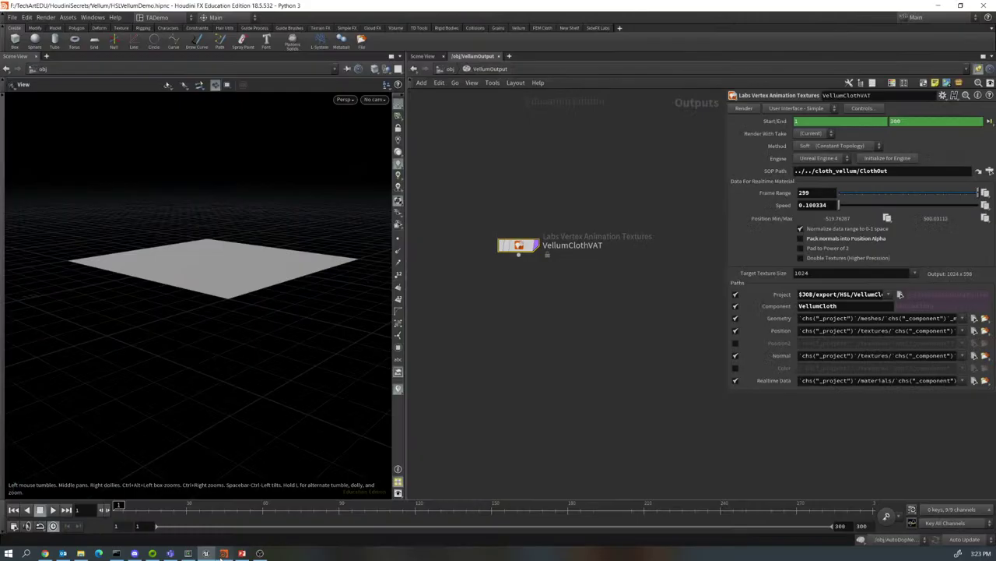
left_click(888, 218)
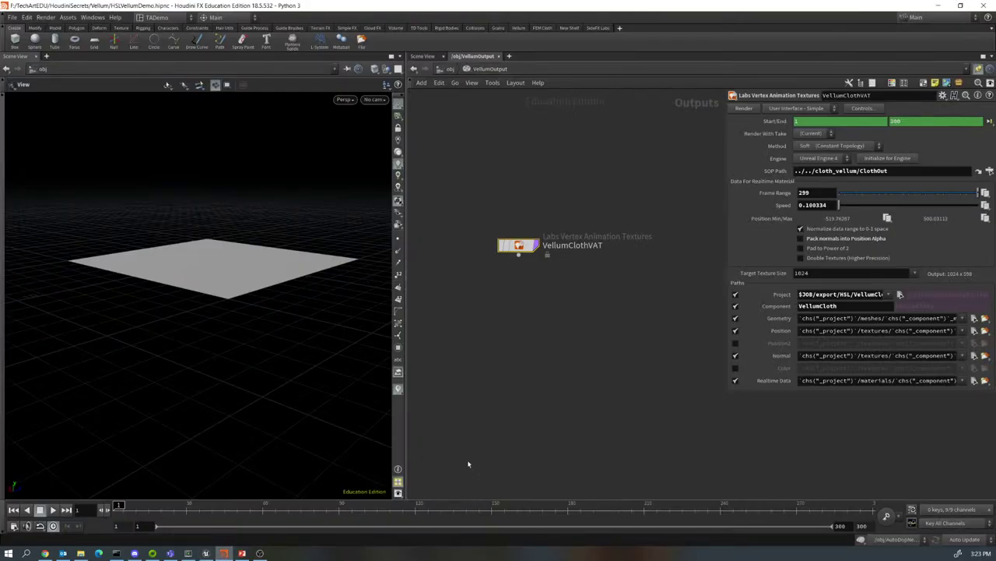
left_click(204, 553)
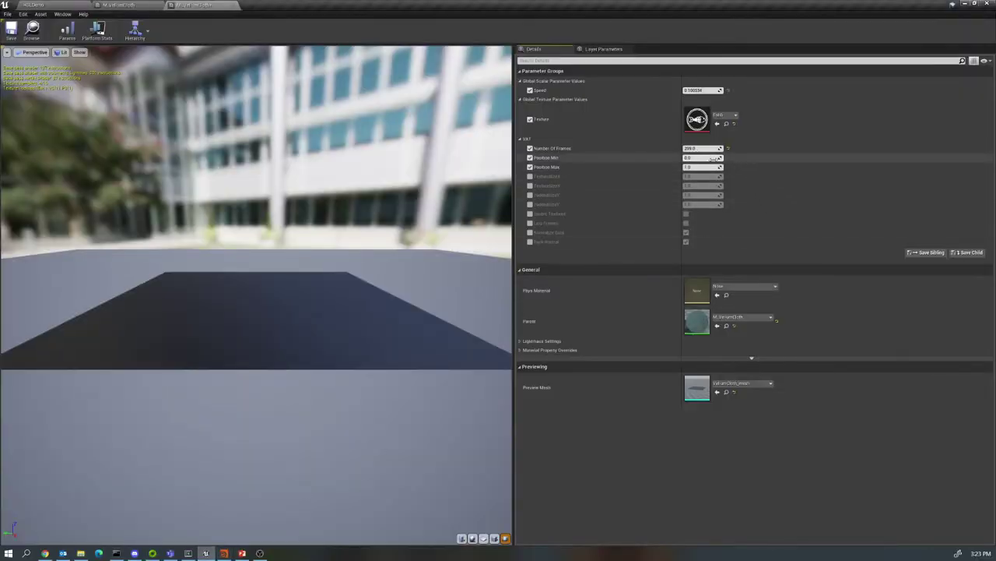
left_click(703, 158)
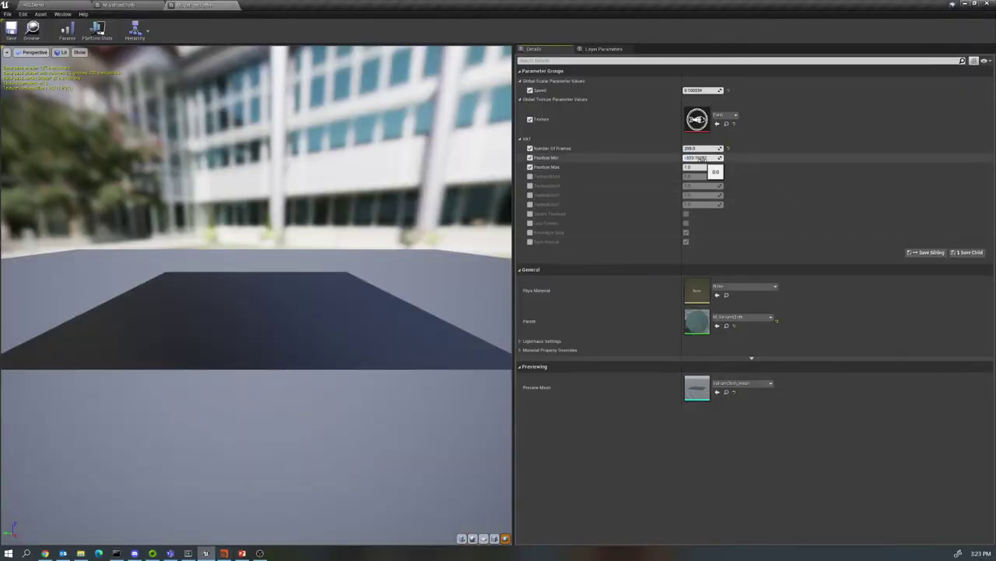
key("ctrl+v")
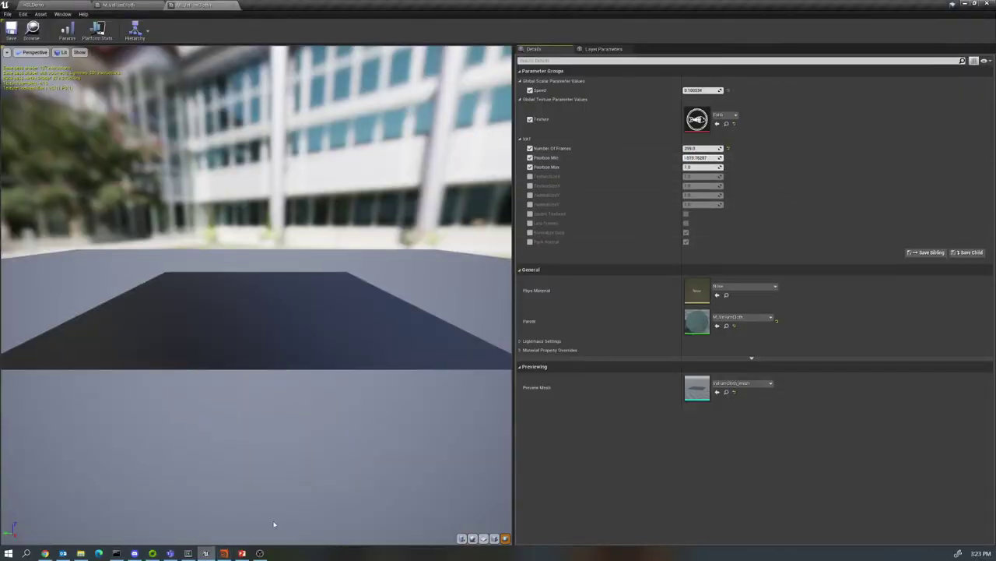
- Enter Houdini's Position Max value in the instance and go back to the HSLDemo level
left_click(224, 553)
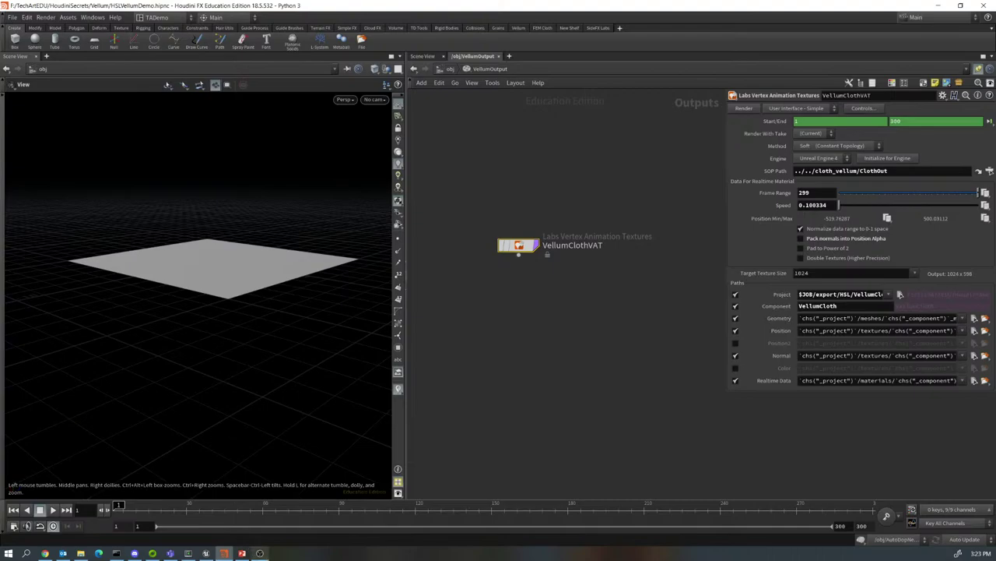
left_click(205, 553)
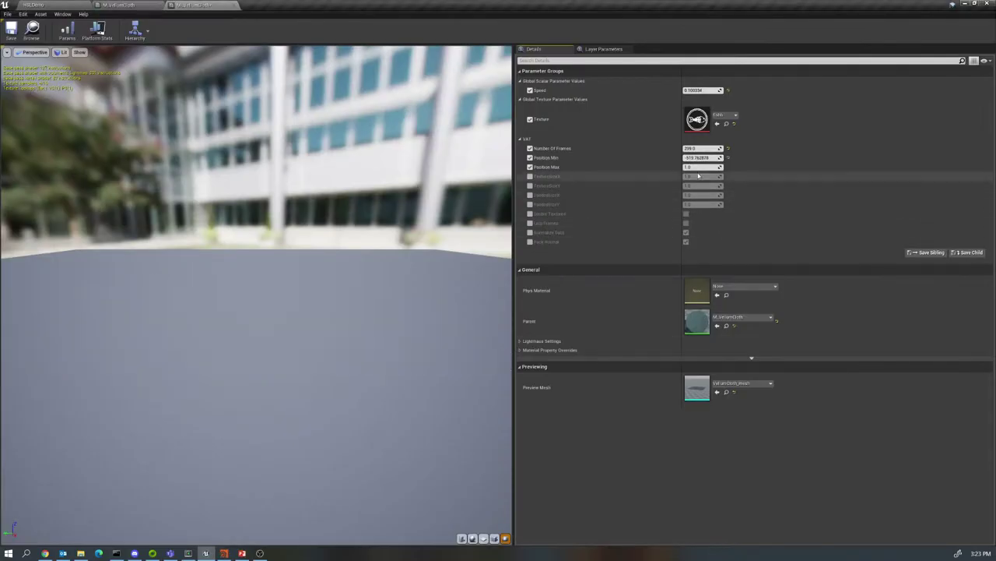
left_click(689, 168)
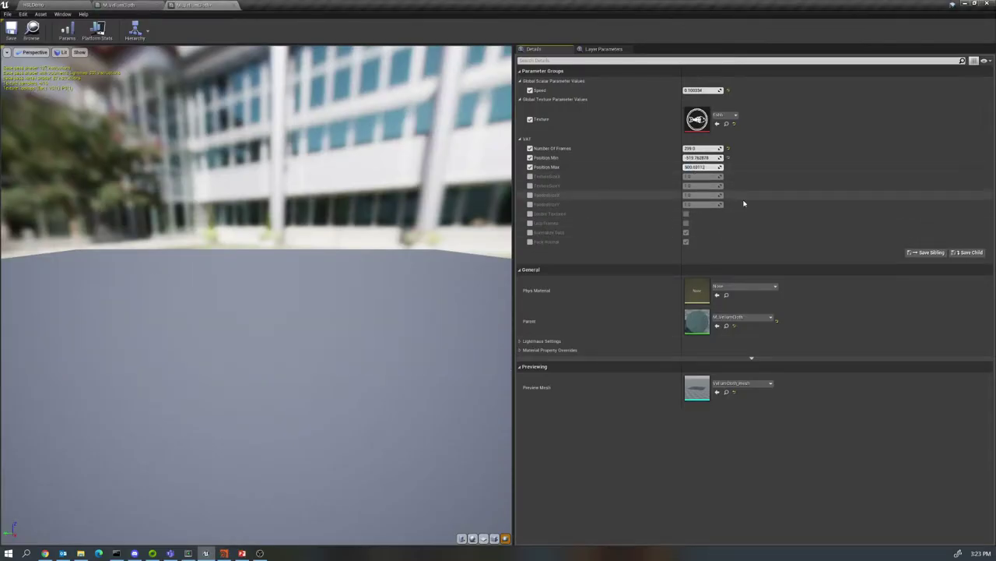
key("Return")
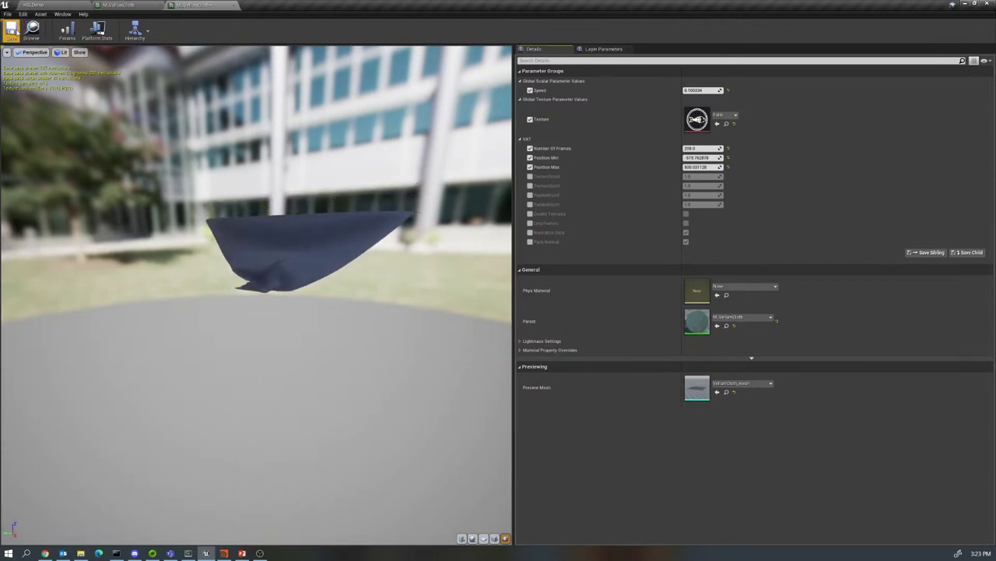
left_click(42, 6)
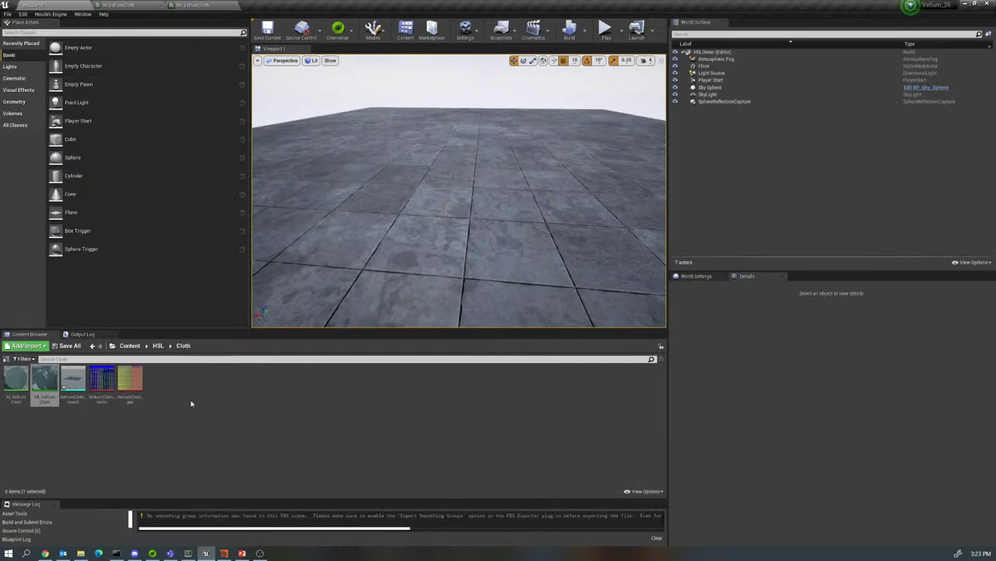
- Drop VellumCloth_mesh into the HSLDemo level, raise it to Z 1520 and frame it
left_click_drag(73, 379, 492, 166)
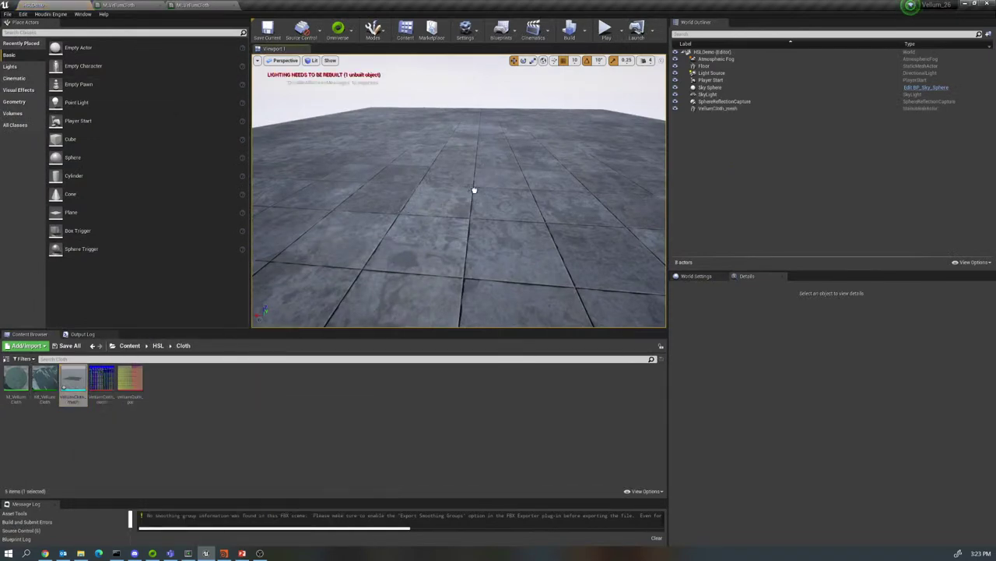
left_click(468, 212)
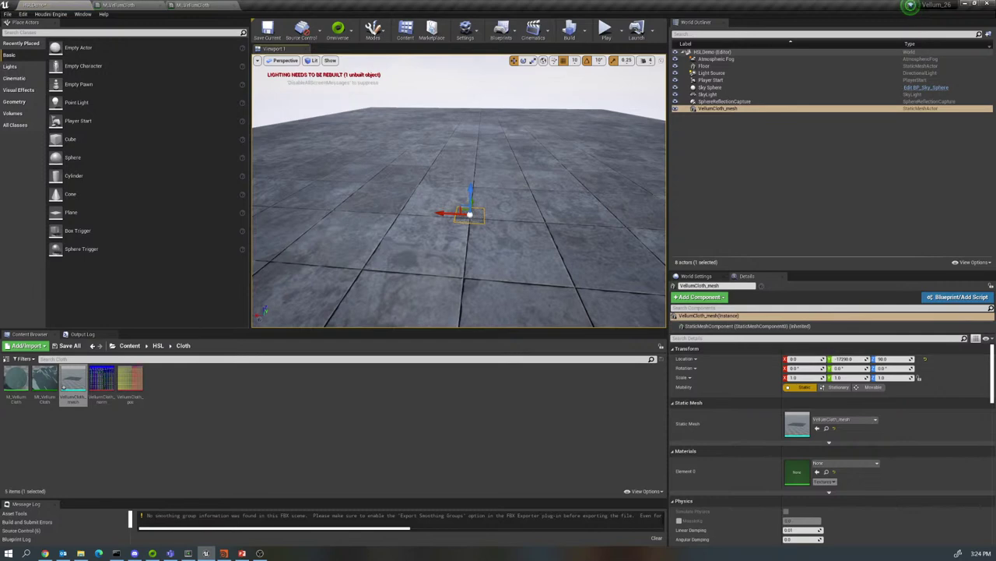
left_click_drag(472, 190, 477, 148)
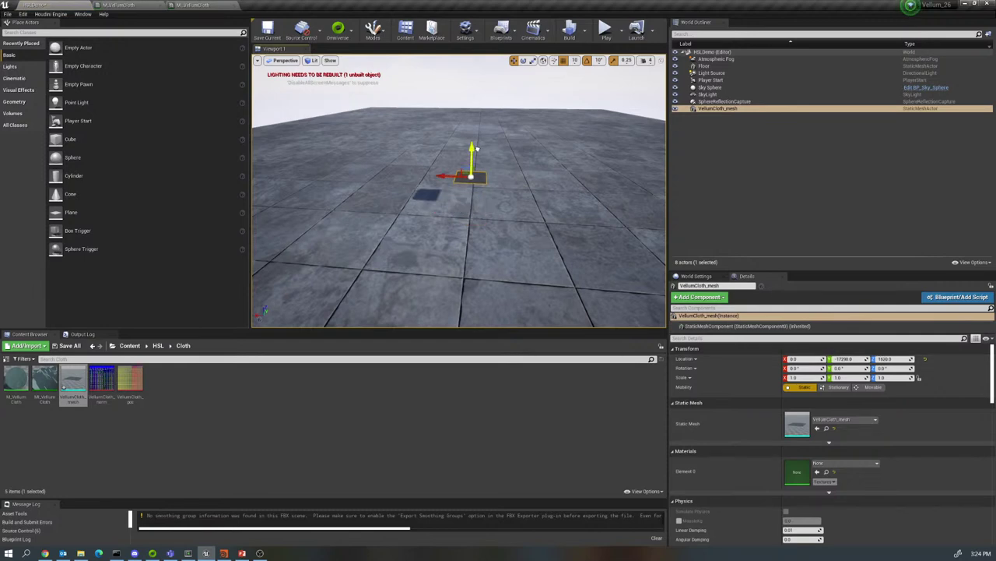
key("f")
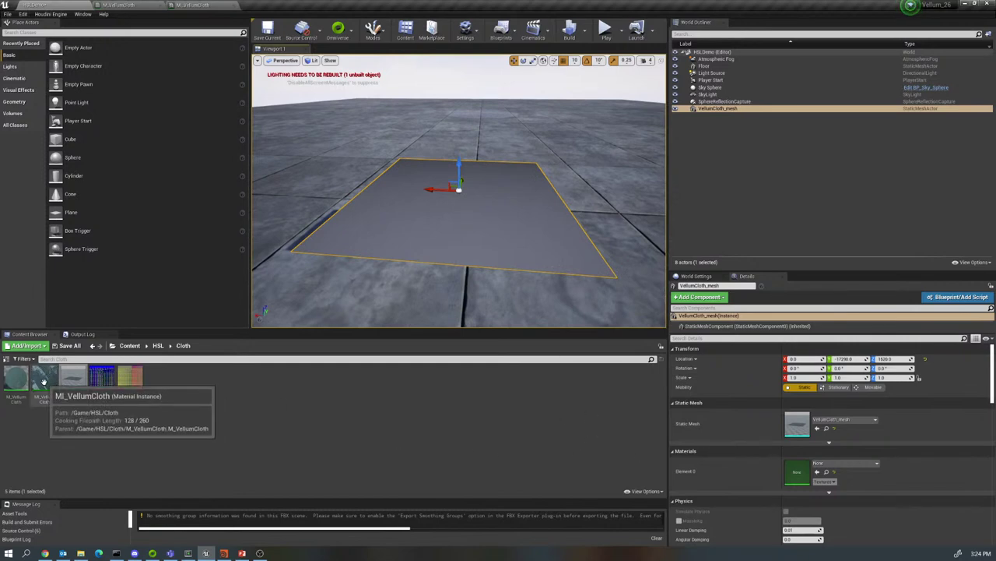
- Assign MI_VellumCloth to the cloth's Element 0 slot and set its height to Z 480
left_click_drag(44, 381, 821, 465)
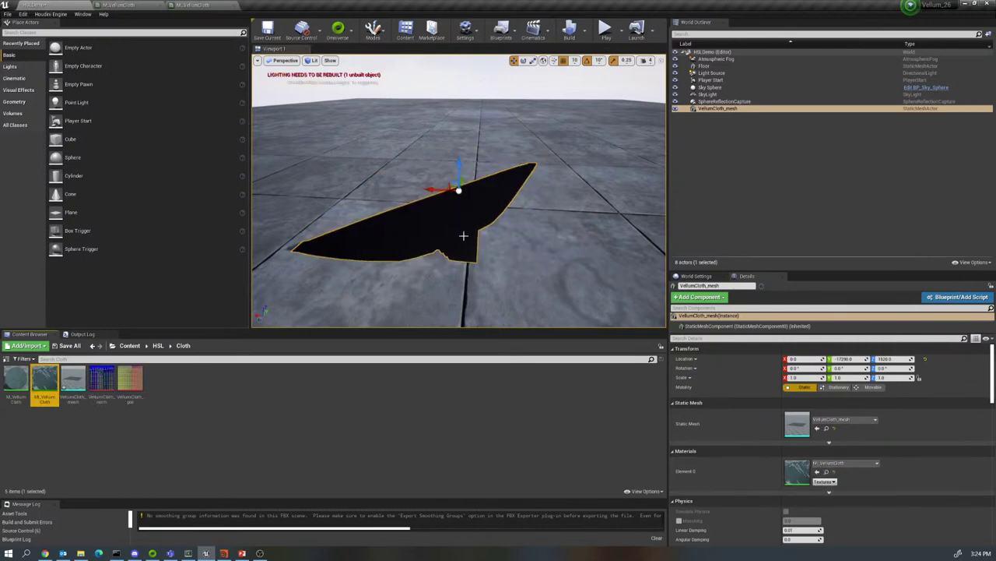
right_click_drag(459, 195, 436, 187)
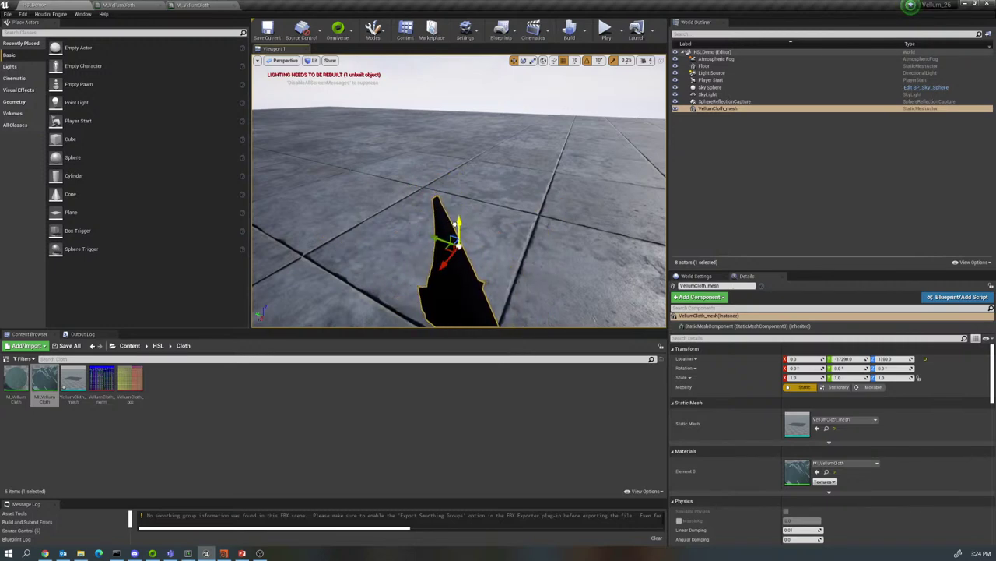
right_click_drag(523, 309, 522, 285)
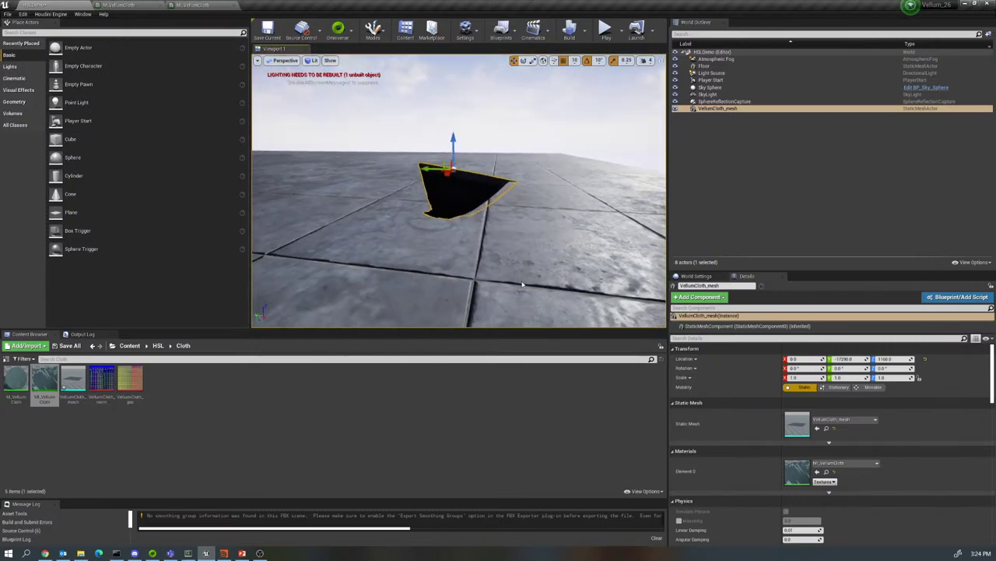
left_click_drag(455, 142, 455, 242)
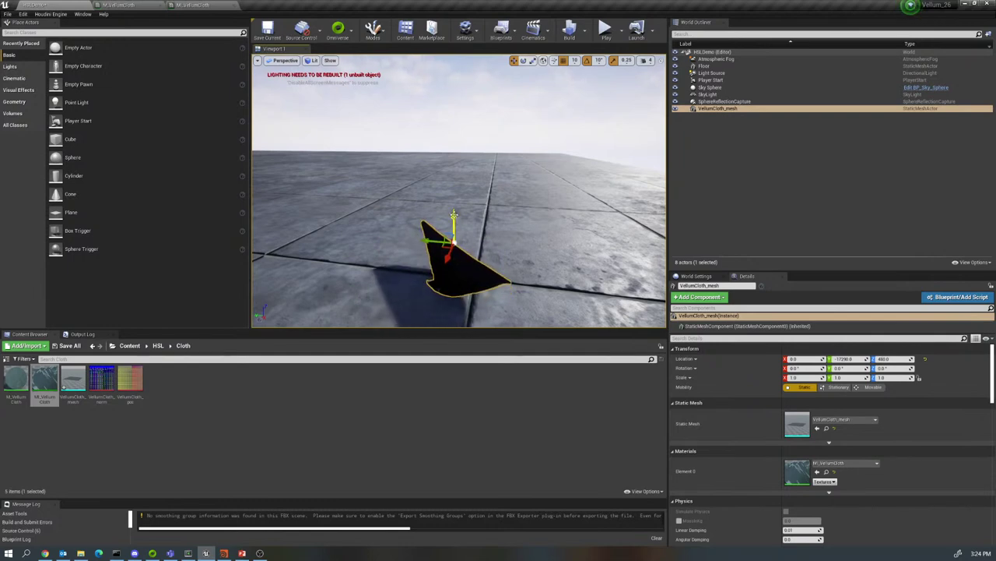
key("ctrl+z")
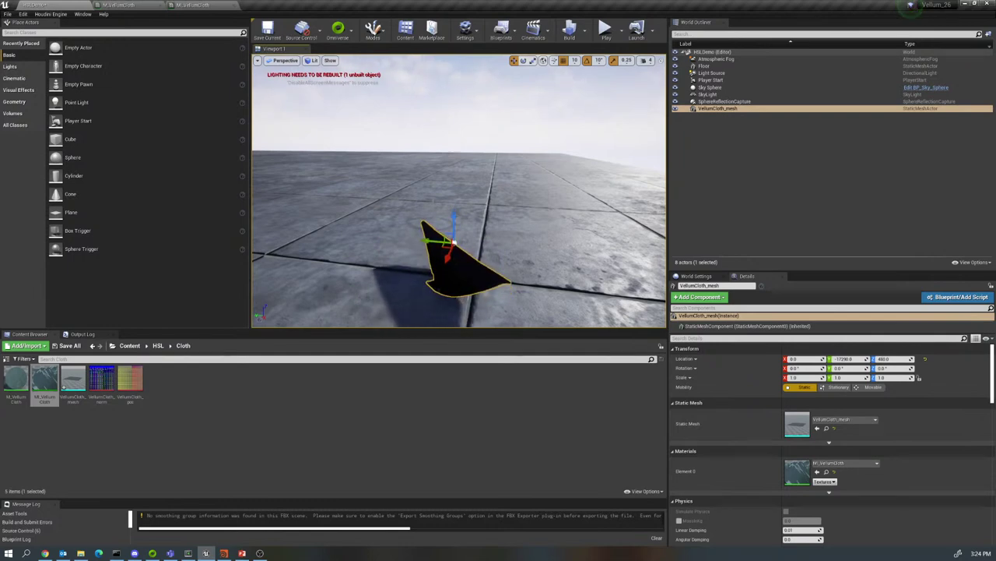
- In Houdini, enter the cloth_vellum network and space out the Cloth and ClothOut nodes
left_click(224, 553)
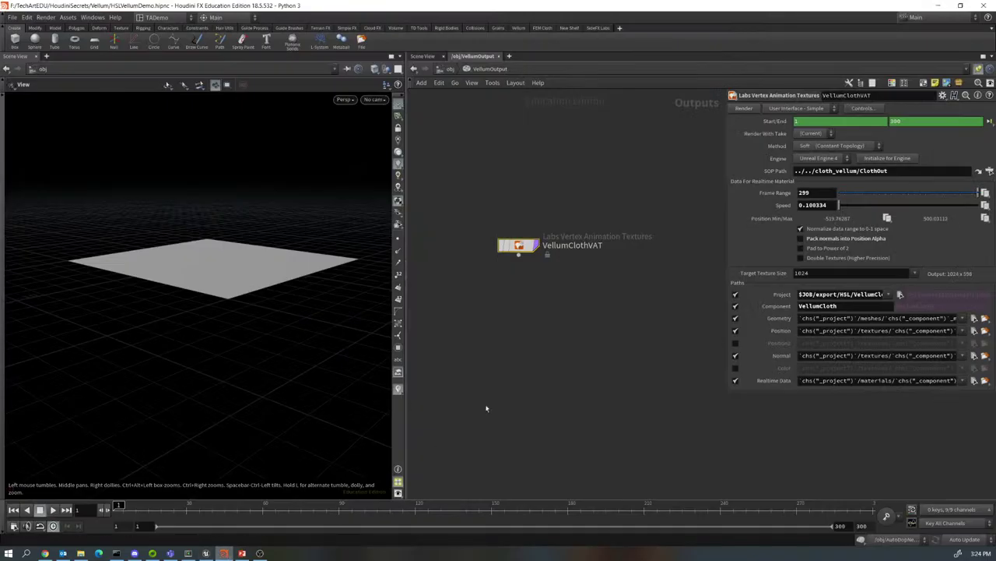
key("u")
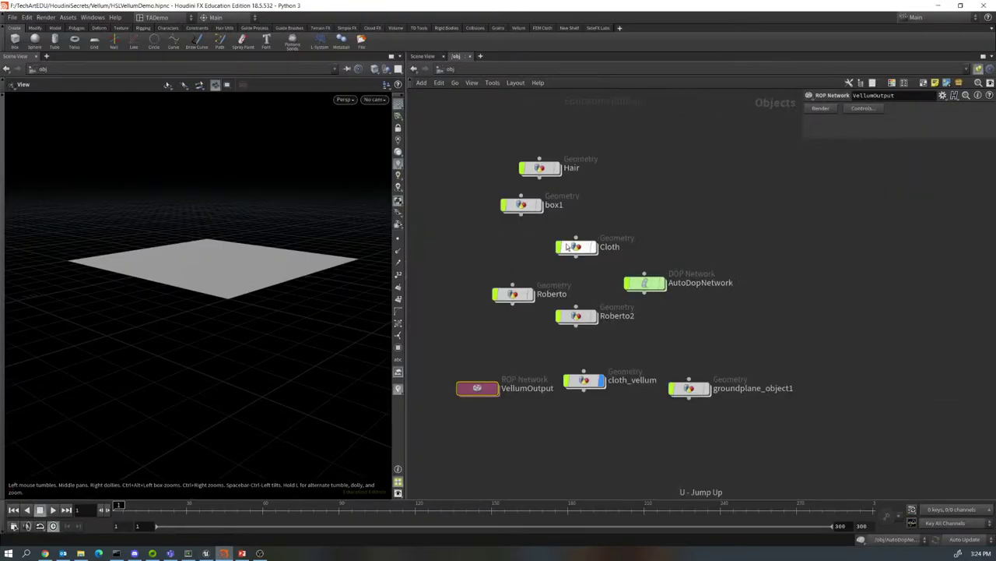
double_click(586, 383)
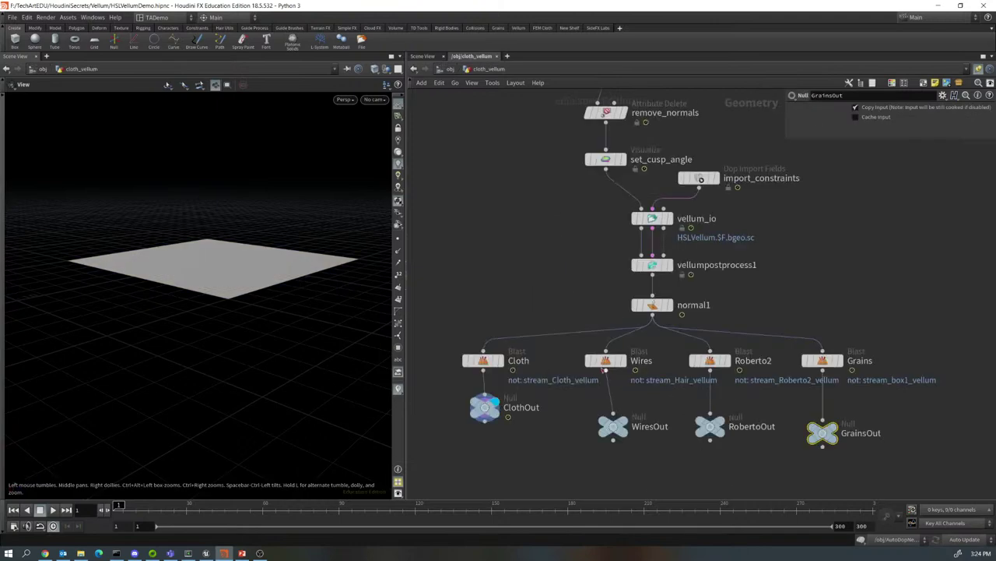
left_click_drag(499, 405, 502, 430)
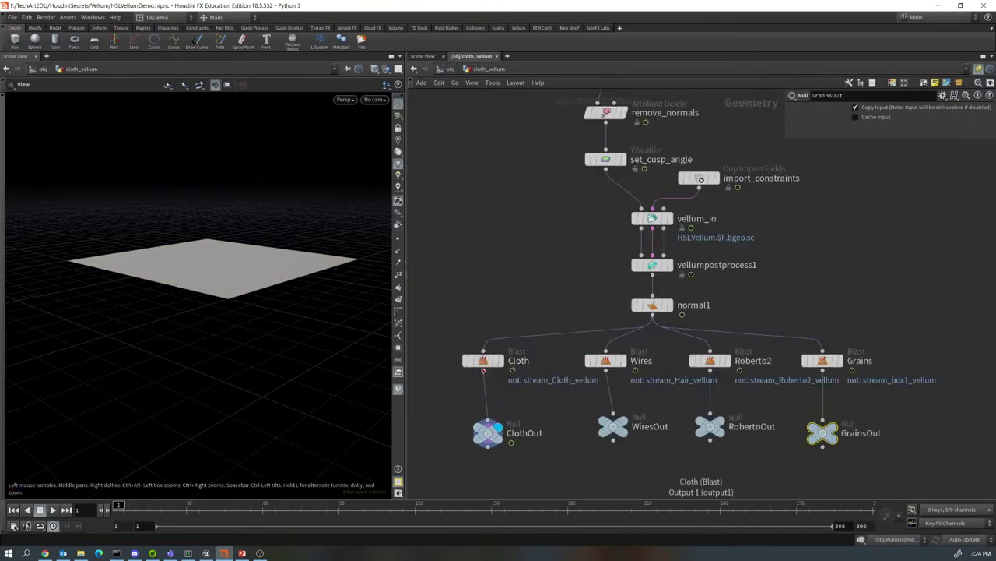
mouse_move(489, 363)
left_mouse_down()
mouse_move(506, 351)
mouse_move(494, 365)
left_mouse_up()
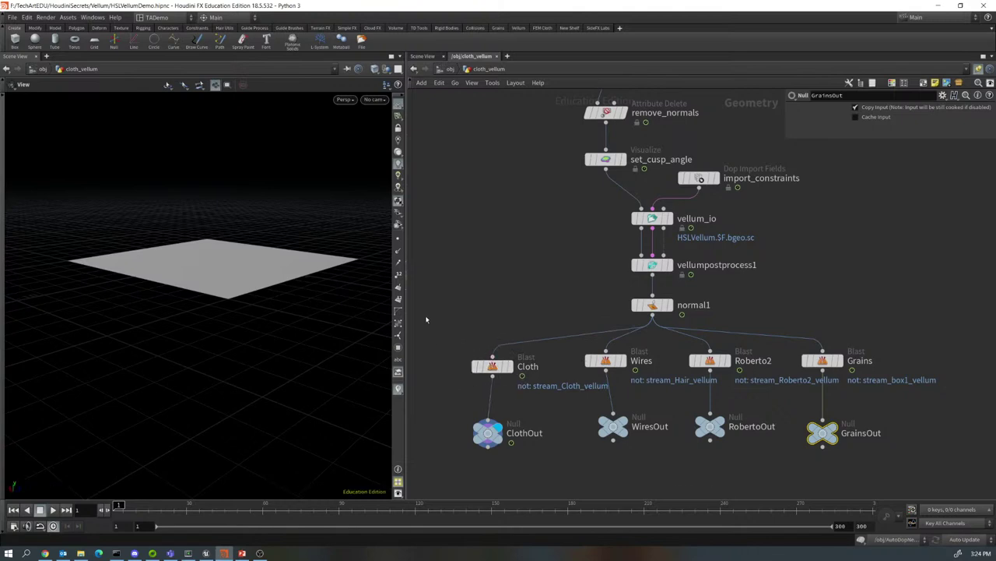
- Insert a UV Texture node on the wire between Cloth and ClothOut
key("Tab")
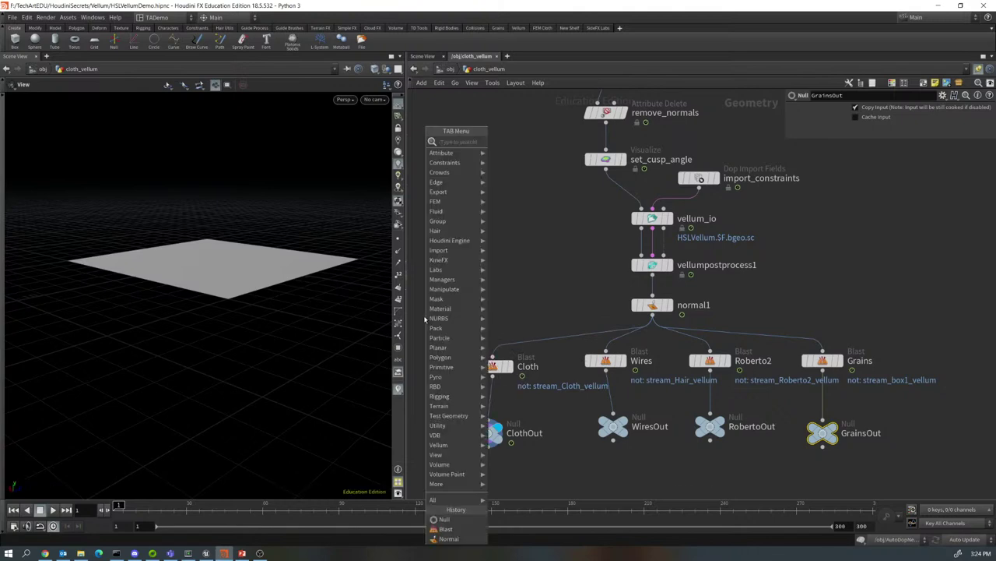
type("uv")
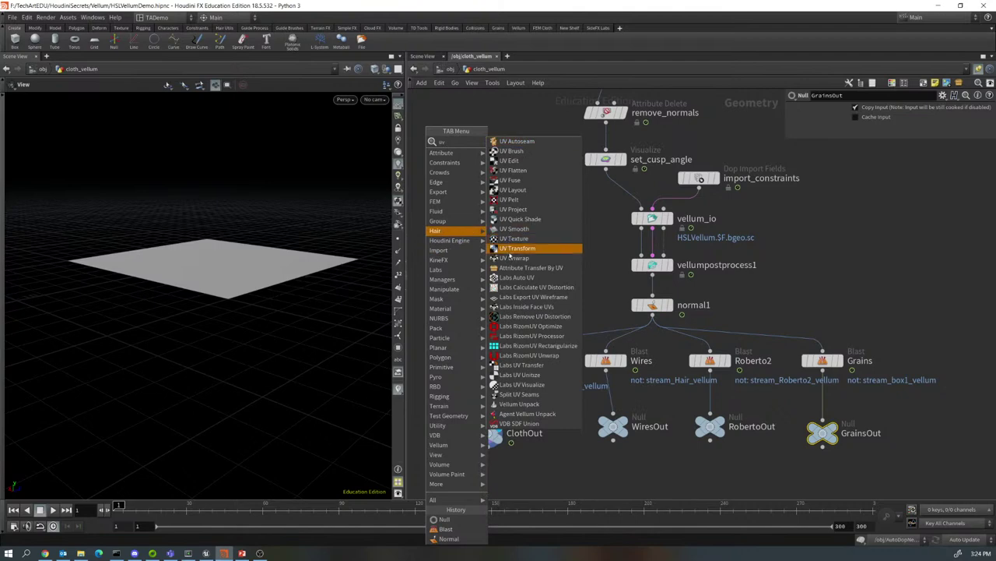
left_click(510, 250)
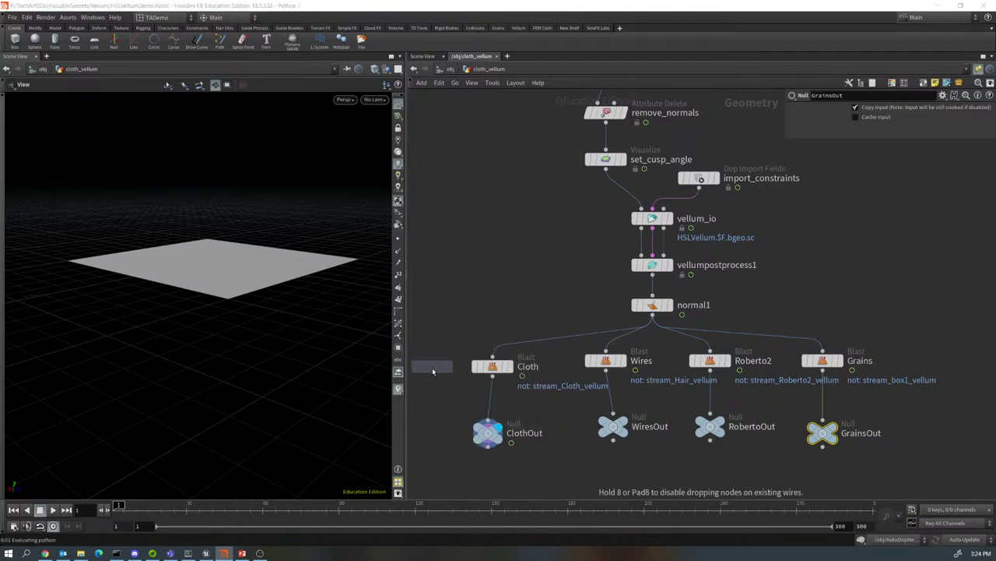
left_click(433, 370)
left_click_drag(434, 366, 434, 384)
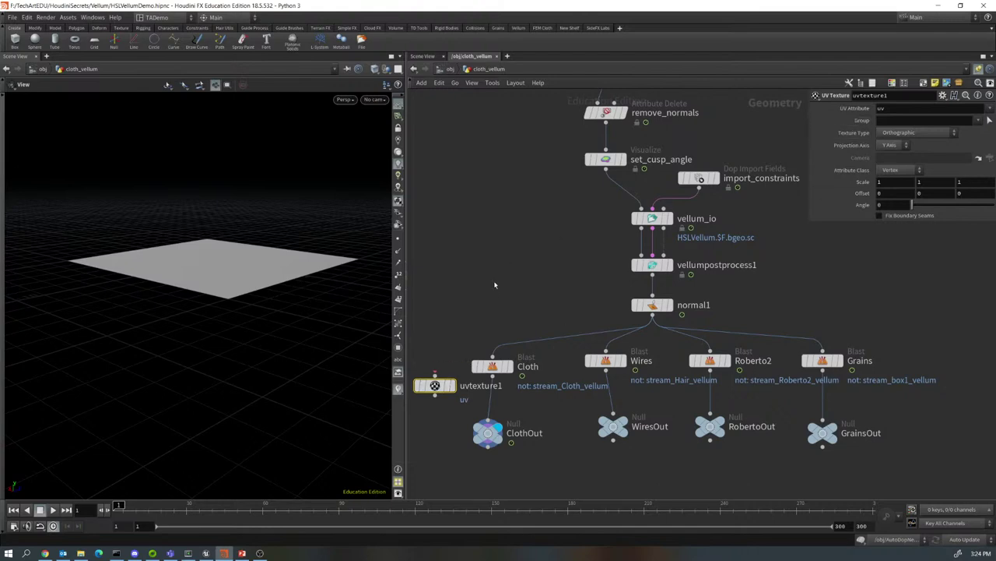
left_click_drag(435, 385, 492, 408)
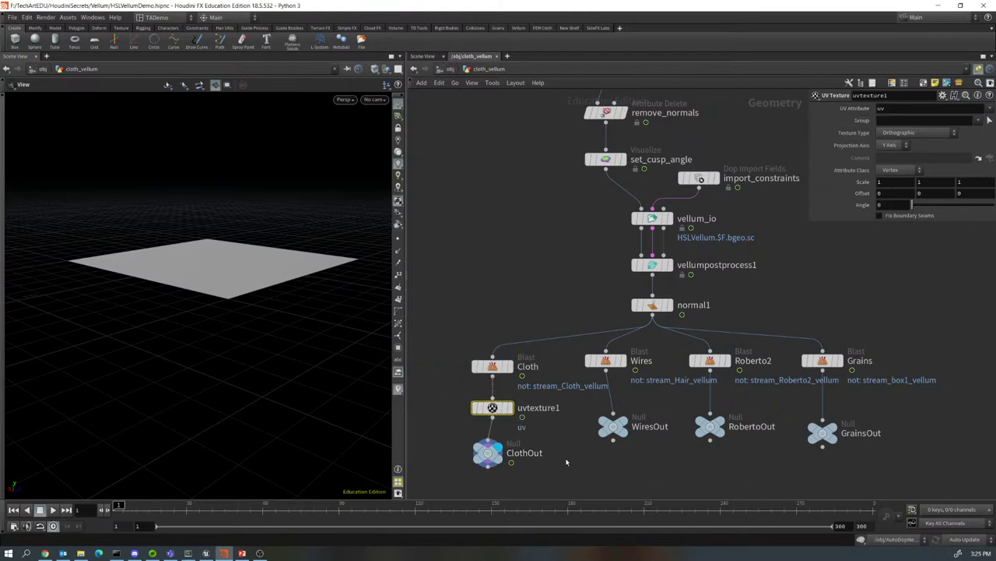
scroll(563, 462, "up", 1)
- Delete the unix1 node that was accidentally attached below uvtexture1
left_click_drag(470, 395, 550, 440)
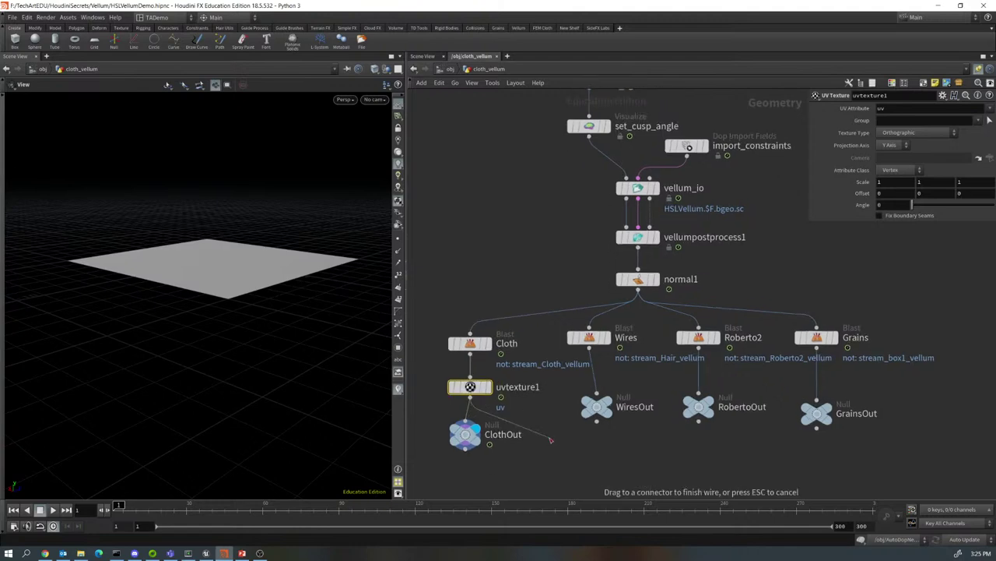
key("Tab")
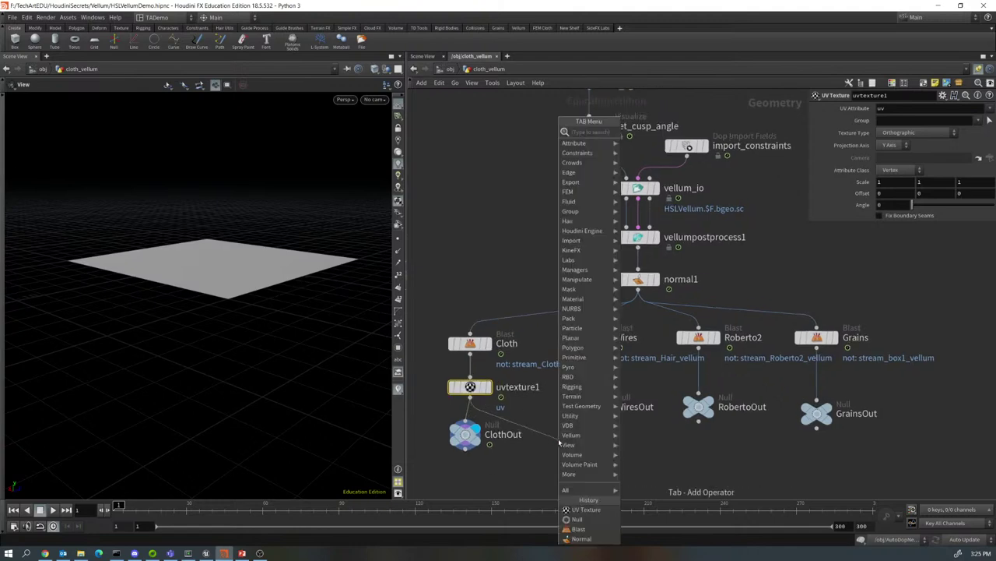
type("u")
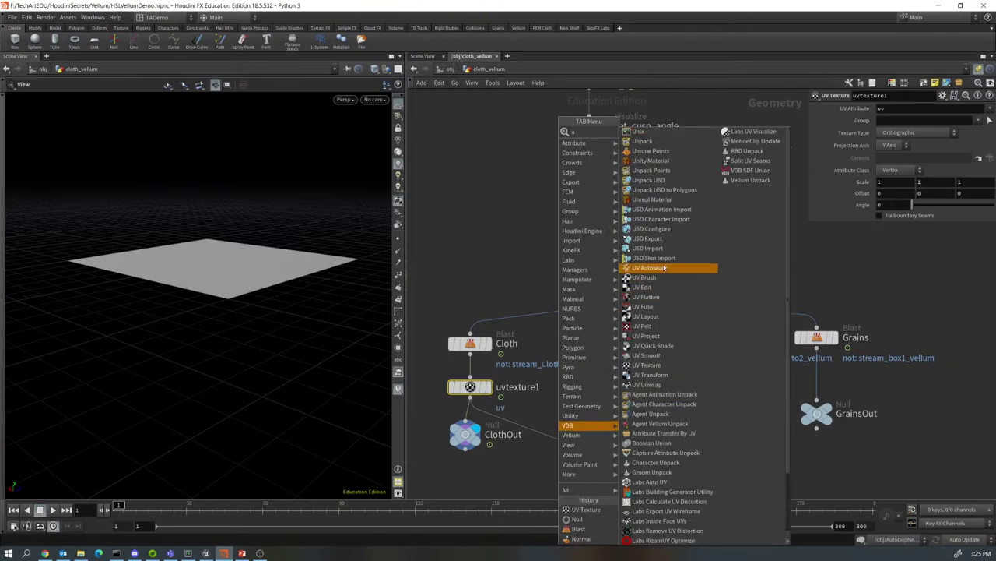
key("Return")
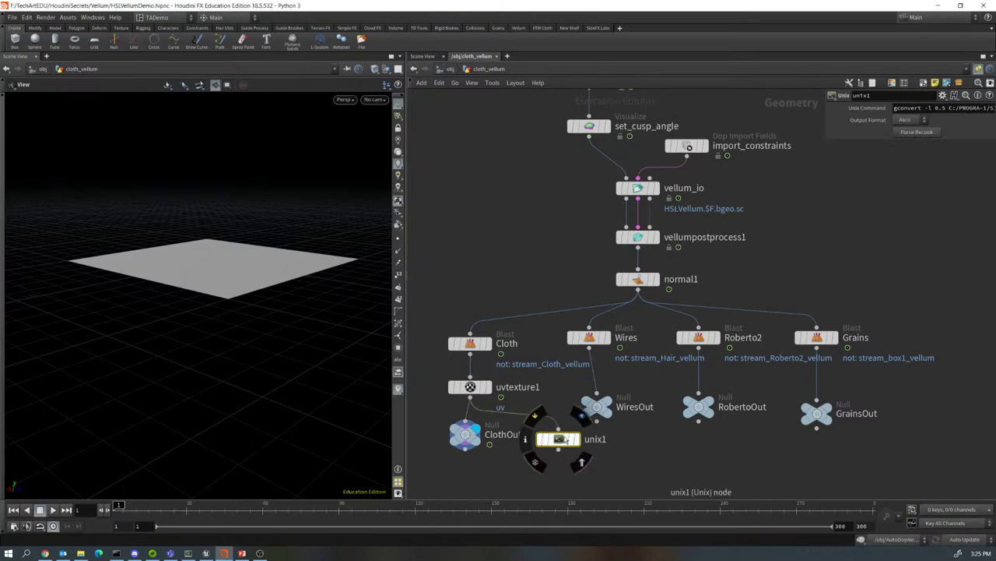
key("Delete")
- Add a UV Quick Shade after ClothOut, display it, and play the sim to check the checker UVs
left_click(470, 397)
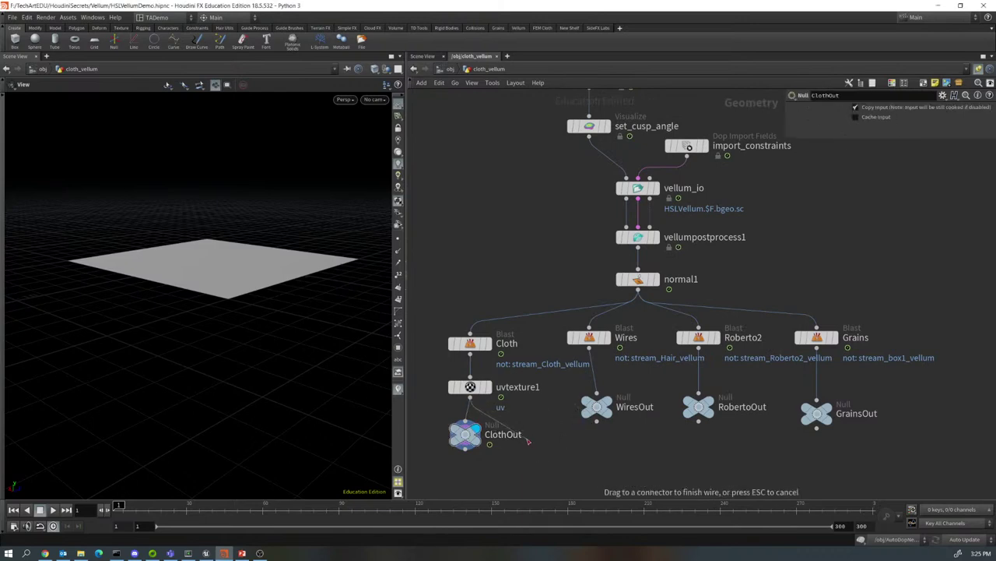
key("Tab")
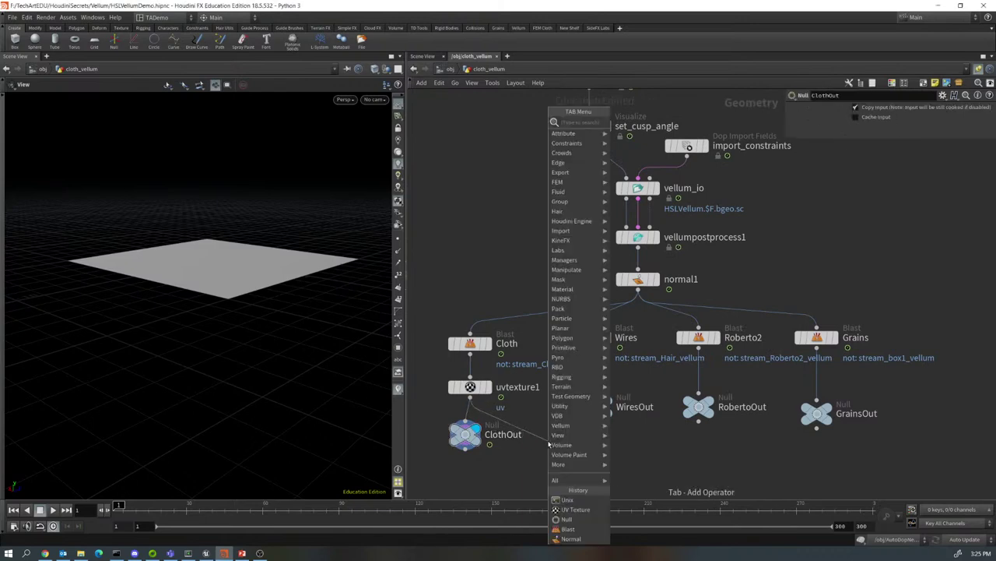
type("qui")
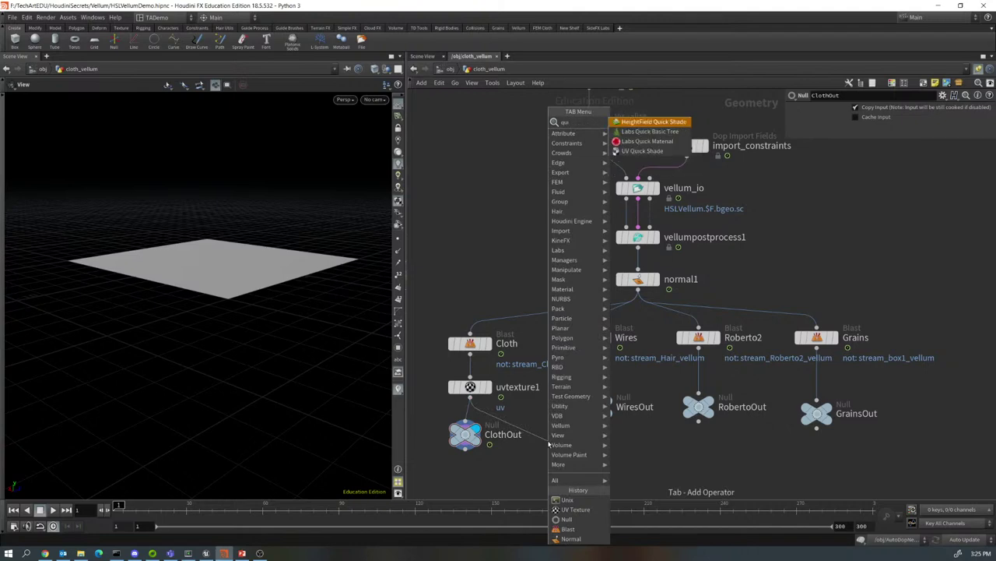
left_click(644, 153)
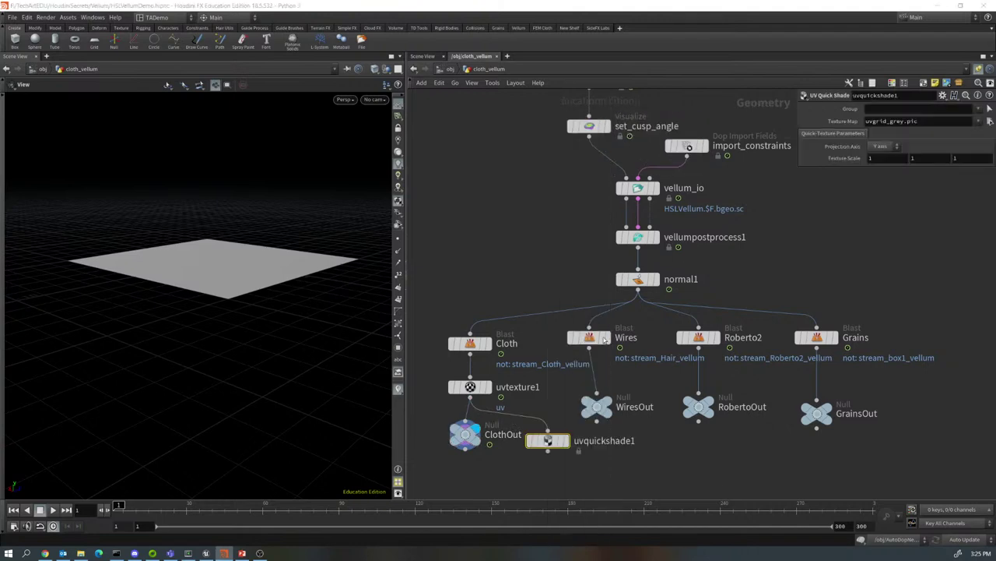
left_click(565, 441)
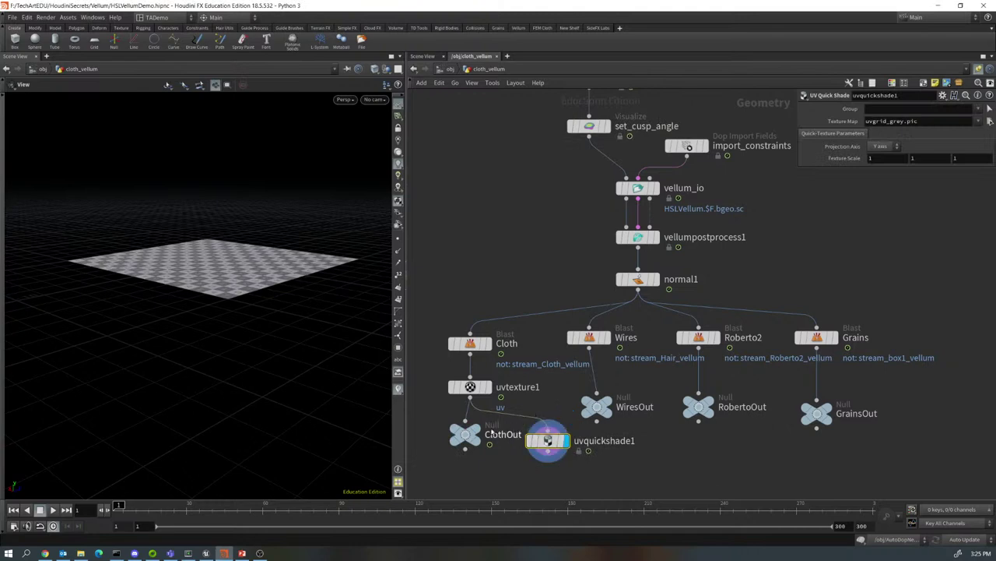
mouse_move(326, 369)
left_mouse_down()
mouse_move(316, 413)
mouse_move(327, 383)
left_mouse_up()
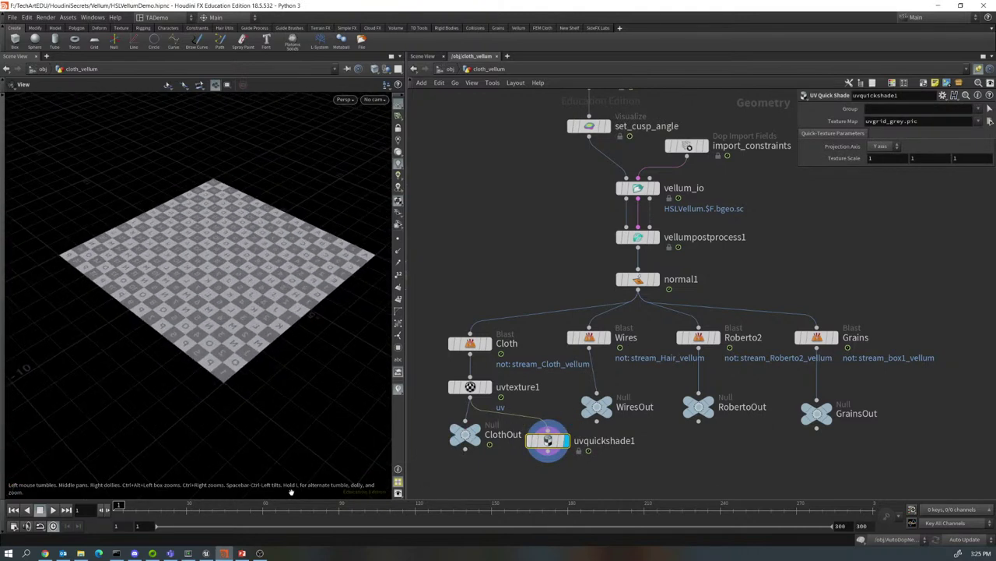
key("Up")
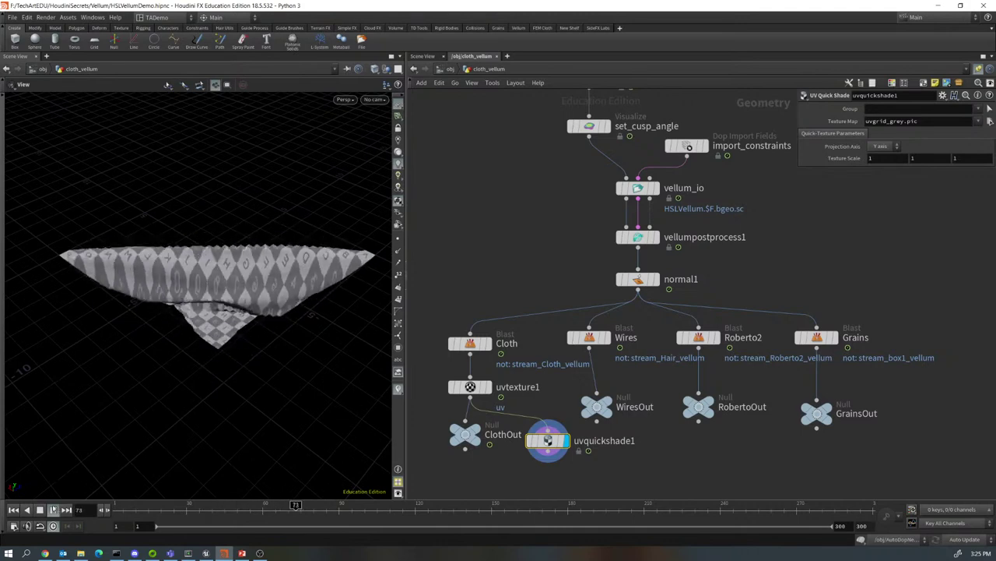
left_click(14, 510)
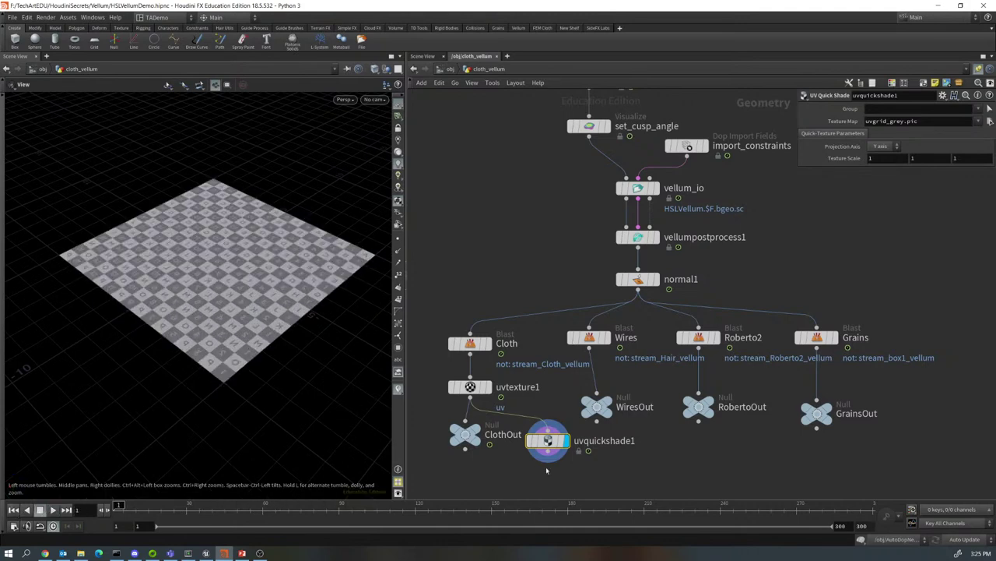
- Restore ClothOut's display flag and re-render VellumClothVAT inside VellumOutput
left_click(488, 417)
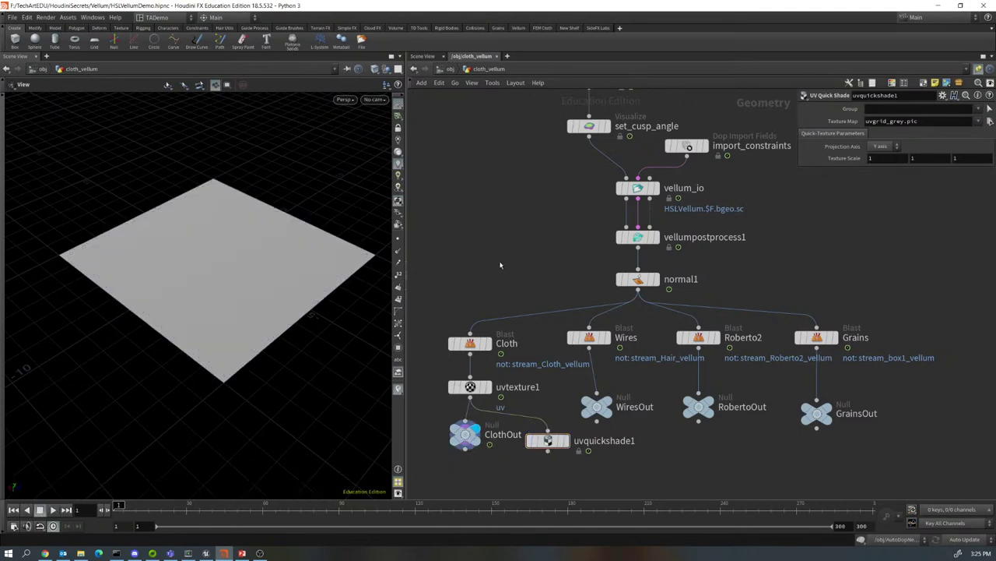
key("u")
double_click(480, 385)
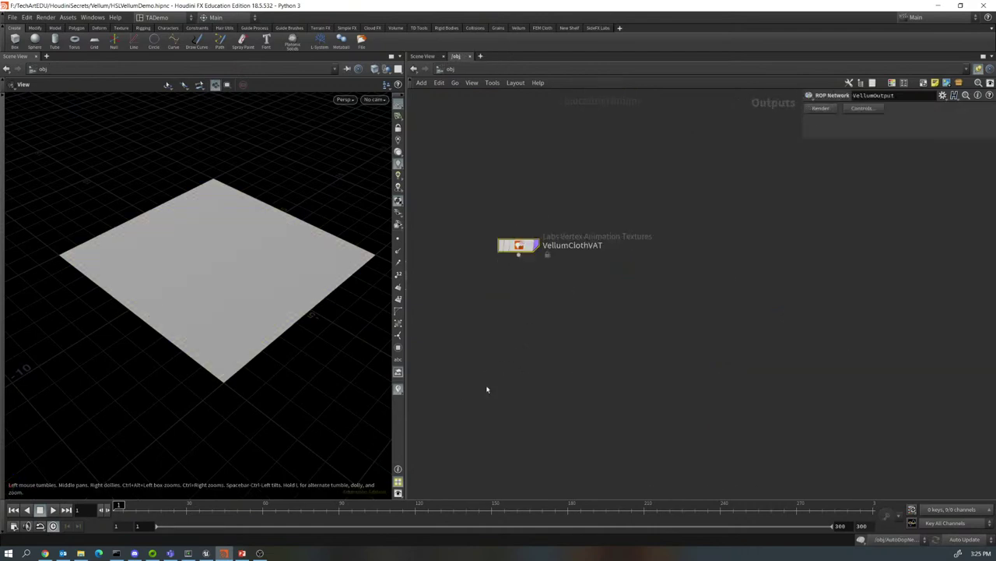
left_click(525, 245)
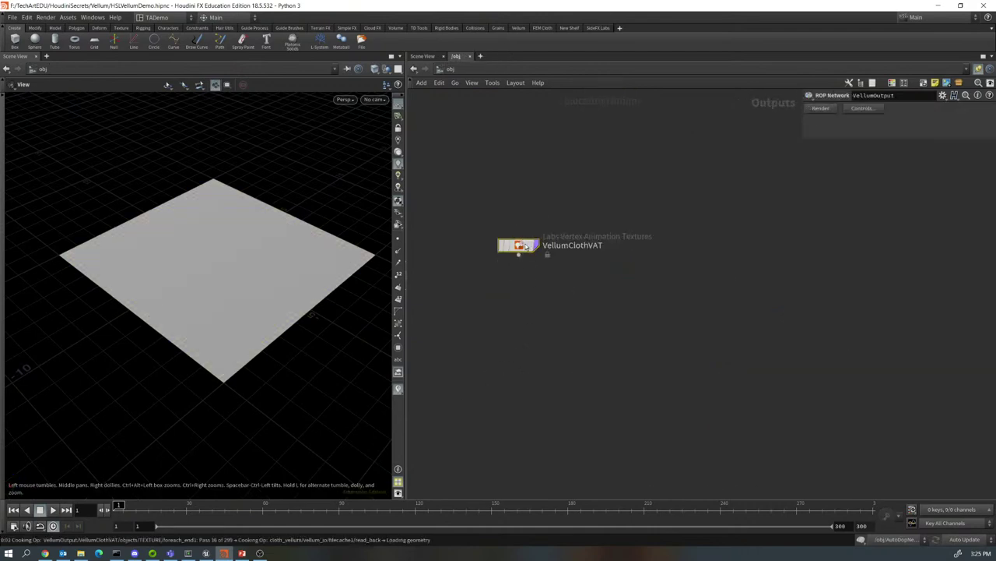
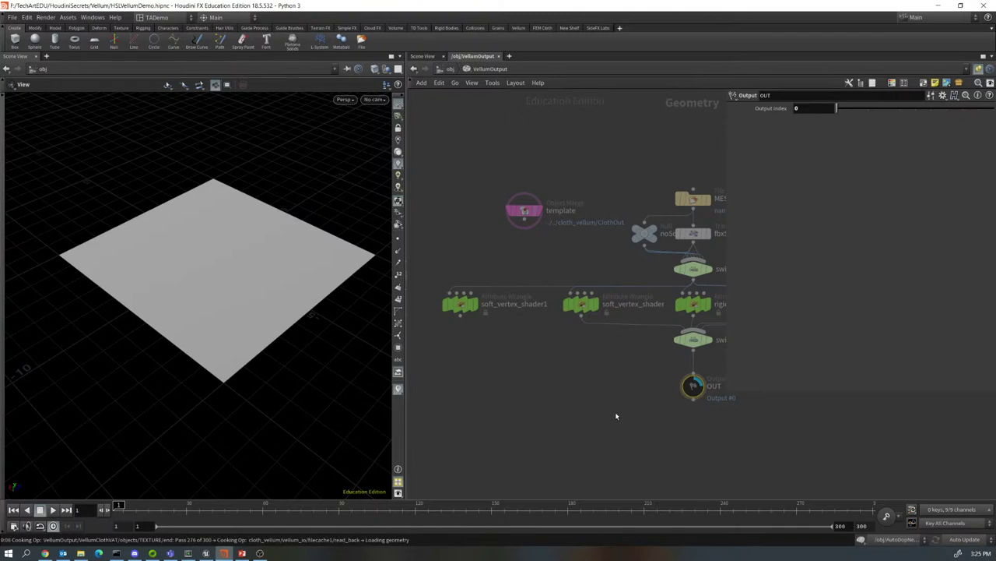
- From /obj, enter VellumOutput and render VellumClothVAT to export the cloth textures and mesh
key("u")
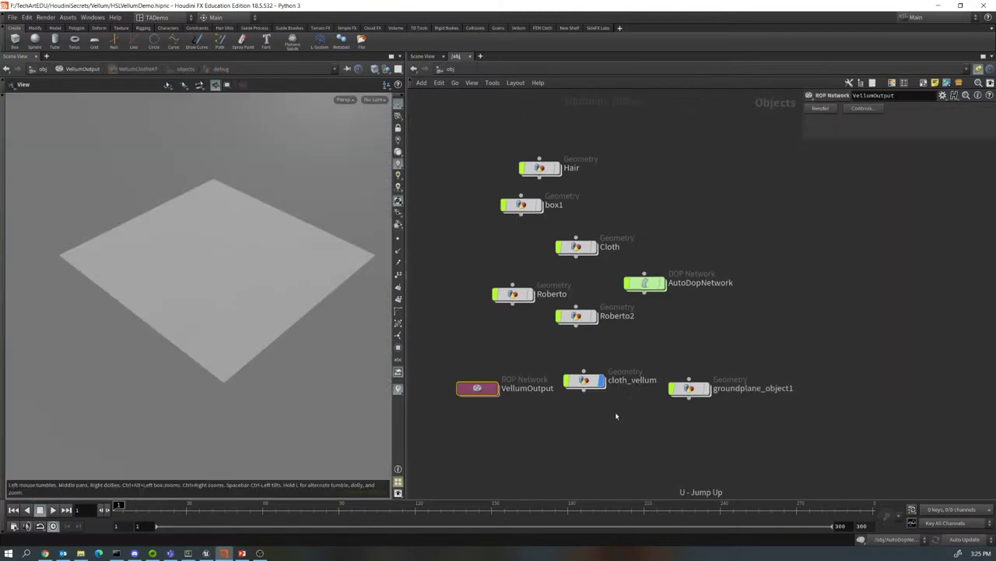
double_click(478, 388)
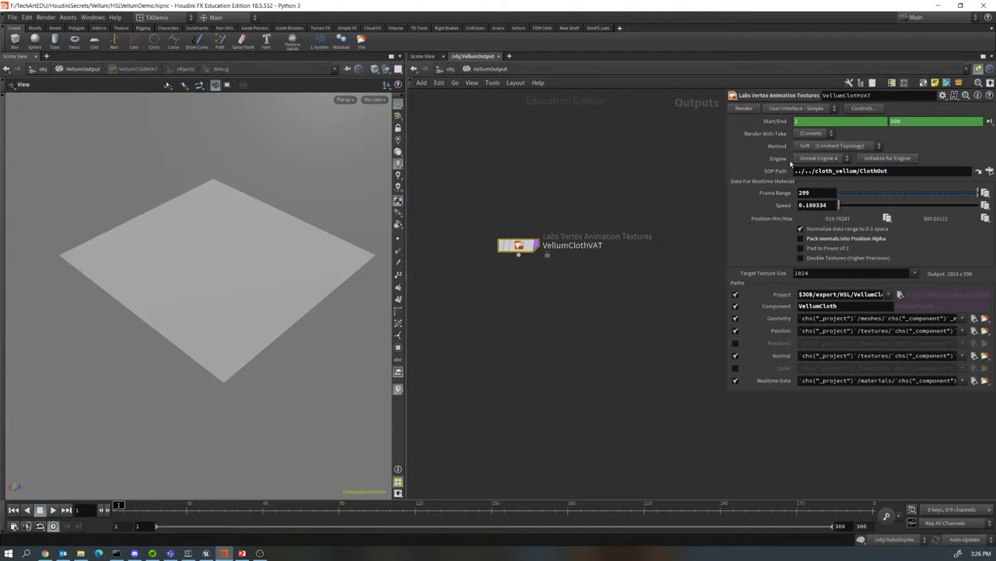
left_click(745, 109)
- In Unreal Engine, reimport VellumCloth_mesh from the Content Browser
left_click(205, 553)
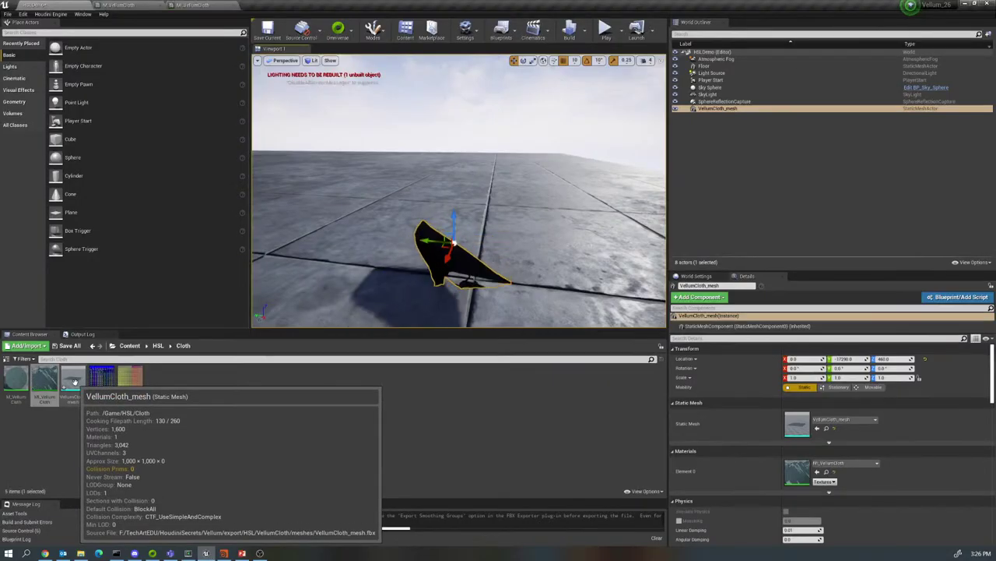
right_click(70, 379)
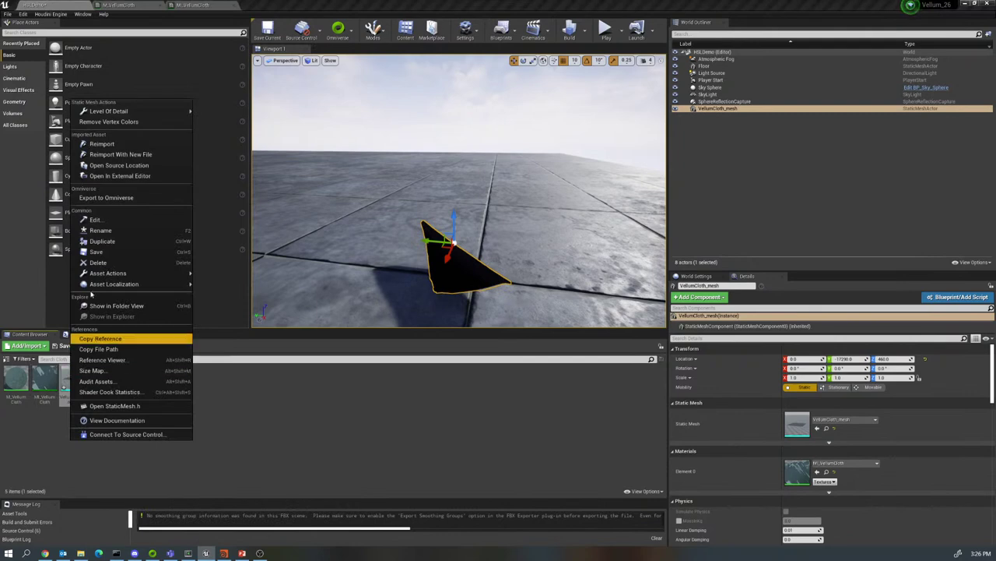
left_click(91, 145)
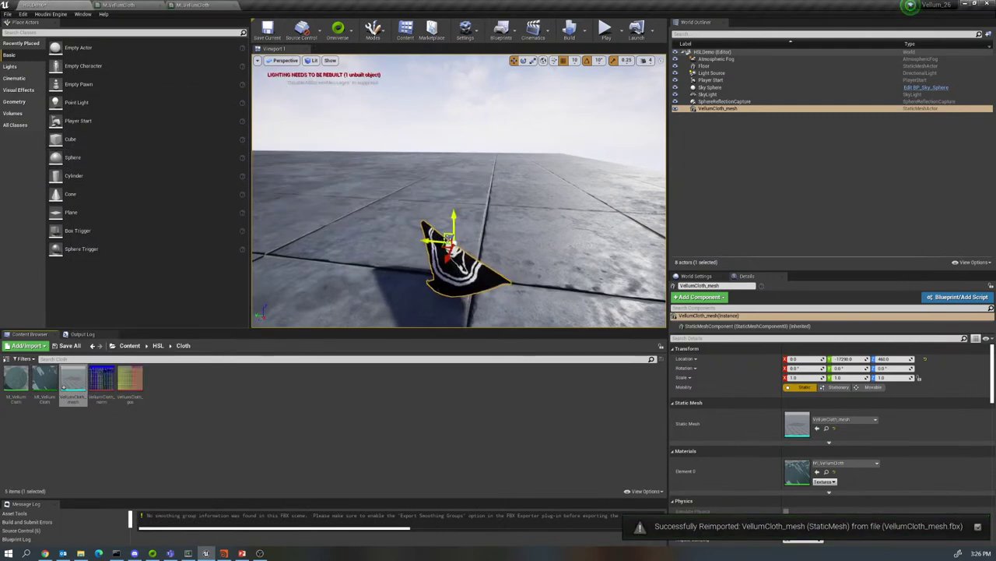
- Orbit the viewport around the cloth to check its updated animation
mouse_move(459, 194)
left_mouse_down("alt")
mouse_move(428, 187)
mouse_move(447, 193)
left_mouse_up("alt")
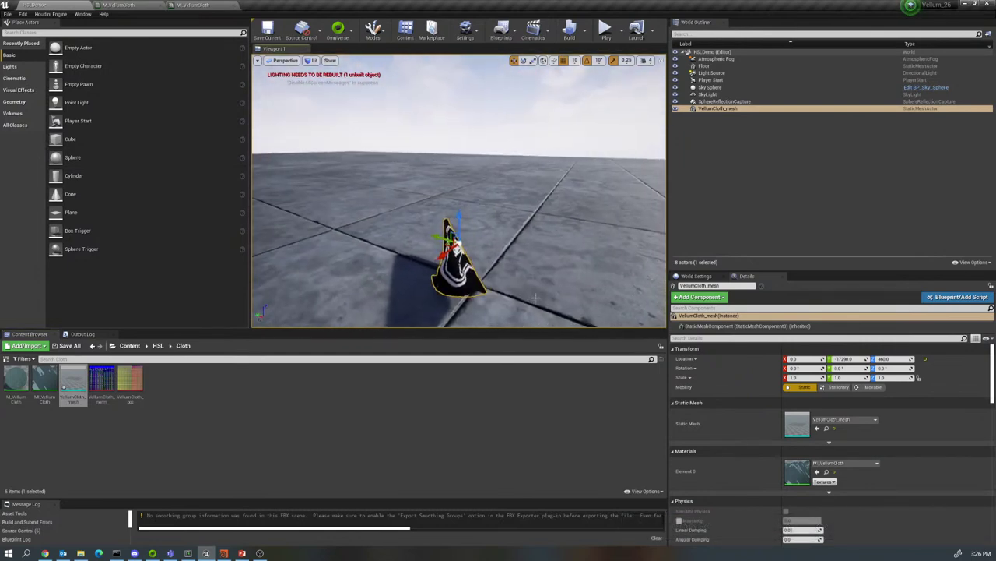
mouse_move(535, 297)
left_mouse_down("alt")
mouse_move(541, 343)
mouse_move(549, 294)
left_mouse_up("alt")
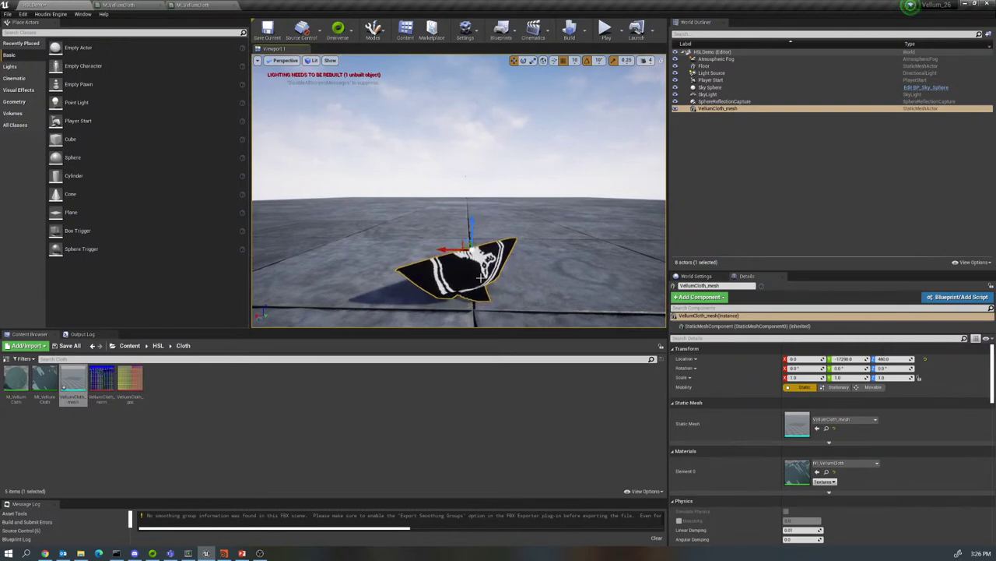
mouse_move(481, 278)
left_mouse_down("alt")
mouse_move(502, 282)
mouse_move(487, 276)
left_mouse_up("alt")
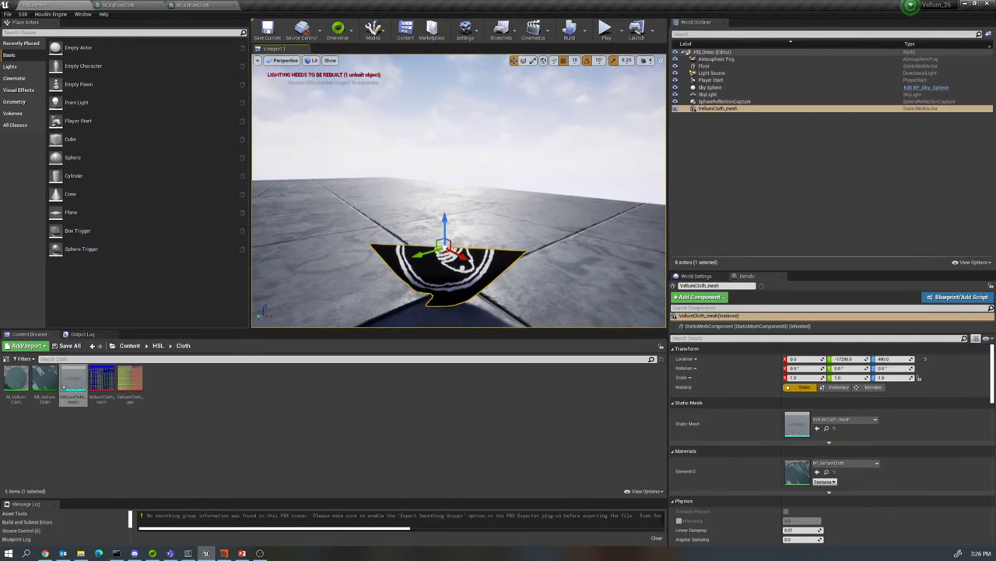
mouse_move(489, 242)
left_mouse_down("alt")
mouse_move(490, 234)
mouse_move(489, 253)
left_mouse_up("alt")
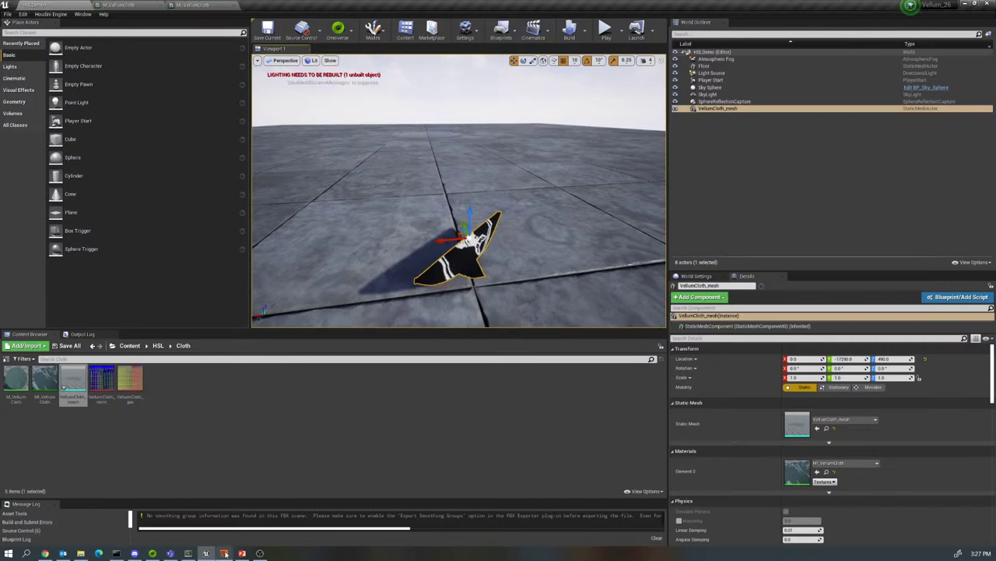
mouse_move(224, 552)
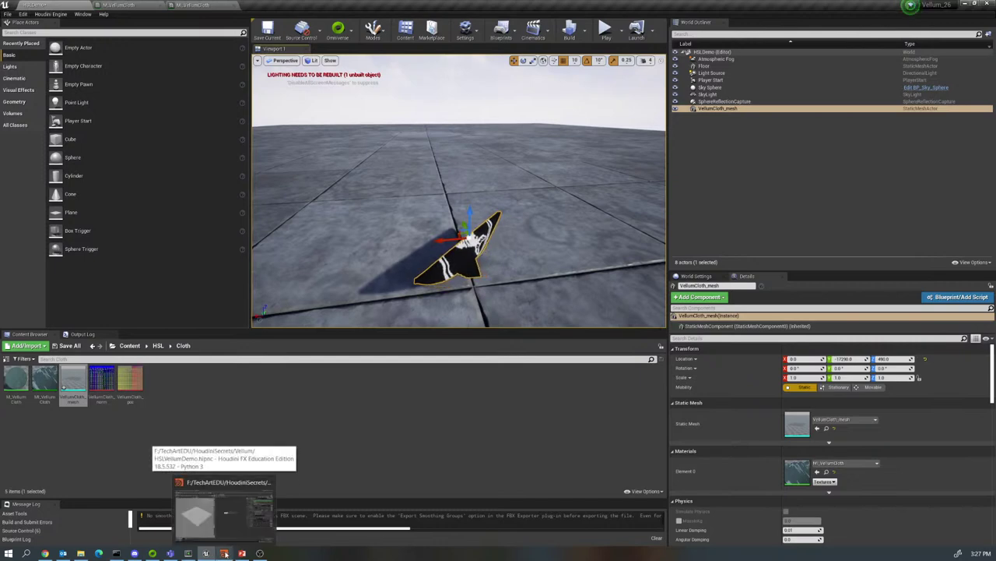
- Back in Houdini, enter cloth_vellum and move the cloth branch nodes out of the way
left_click(224, 553)
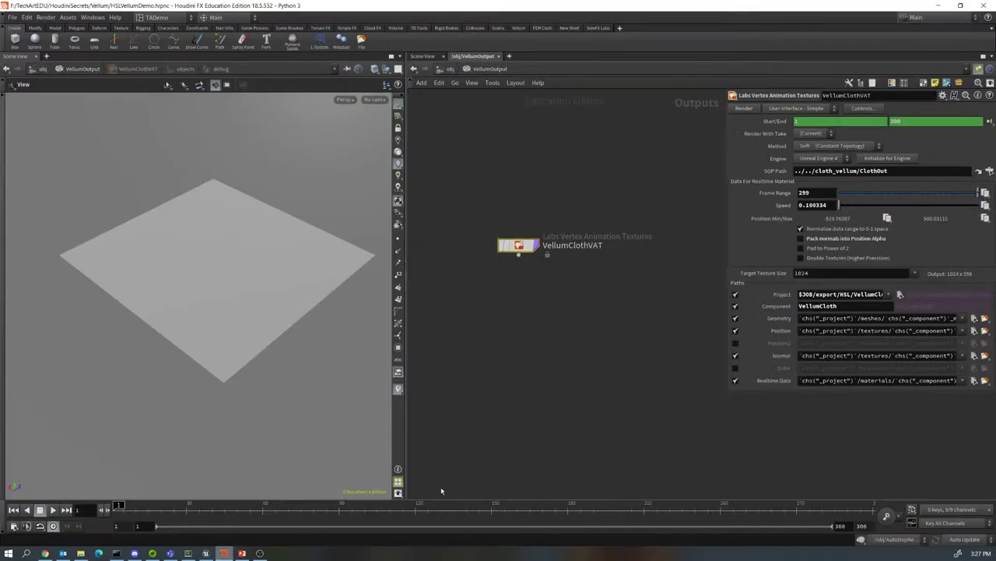
key("u")
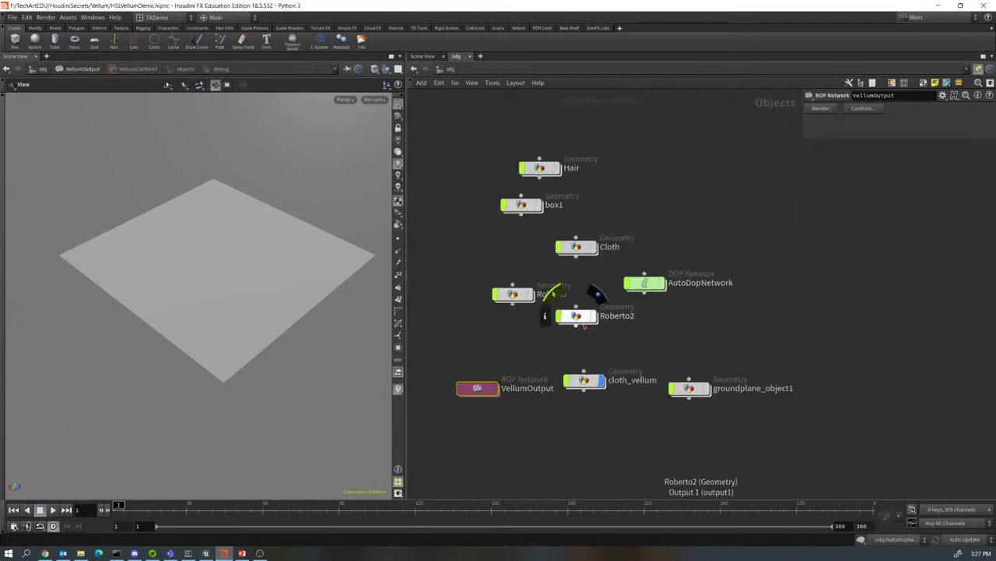
double_click(589, 381)
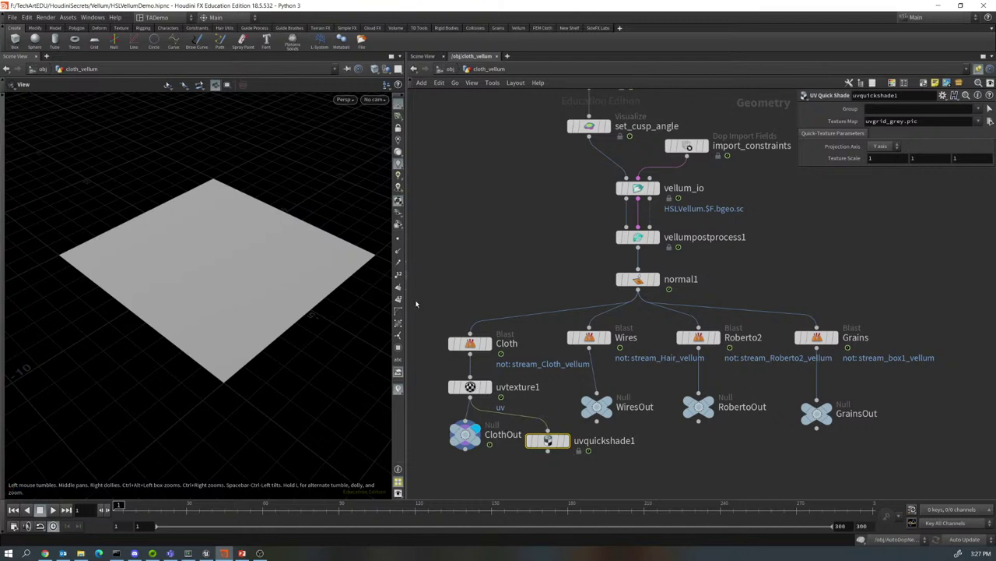
left_click_drag(416, 303, 571, 481)
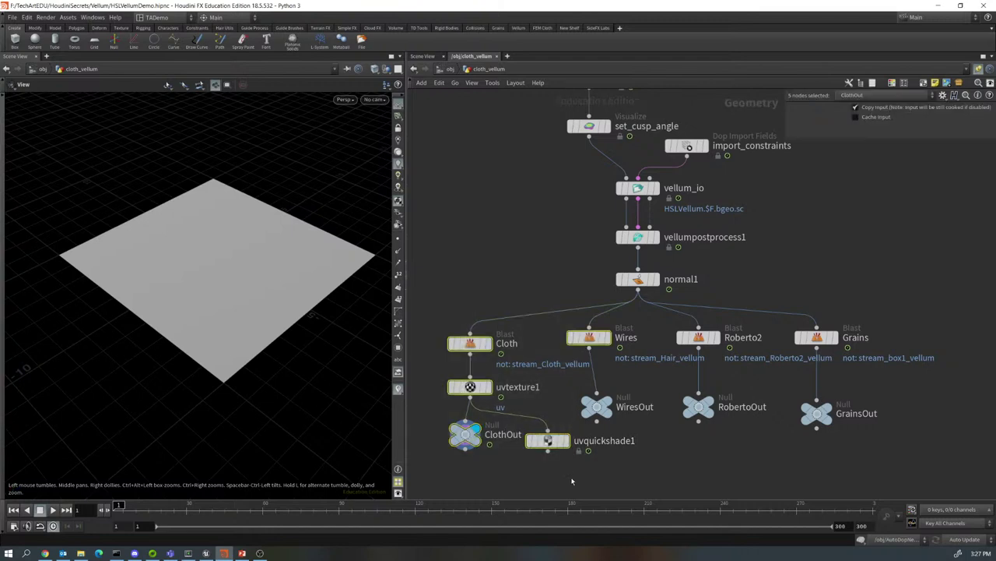
left_click_drag(467, 343, 571, 488)
left_click(443, 327)
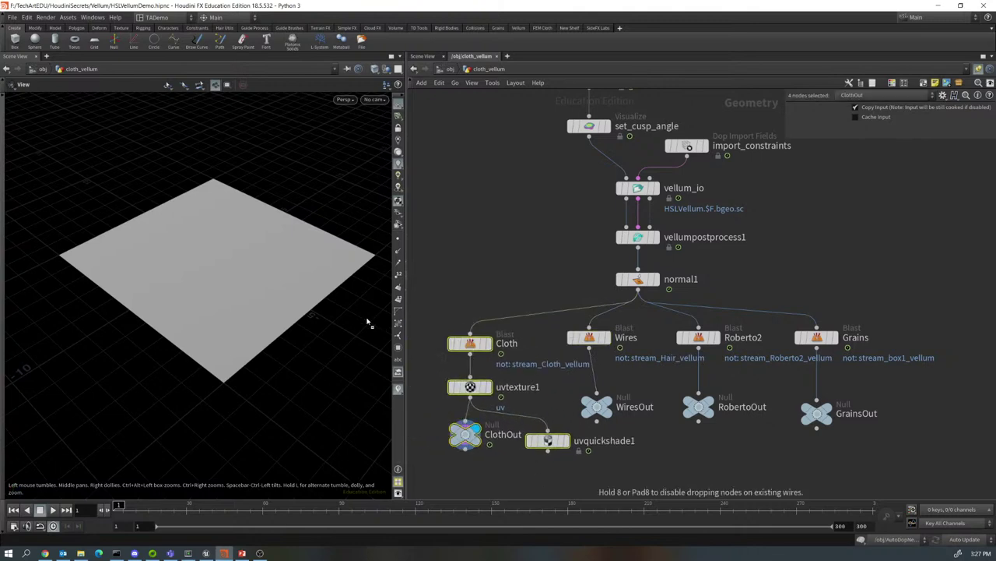
left_click_drag(468, 344, 434, 269)
- Place WiresOut below Wires and set the display flag on Wires
mouse_move(634, 408)
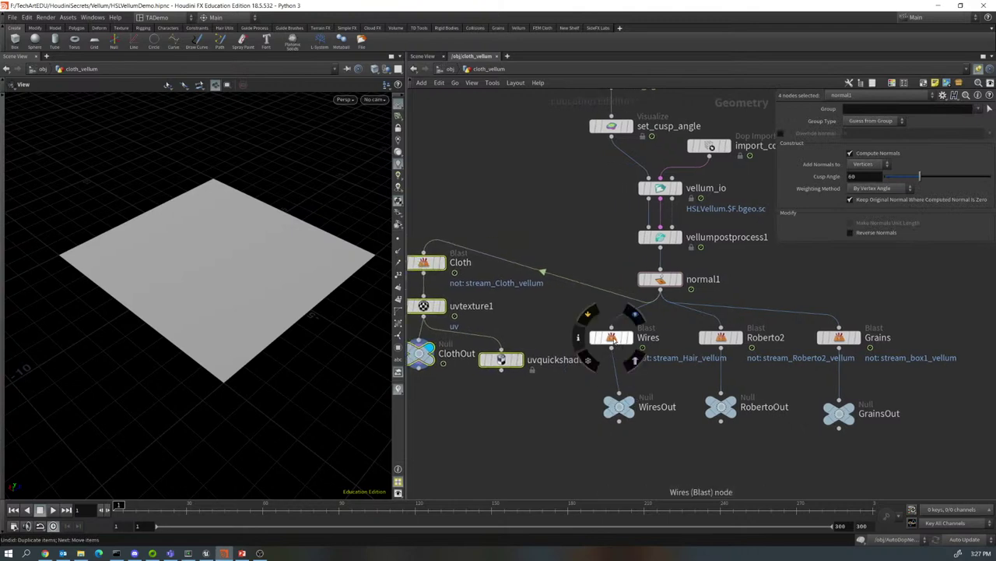
left_click_drag(612, 339, 619, 345)
left_click_drag(623, 412, 615, 479)
left_click_drag(622, 345, 612, 413)
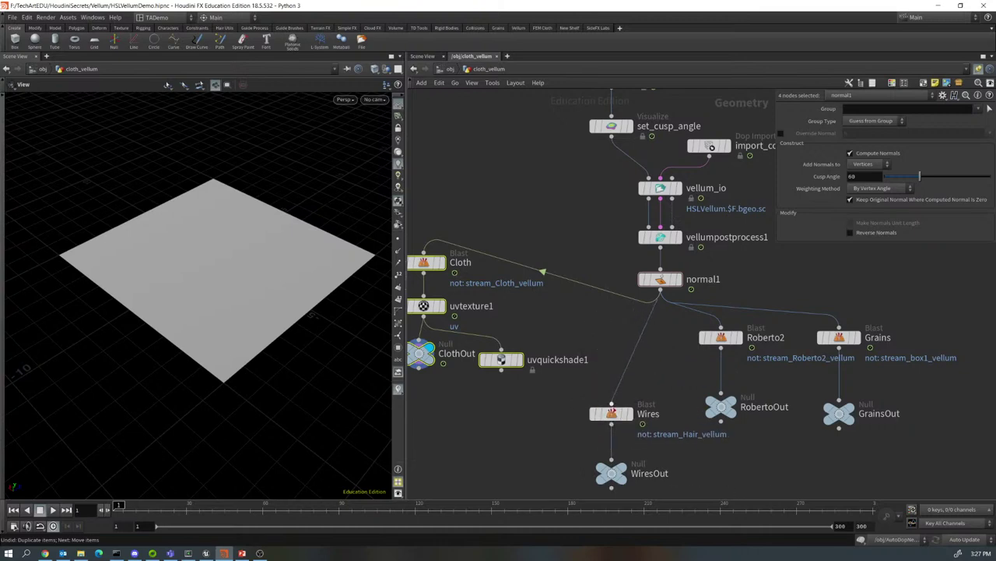
left_click(632, 413)
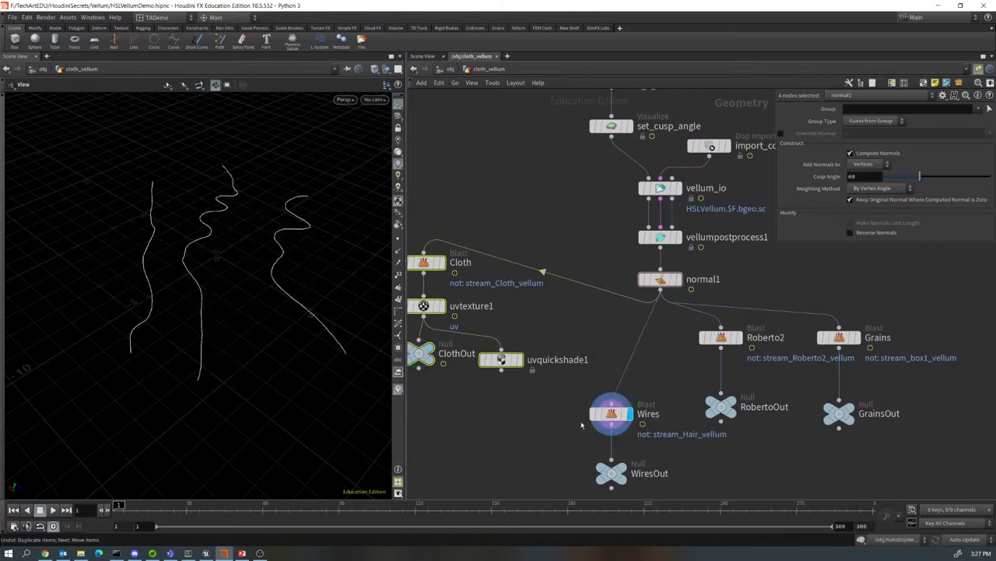
- Check the Wires node info, move WiresOut lower, and pull a connection from Wires
left_click(580, 414)
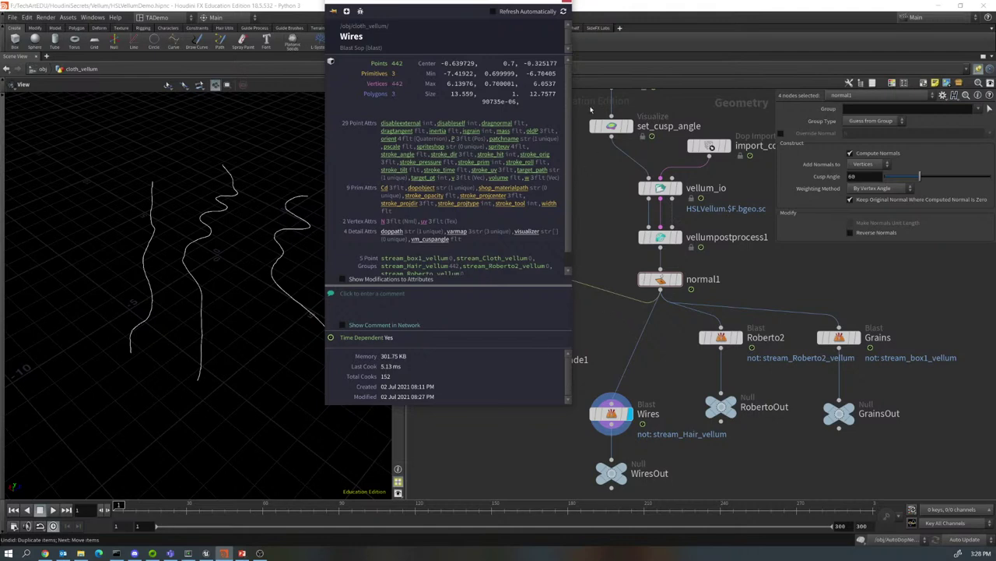
left_click(599, 216)
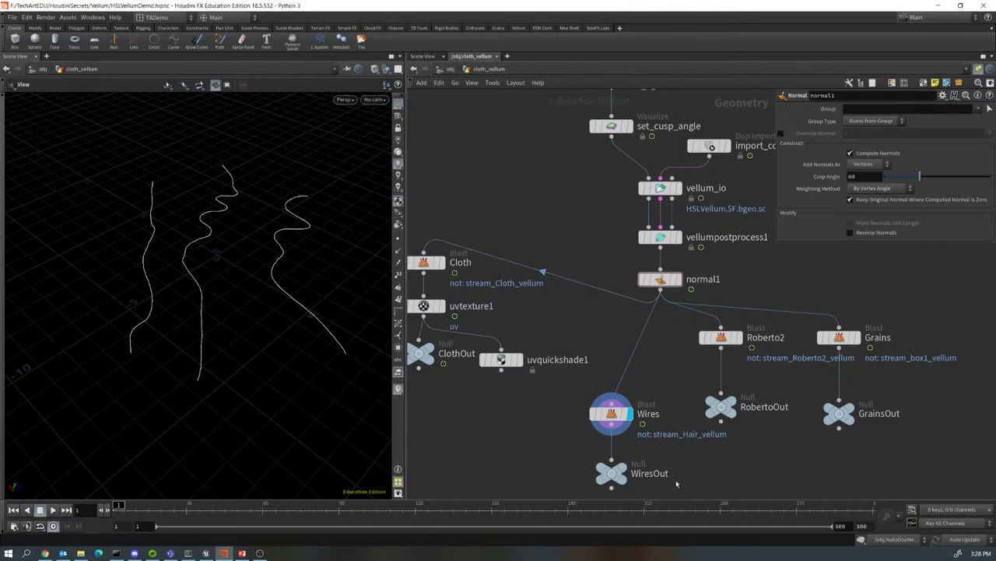
middle_click_drag(697, 479, 668, 390)
left_click_drag(583, 383, 584, 449)
left_click_drag(584, 344, 615, 369)
- Add a Wireframe node, wire1, and insert it between Wires and WiresOut
key("Tab")
type("wir")
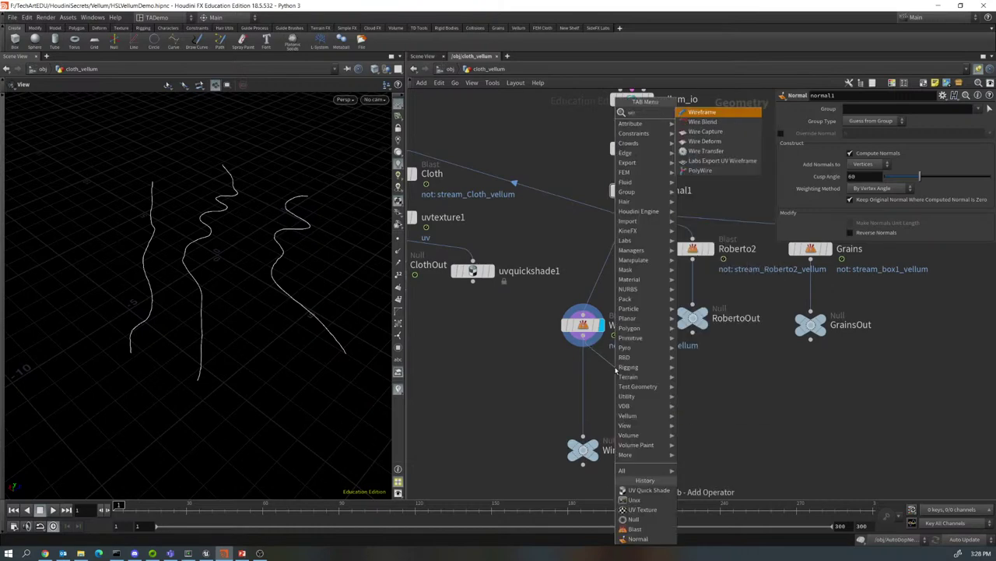
type("e")
key("Return")
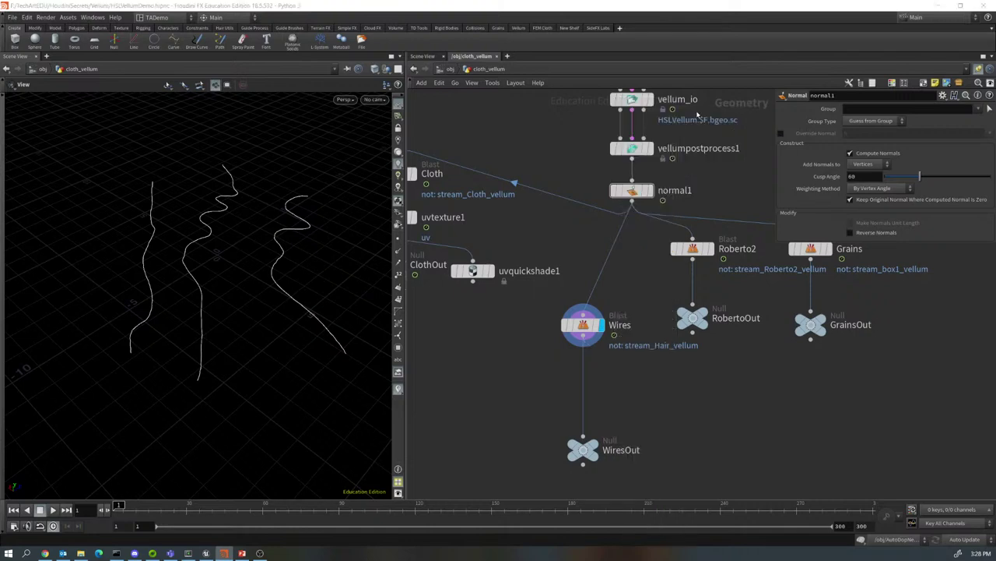
left_click_drag(623, 374, 591, 379)
left_click(601, 376)
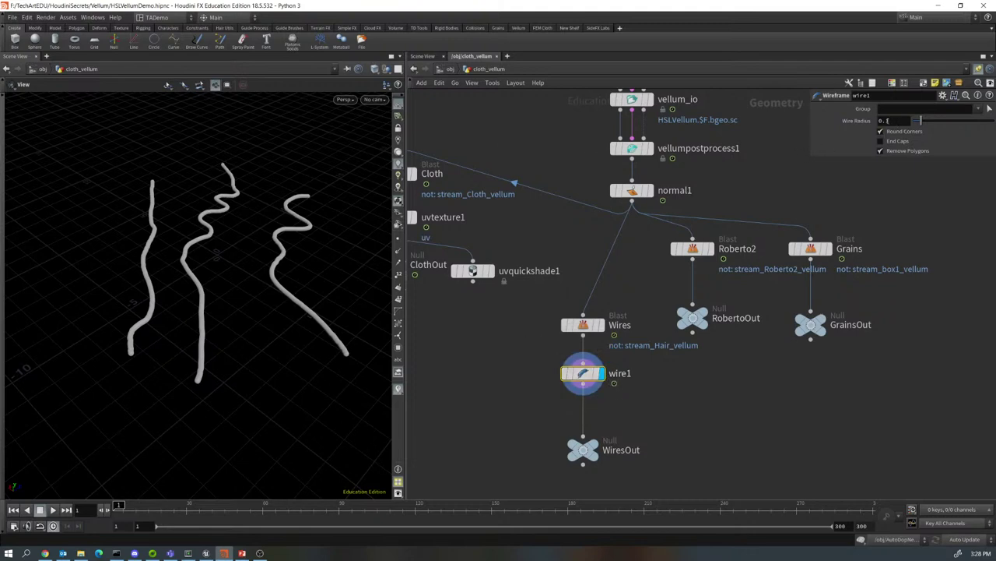
- Set wire1's Wire Radius to 0.05
left_click(904, 120)
type("0.5")
key("Return")
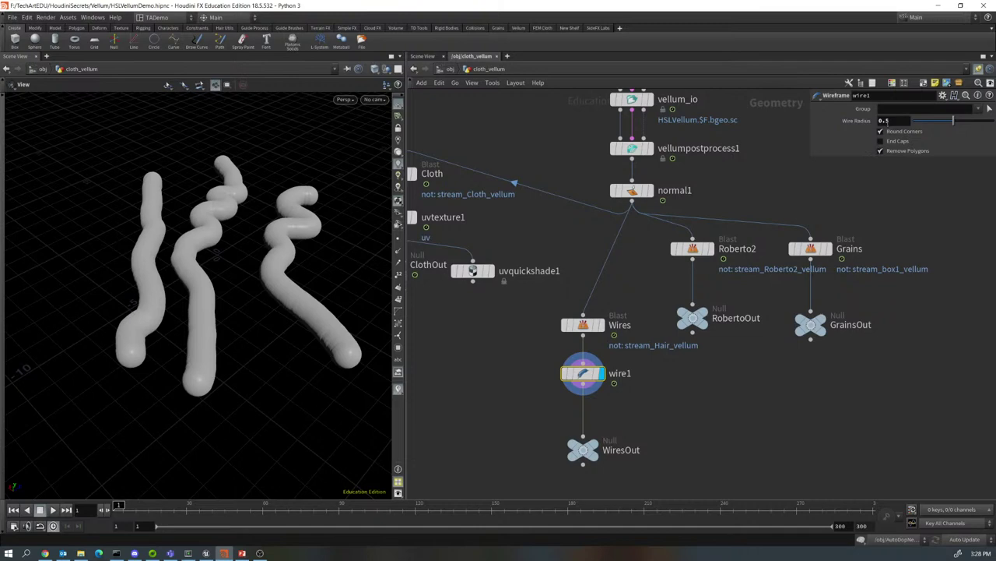
left_click(883, 121)
type("0.05")
key("Return")
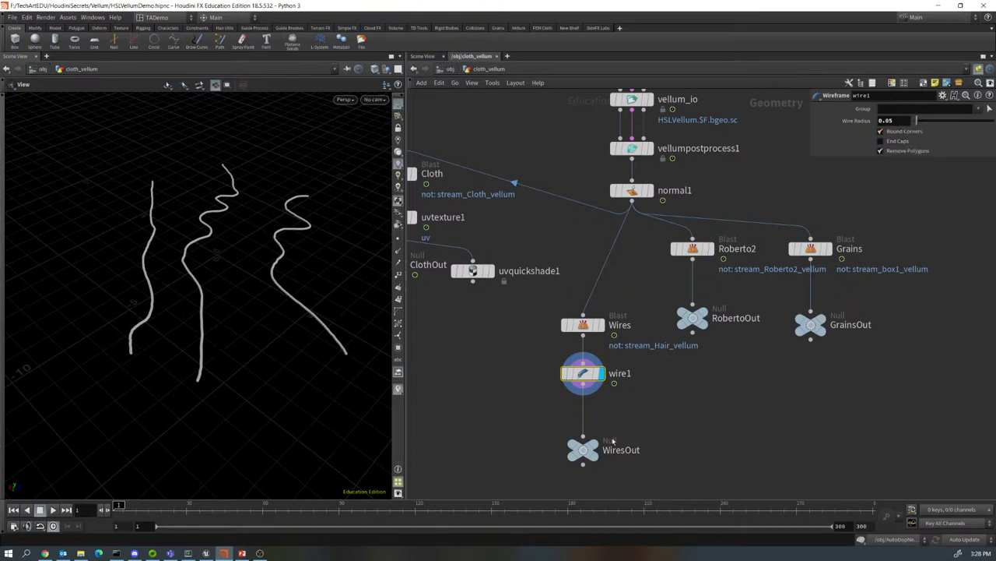
- Lower WiresOut and start a Color node search from wire1's output
left_click_drag(586, 450, 585, 470)
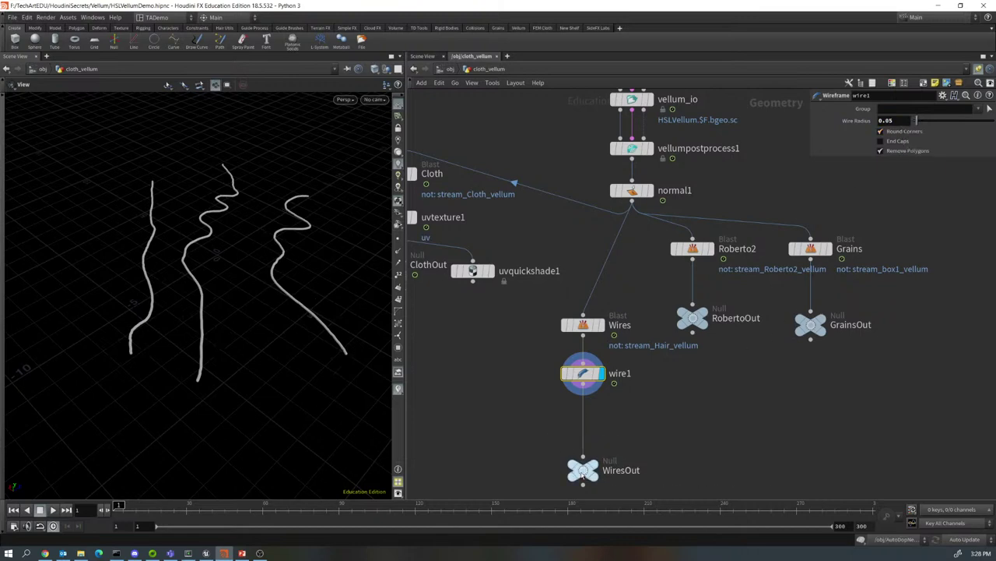
left_click(595, 389)
key("Tab")
type("color")
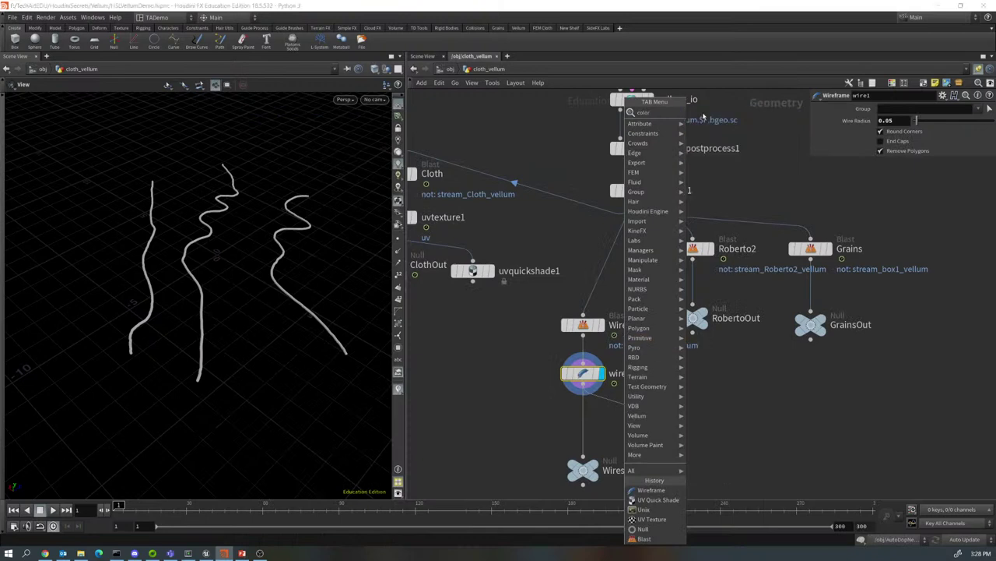
- Insert color1 between wire1 and WiresOut, using primitive class and orange FF7F00
left_click(704, 112)
left_click(623, 421)
left_click_drag(623, 421, 586, 422)
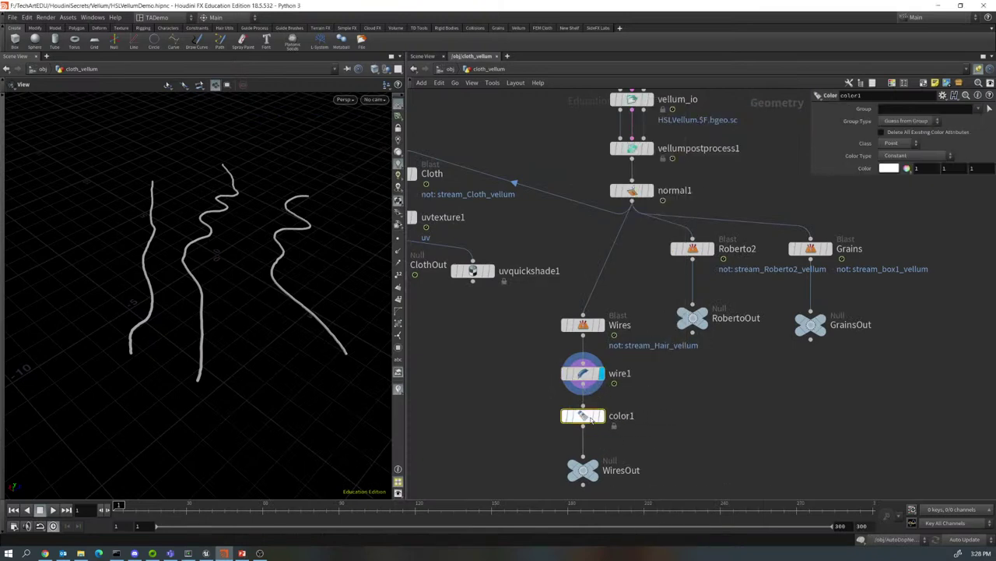
left_click(917, 143)
left_click(891, 157)
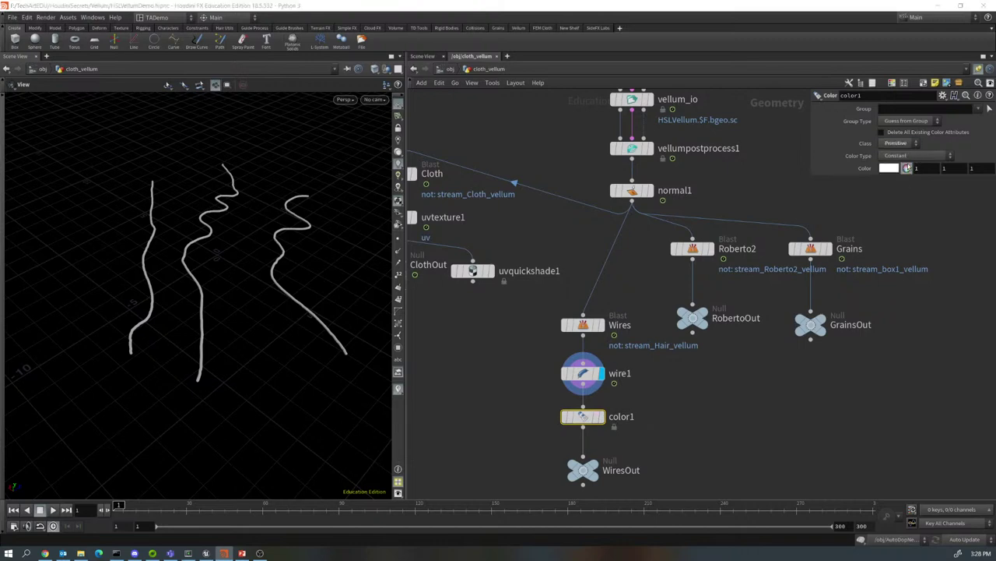
left_click(889, 168)
left_click(828, 100)
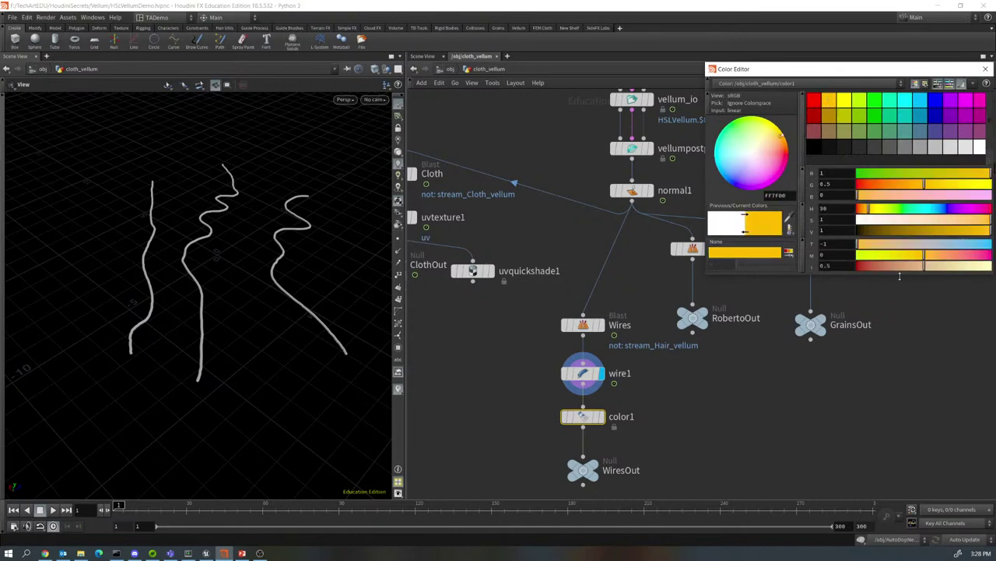
- Display color1, move color1 and WiresOut down, and inspect wire1's info
left_click(600, 417)
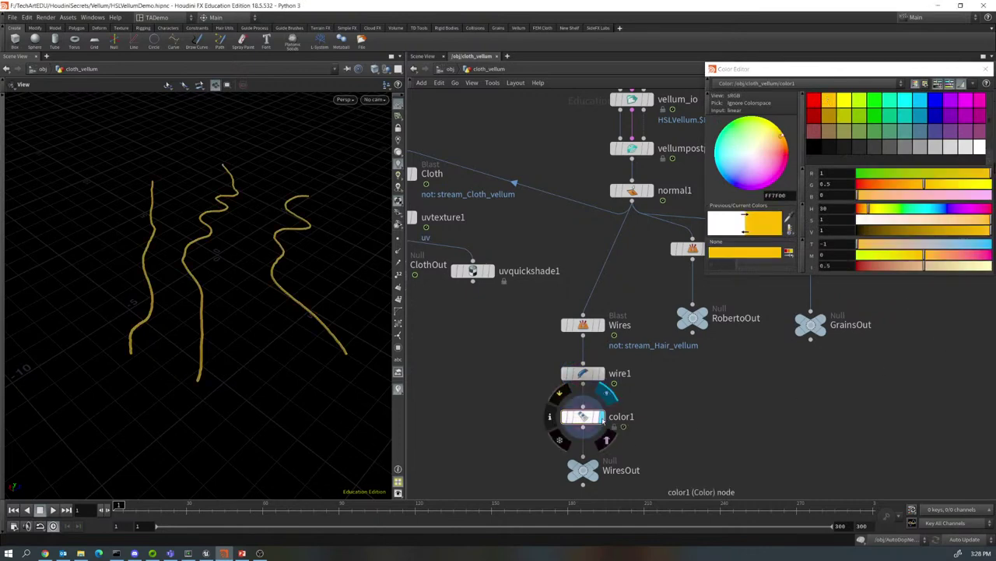
middle_click_drag(674, 399, 648, 284)
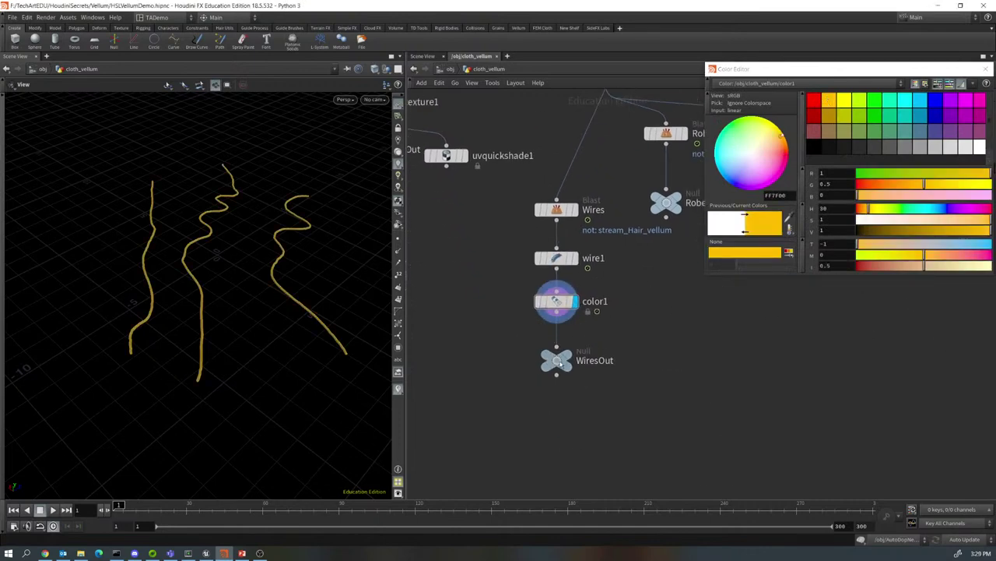
left_click_drag(557, 355, 558, 401)
left_click_drag(562, 302, 562, 337)
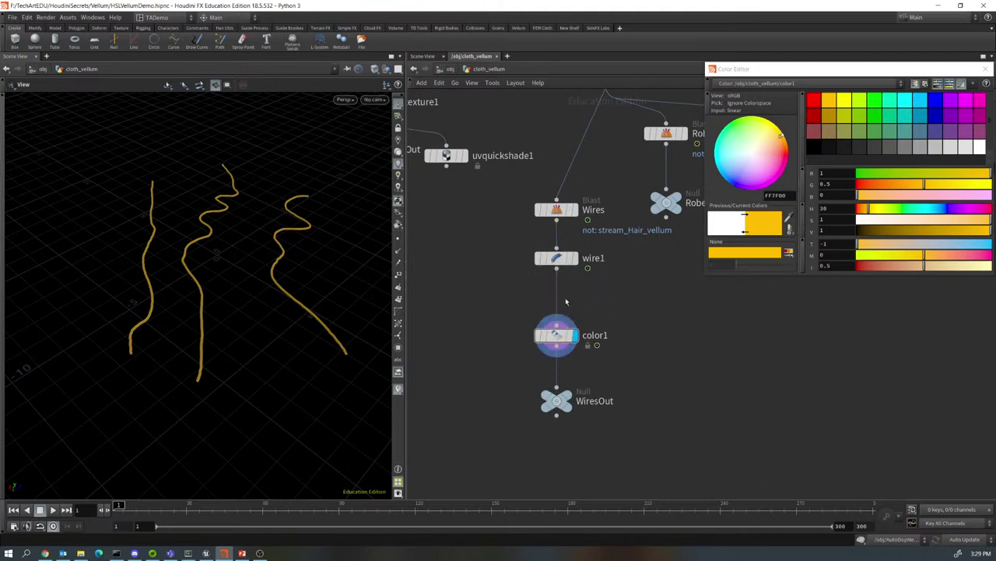
left_click(524, 259)
mouse_move(562, 340)
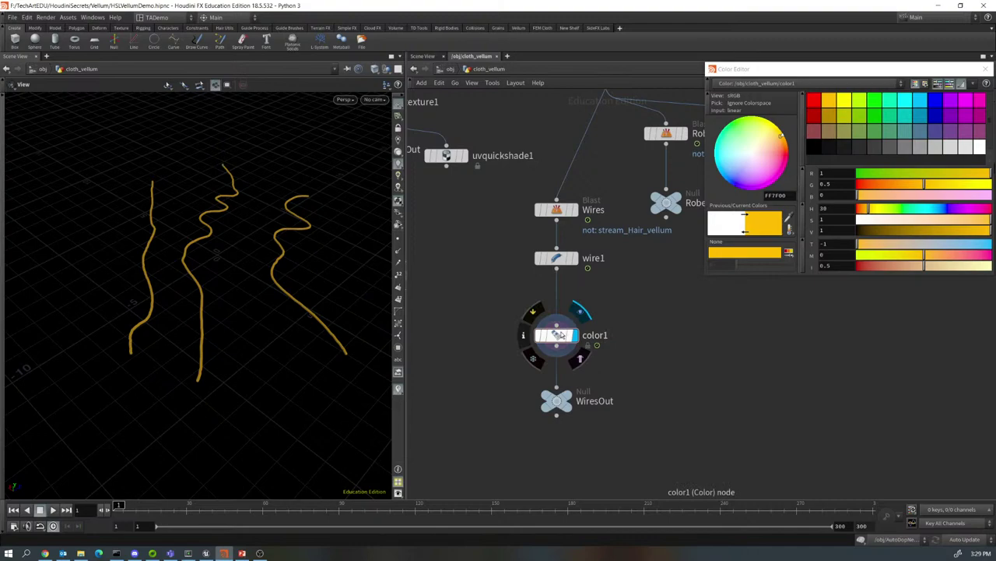
- Add a Convert node from a connection pulled off wire1's output
left_click_drag(556, 270, 575, 283)
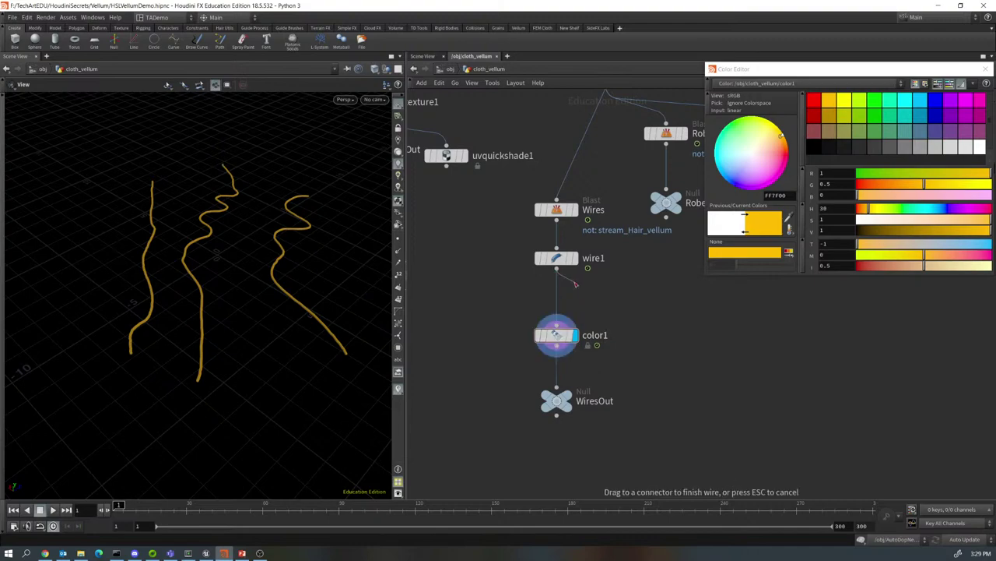
key("Tab")
type("con")
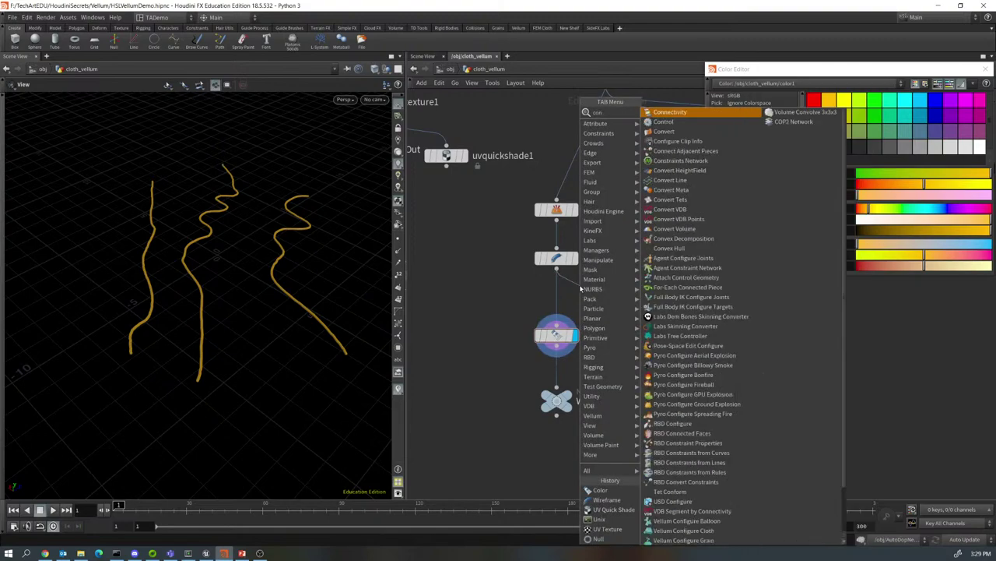
type("ve")
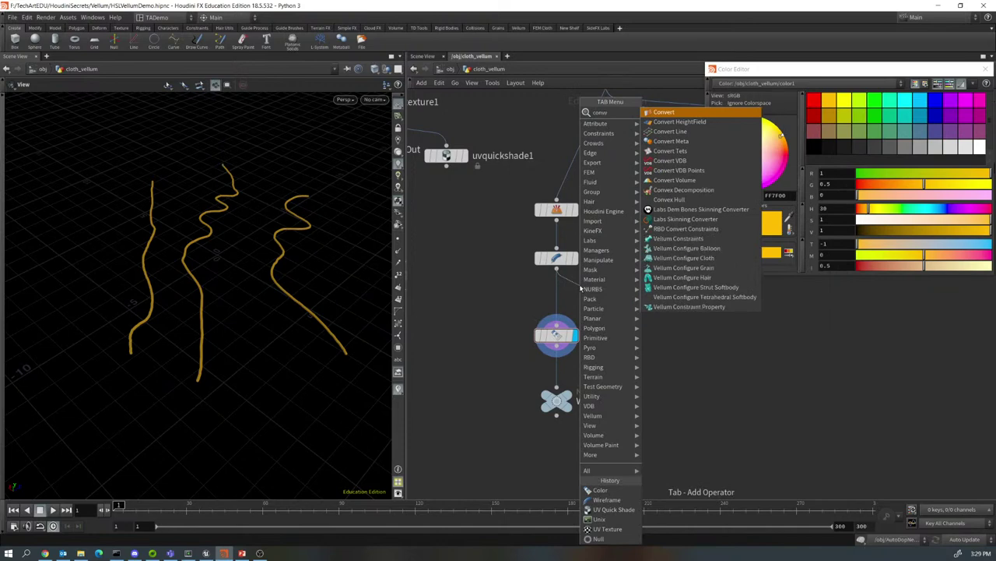
key("Down")
key("Up")
key("Return")
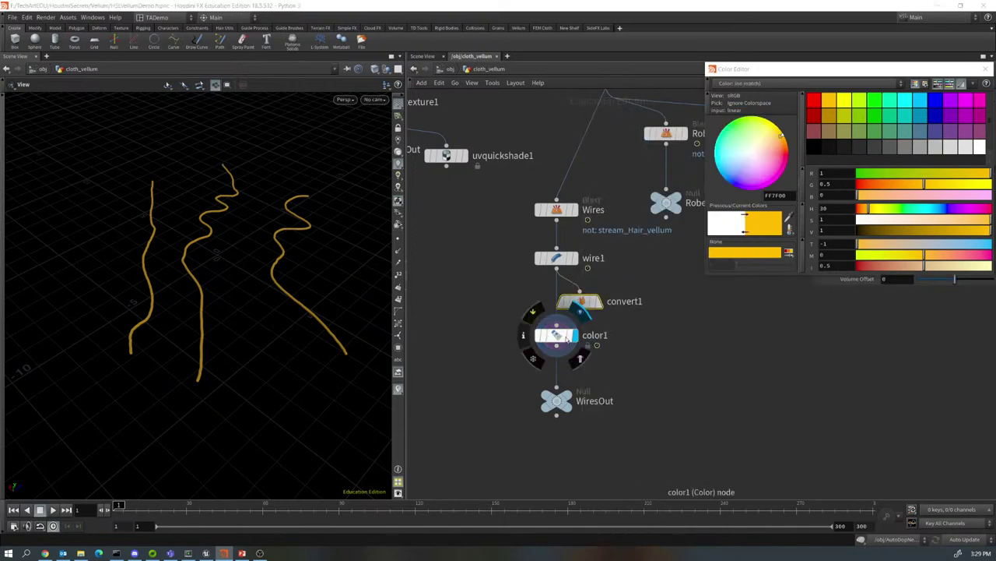
left_click(565, 301)
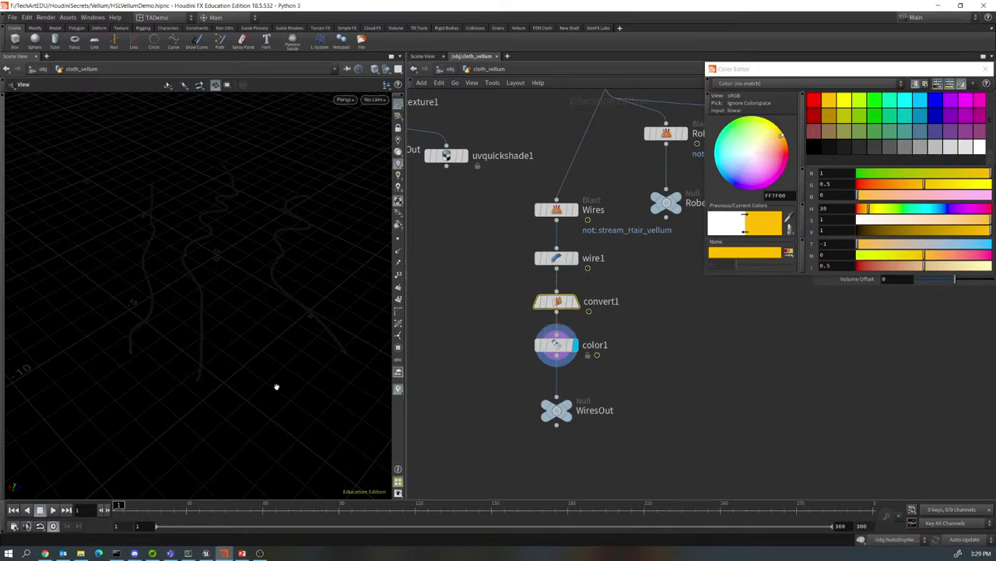
- Move convert1 between color1 and WiresOut and display its output
mouse_move(277, 389)
left_mouse_down("alt")
mouse_move(289, 380)
mouse_move(280, 367)
mouse_move(273, 387)
left_mouse_up("alt")
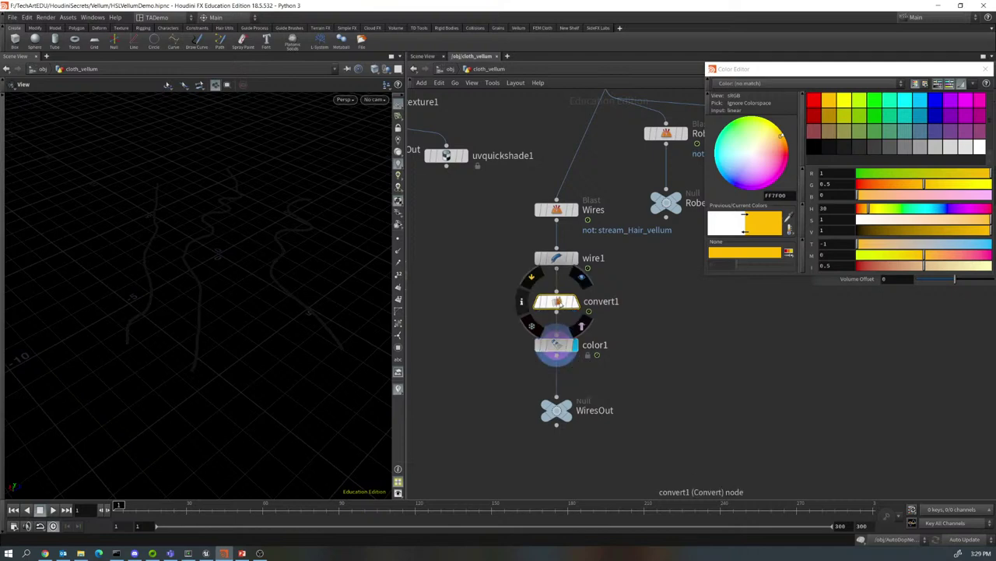
left_click_drag(555, 302, 737, 345)
left_click_drag(556, 345, 556, 298)
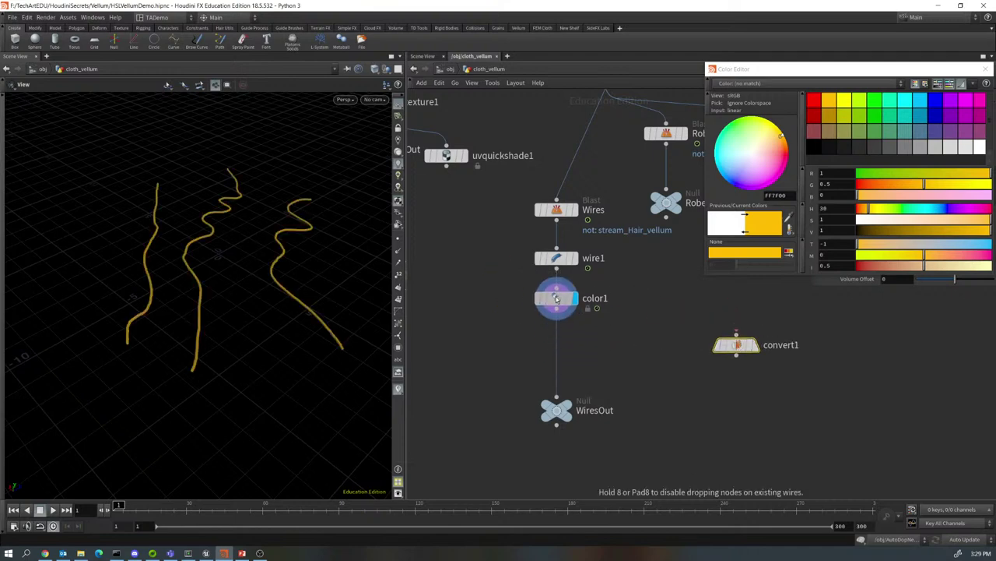
left_click_drag(736, 345, 557, 347)
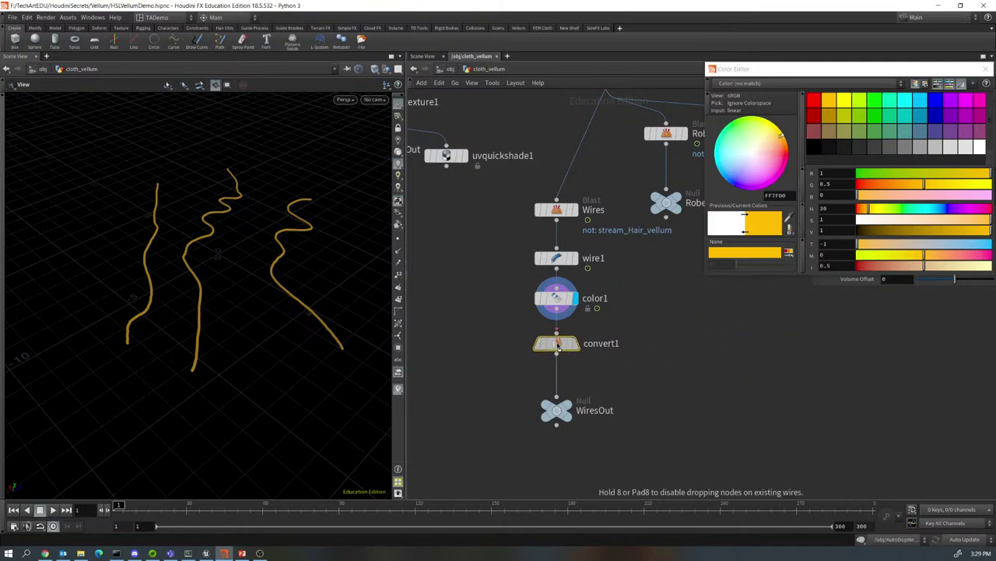
left_click(576, 343)
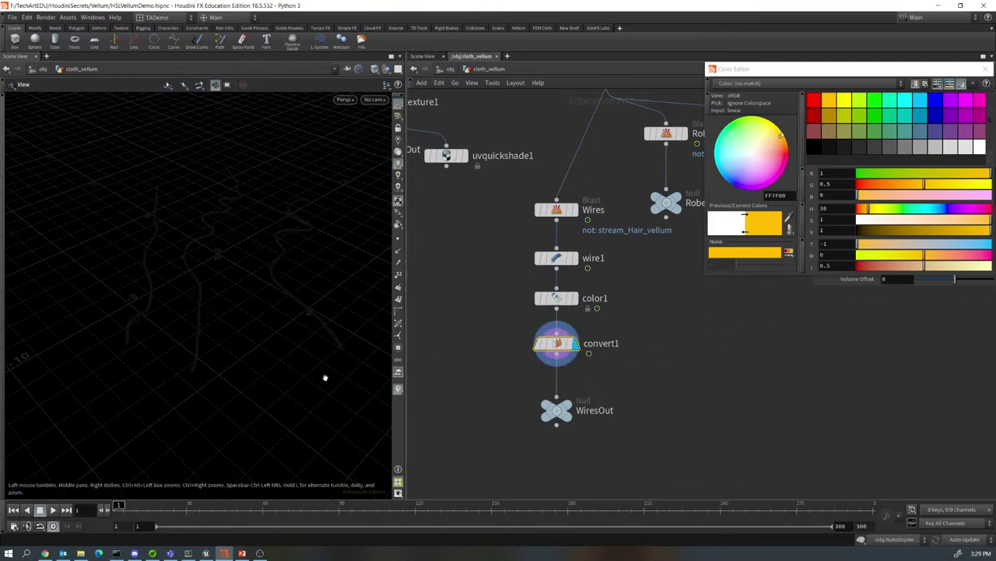
- Check the Wires node info and play the wire simulation
left_click_drag(309, 378, 311, 368)
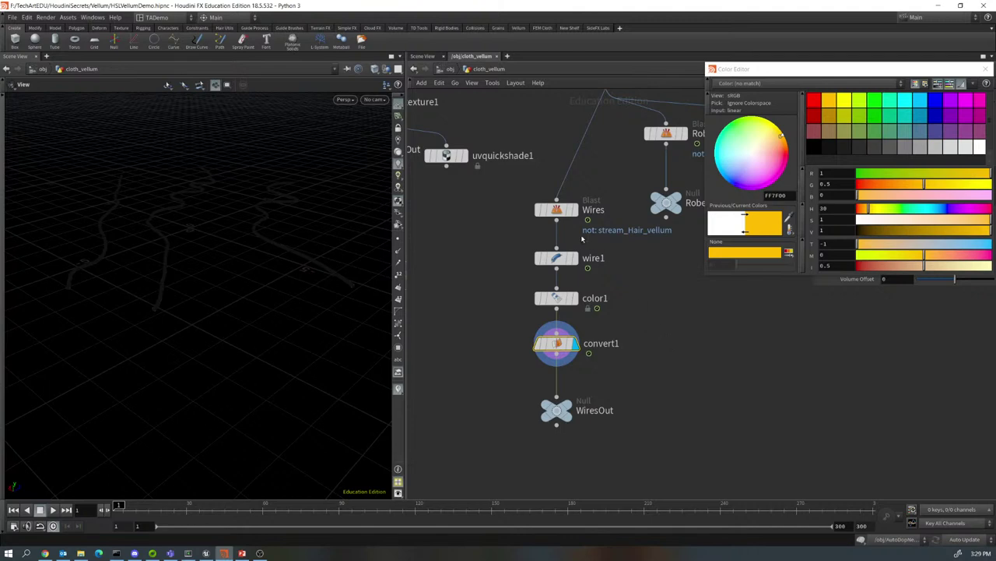
left_click(521, 207)
left_click(53, 509)
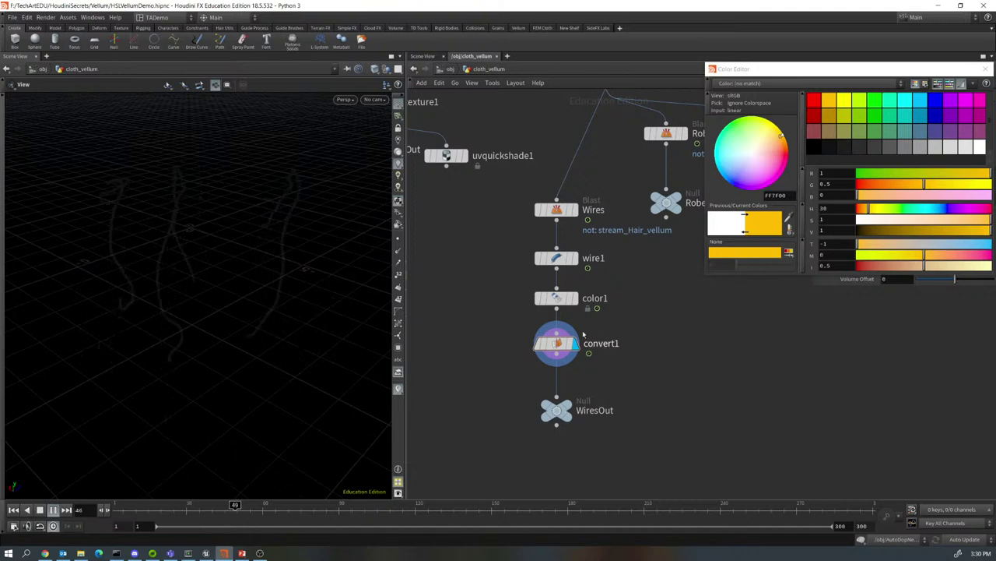
- Bypass color1, stop playback, and rewind to frame 1
mouse_move(557, 298)
key("q")
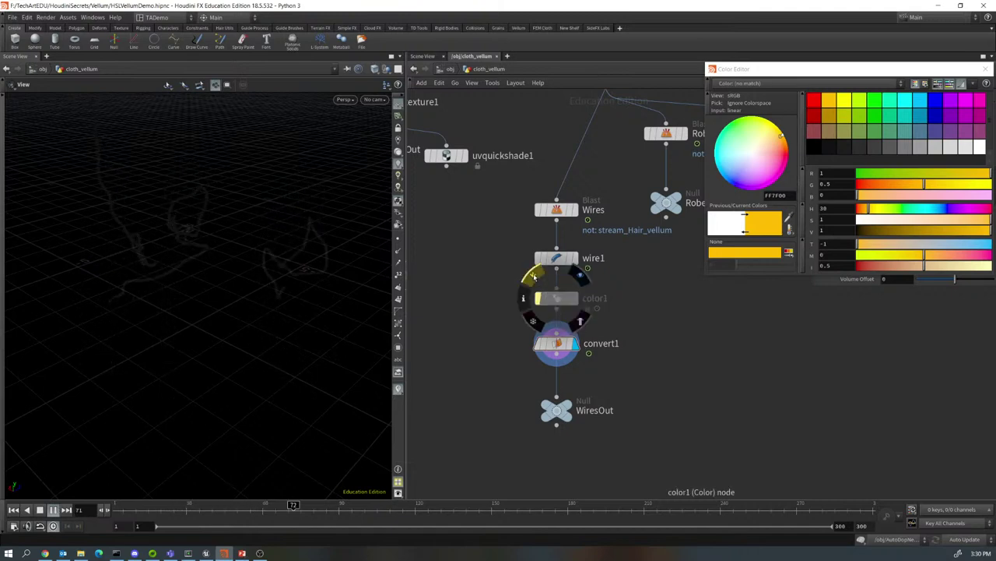
left_click(39, 510)
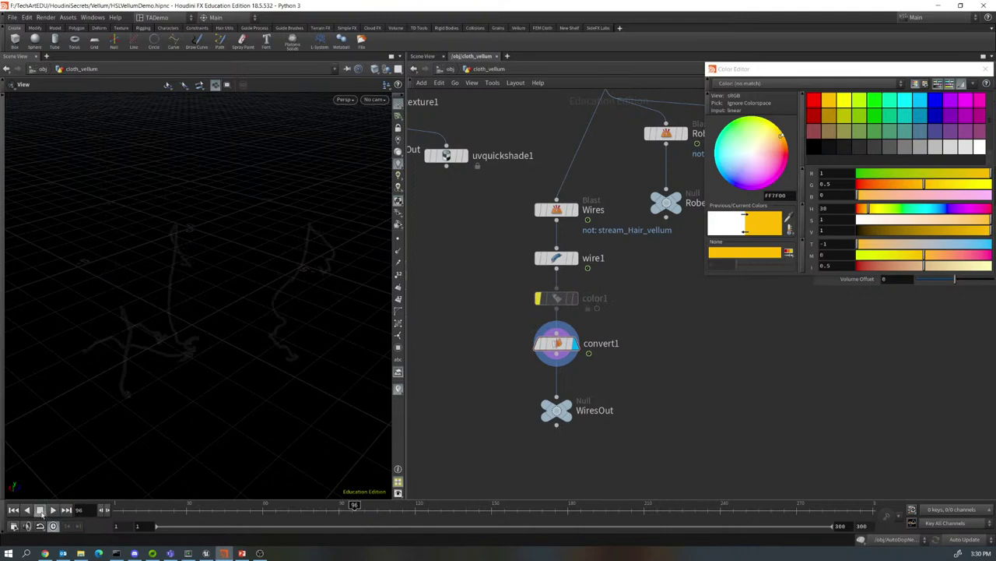
left_click(14, 509)
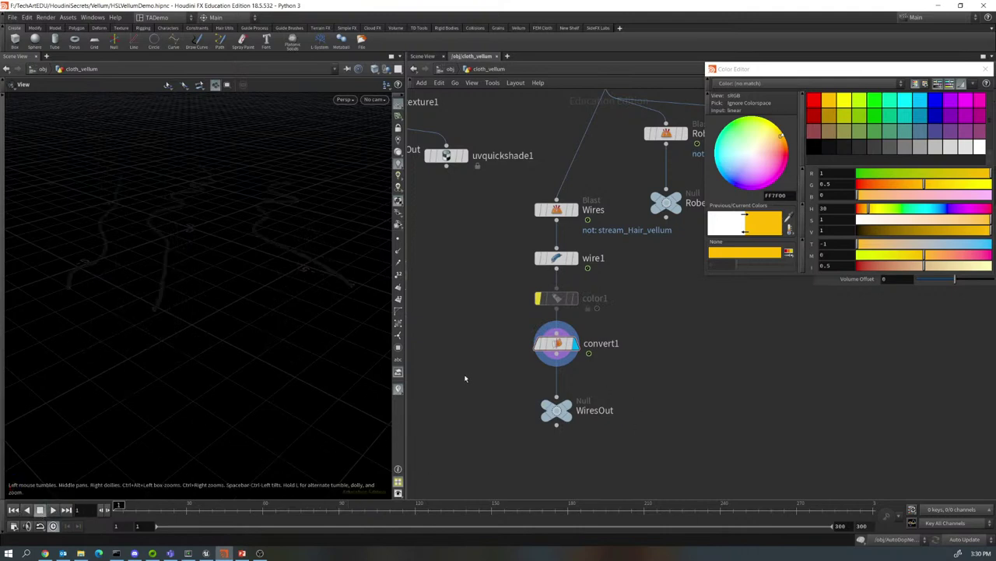
- Set the viewport background color scheme to Light
left_click(397, 492)
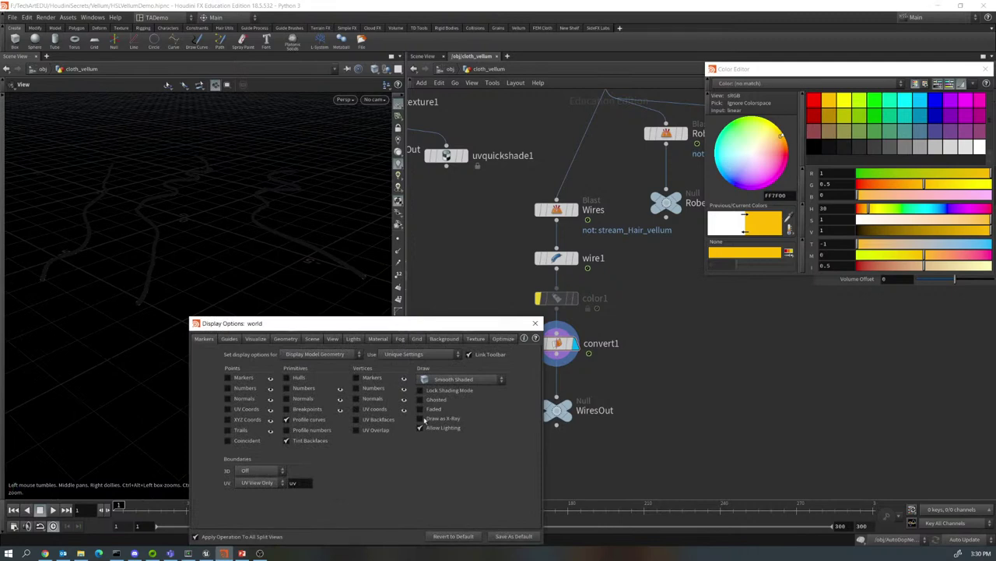
left_click(441, 339)
left_click(275, 354)
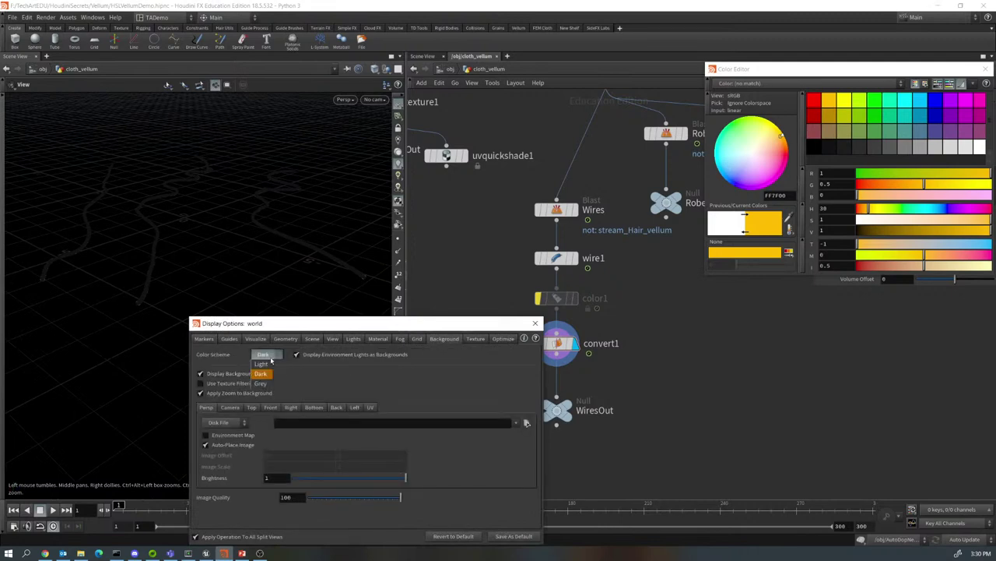
left_click(264, 366)
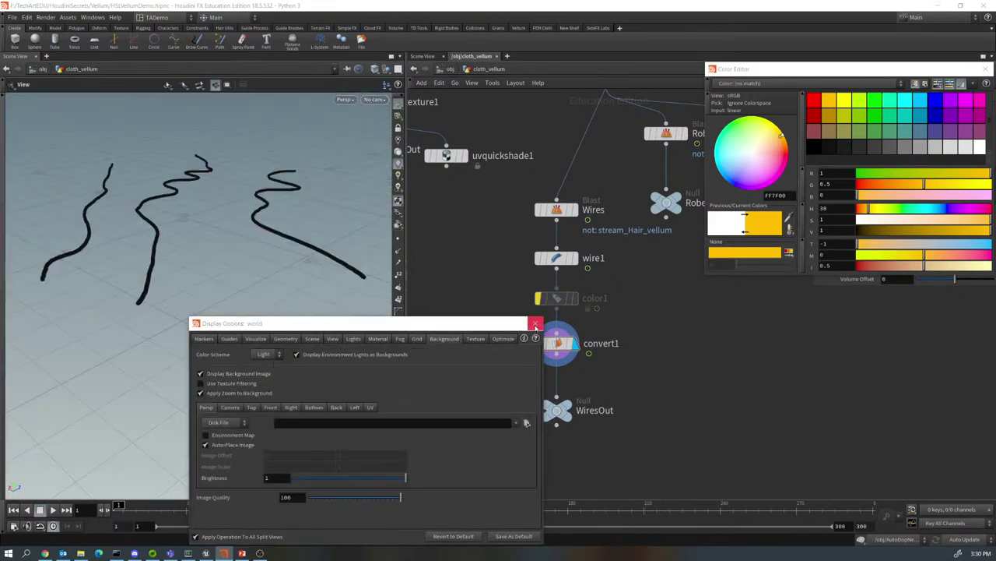
left_click(536, 322)
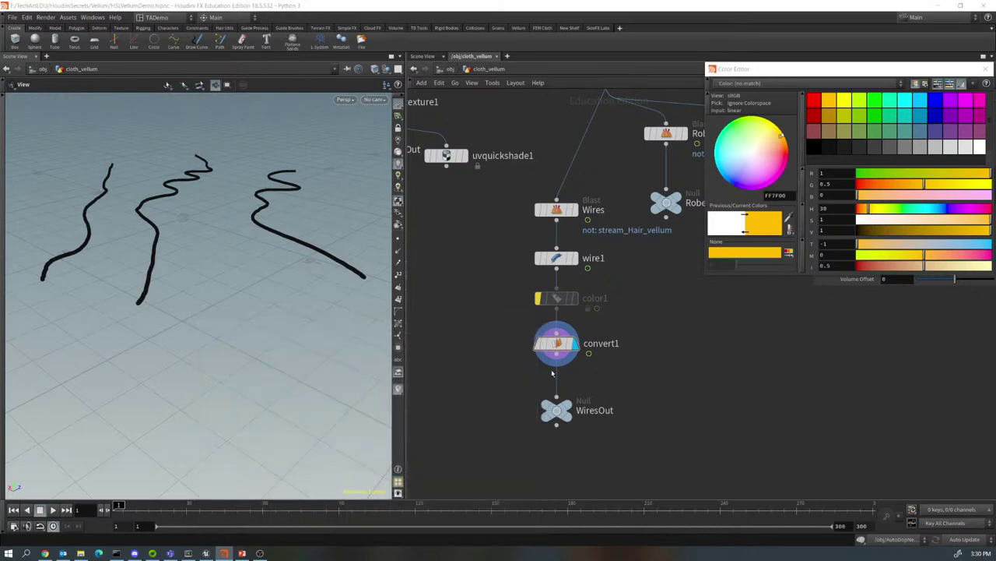
- Display WiresOut, check convert1's info, and return to the object level
left_click(576, 410)
mouse_move(558, 344)
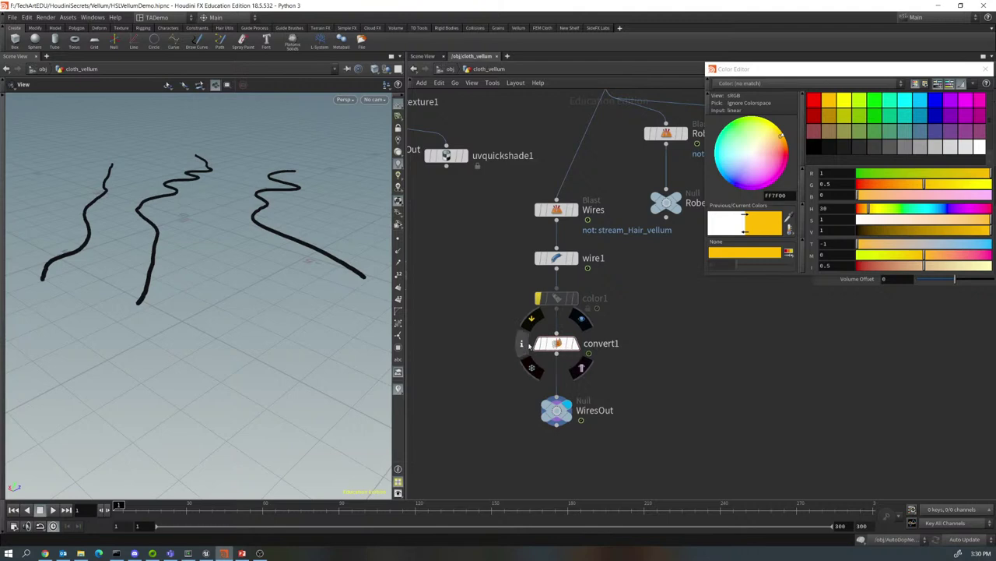
left_click(523, 343)
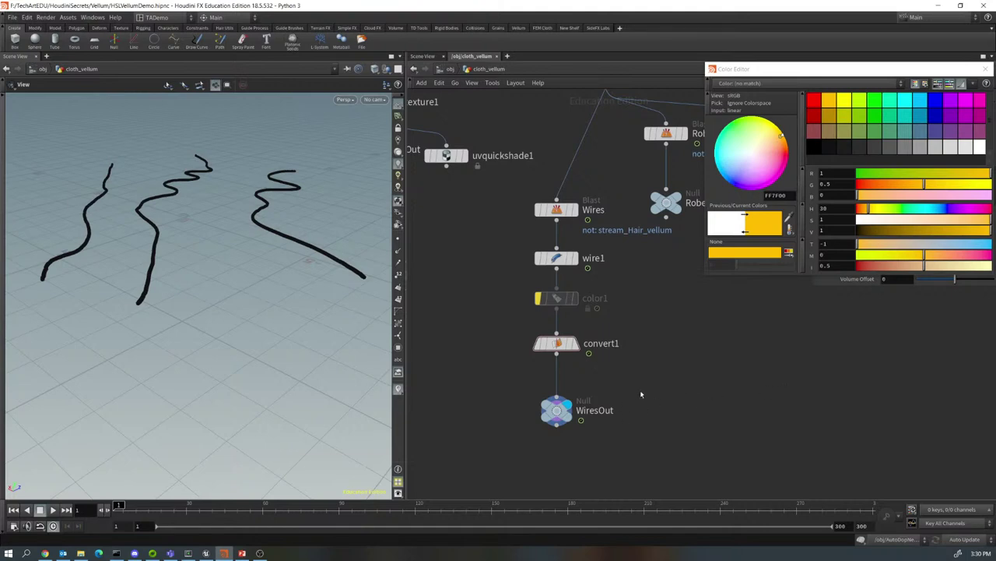
key("u")
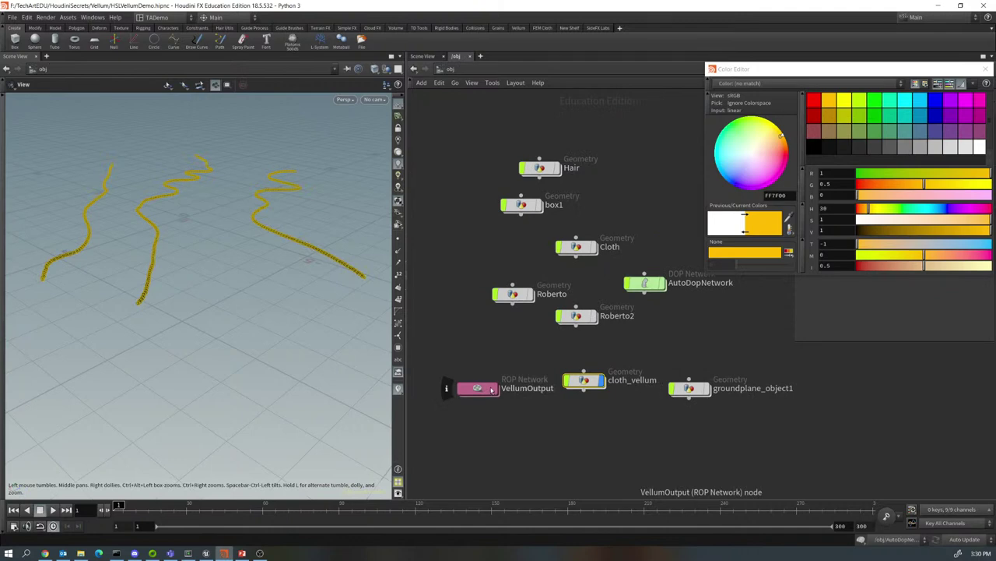
- Enter VellumOutput and copy-paste VellumClothVAT to create VellumClothVAT1
left_click(492, 389)
double_click(491, 390)
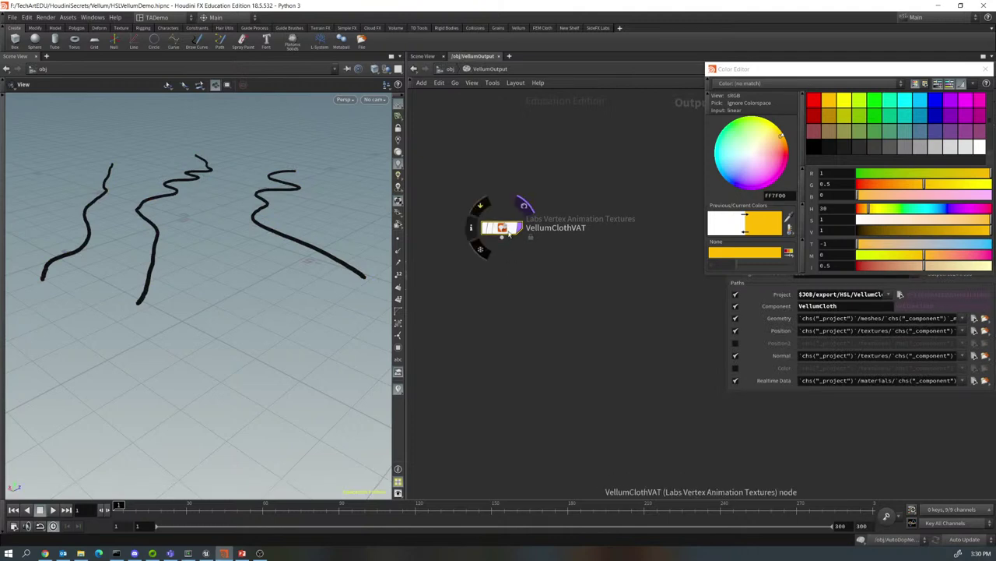
key("ctrl+c")
key("ctrl+v")
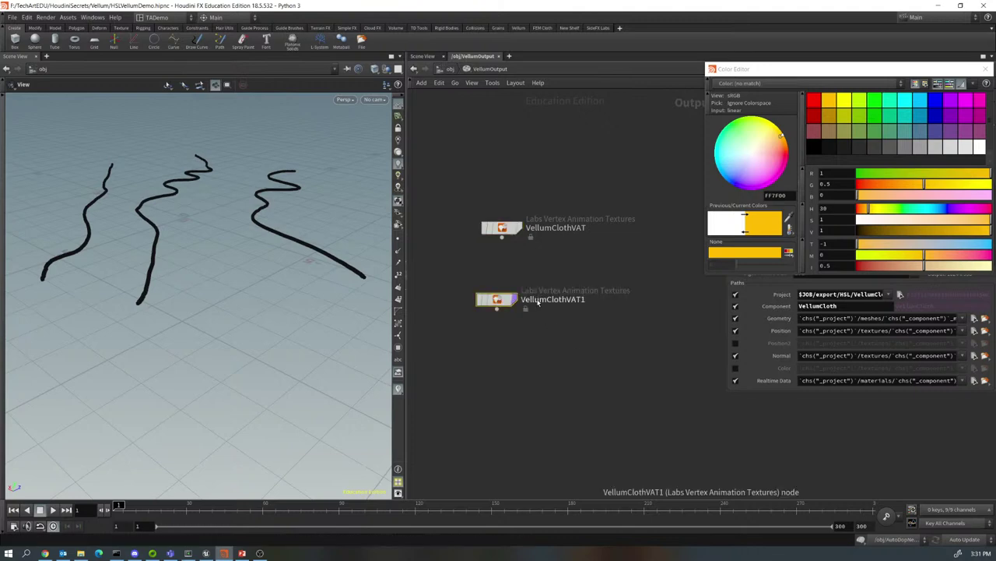
- Rename VellumClothVAT1 to VellumWire
double_click(561, 300)
left_click_drag(587, 300, 549, 301)
type("Wire")
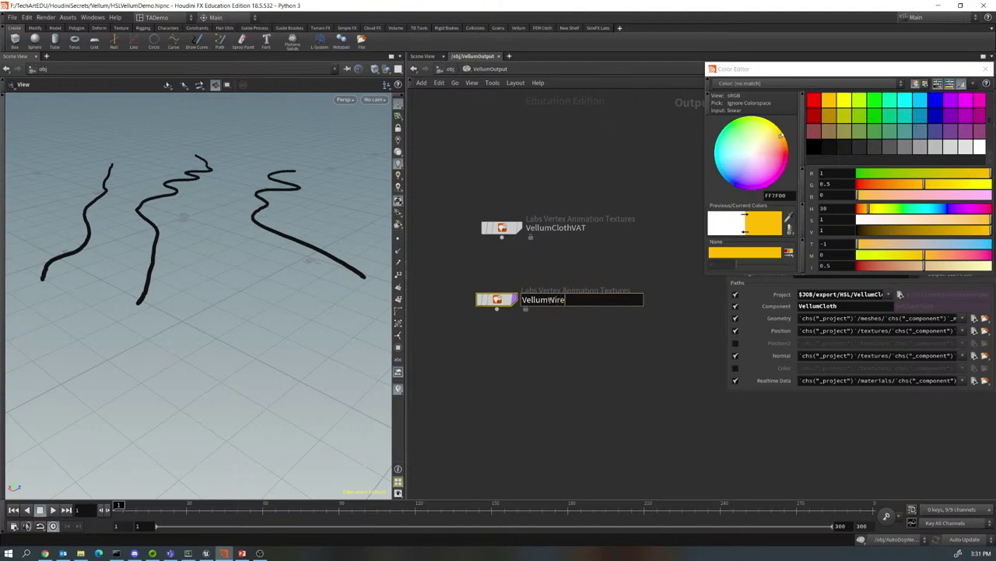
key("Return")
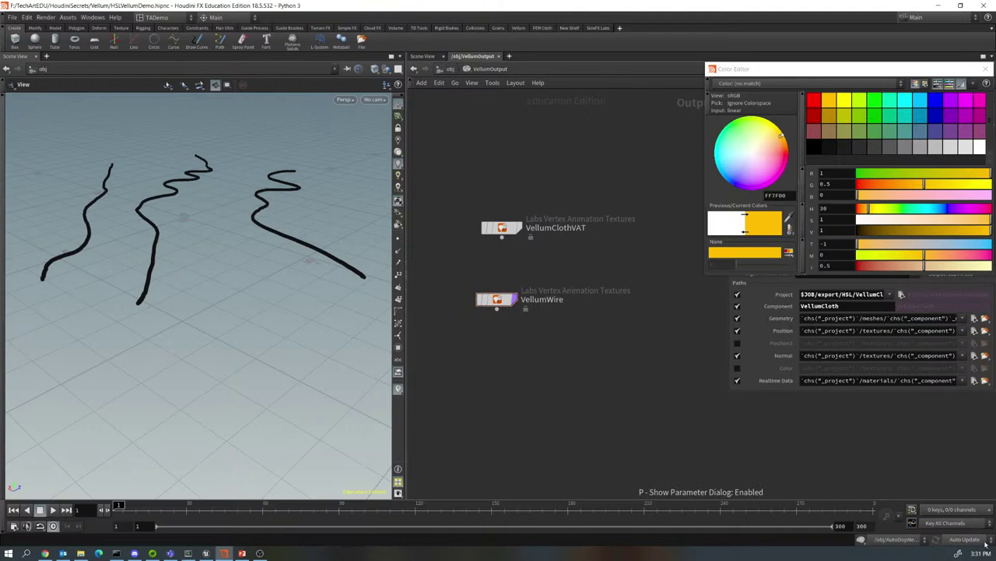
- Set cook updates to Manual, hide the parameter dialog, and close the Color Editor
left_click(992, 540)
left_click(956, 528)
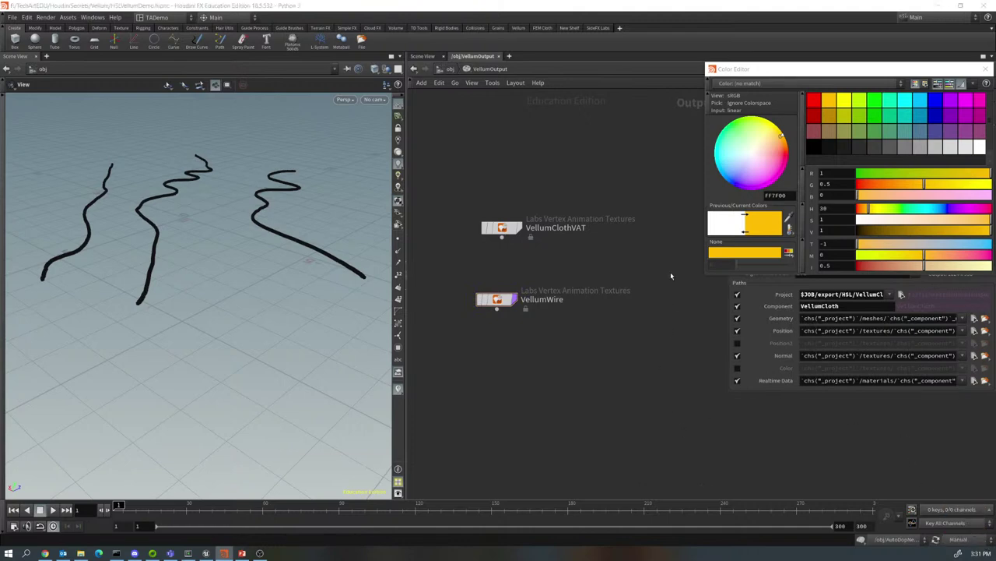
key("p")
key("p")
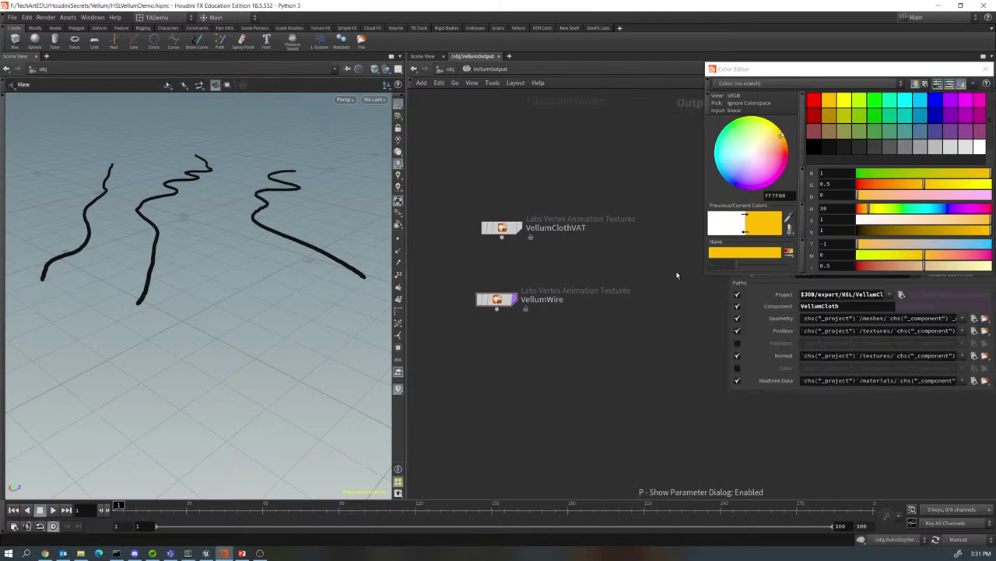
left_click(985, 69)
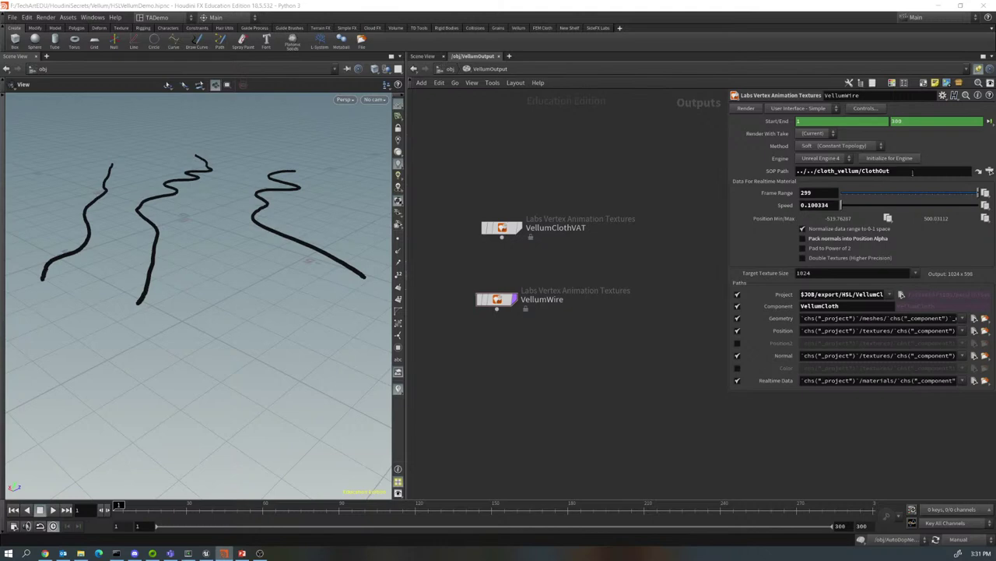
- Point the VellumWire VAT exporter's SOP Path at ../../cloth_vellum/WiresOut
left_click_drag(925, 171, 862, 171)
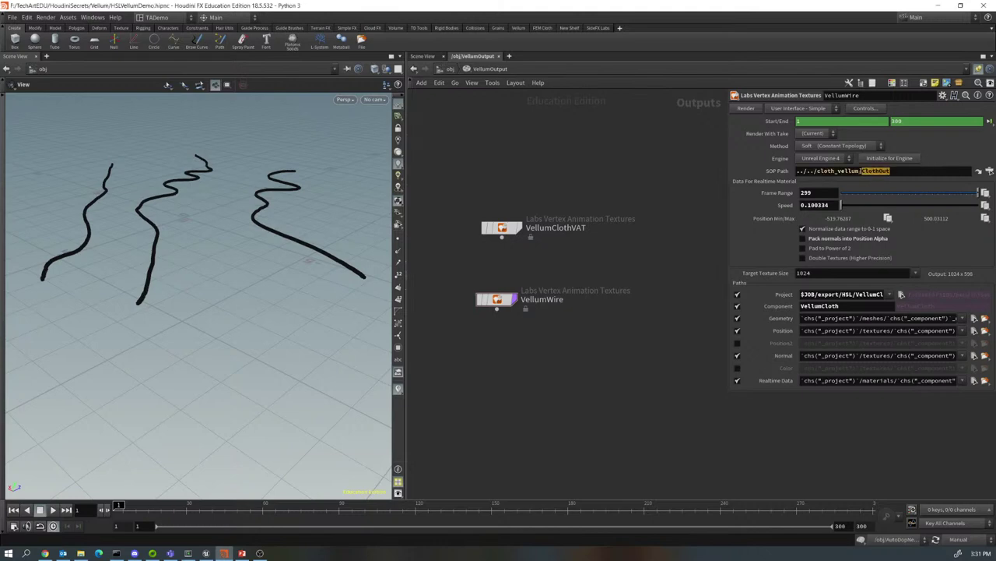
key("BackSpace")
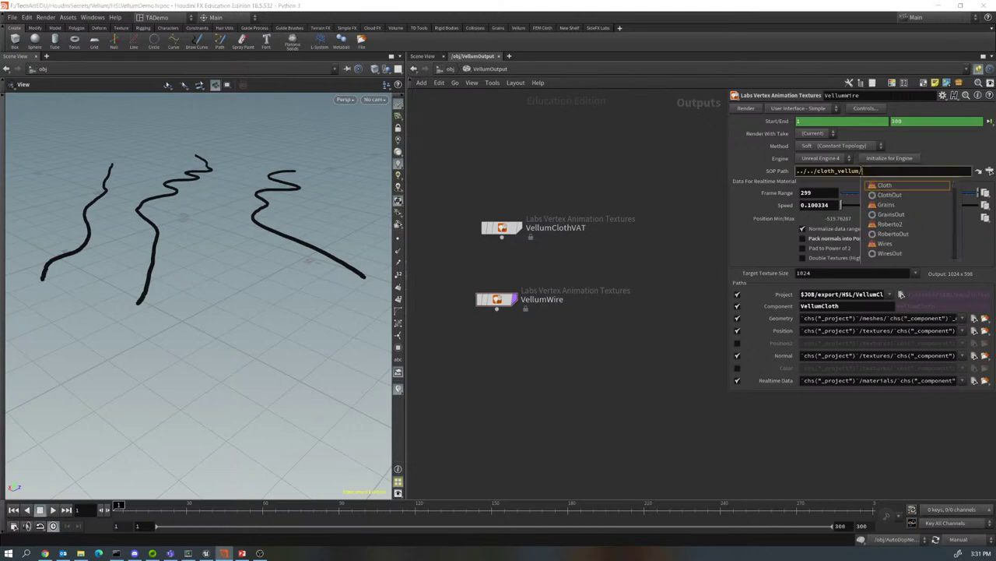
left_click(891, 254)
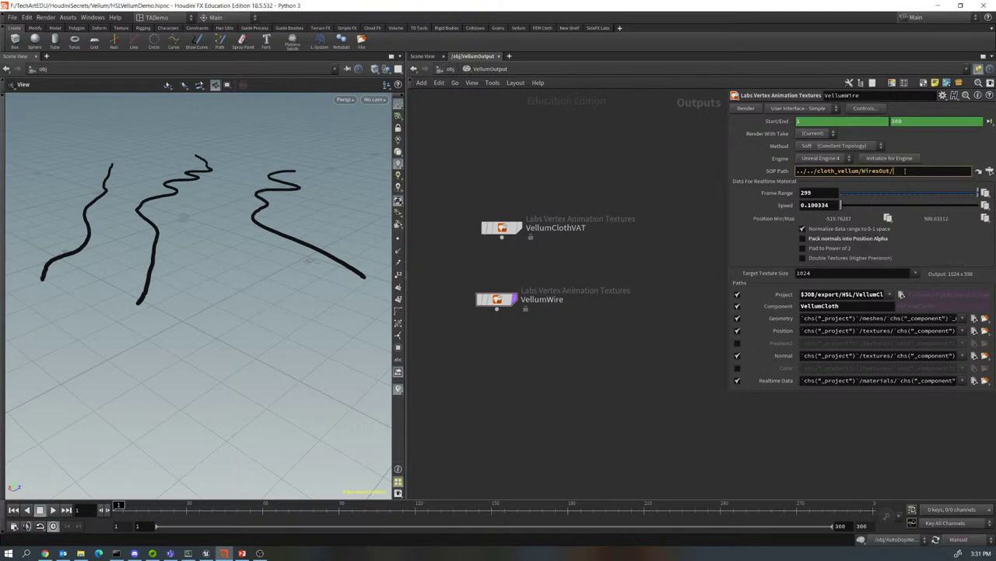
key("BackSpace")
key("Return")
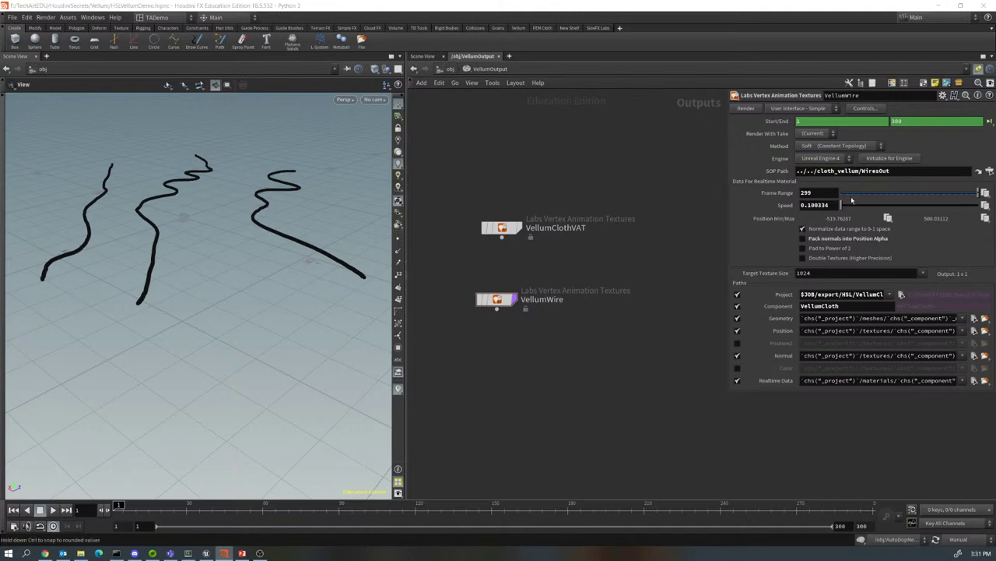
- Set Project to $JOB/export/HSL/VellumWires and Component to VellumWires
double_click(881, 295)
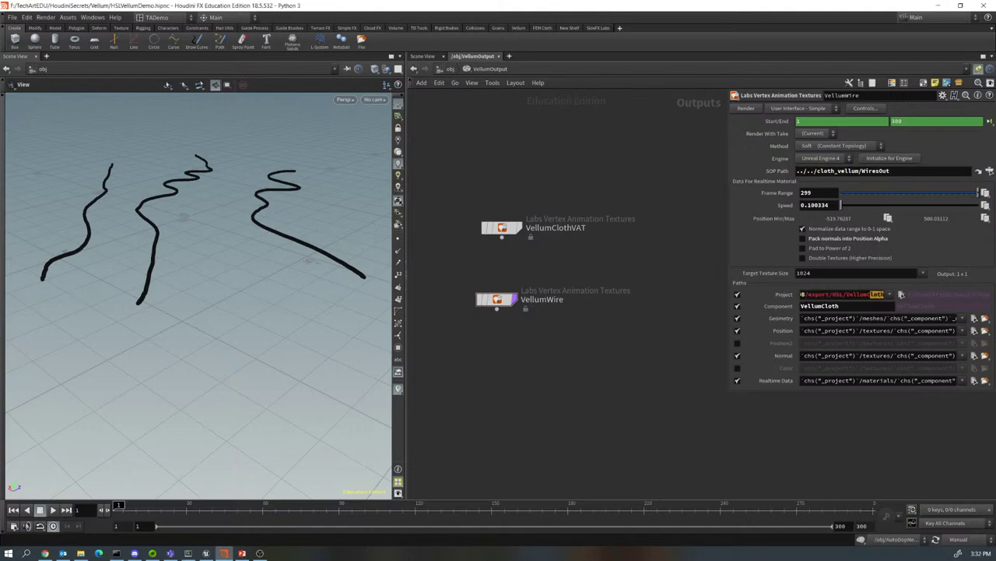
type("C")
key("BackSpace")
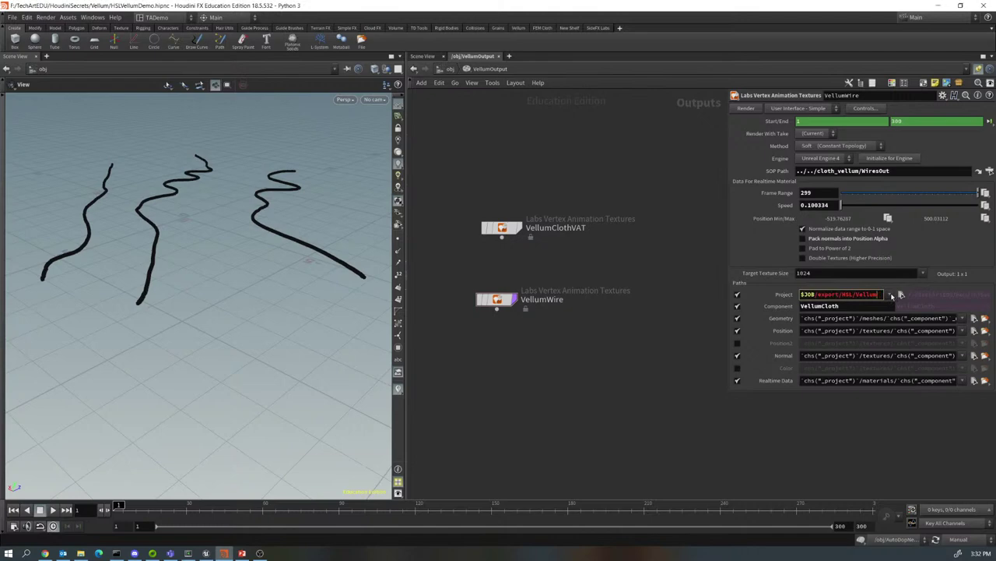
type("Wires")
left_click_drag(845, 306, 823, 306)
type("W")
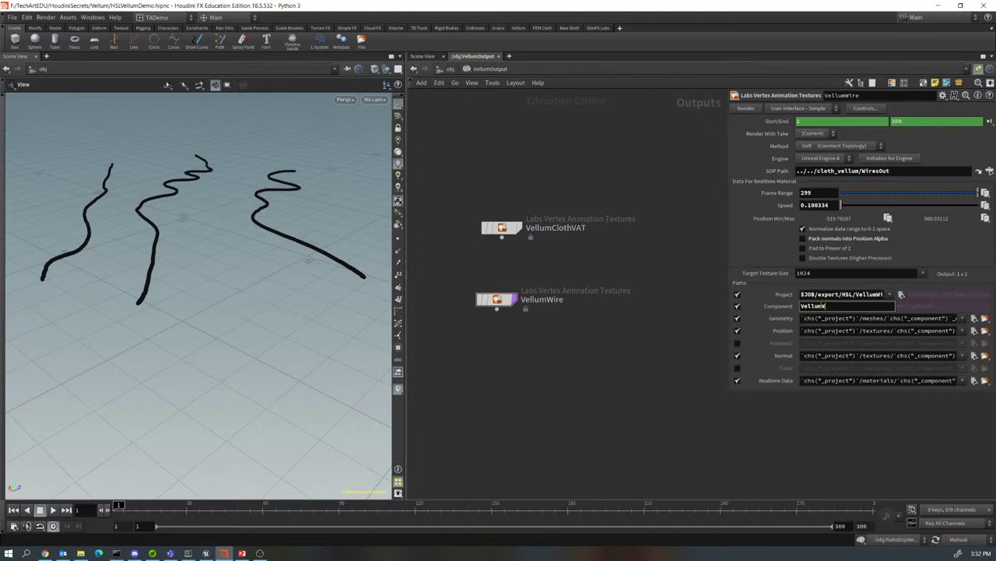
type("ires")
key("Return")
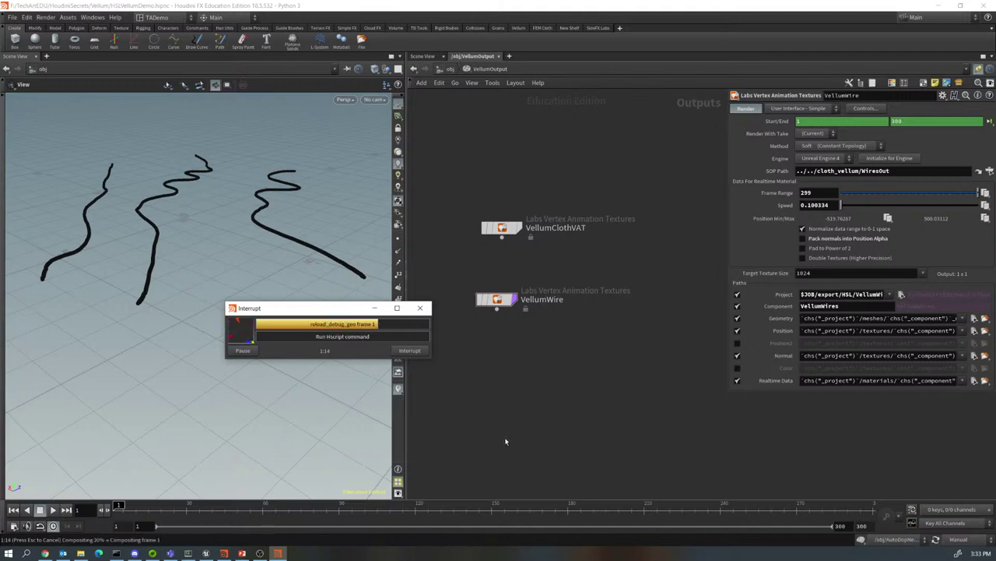
- Switch to the Unreal Editor showing the HSL/Cloth content folder
left_click(207, 552)
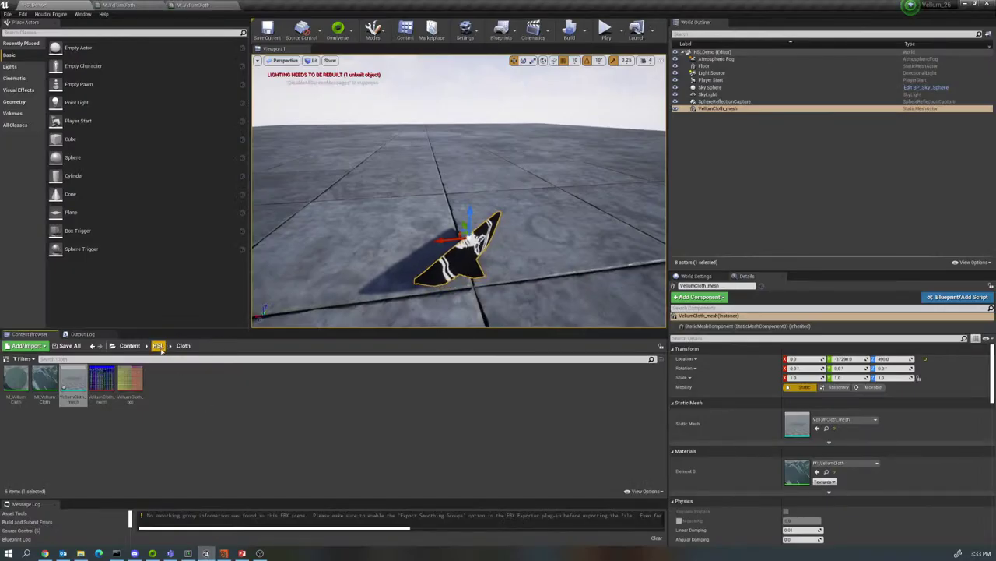
- Create a new folder named Wires under HSL and open it
left_click(16, 381)
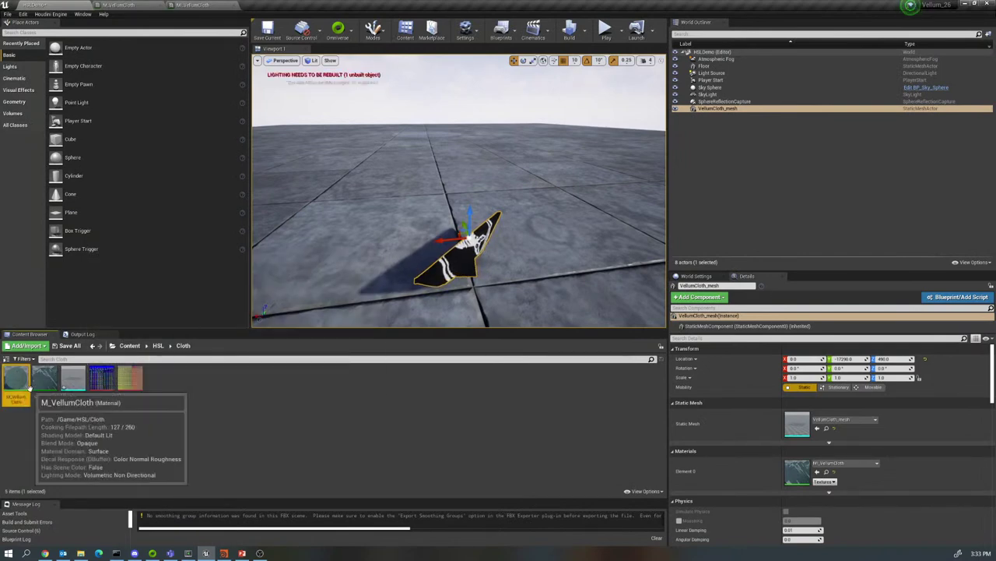
left_click(157, 348)
right_click(159, 376)
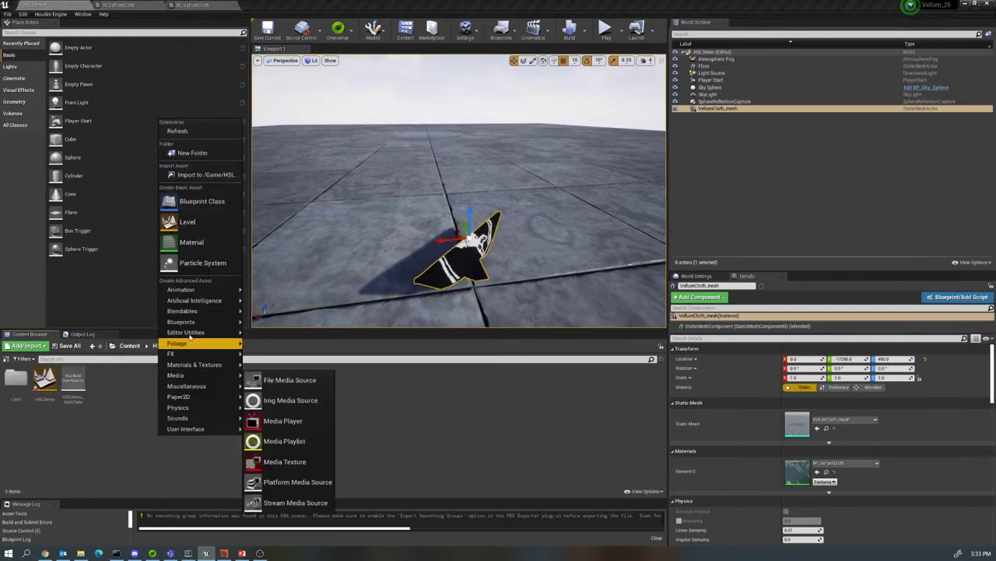
left_click(187, 153)
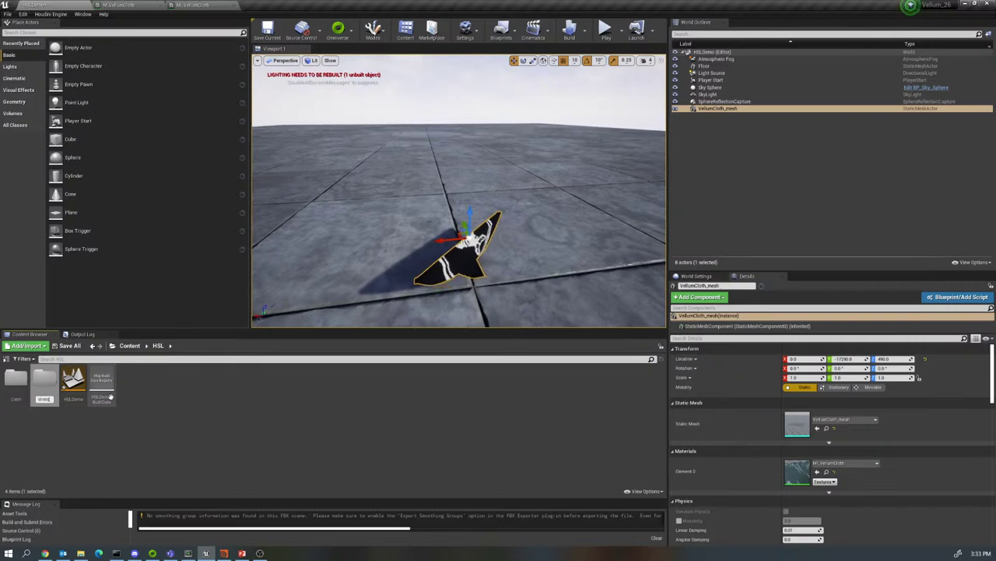
key("Return")
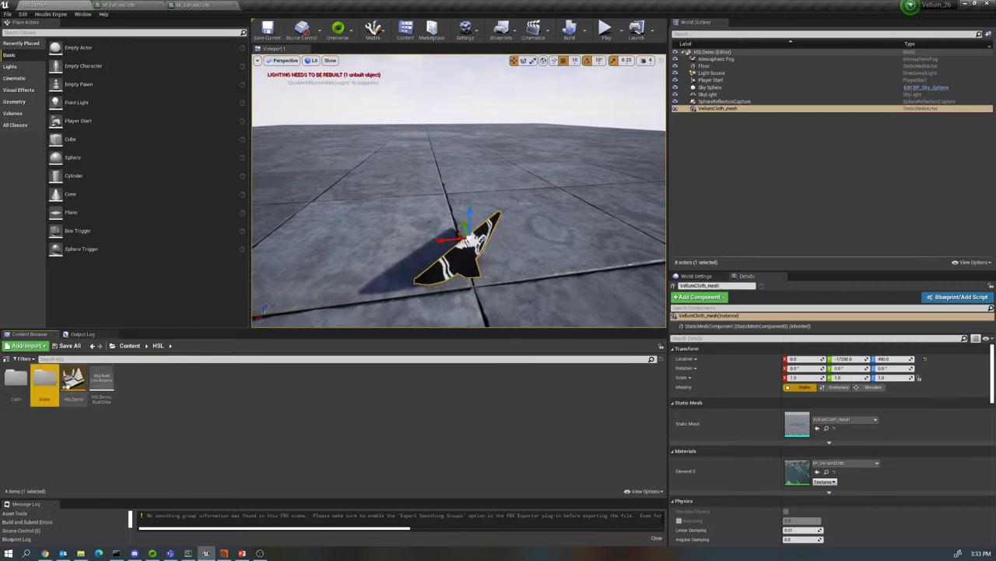
double_click(47, 379)
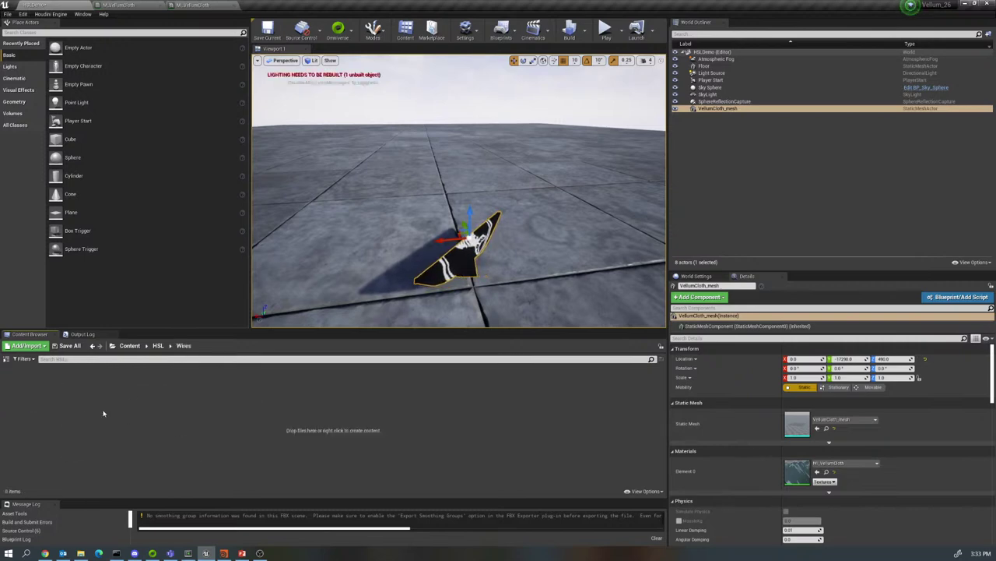
- Paste the M_VellumCloth copy into Wires and rename it M_VellumWires
right_click(203, 393)
left_click(164, 414)
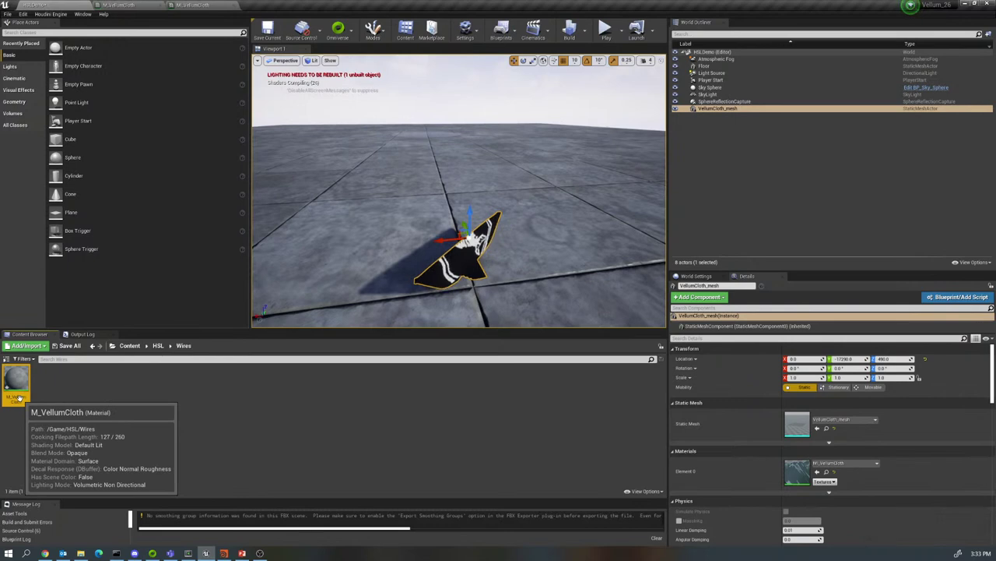
right_click(19, 397)
left_click(55, 244)
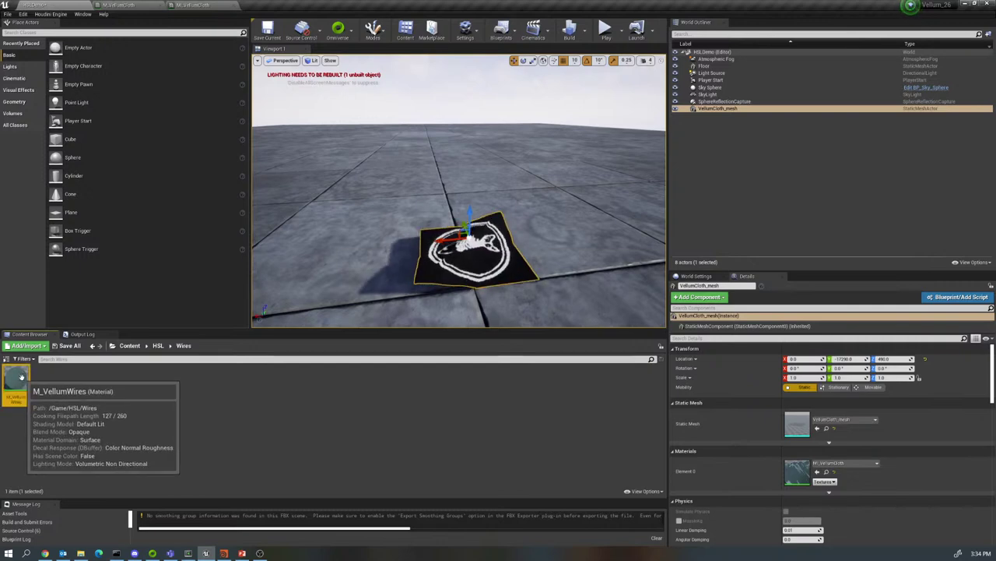
- Open M_VellumWires and delete its two cloth Texture Object nodes
double_click(15, 381)
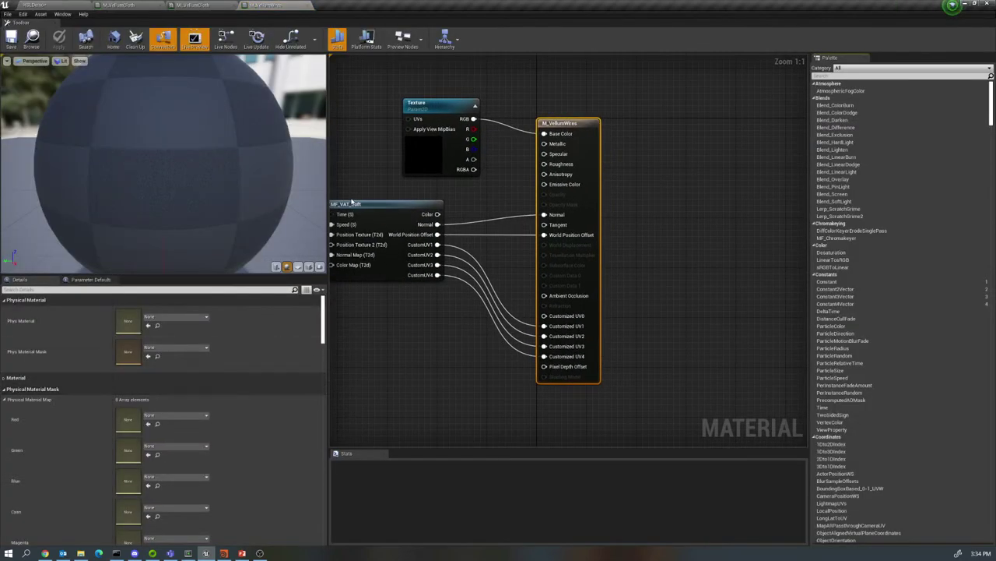
right_click_drag(441, 358, 605, 358)
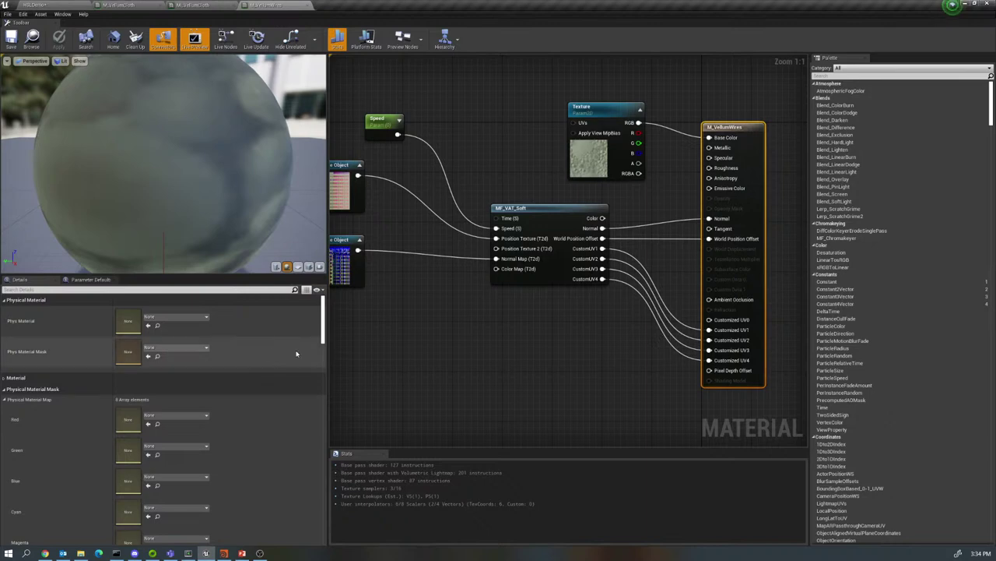
right_click_drag(505, 371, 598, 387)
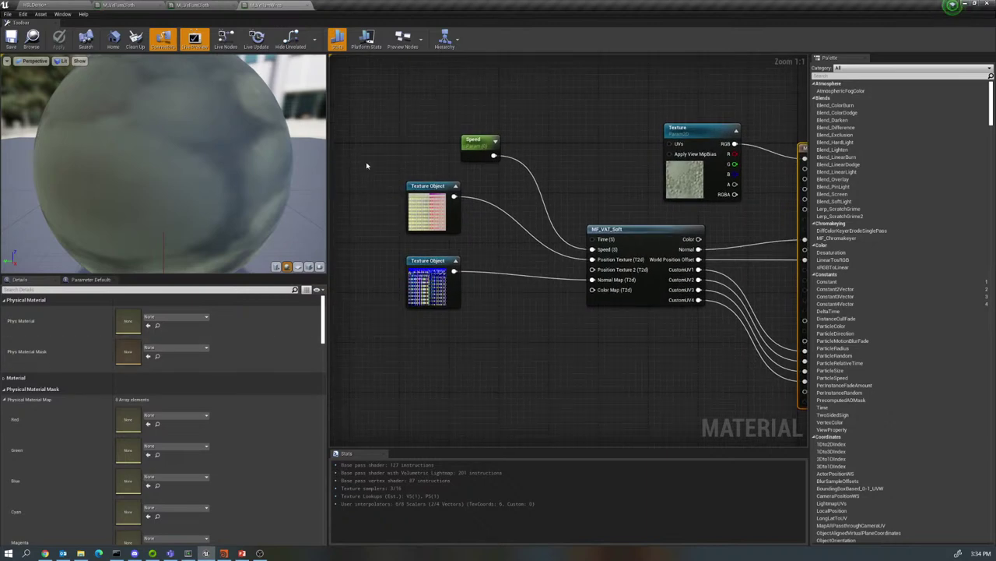
left_click_drag(366, 165, 480, 431)
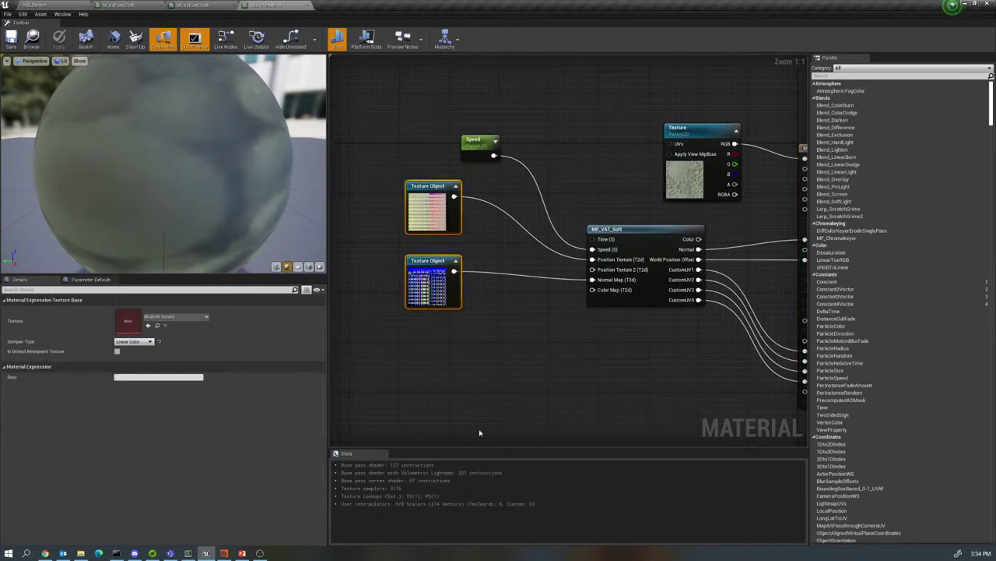
key("Delete")
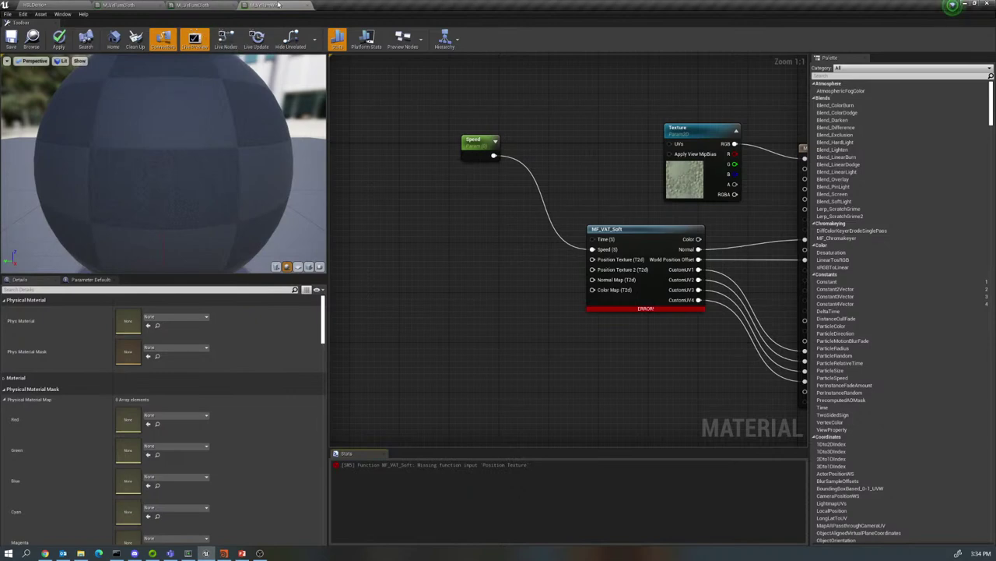
left_click_drag(278, 5, 278, 90)
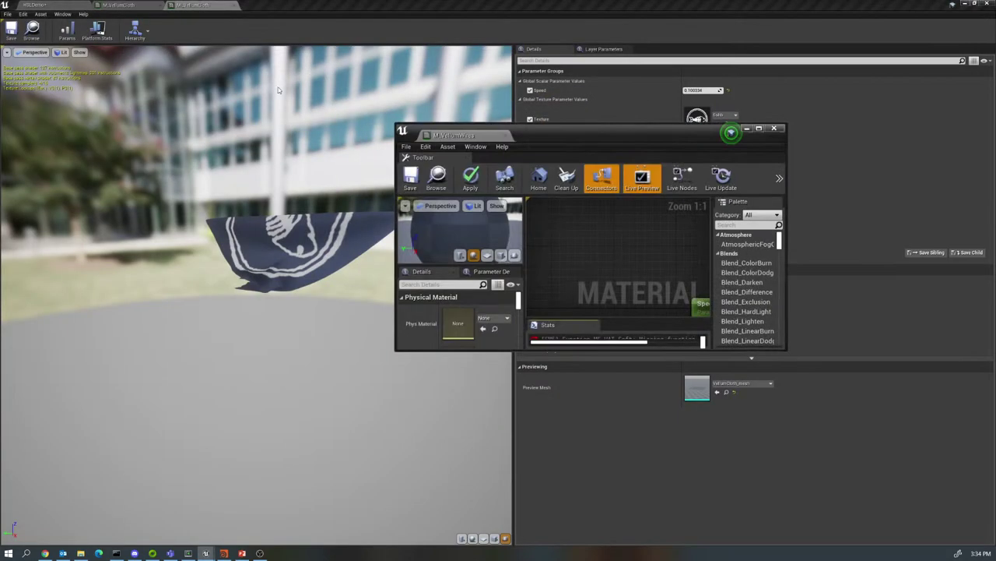
left_click(74, 6)
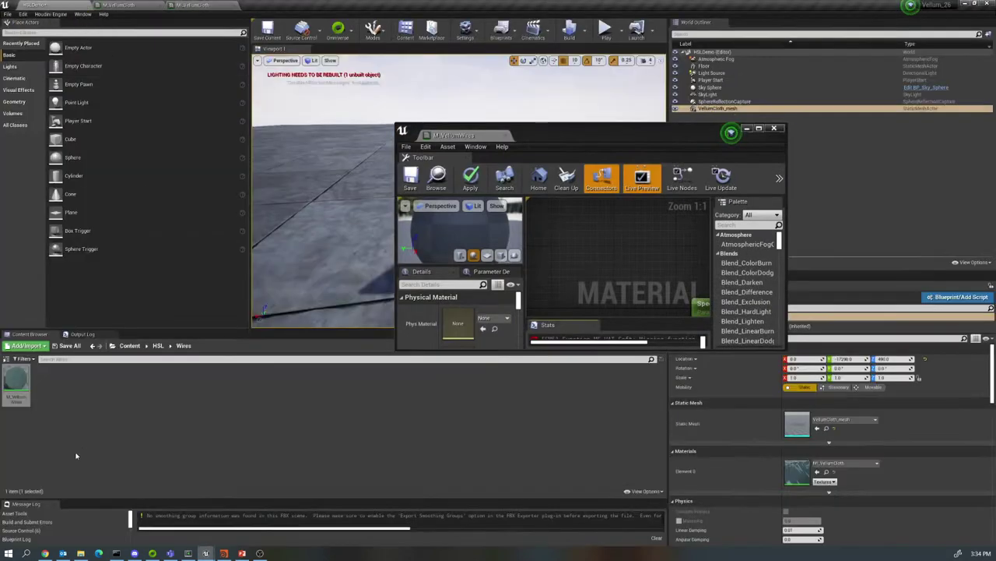
- Import VellumWires_mesh.fbx from HSL/VellumWires/meshes into the Wires folder
right_click(88, 400)
left_click(155, 200)
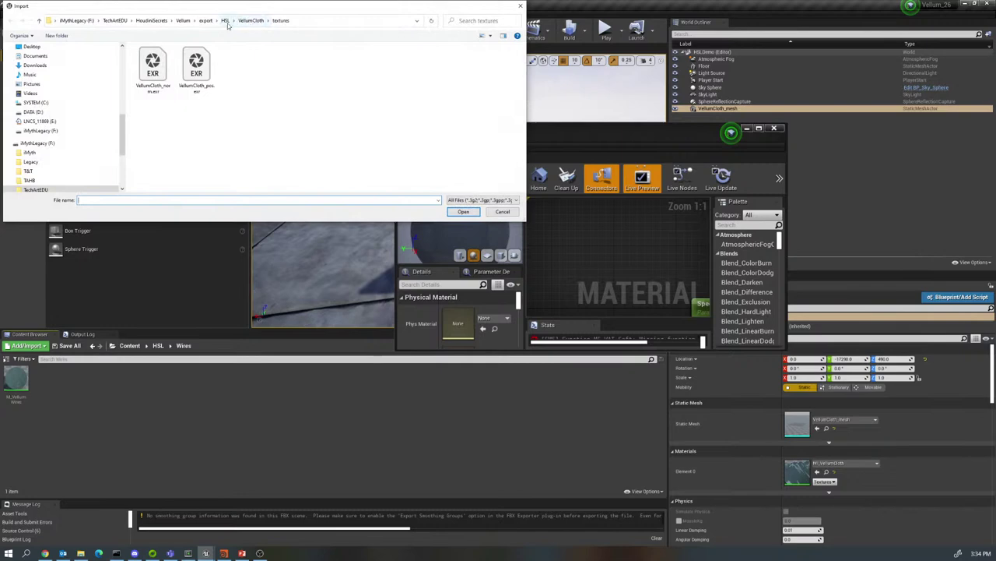
left_click(227, 24)
double_click(160, 67)
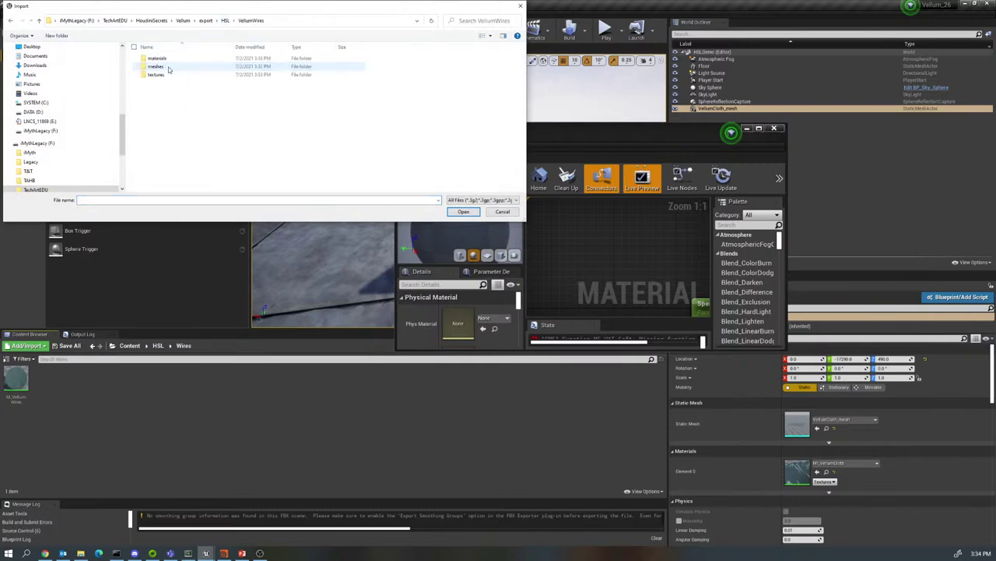
double_click(168, 68)
left_click(167, 58)
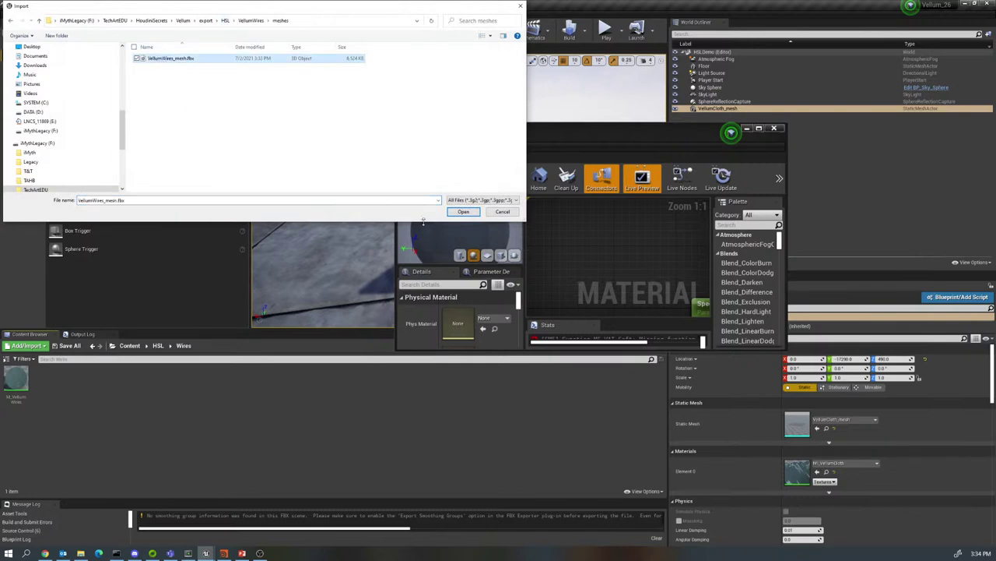
left_click(462, 212)
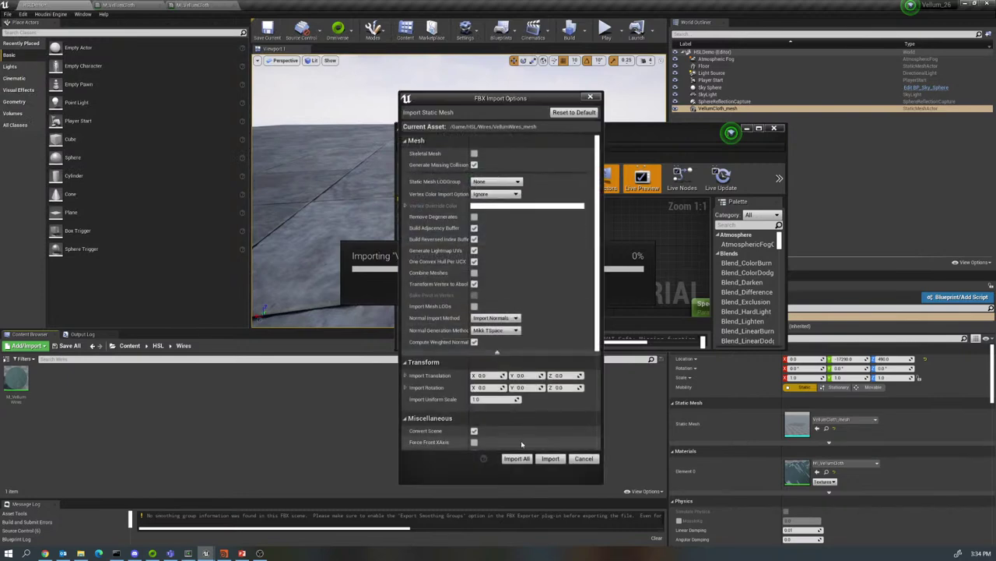
left_click(520, 459)
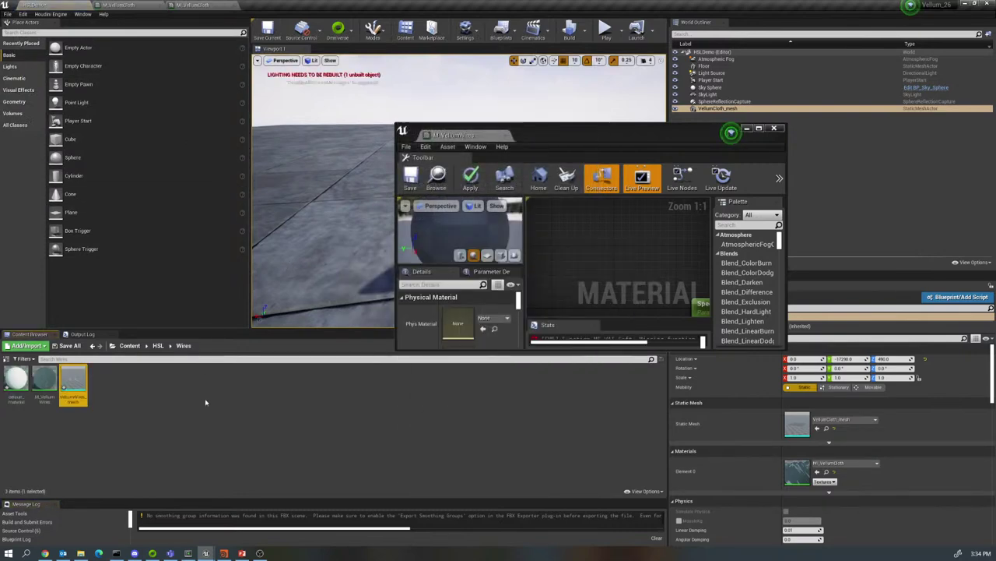
- Import VellumWires_norm.exr and VellumWires_pos.exr from the VellumWires textures folder
right_click(178, 388)
mouse_move(180, 389)
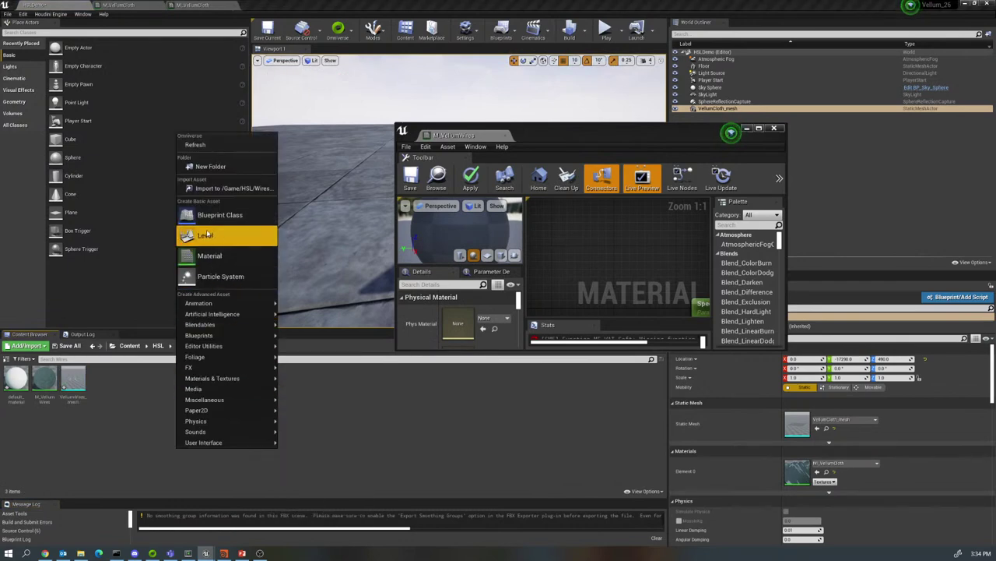
left_click(212, 190)
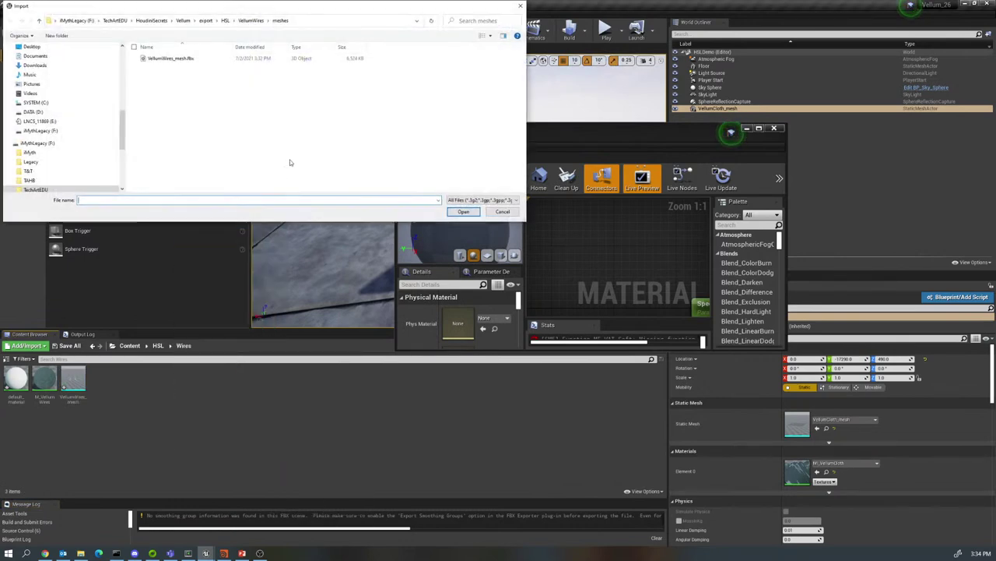
left_click(225, 22)
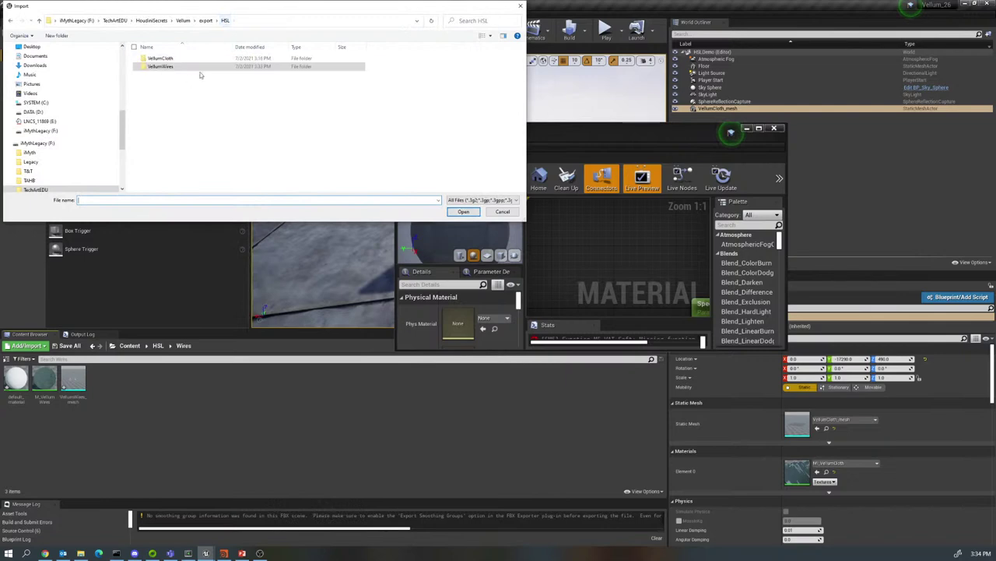
double_click(159, 67)
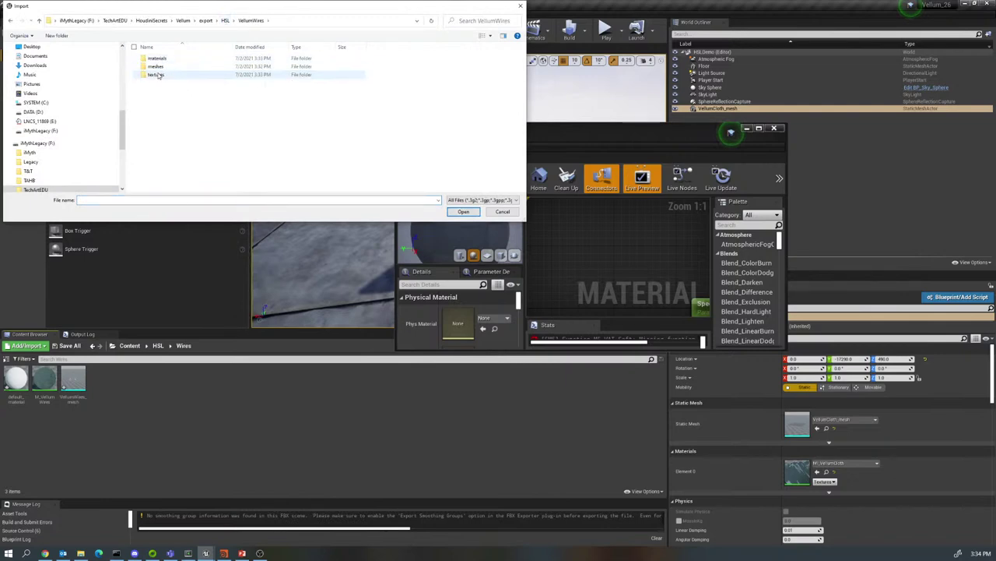
double_click(156, 75)
left_click(154, 70)
left_click(194, 69, "shift")
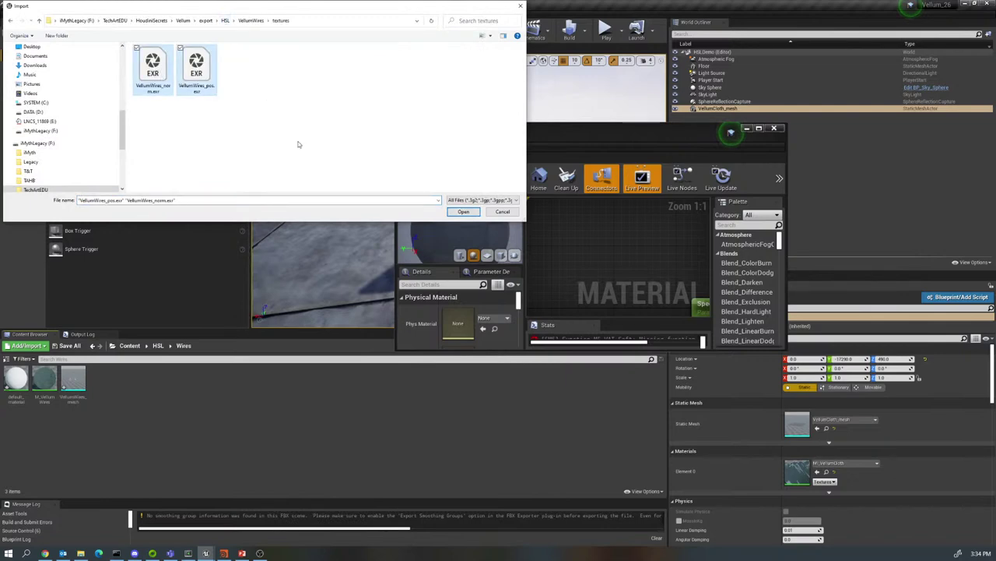
left_click(474, 213)
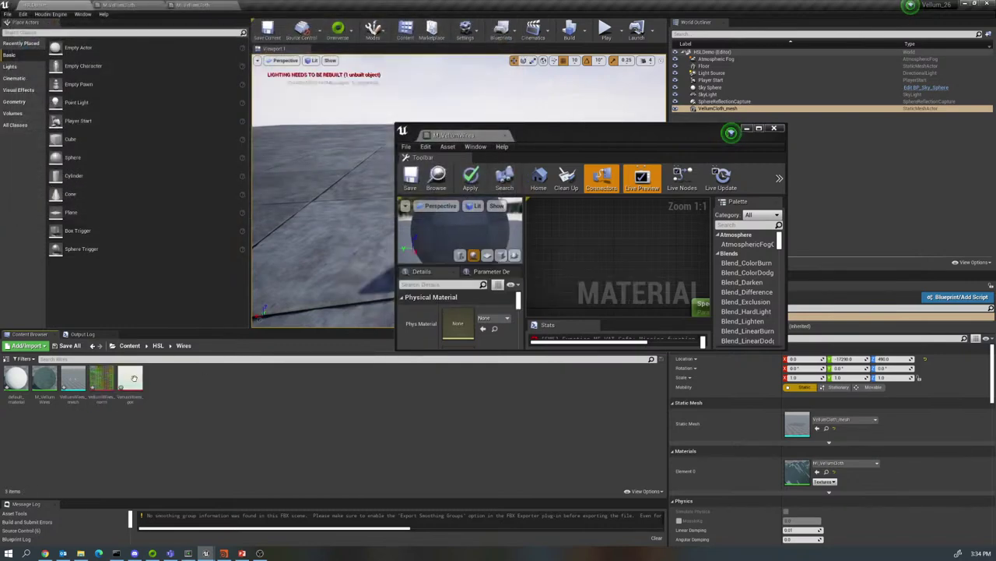
- Set VellumWires_norm to VectorDisplacementmap (RGBA8) compression and Nearest filtering, and save it
double_click(101, 375)
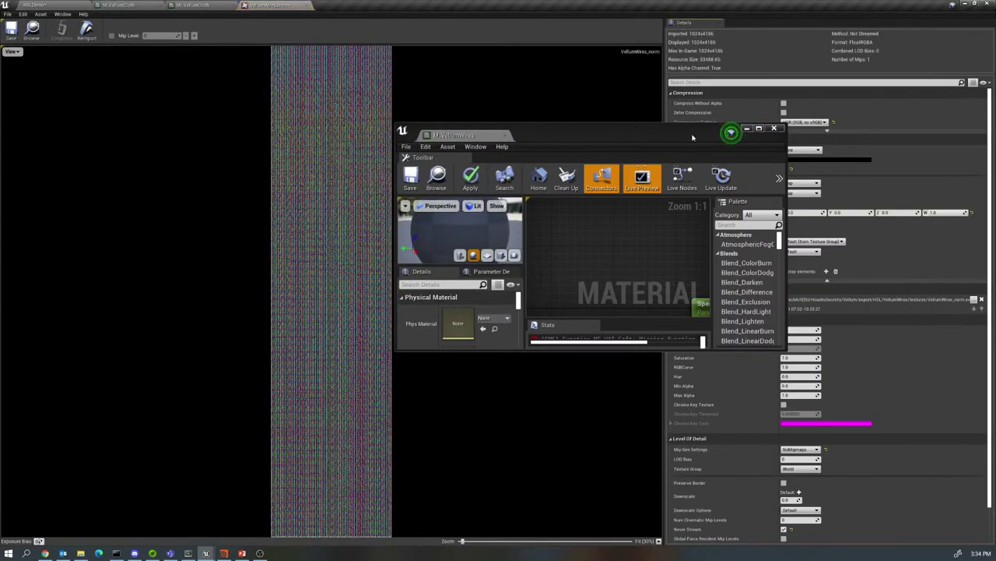
left_click_drag(693, 138, 552, 135)
left_click(806, 123)
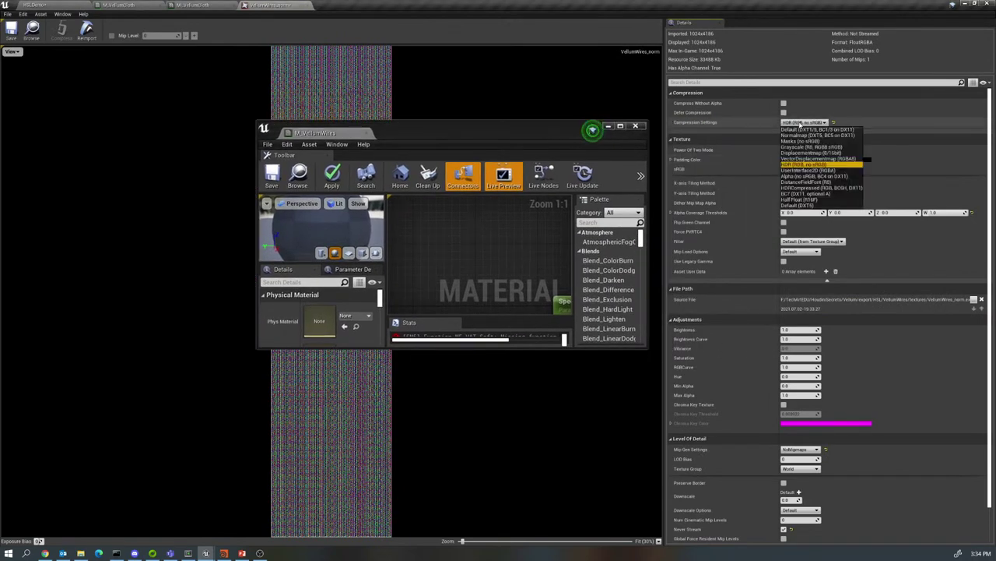
left_click(818, 158)
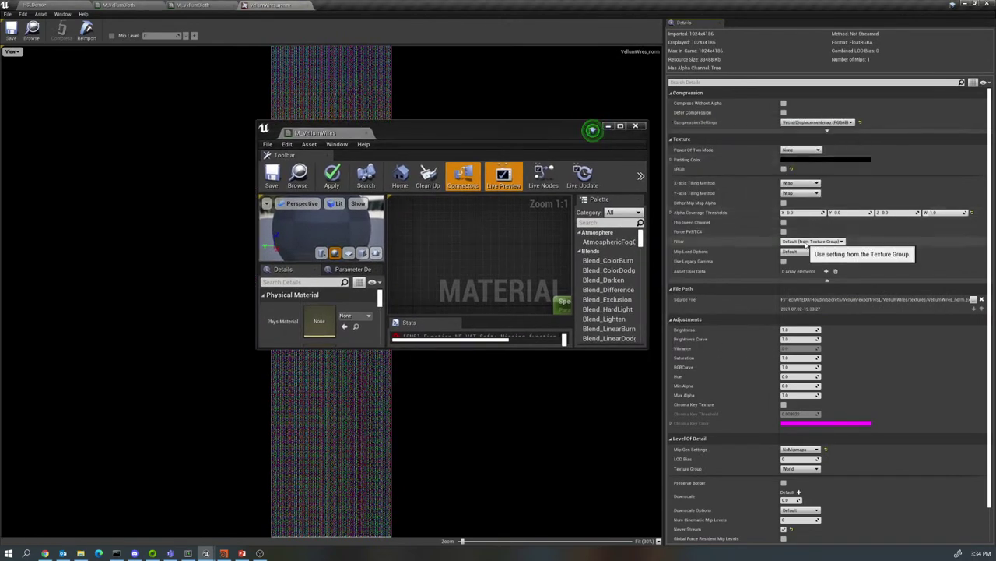
left_click(807, 242)
left_click(798, 254)
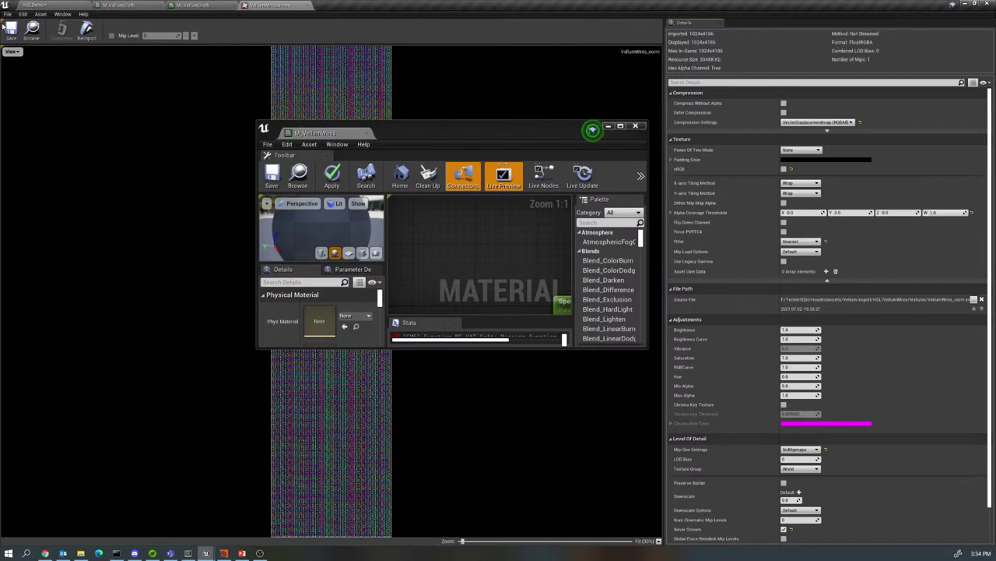
left_click(9, 29)
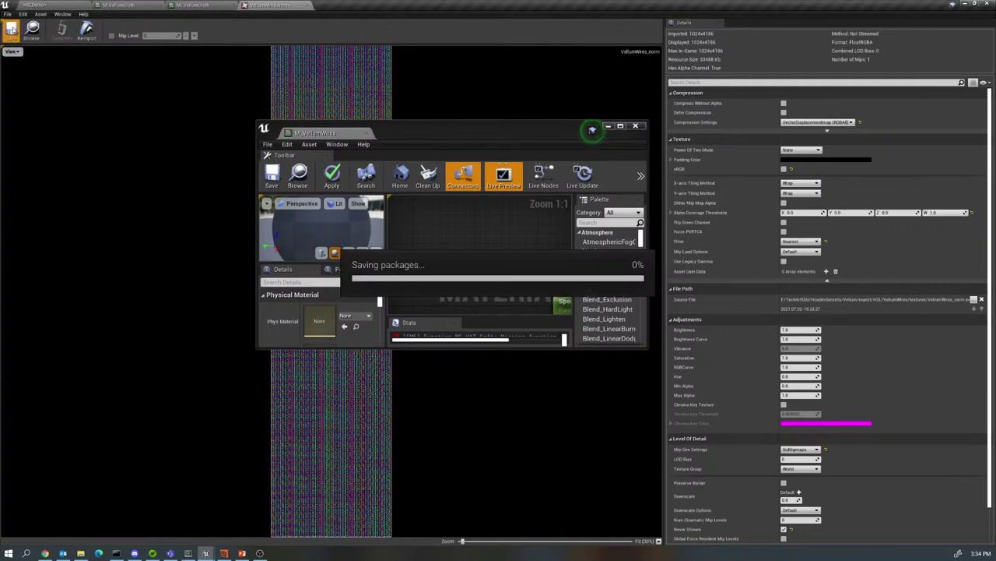
left_click(311, 7)
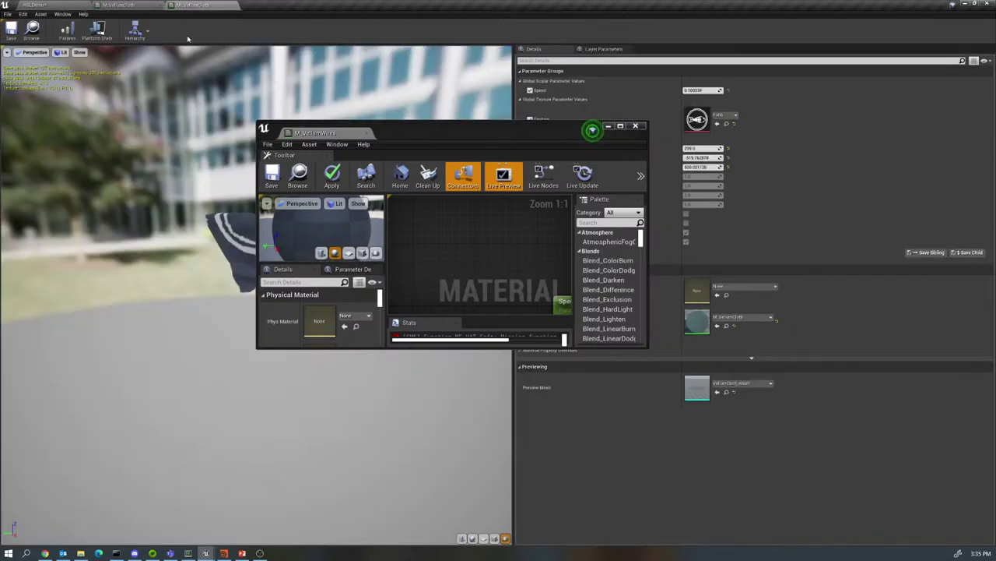
left_click(78, 10)
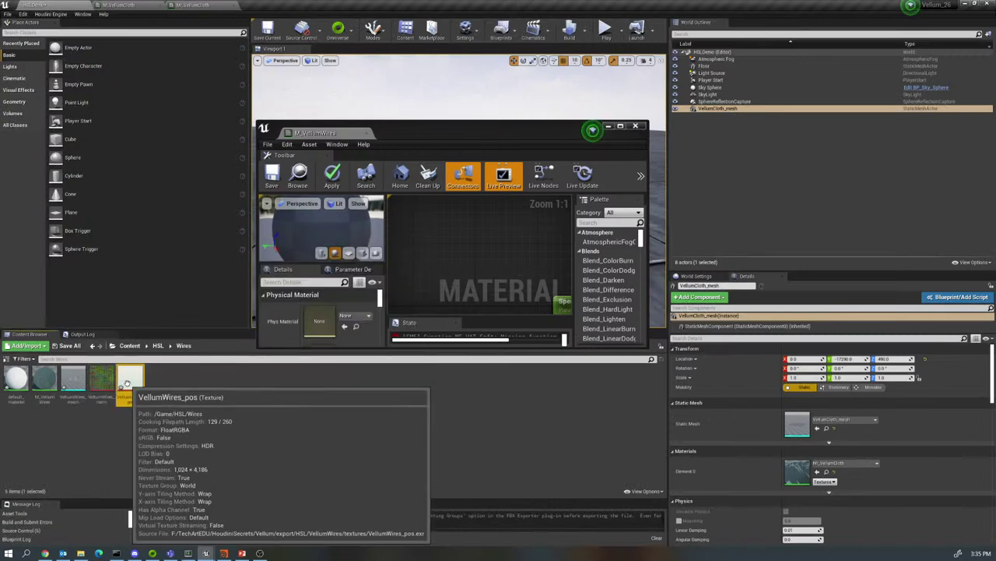
- Give VellumWires_pos the same compression and Nearest filter, then drag the textures into M_VellumWires
double_click(128, 387)
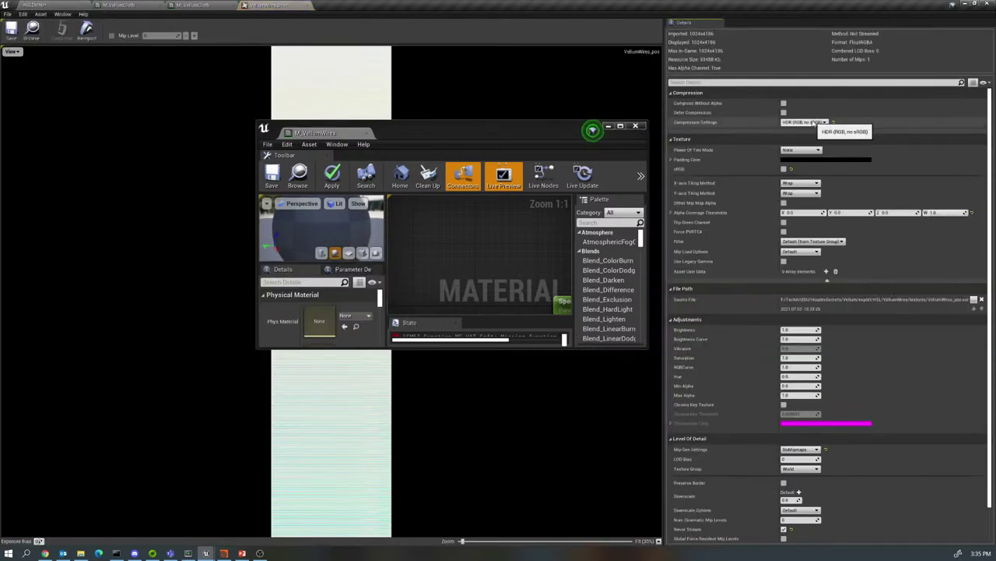
left_click(814, 123)
left_click(819, 159)
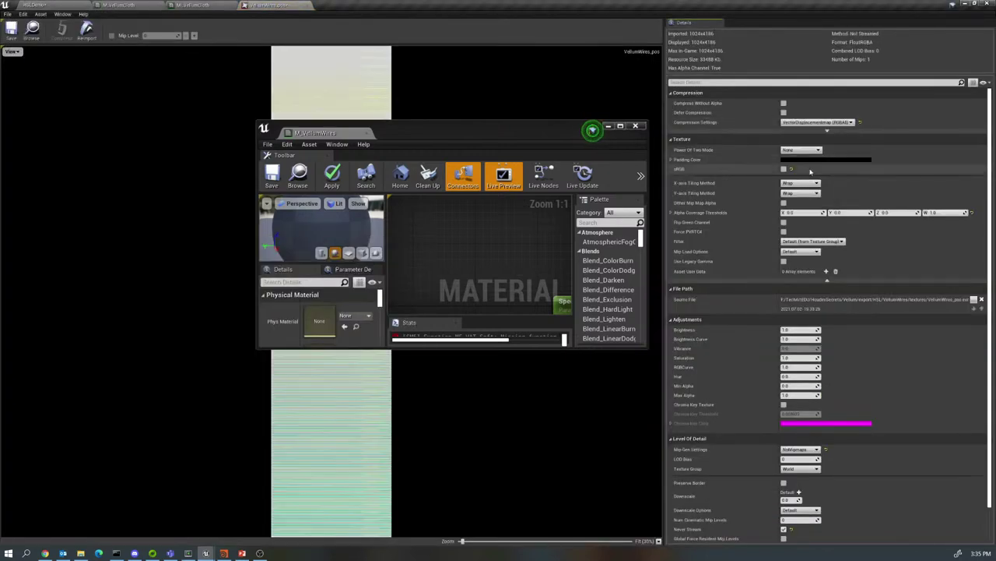
left_click(810, 241)
left_click(791, 248)
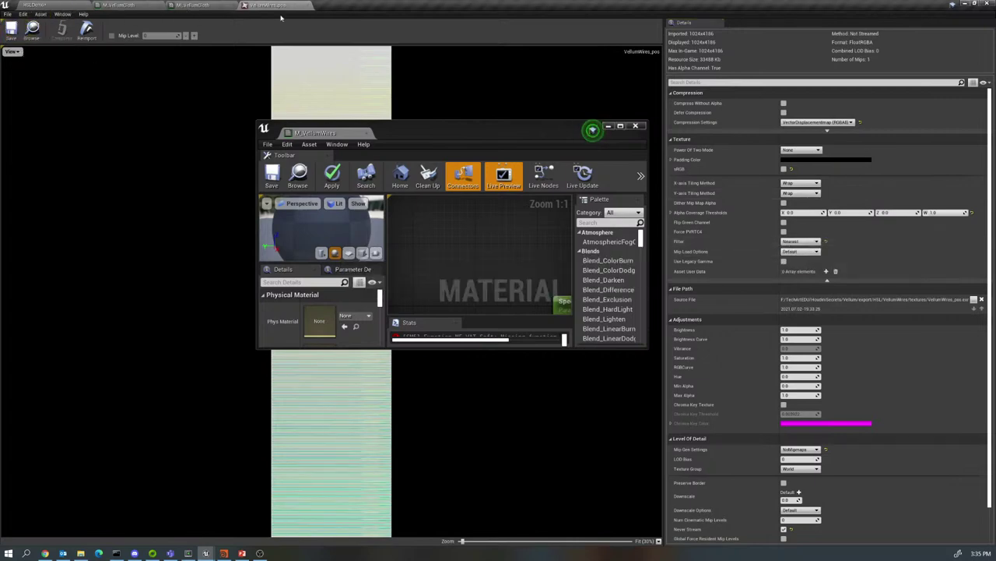
left_click(309, 6)
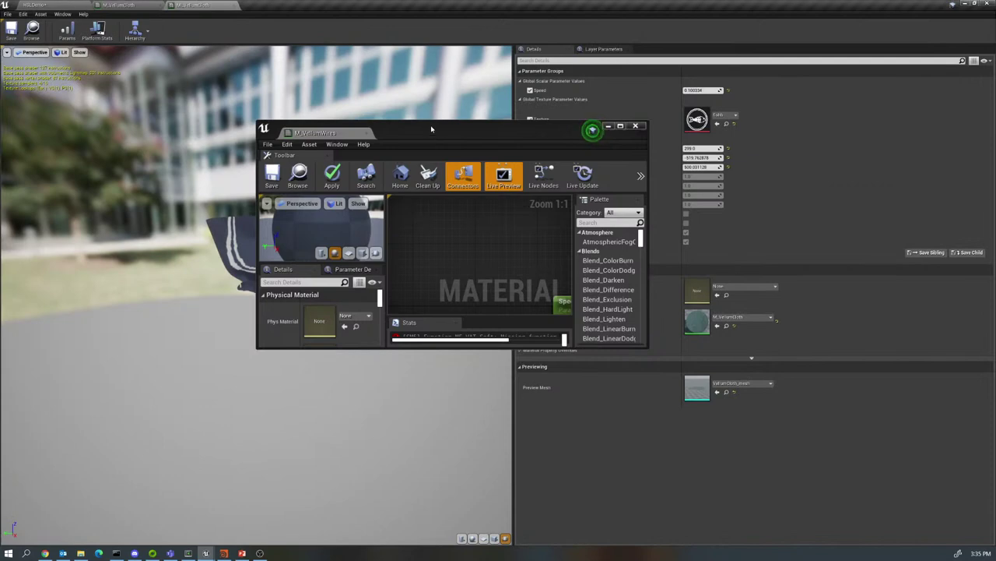
left_click_drag(431, 128, 564, 145)
left_click(31, 5)
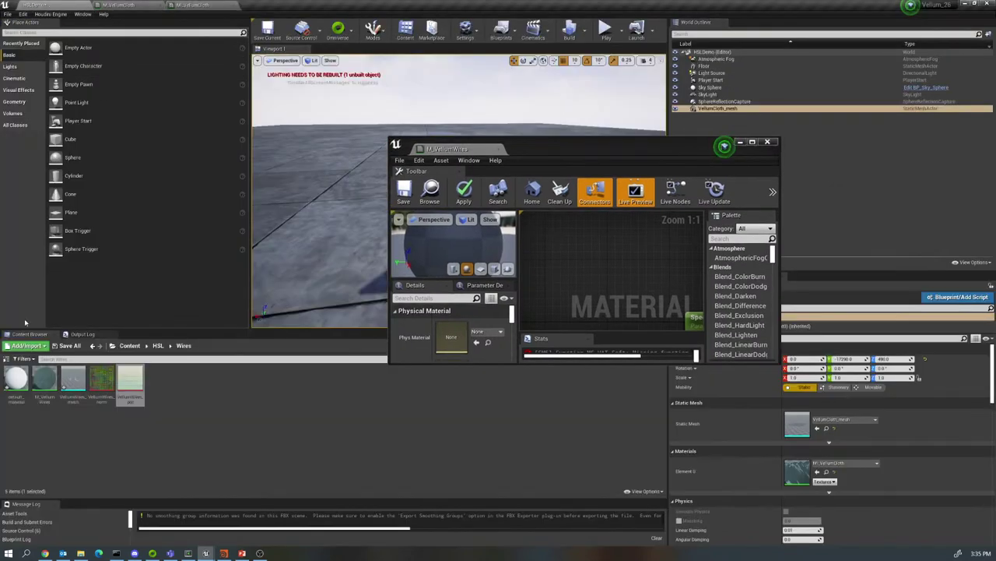
left_click(100, 376)
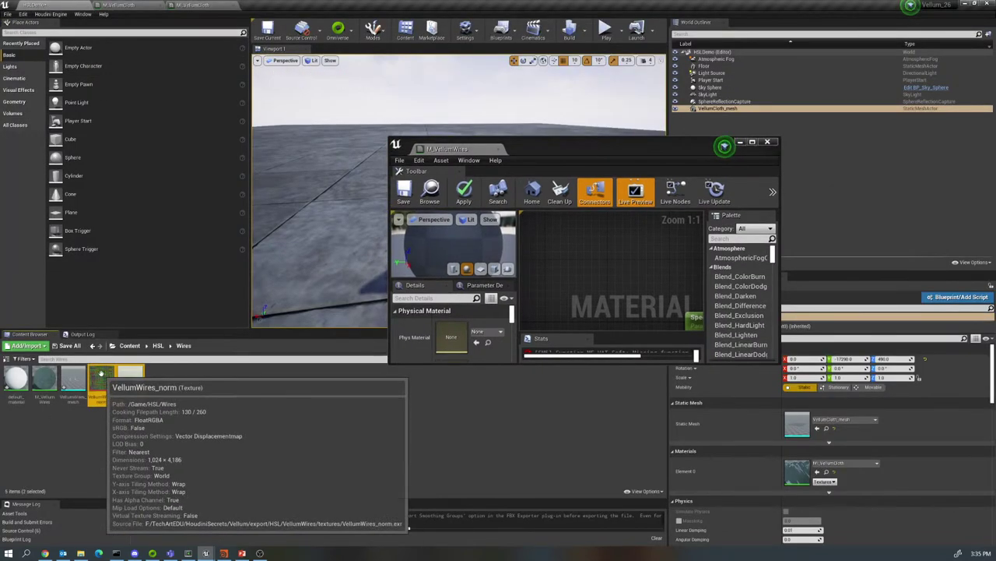
left_click_drag(100, 376, 597, 282)
- Convert the VellumWires_pos node to a texture object and wire it into Position Texture
left_click(449, 103)
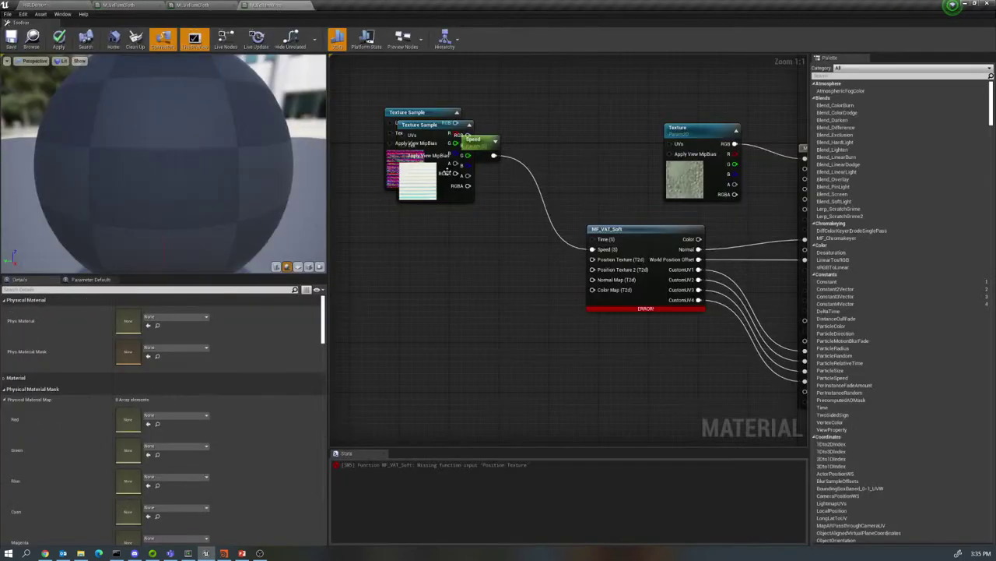
left_click_drag(433, 125, 427, 204)
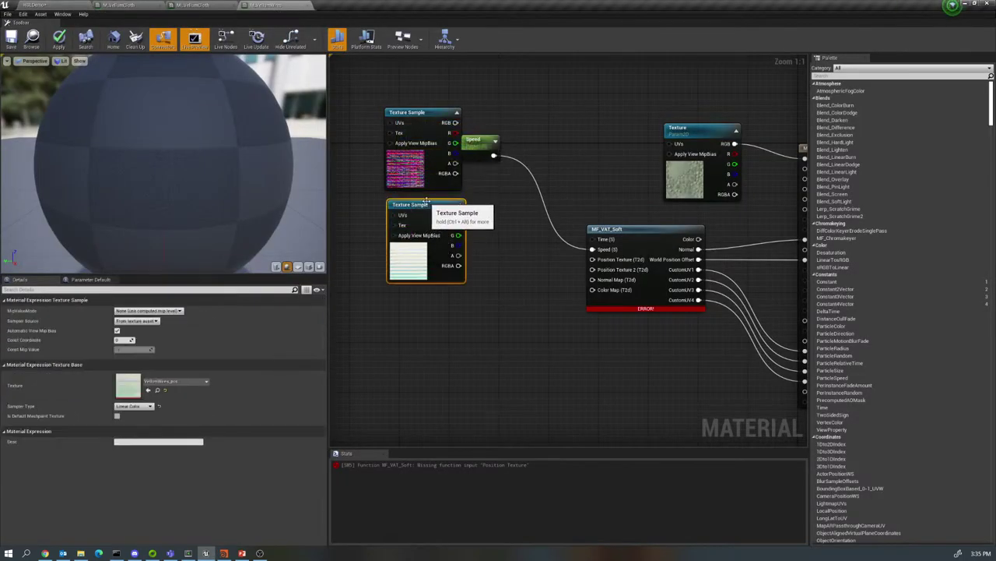
right_click(426, 202)
left_click(459, 258)
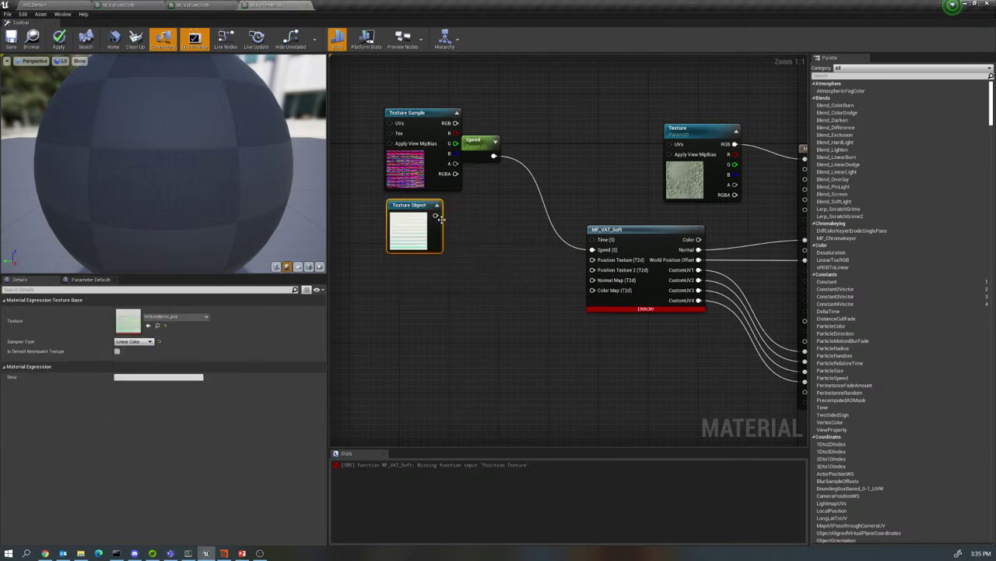
left_click_drag(437, 217, 591, 260)
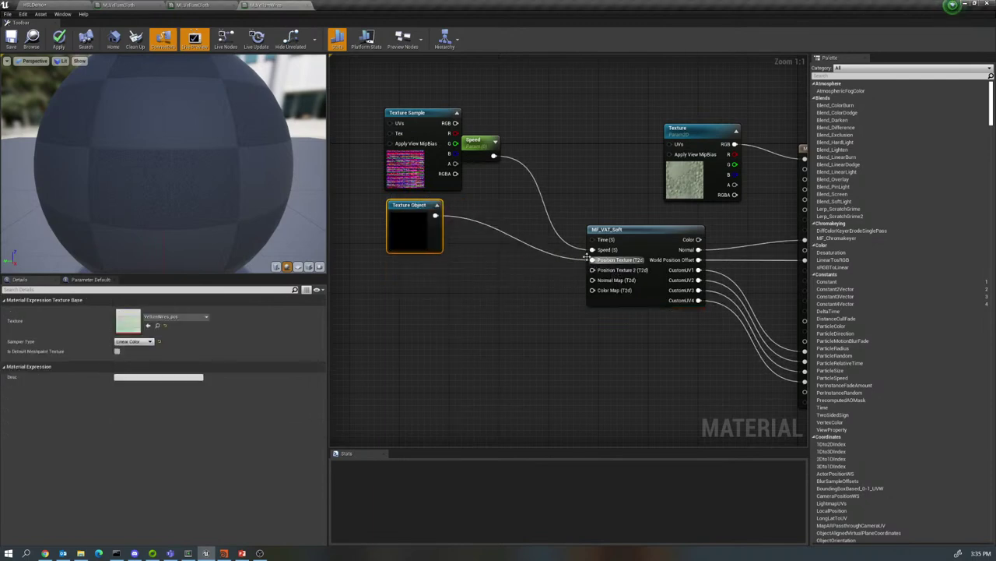
- Wire the VellumWires_norm texture object into Normal Map and save the material
left_click_drag(421, 114, 411, 274)
right_click(413, 274)
key("Escape")
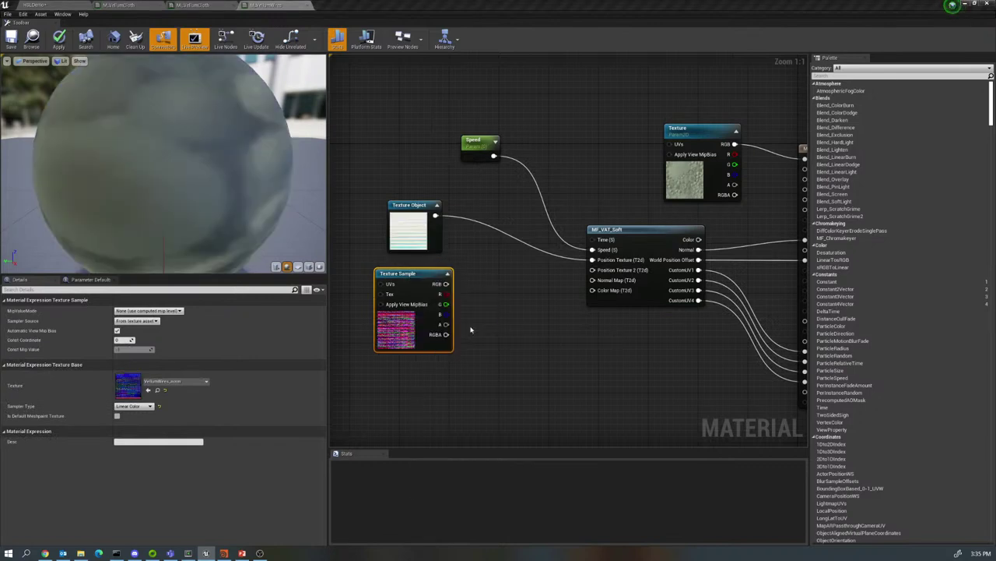
left_click_drag(423, 284, 590, 280)
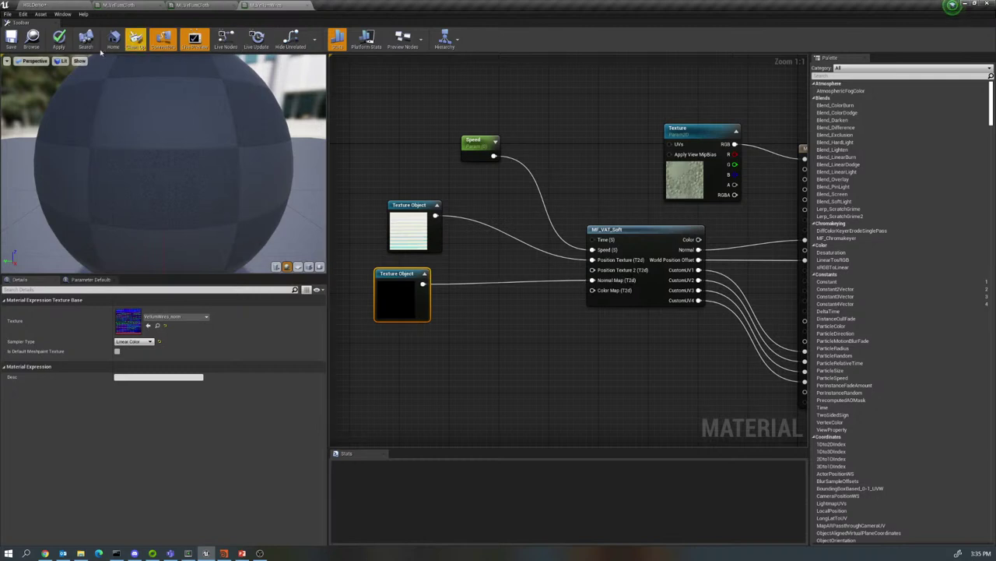
left_click(20, 44)
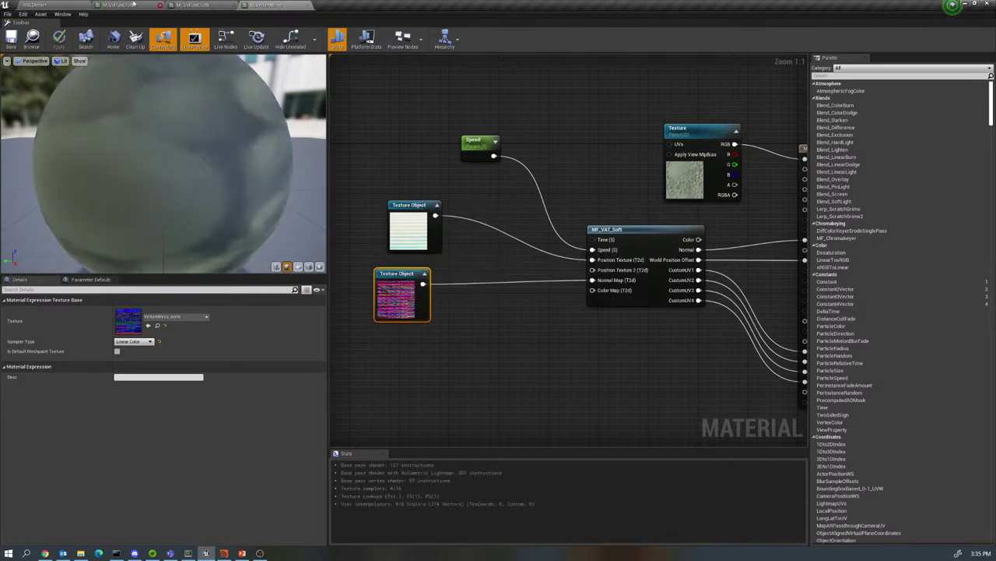
left_click(75, 5)
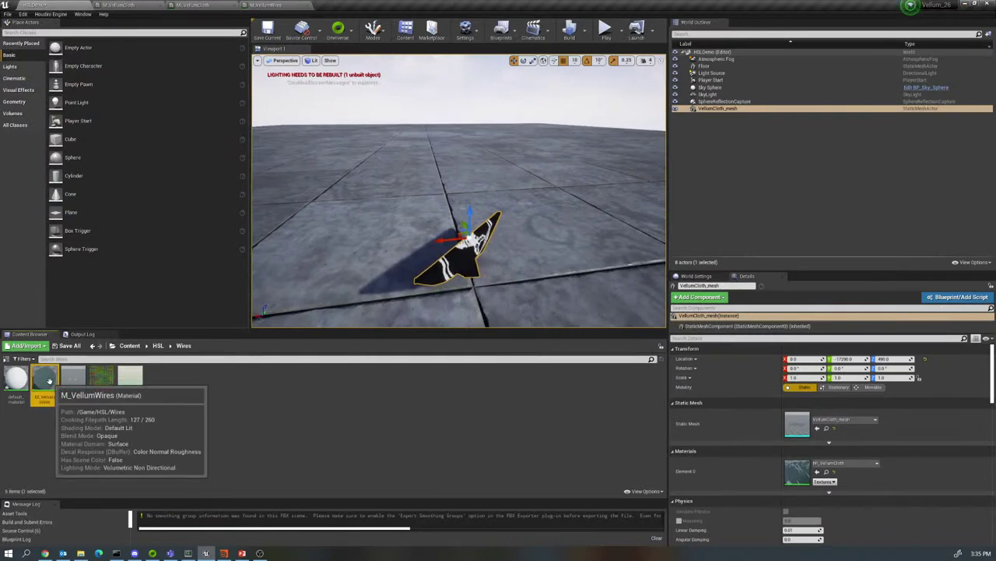
- Make a material instance of M_VellumWires, name it MI_VellumWires, and open it
right_click(49, 381)
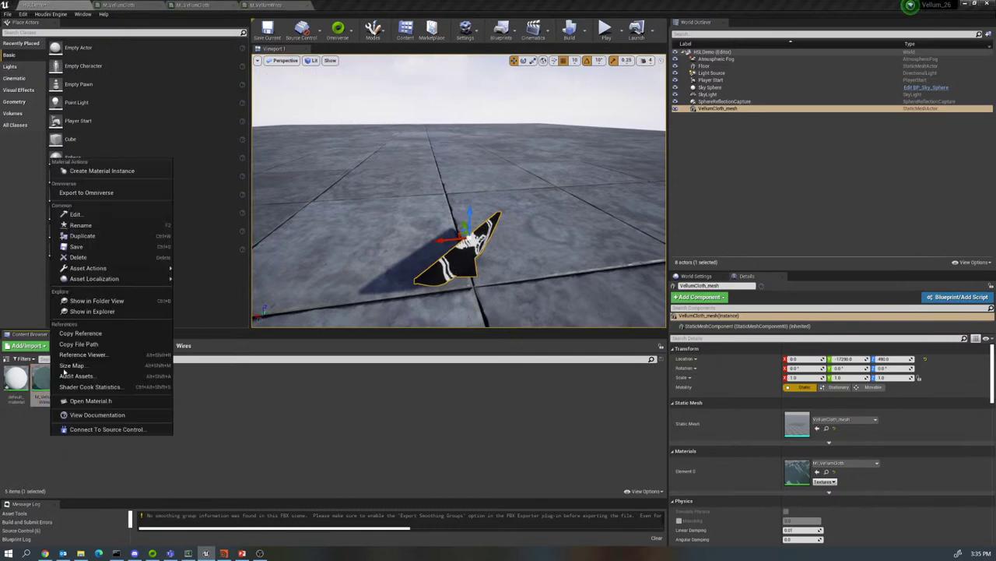
left_click(108, 178)
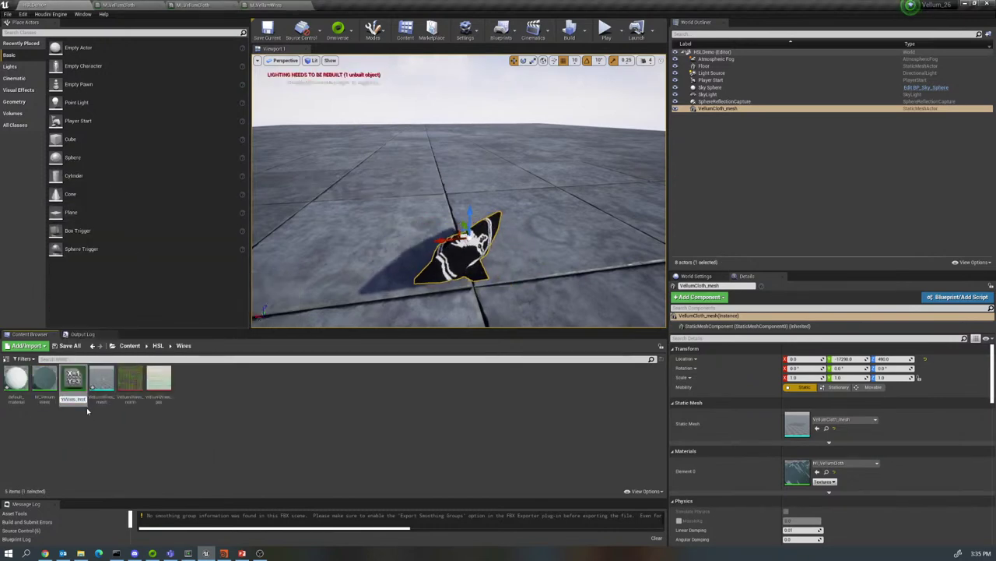
key("BackSpace")
key("BackSpace")
key("BackSpace")
key("BackSpace")
key("BackSpace")
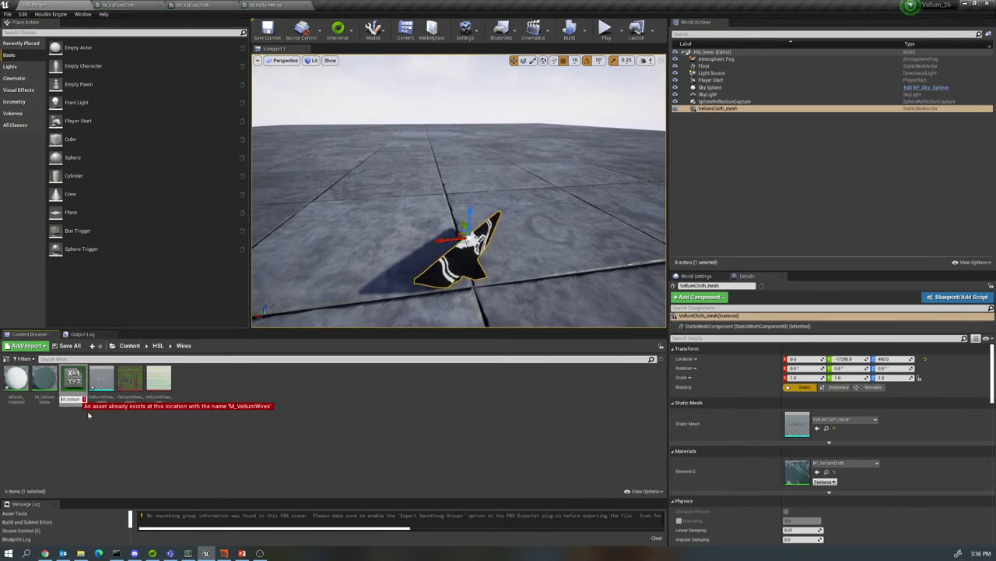
key("Home")
key("Right")
type("I")
key("Return")
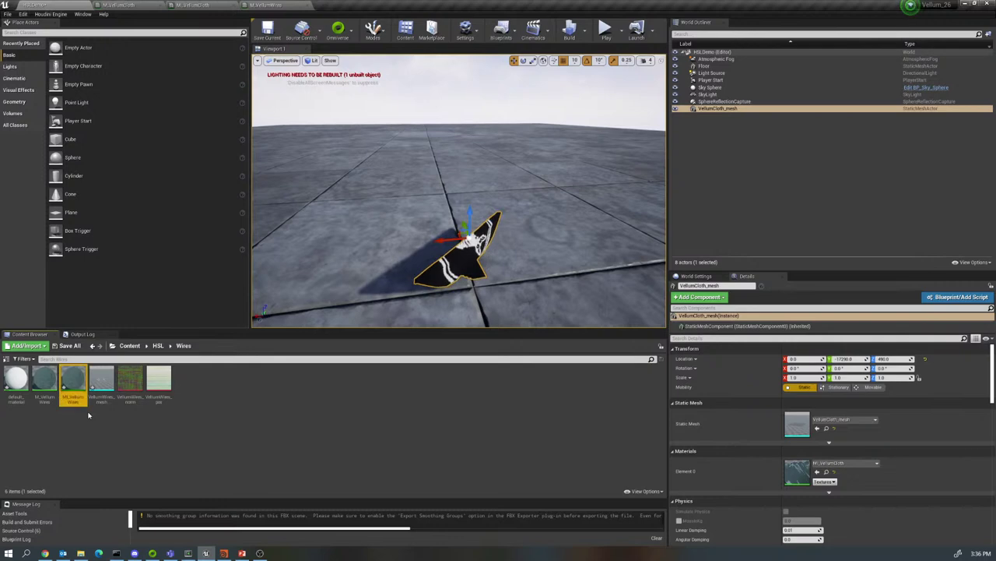
double_click(72, 377)
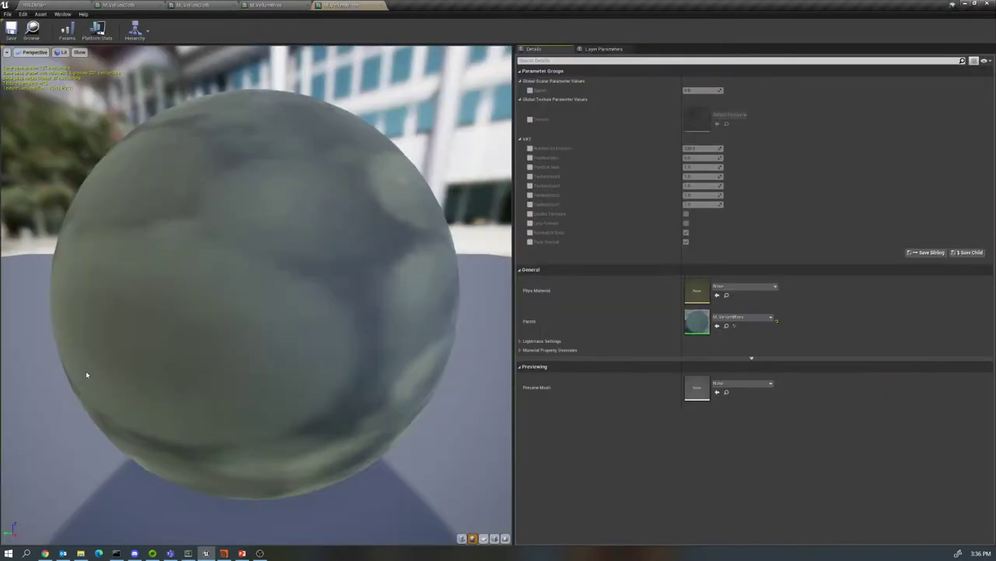
- Enable the Speed, Texture, Number Of Frames, Position Min and Position Max overrides
left_click(531, 91)
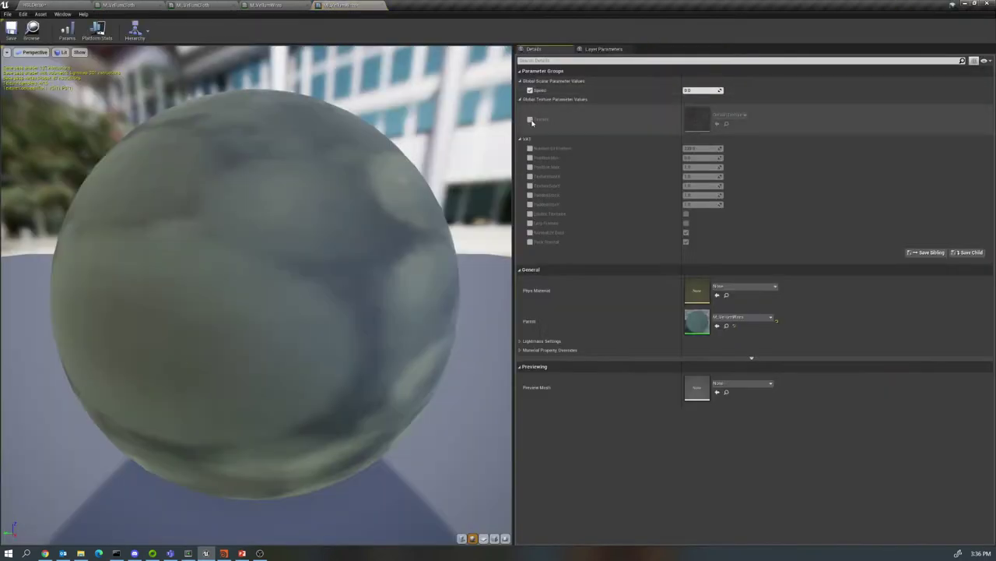
left_click(530, 119)
left_click(531, 148)
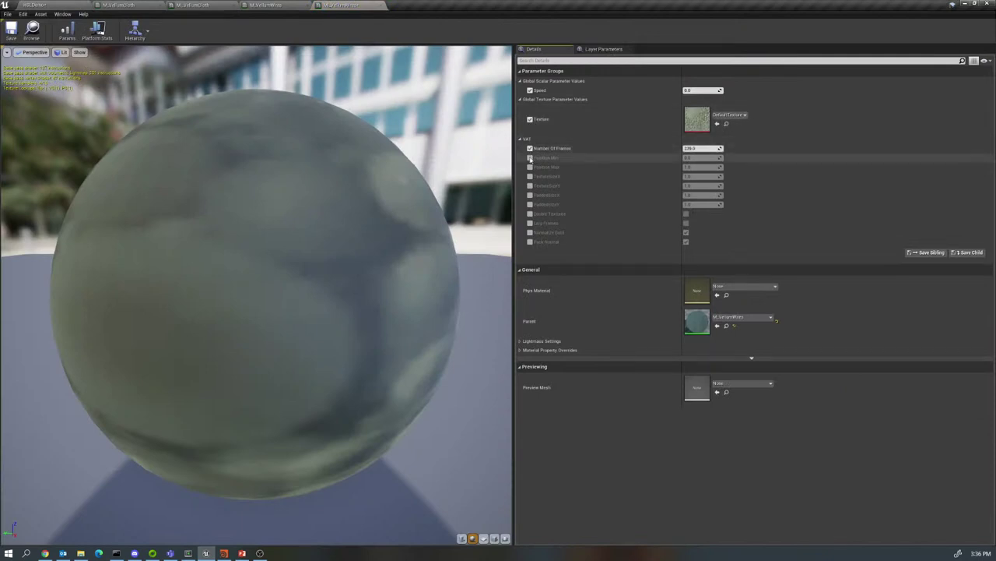
left_click(530, 157)
left_click(530, 167)
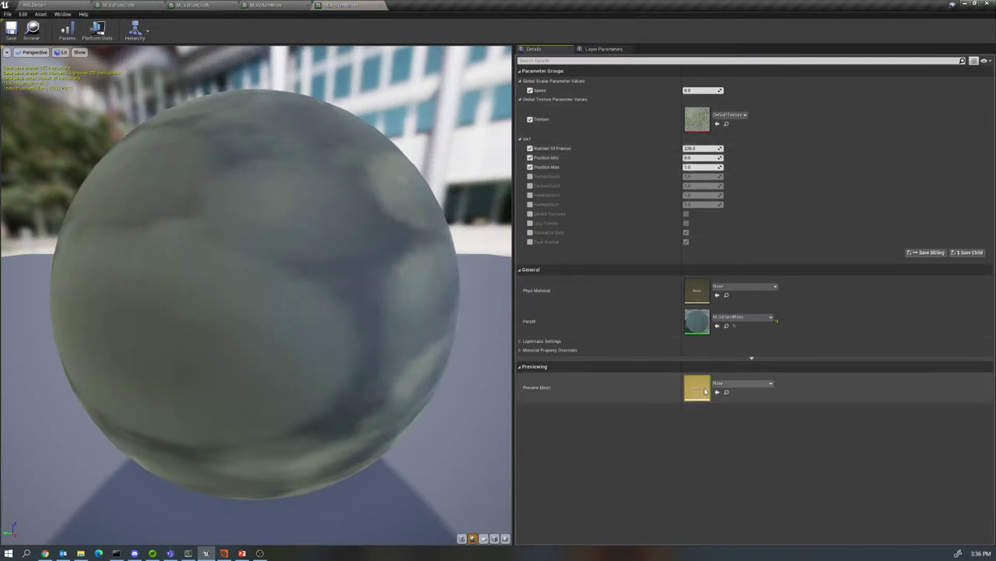
- Set the instance's preview mesh to VellumWires_mesh
left_click(732, 385)
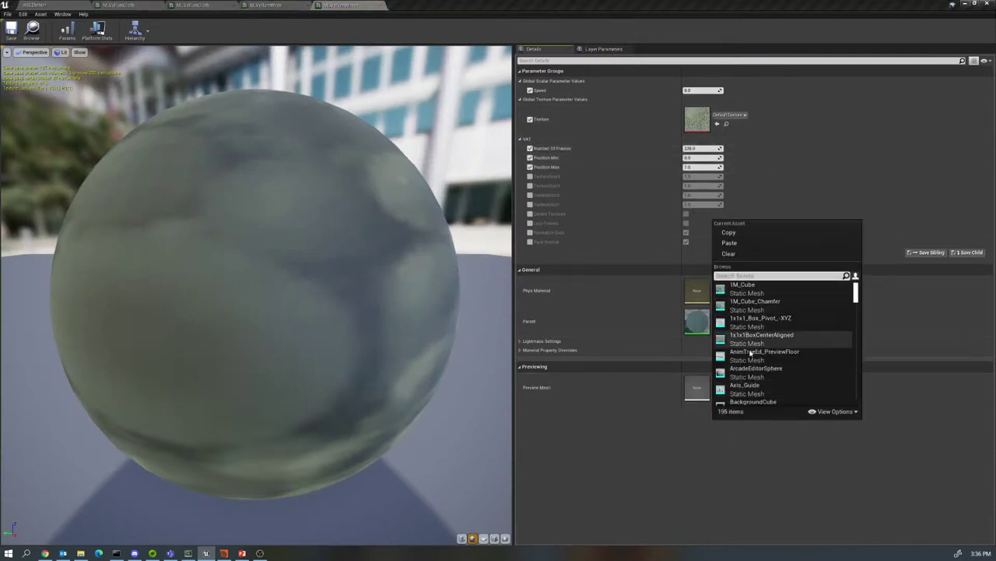
type("wires")
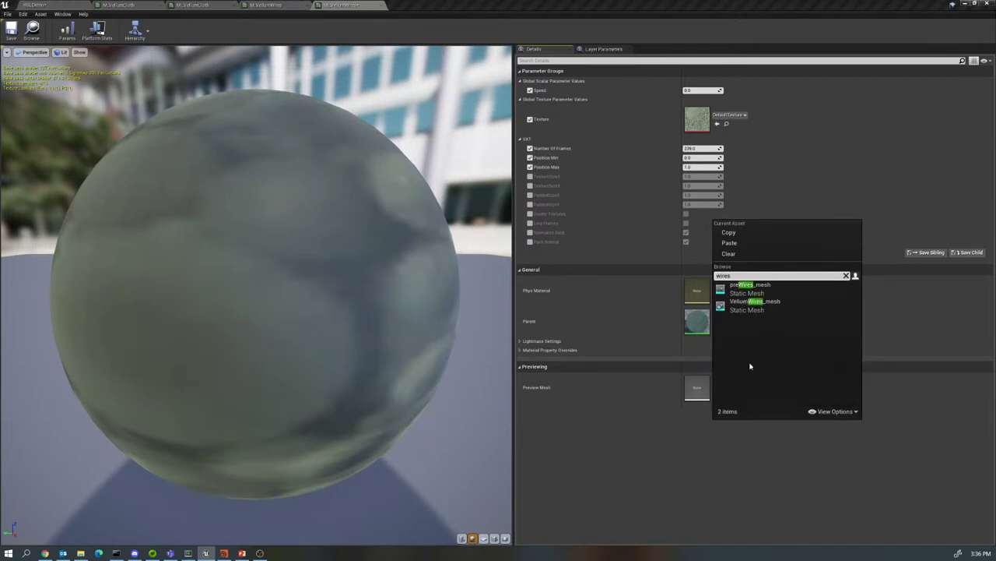
left_click(749, 304)
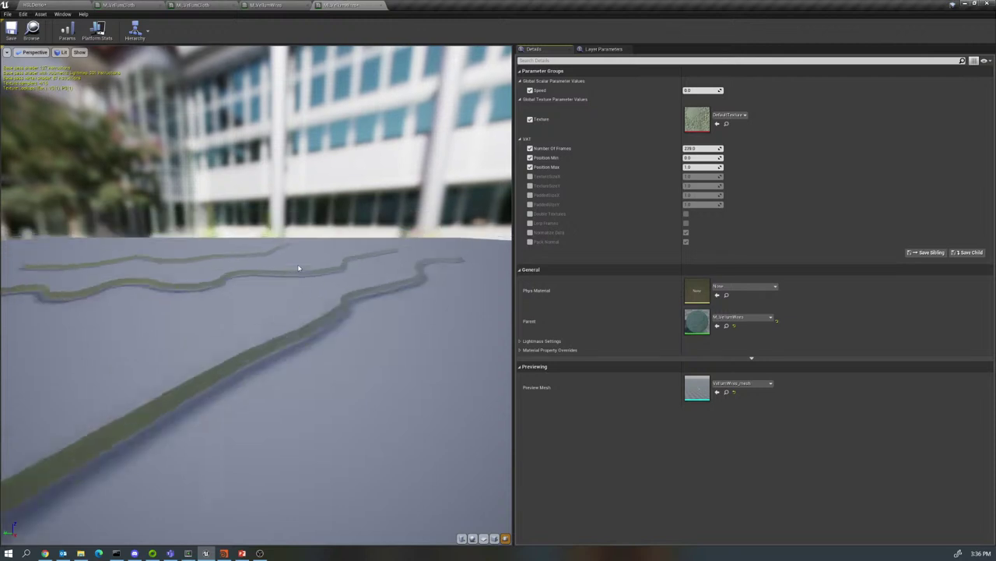
mouse_move(299, 269)
left_mouse_down()
mouse_move(298, 339)
mouse_move(296, 276)
left_mouse_up()
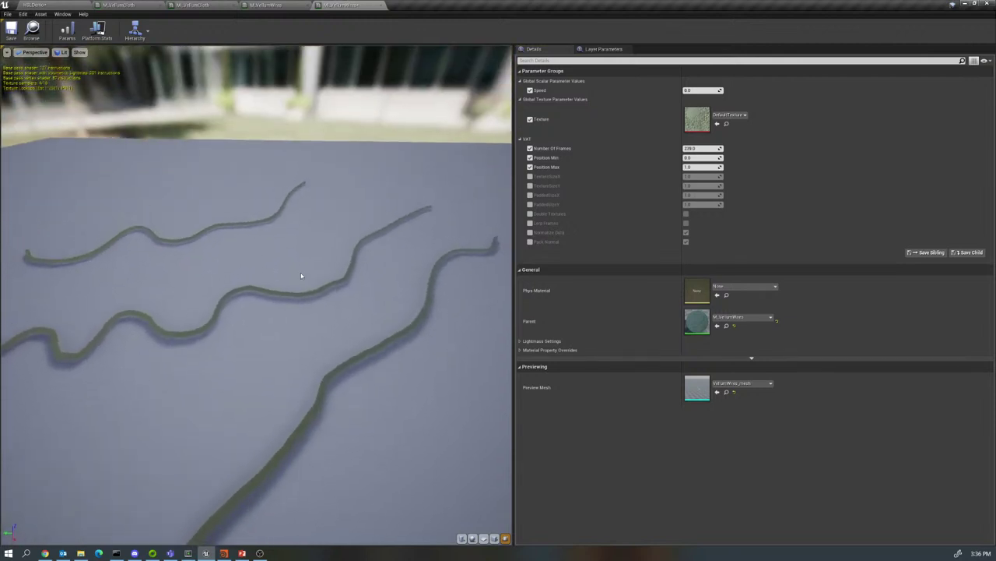
left_click(730, 115)
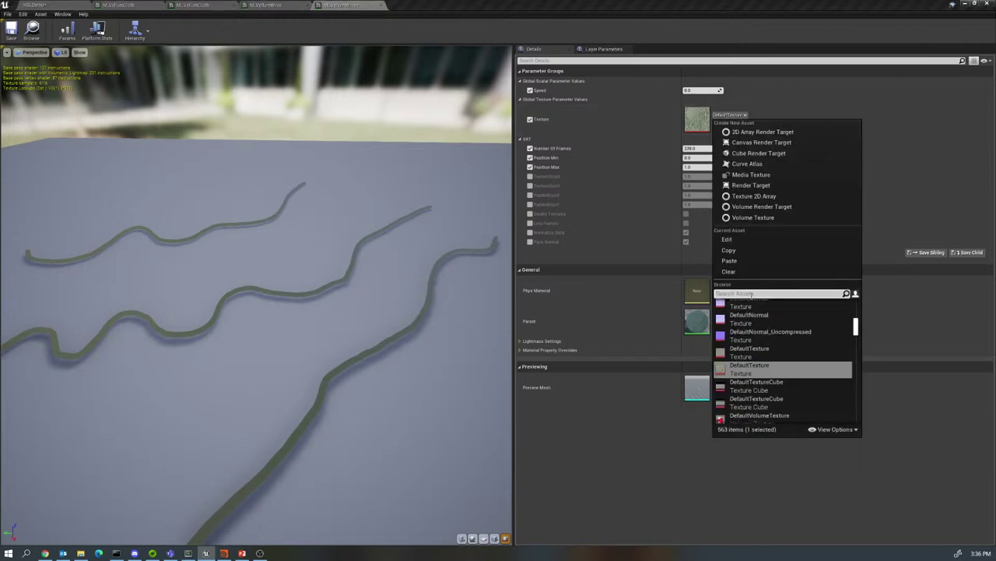
- Set the Texture parameter to T_Fire_Tiled_D, then return to Houdini's VAT exporter
type("tile")
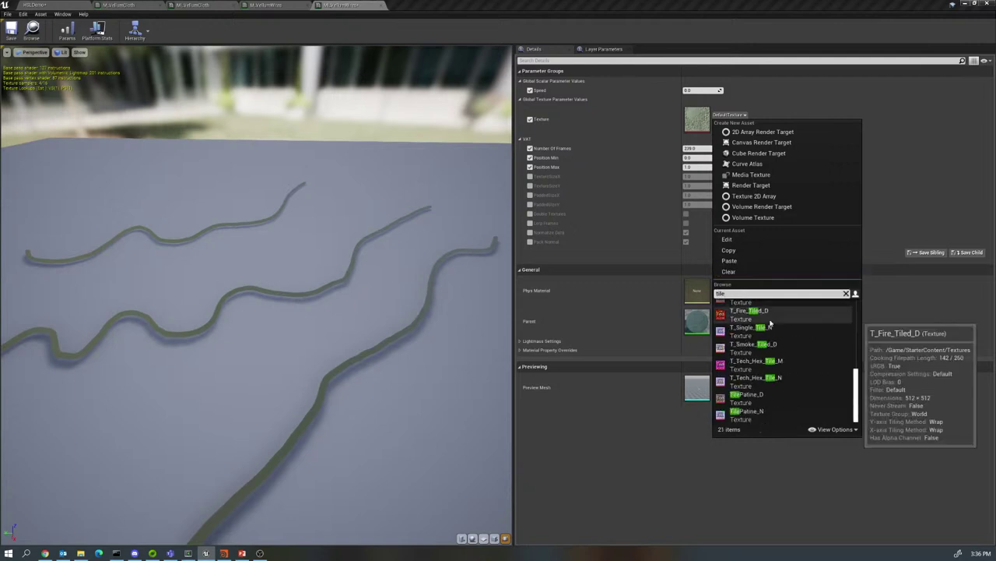
left_click(744, 313)
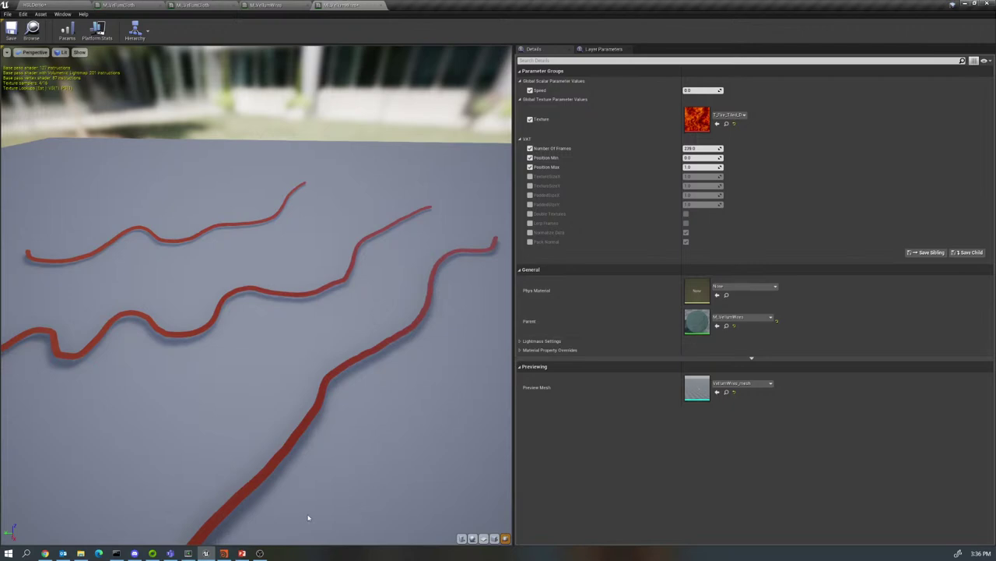
left_click(224, 552)
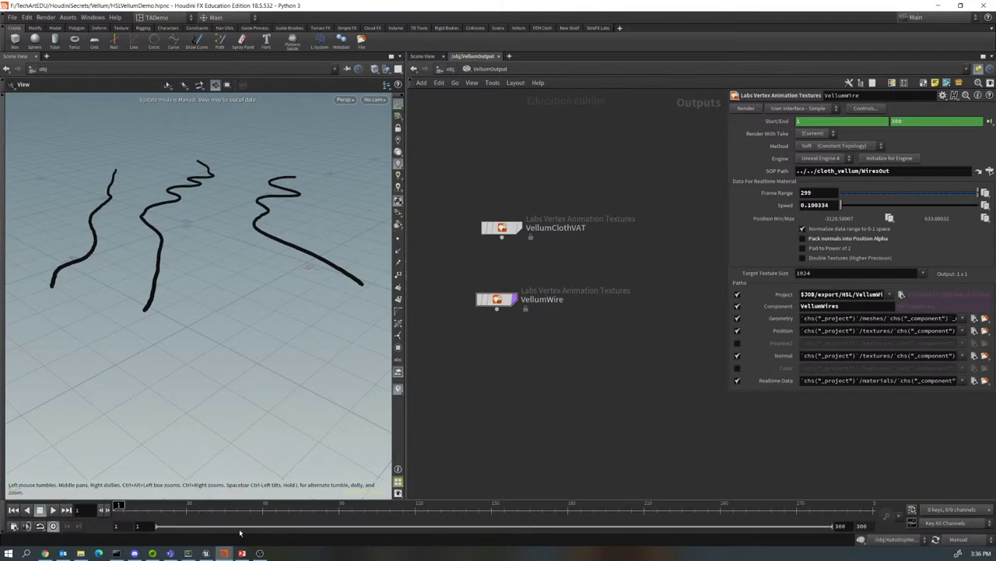
- Commit Speed 0.100334 and paste Position Min -3128.58007 from Houdini into MI_VellumWires
left_click(206, 552)
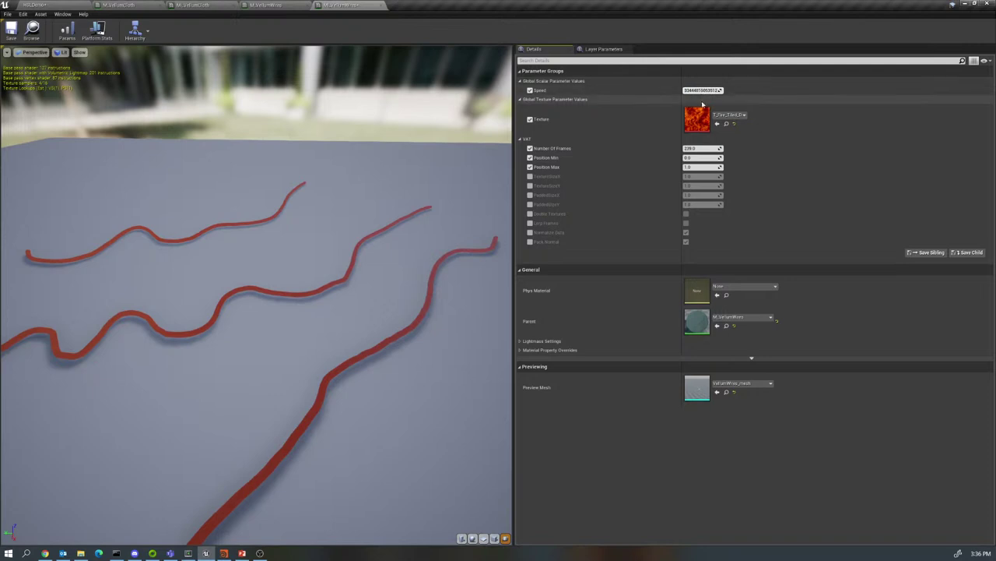
key("Tab")
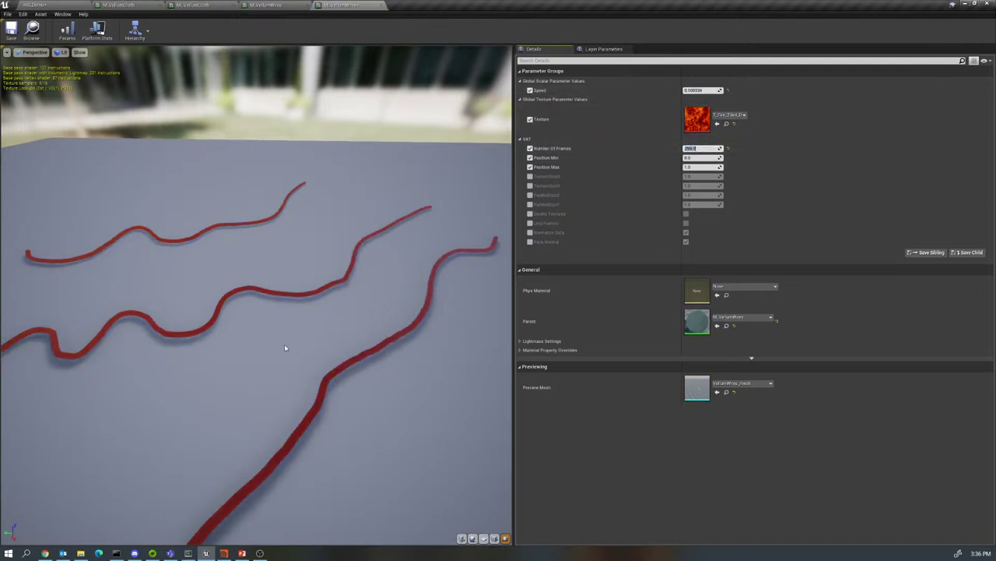
left_click(225, 552)
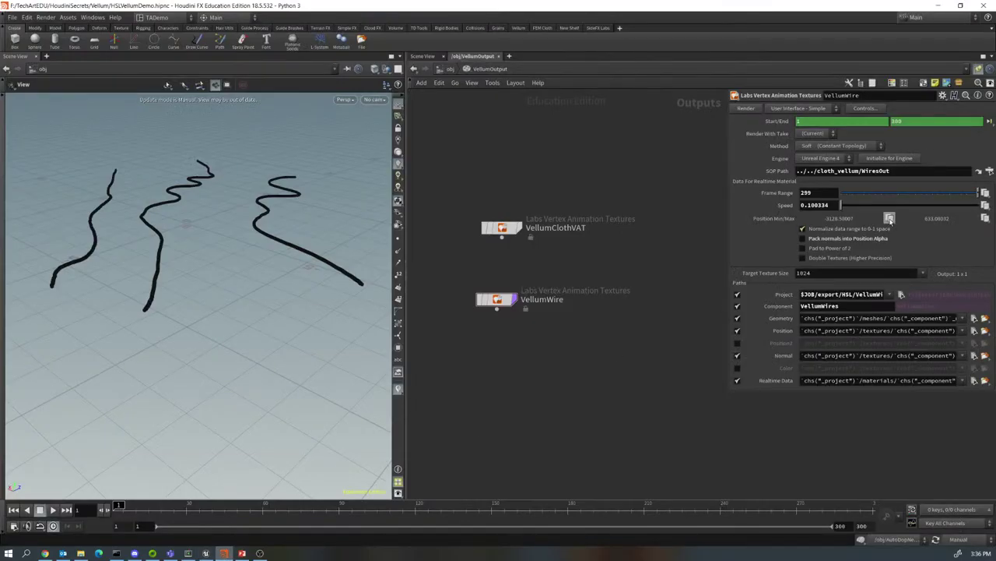
left_click(225, 554)
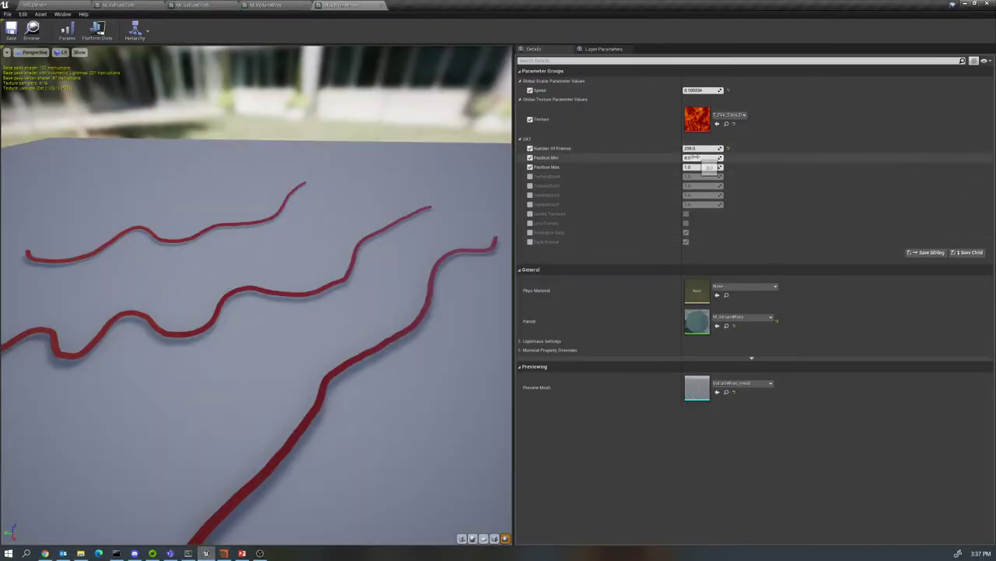
left_click(693, 158)
type("-3128.58007")
key("Return")
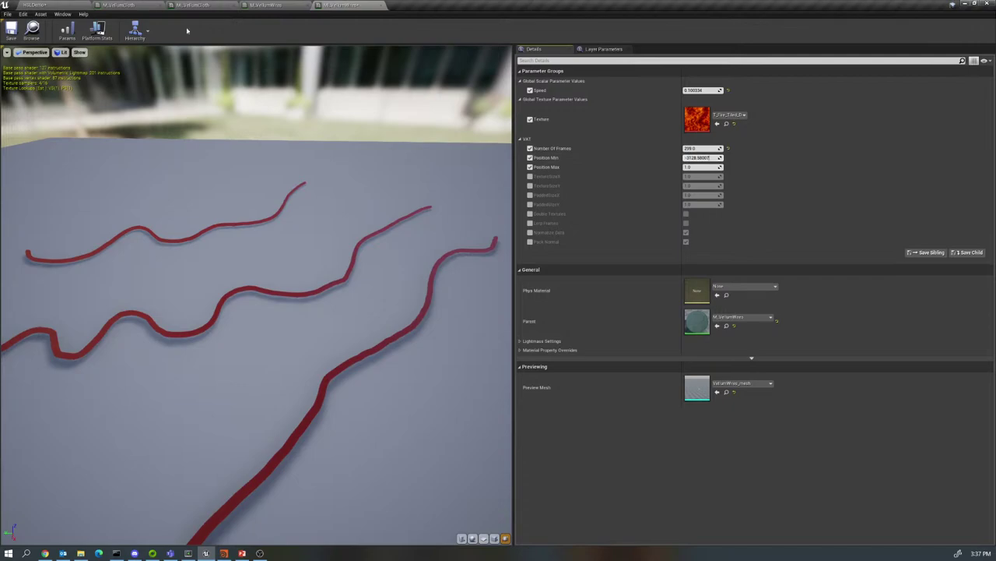
- Paste Position Max 603.980802 from Houdini, then view the wires preview from a low angle
left_click(224, 553)
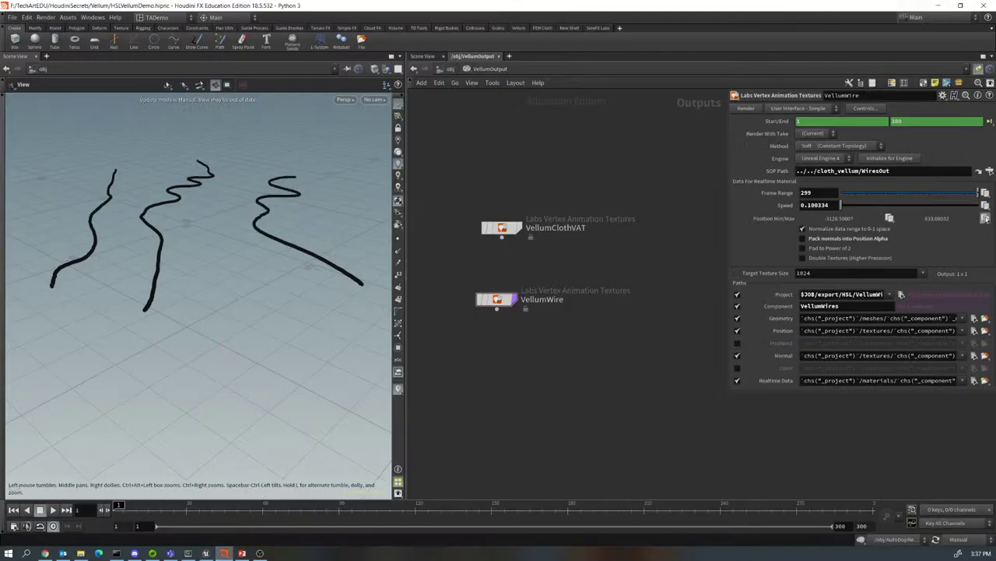
left_click(206, 553)
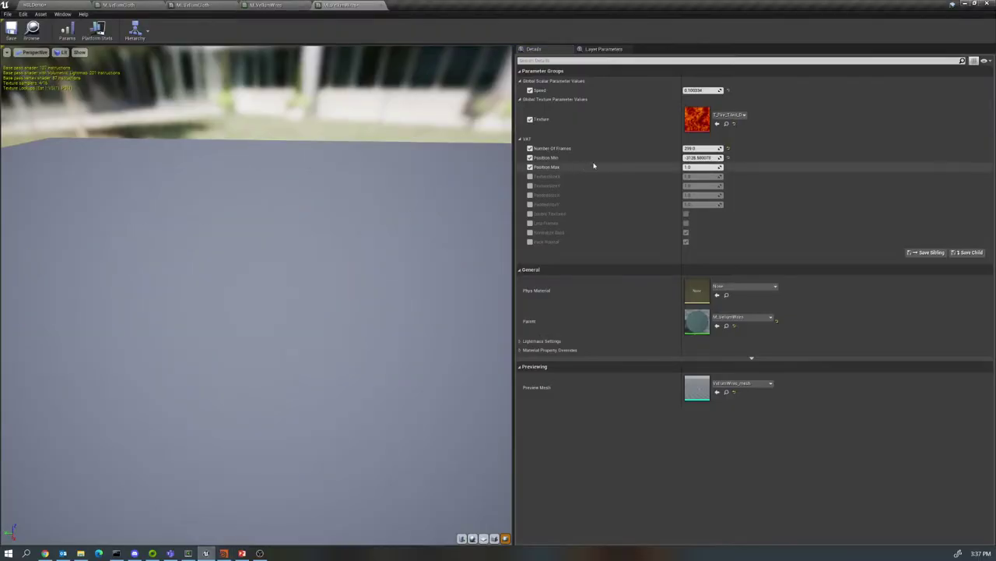
left_click(696, 168)
type("603.980802")
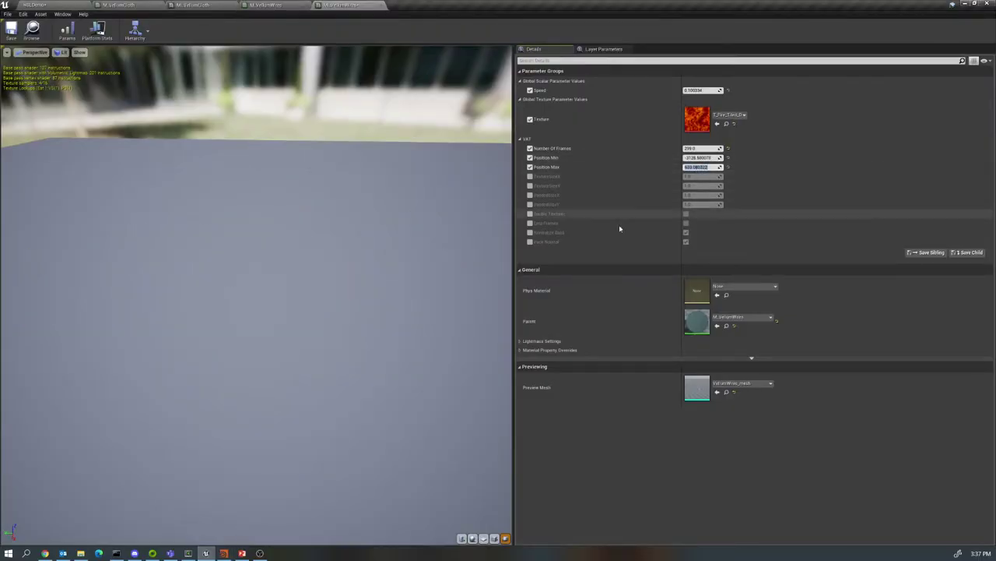
scroll(404, 230, "down", 6)
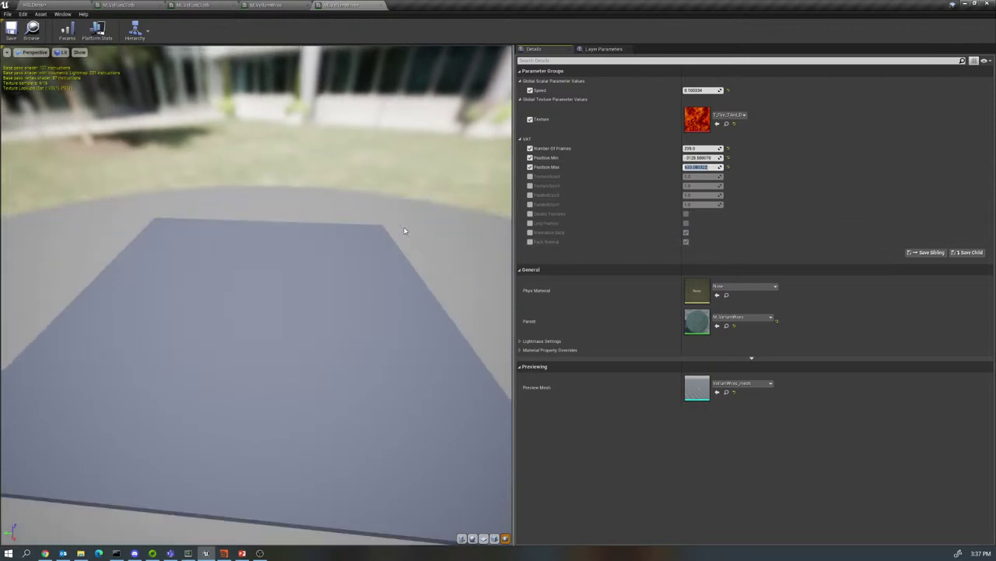
left_click_drag(400, 236, 376, 251)
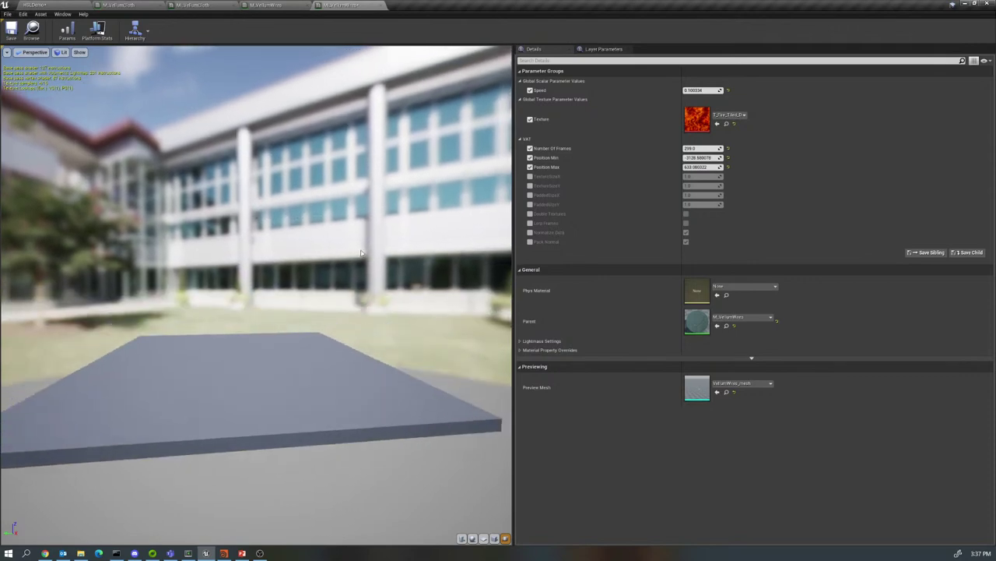
- Place VellumWires_mesh into the level next to the cloth mesh and select it
left_click(78, 5)
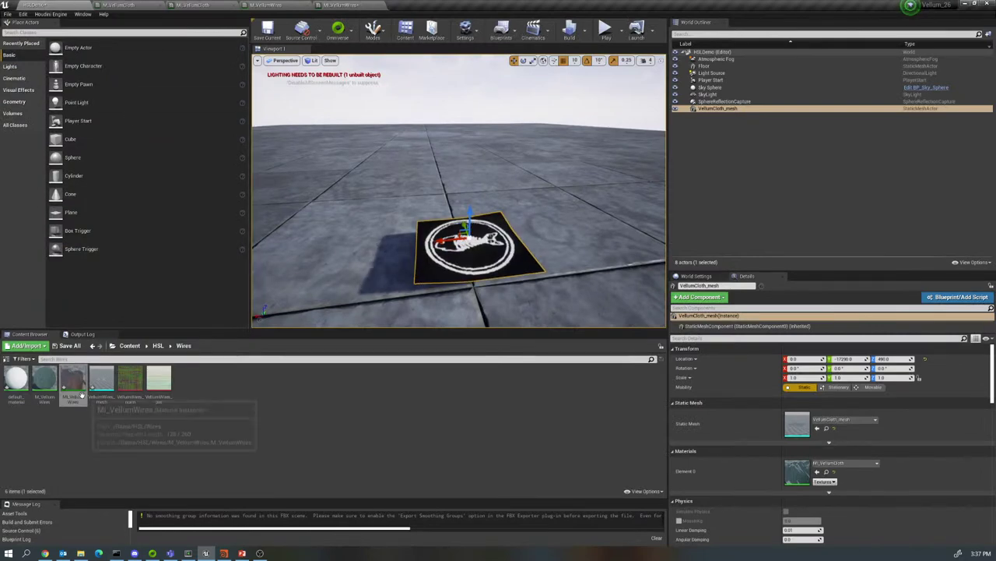
left_click_drag(72, 379, 469, 231)
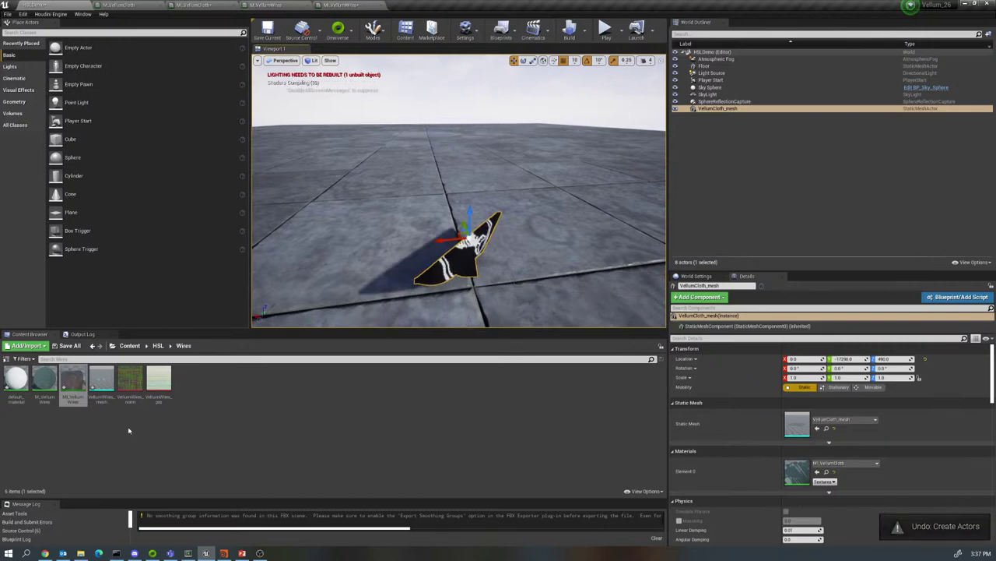
mouse_move(103, 377)
left_click_drag(104, 376, 461, 253)
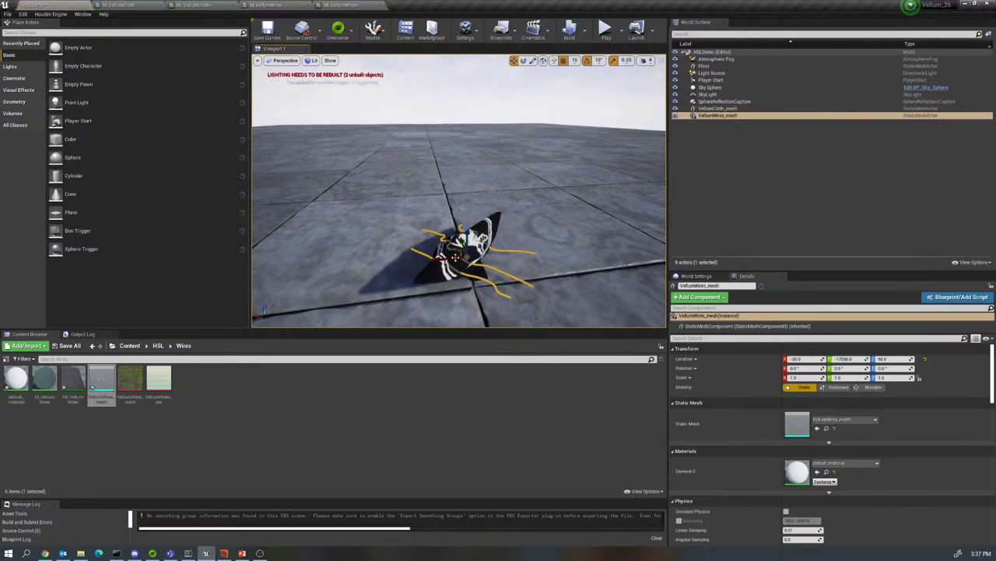
left_click(438, 275)
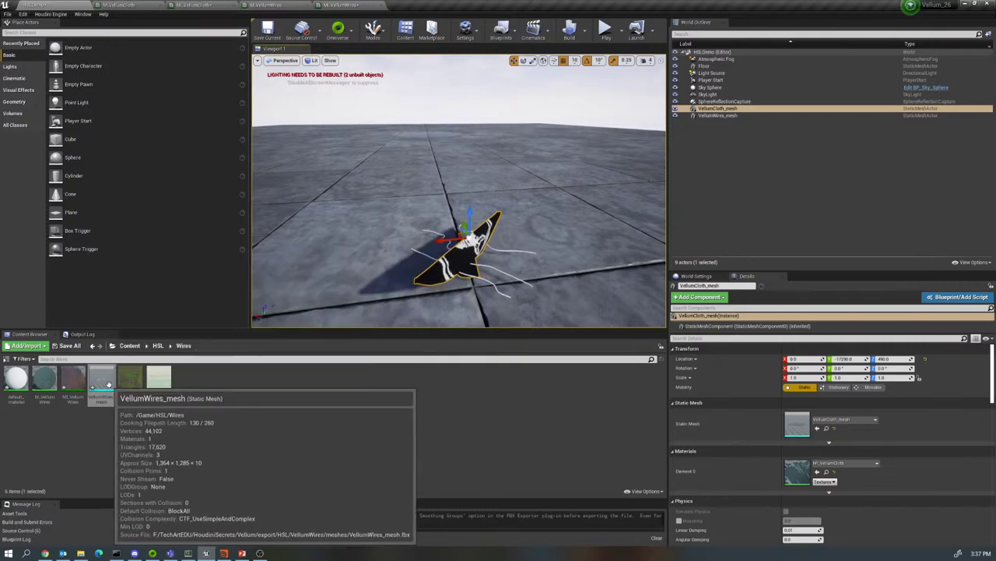
left_click(718, 115)
- Set the wire mesh to X 0 and Z 490, and assign MI_VellumWires to Element 0
left_click(809, 359)
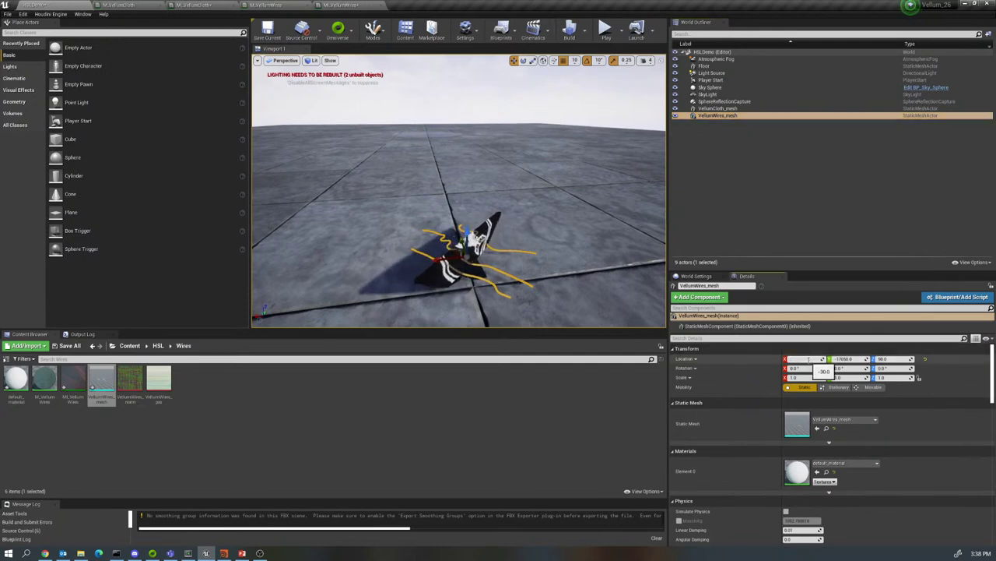
type("0")
key("Tab")
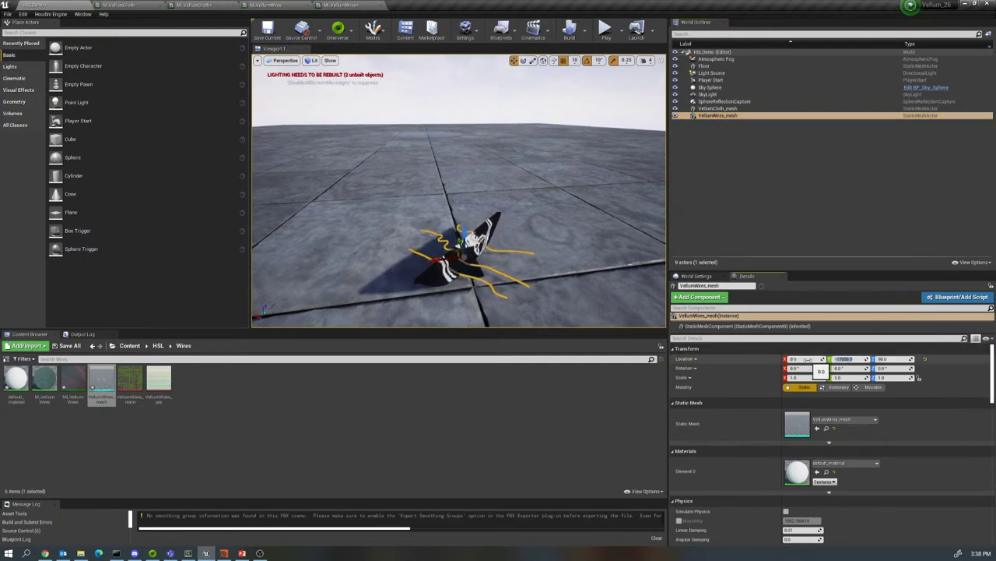
type("0")
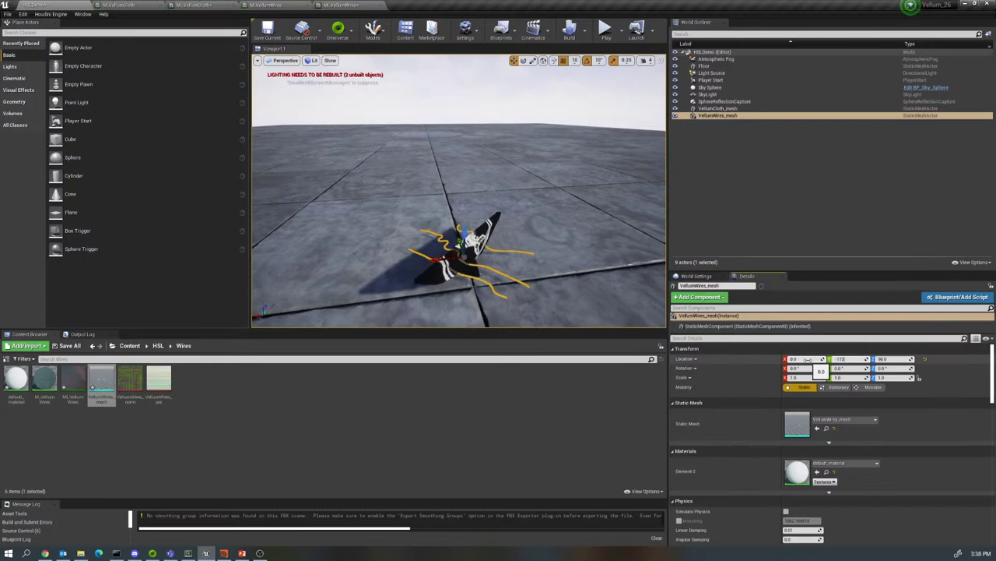
key("Tab")
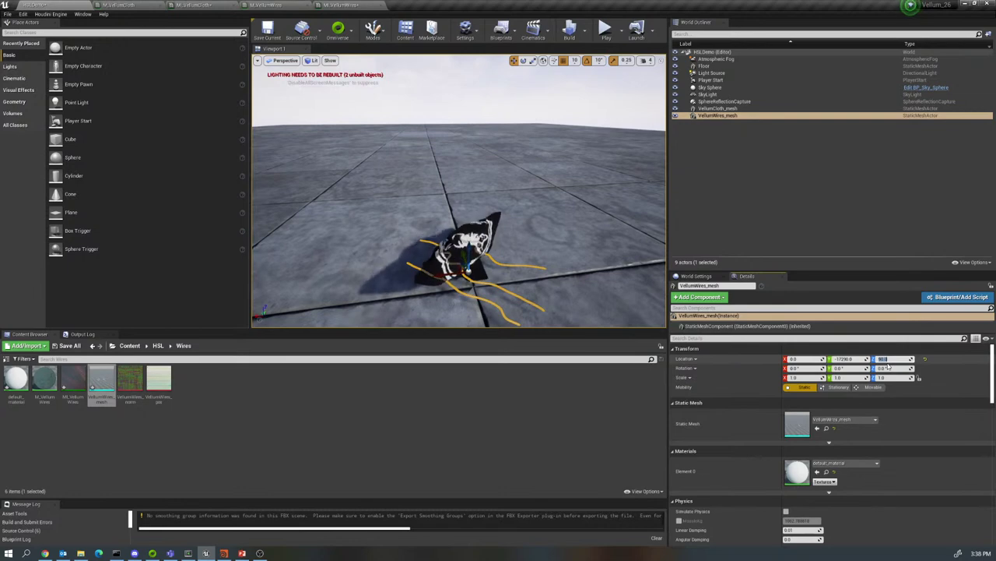
type("0")
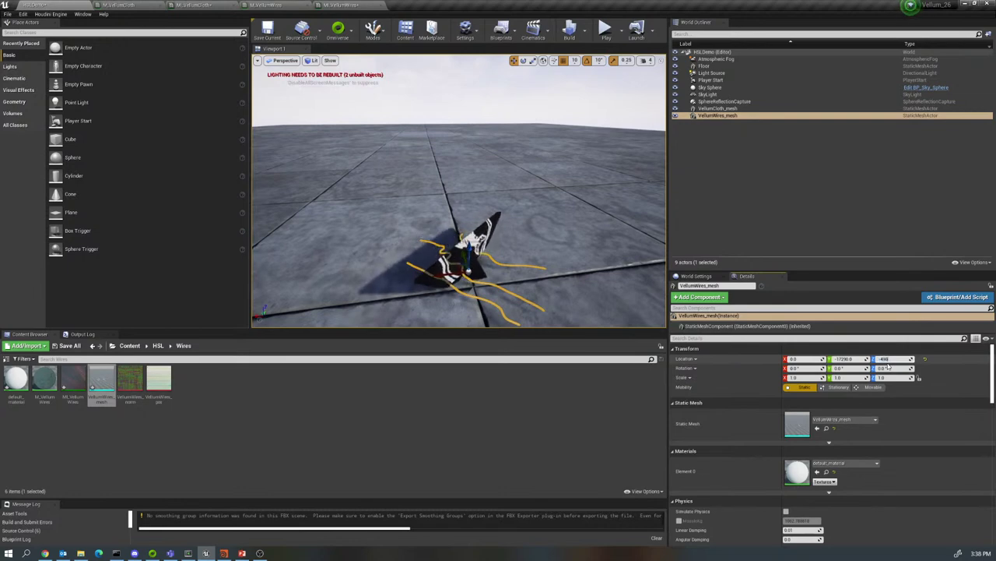
key("Return")
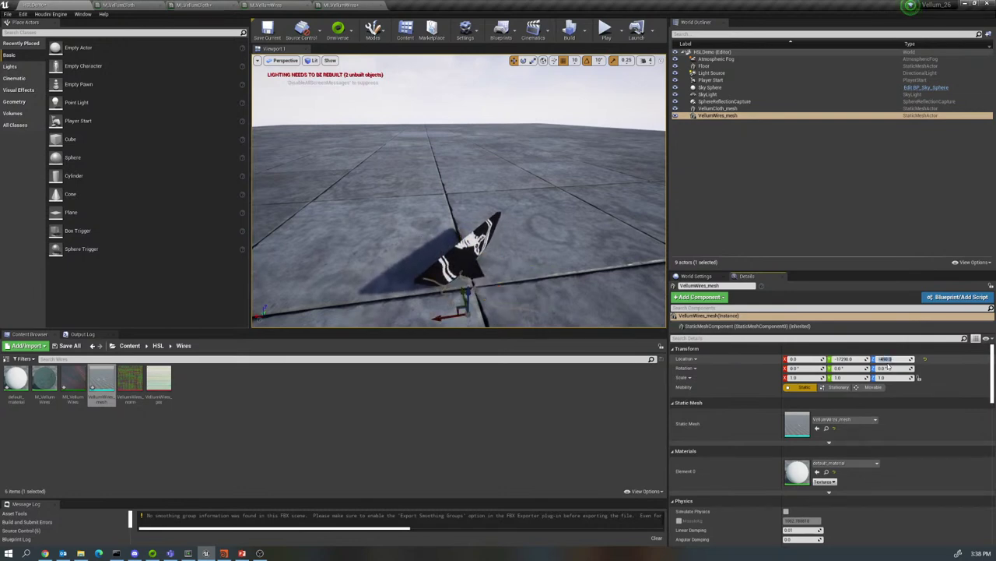
left_click(888, 360)
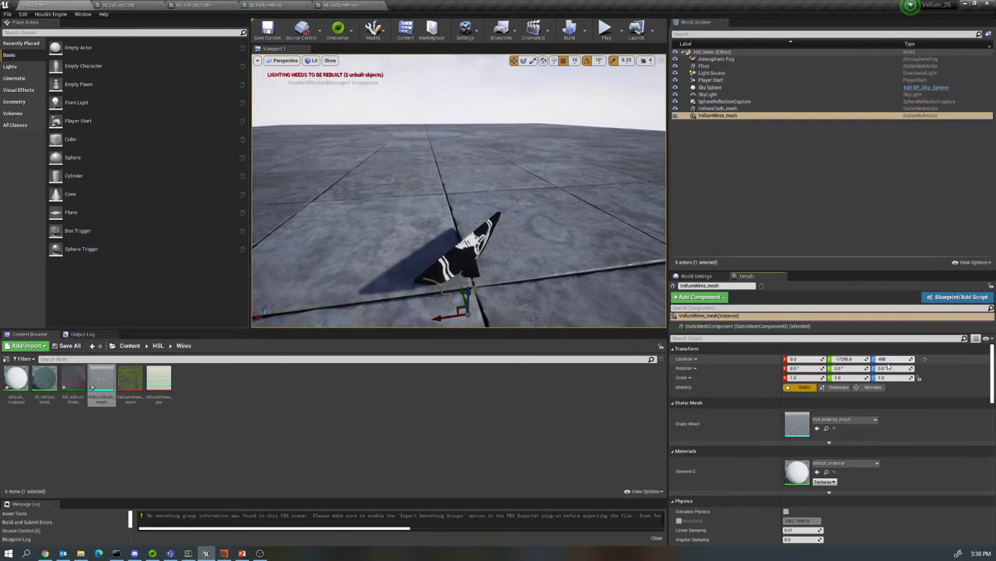
key("Return")
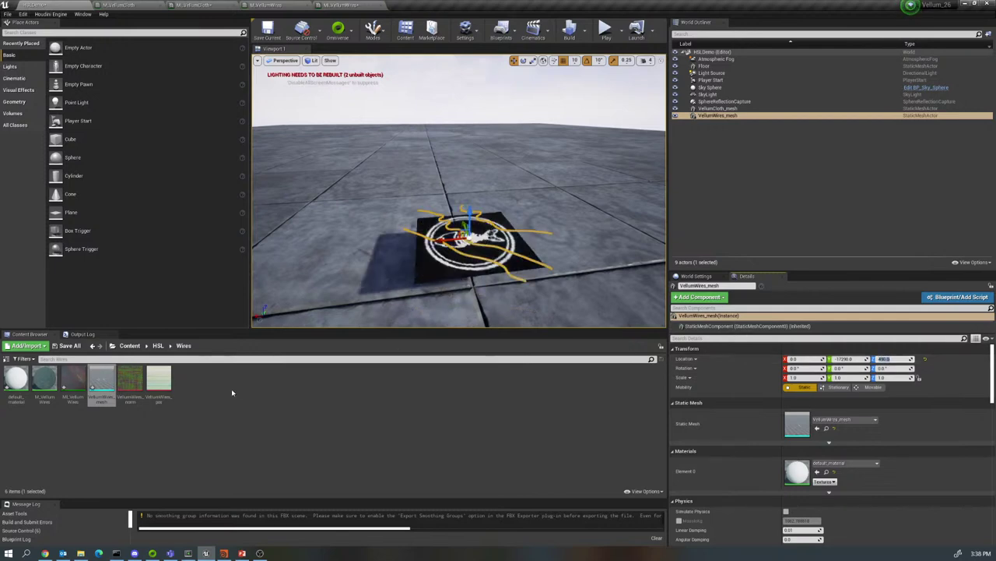
left_click(74, 379)
left_click_drag(73, 379, 804, 470)
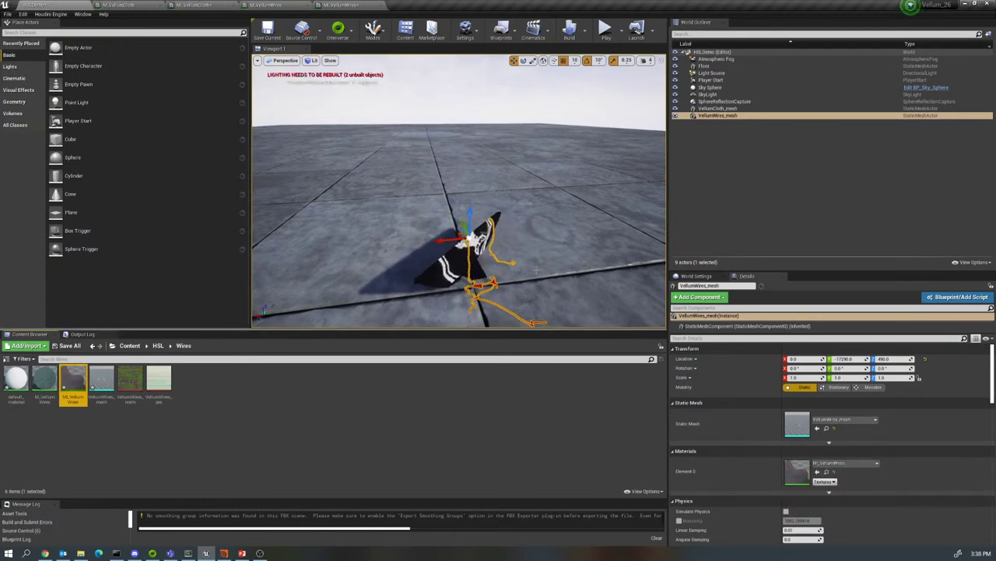
- Orbit around the wires animating over the cloth, check the Floor and wire actors, then return to Houdini
left_click_drag(536, 270, 525, 269, "alt")
left_click(572, 178)
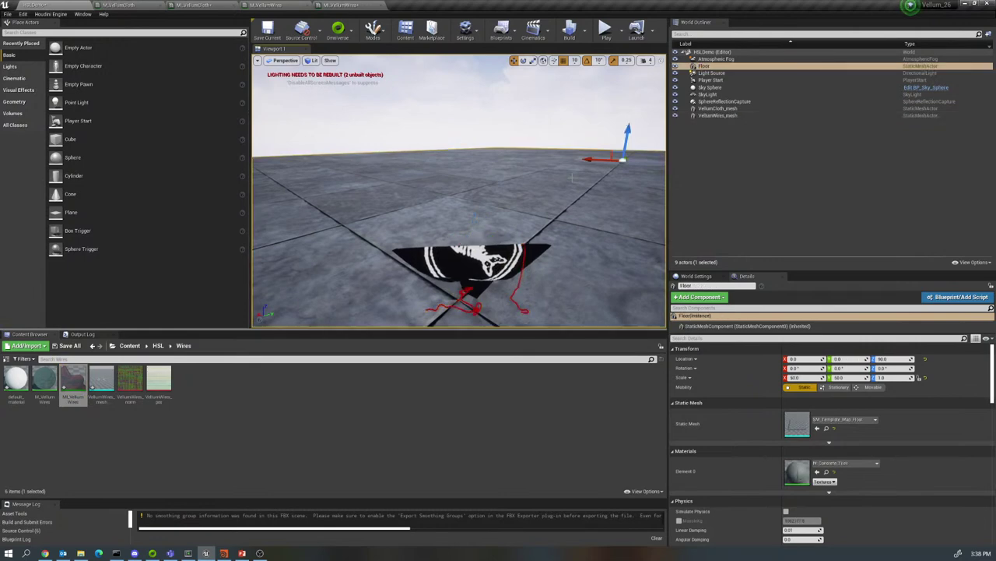
left_click_drag(602, 252, 601, 260, "alt")
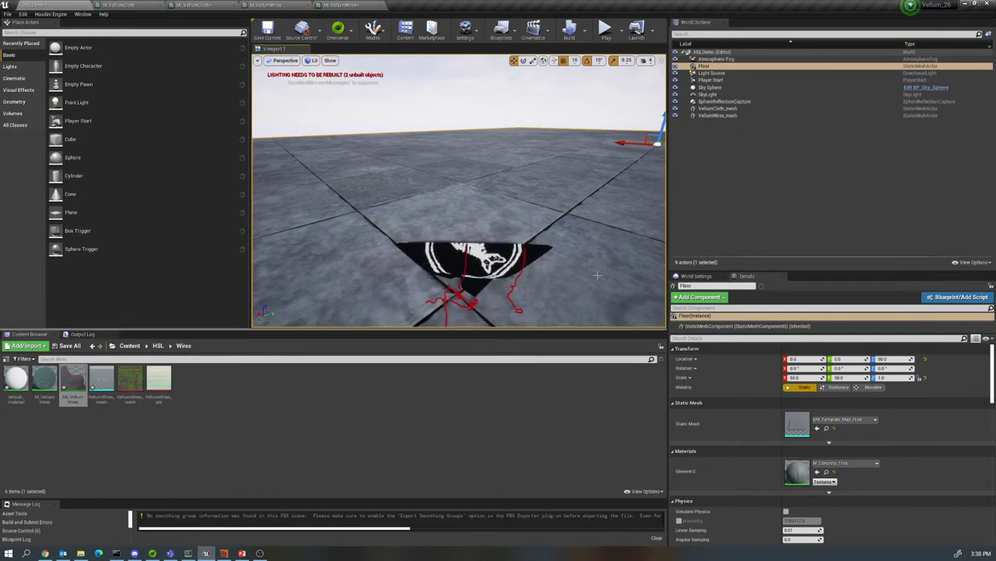
left_click_drag(597, 275, 522, 276, "alt")
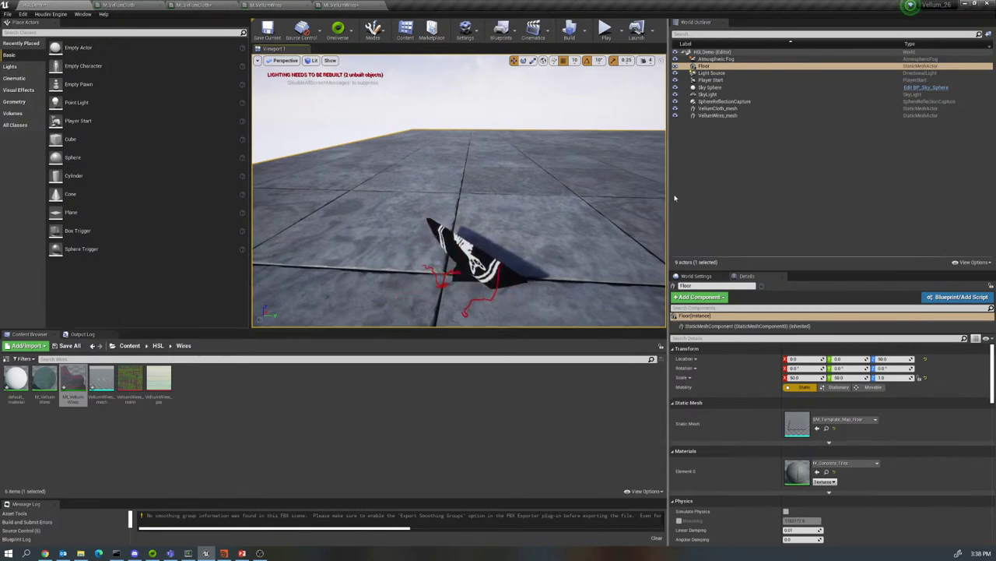
left_click(732, 116)
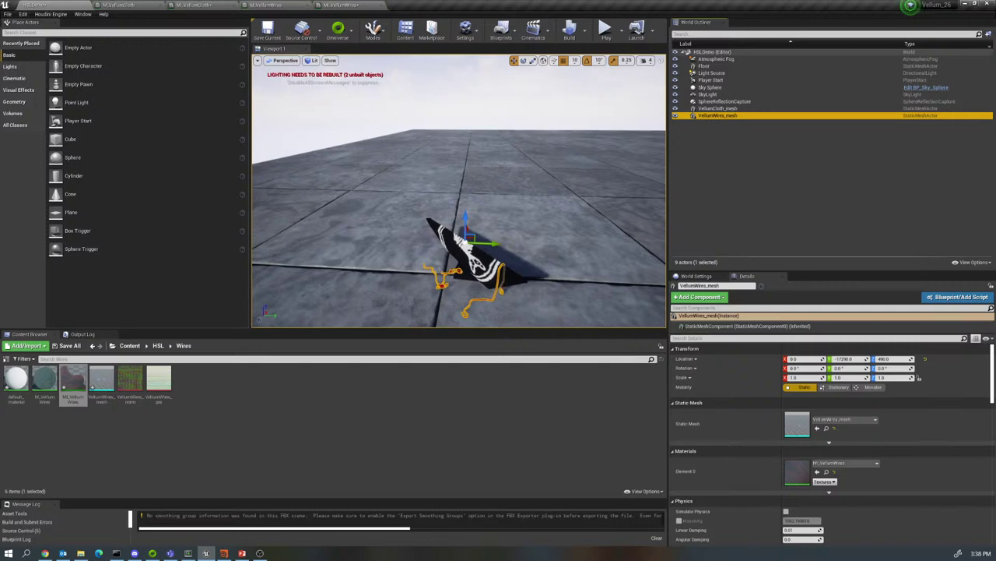
left_click(466, 212)
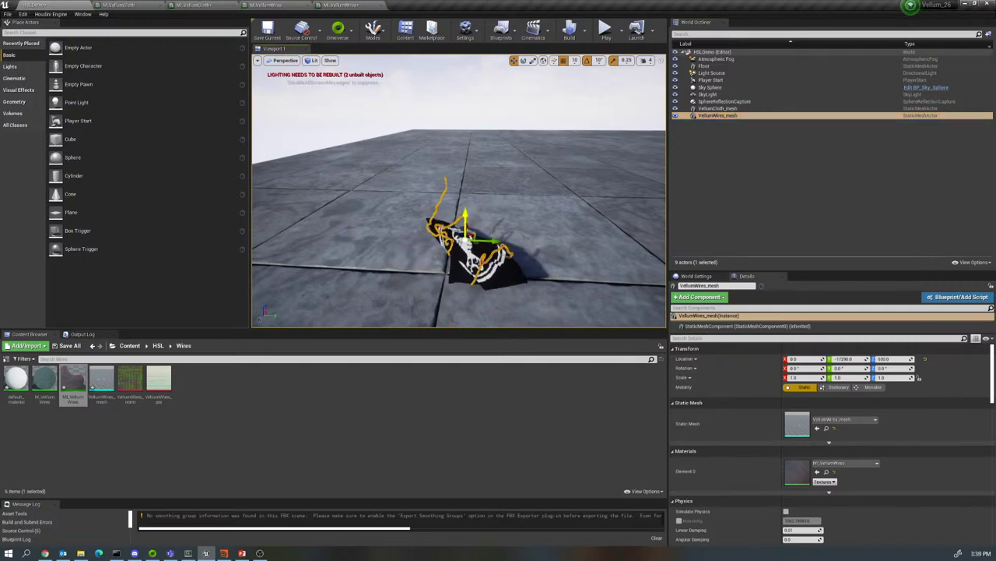
left_click(531, 94)
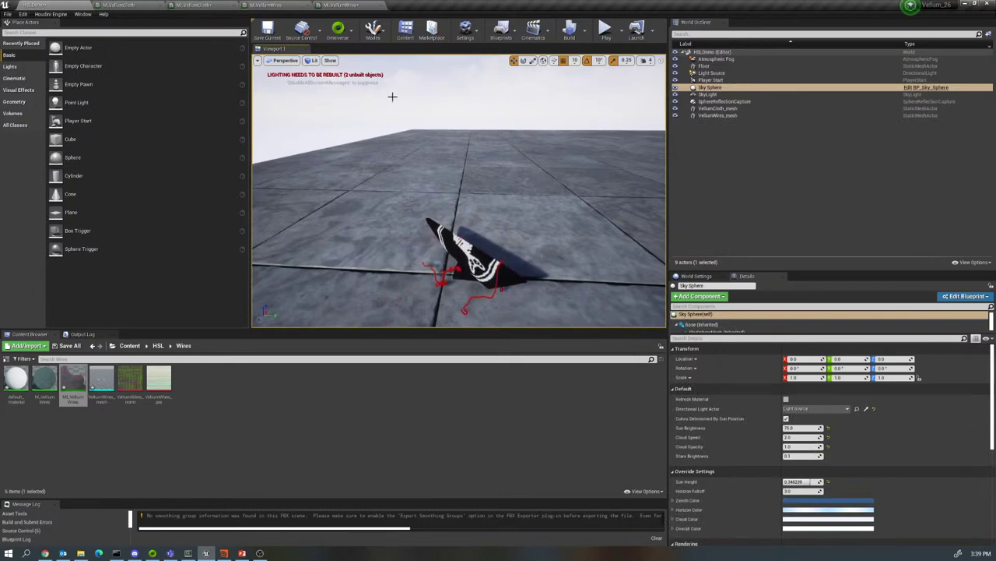
left_click(225, 553)
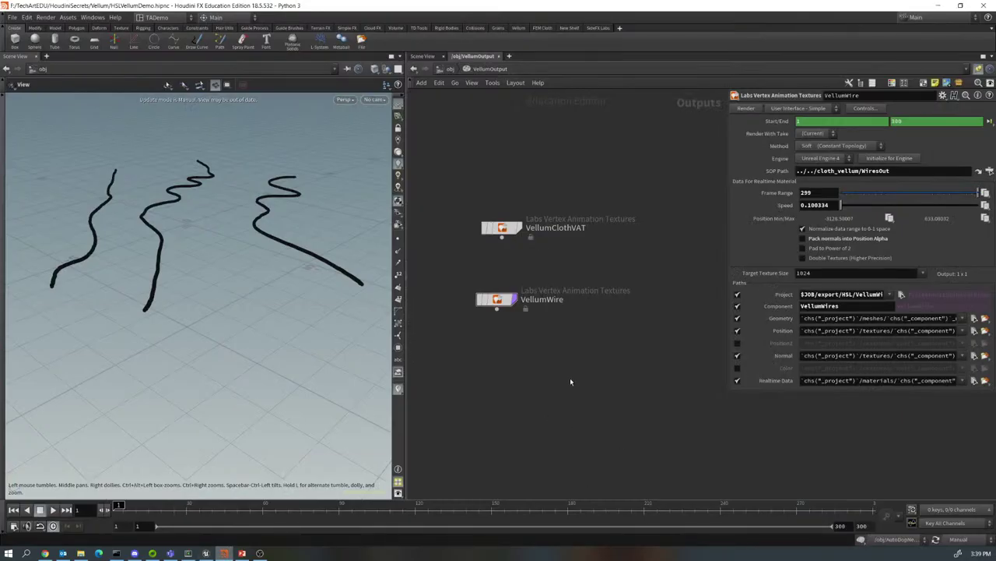
- Rearrange Roberto2 and RobertoOut inside cloth_vellum, then enter the Roberto2 object's network
key("u")
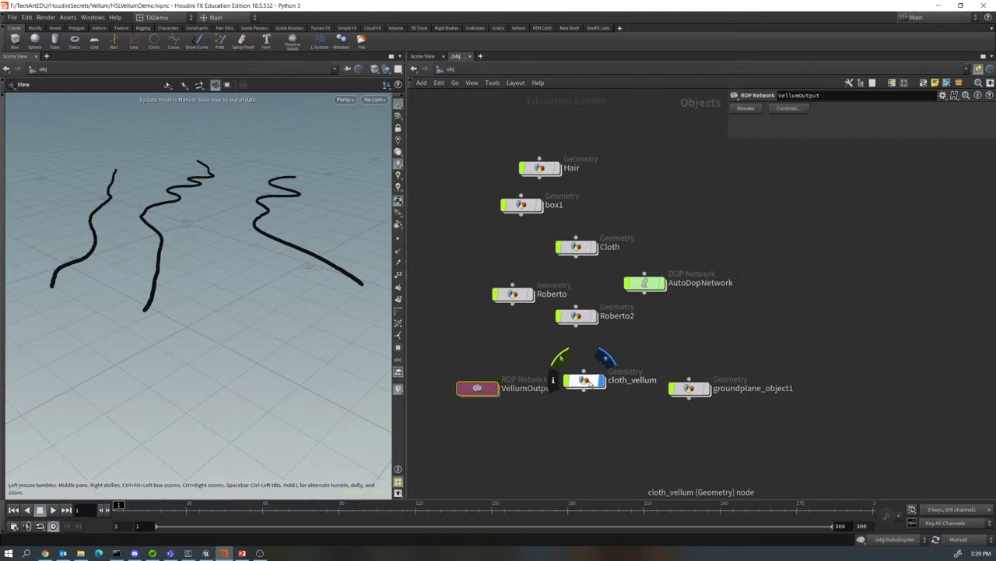
double_click(590, 381)
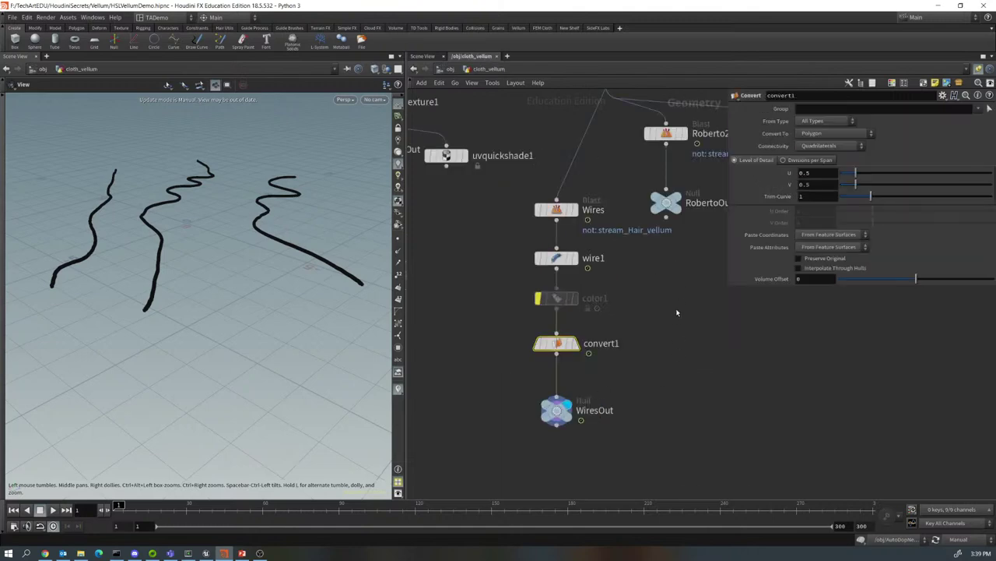
middle_click_drag(676, 313, 531, 354)
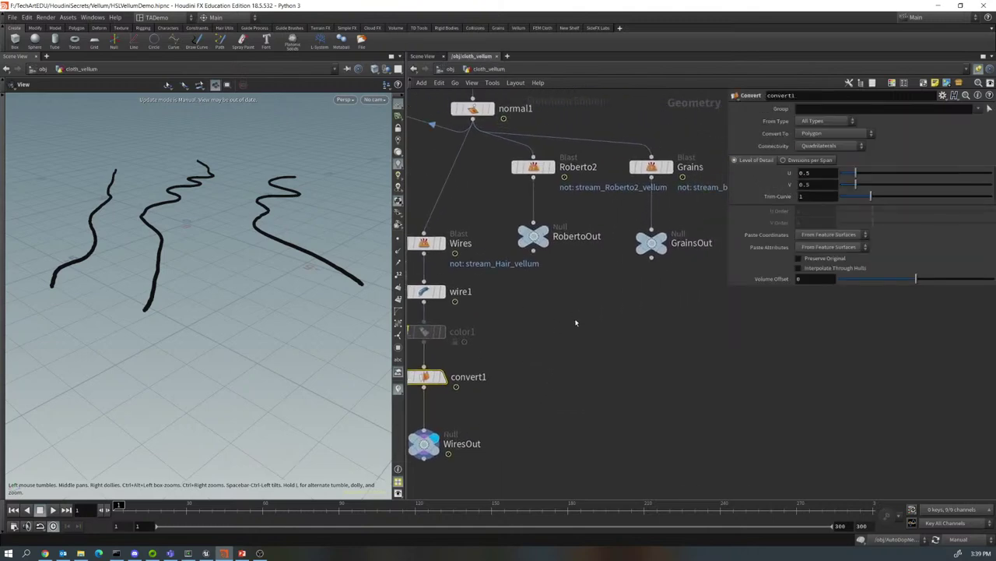
middle_click_drag(576, 322, 638, 362)
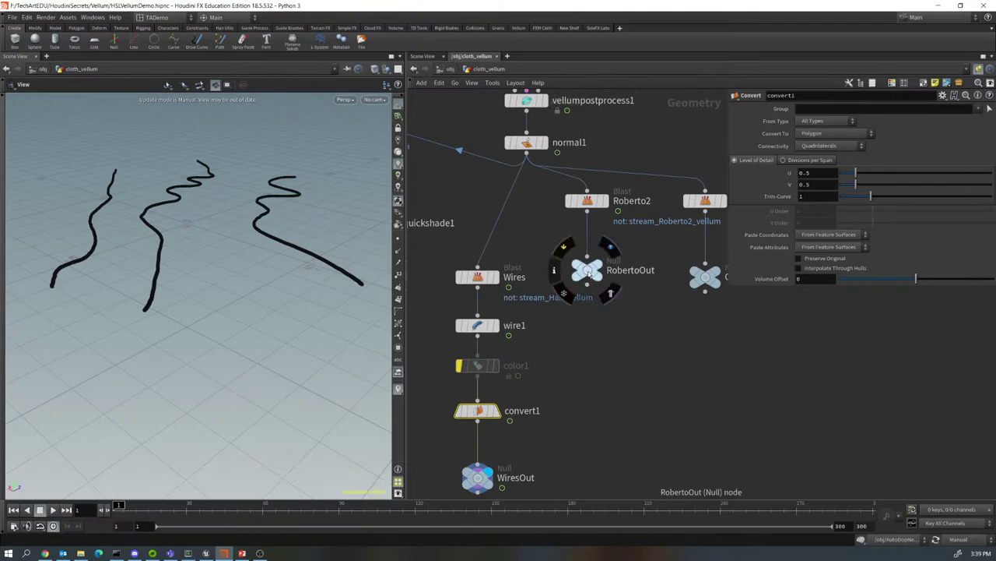
left_click_drag(590, 285, 652, 397)
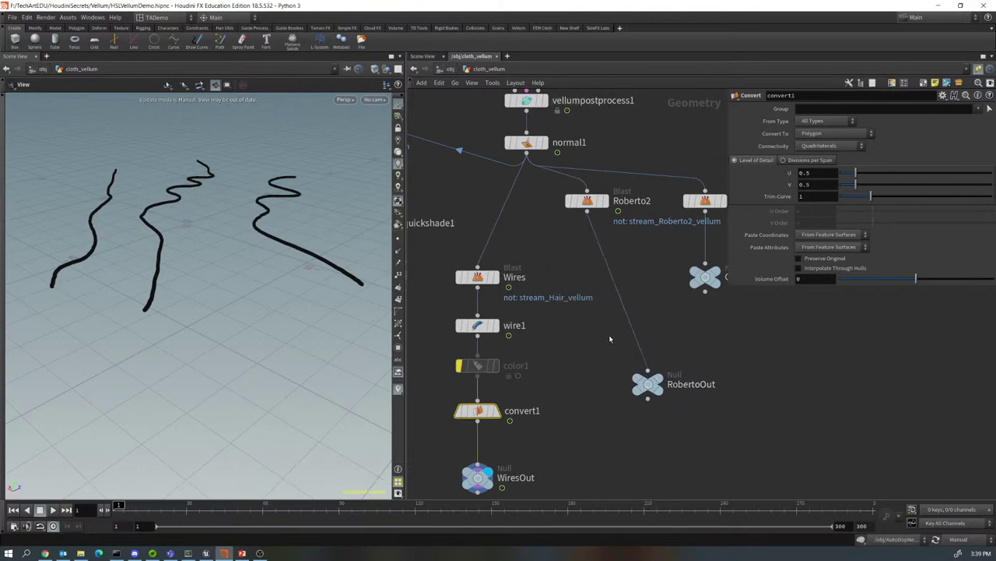
middle_click_drag(610, 339, 672, 406)
mouse_move(640, 268)
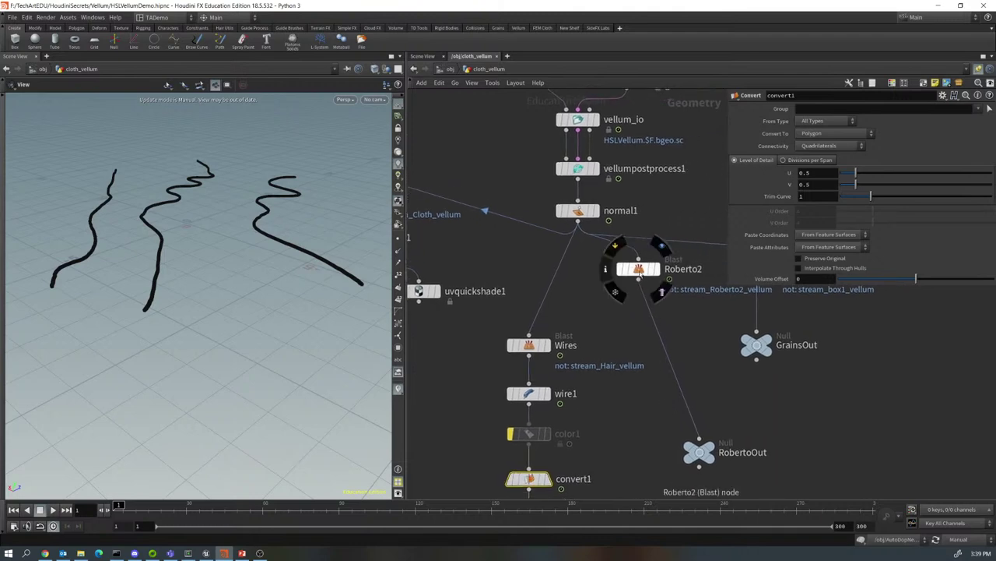
left_click_drag(639, 267, 678, 304)
mouse_move(668, 318)
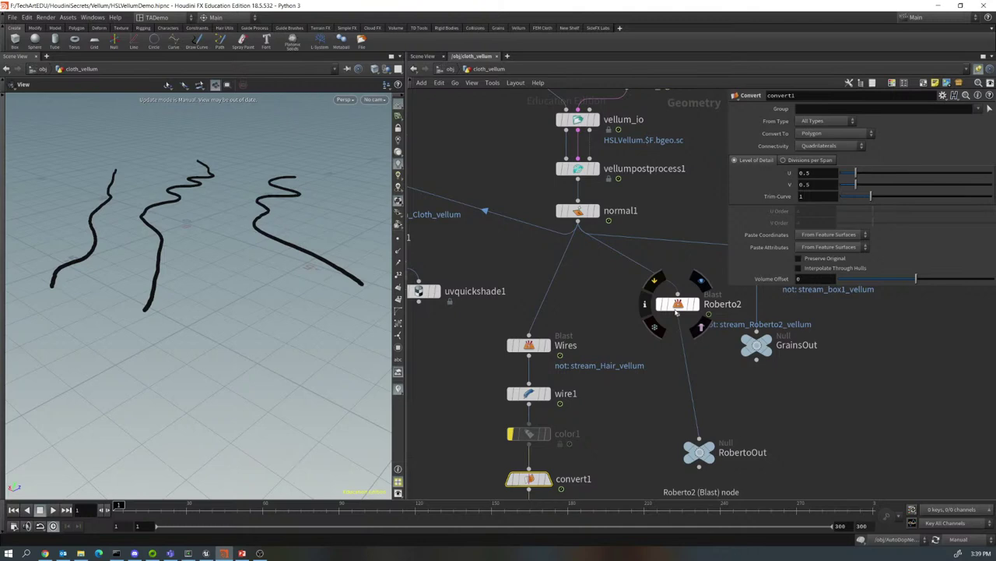
left_click(607, 319)
key("u")
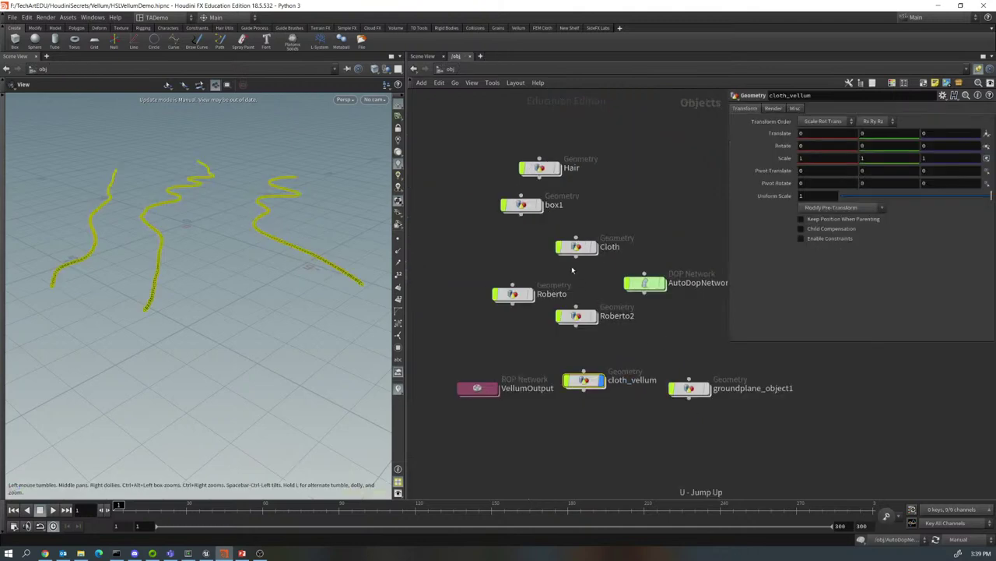
double_click(583, 320)
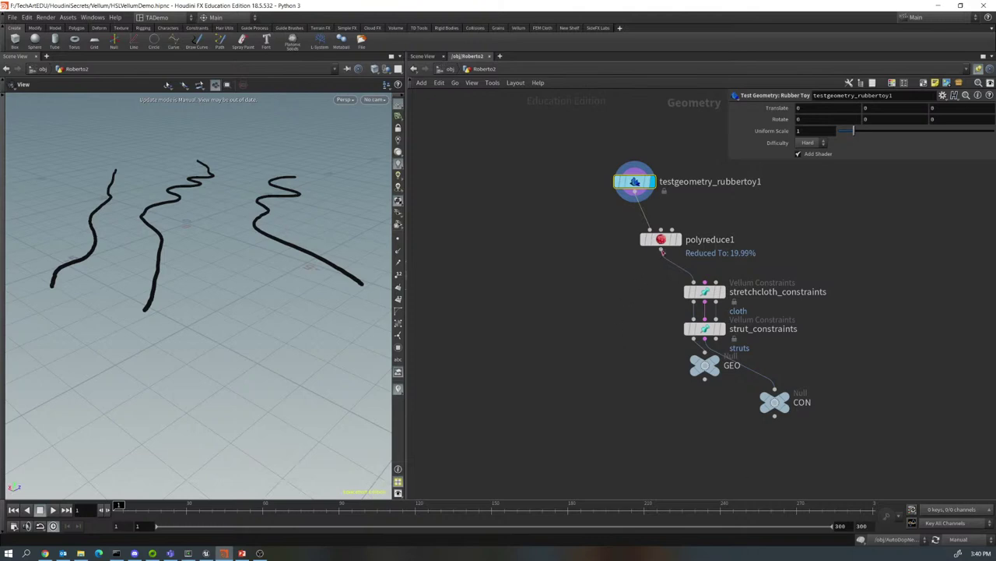
- Add a Null node wired from polyreduce1's output and nudge RobertoOut into place
left_click_drag(663, 254, 561, 345)
key("Tab")
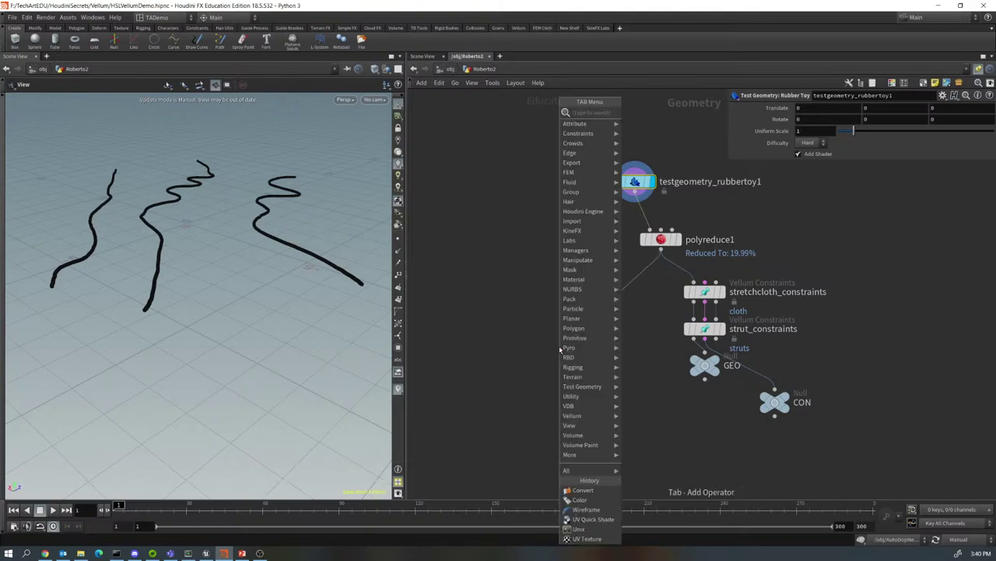
type("null")
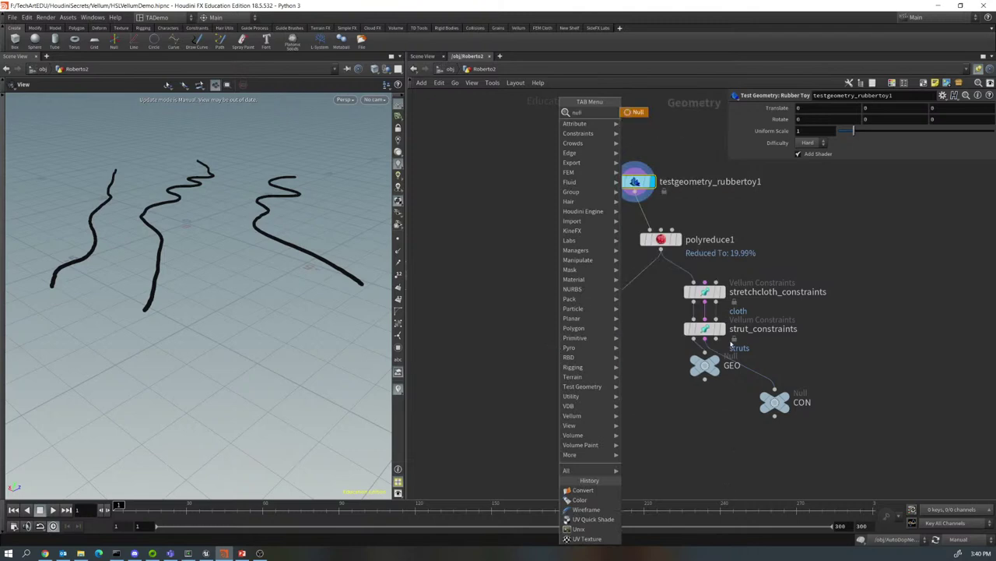
left_click(635, 113)
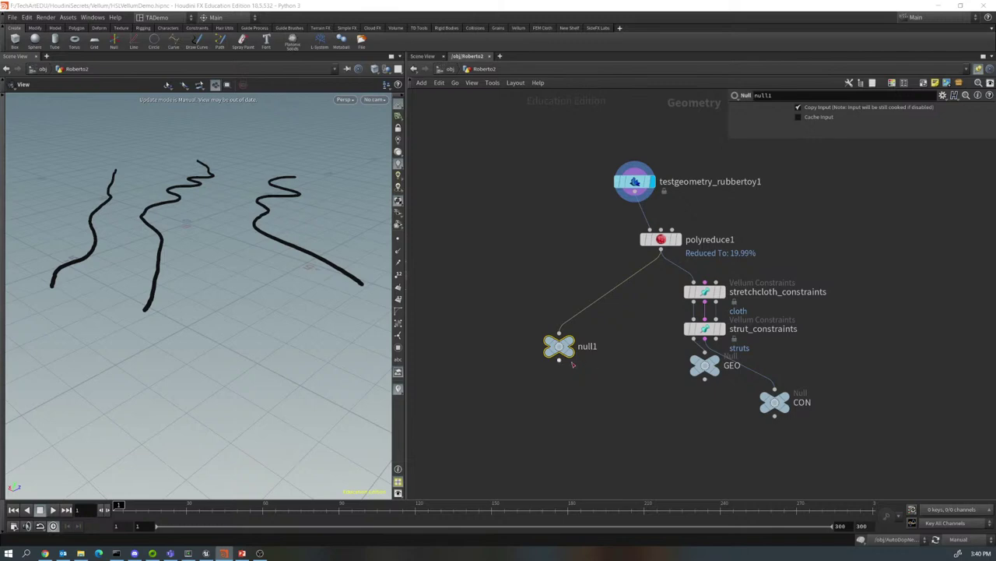
mouse_move(568, 343)
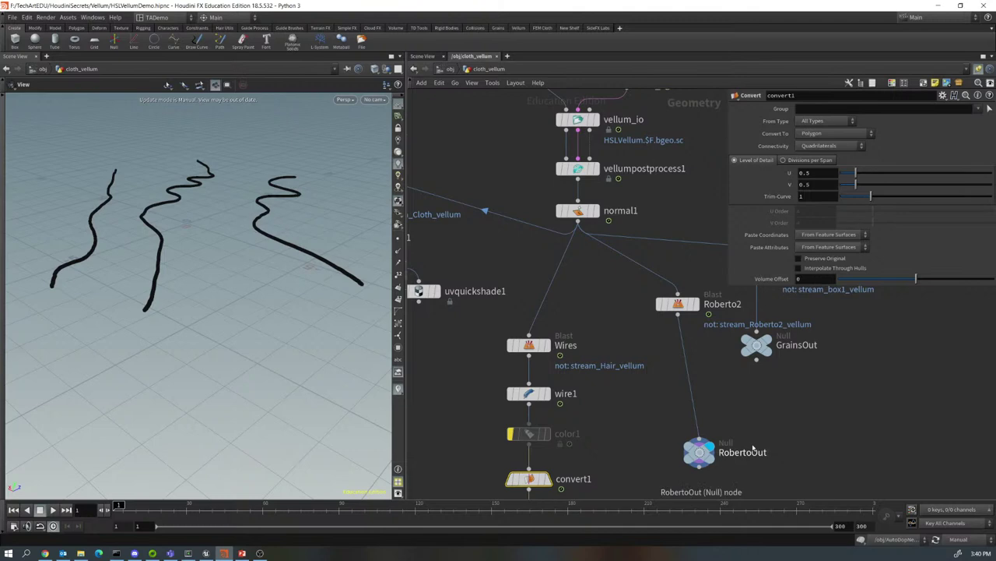
left_click_drag(697, 454, 676, 438)
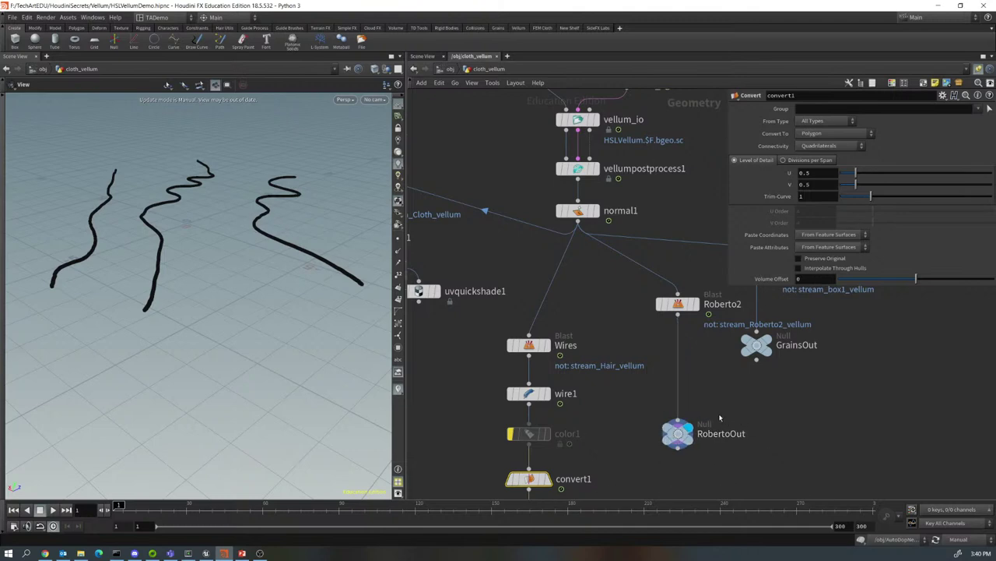
- Copy VellumClothVAT inside VellumOutput, rename the copy VellumRobertoVAT, and select ClothOut in its SOP path
key("u")
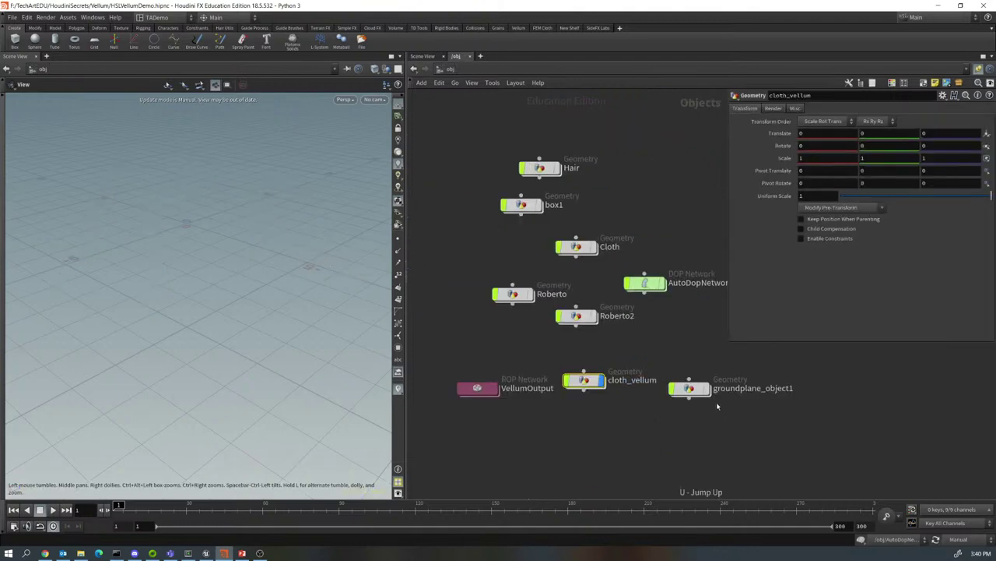
double_click(480, 387)
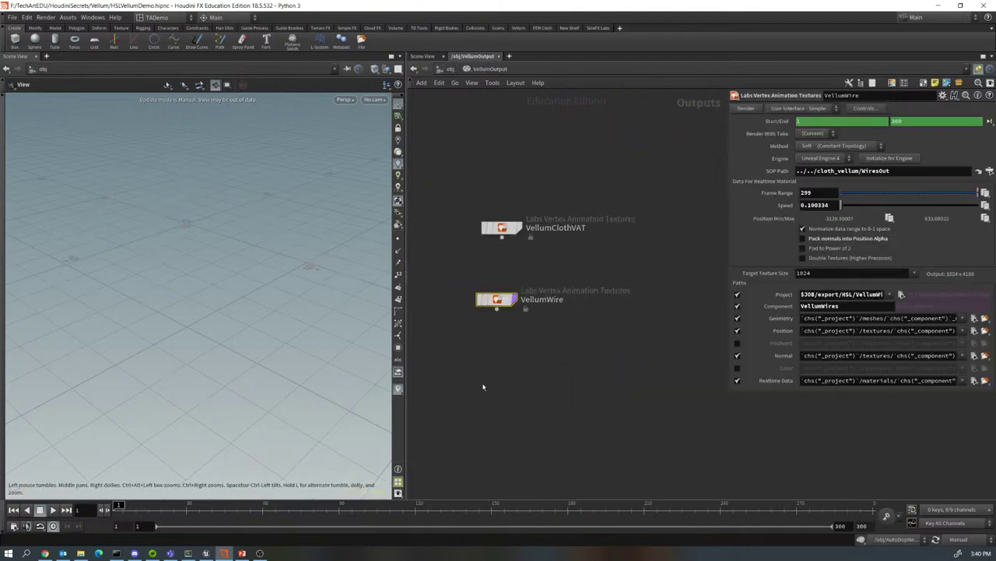
mouse_move(496, 226)
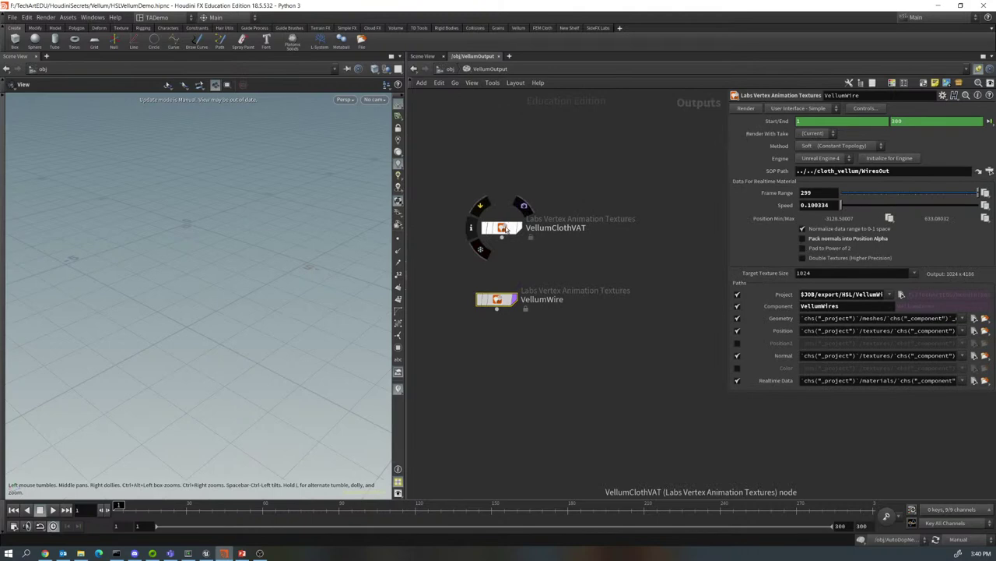
left_click_drag(498, 299, 498, 358, "alt")
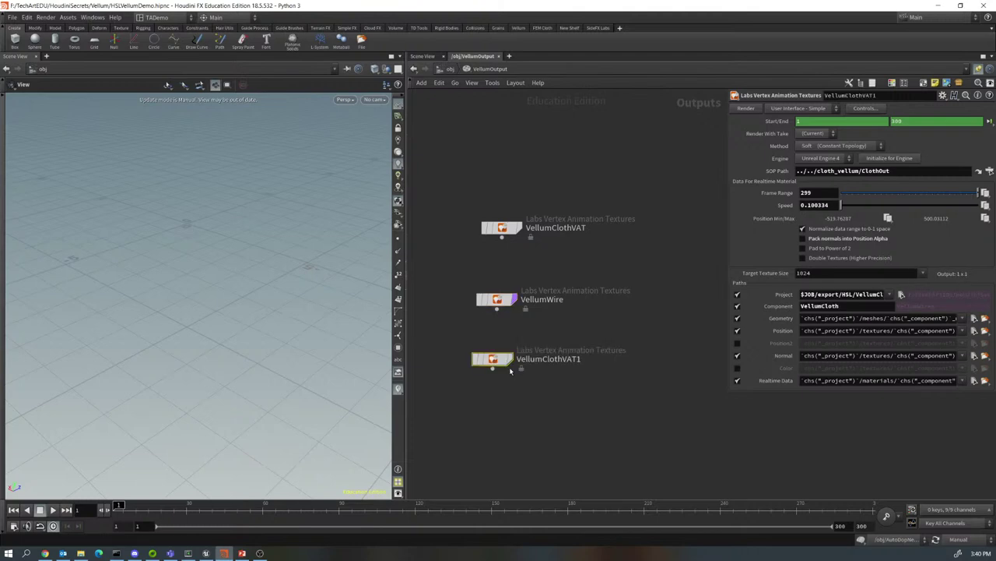
double_click(573, 360)
left_click_drag(583, 359, 543, 360)
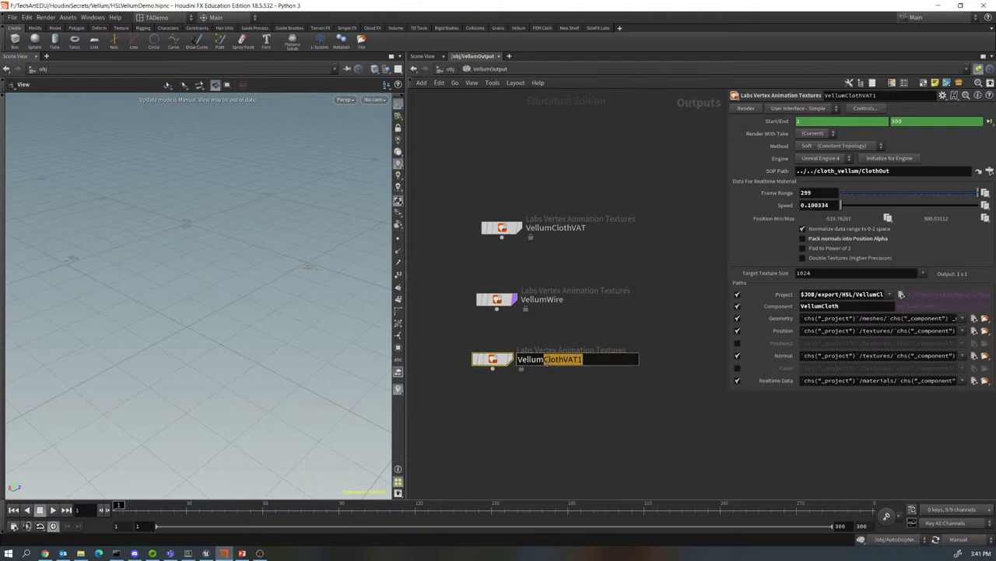
type("P")
key("Return")
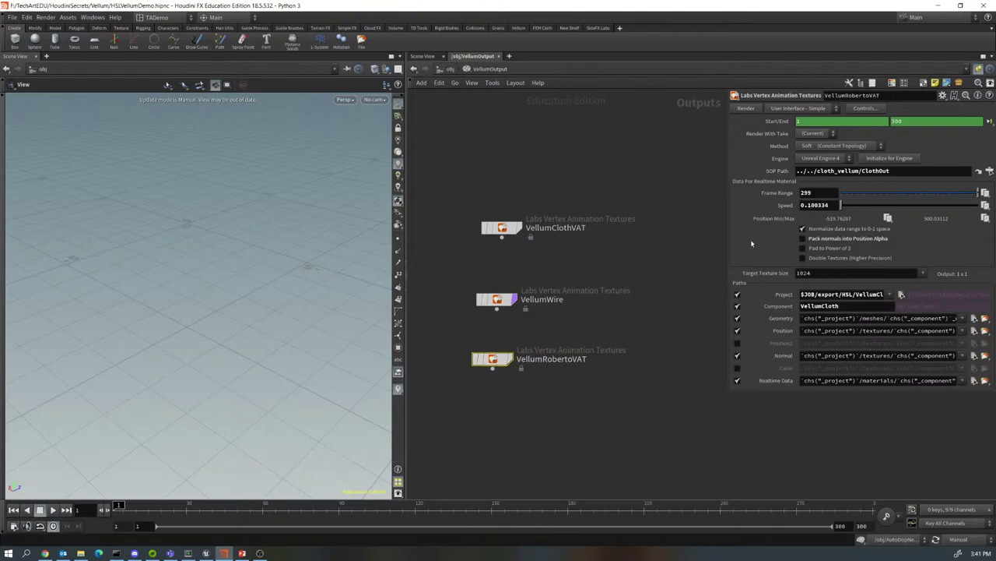
left_click_drag(901, 170, 859, 171)
- Point the VellumRobertoVAT SOP path at RobertoOut
type("Ro")
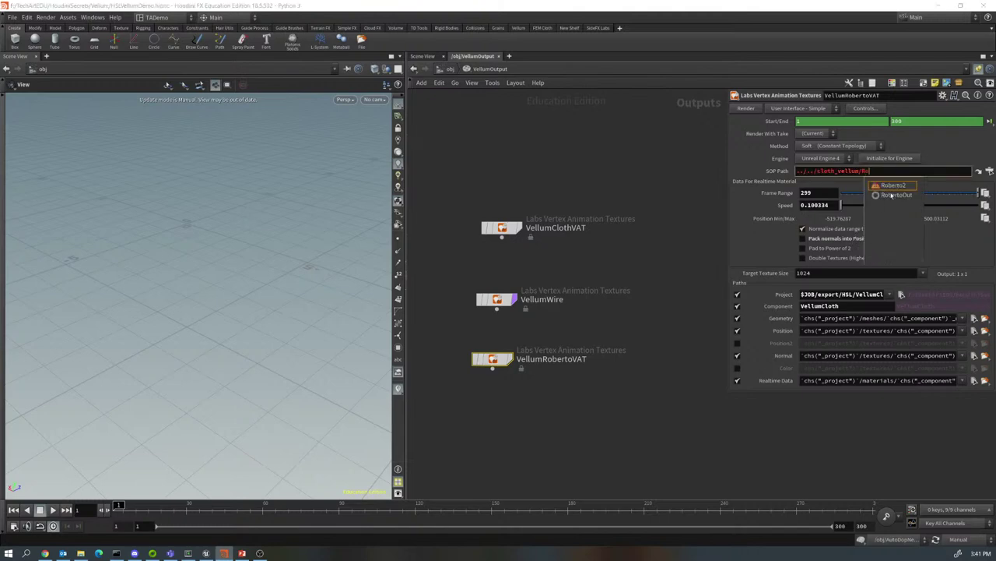
left_click(893, 194)
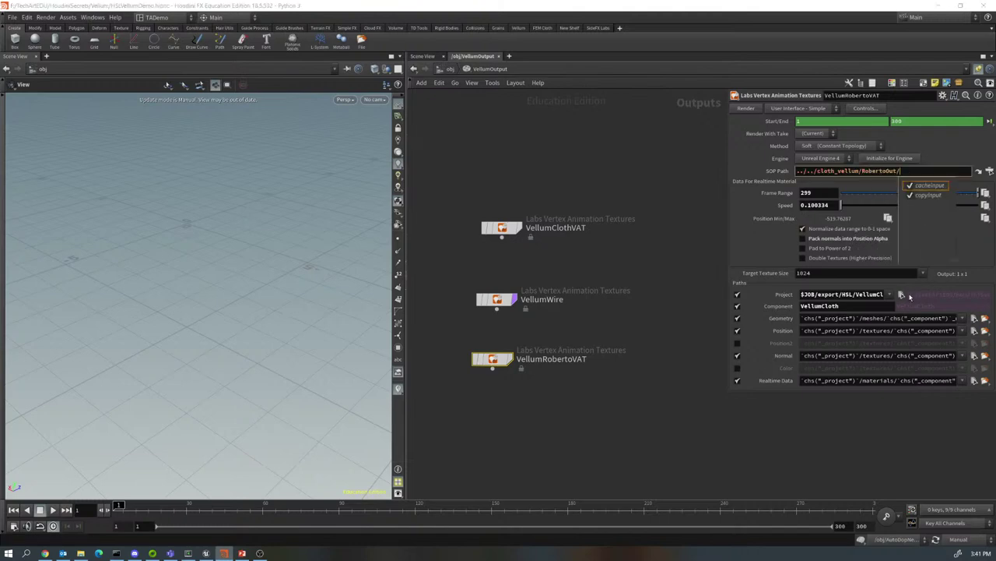
key("BackSpace")
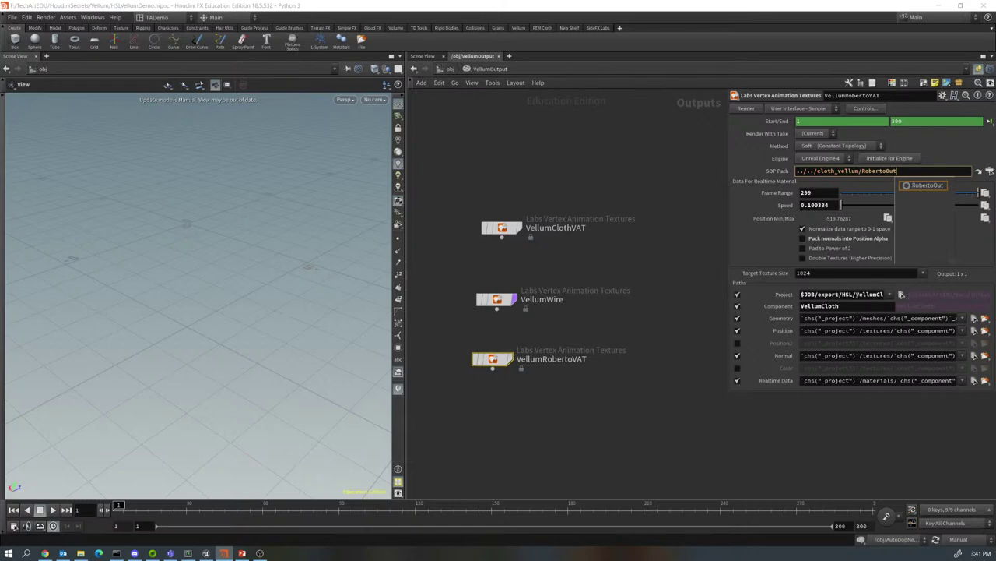
- Set Project to $JOB/export/HSL/VellumRoberto and Component to VellumRoberto
left_click(881, 294)
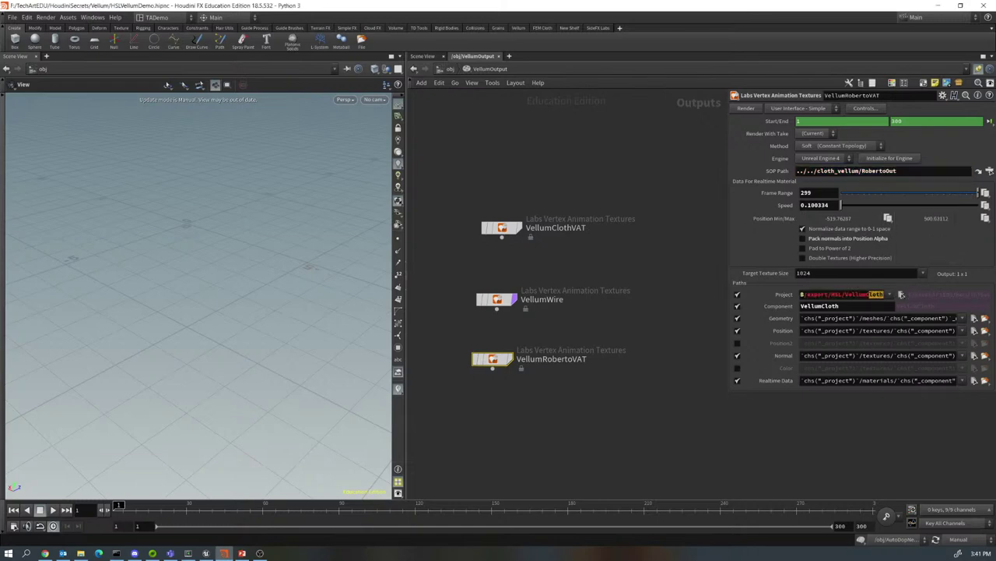
left_click_drag(882, 294, 819, 294)
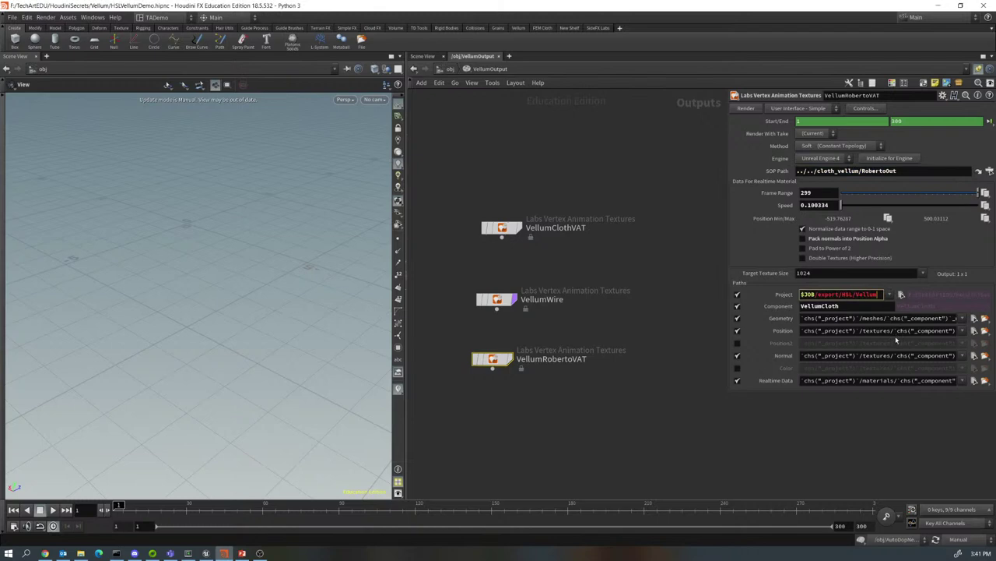
type("Roberto")
left_click(844, 305)
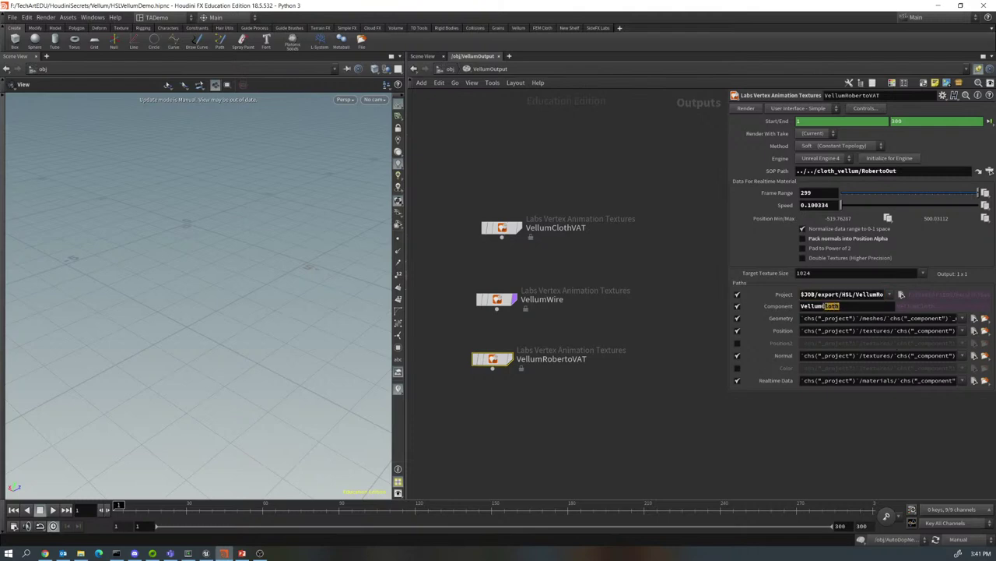
key("BackSpace")
type("Robert")
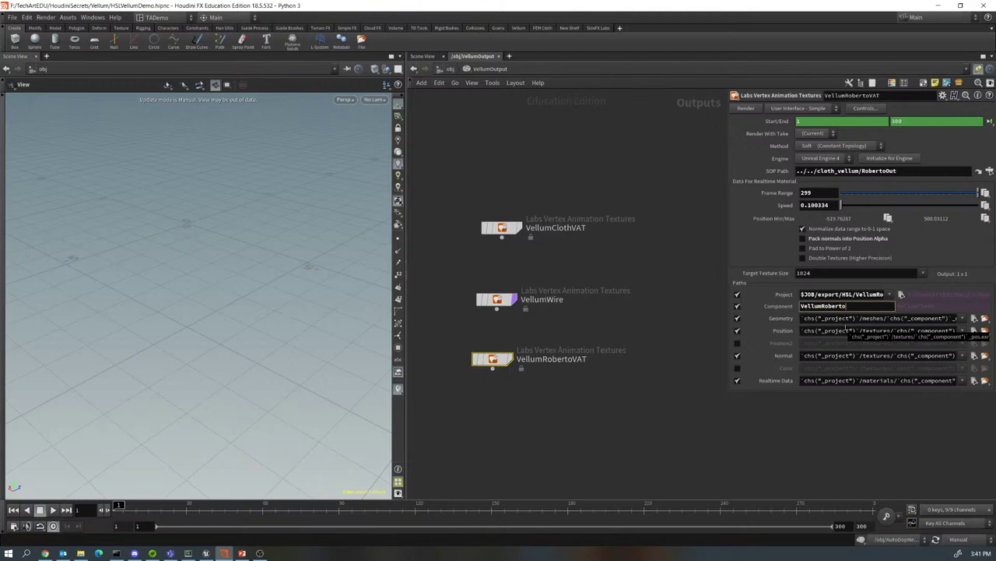
type("o")
key("Return")
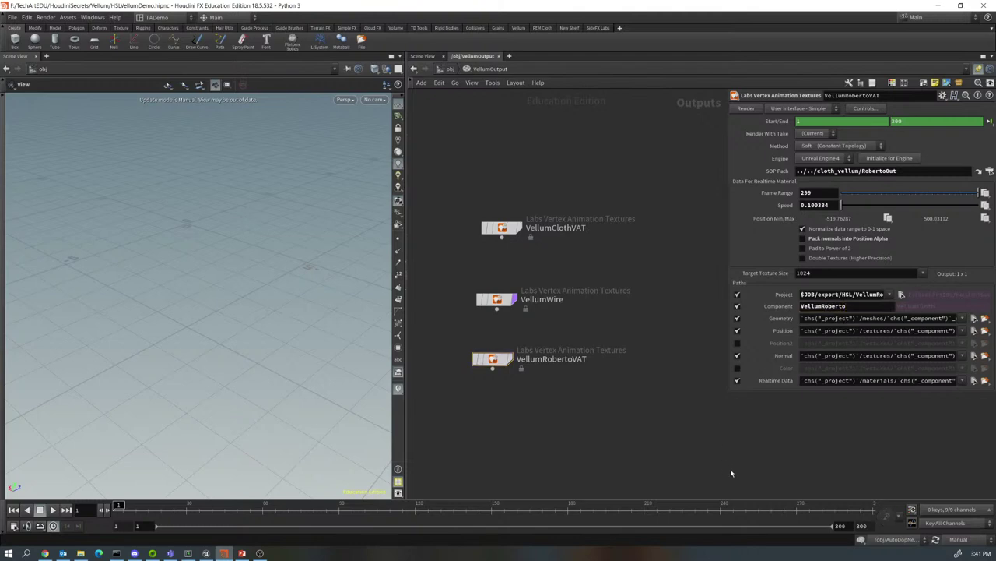
- Render VellumRobertoVAT to export the Roberto vertex animation textures and mesh
left_click(742, 110)
- Create a Roberto folder under Content/HSL in Unreal and open it
left_click(206, 553)
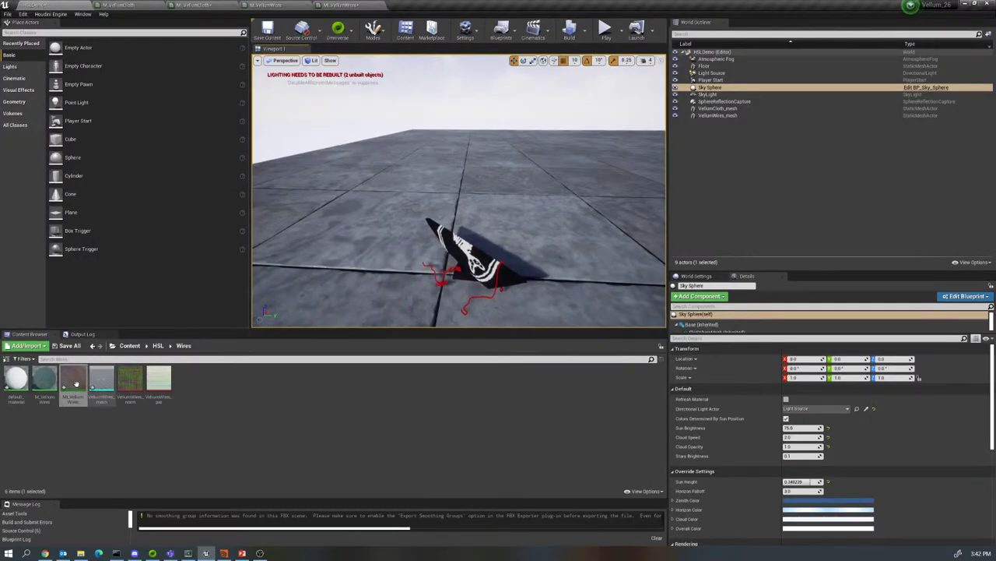
mouse_move(45, 383)
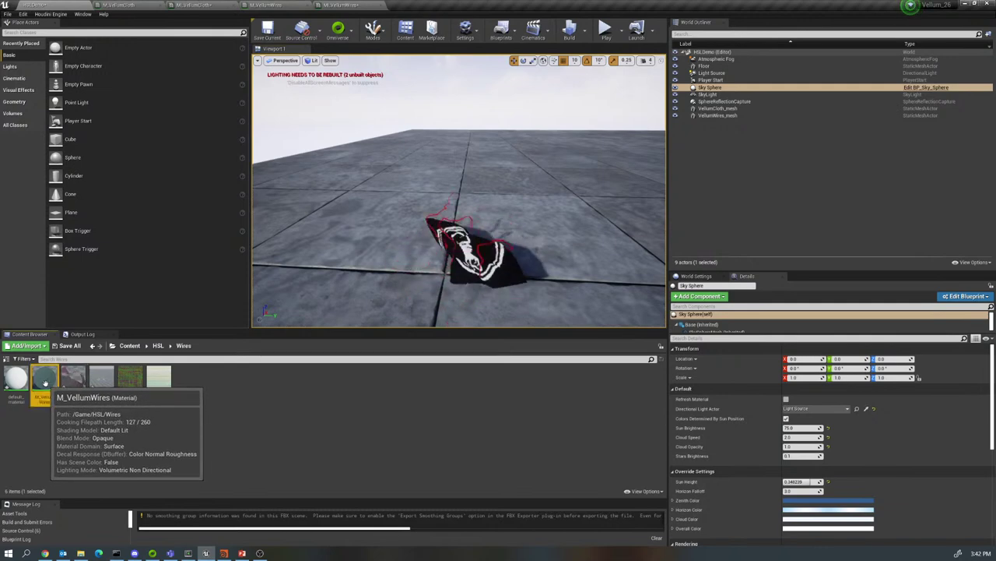
left_click(158, 345)
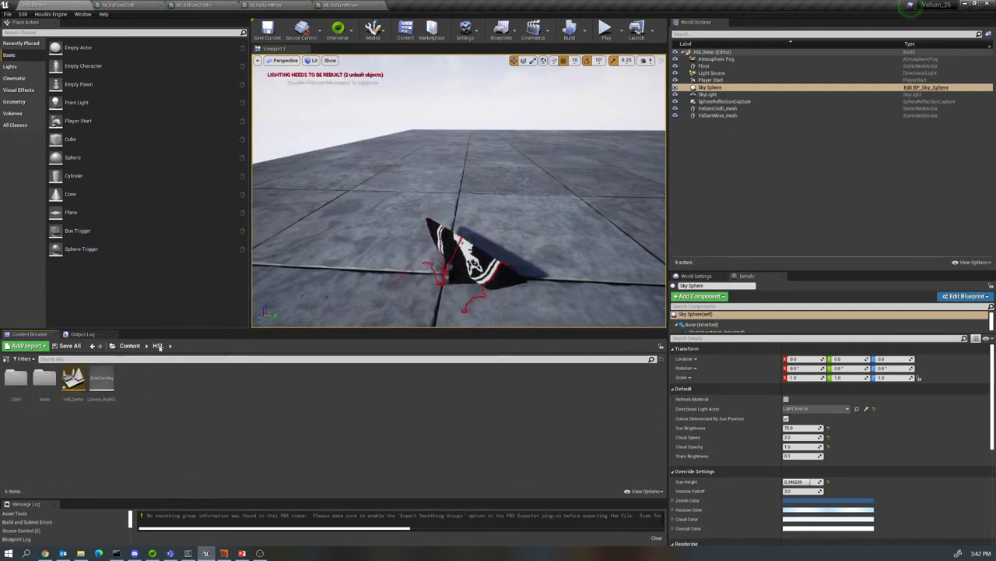
right_click(154, 391)
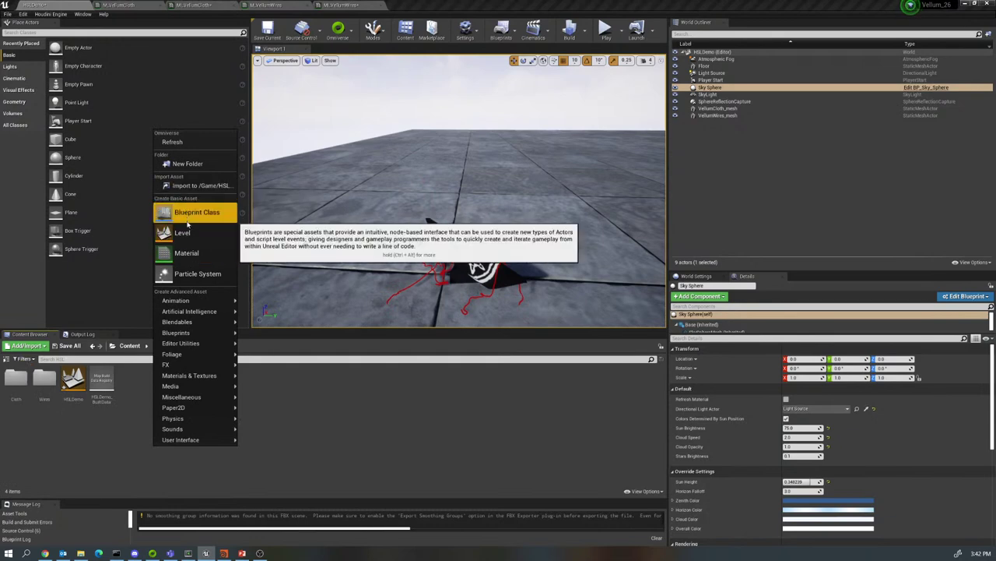
left_click(186, 163)
type("Material")
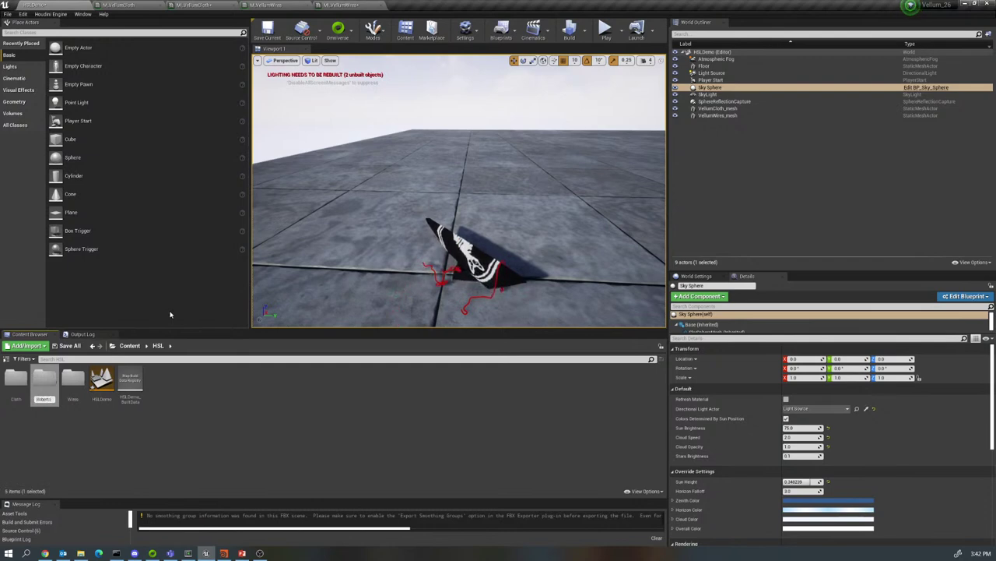
key("Return")
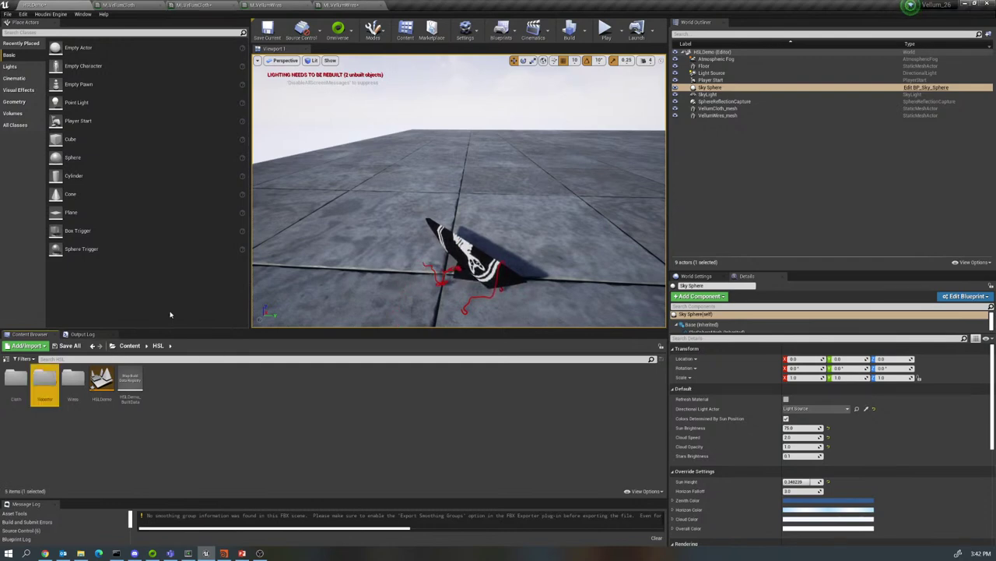
double_click(49, 377)
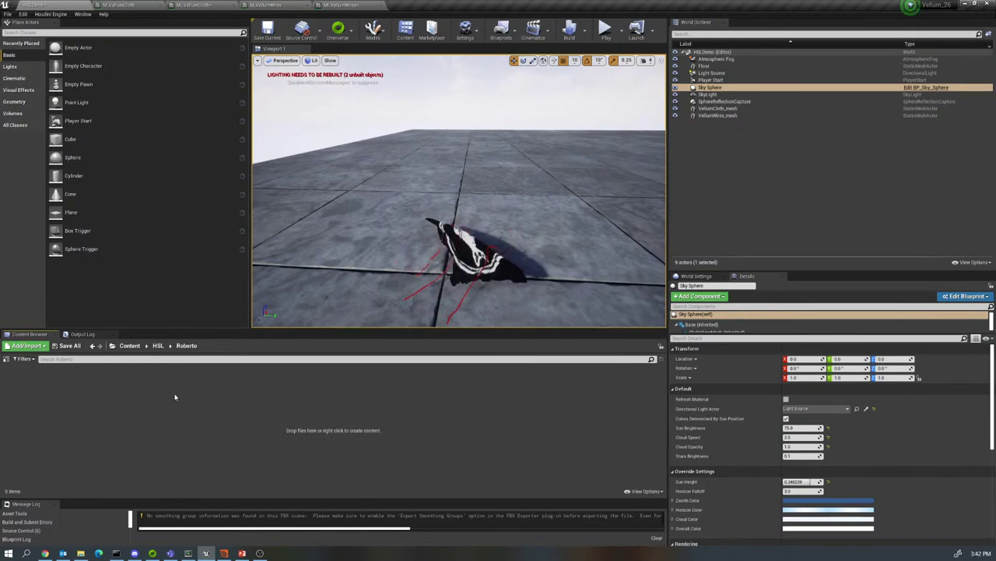
- Paste the copied M_VellumWires material into Roberto and rename it M_VellumRoberto
key("ctrl+v")
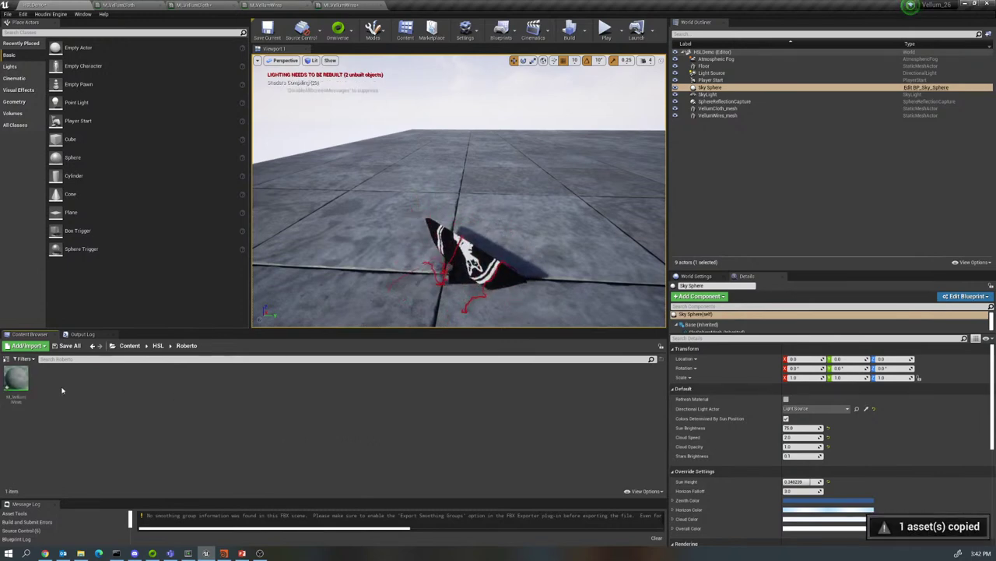
left_click(19, 403)
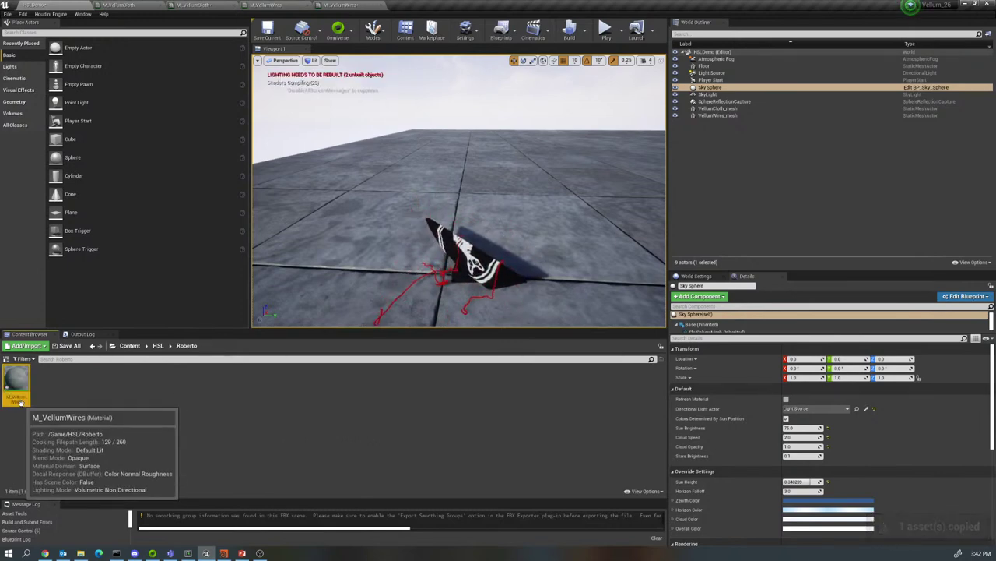
right_click(19, 402)
left_click(51, 247)
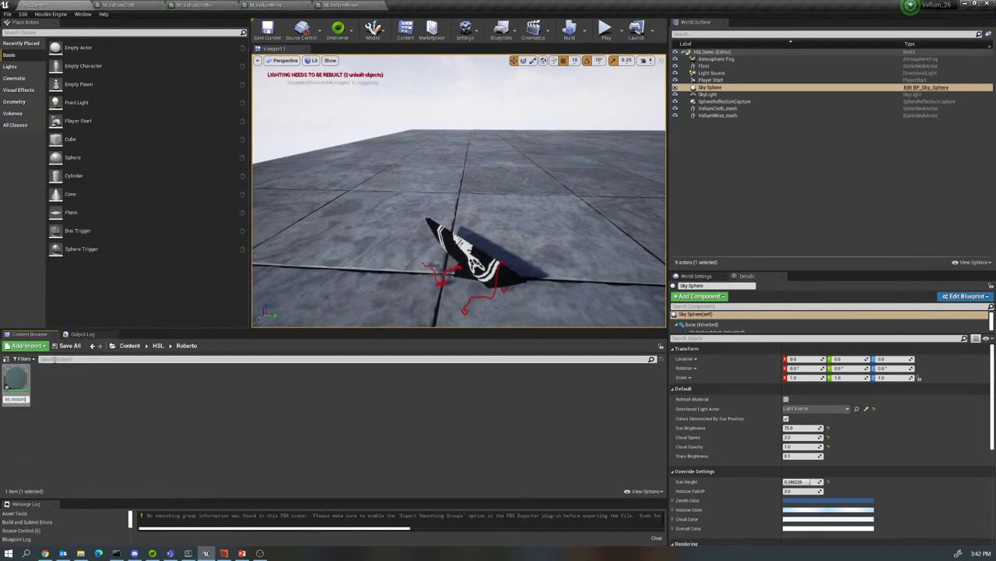
type("Robert")
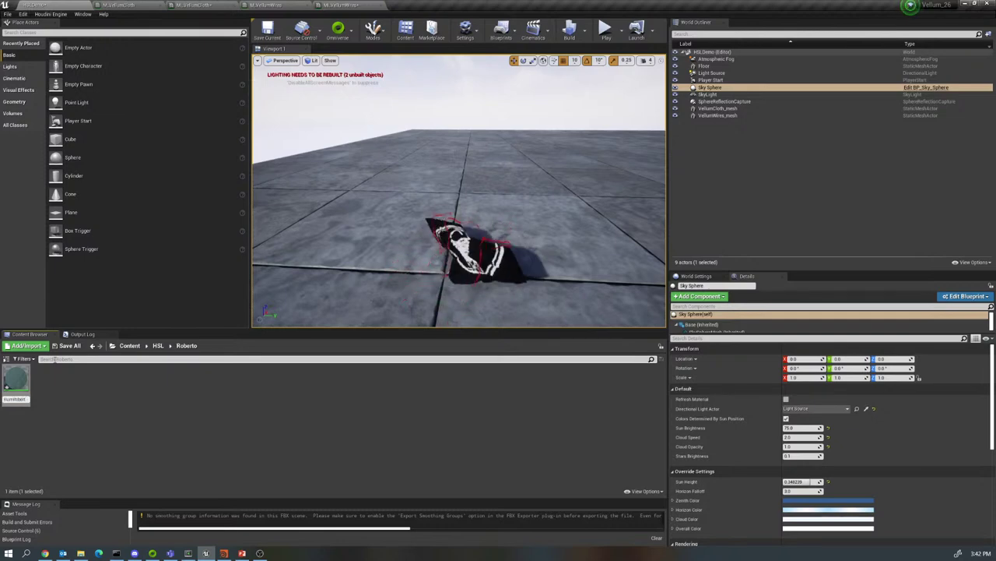
type("o")
key("Return")
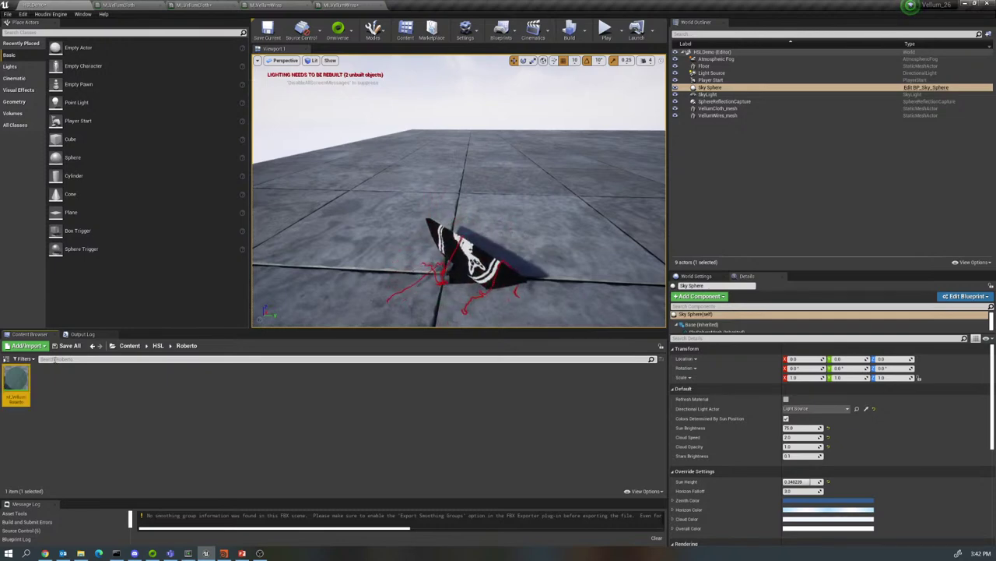
right_click(152, 397)
- Import VellumRoberto_mesh.fbx into /Game/HSL/Roberto with the default FBX settings
mouse_move(158, 395)
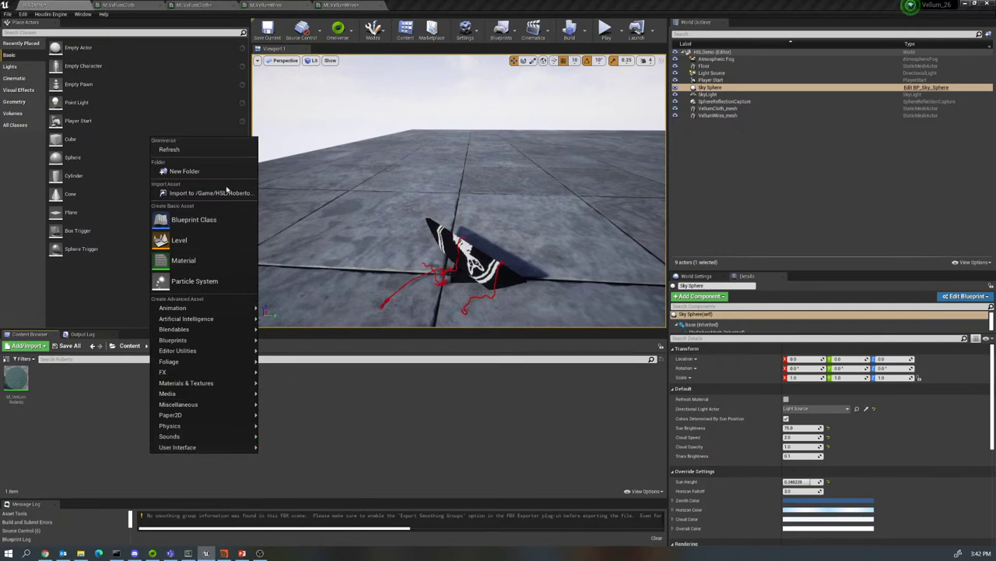
left_click(206, 193)
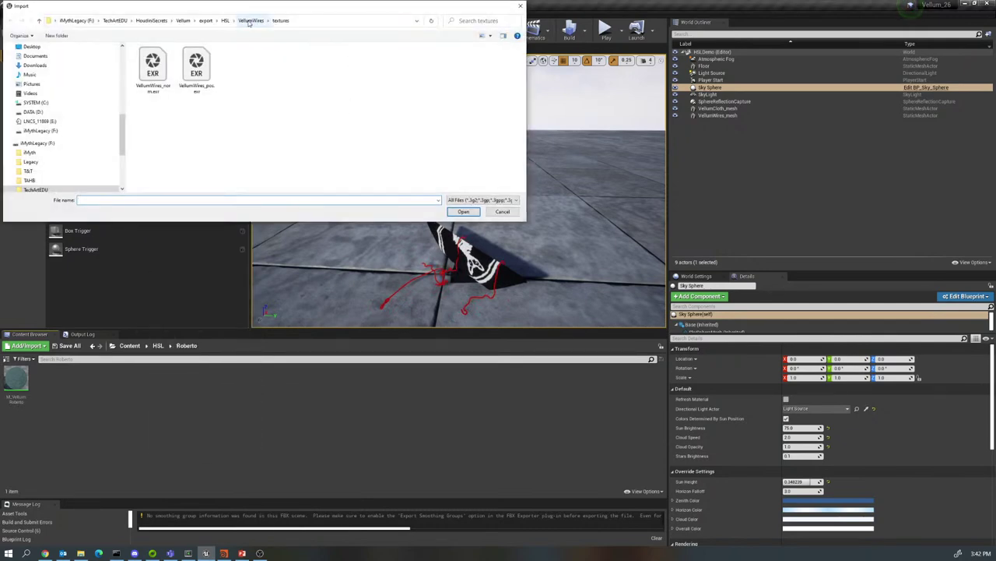
left_click(225, 20)
double_click(162, 66)
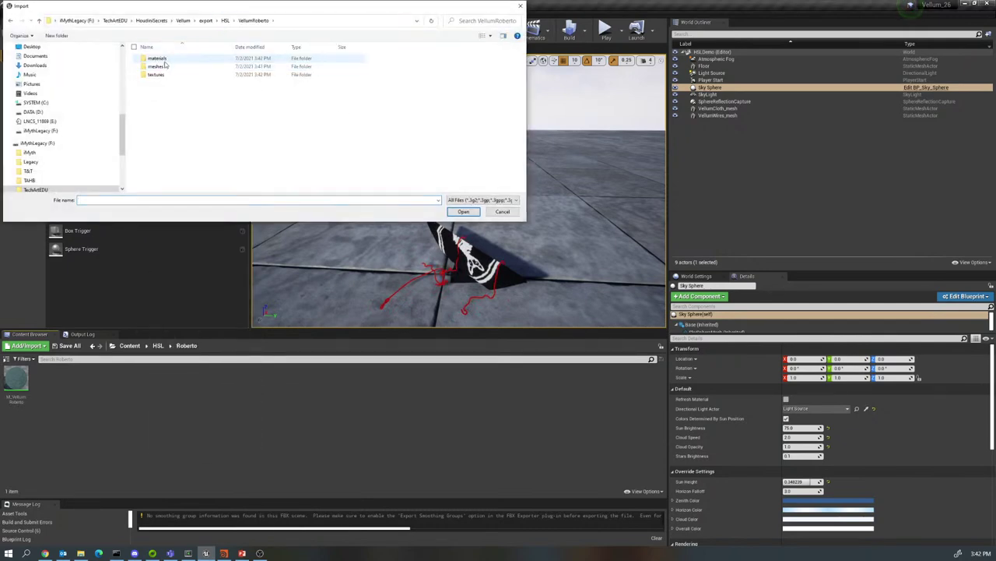
double_click(160, 66)
left_click(169, 57)
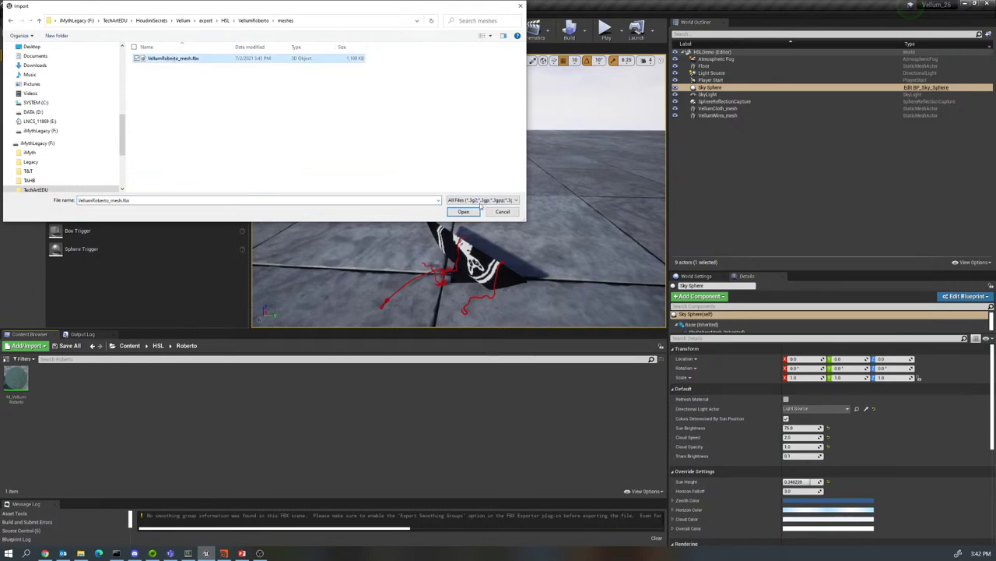
left_click(463, 212)
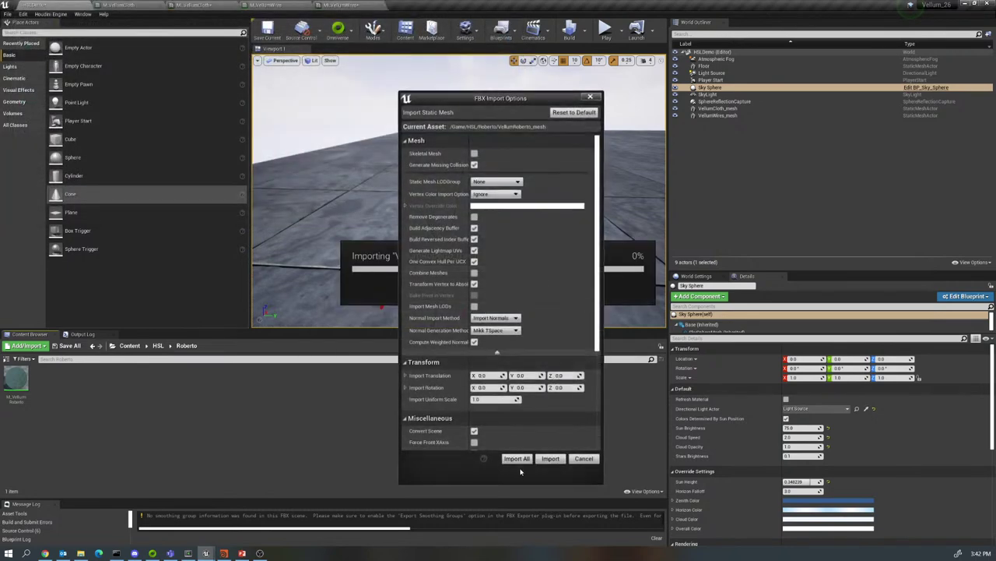
left_click(516, 458)
- Import the VellumRoberto_pos.exr and VellumRoberto_norm.exr textures into the Roberto folder
right_click(219, 439)
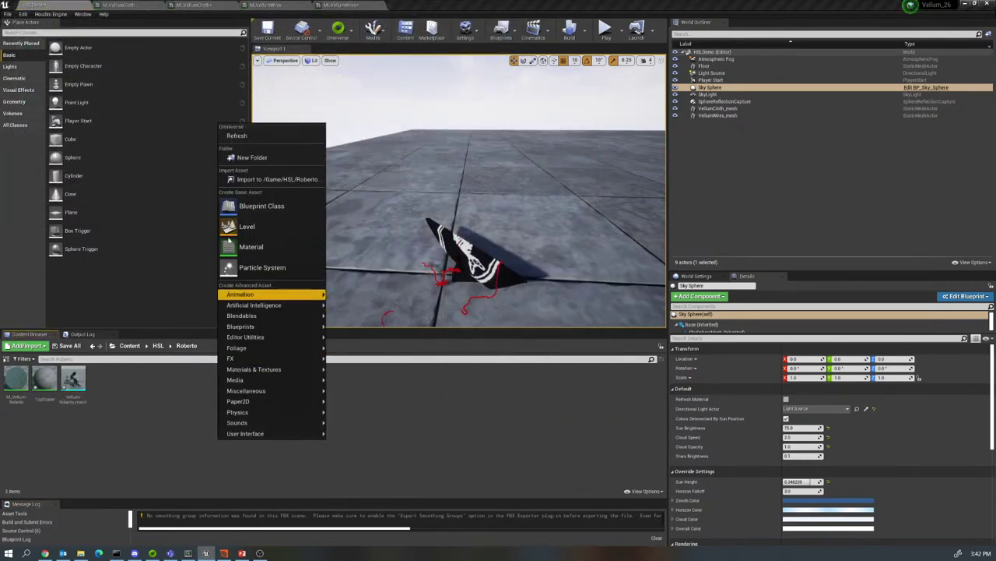
left_click(276, 179)
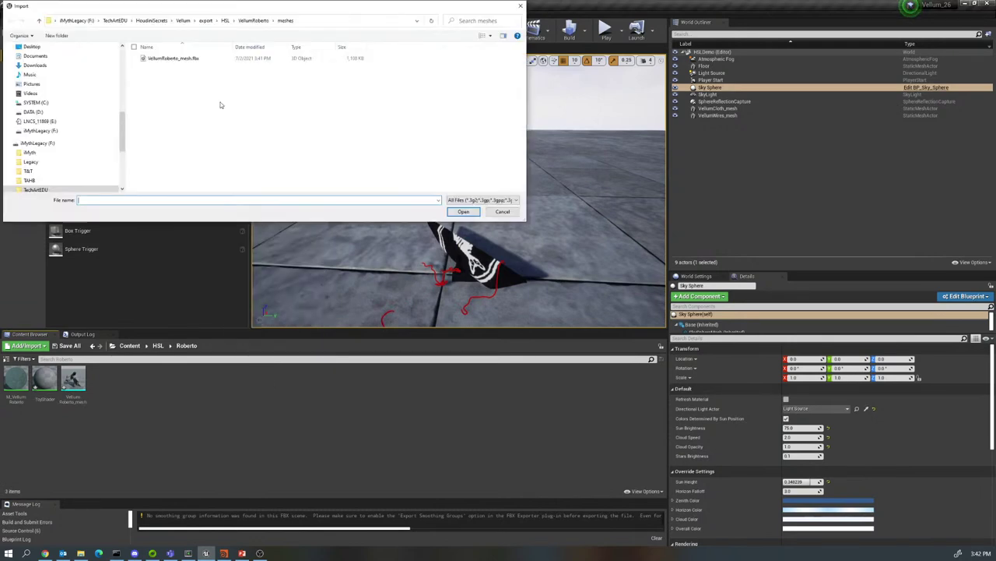
left_click(243, 20)
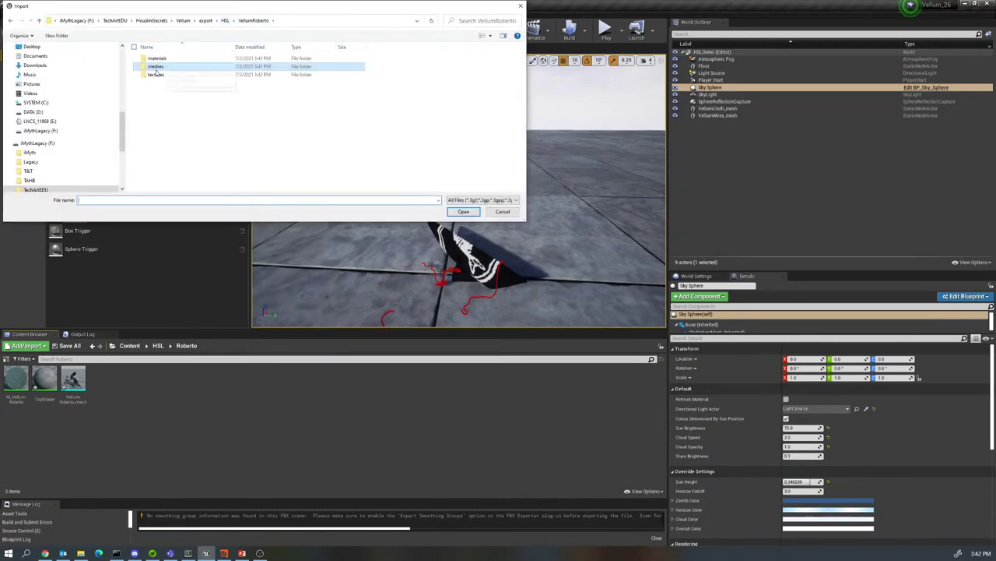
double_click(150, 76)
left_click(153, 70)
left_click(196, 68, "ctrl")
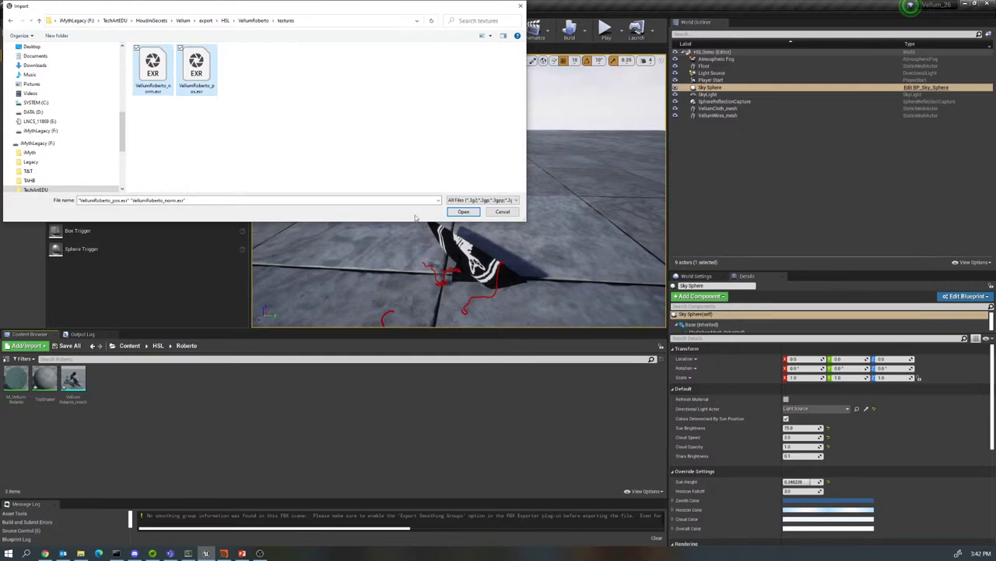
left_click(456, 212)
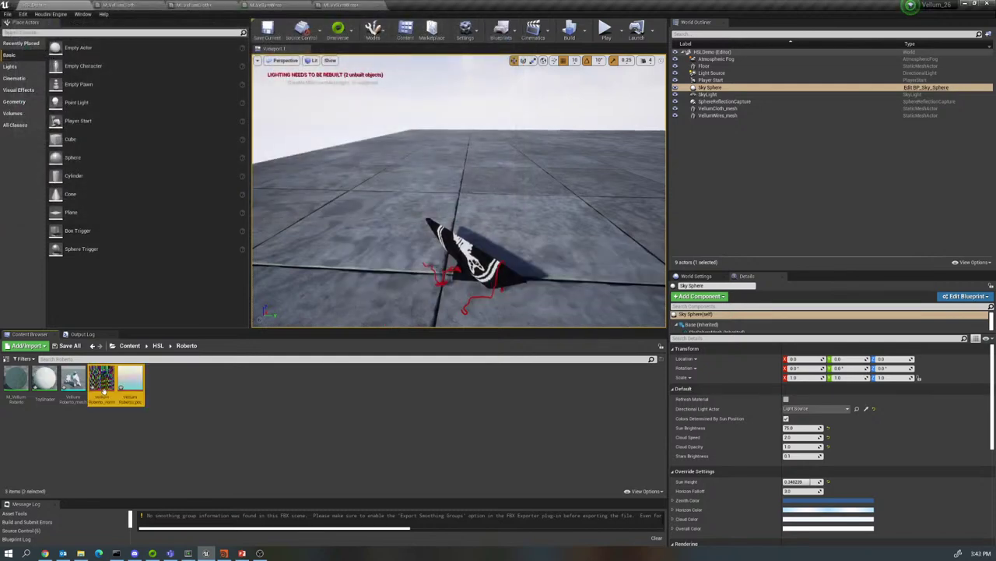
- Give VellumRoberto_norm VectorDisplacementmap (RGBA8) compression and Nearest filtering
double_click(102, 380)
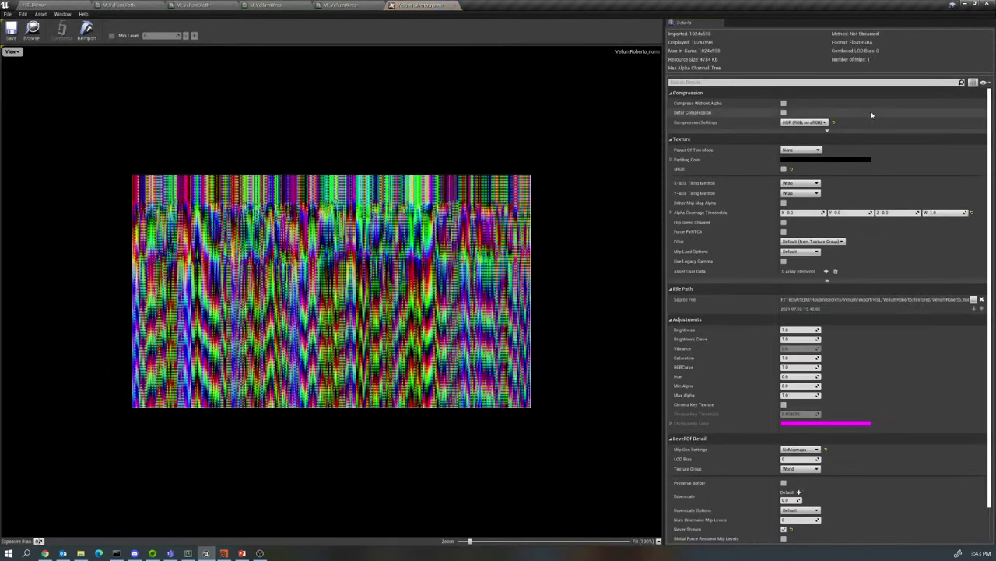
left_click(802, 123)
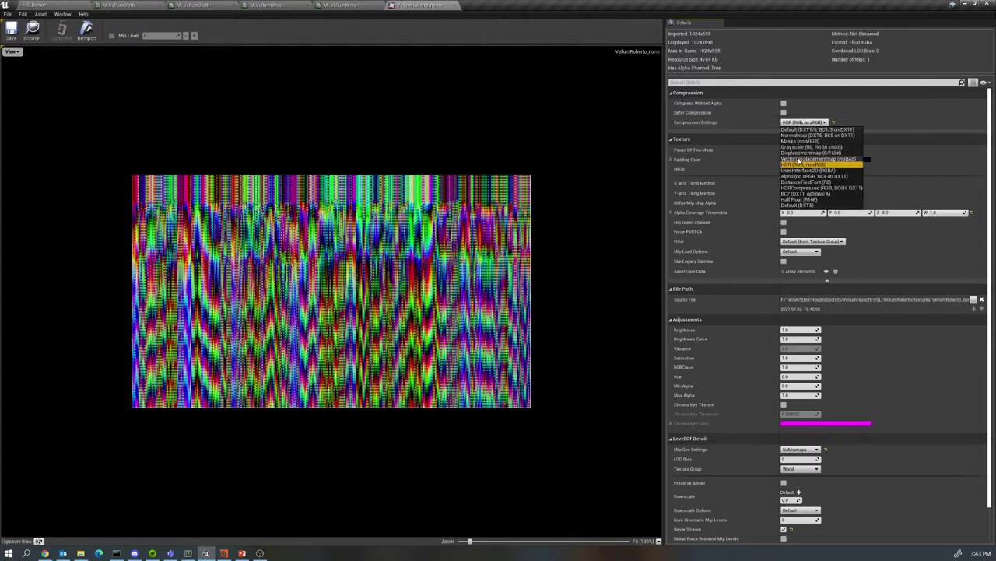
left_click(800, 160)
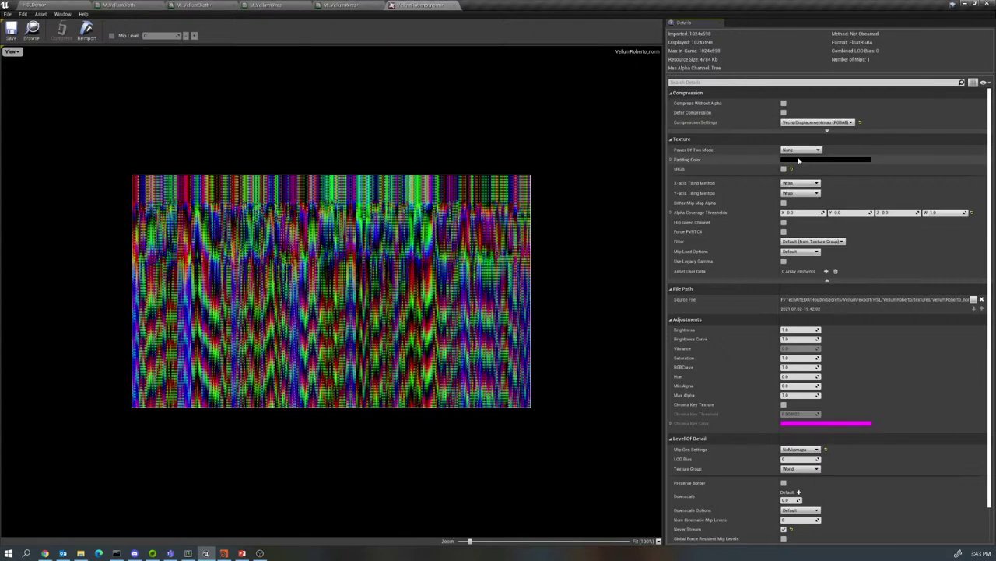
left_click(806, 242)
left_click(791, 248)
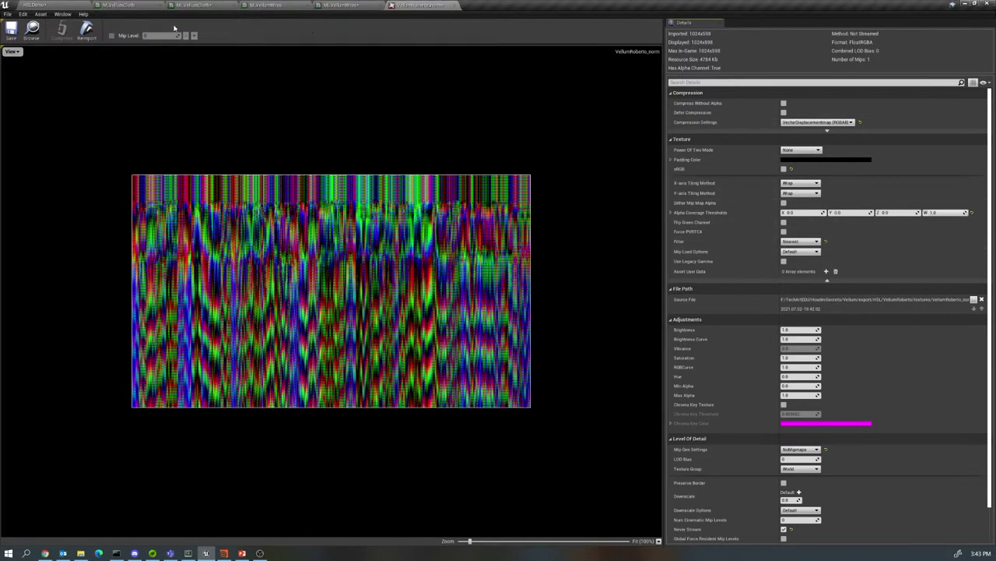
left_click(455, 5)
- Give VellumRoberto_pos the same VectorDisplacementmap (RGBA8) compression and Nearest filtering, then return to HSLDemo
left_click(31, 29)
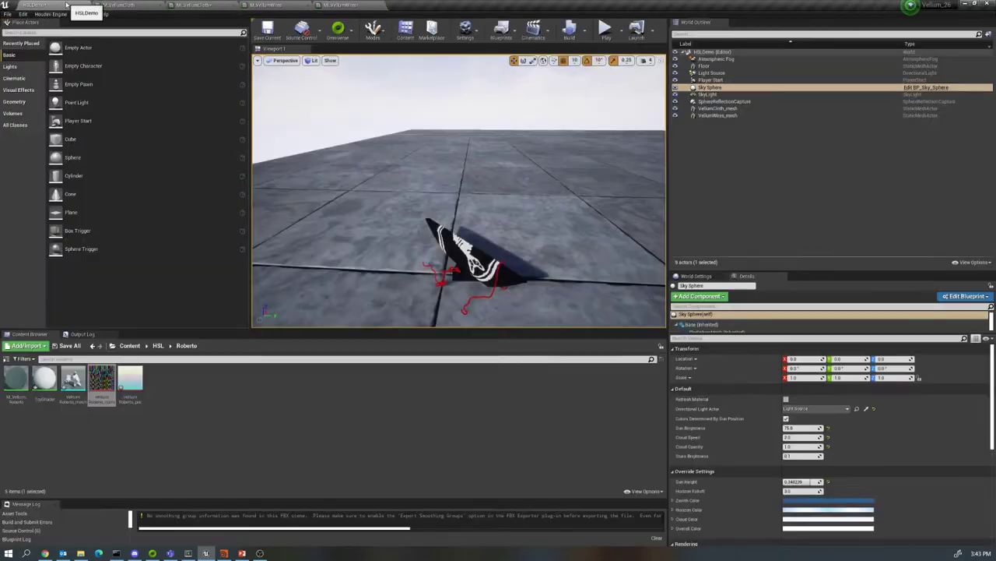
double_click(130, 383)
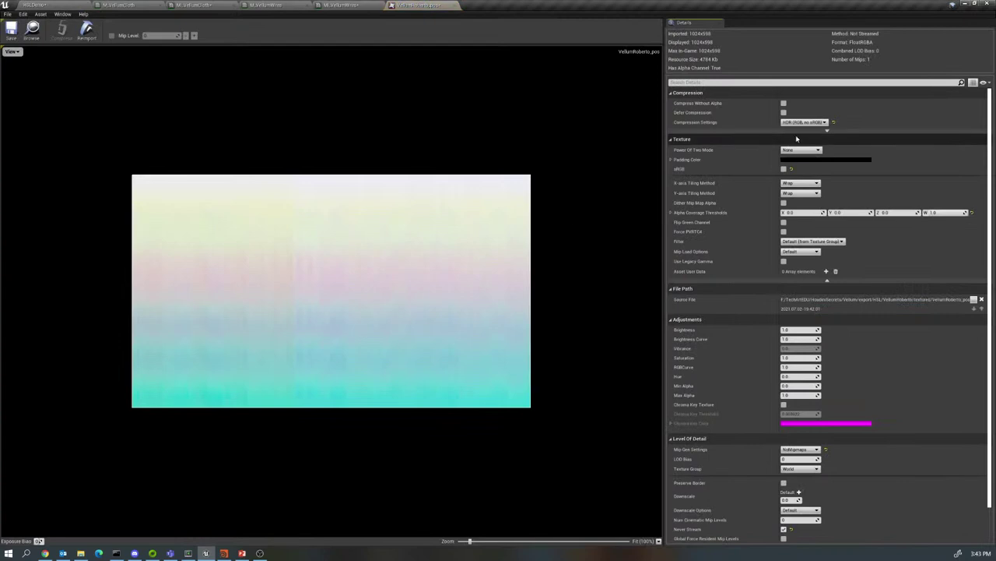
left_click(805, 122)
left_click(803, 158)
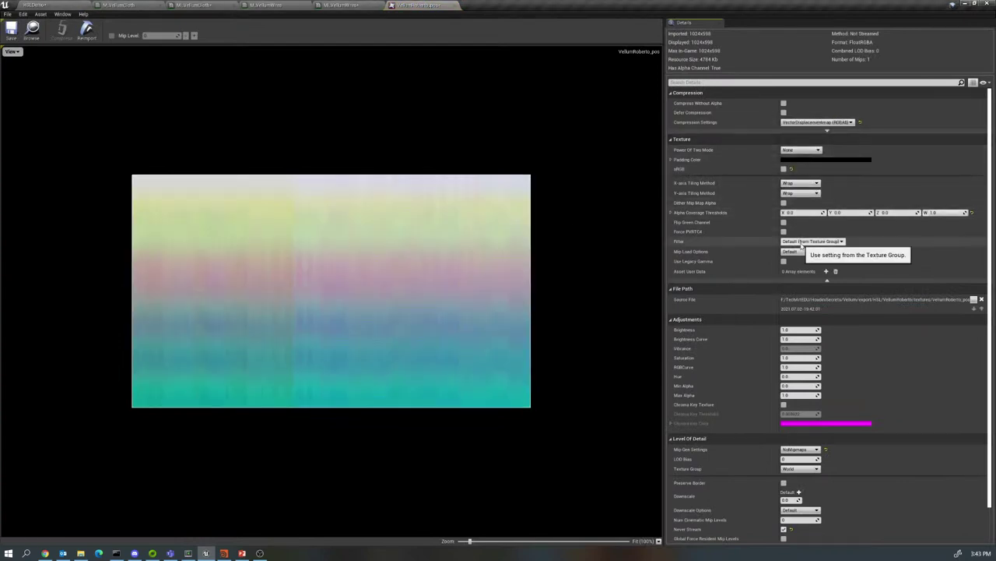
left_click(810, 241)
left_click(802, 251)
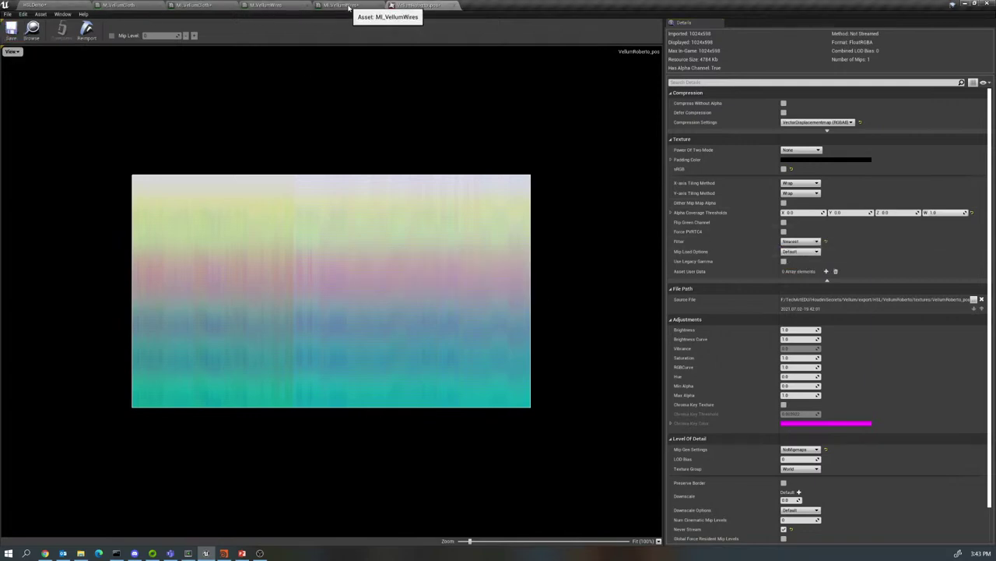
left_click(35, 5)
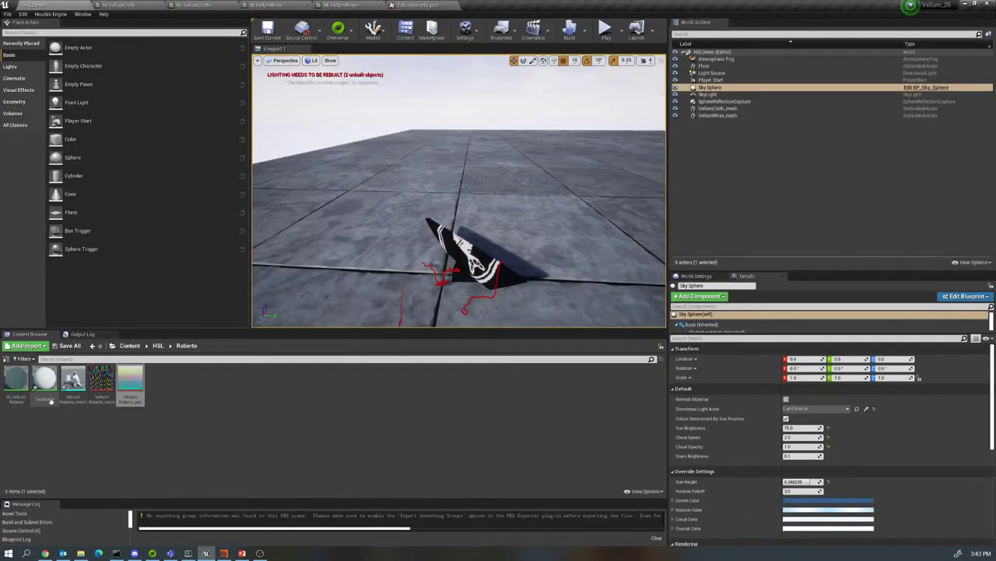
- In M_VellumRoberto, replace the Texture node with a VectorParameter named BaseColor wired to Base Color
double_click(17, 378)
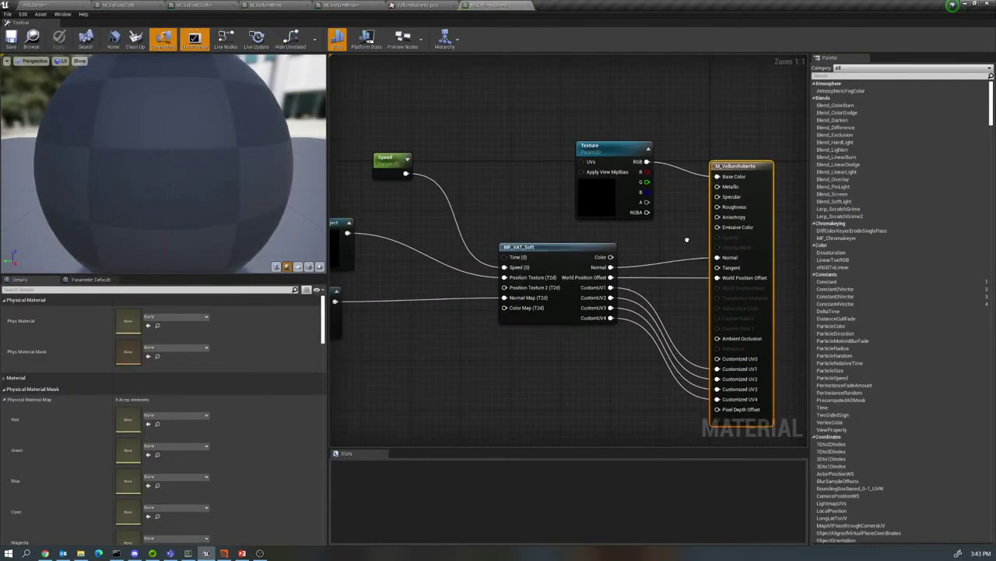
left_click_drag(623, 167, 548, 103)
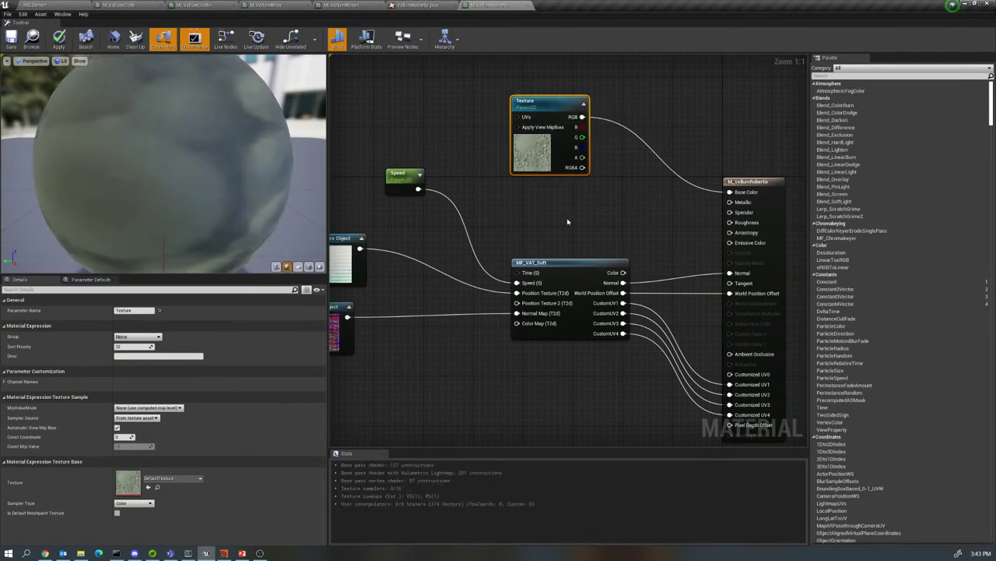
key("Delete")
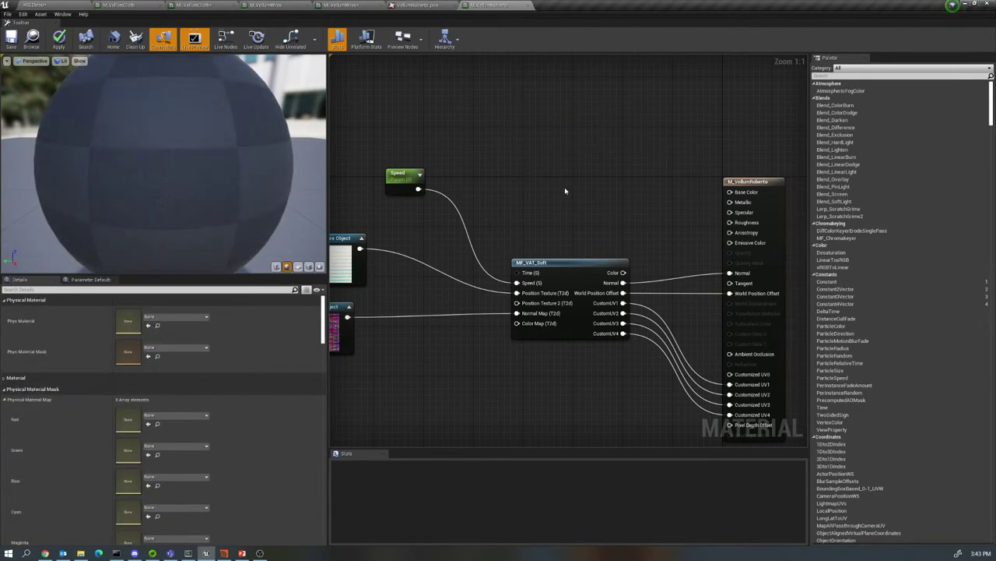
right_click(577, 161)
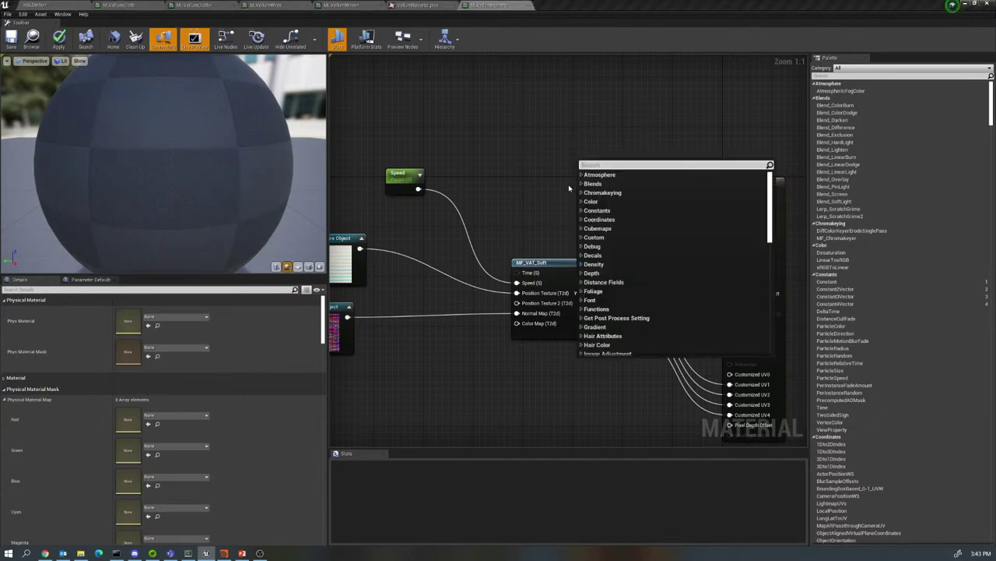
type("ct")
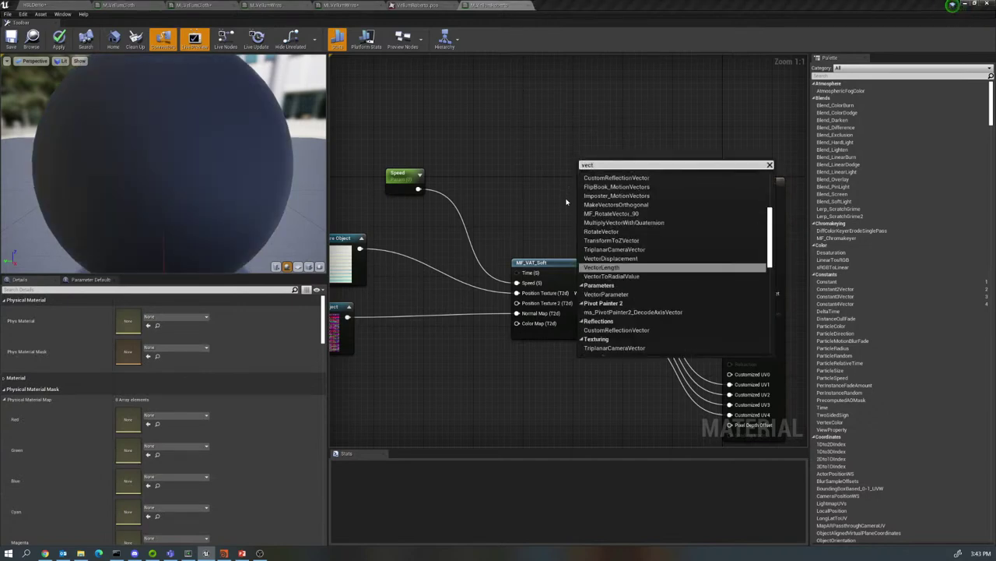
type("orPara")
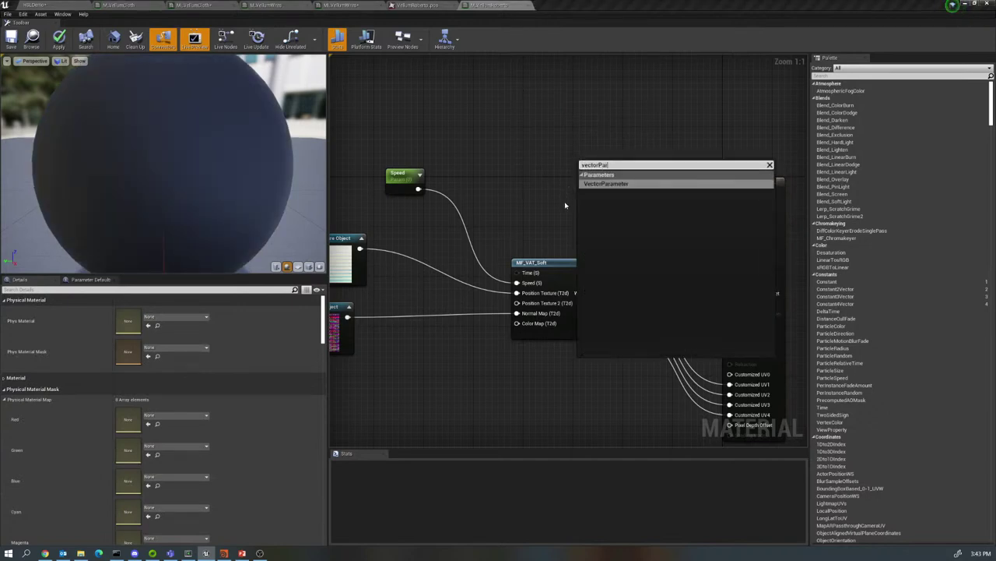
left_click(592, 184)
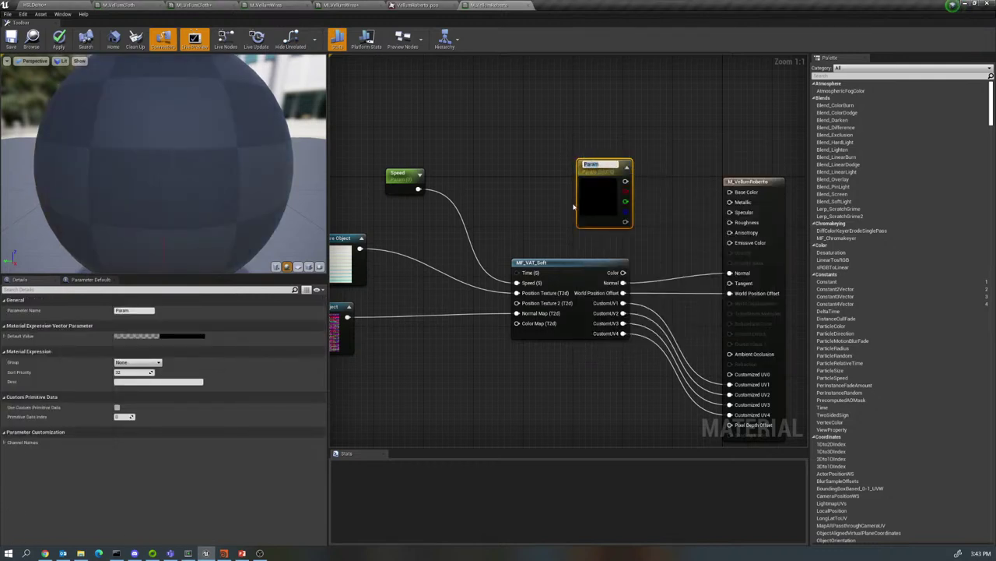
type("BaseCol")
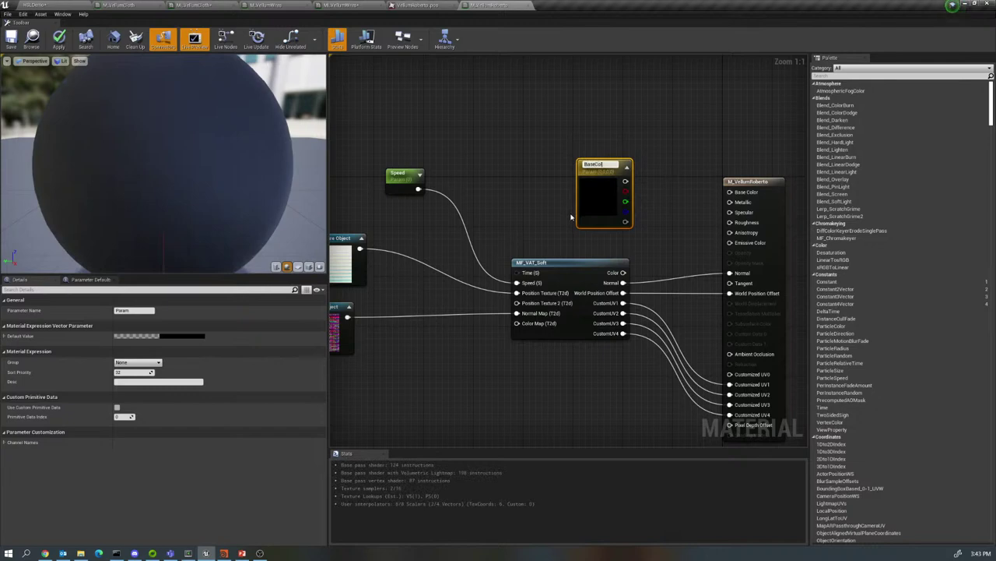
type("or")
key("Return")
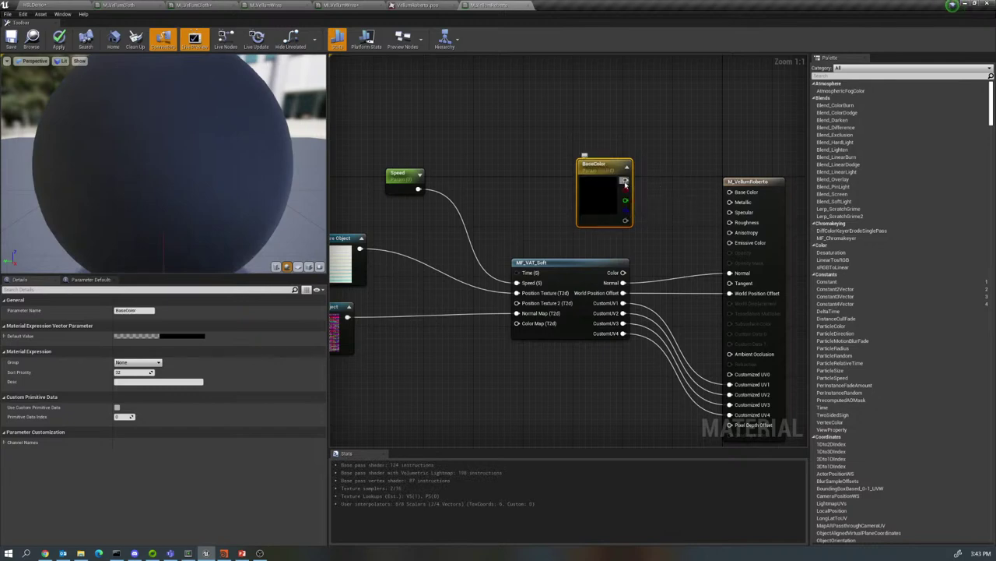
left_click_drag(625, 179, 730, 194)
- Swap the two old Texture Object nodes for the VellumRoberto_pos and VellumRoberto_norm textures
right_click_drag(682, 221, 566, 215)
left_click_drag(374, 202, 438, 412)
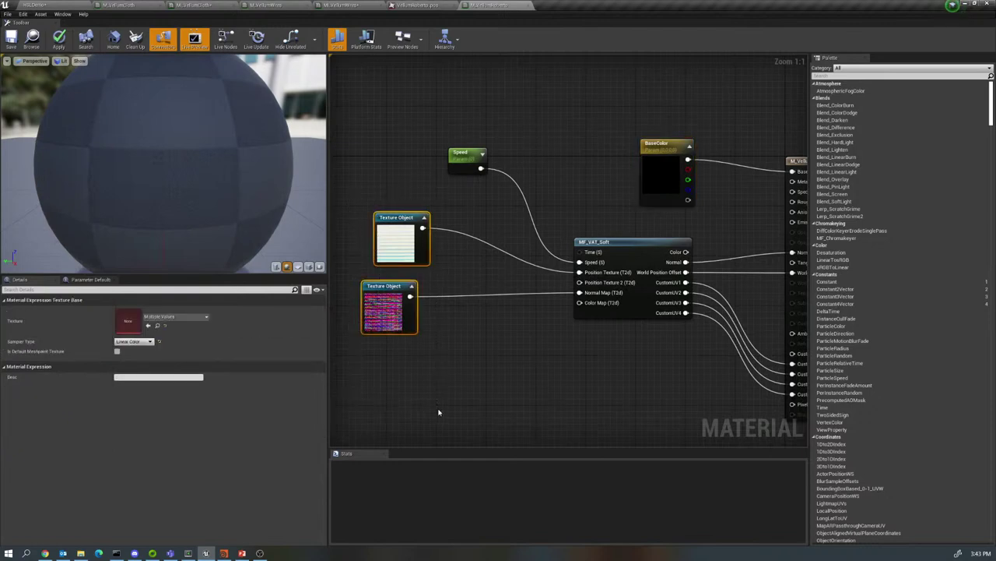
key("Delete")
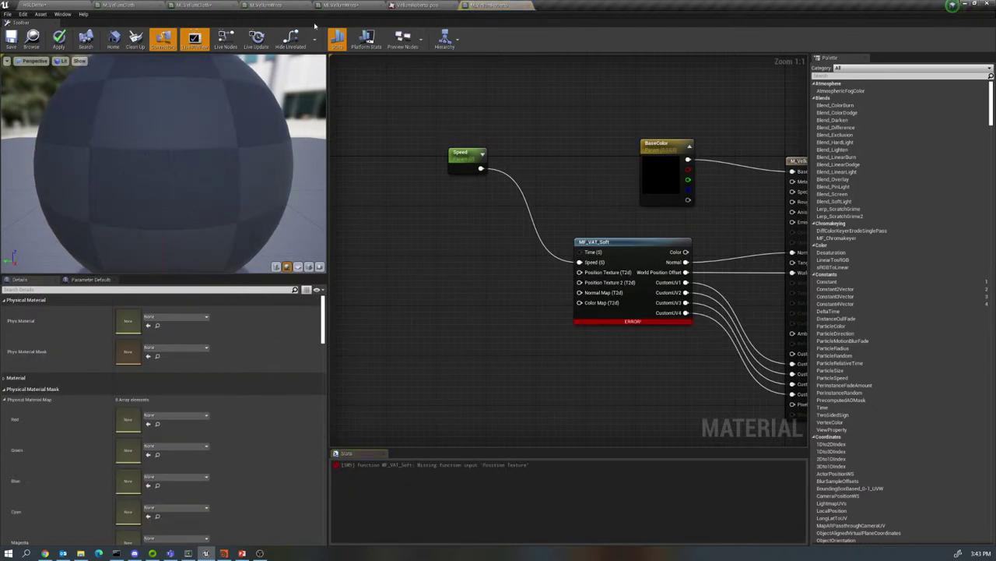
left_click_drag(489, 6, 554, 87)
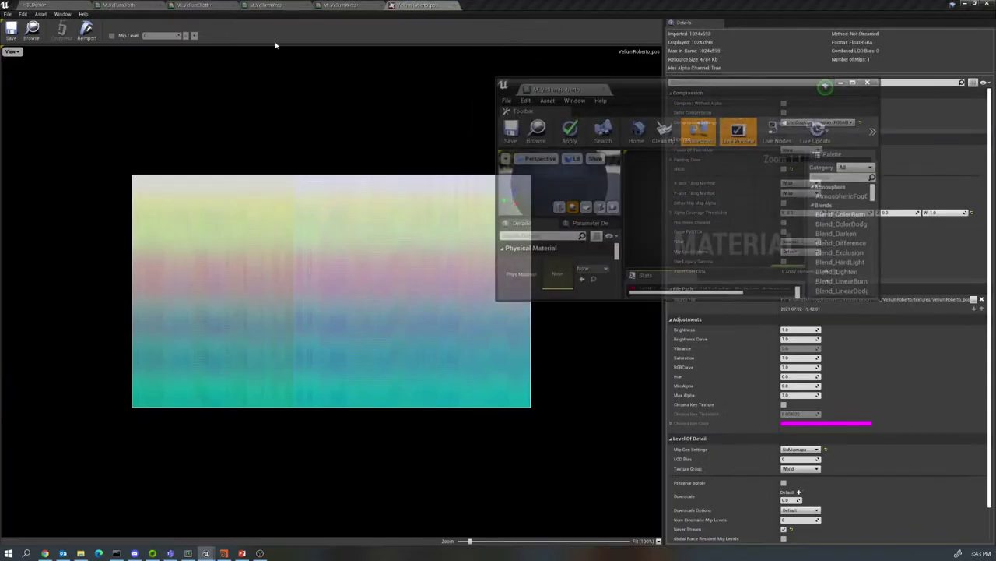
left_click(35, 5)
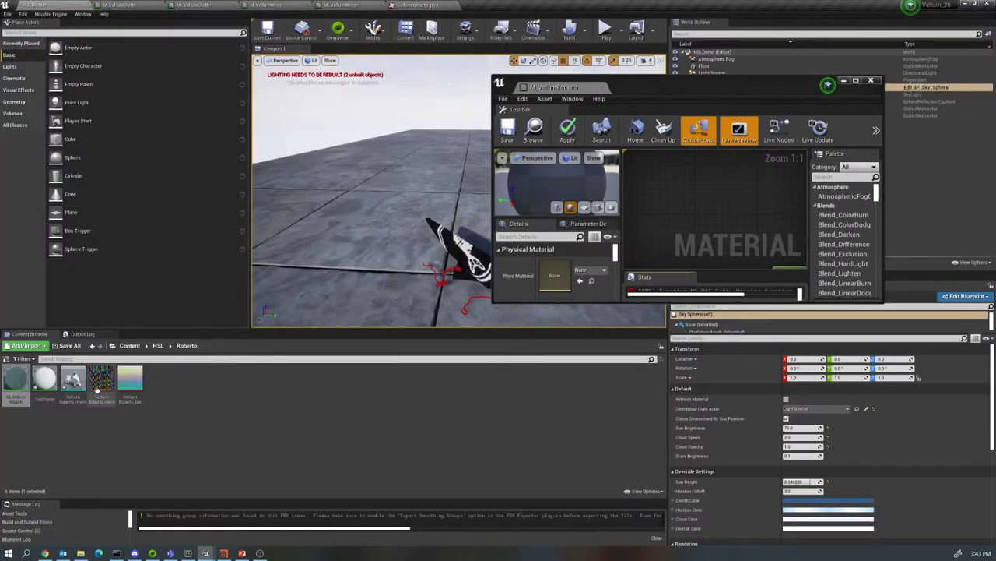
left_click(129, 379, "ctrl")
left_click_drag(129, 379, 662, 228)
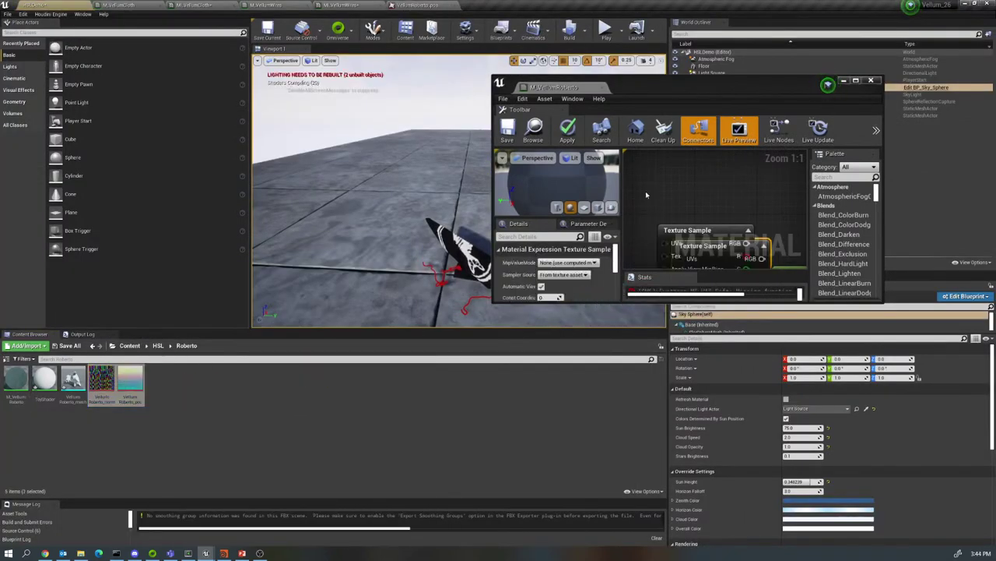
left_click_drag(559, 87, 510, 5)
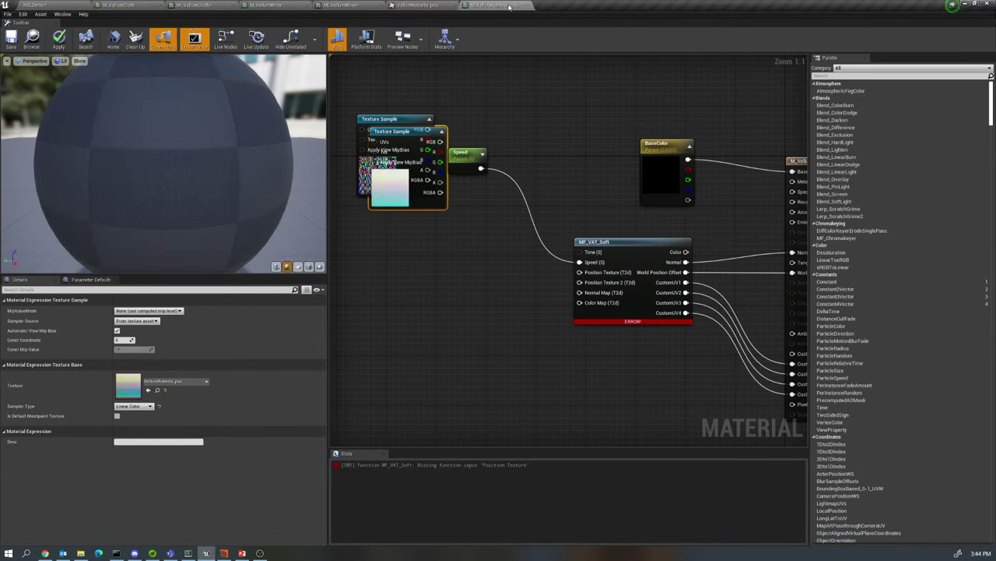
- Convert both Roberto texture samples to Texture Objects, arrange them, and save the material
left_click(425, 218)
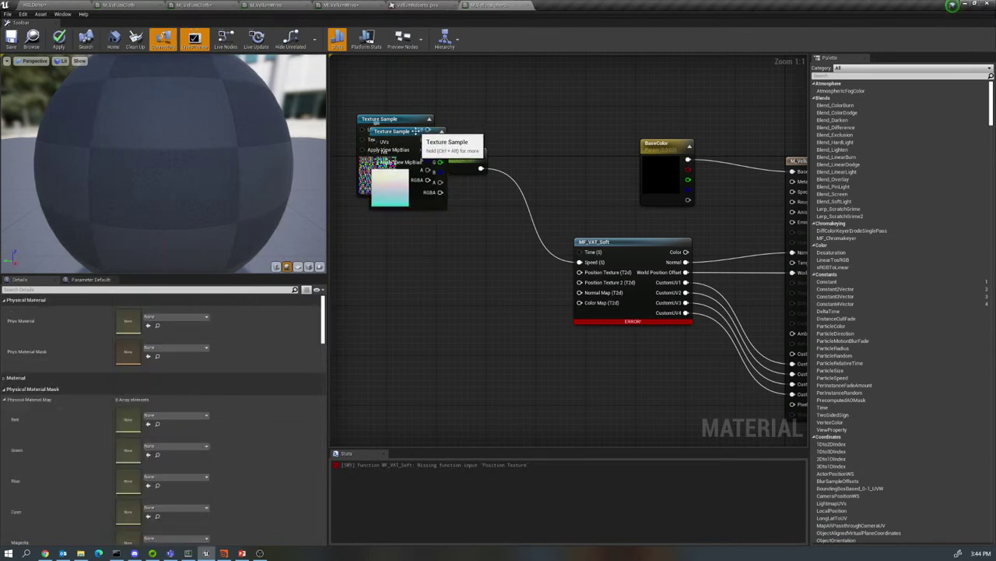
left_click_drag(414, 129, 579, 272)
right_click(408, 212)
left_click(444, 263)
right_click(403, 123)
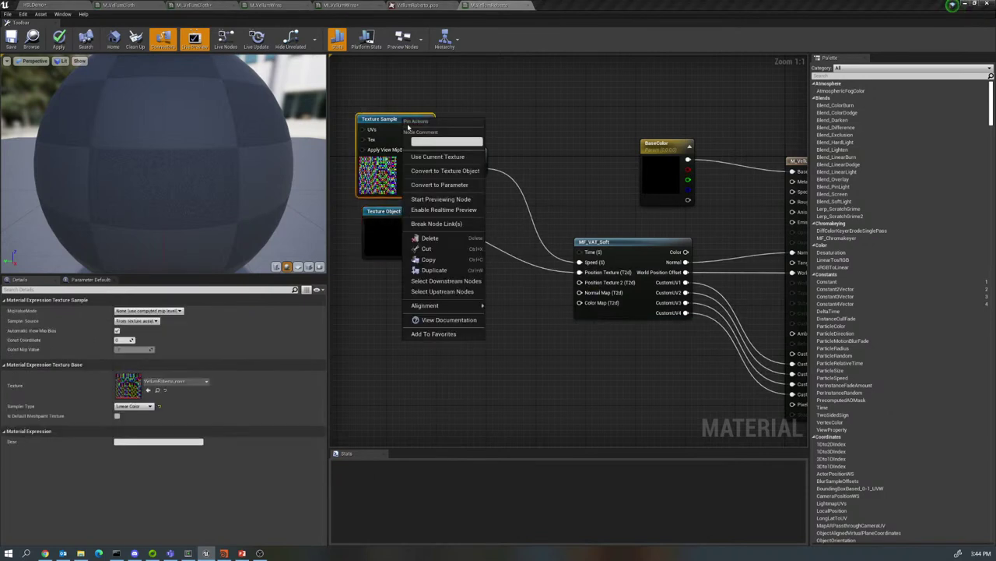
left_click(410, 150)
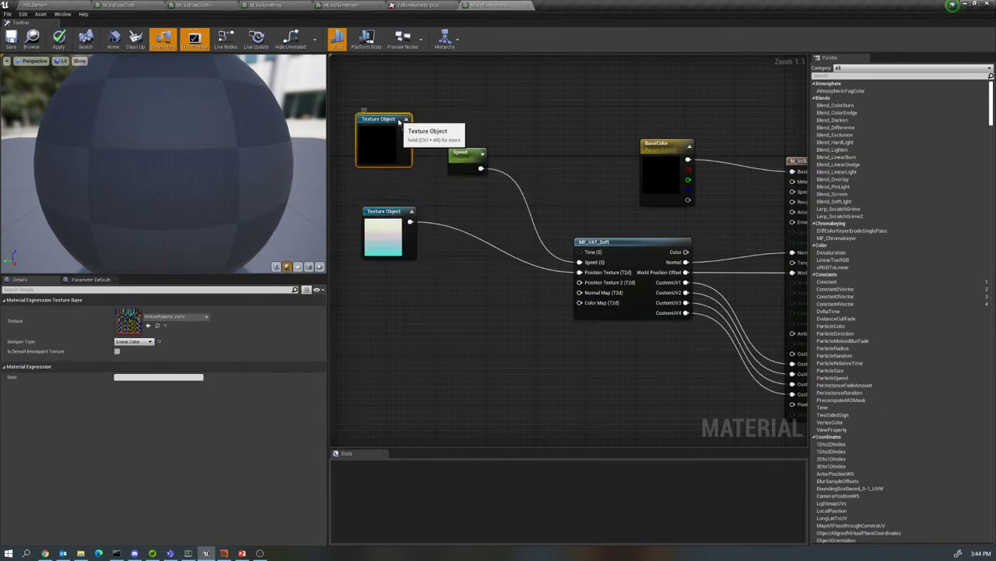
left_click_drag(404, 120, 579, 292)
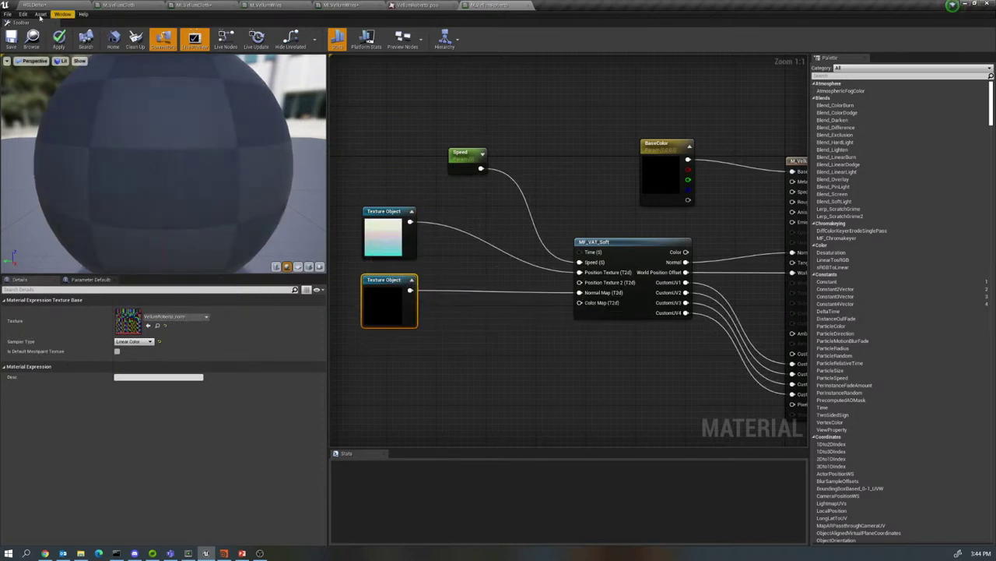
key("ctrl+s")
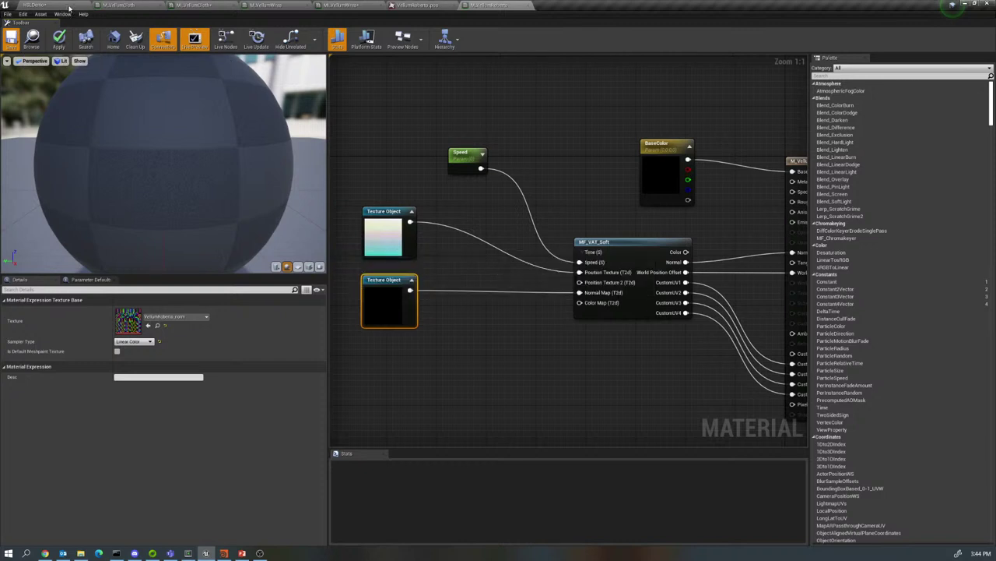
left_click(69, 7)
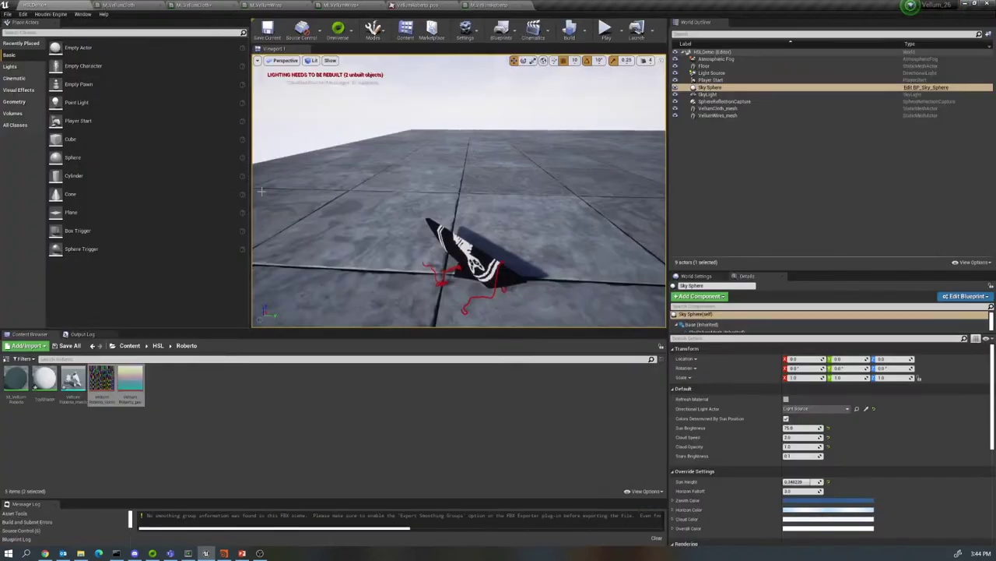
- Create a material instance from M_VellumRoberto and name it MI_VellumRoberto
right_click(34, 373)
left_click(47, 170)
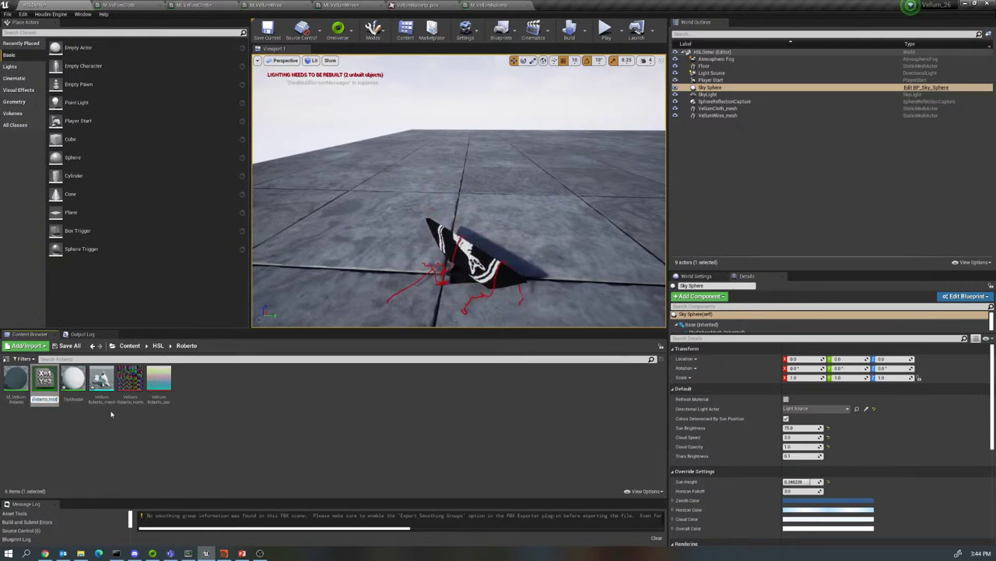
key("BackSpace")
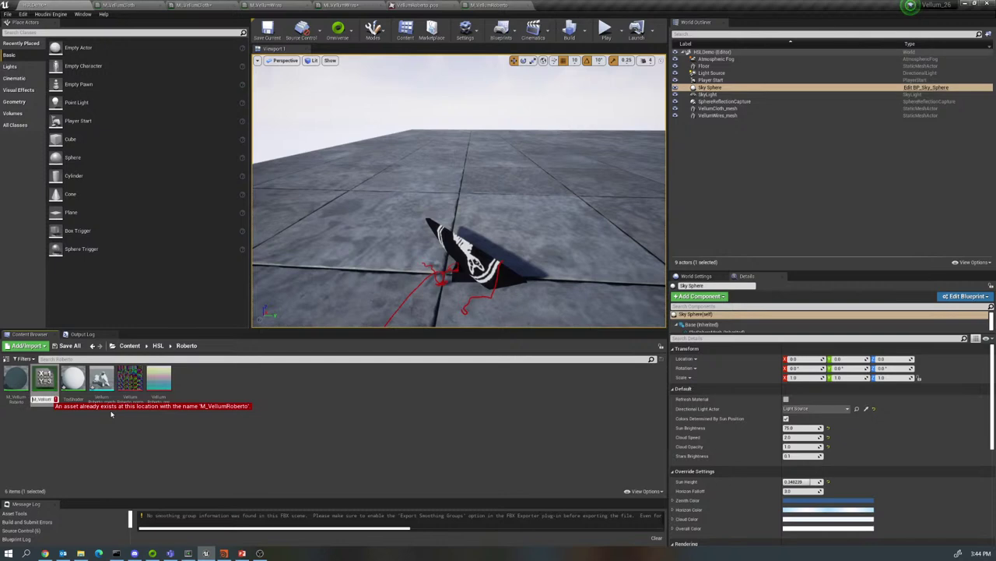
key("Return")
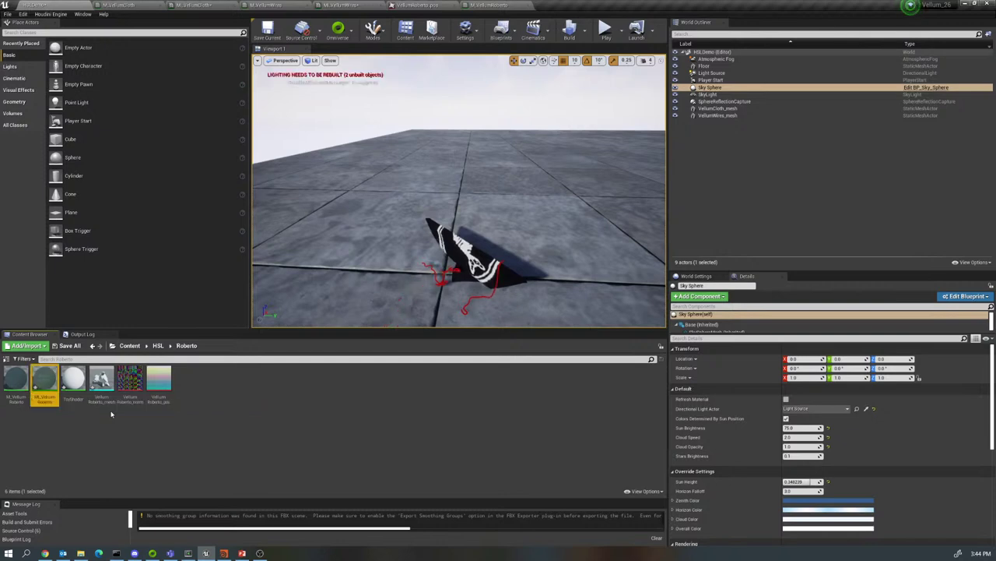
- In MI_VellumRoberto, enable overrides for Speed, BaseColor, Number Of Frames, Position Min and Position Max
double_click(58, 375)
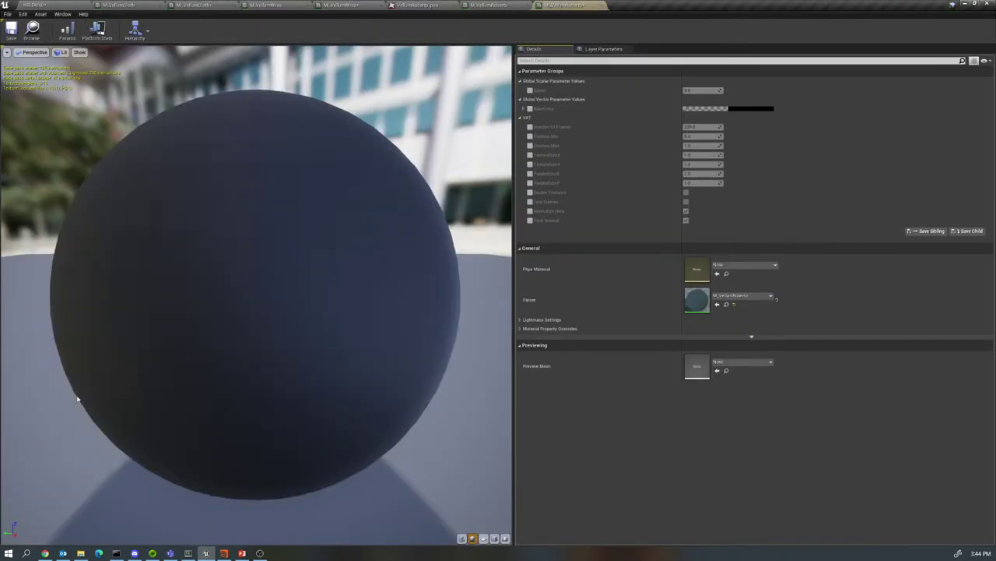
left_click(530, 90)
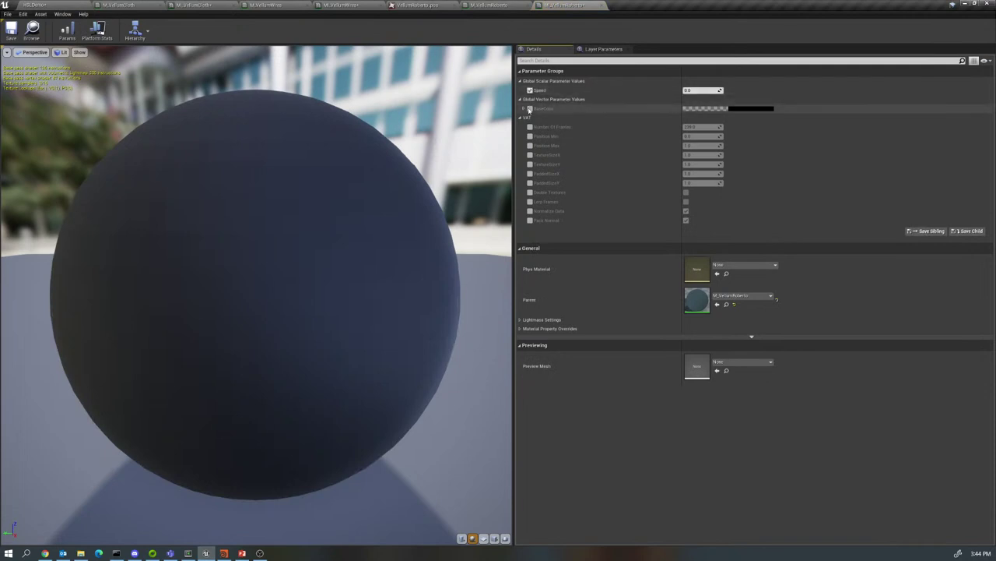
left_click(530, 108)
left_click(530, 127)
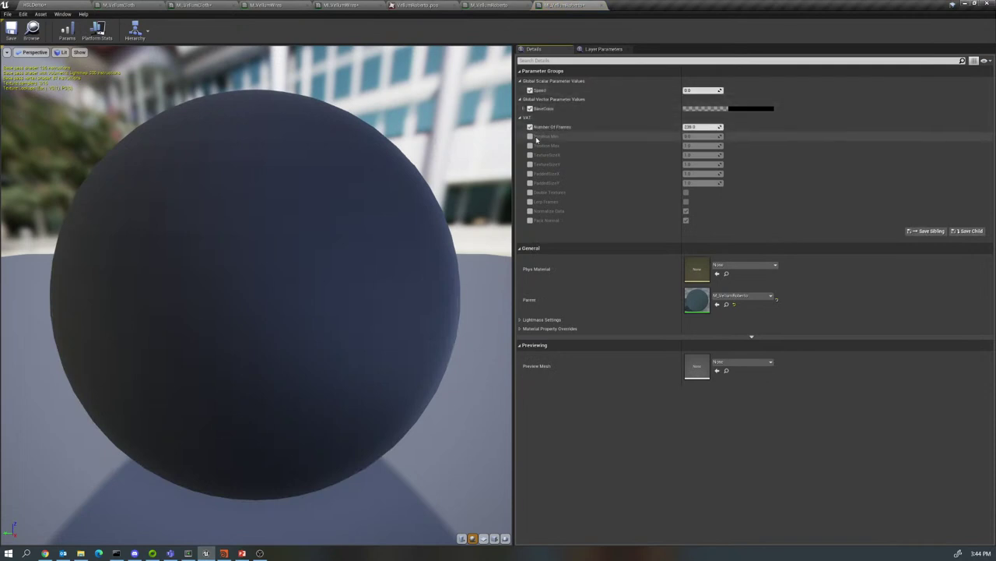
left_click(530, 136)
left_click(530, 146)
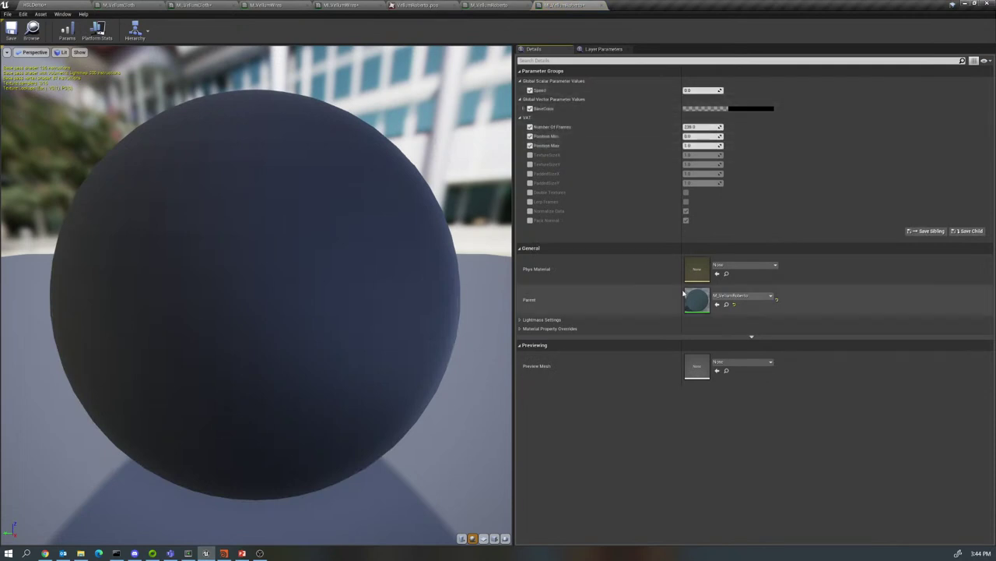
- Preview the instance on VellumRoberto_mesh and set Number Of Frames to 299
left_click(733, 362)
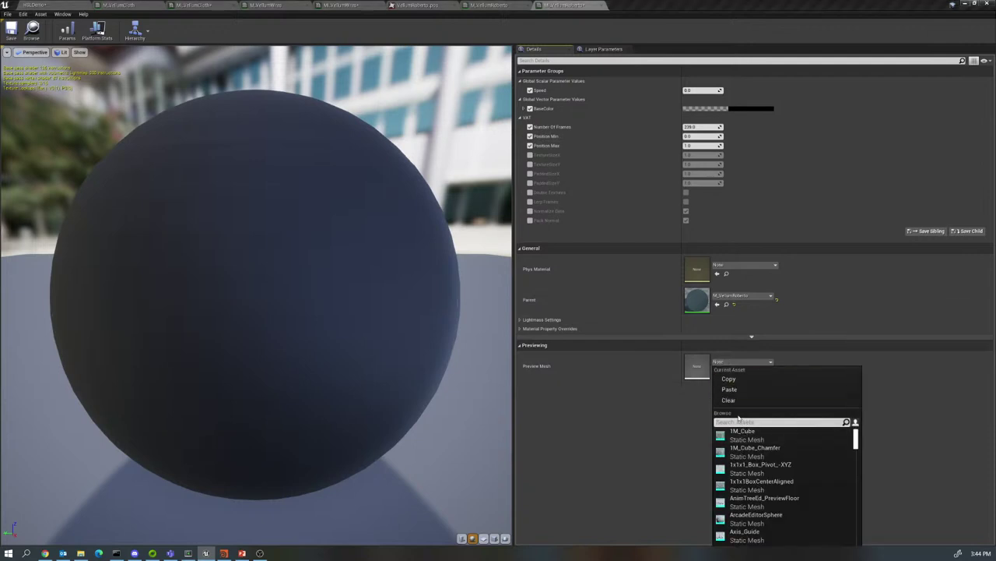
type("robert")
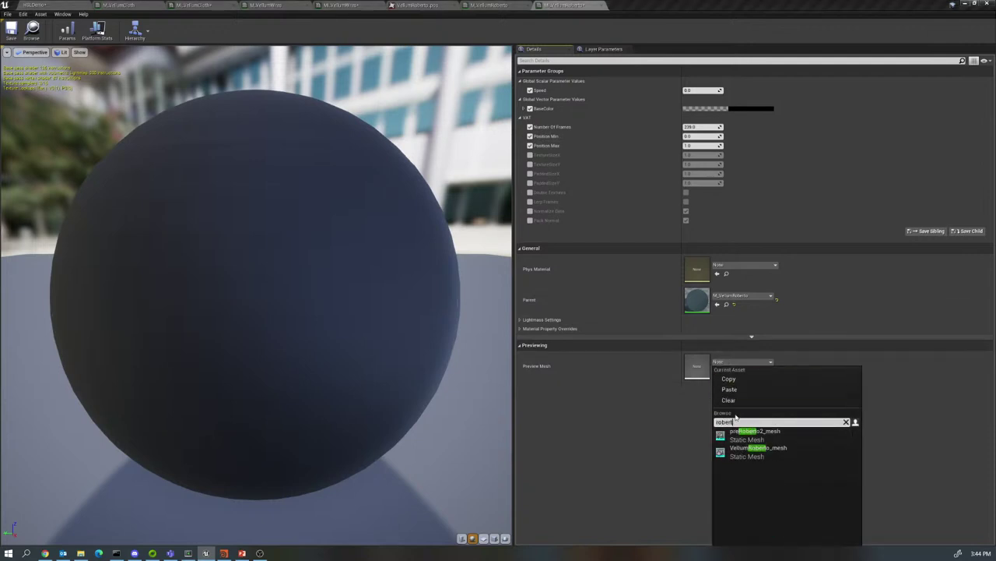
left_click(745, 451)
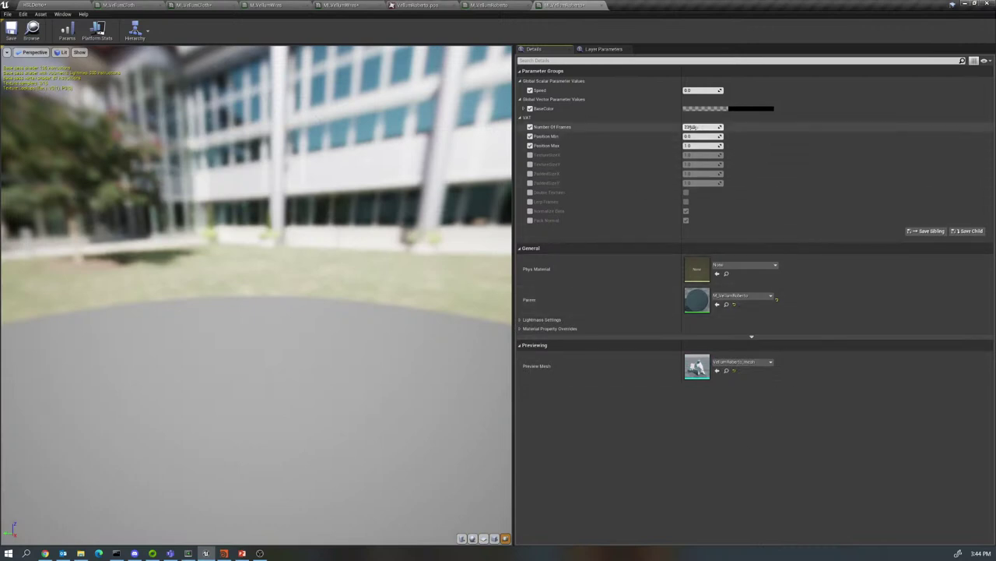
key("Return")
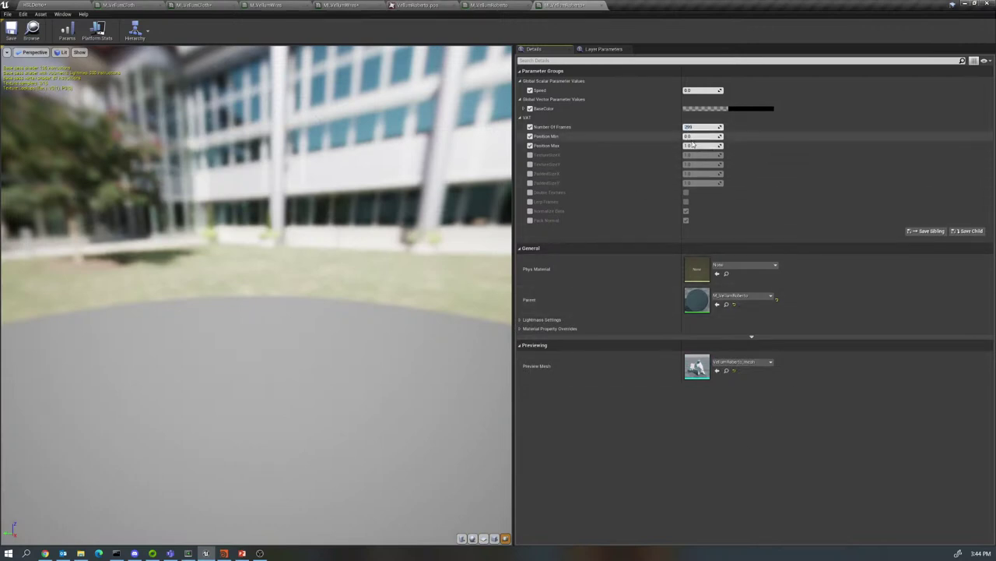
left_click(225, 553)
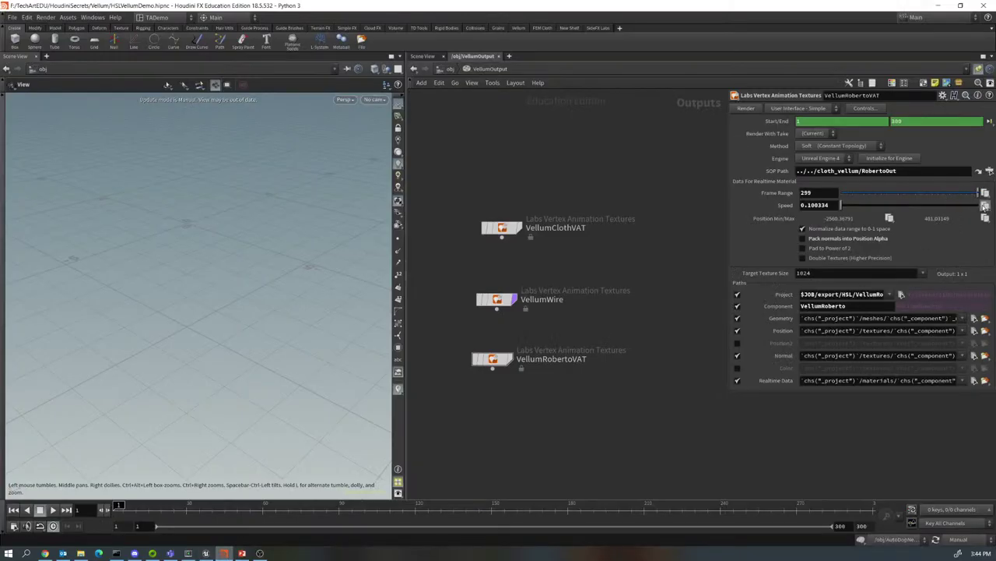
- Set MI_VellumRoberto's Speed to 0.100334 and its BaseColor to blue (sRGB 006FE1)
left_click(206, 553)
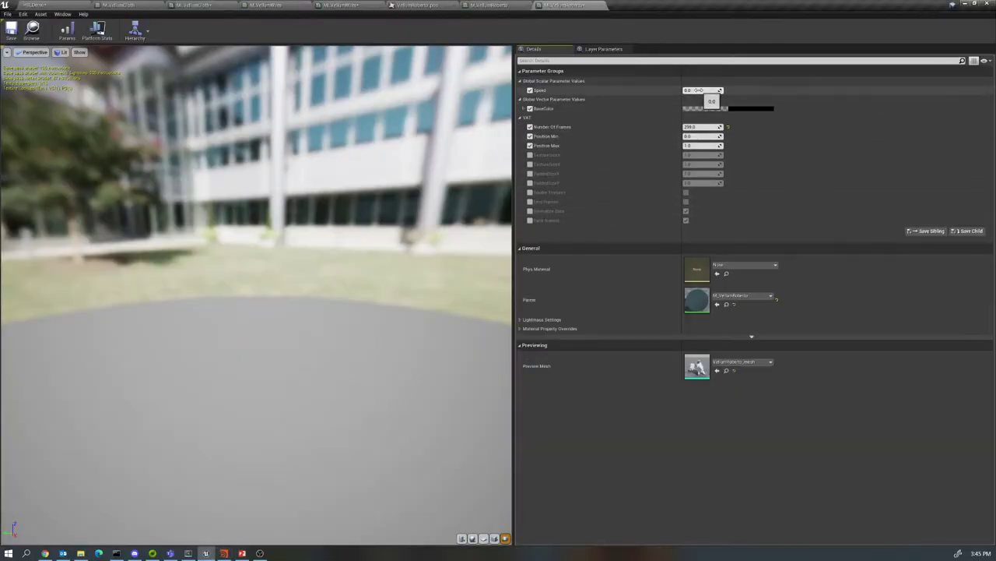
left_click(699, 90)
key("ctrl+v")
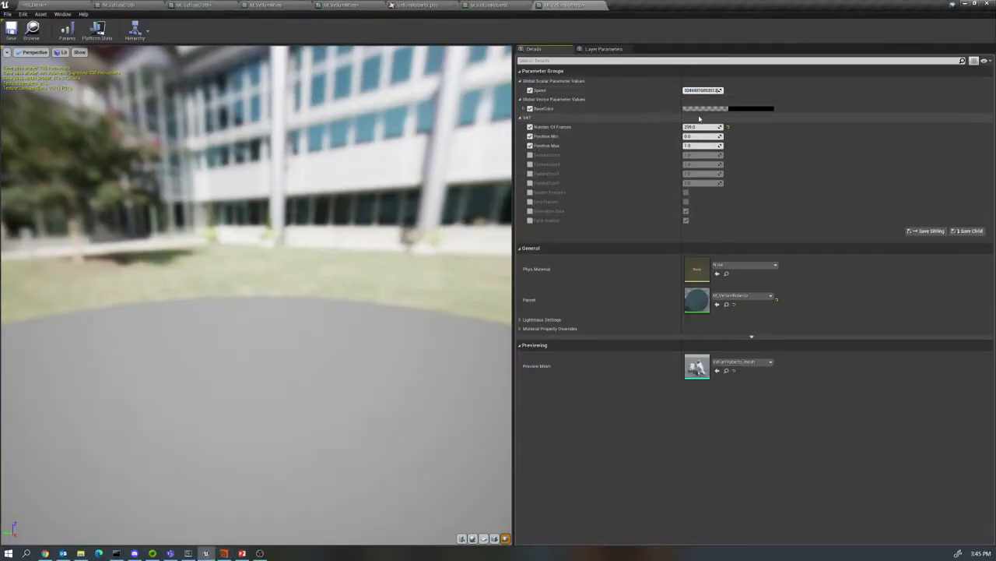
left_click(745, 109)
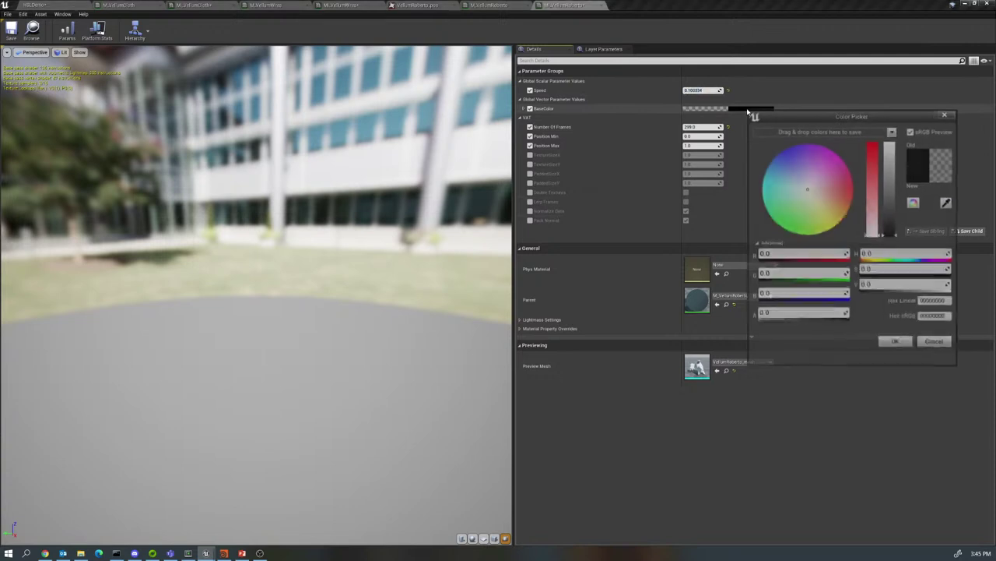
left_click_drag(807, 191, 782, 159)
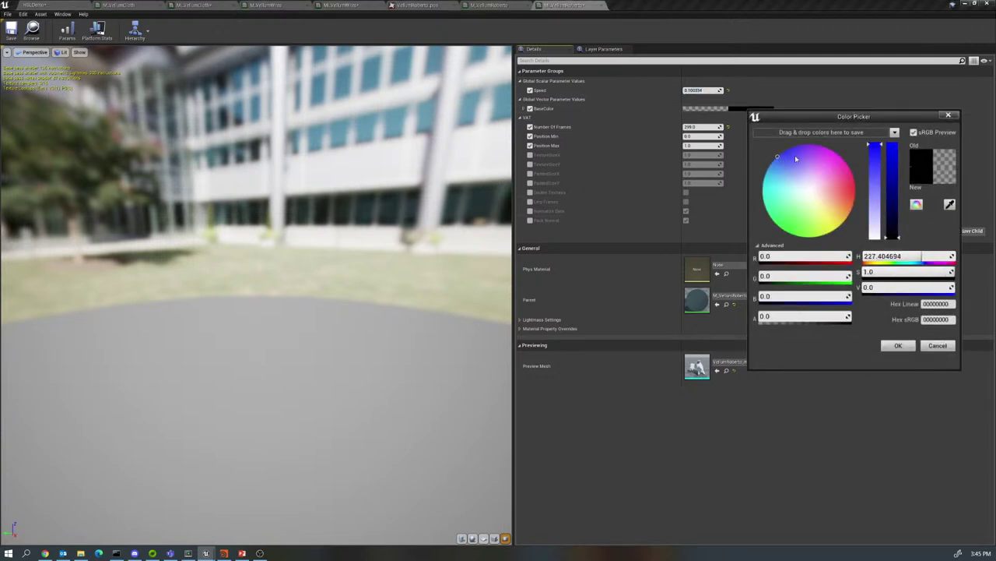
left_click_drag(888, 207, 893, 167)
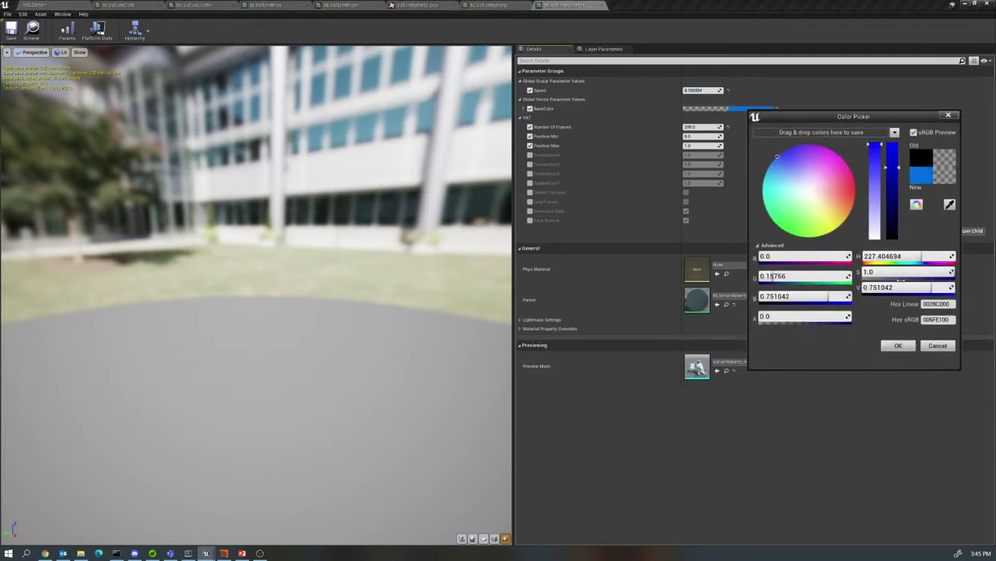
left_click(900, 345)
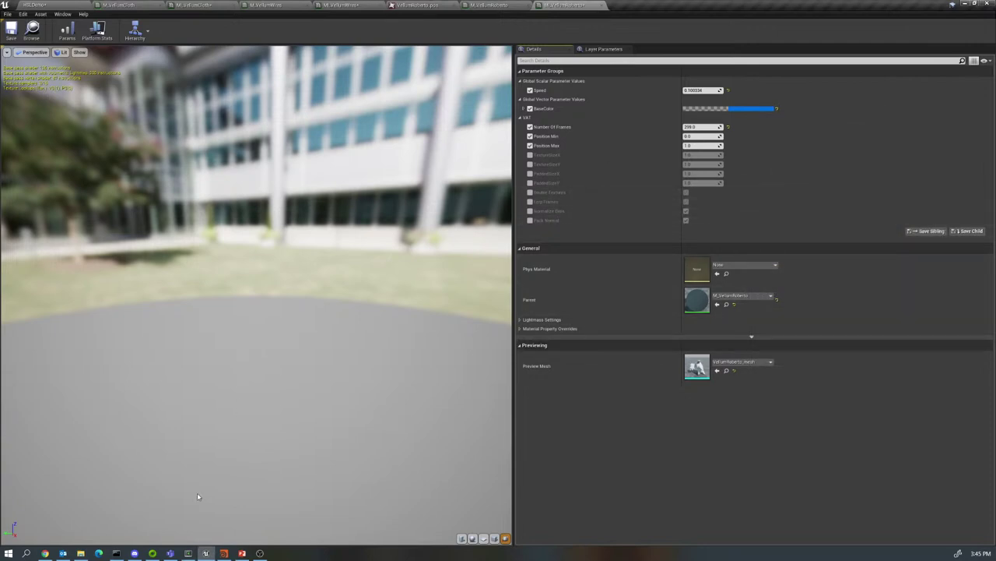
left_click(224, 553)
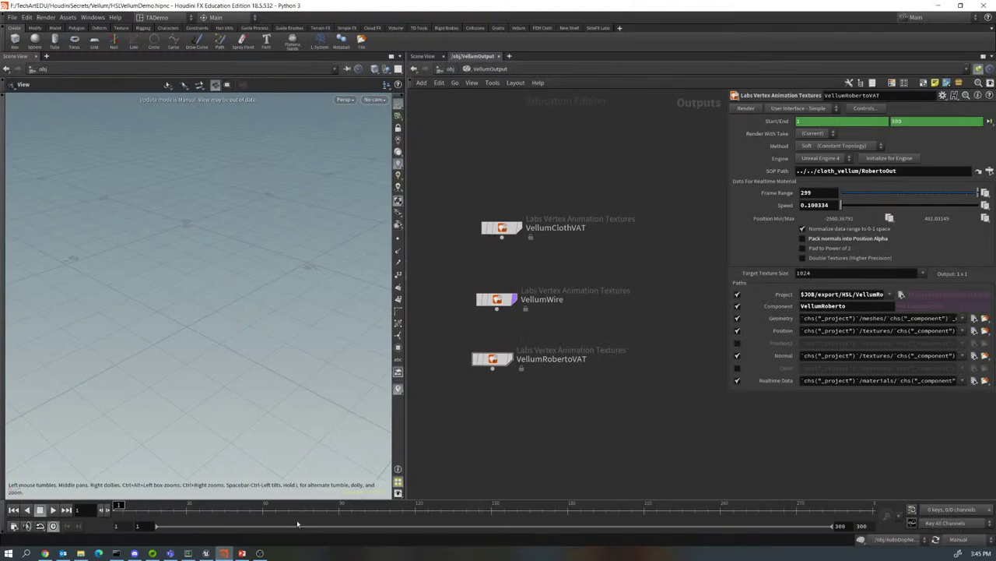
- Paste Houdini's Position Min -2560.36792 and Position Max 481.033498 into MI_VellumRoberto
left_click(206, 553)
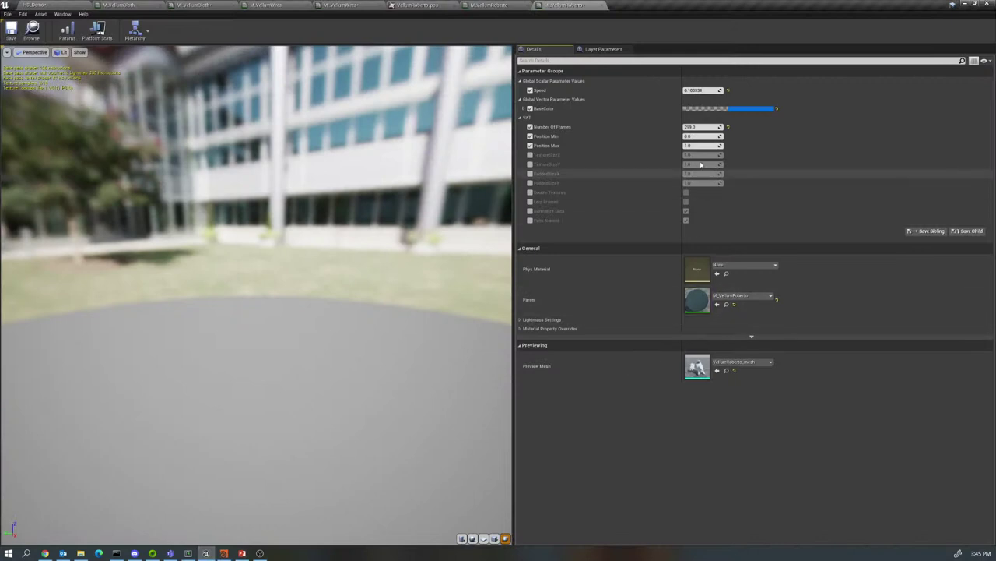
type("-2560.36792")
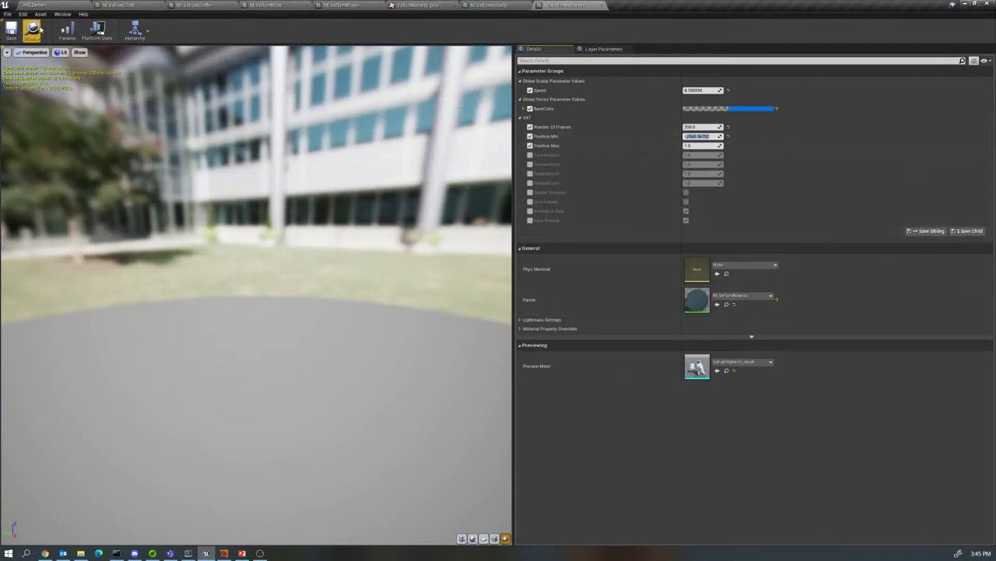
left_click(224, 554)
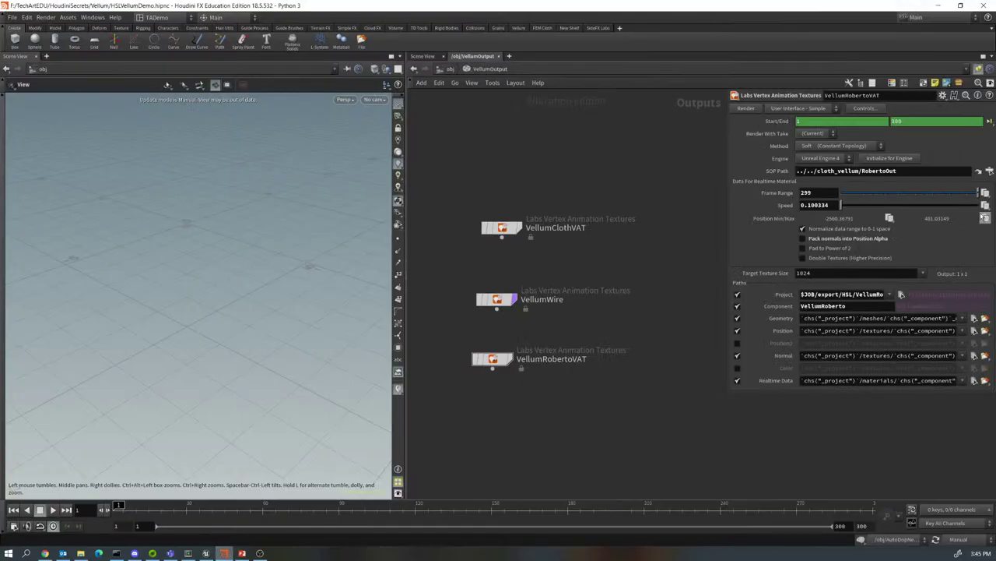
left_click(207, 554)
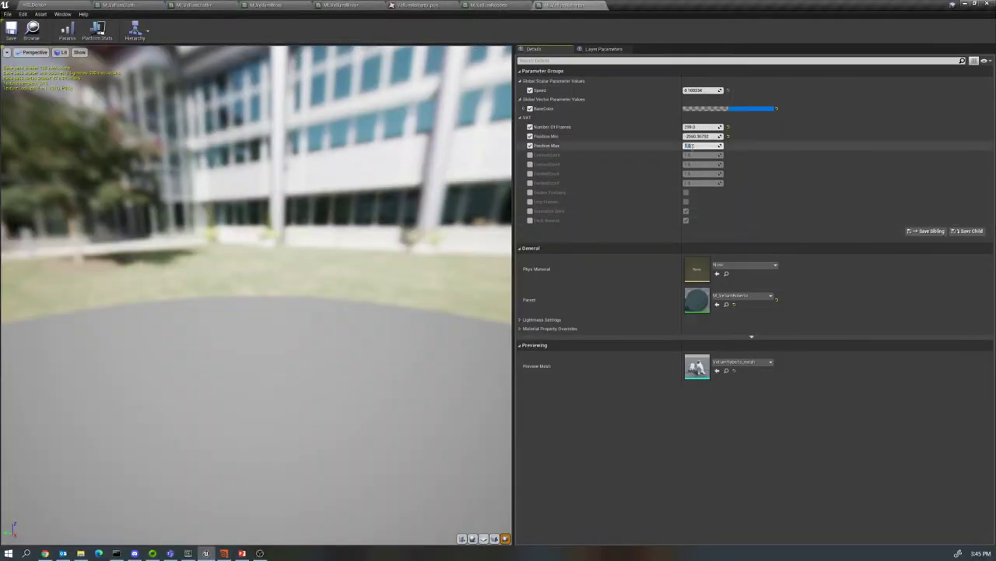
type("481.03349")
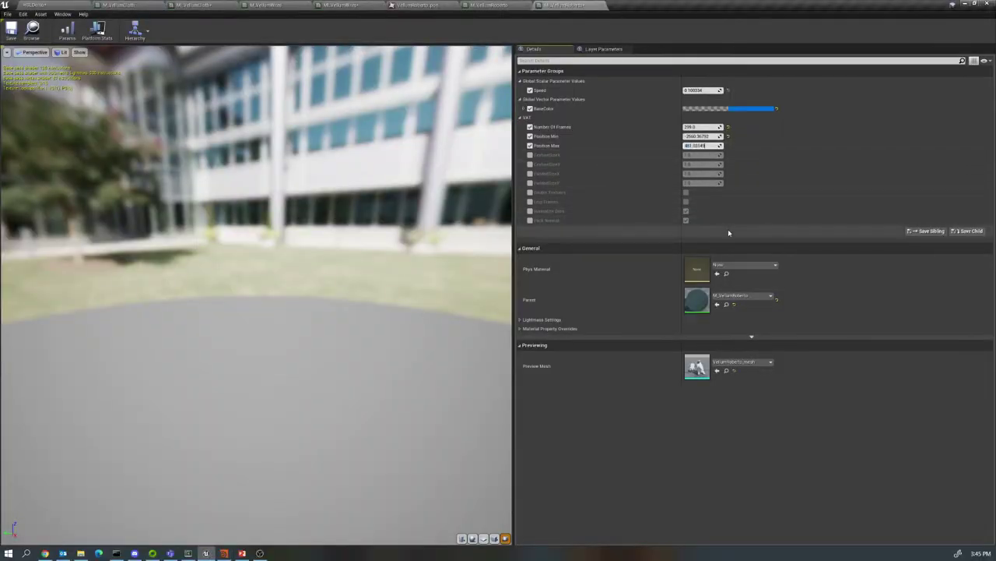
key("Return")
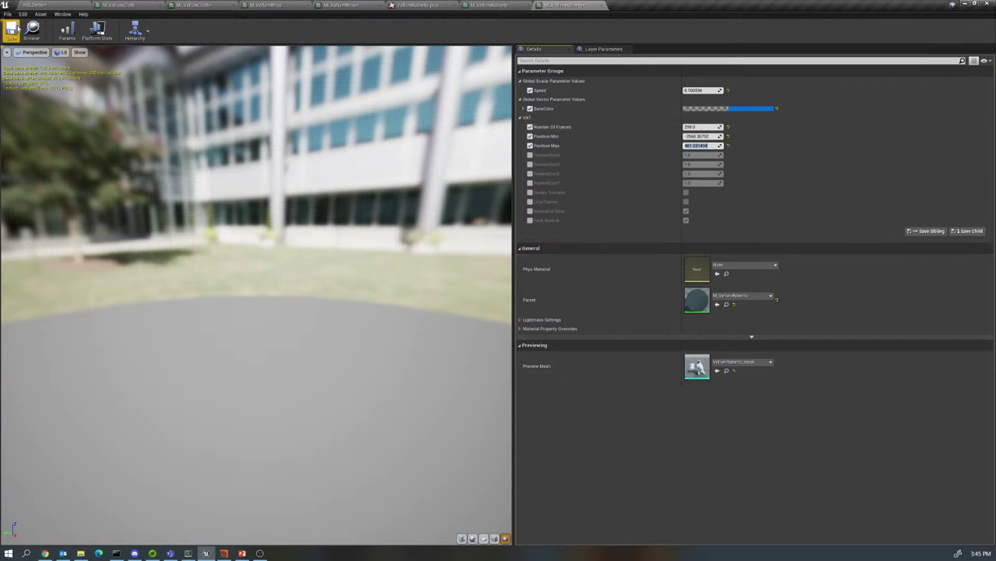
left_click(62, 4)
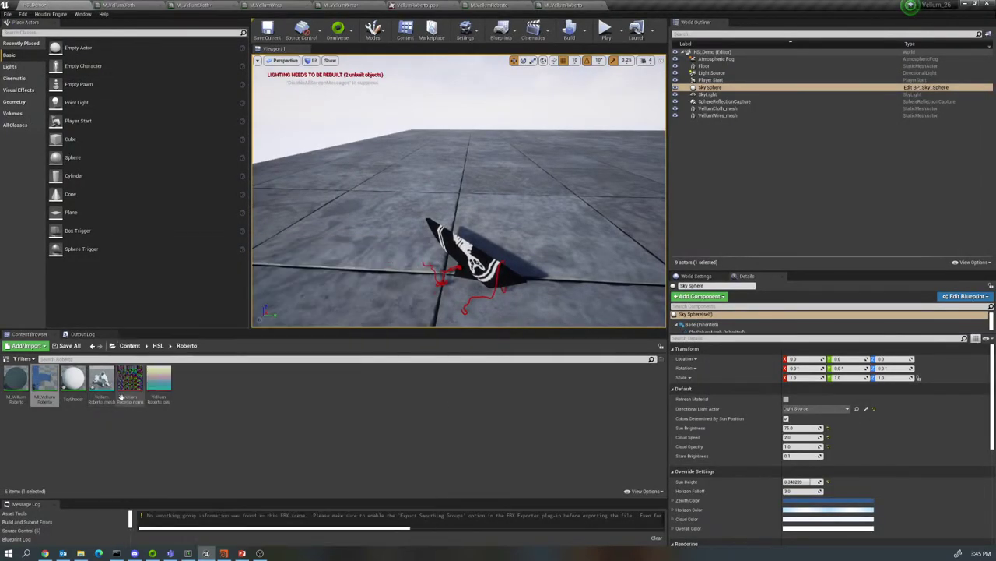
- Place VellumRoberto_mesh in the level and set its Location X to 0, matching the cloth actor
left_click_drag(103, 380, 468, 283)
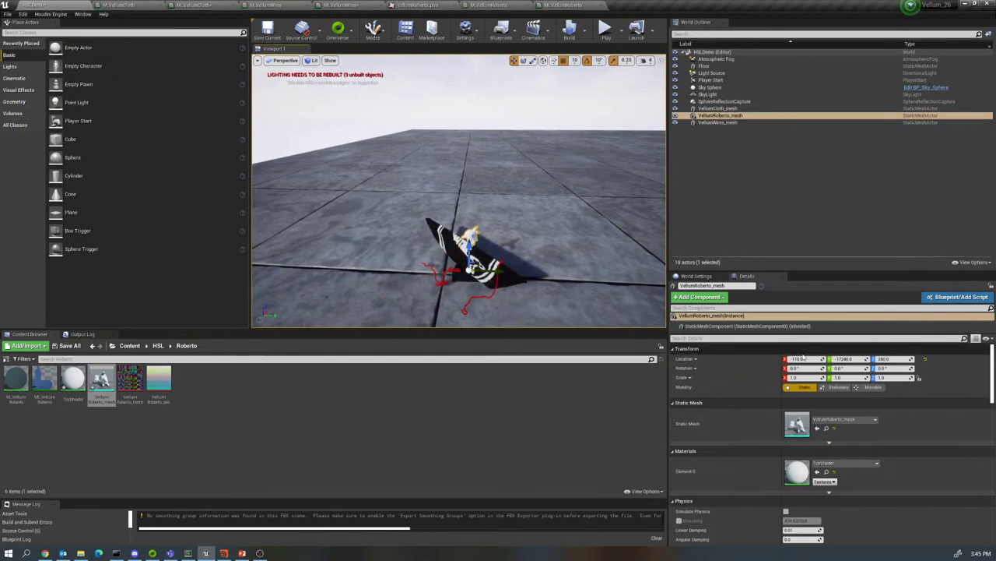
left_click(803, 359)
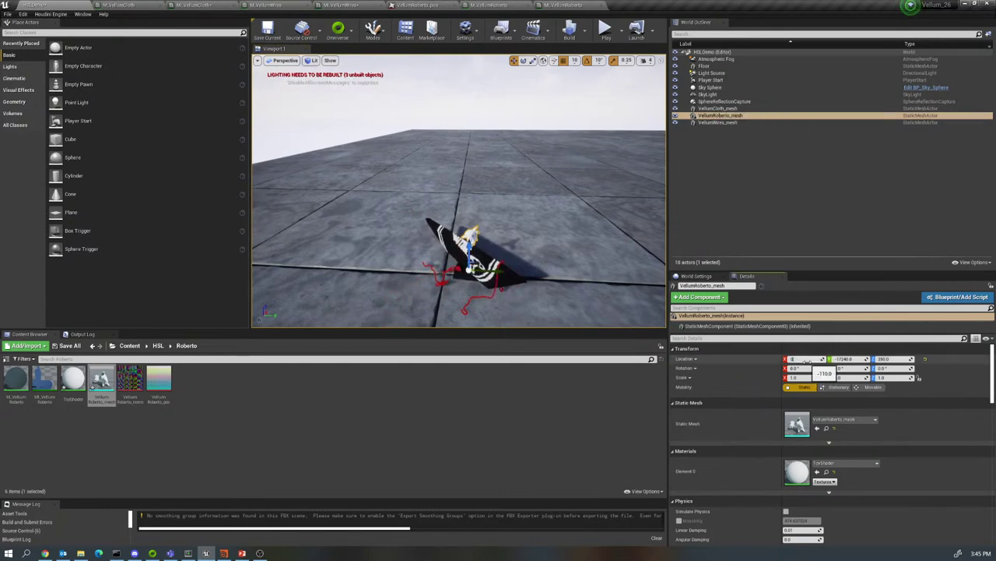
left_click(713, 108)
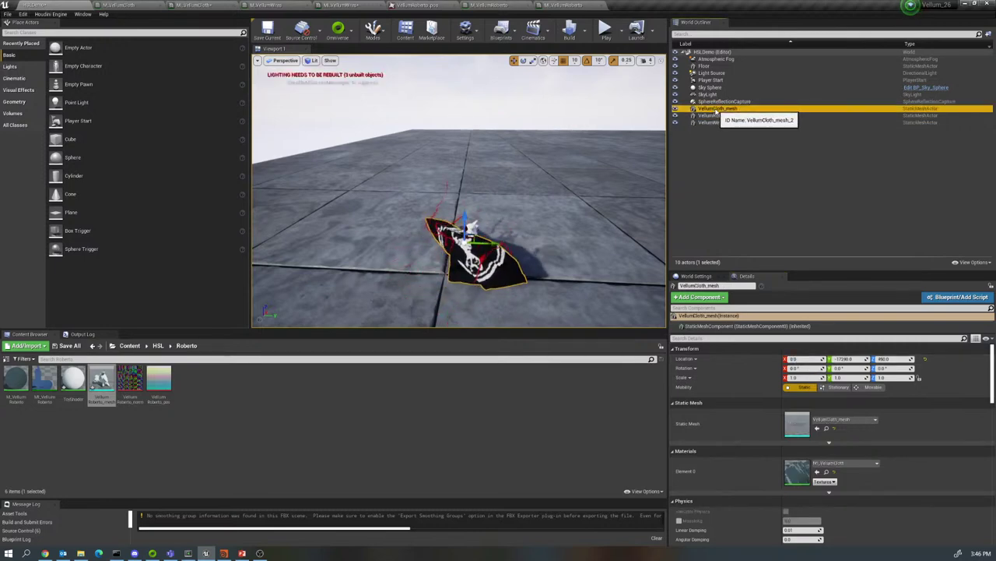
left_click(721, 115)
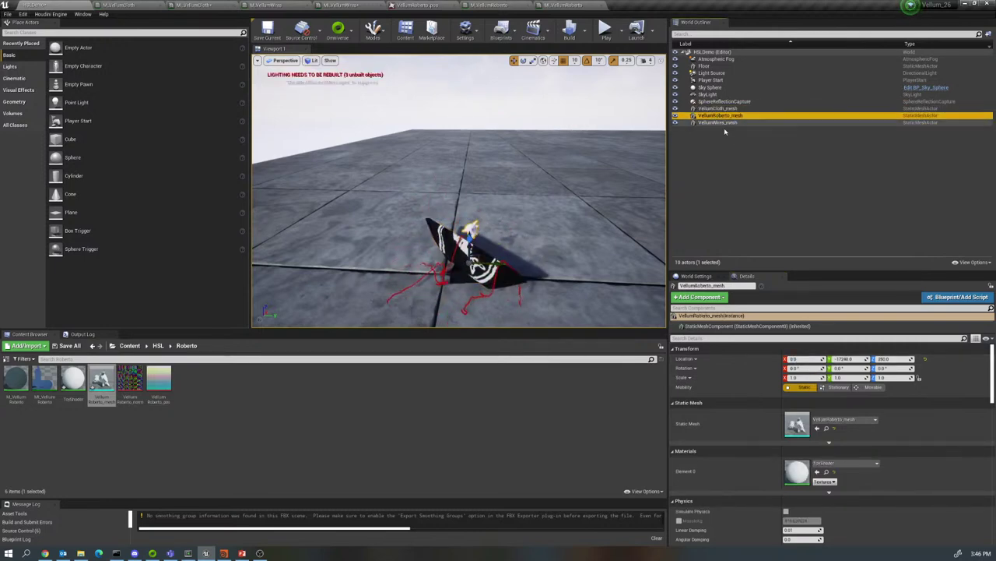
left_click(846, 358)
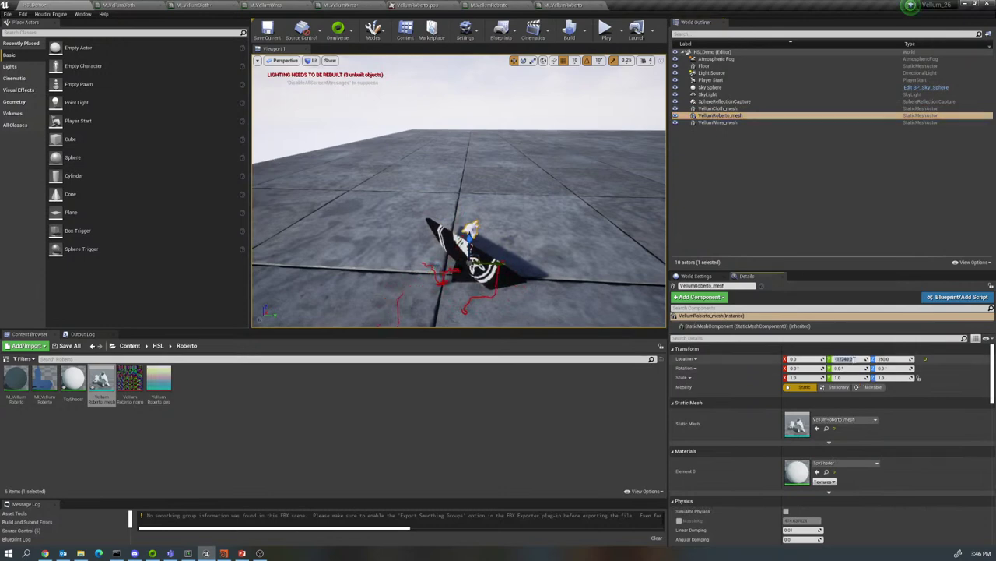
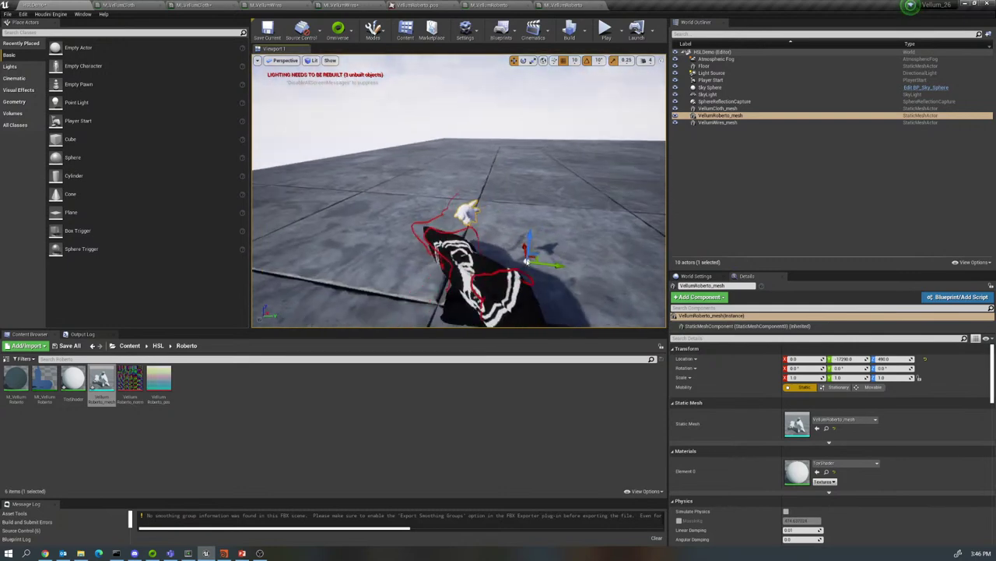
- Open the M_VellumRoberto material graph and frame the BaseColor and texture object nodes
left_click(558, 5)
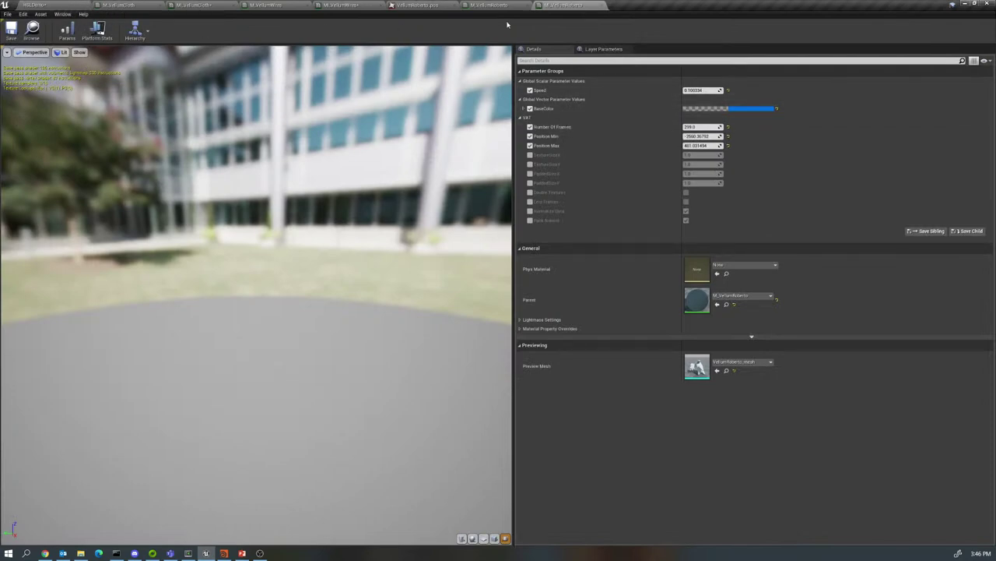
left_click(490, 5)
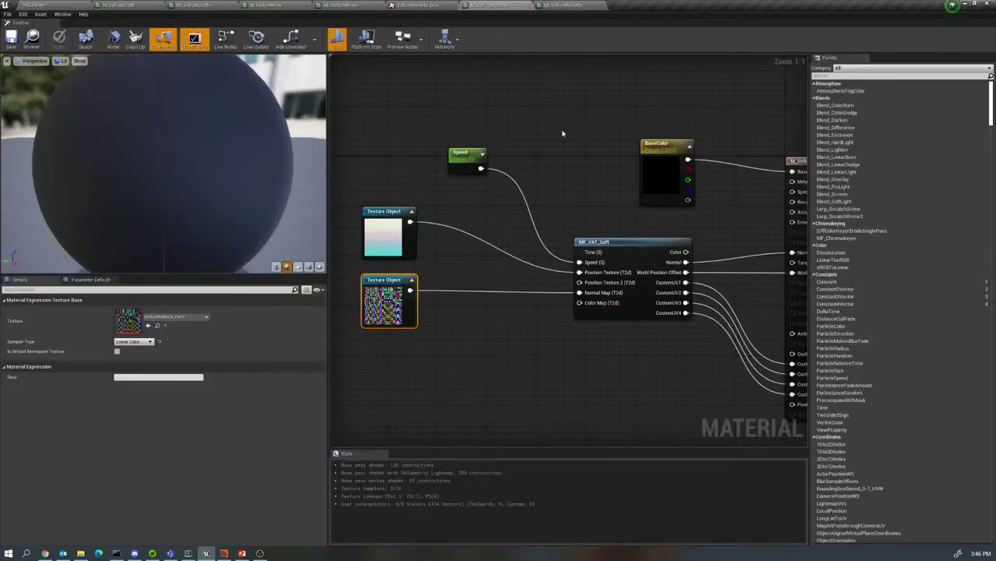
right_click_drag(563, 133, 506, 125)
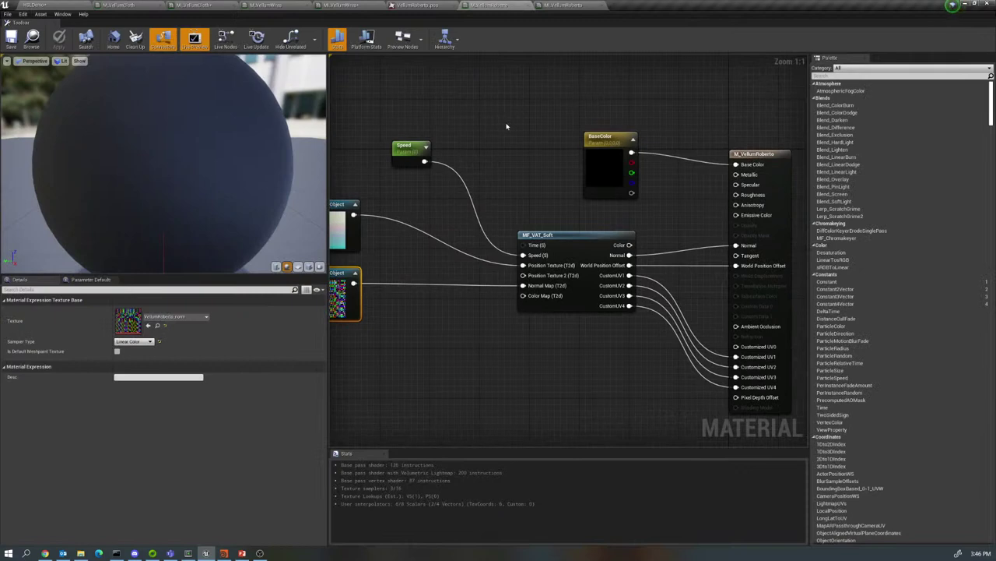
left_click(595, 138)
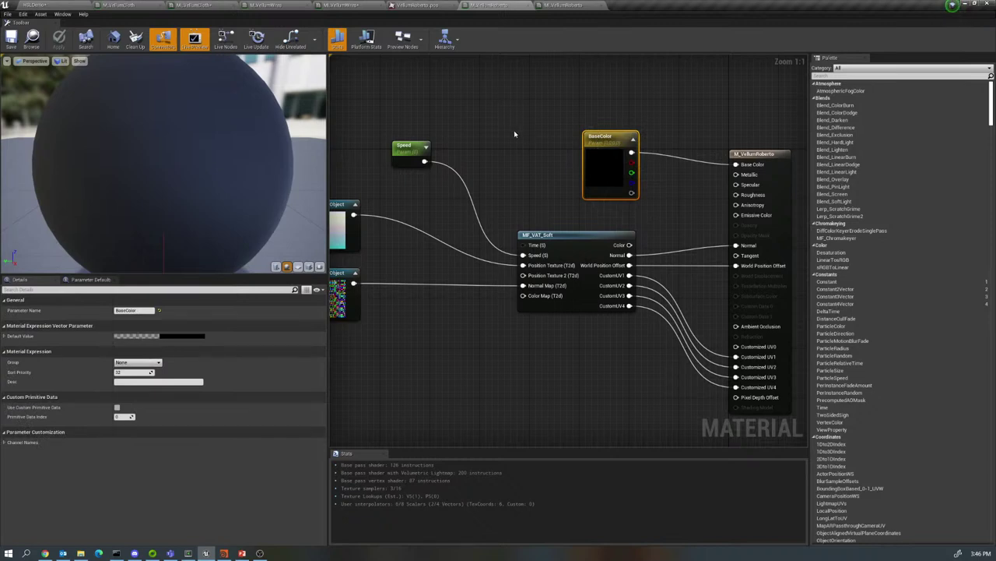
right_click_drag(514, 134, 548, 134)
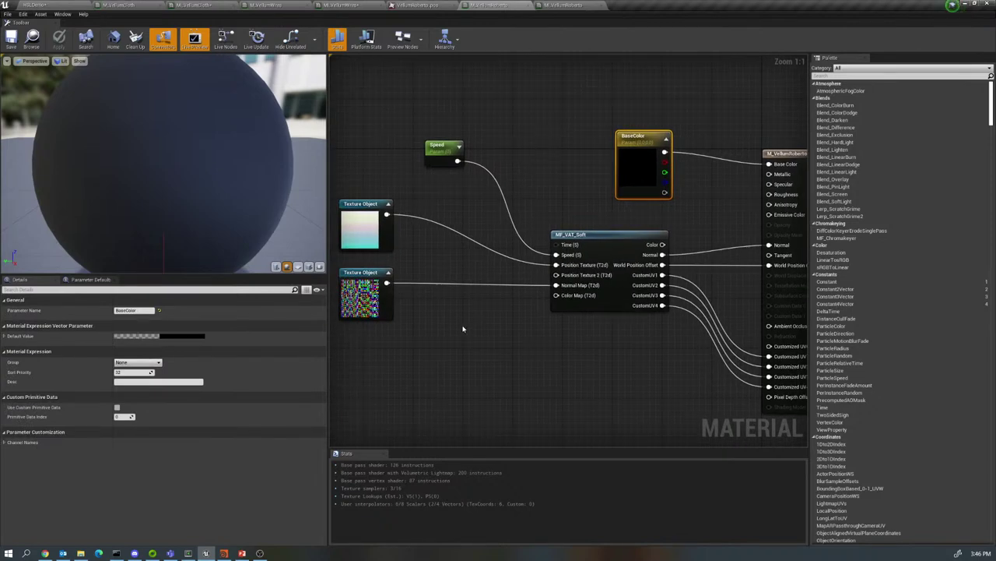
- Wire the second Texture Object into MF_VAT_Soft, drive Base Color from its Color output, and save
left_click_drag(388, 284, 556, 295)
left_click_drag(663, 244, 769, 164)
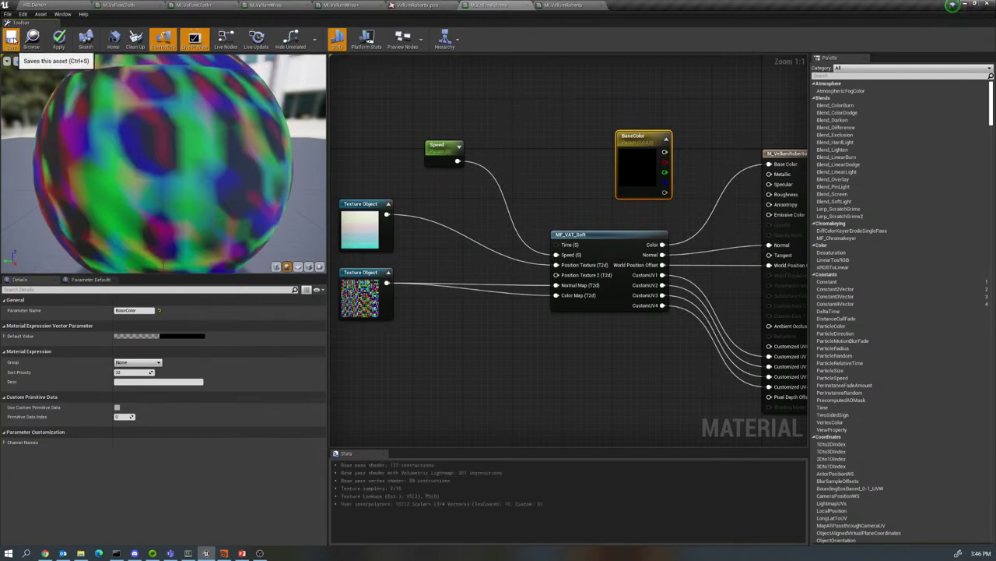
left_click(11, 39)
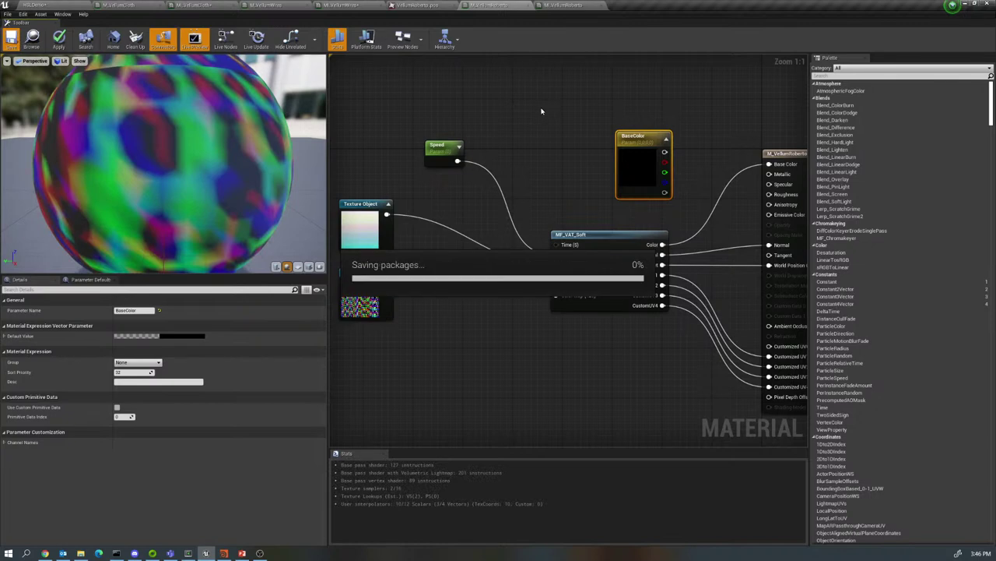
left_click(69, 6)
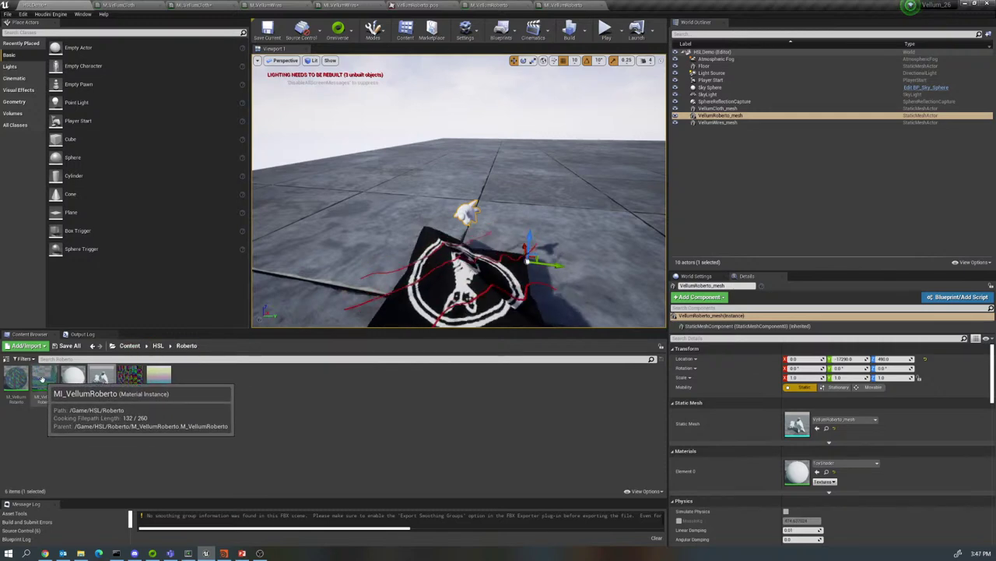
- Assign MI_VellumRoberto to the VellumRoberto mesh's Element 0 slot and check its animation in the viewport
left_click_drag(45, 381, 814, 476)
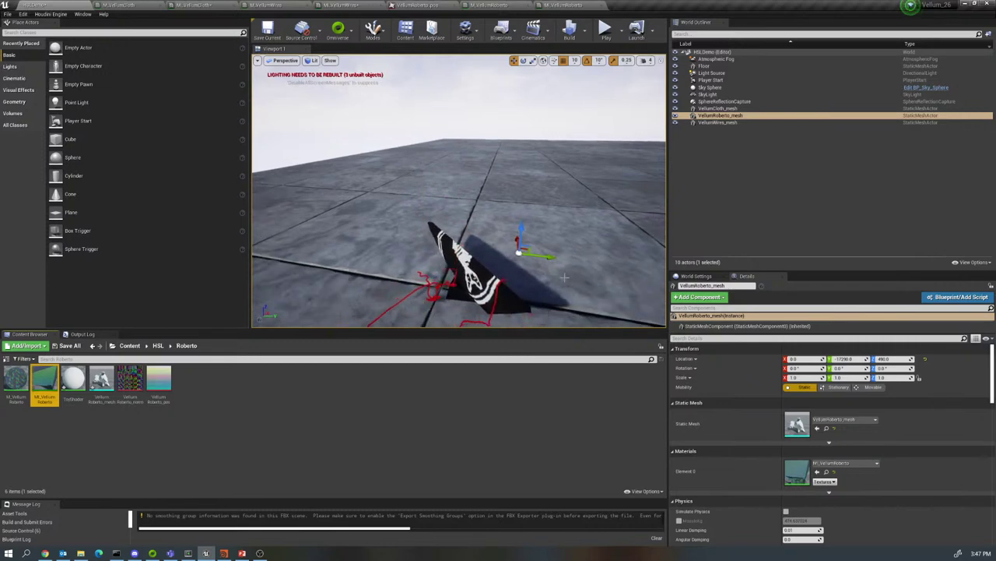
left_click_drag(565, 276, 572, 293)
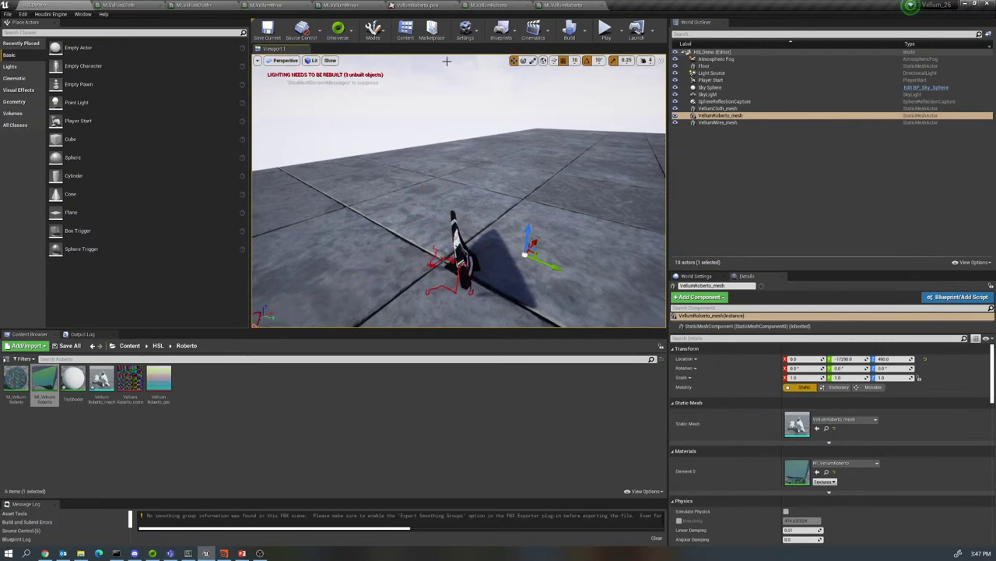
left_click(442, 95)
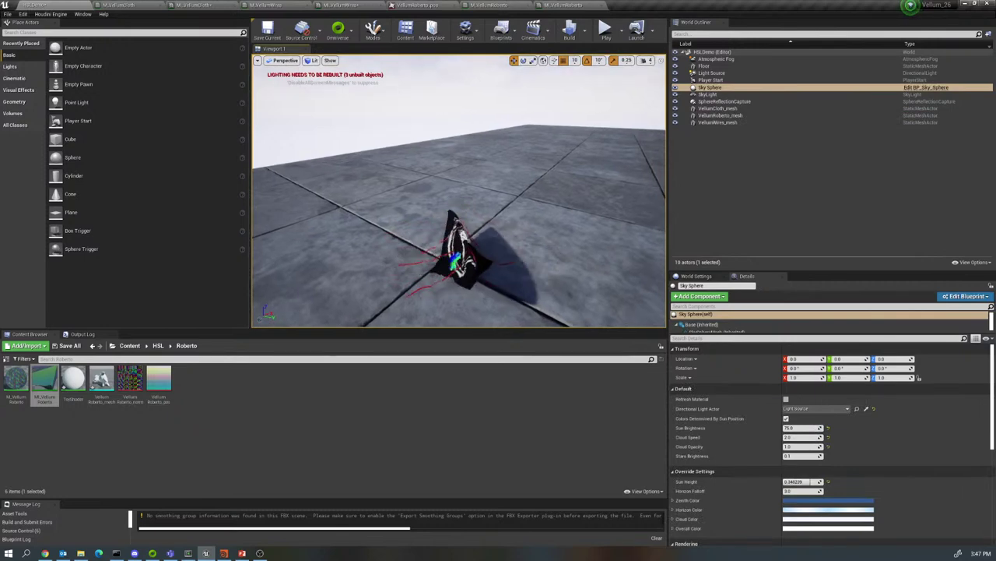
scroll(543, 277, "up", 3)
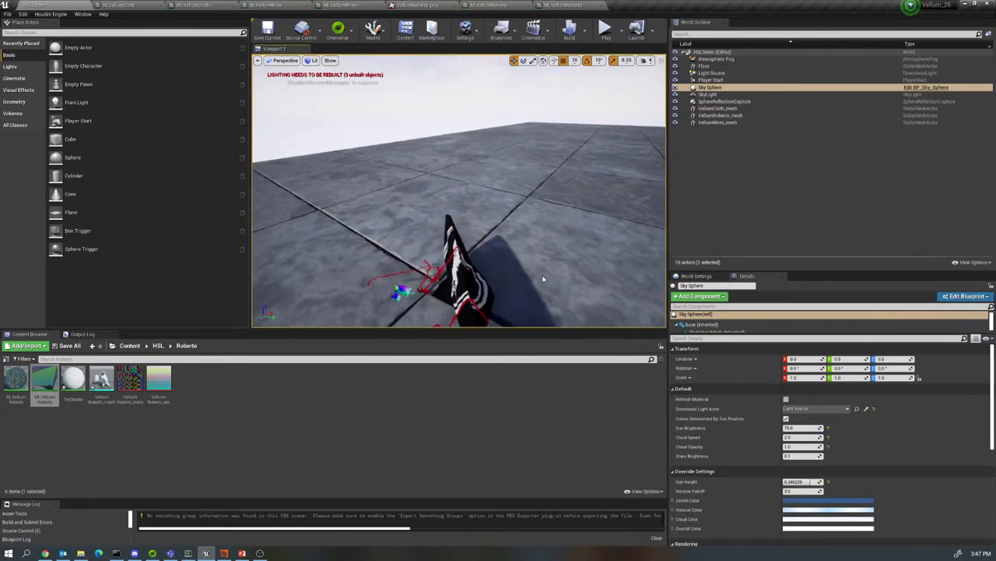
scroll(543, 279, "down", 5)
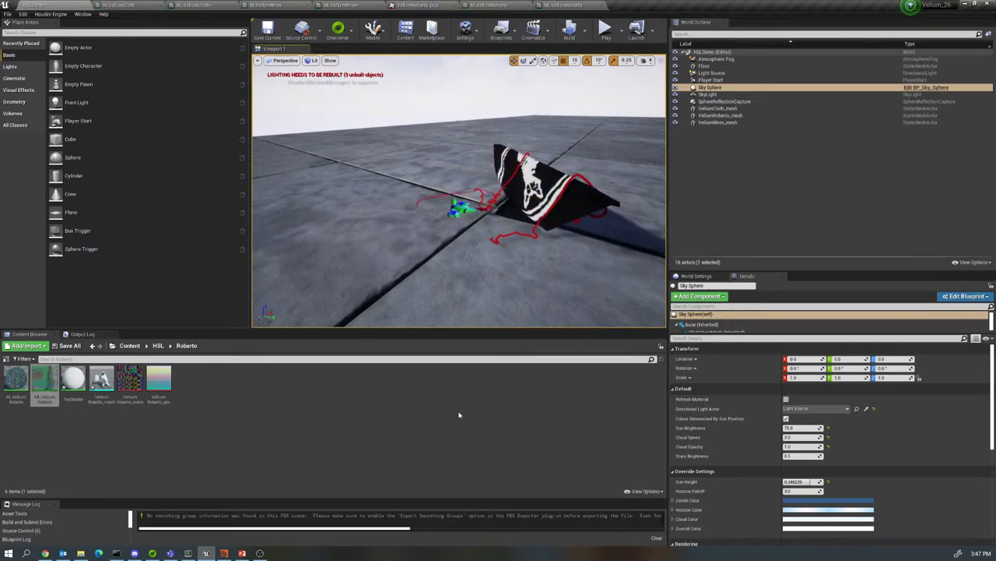
- In Houdini's cloth_vellum network, place GrainsOut beneath Grains and set the display flag on GrainsOut
key("alt+Tab")
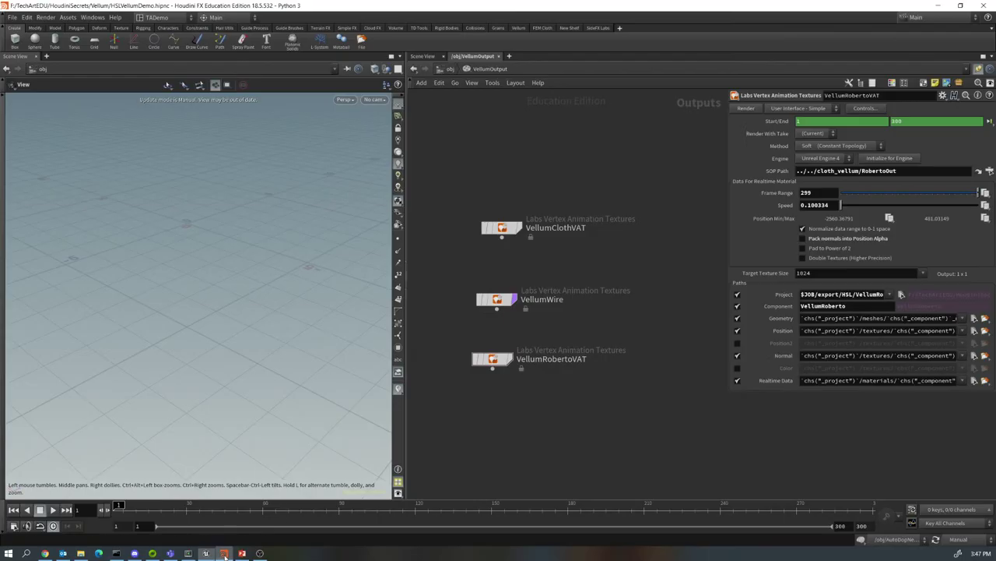
key("u")
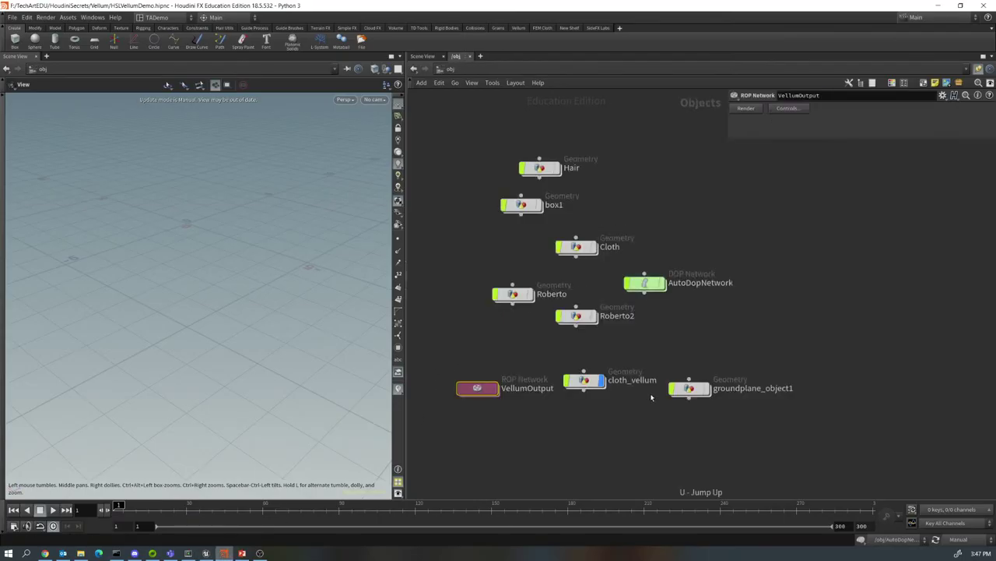
double_click(585, 381)
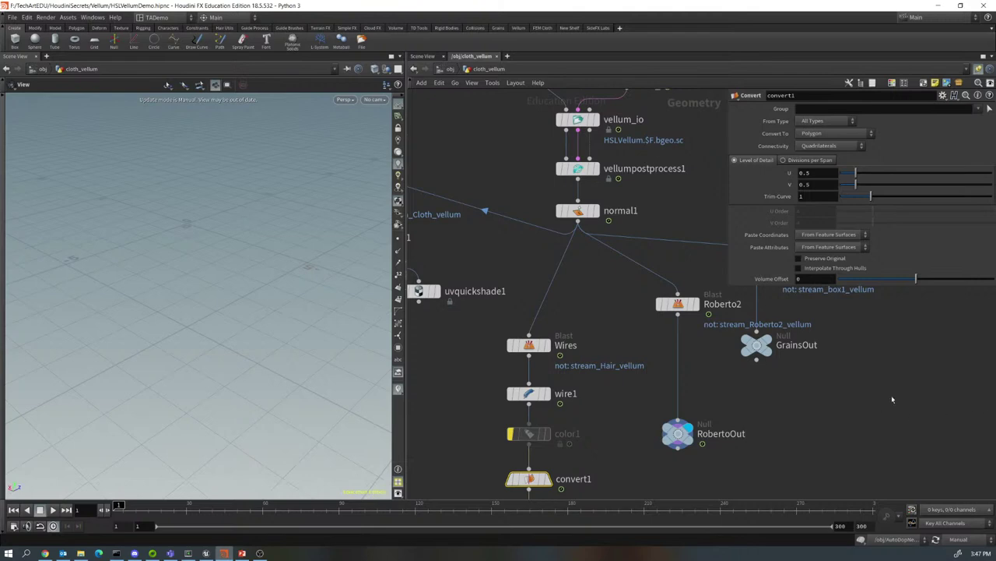
scroll(892, 399, "down", 5)
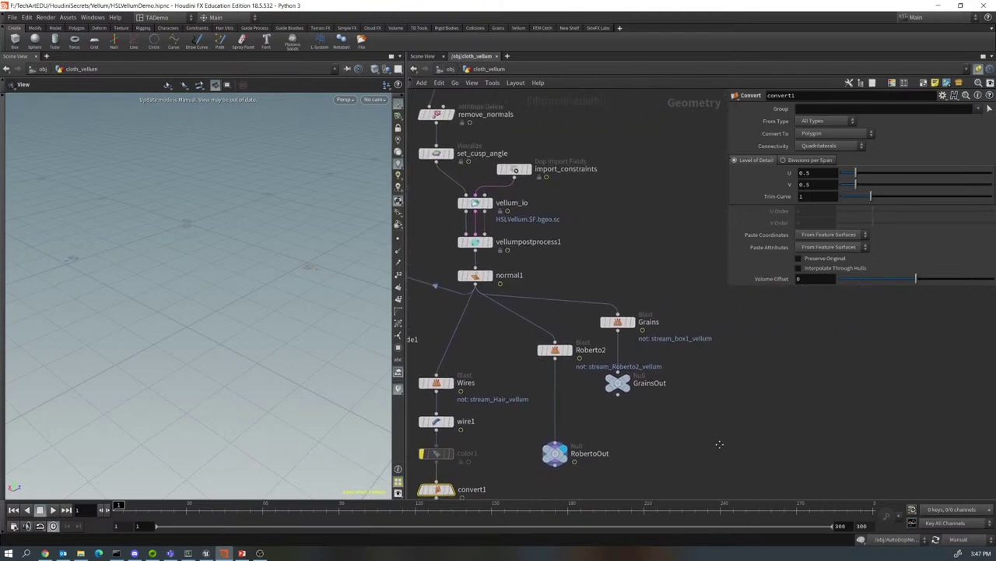
scroll(720, 444, "down", 1)
left_click_drag(622, 328, 639, 336)
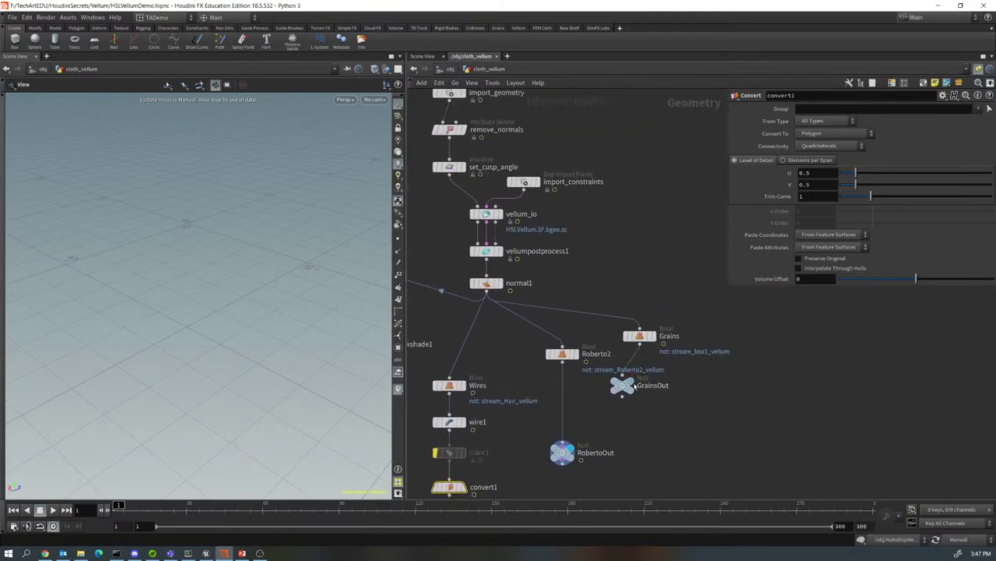
left_click_drag(625, 386, 642, 404)
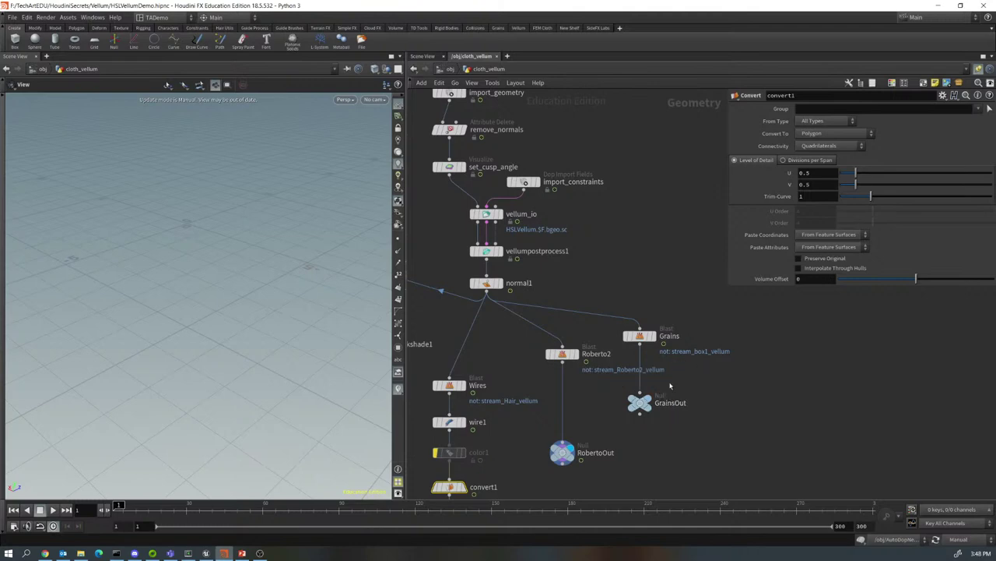
left_click(649, 400)
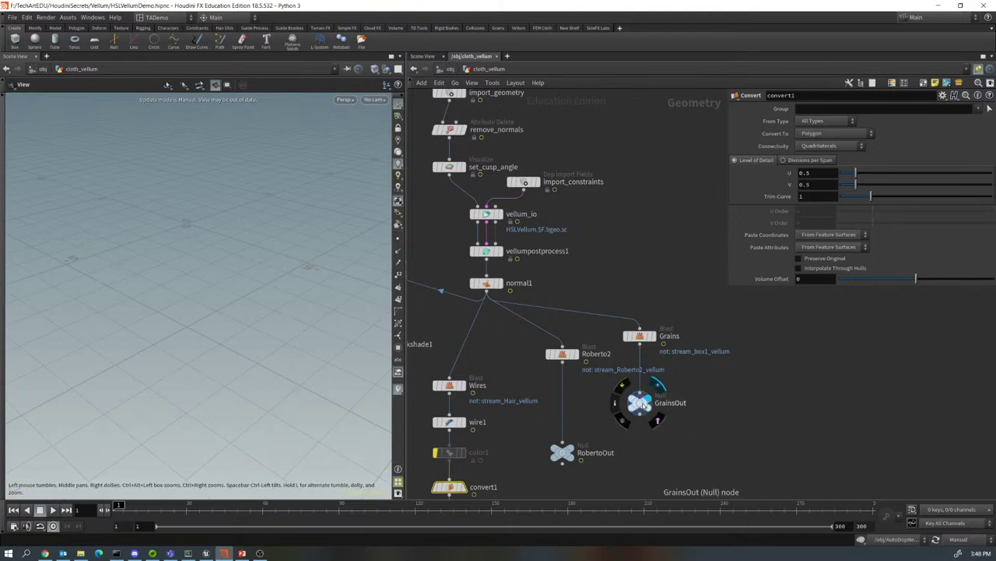
left_click_drag(644, 408, 644, 443)
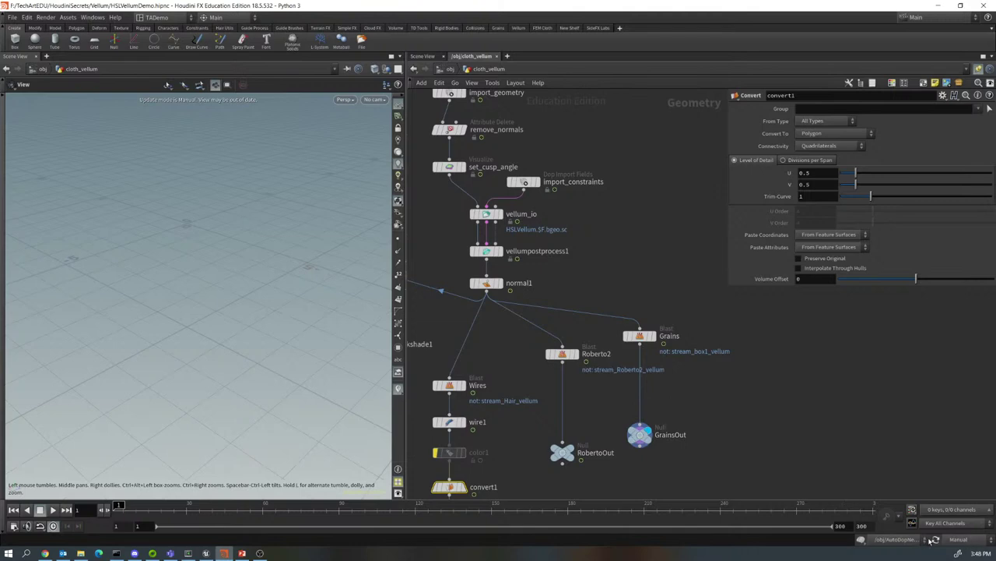
- Refresh the viewport to show the grain cube and preview its playback, then return to frame 1
left_click(935, 538)
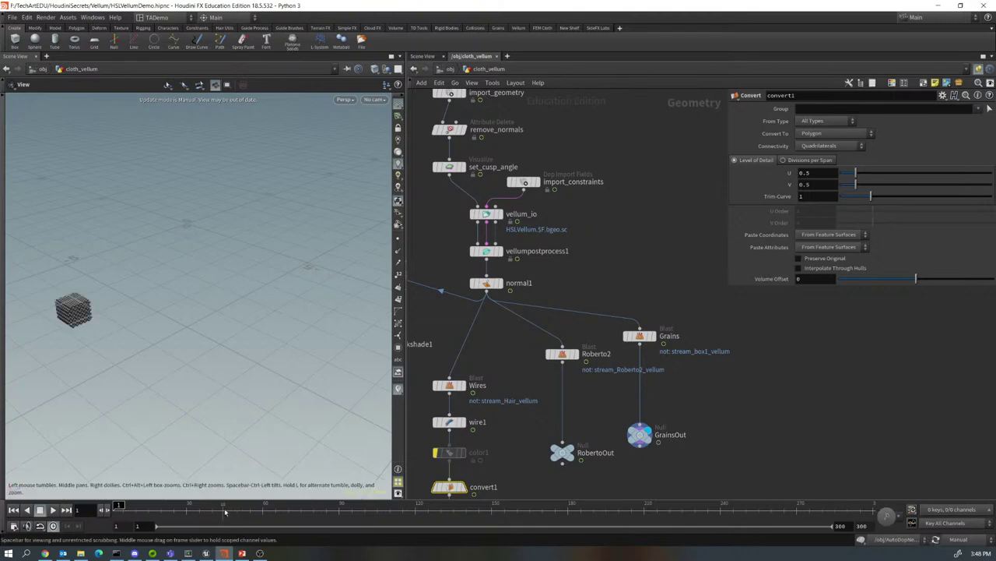
left_click(53, 509)
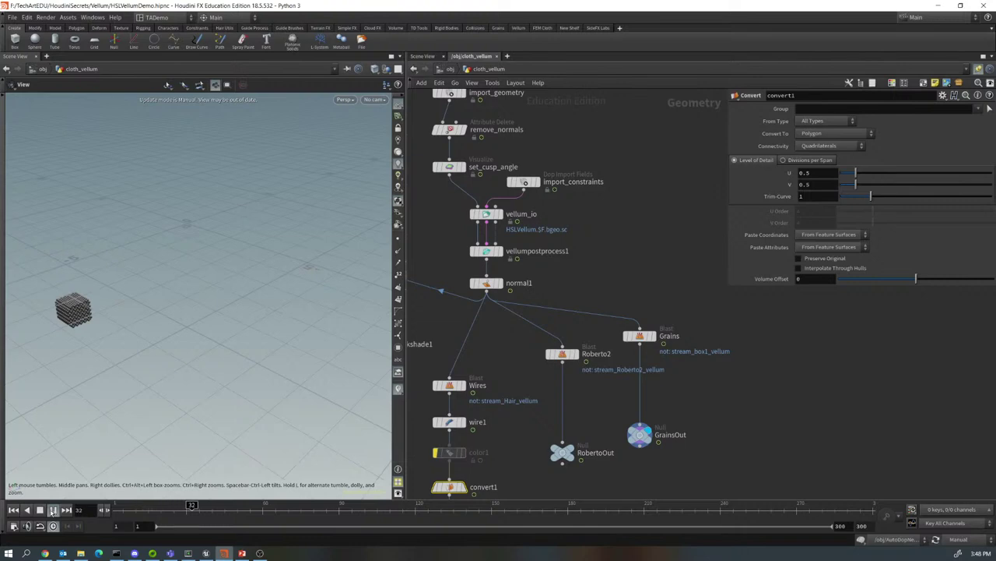
left_click(39, 510)
left_click(14, 510)
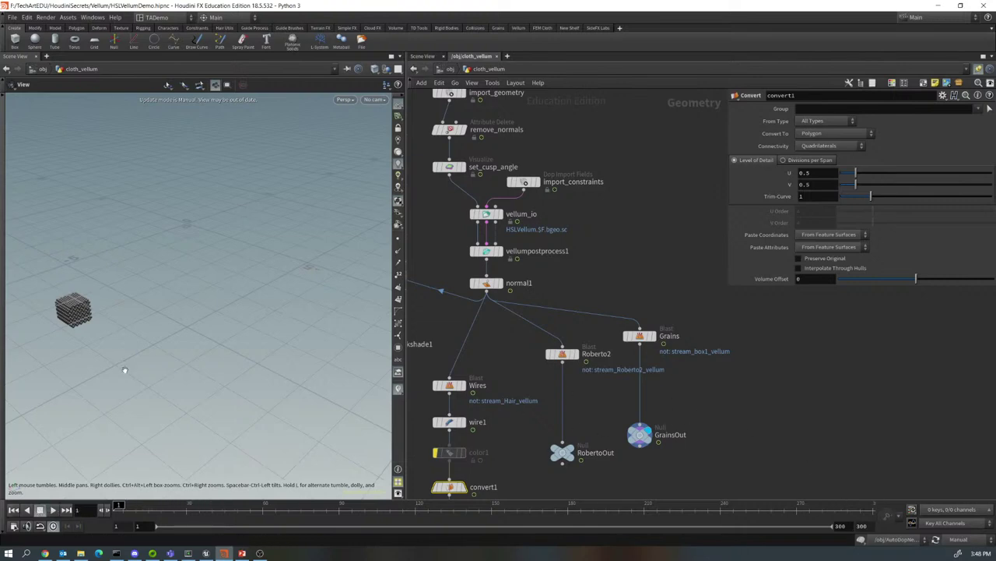
- Review the Grains blast node's info window, then close it
left_click(639, 336)
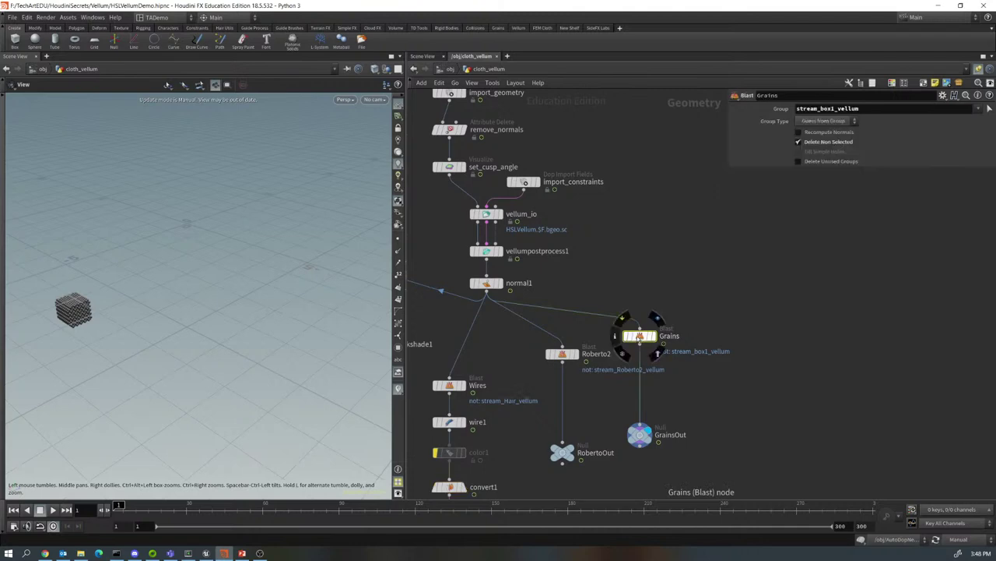
left_click(616, 335)
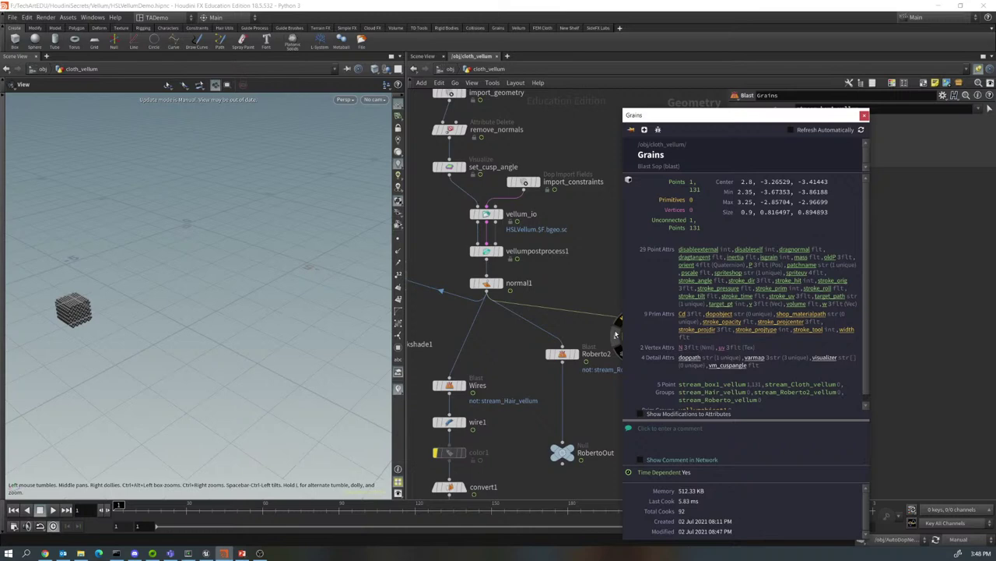
left_click(864, 115)
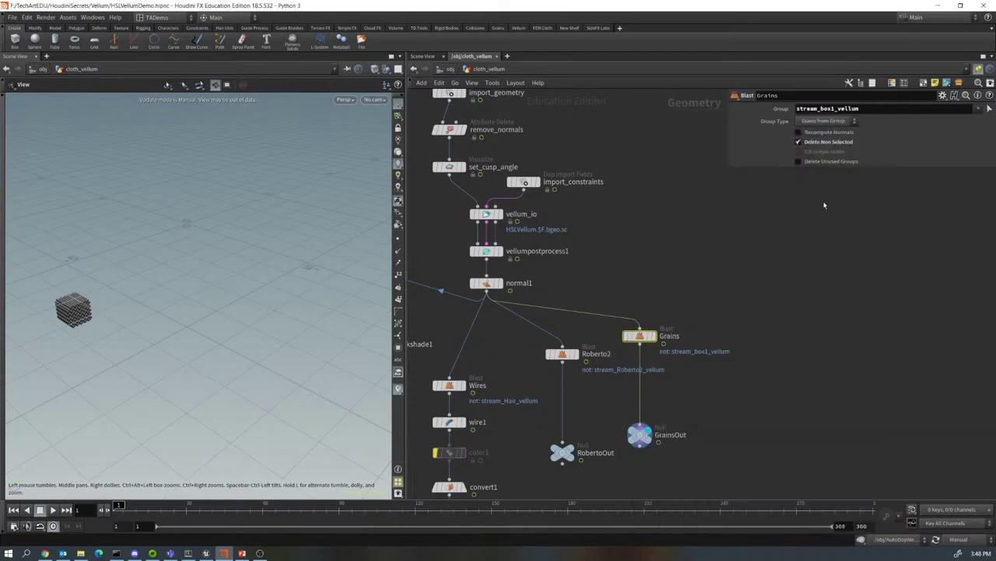
- Add a sphere1 node beside the Grains branch
key("Tab")
mouse_move(738, 372)
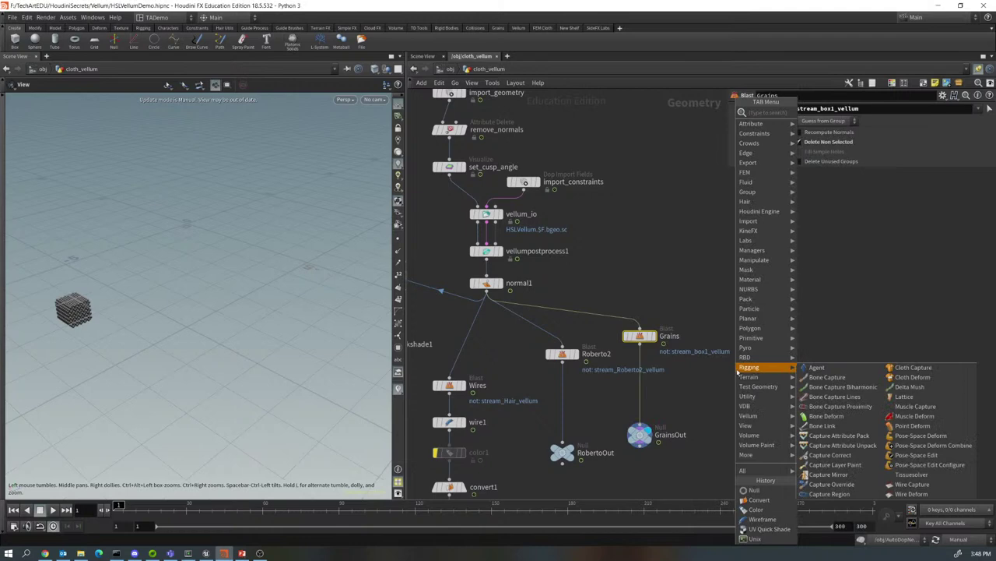
type("sphere")
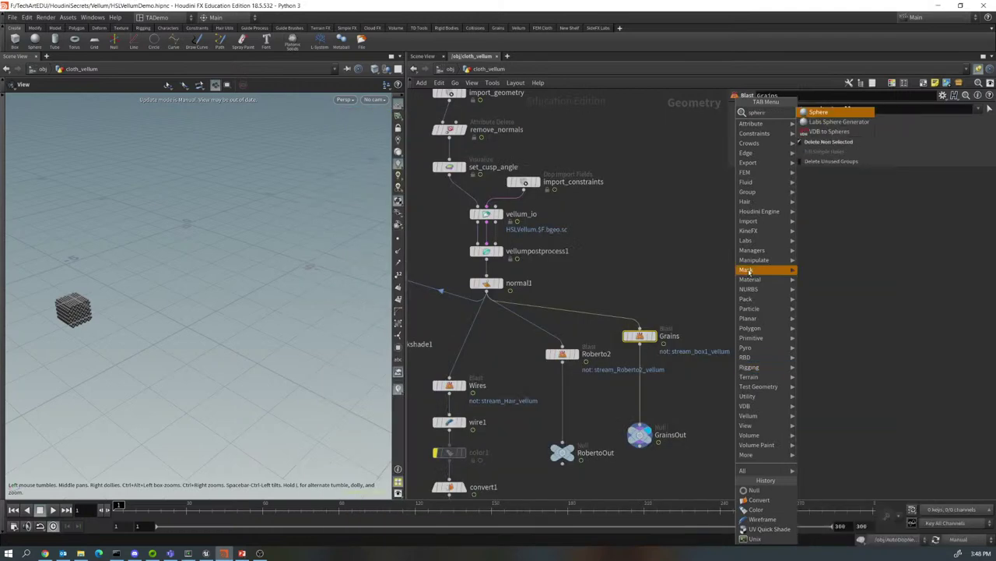
key("Return")
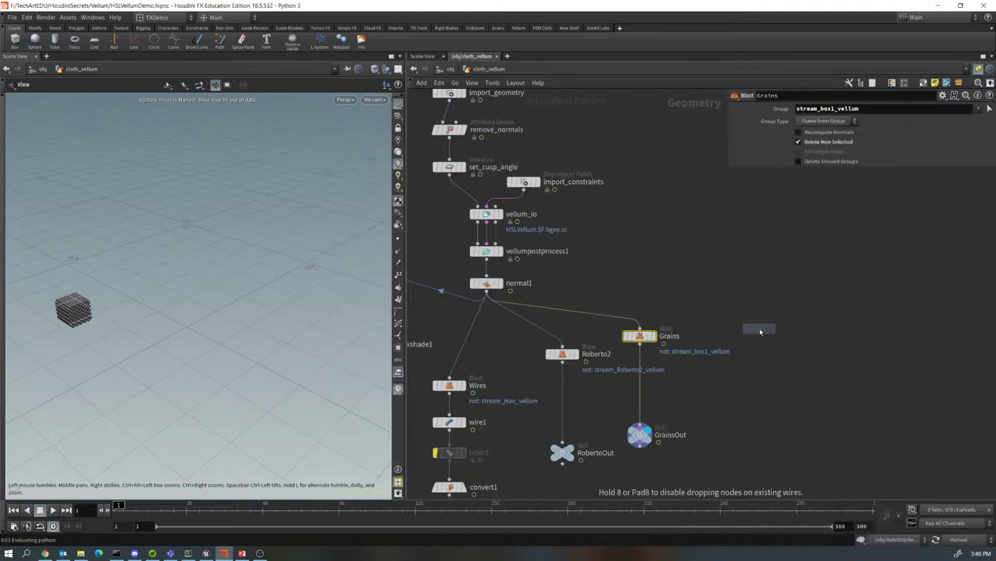
left_click(761, 330)
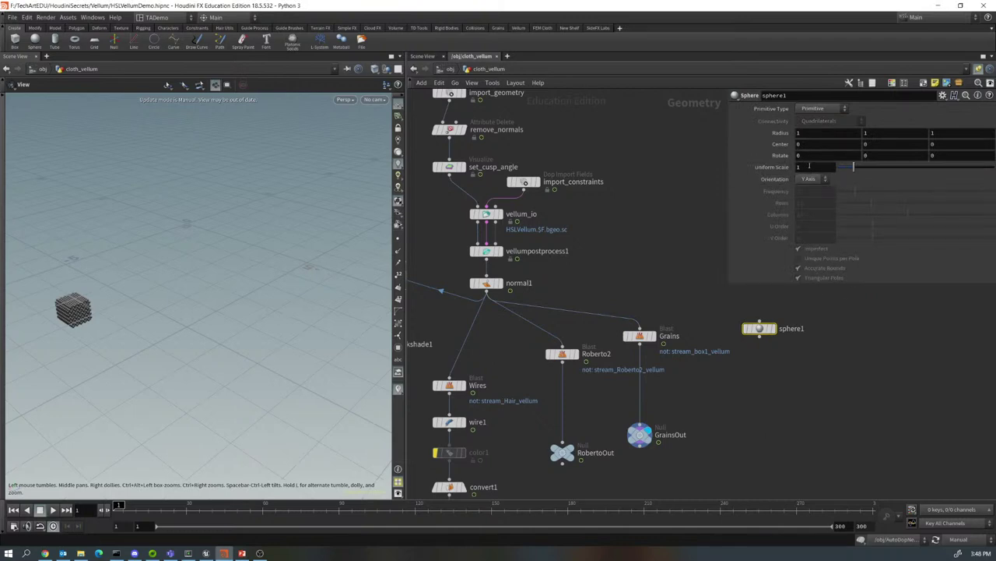
- Make sphere1 a Polygon primitive with frequency 1
left_click(845, 109)
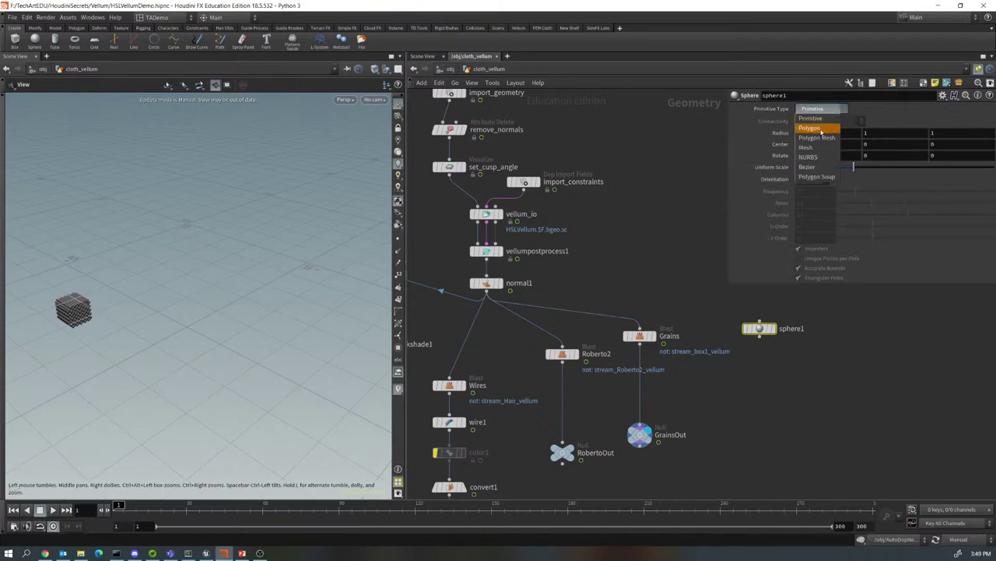
left_click(819, 121)
left_click_drag(854, 191, 841, 192)
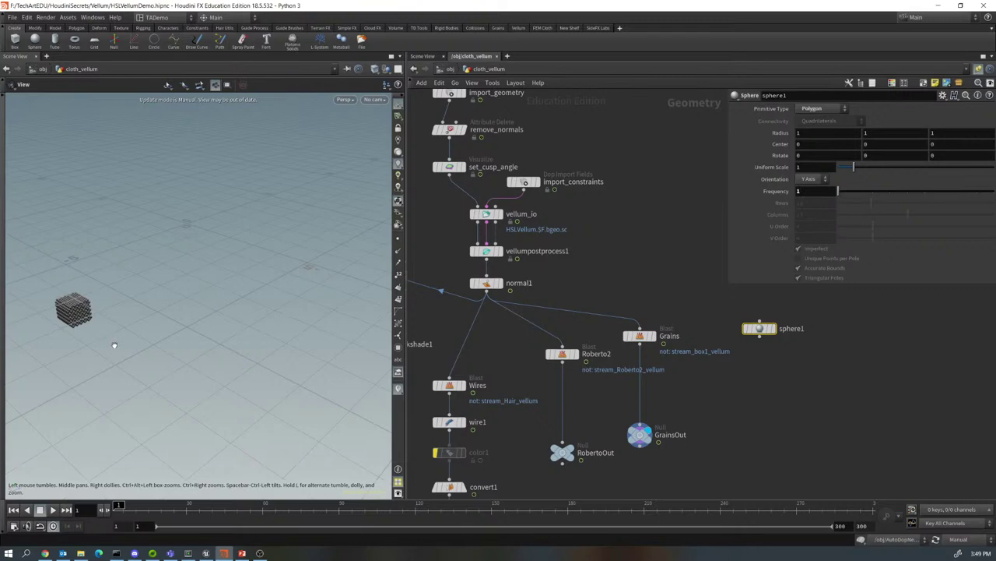
scroll(114, 339, "up", 5)
scroll(114, 340, "up", 2)
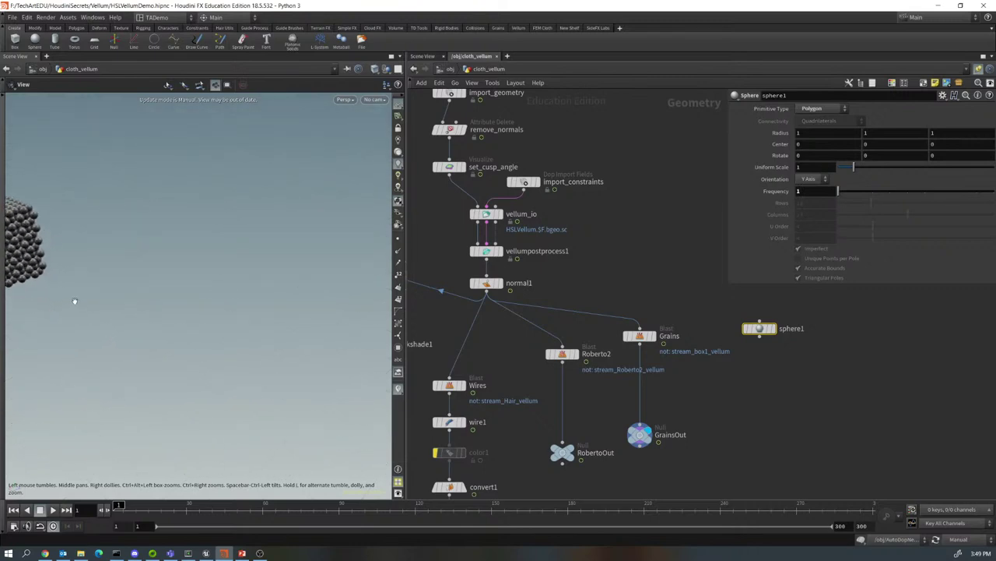
middle_click_drag(73, 296, 373, 321)
scroll(222, 327, "up", 3)
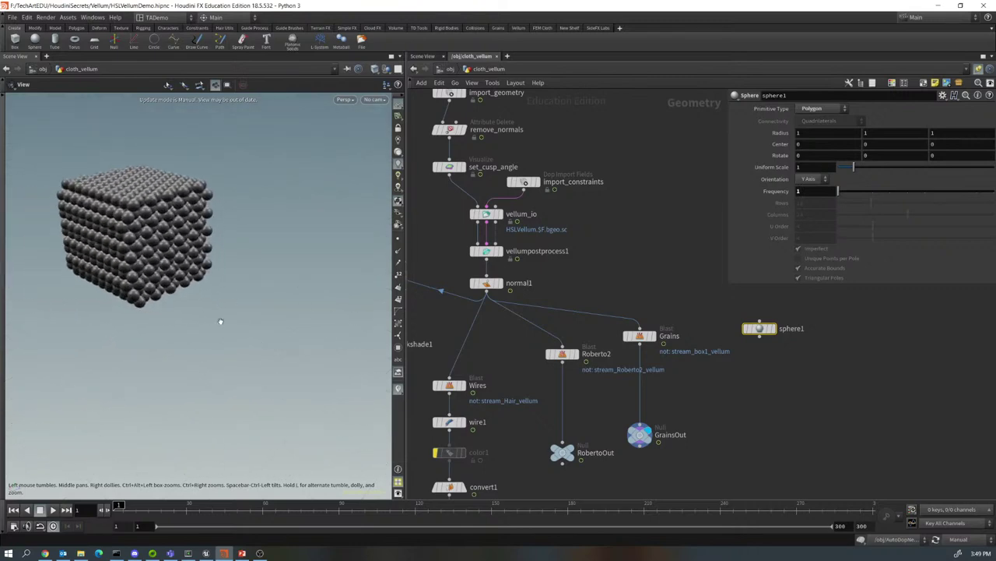
scroll(220, 321, "down", 1)
scroll(221, 320, "down", 1)
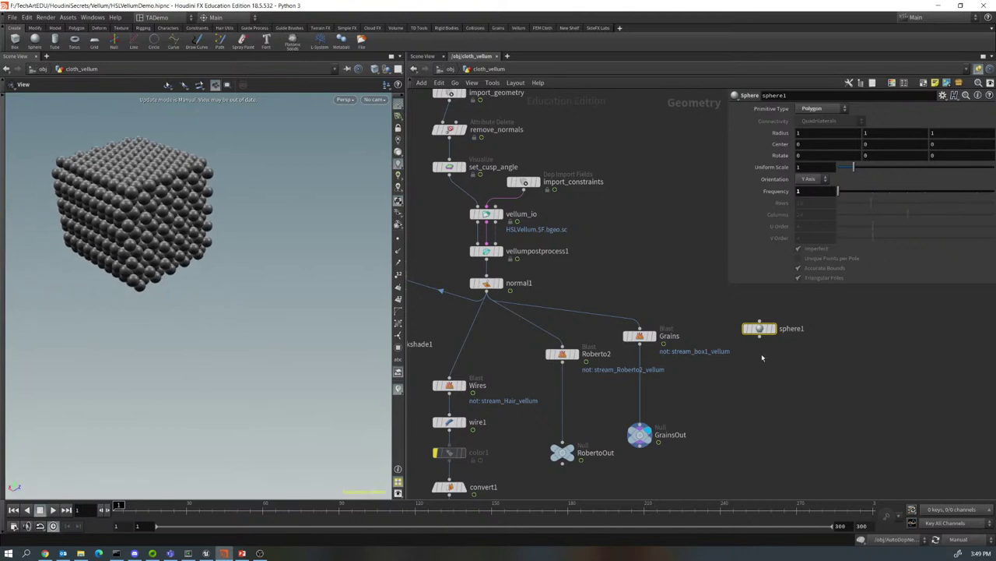
left_click_drag(762, 334, 724, 395)
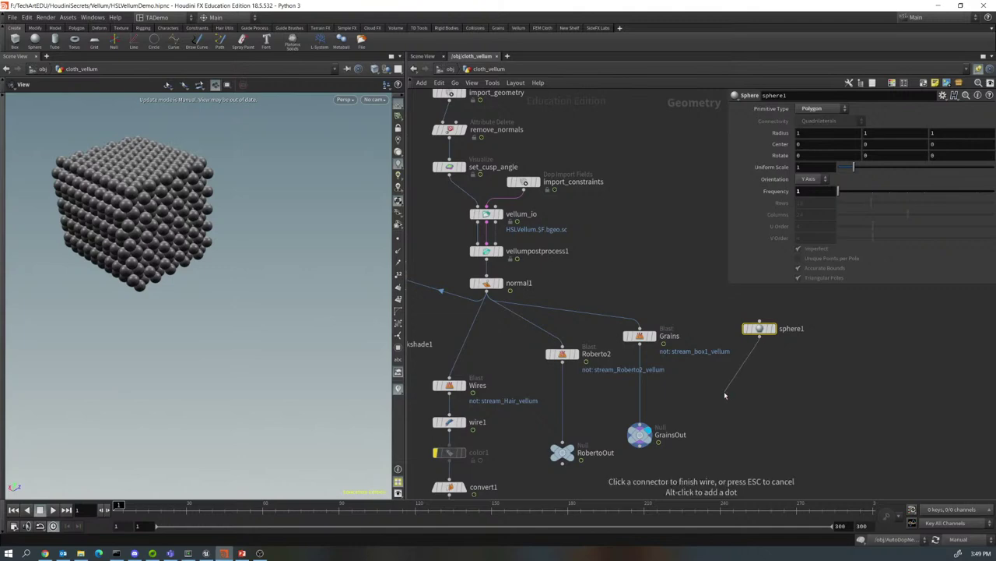
- Add a copytopoints1 node fed by sphere1 and Grains, display it, and review sphere1's parameters
key("Tab")
type("copy")
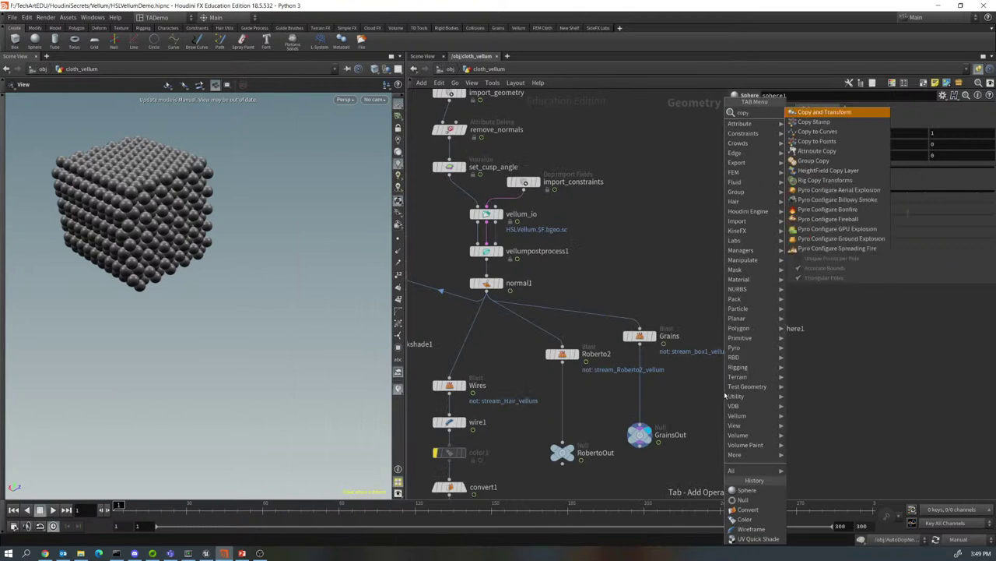
key("Down")
key("Down")
key("Down")
key("Return")
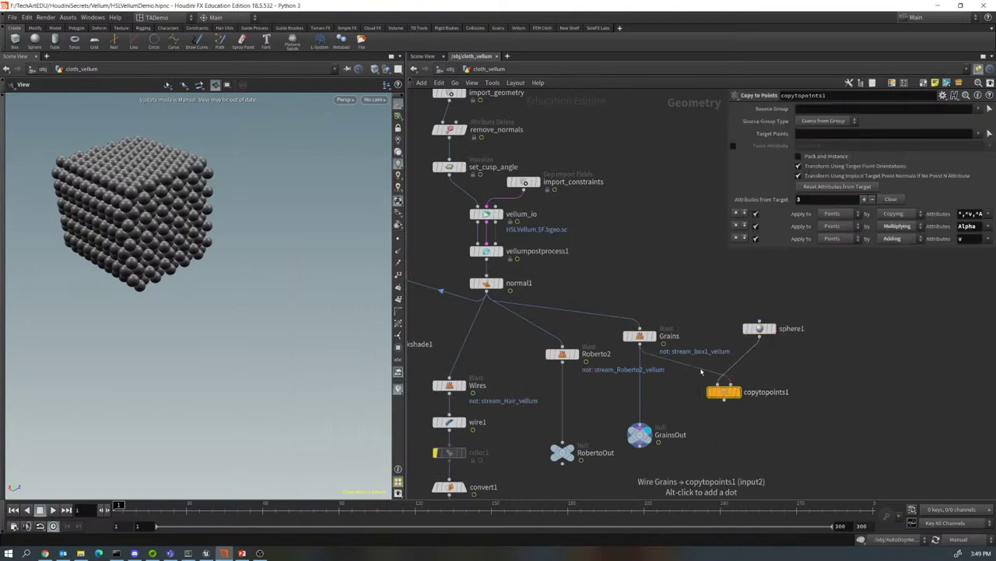
left_click(737, 393)
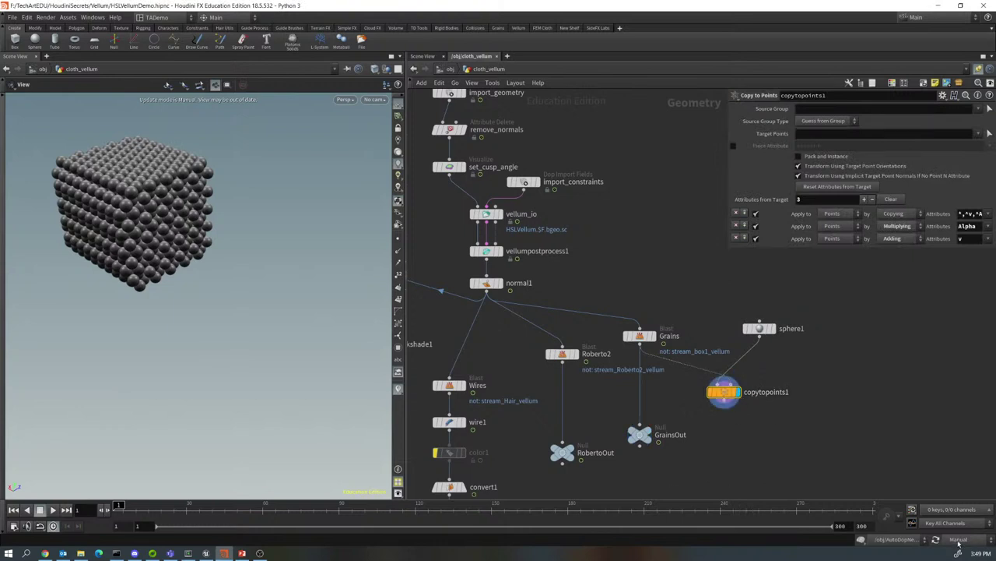
left_click(933, 539)
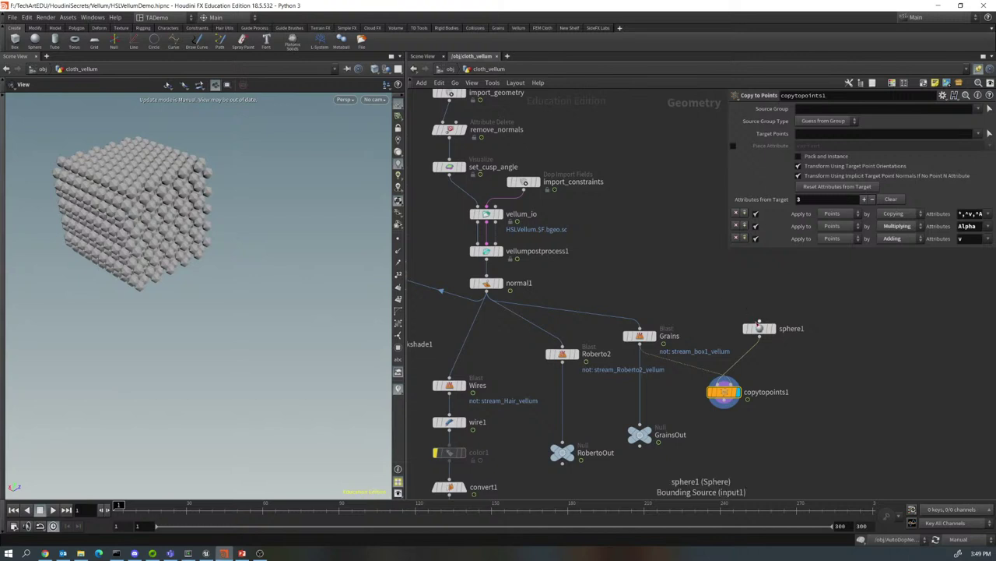
left_click(759, 328)
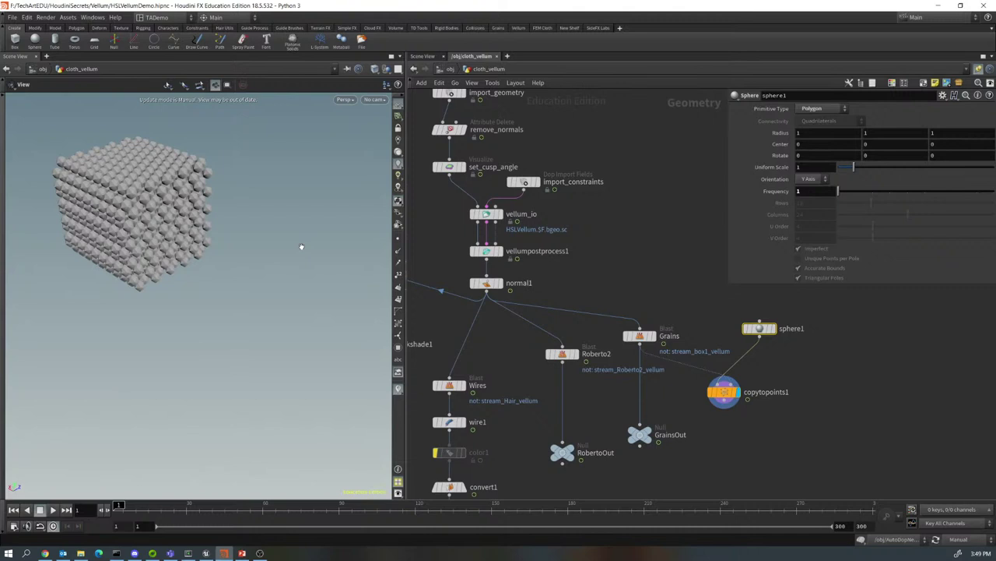
left_click(726, 392)
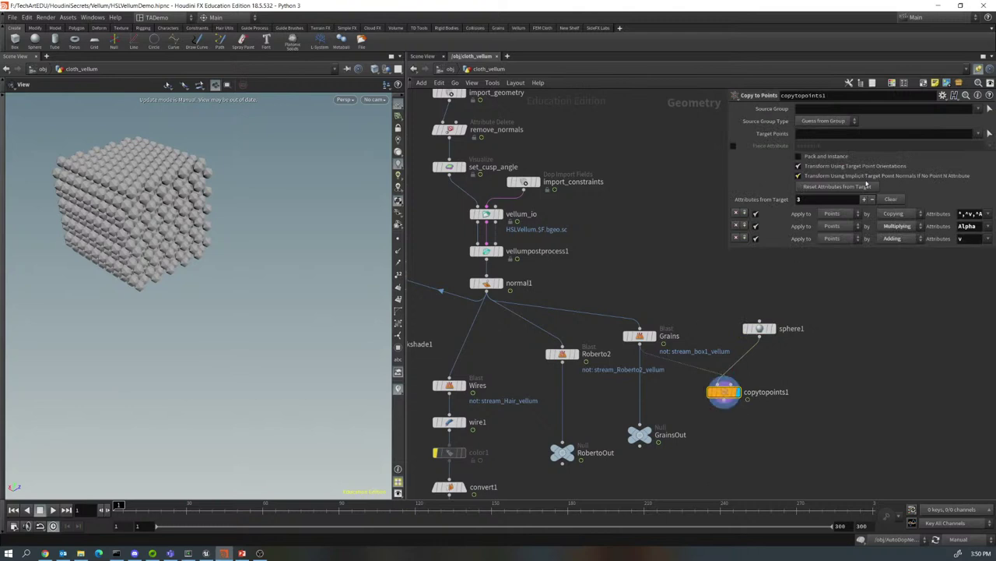
- Enable Pack and Instance, then add a polar-projection uvtexture2 node below copytopoints1
left_click(798, 156)
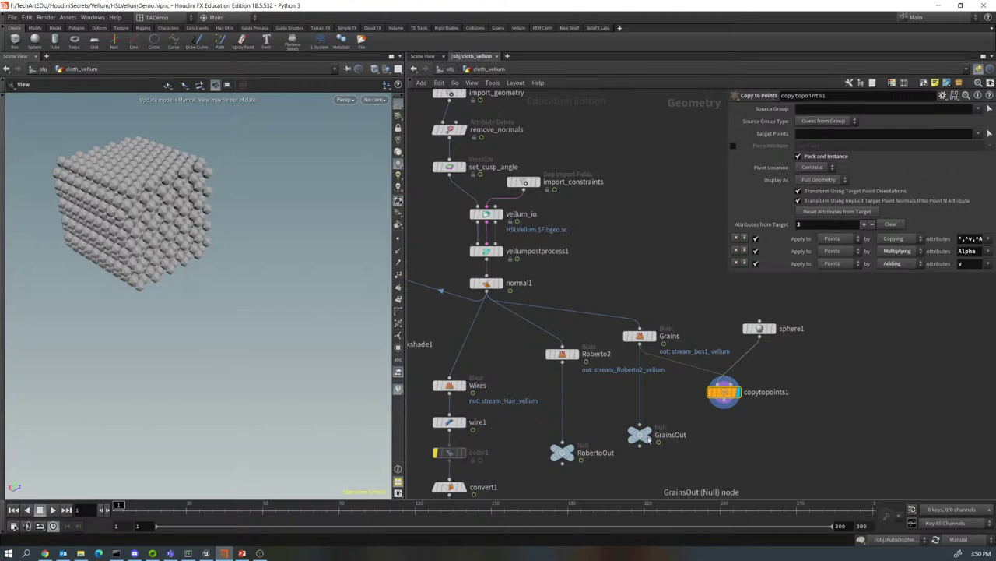
left_click_drag(640, 435, 639, 486)
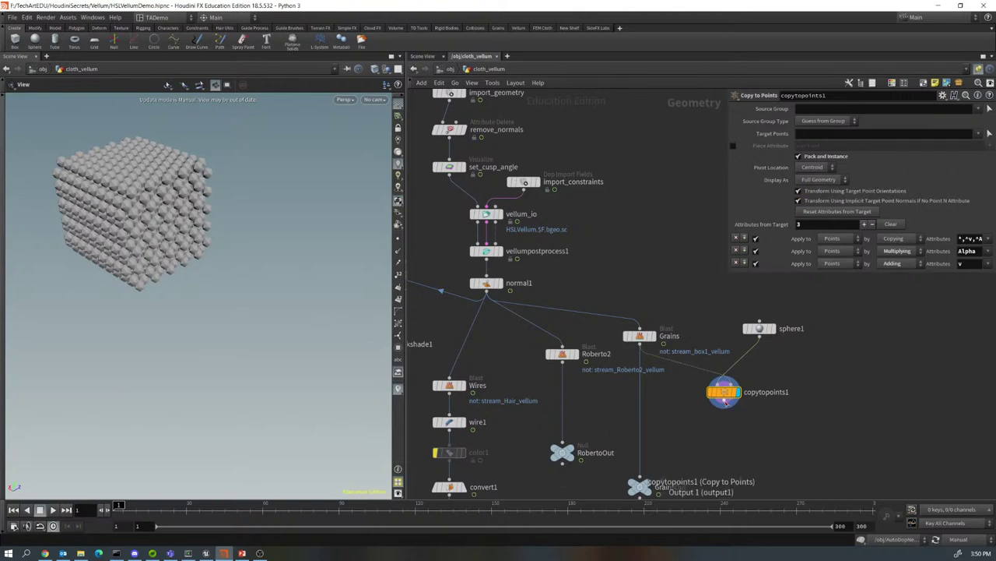
left_click(724, 405)
key("Tab")
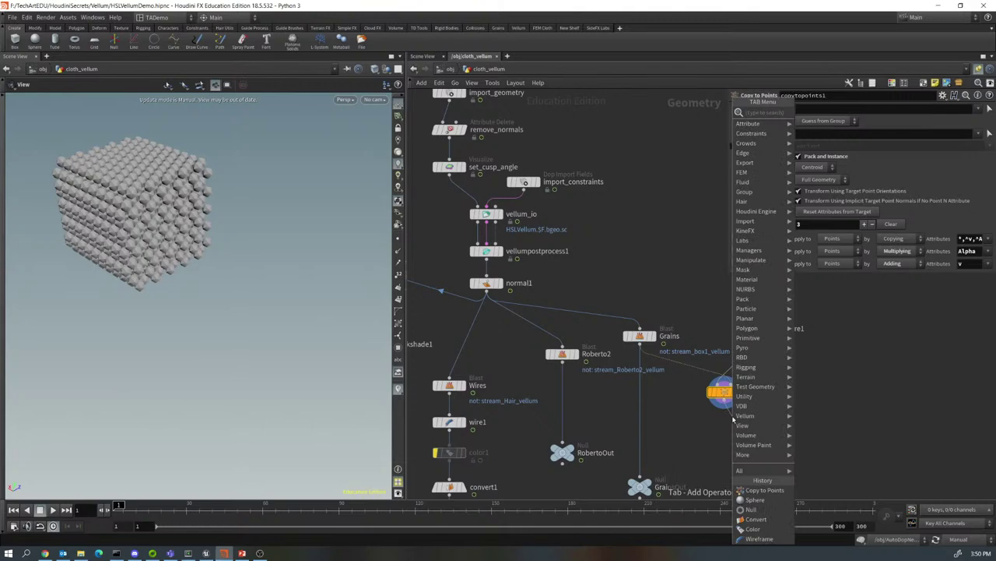
type("uv")
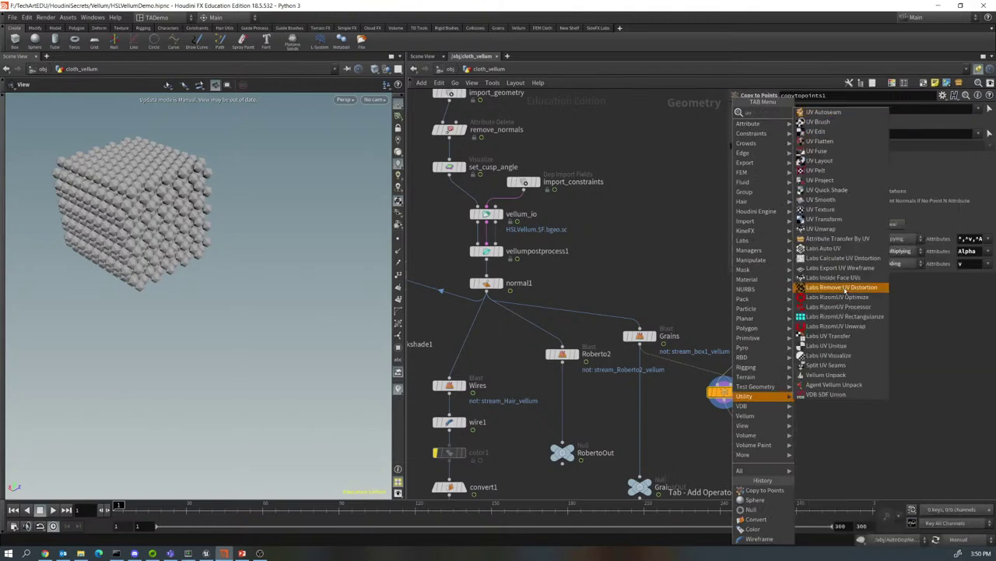
left_click(821, 209)
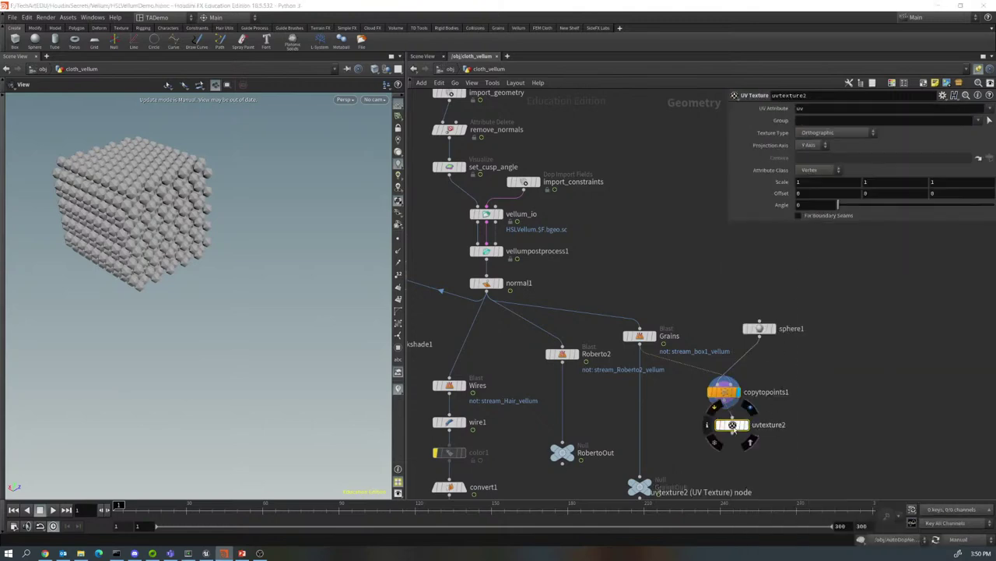
left_click(730, 428)
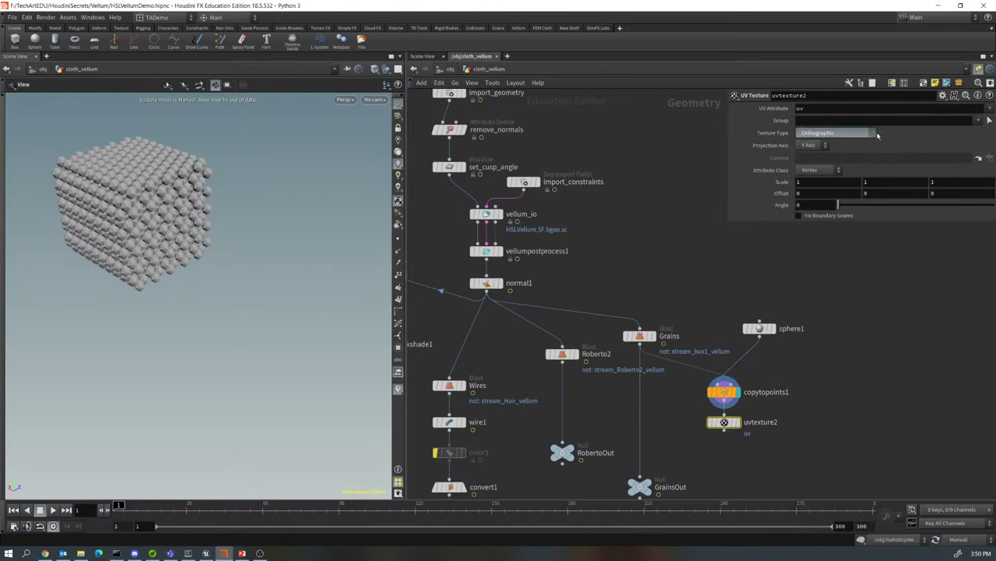
left_click(831, 132)
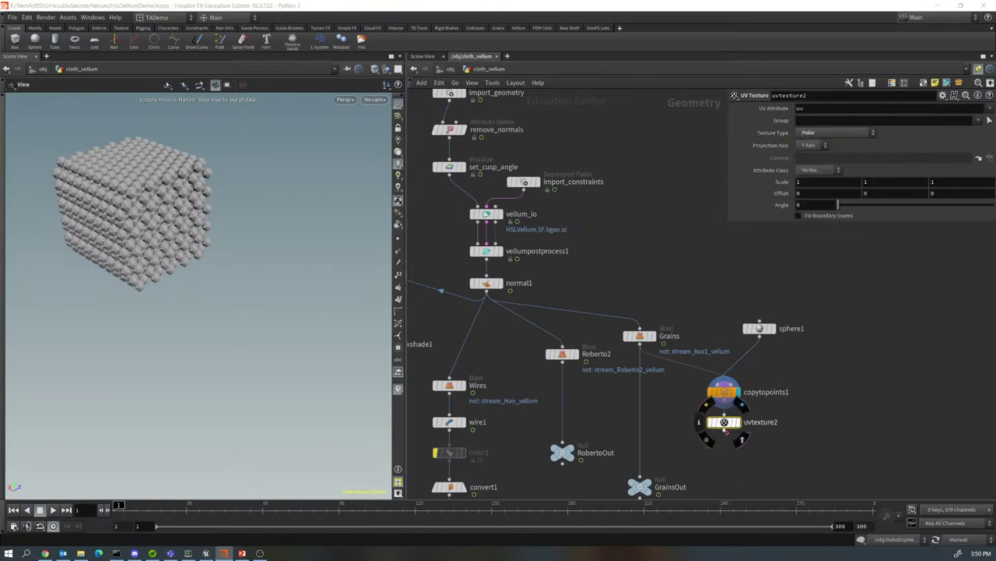
- Add a normal2 node below uvtexture2
left_click(724, 430)
key("Tab")
type("norm")
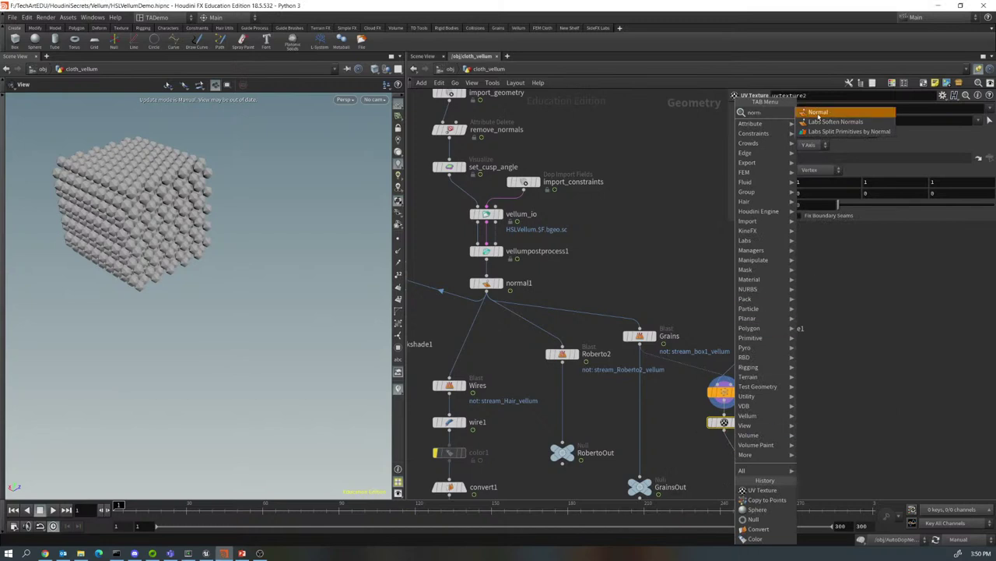
key("Return")
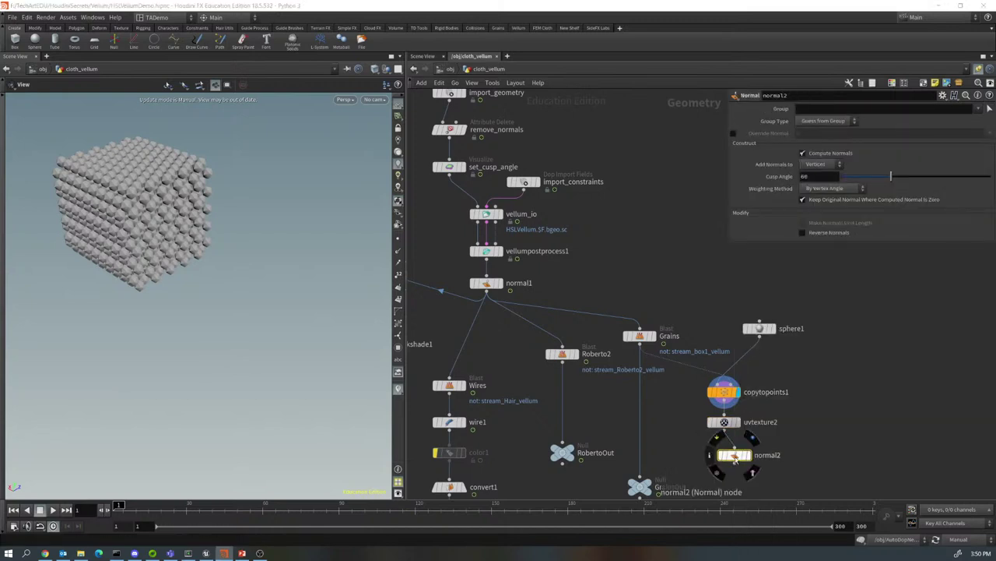
left_click(721, 470)
- Wire normal2 into GrainsOut and display the result in the viewport
left_click_drag(640, 486, 691, 453)
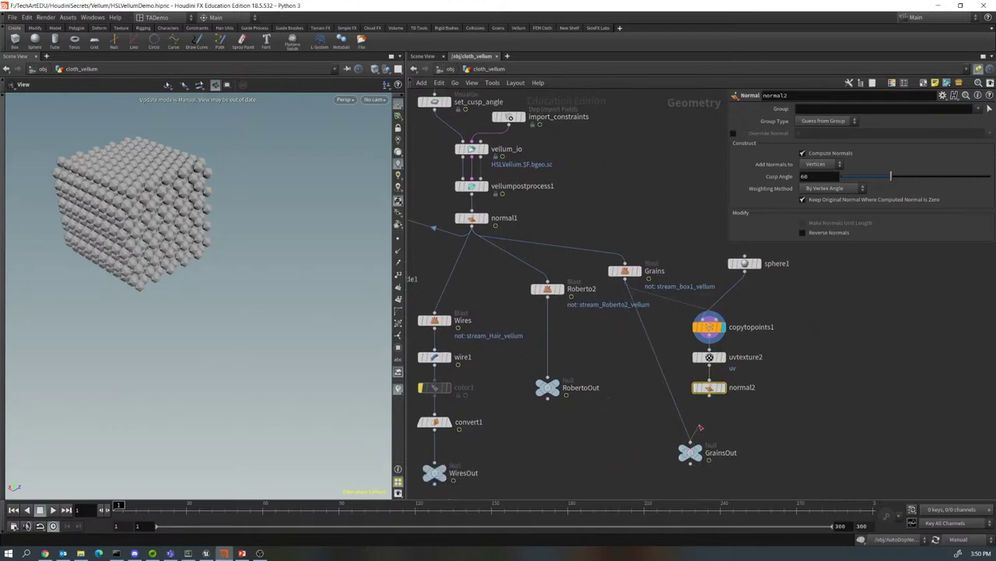
left_click_drag(709, 396, 690, 445)
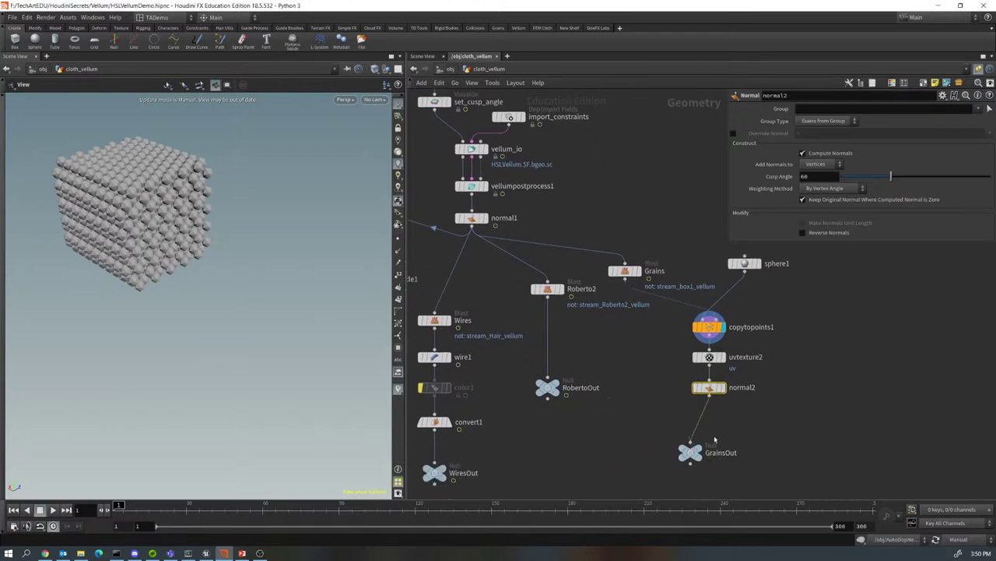
left_click(936, 538)
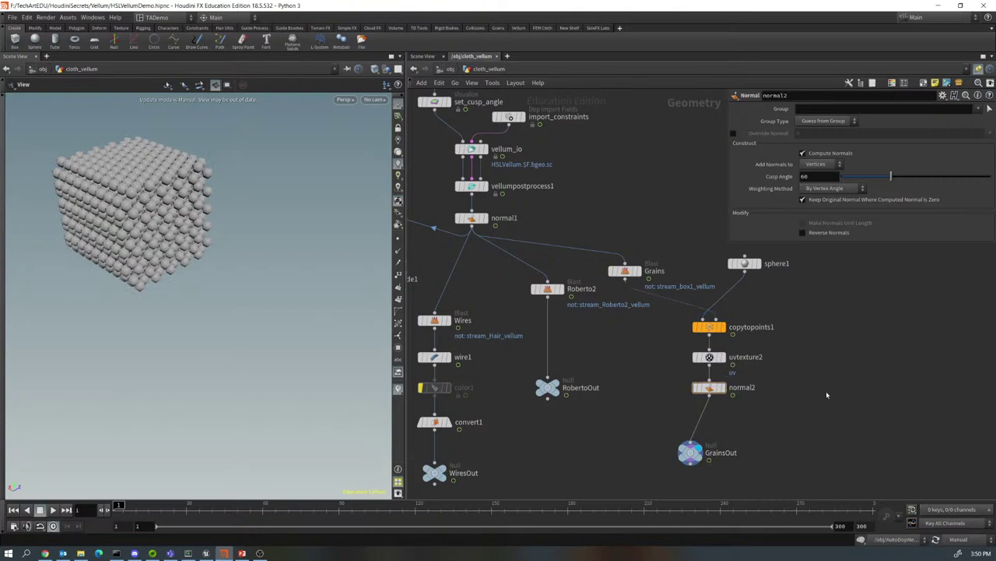
scroll(234, 356, "up", 5)
scroll(233, 355, "down", 5)
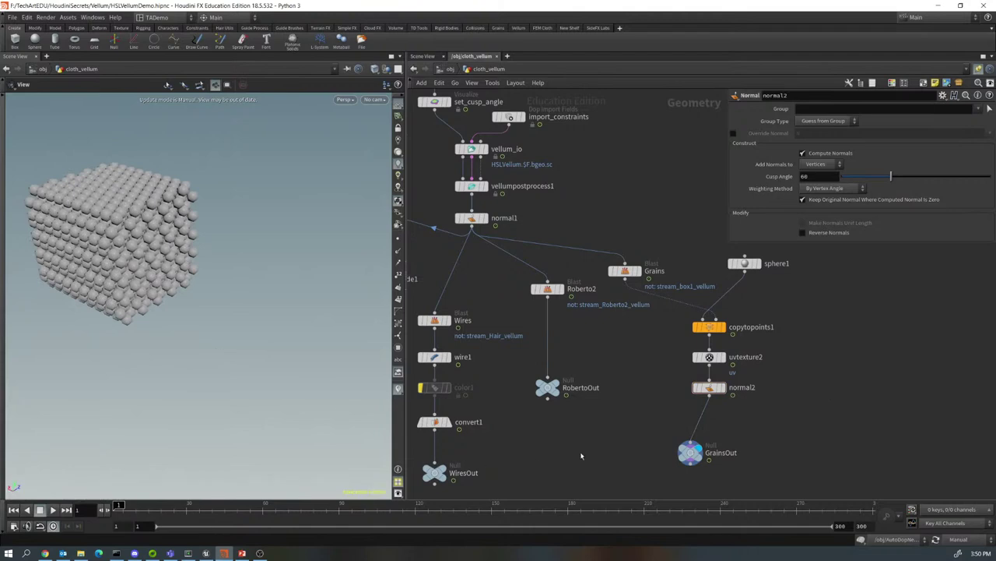
- In VellumOutput, duplicate VellumRobertoVAT and rename the copy VellumGrains
key("u")
double_click(483, 389)
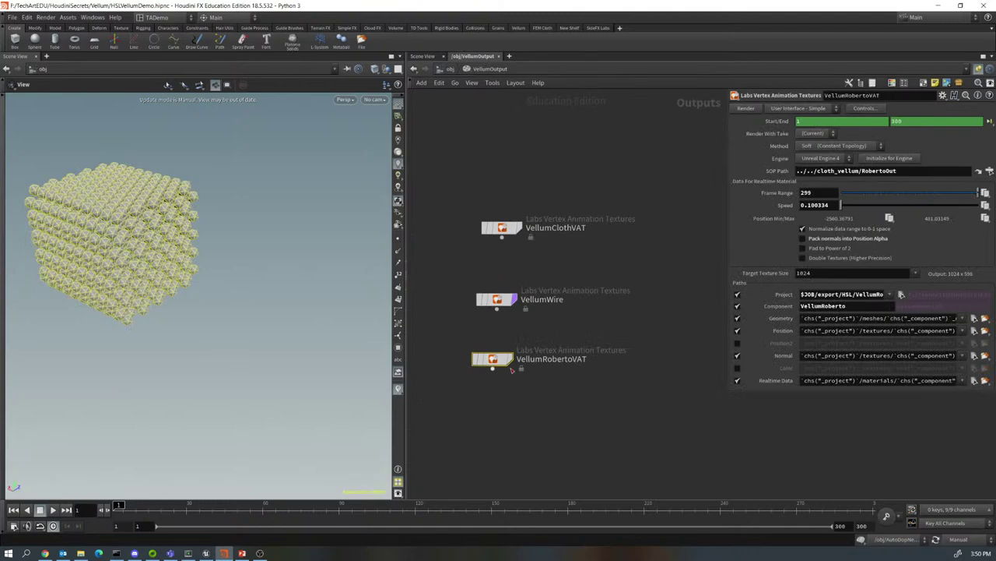
mouse_move(505, 362)
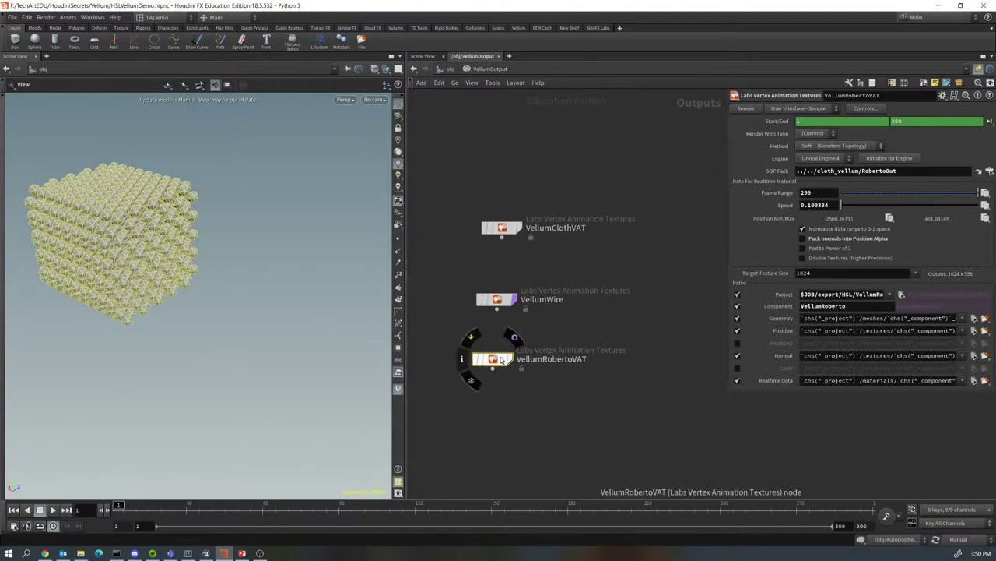
left_click_drag(503, 360, 517, 422, "alt")
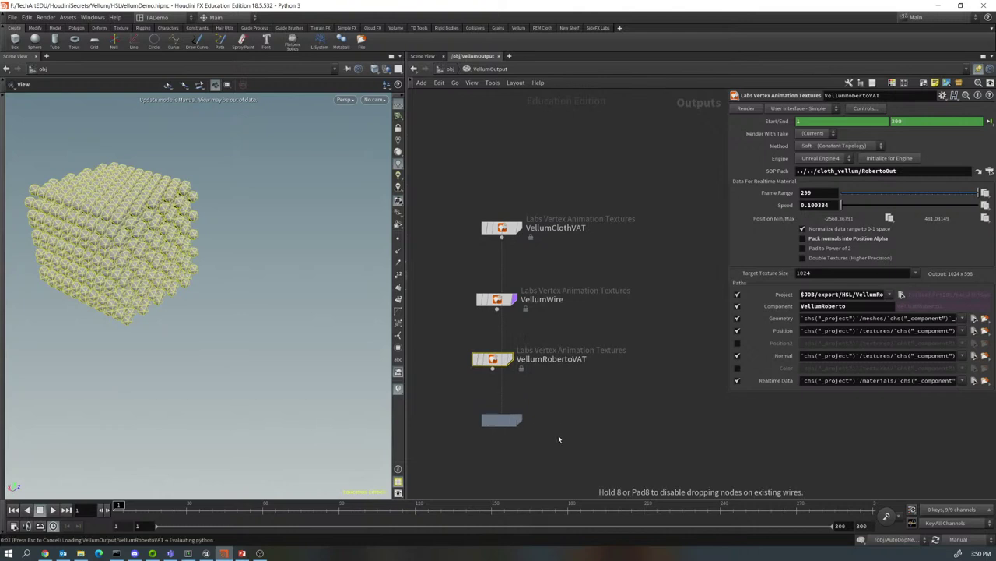
double_click(578, 418)
left_click_drag(606, 421, 554, 421)
type("Grains")
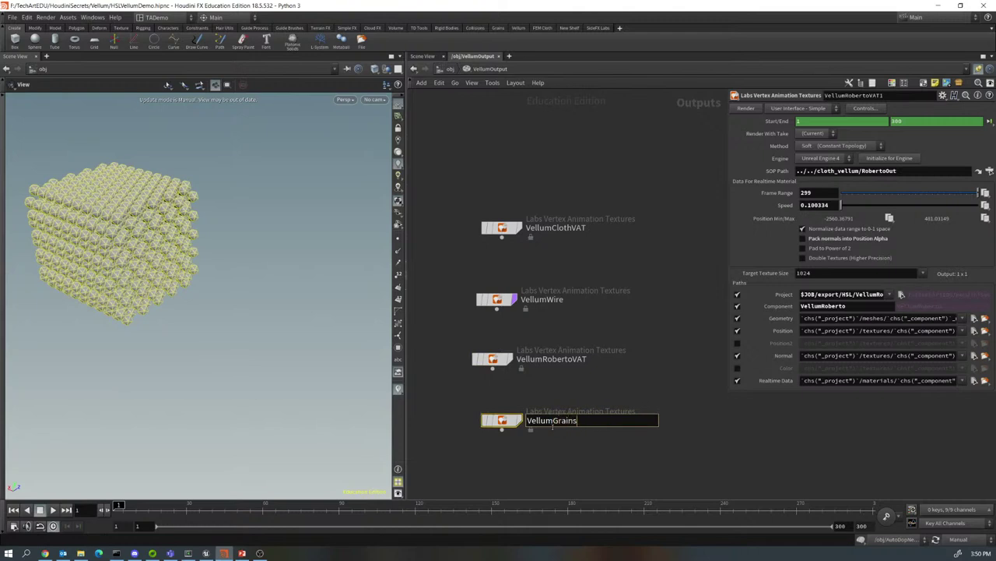
key("Return")
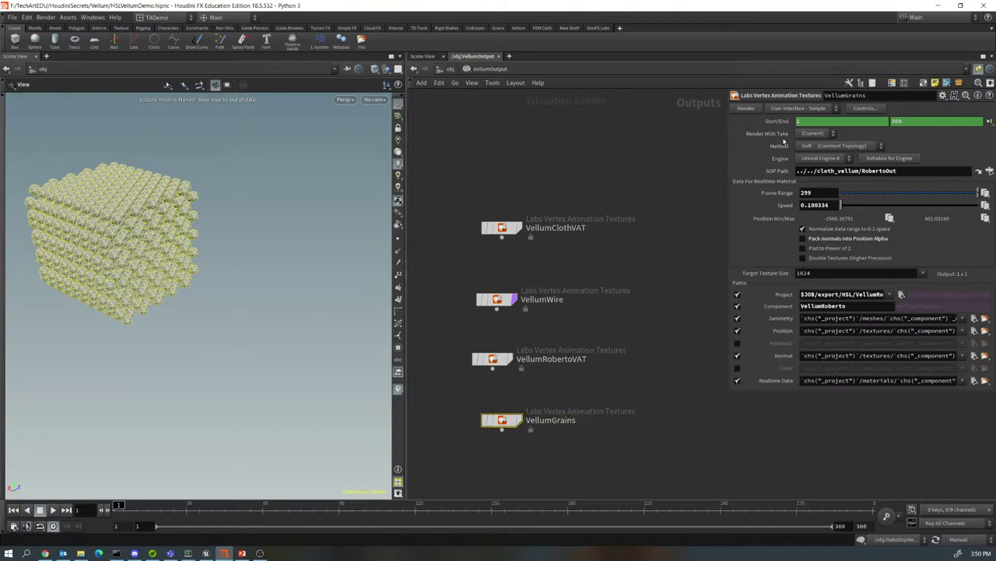
- Set SOP Path to ../../cloth_vellum/GrainsOut/, edit the project path, and set Component to VellumGrains
left_click_drag(908, 170, 862, 172)
type("Grains")
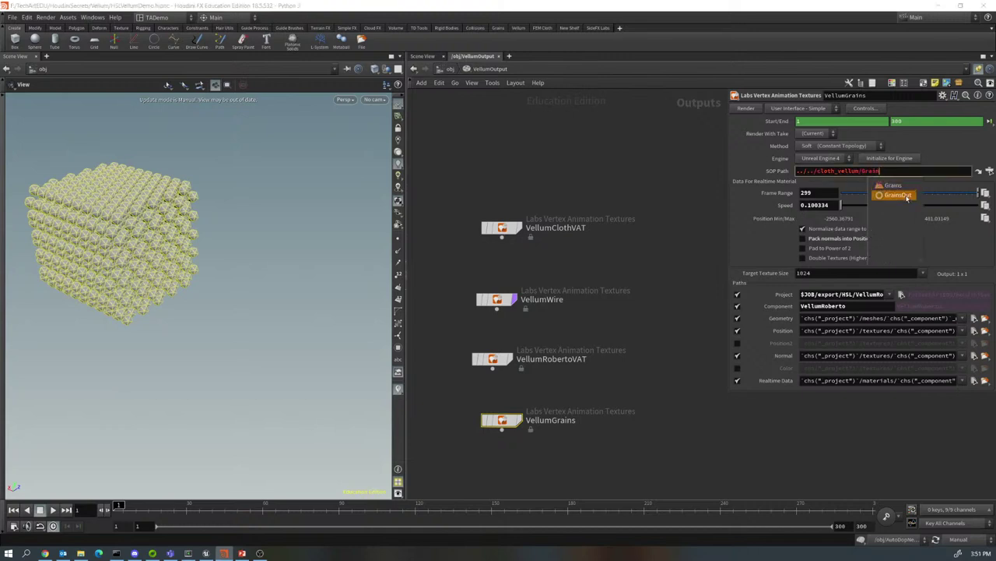
left_click(899, 196)
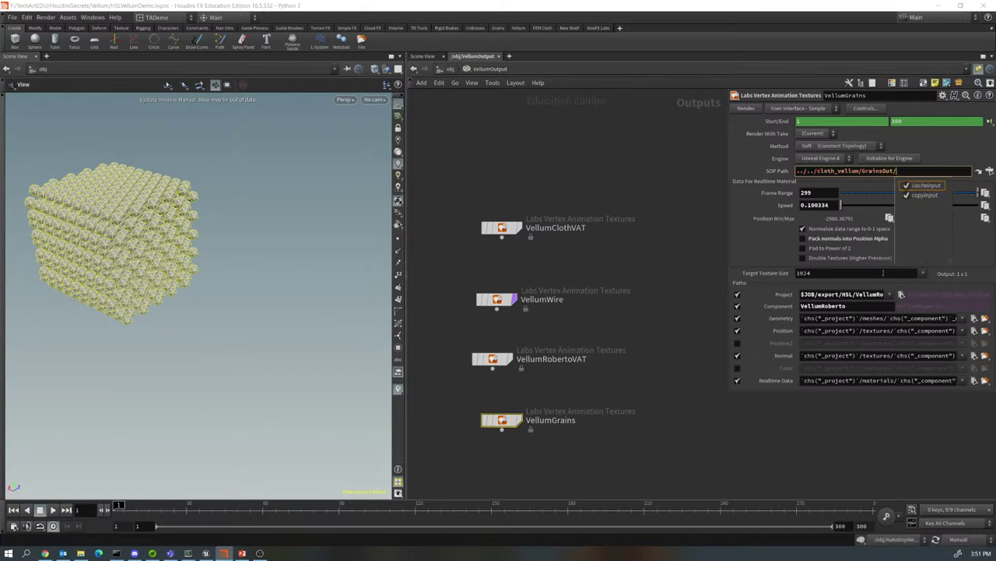
left_click_drag(876, 295, 934, 295)
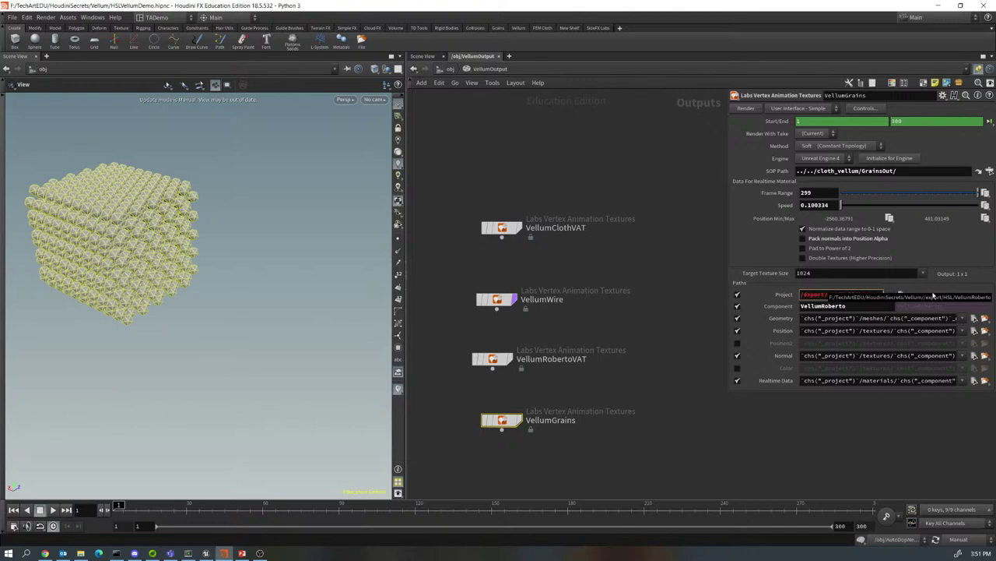
double_click(849, 305)
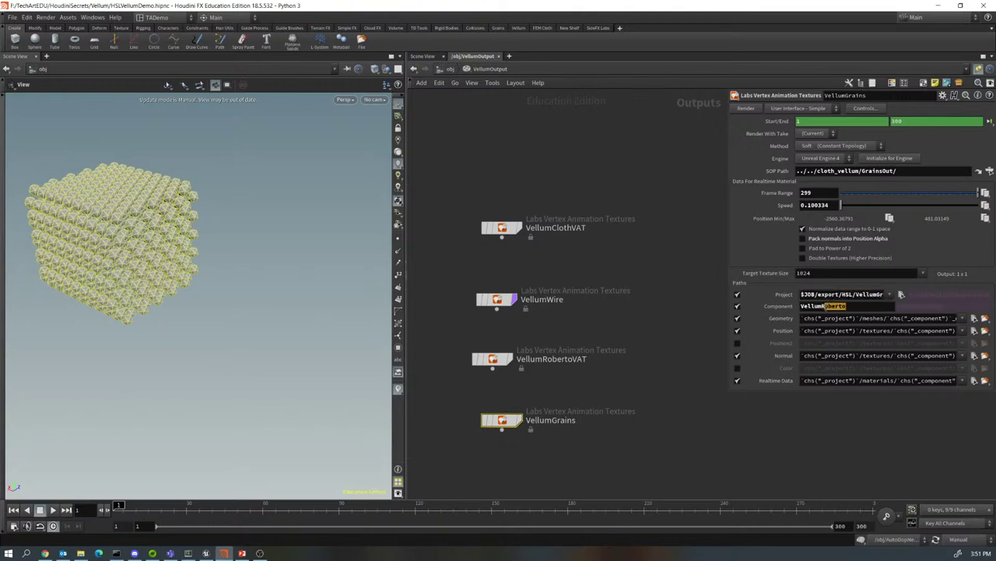
type("VellumGra")
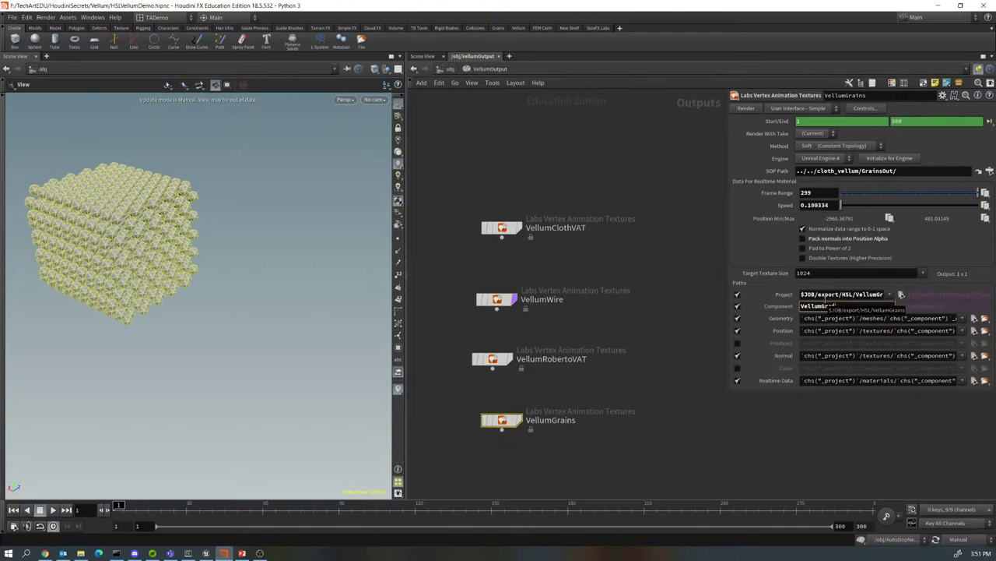
type("ins")
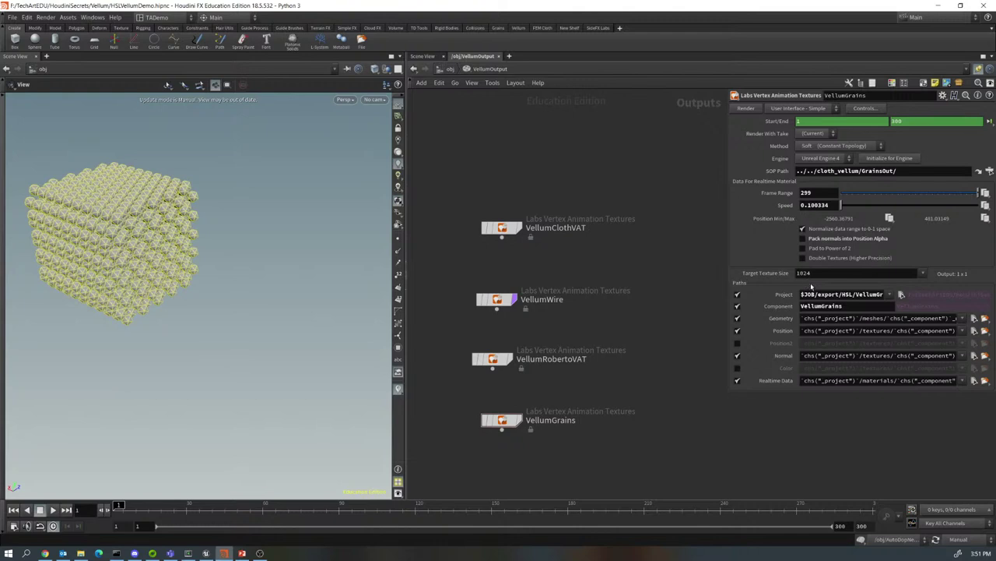
- Render the VellumGrains VAT textures and mesh, then bring the Unreal Editor forward
left_click(747, 109)
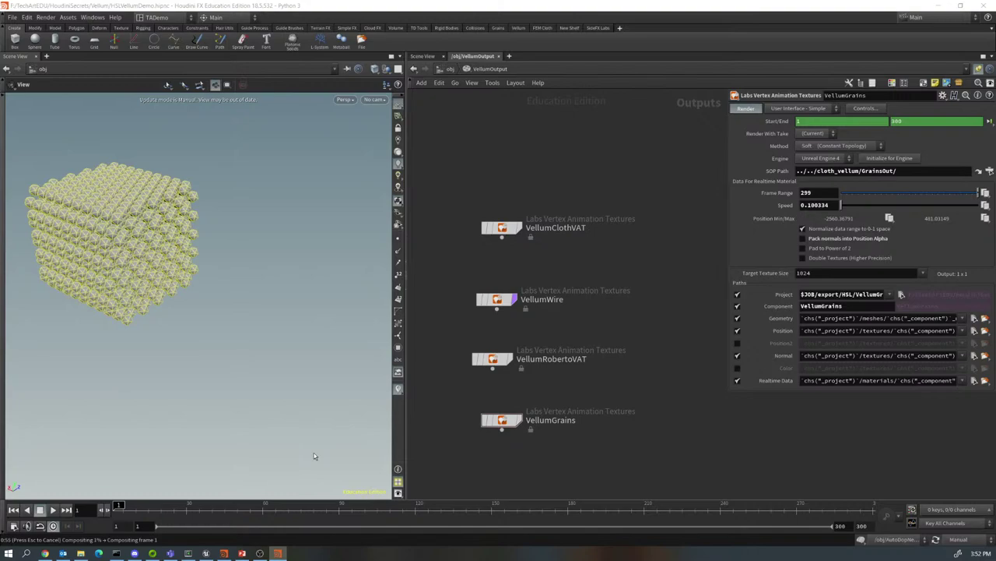
left_click(206, 552)
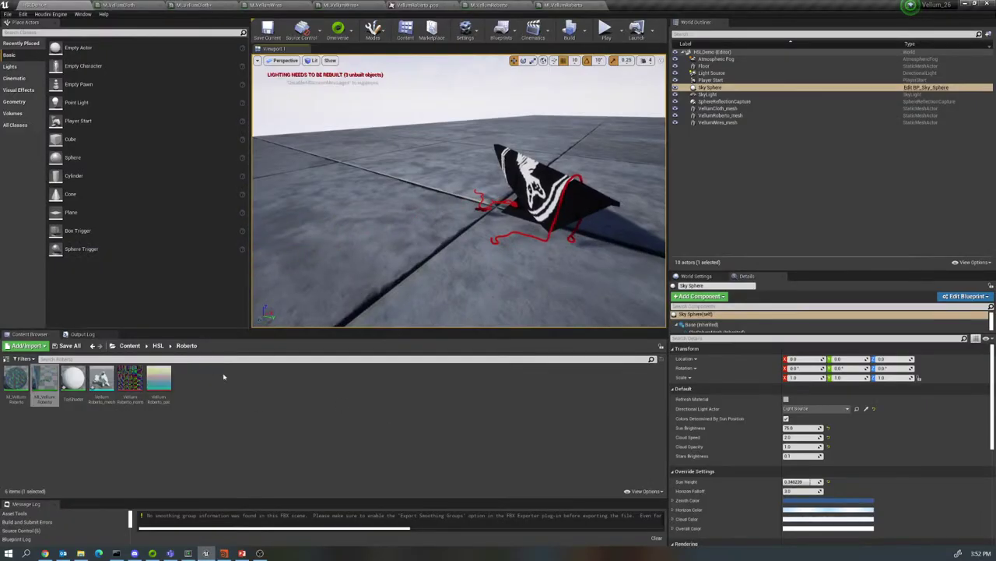
- Select M_VellumRoberto, create a Grains folder inside HSL, and open that folder
mouse_move(15, 384)
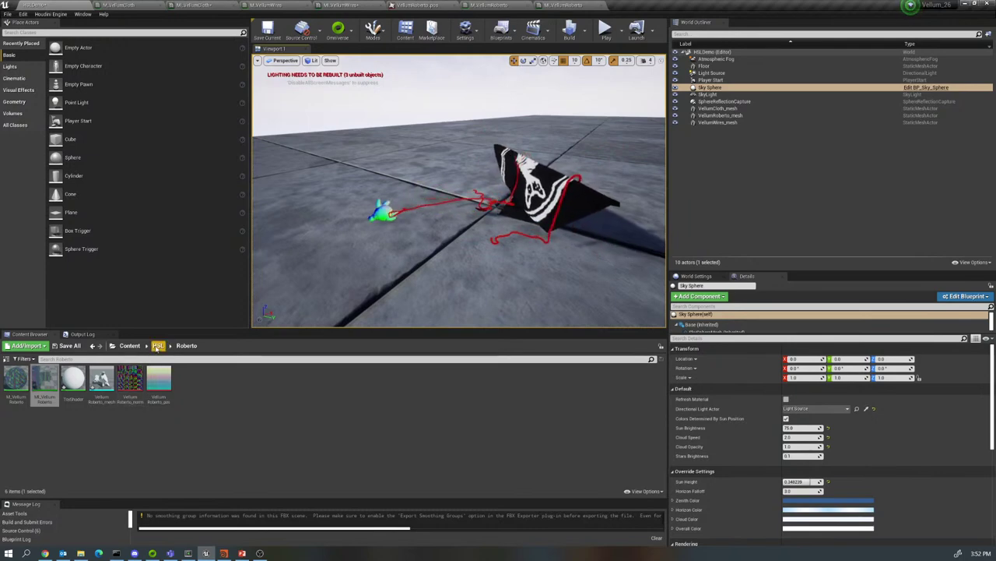
left_click(15, 380)
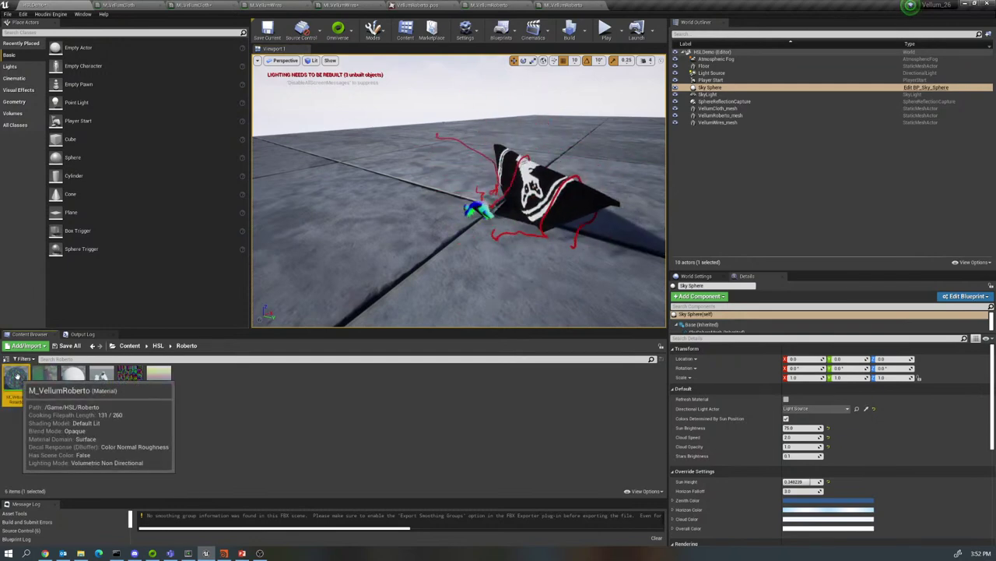
left_click(158, 345)
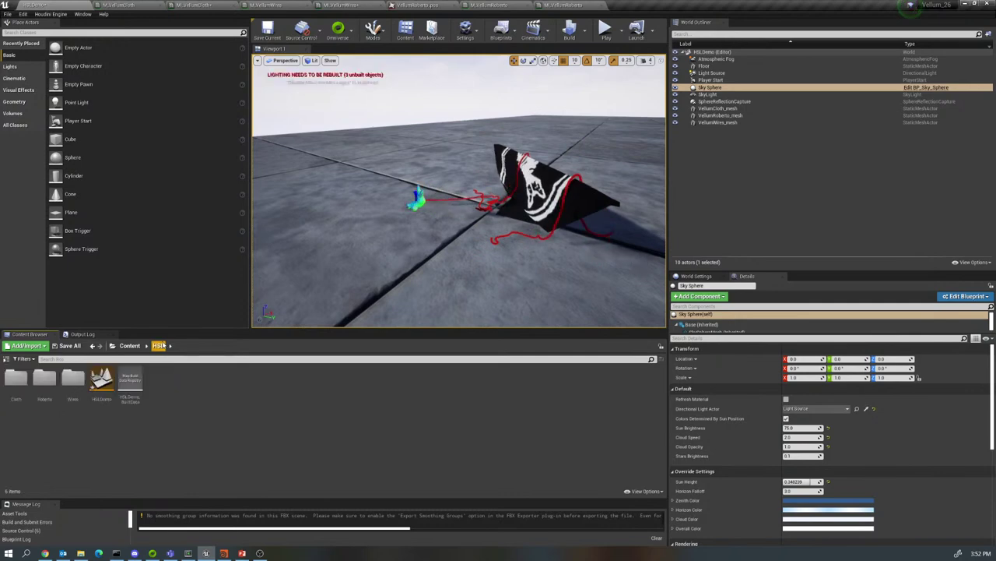
right_click(177, 392)
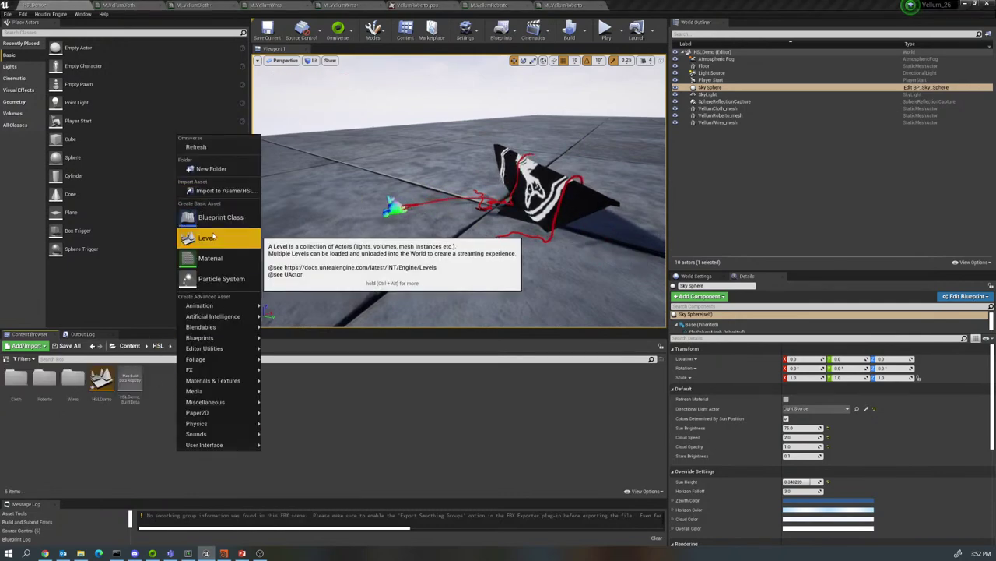
left_click(210, 168)
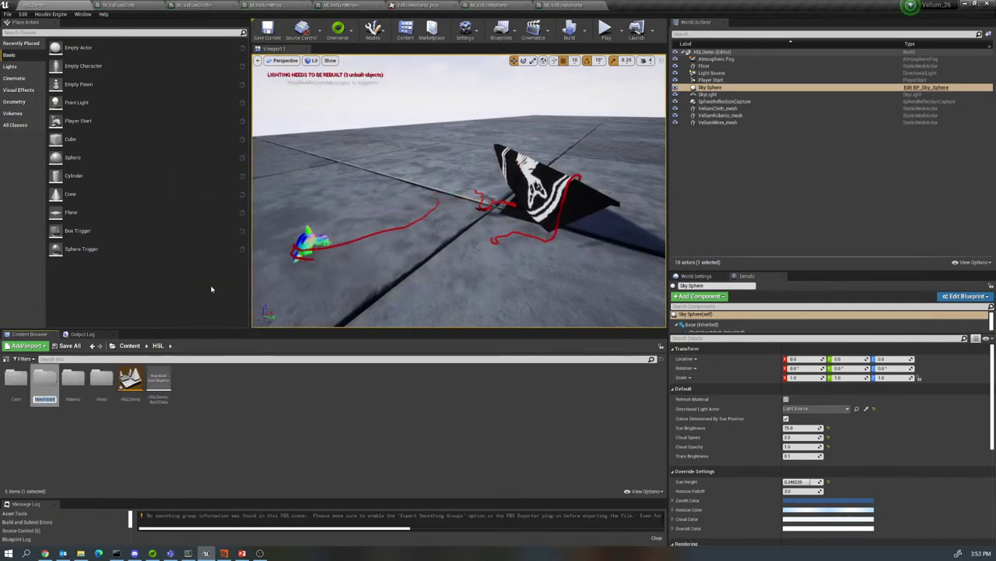
type("Maps")
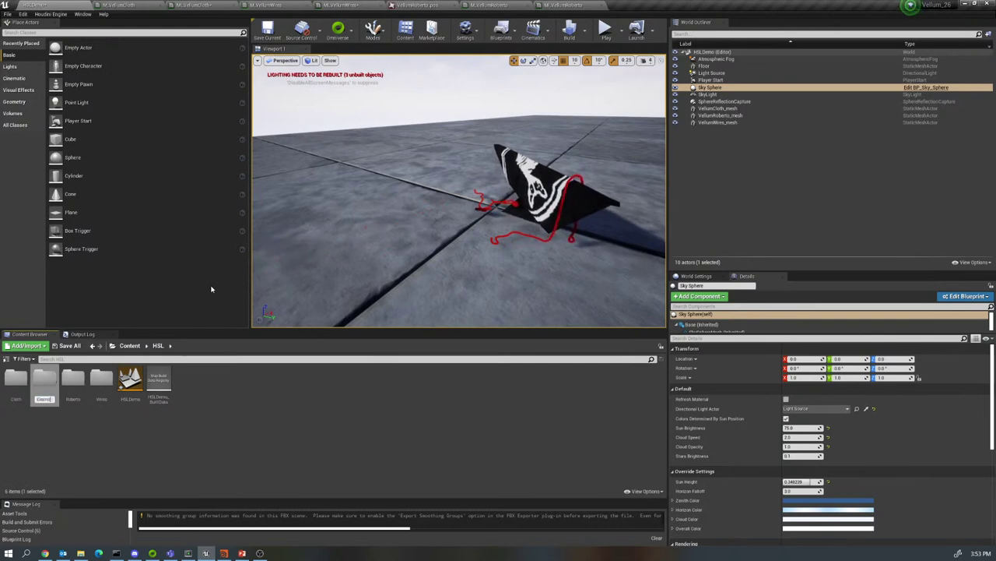
key("Return")
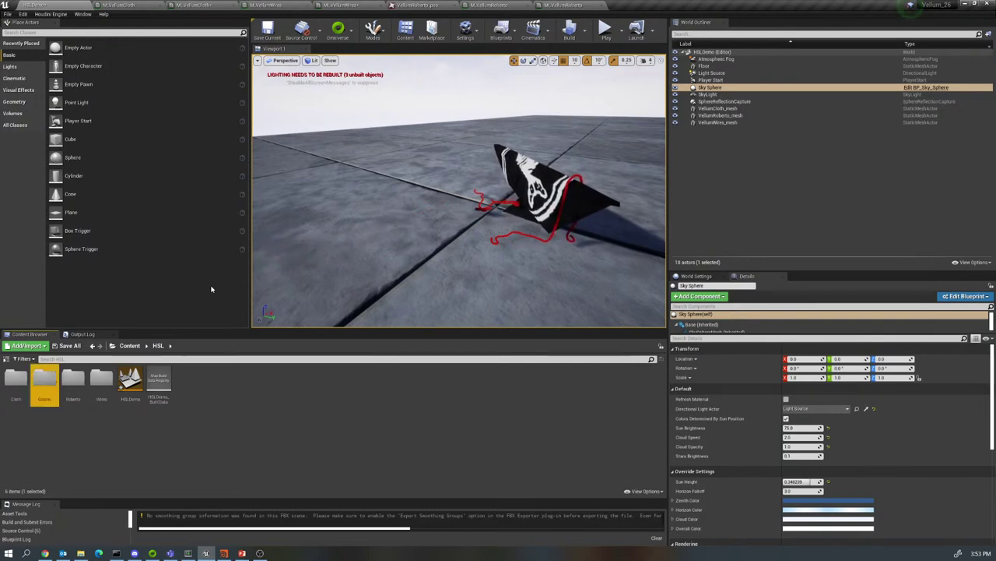
double_click(44, 382)
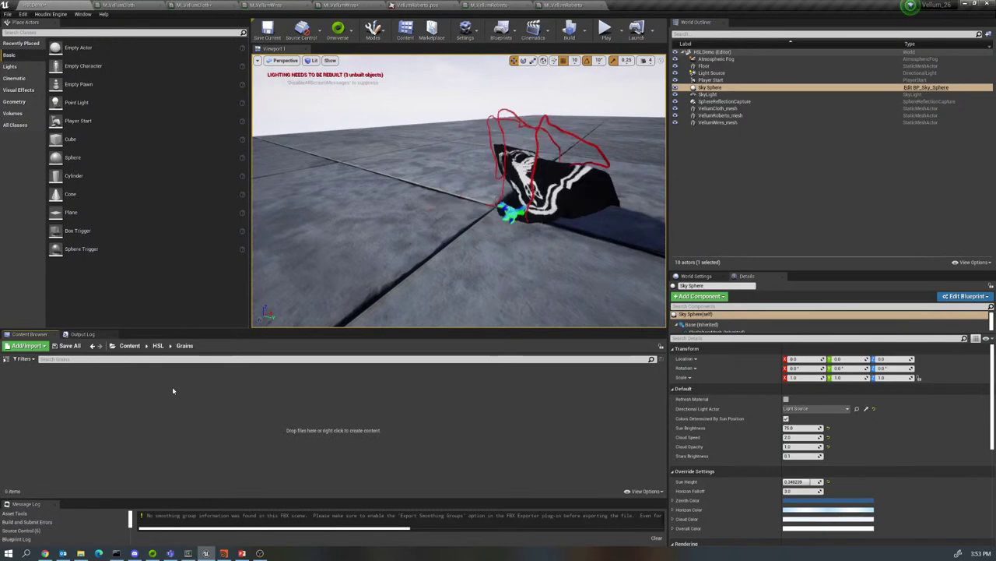
- Paste M_VellumRoberto into Grains, rename it M_VellumGrains, and open it in the material editor
key("ctrl+v")
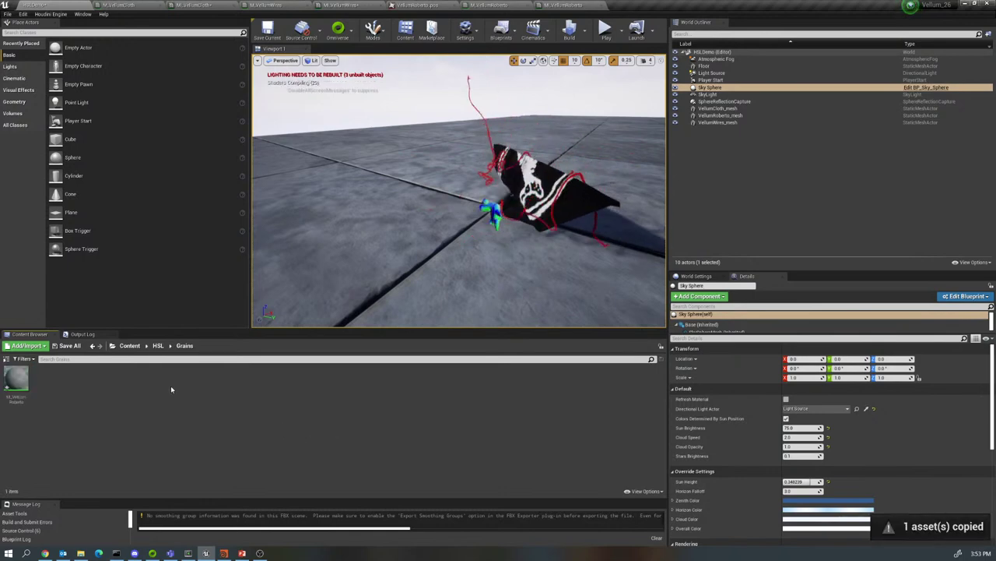
right_click(19, 400)
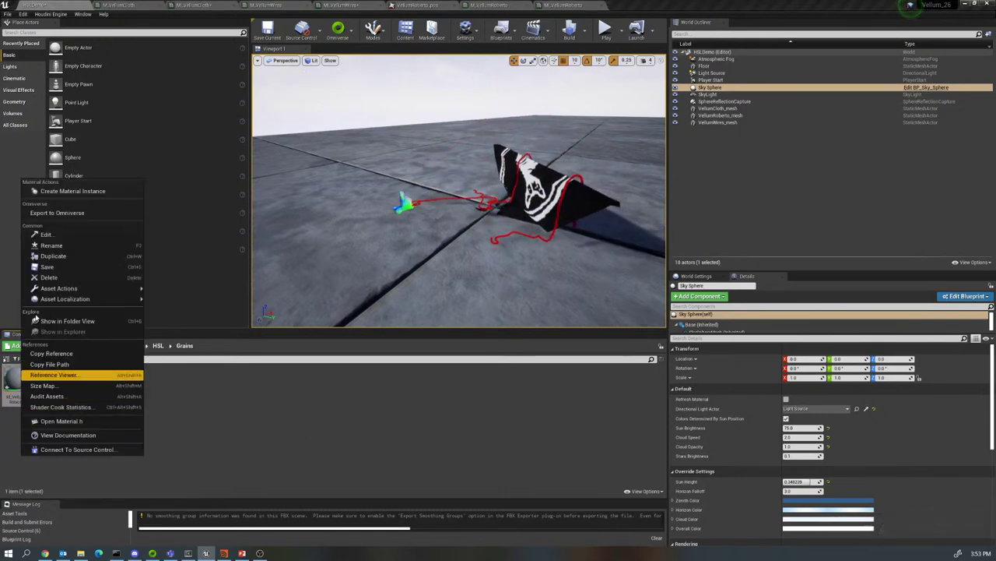
left_click(50, 247)
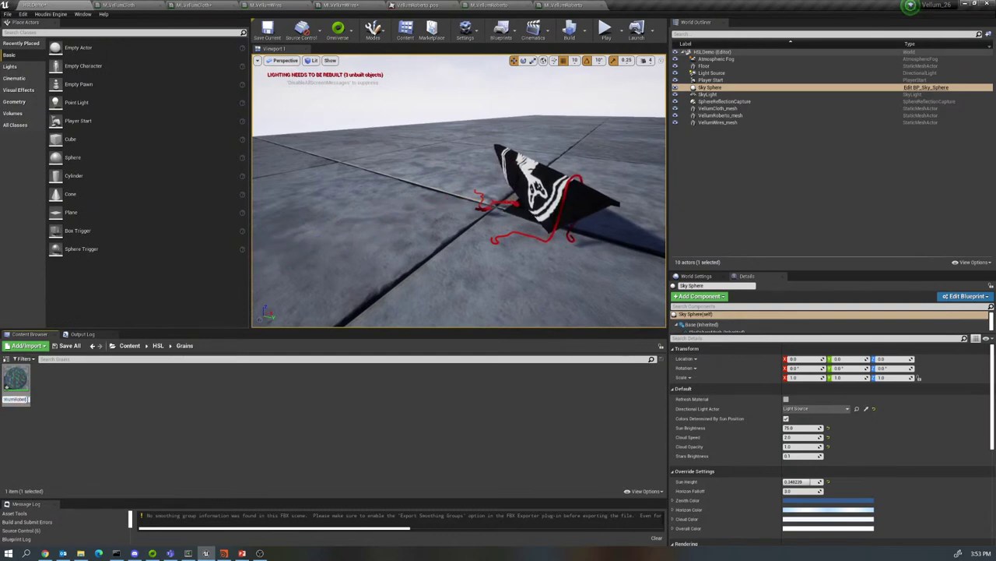
key("BackSpace")
key("BackSpace")
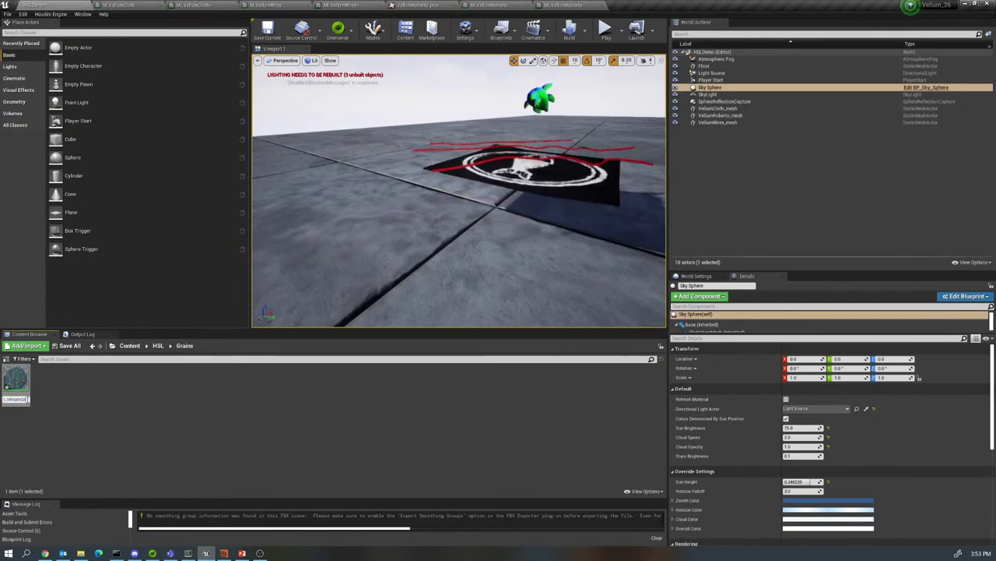
type("Grains")
key("Return")
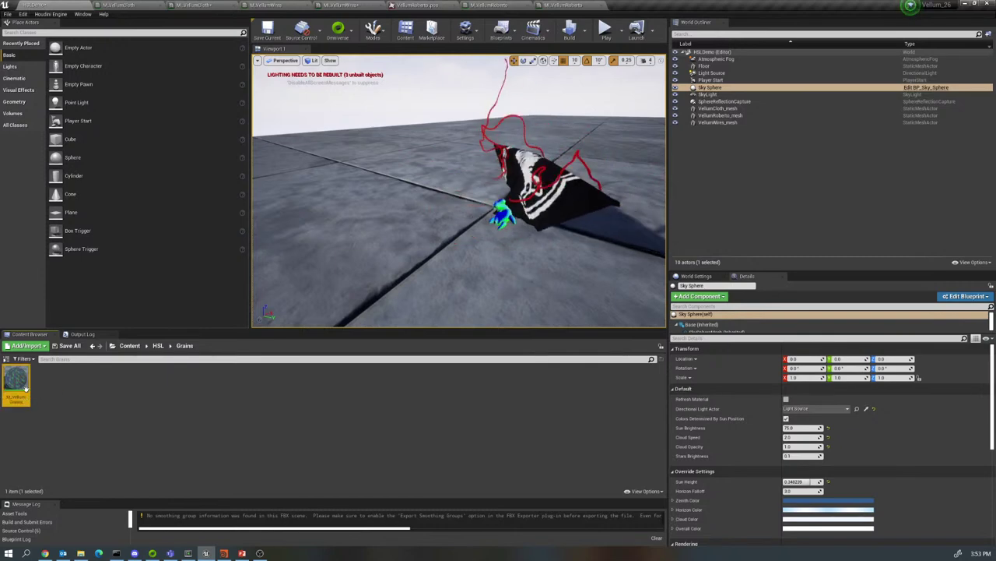
double_click(16, 379)
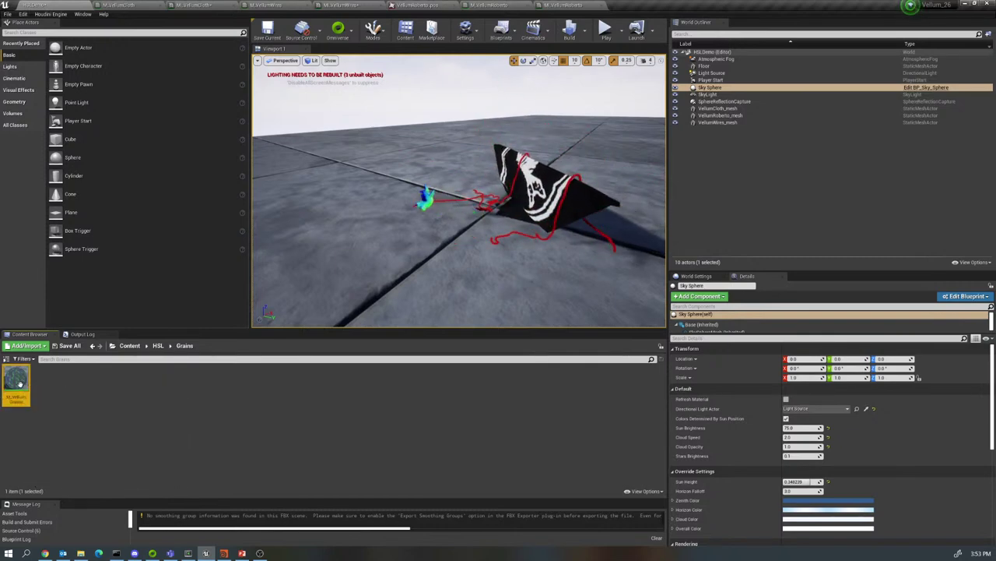
- Delete both old Texture Object nodes from M_VellumGrains and float the material editor window
right_click_drag(458, 170, 747, 188)
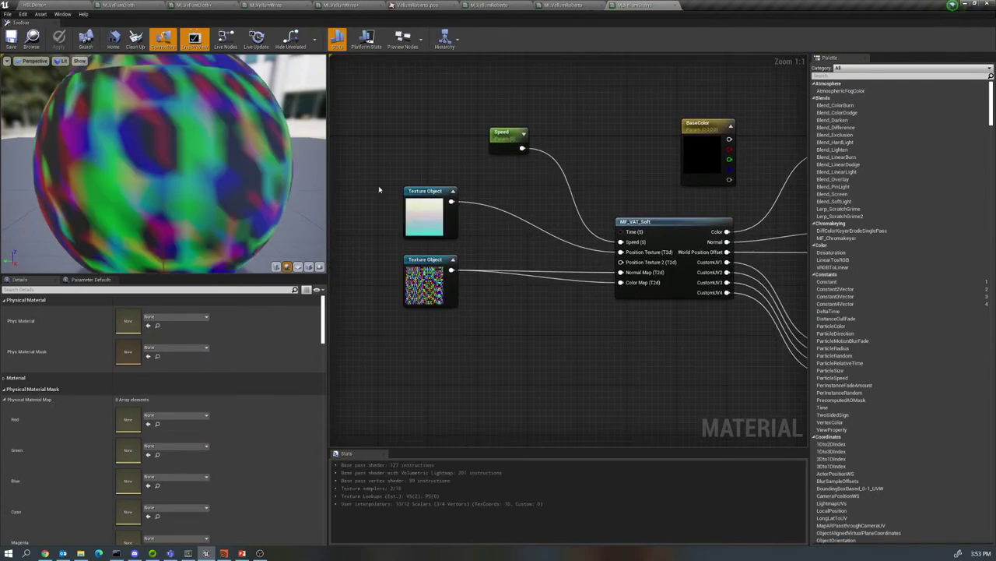
left_click_drag(363, 163, 491, 359)
key("Delete")
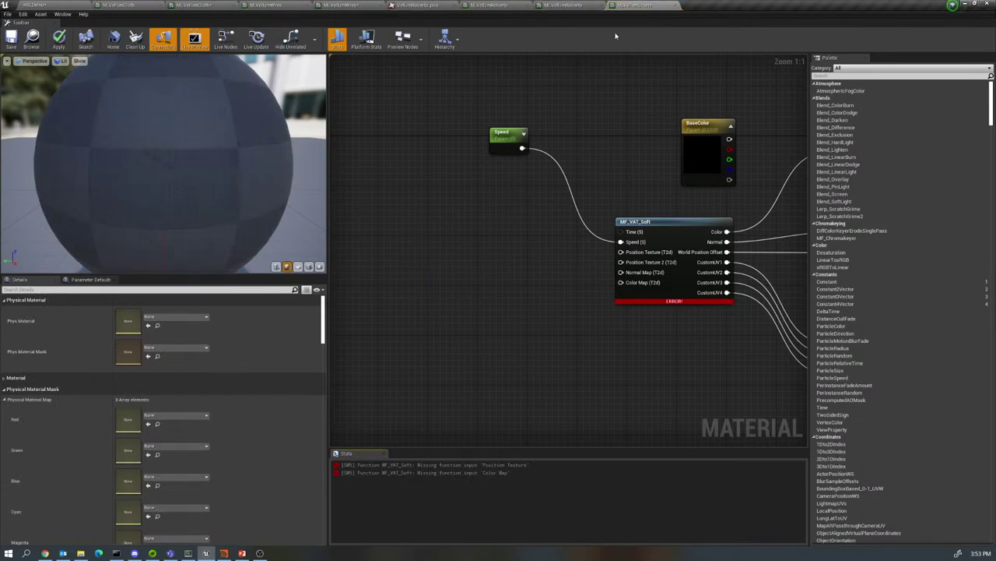
left_click_drag(634, 6, 595, 97)
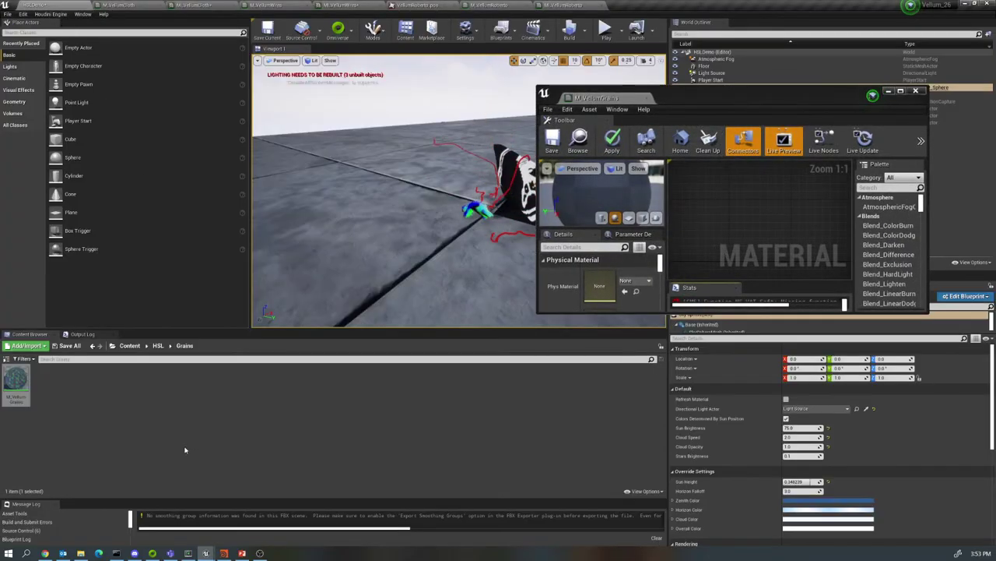
- Import VellumGrains_mesh.fbx from the HSL export's meshes folder into Grains with default FBX options
right_click(103, 445)
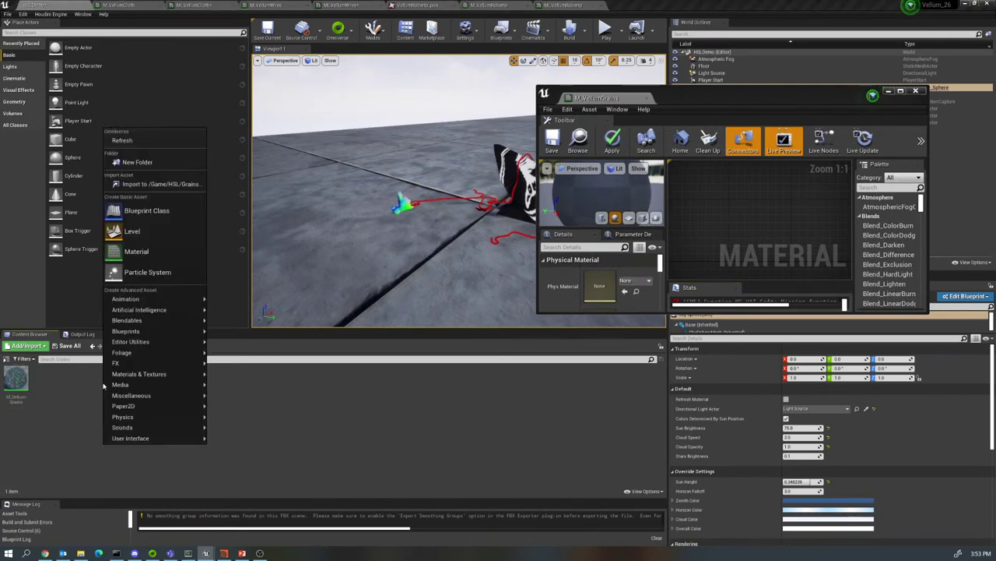
left_click(149, 187)
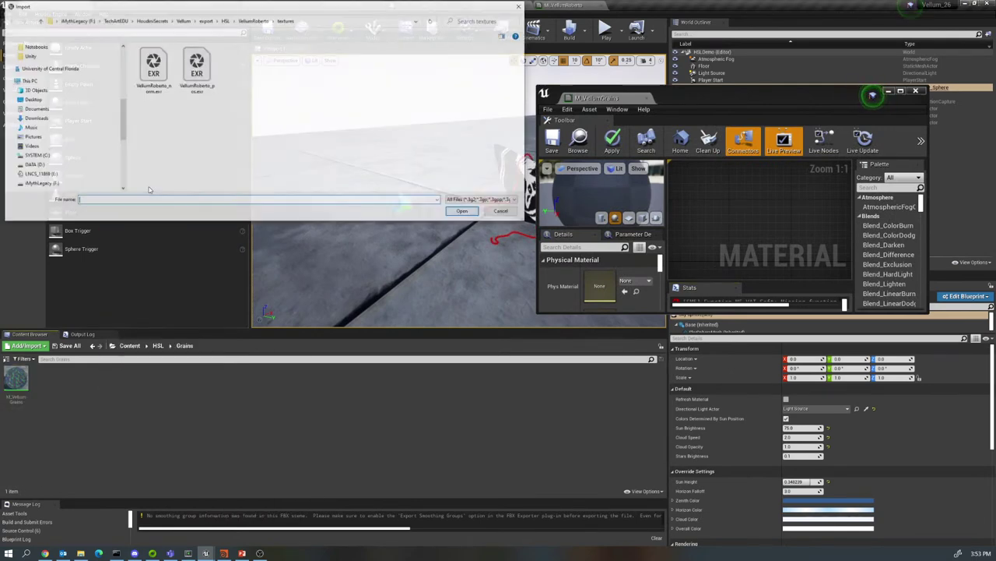
left_click(225, 20)
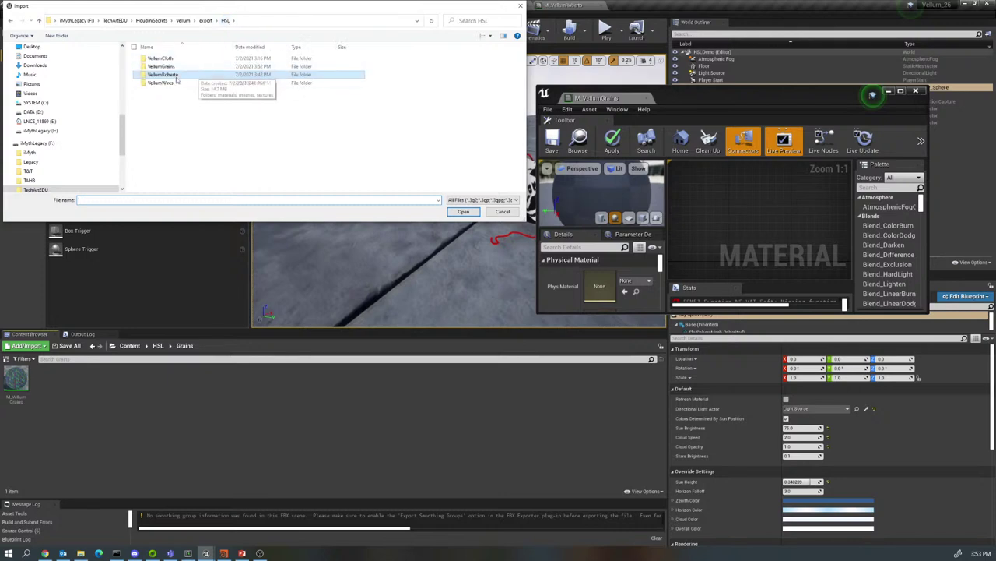
double_click(162, 66)
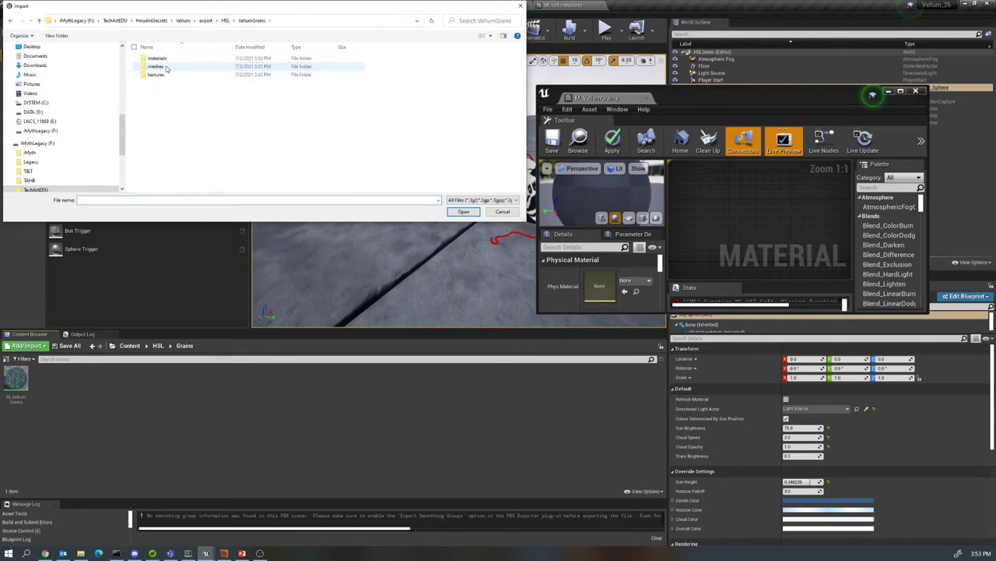
left_click_drag(162, 69, 166, 70)
double_click(163, 68)
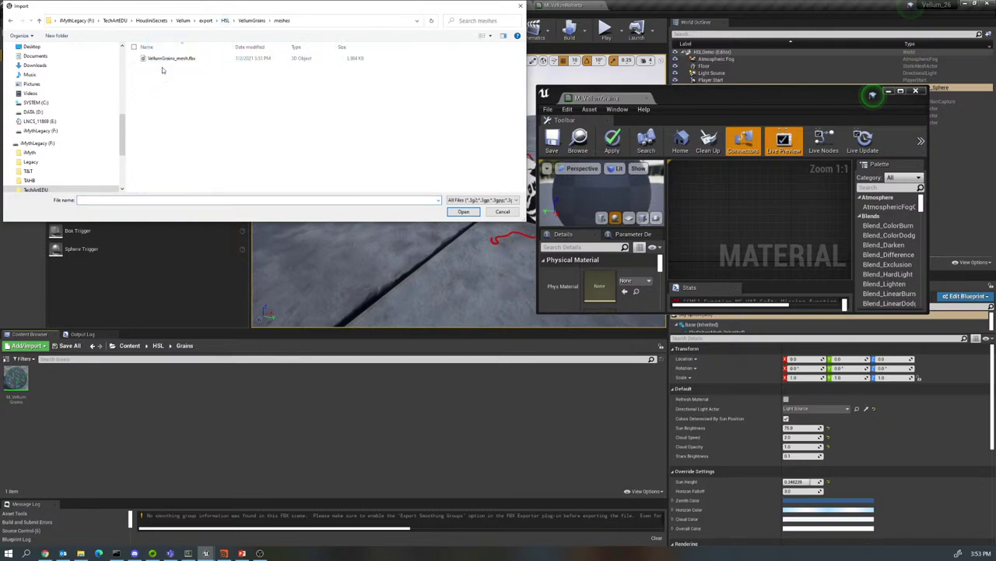
left_click(162, 59)
left_click(463, 211)
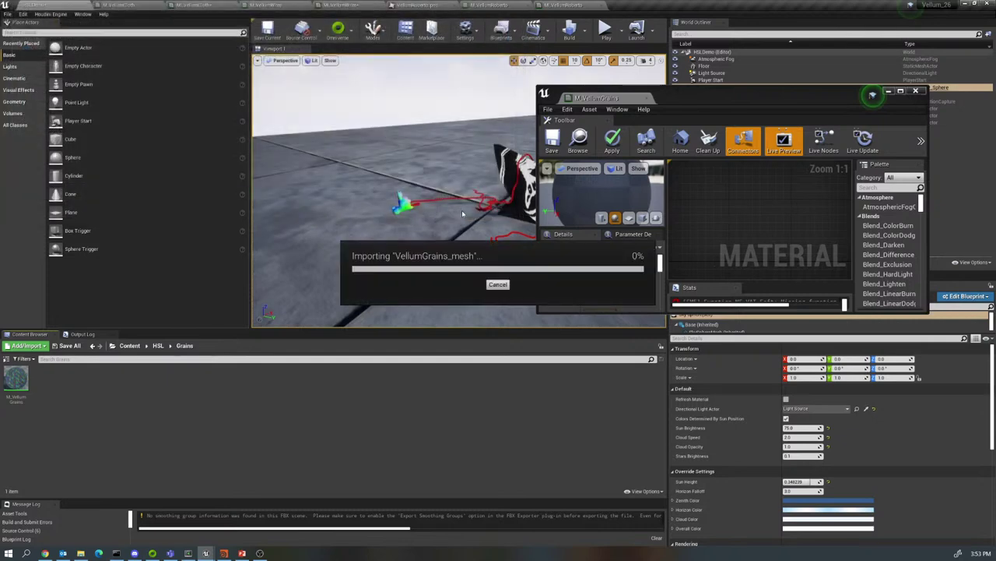
left_click(516, 458)
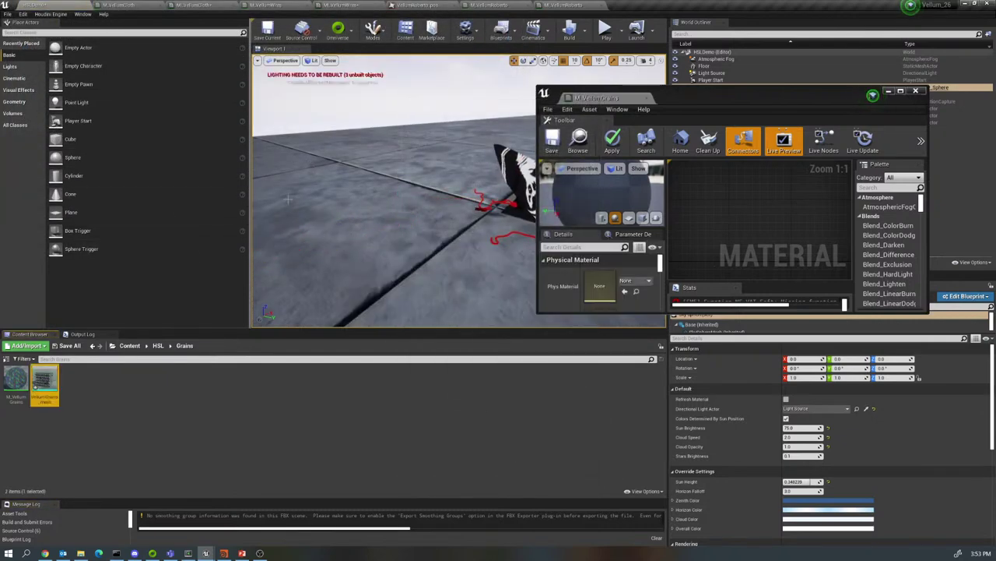
- Import VellumGrains_norm.exr and VellumGrains_pos.exr from the textures folder into /Game/HSL/Grains
right_click(195, 407)
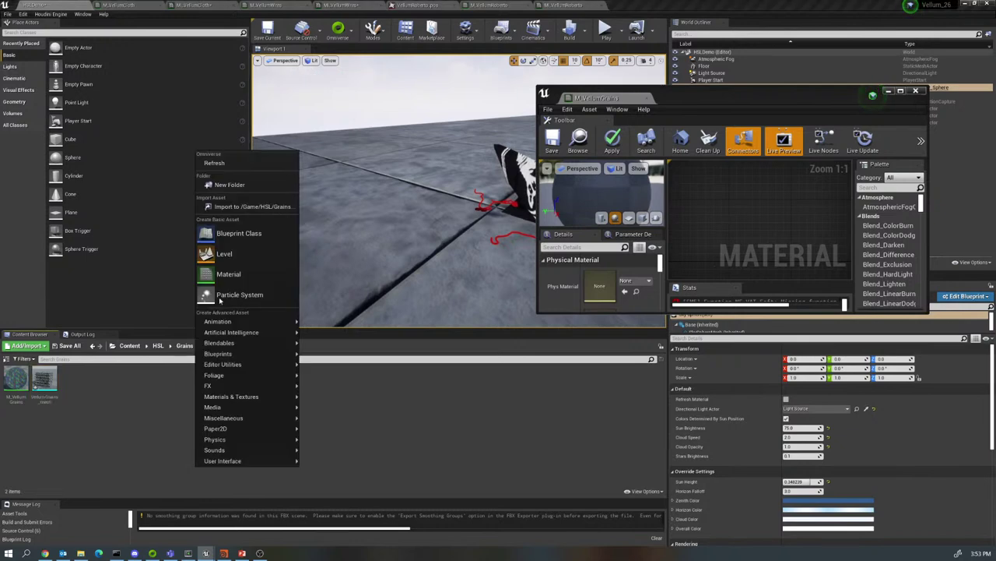
left_click(242, 206)
left_click(224, 21)
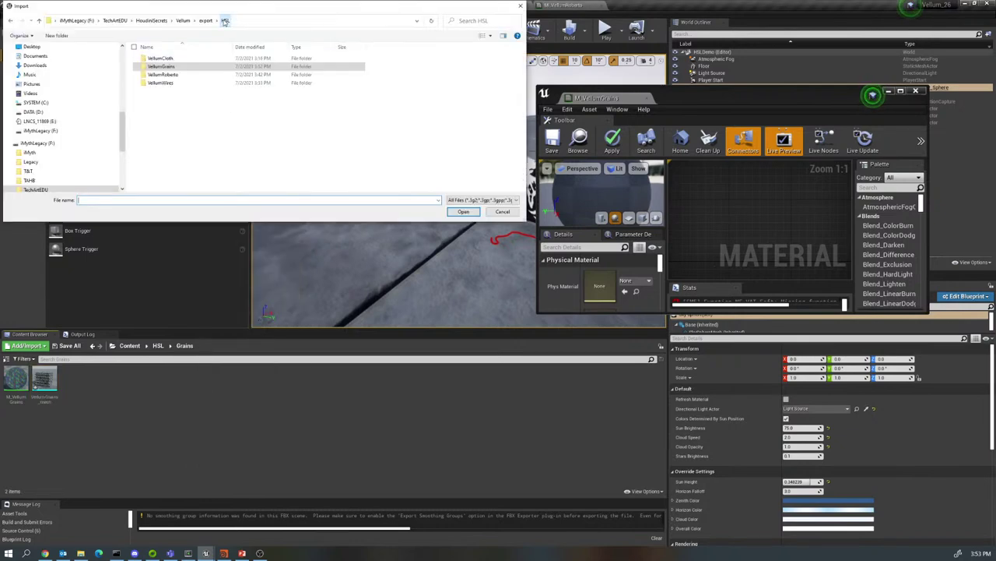
double_click(162, 69)
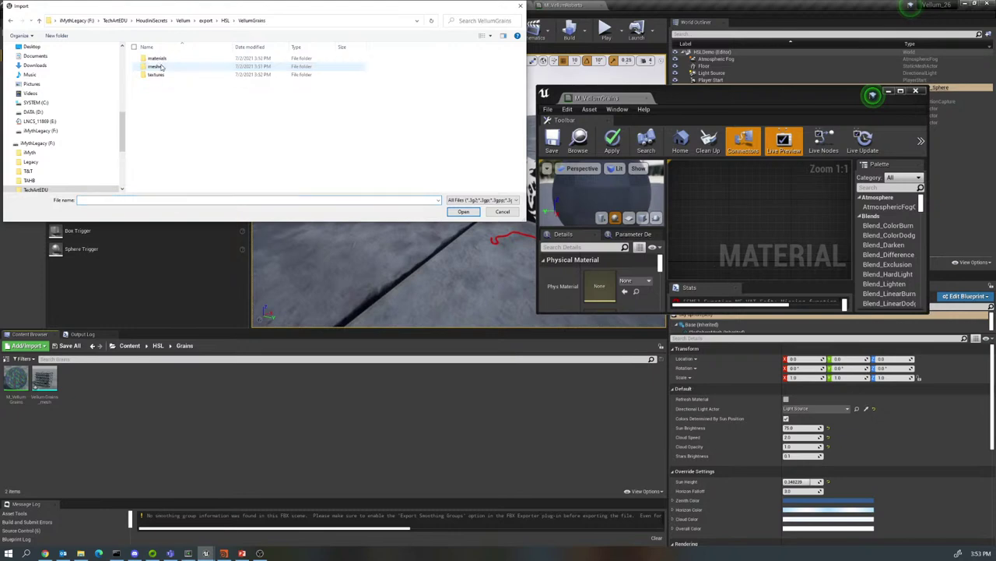
double_click(163, 75)
left_click(153, 69)
left_click(196, 66, "shift")
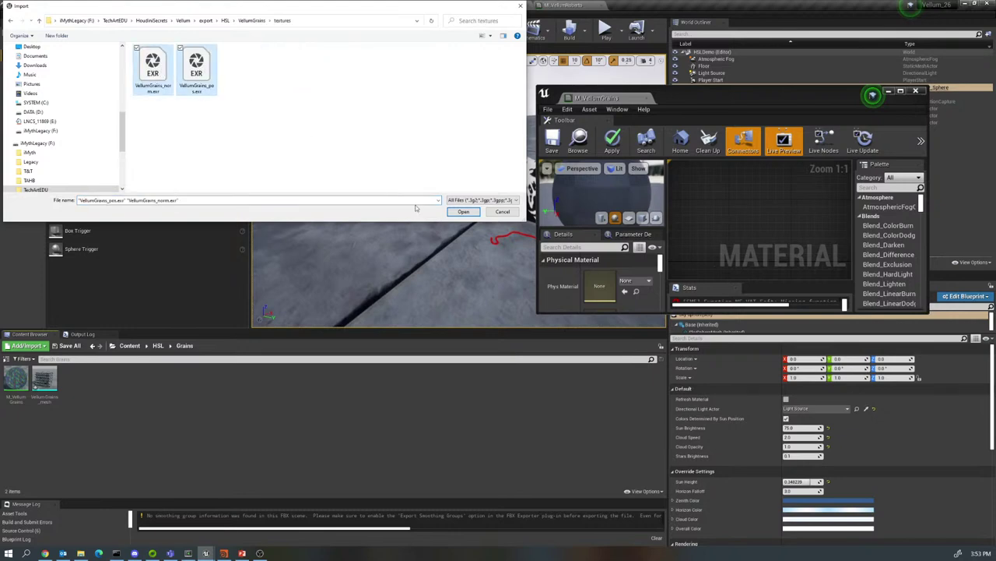
left_click(463, 212)
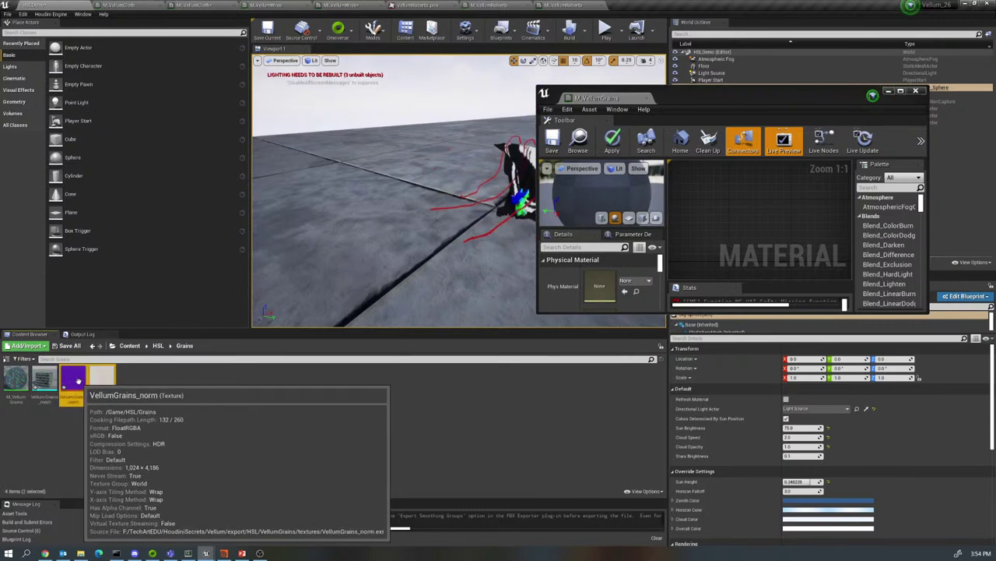
- Save VellumGrains_norm with VectorDisplacementmap compression and Nearest filtering, then close its editor
double_click(77, 379)
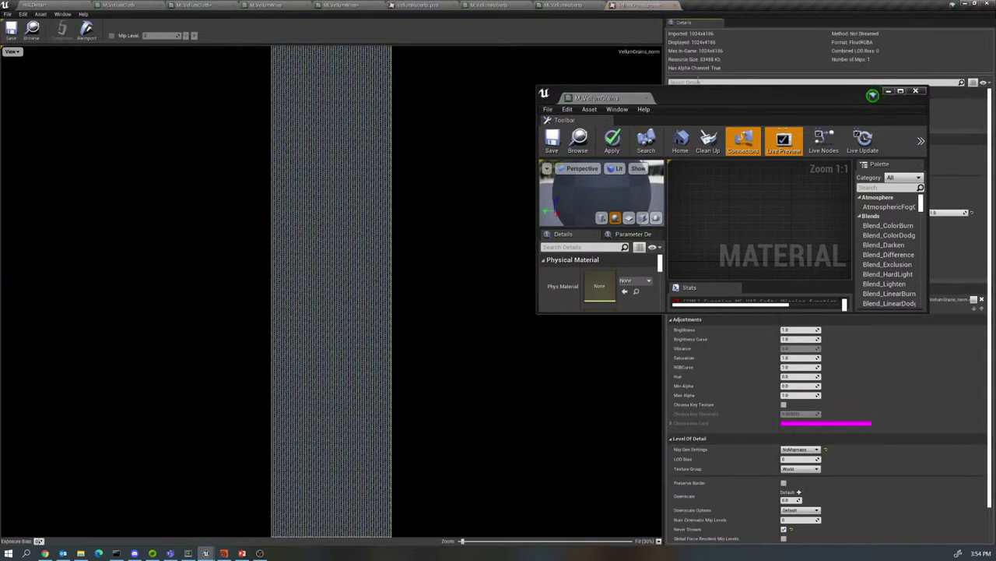
left_click_drag(746, 93, 381, 113)
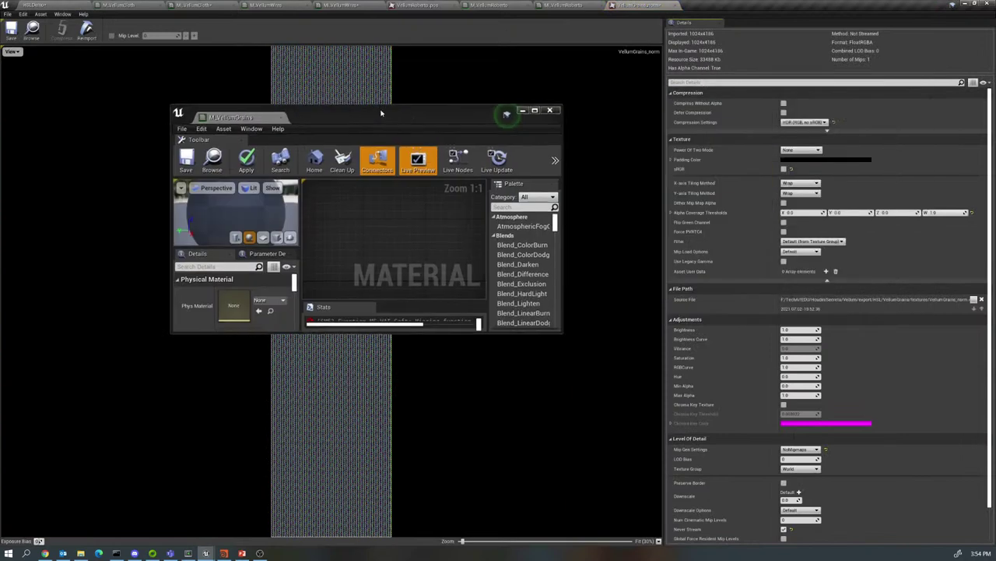
left_click(804, 122)
left_click(803, 158)
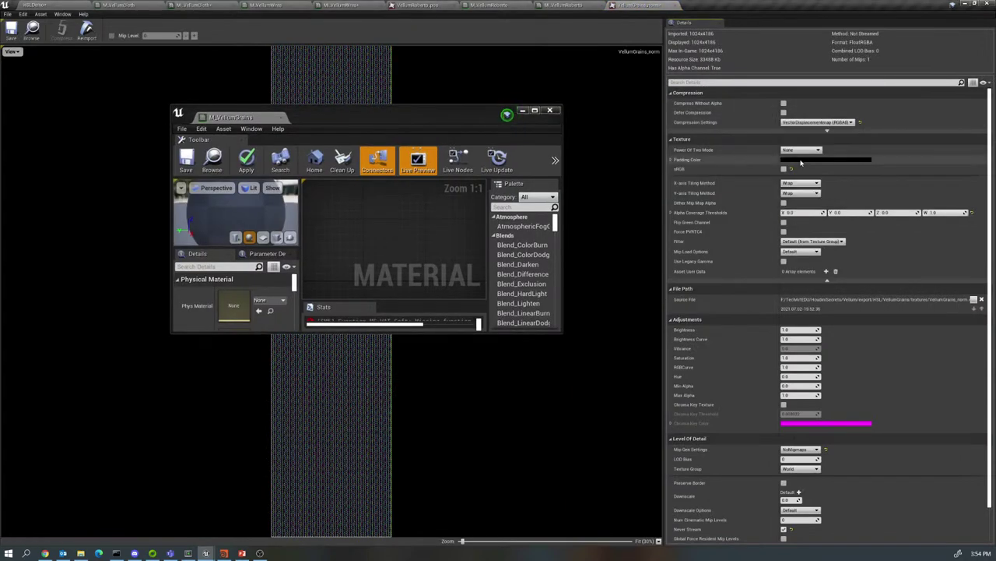
left_click(802, 241)
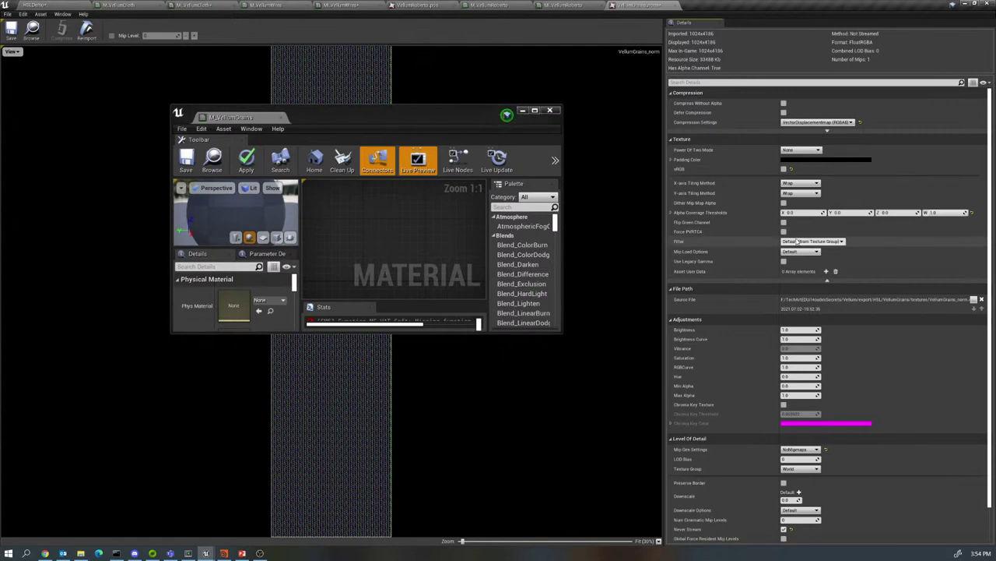
left_click(804, 254)
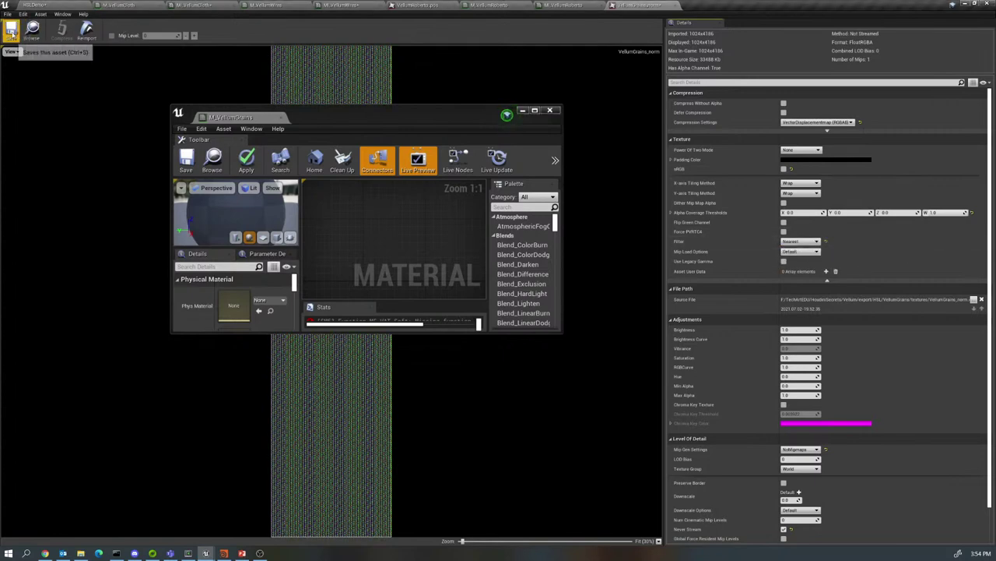
left_click(12, 31)
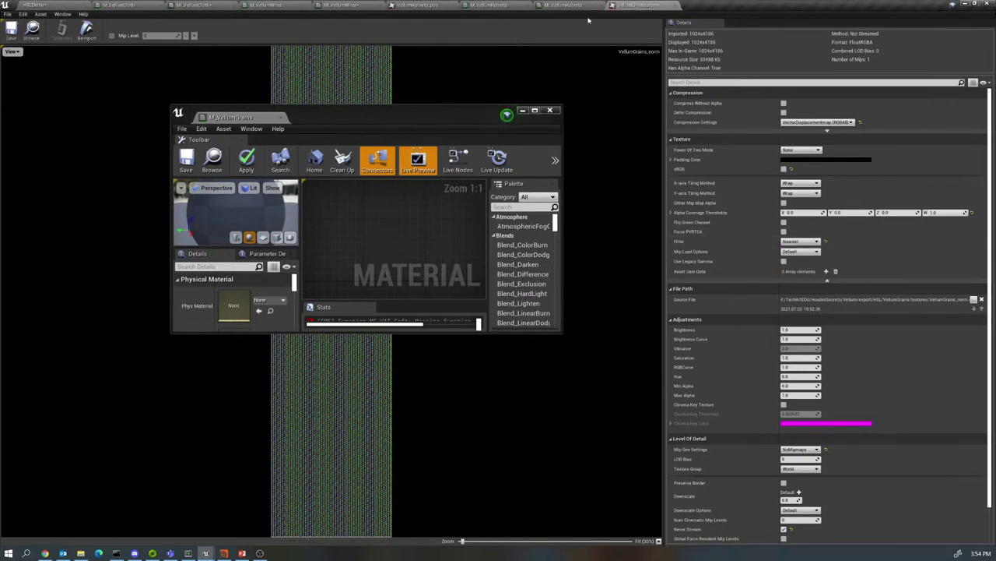
left_click(661, 5)
- Save VellumGrains_pos with VectorDisplacementmap compression and Nearest filtering, then return to the level
left_click(35, 5)
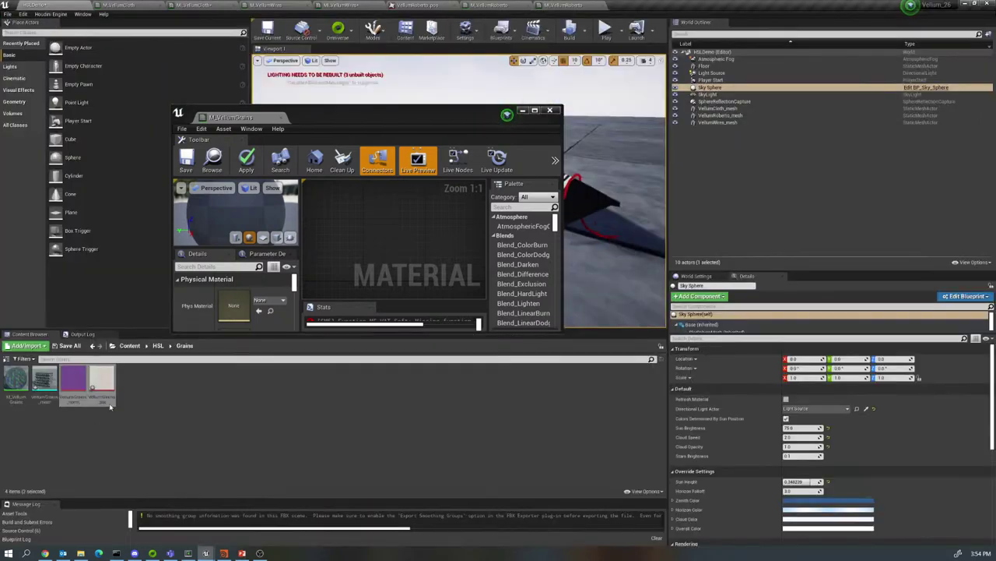
double_click(111, 379)
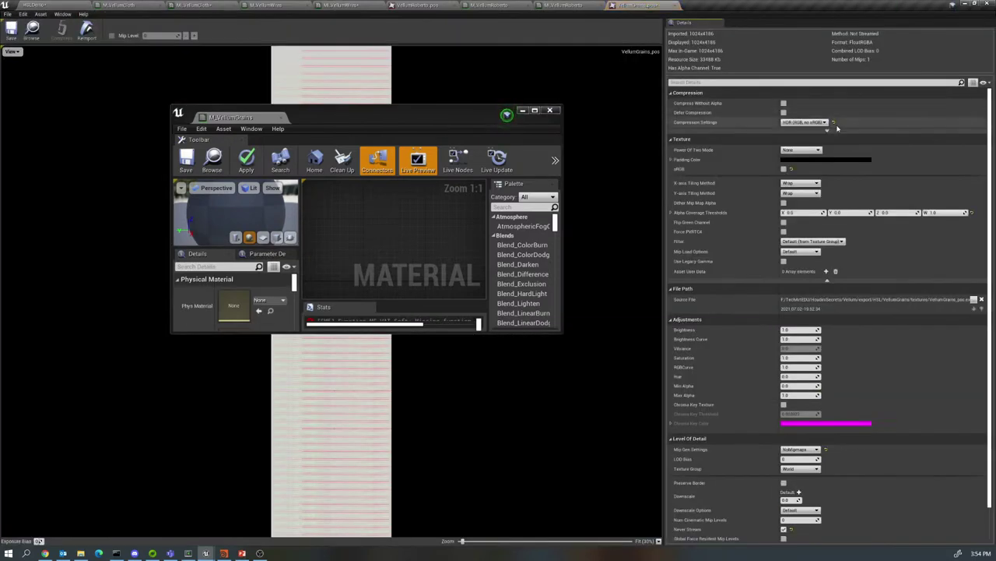
left_click(804, 123)
left_click(810, 158)
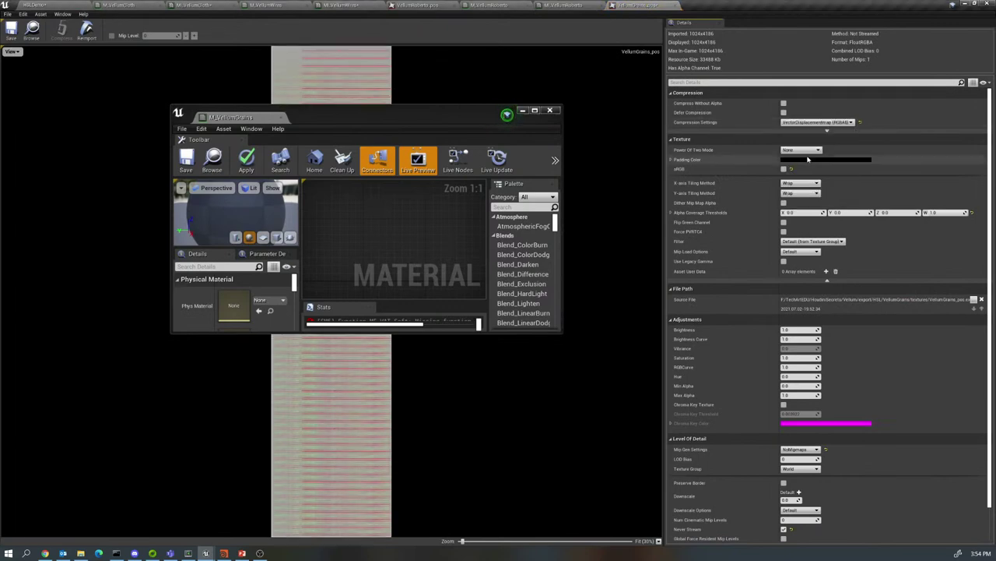
left_click(810, 241)
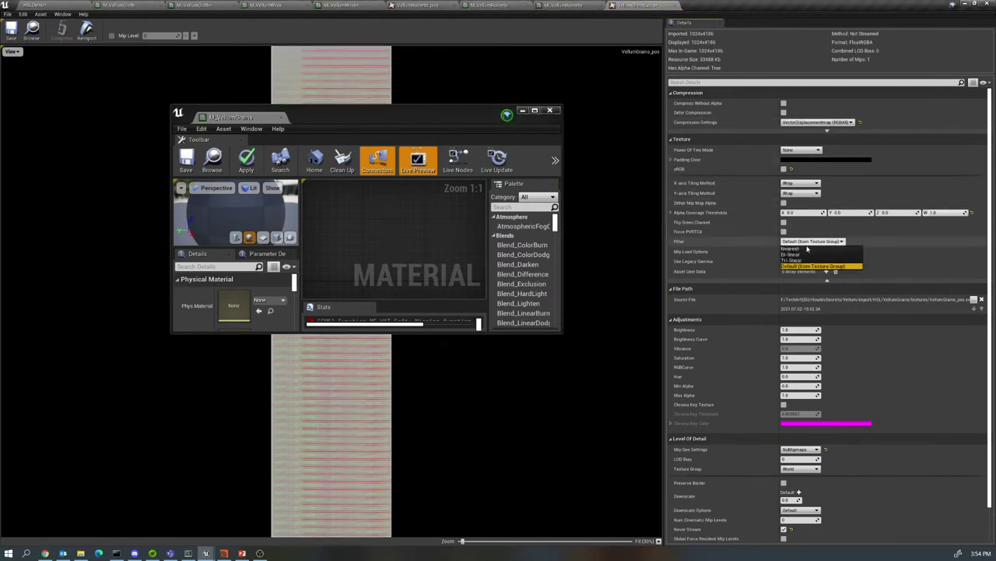
left_click(794, 251)
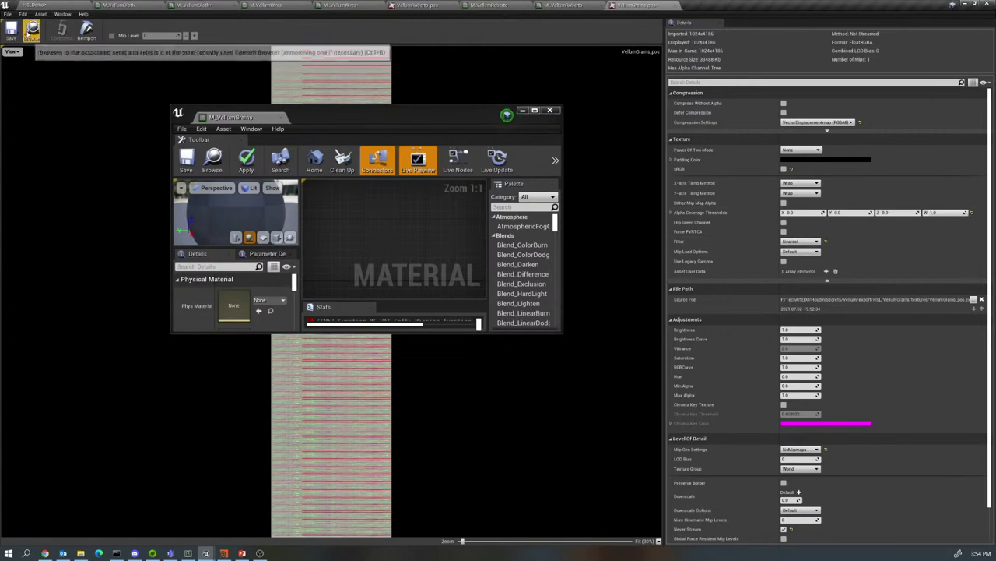
left_click(11, 29)
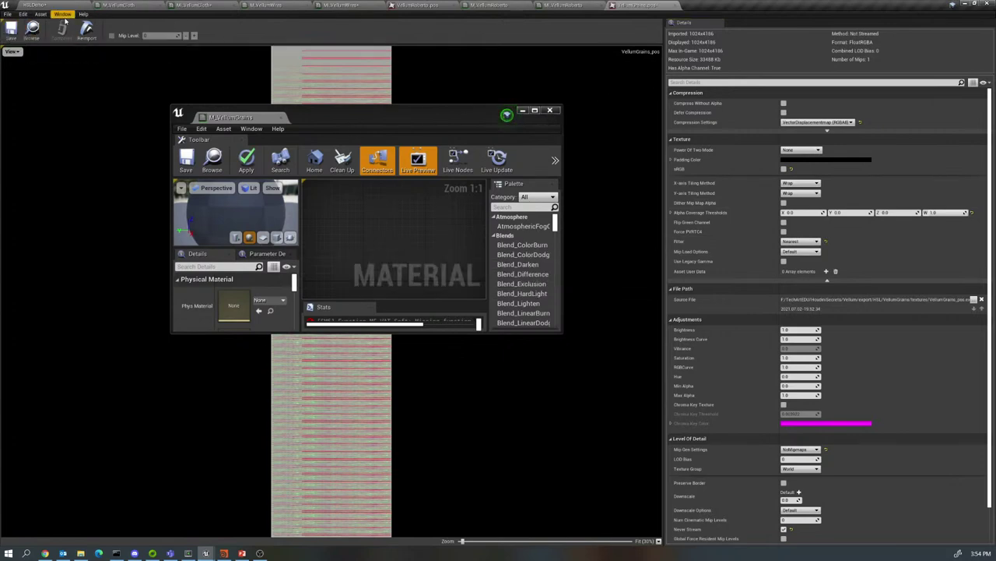
left_click(31, 5)
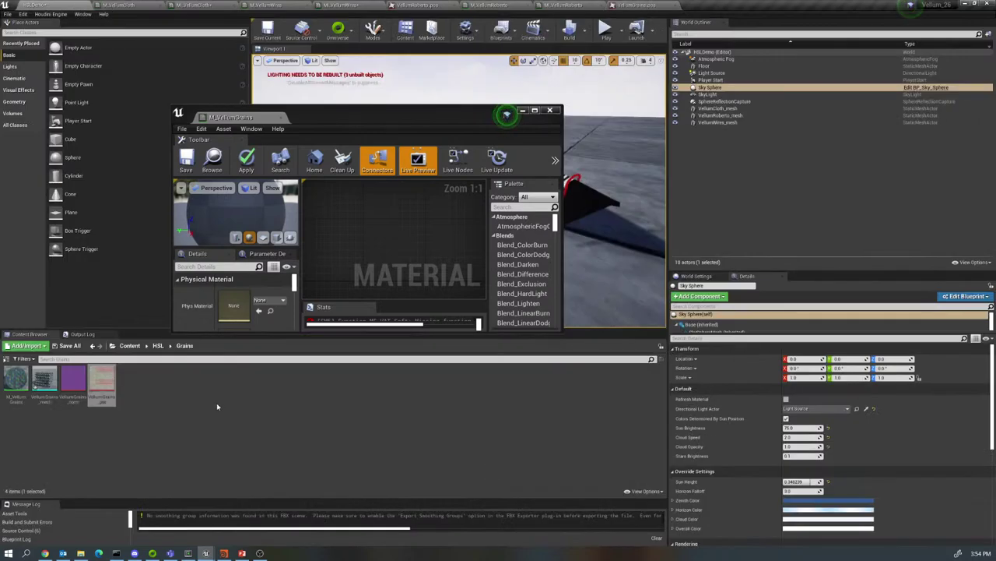
- Bring the norm and pos textures into the M_VellumGrains graph and convert pos to a Texture Object
left_click(73, 381)
left_click(102, 381, "ctrl")
left_click_drag(102, 381, 382, 249)
left_click_drag(233, 117, 682, 4)
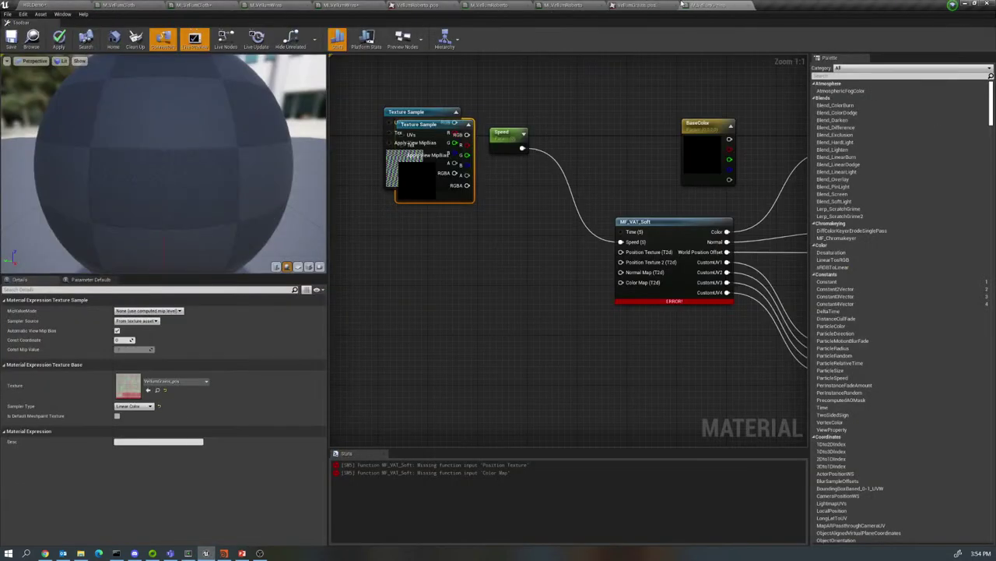
left_click_drag(425, 129, 621, 252)
right_click(424, 204)
left_click(467, 256)
- Convert norm to a Texture Object, wire both into MF_VAT_Soft's map inputs, and save
left_click_drag(397, 114, 392, 260)
right_click(413, 262)
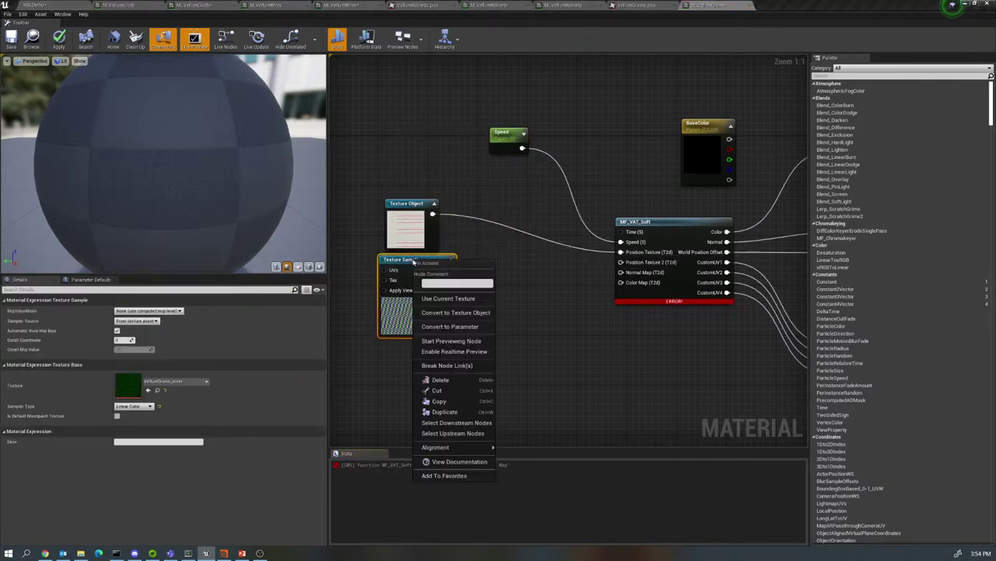
left_click(462, 312)
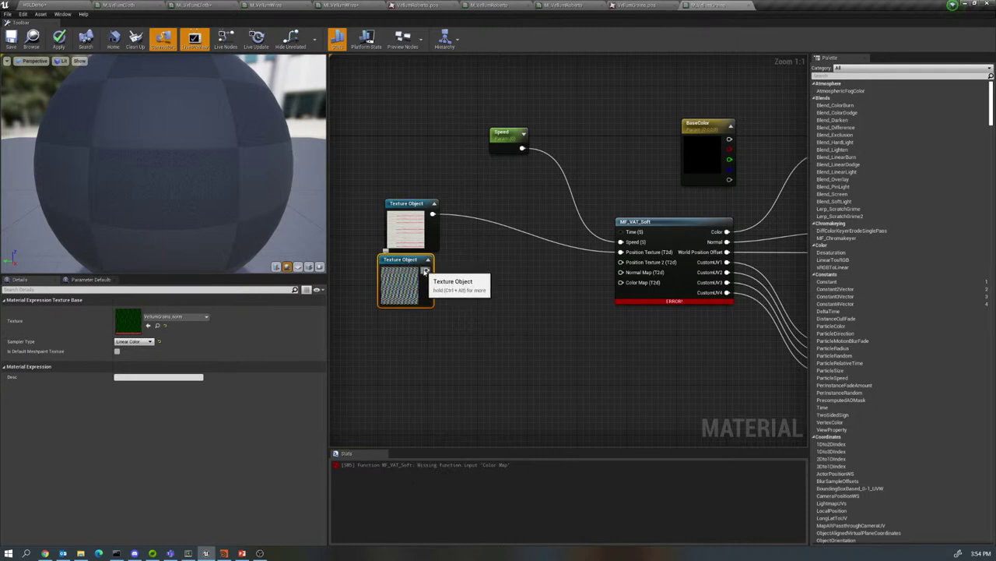
left_click_drag(424, 271, 620, 272)
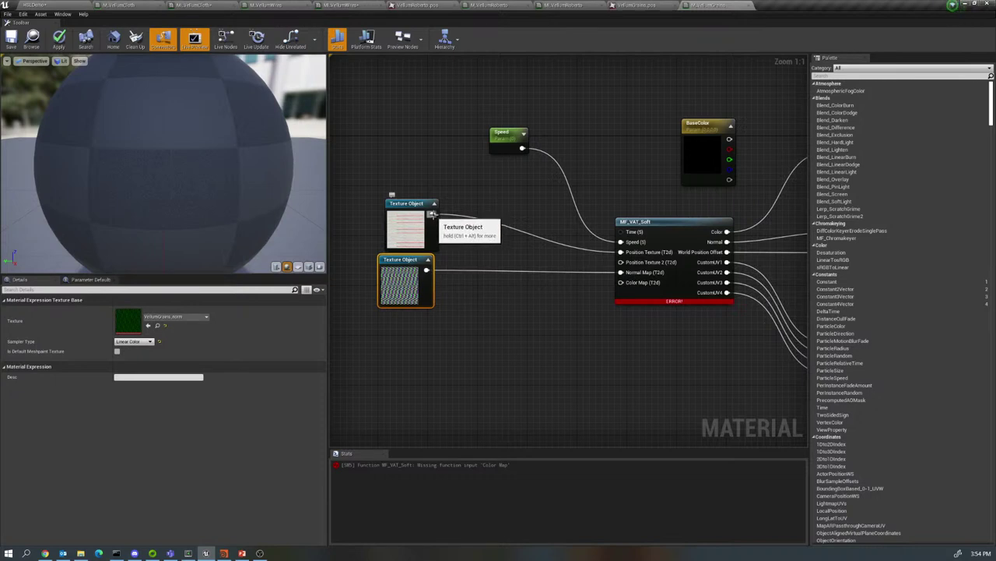
left_click_drag(432, 214, 621, 282)
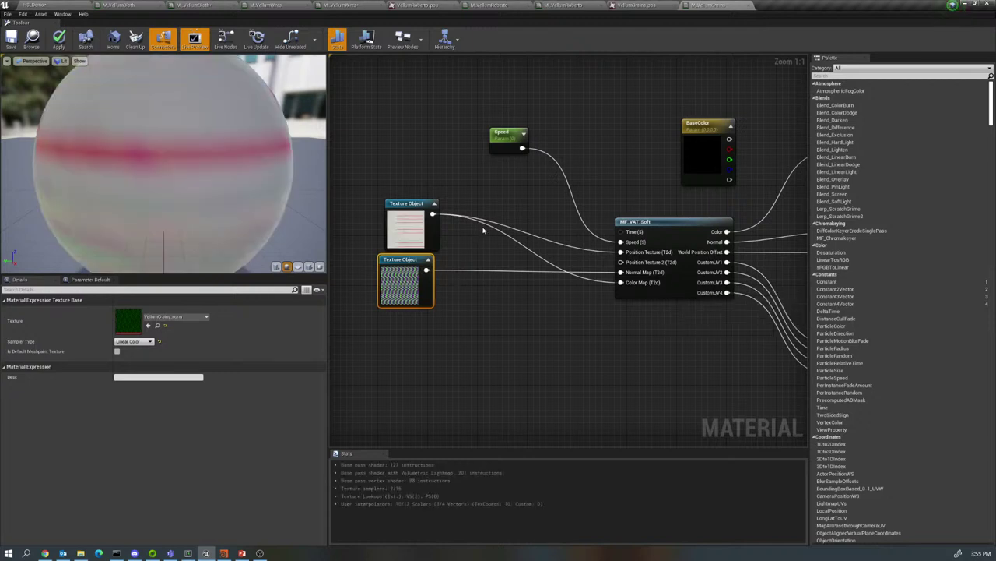
left_click(11, 39)
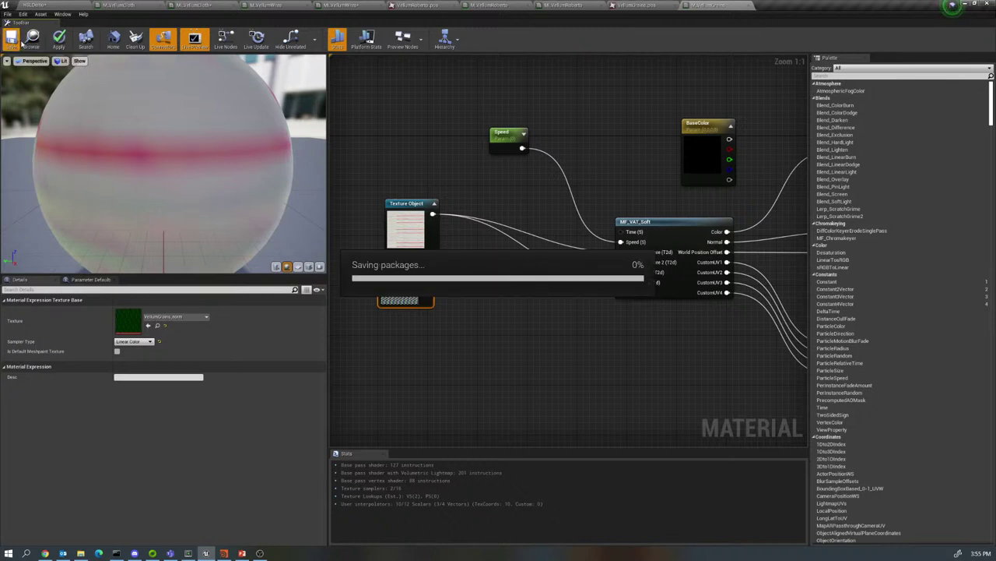
left_click(71, 5)
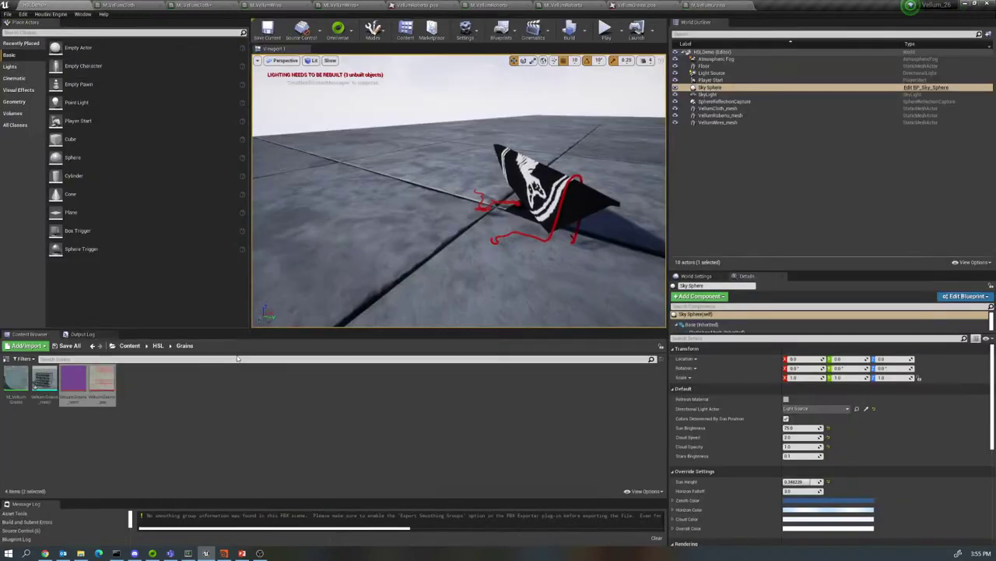
- Create a material instance from M_VellumGrains named MI_VellumGrains
right_click(16, 380)
left_click(48, 169)
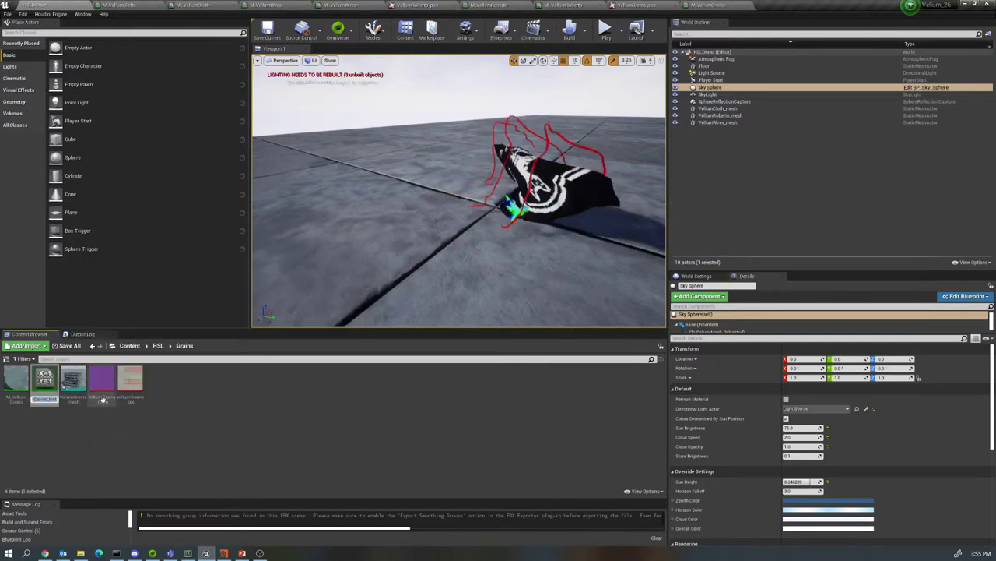
type("M_VellumGrains")
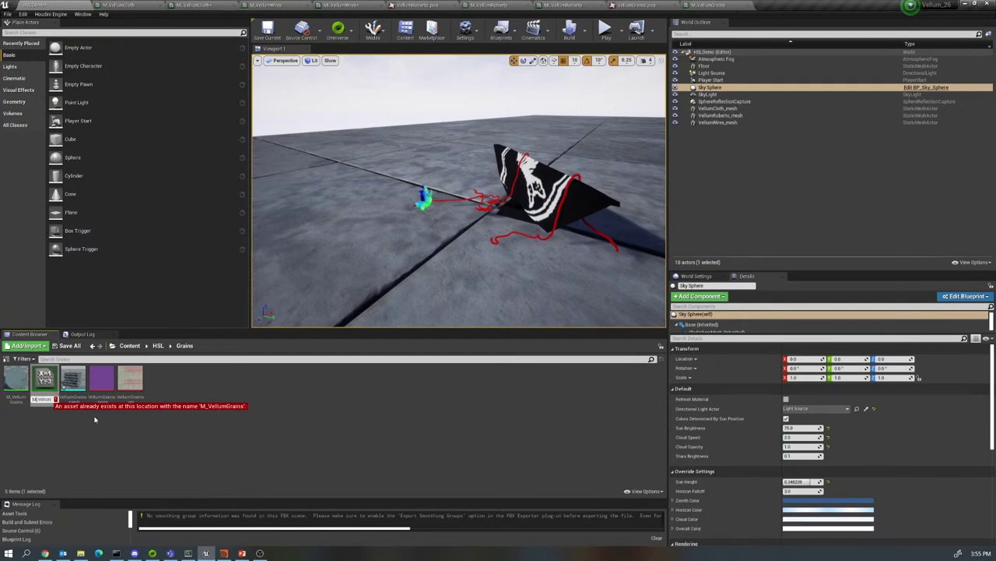
key("Home")
key("Right")
type("I")
key("Return")
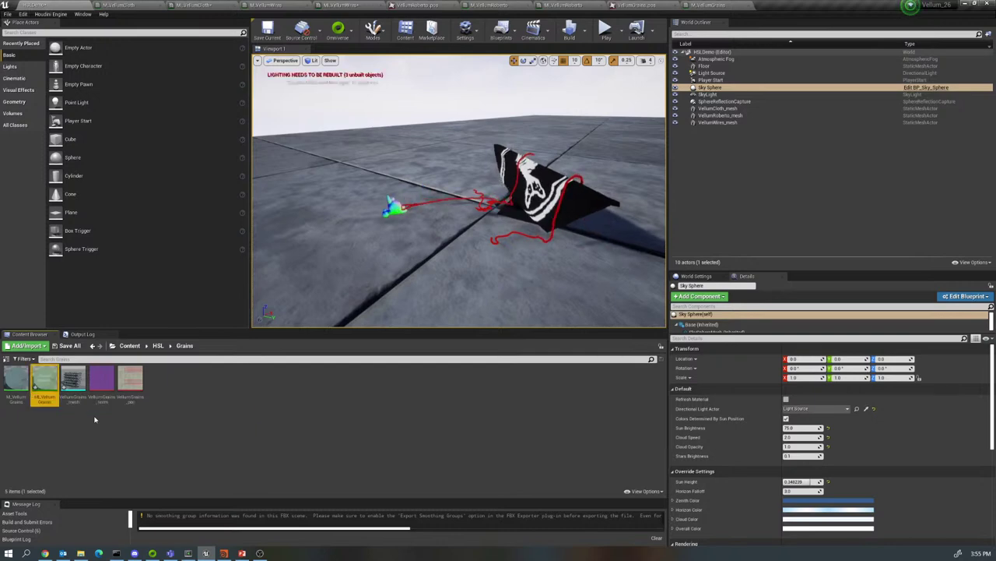
- In MI_VellumGrains, enable the Speed and Number of Frames overrides and enter the frame count
double_click(45, 379)
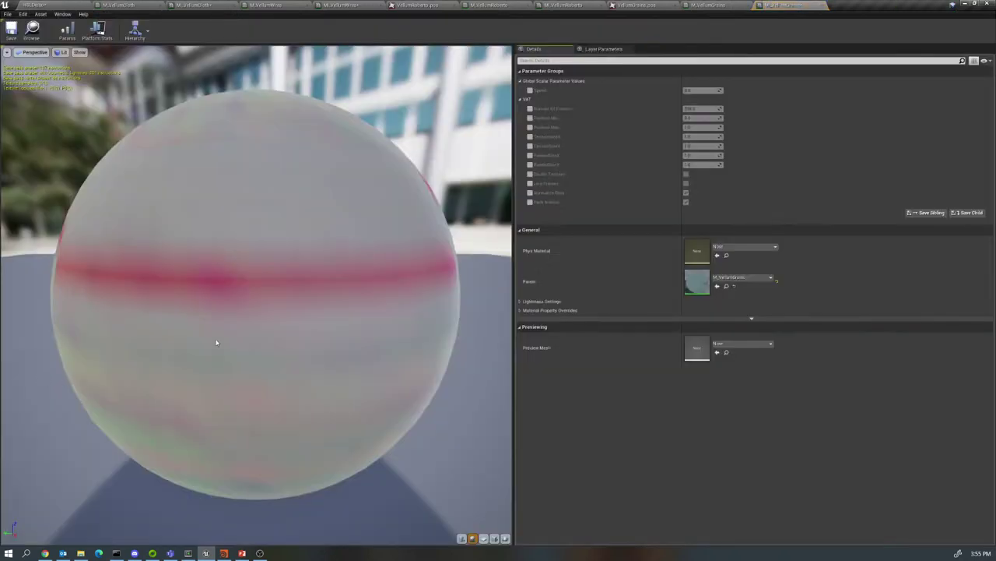
left_click(530, 91)
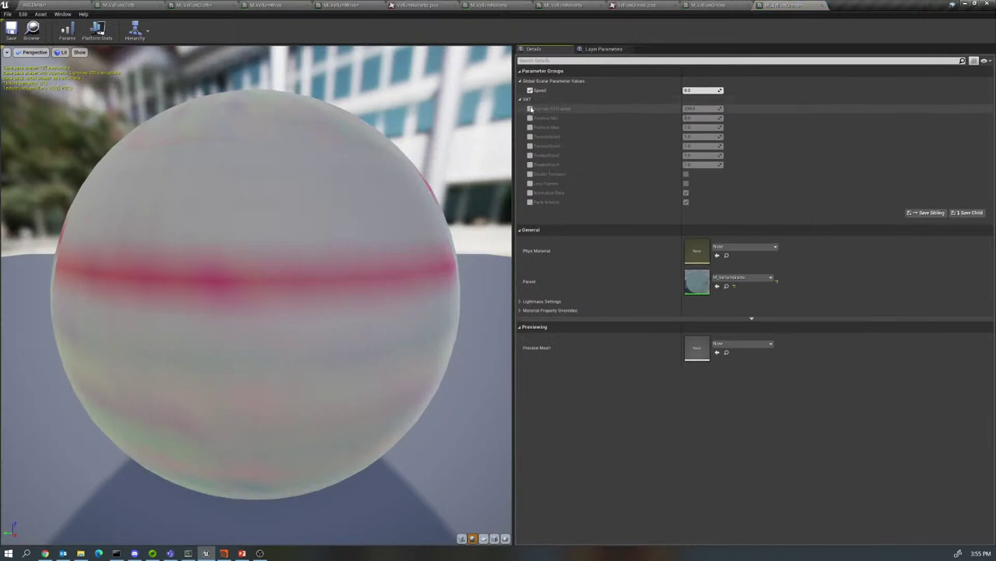
left_click(530, 108)
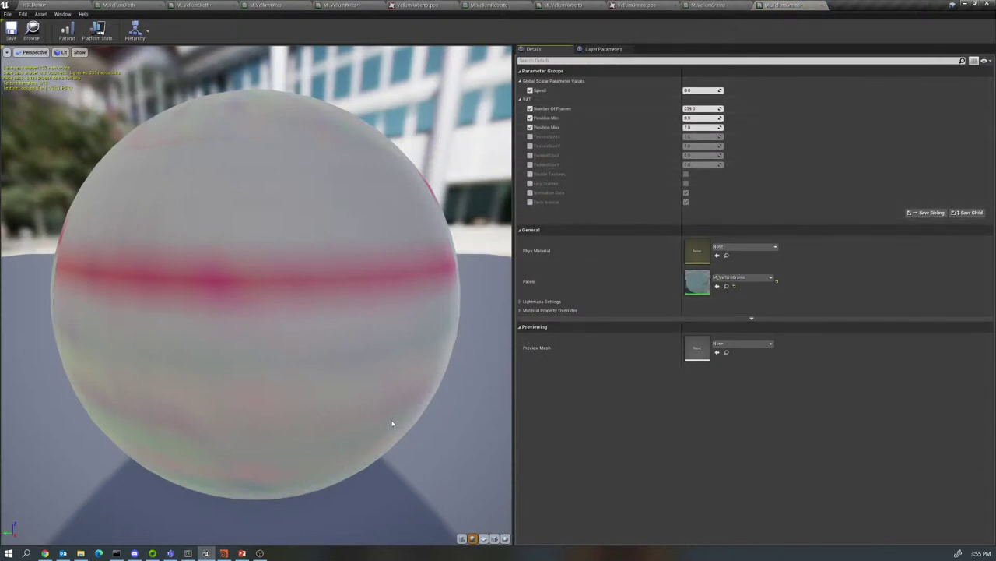
left_click(691, 108)
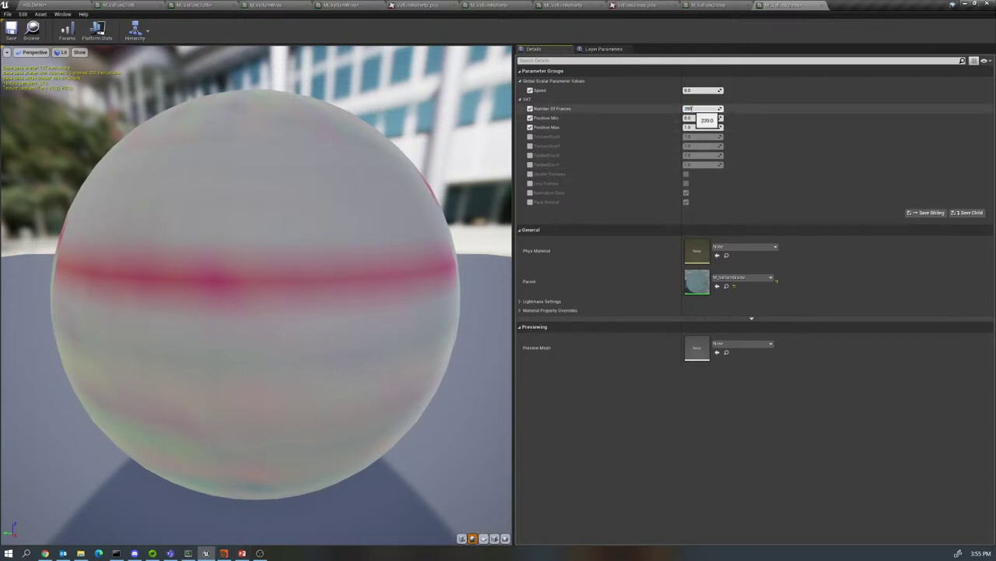
type("239")
key("Return")
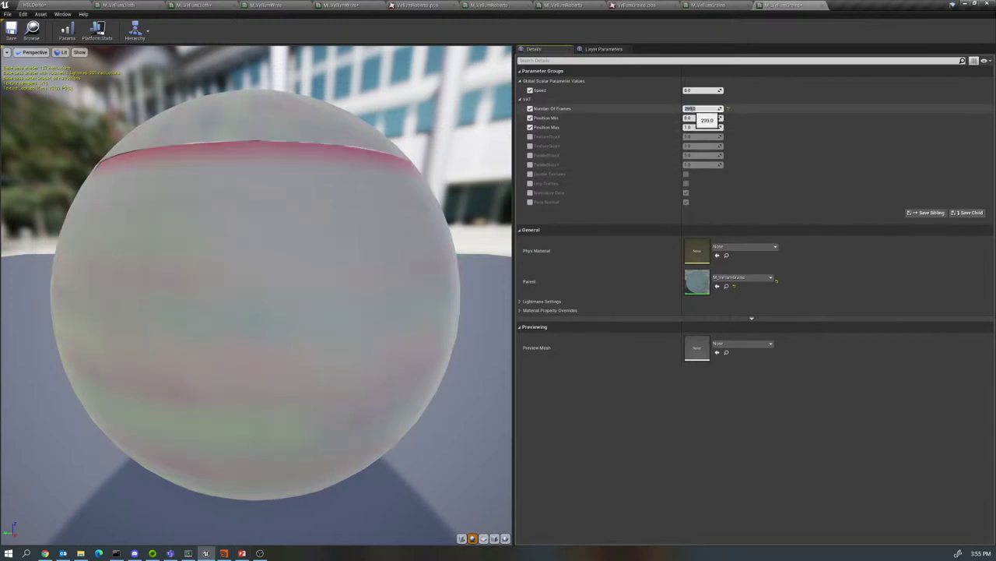
- Set Speed 0.100334, Position Min -524.95916 and Position Max 297.14624 from Houdini's VAT values
left_click(224, 552)
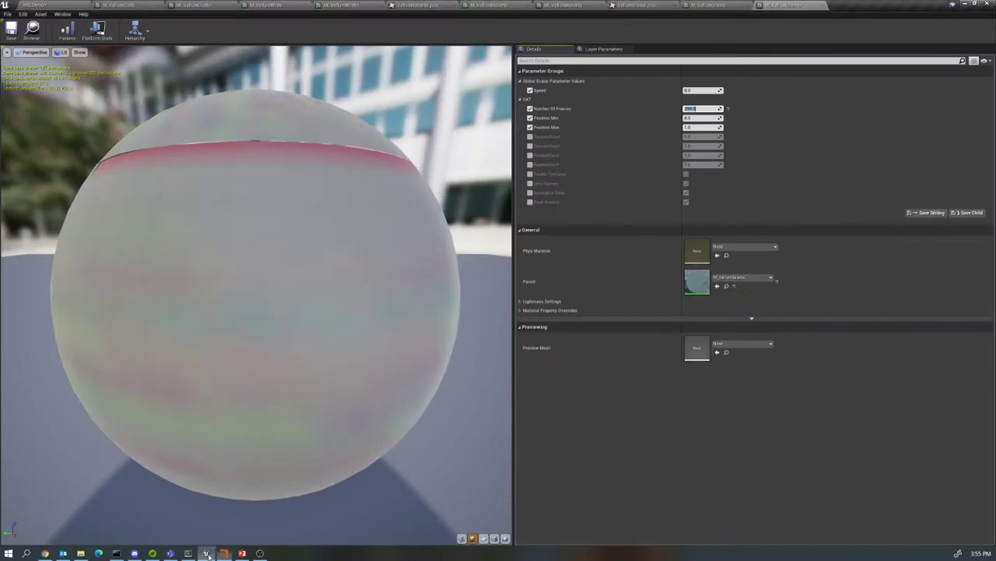
left_click(206, 553)
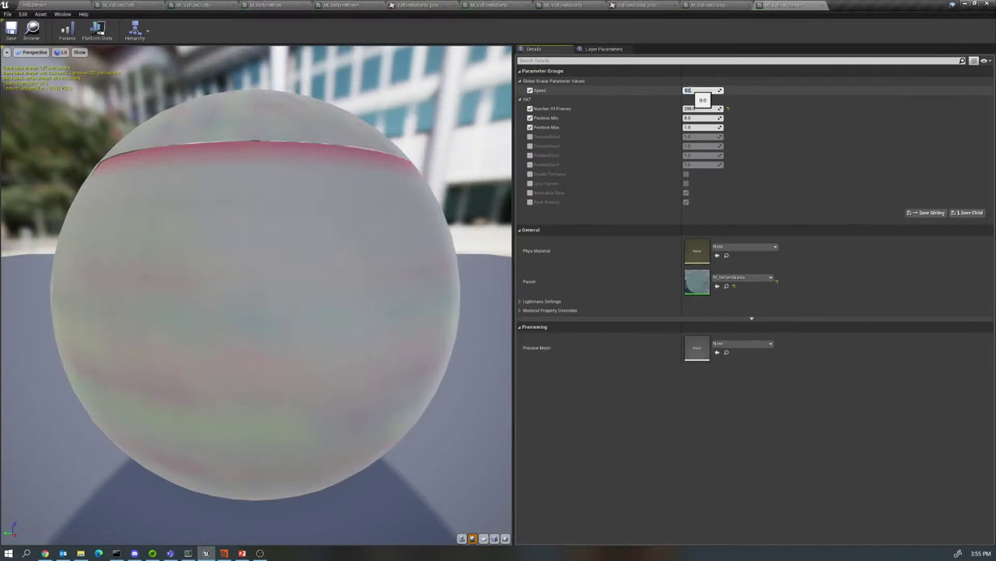
left_click_drag(703, 91, 814, 140)
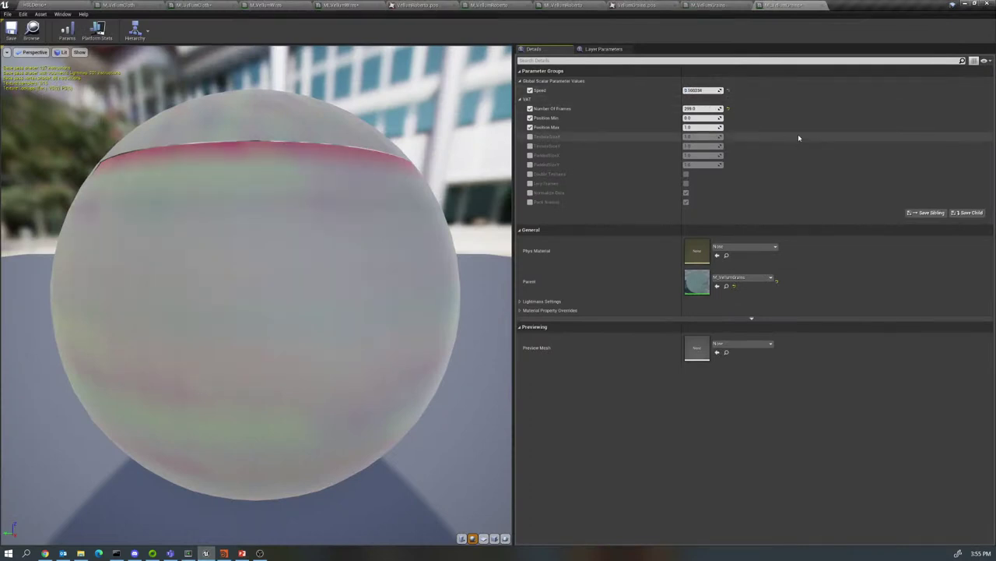
left_click(222, 553)
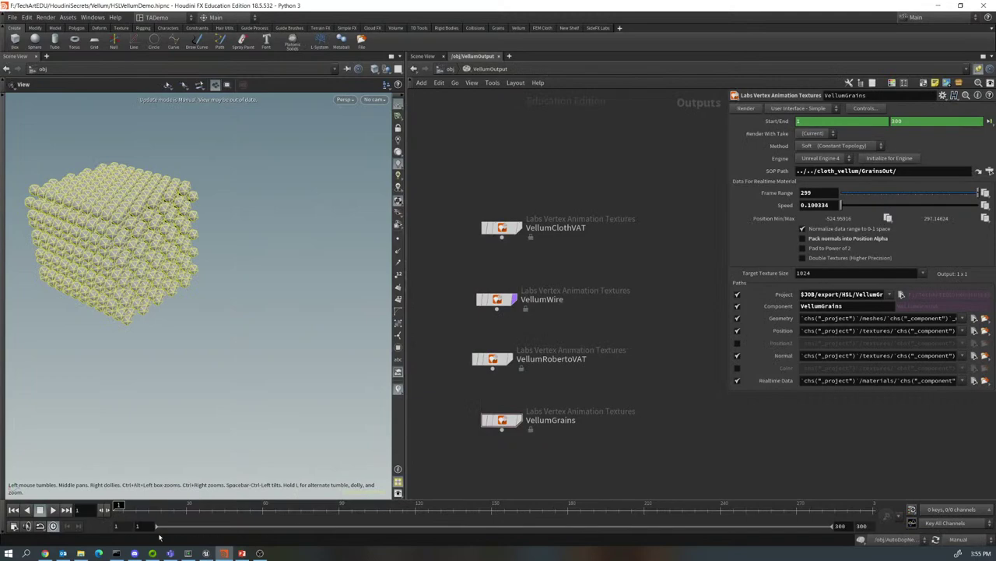
left_click(207, 553)
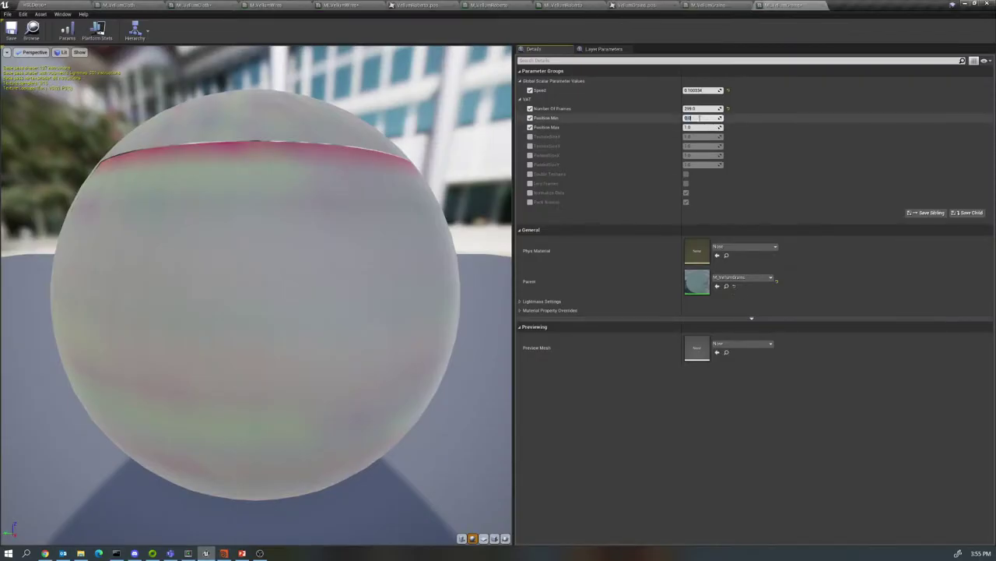
left_click(224, 553)
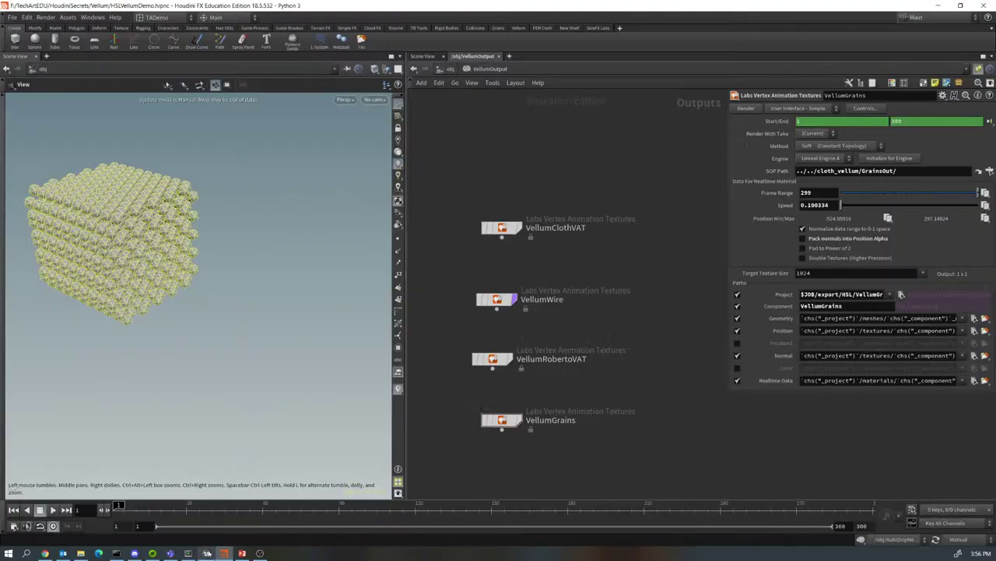
left_click(207, 553)
left_click(695, 127)
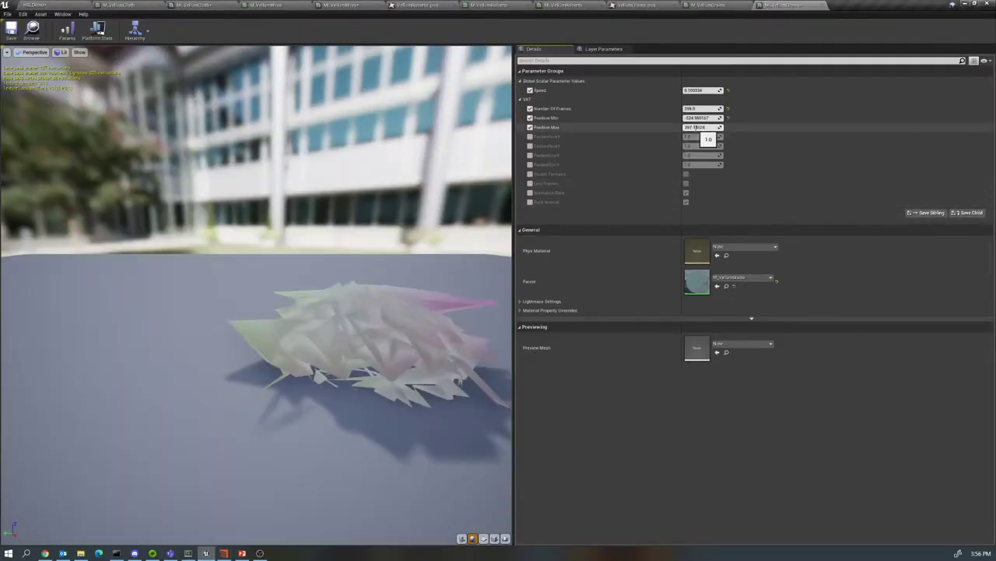
key("Return")
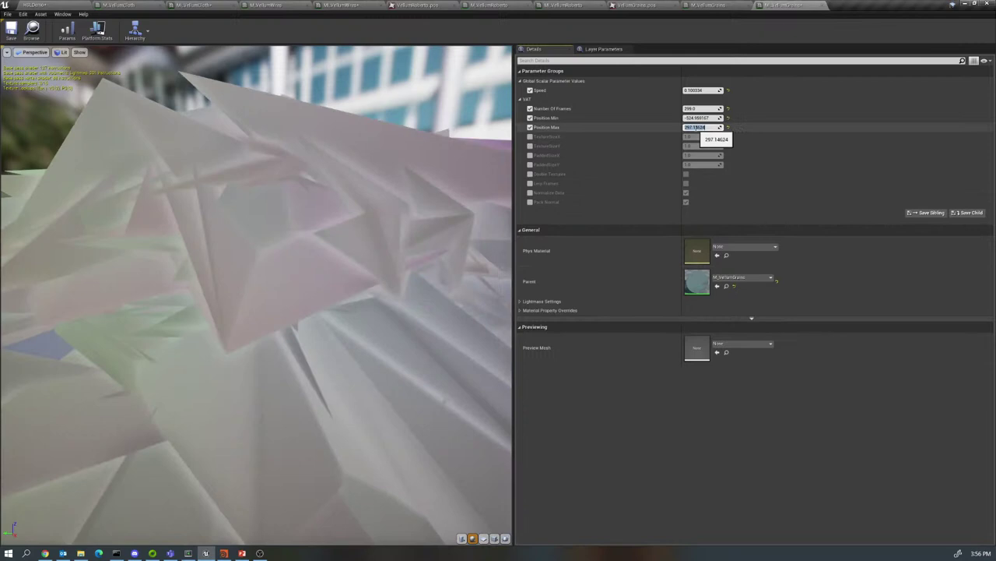
- Preview MI_VellumGrains on VellumGrains_mesh, then go back to the HSLDemo level
left_click(736, 345)
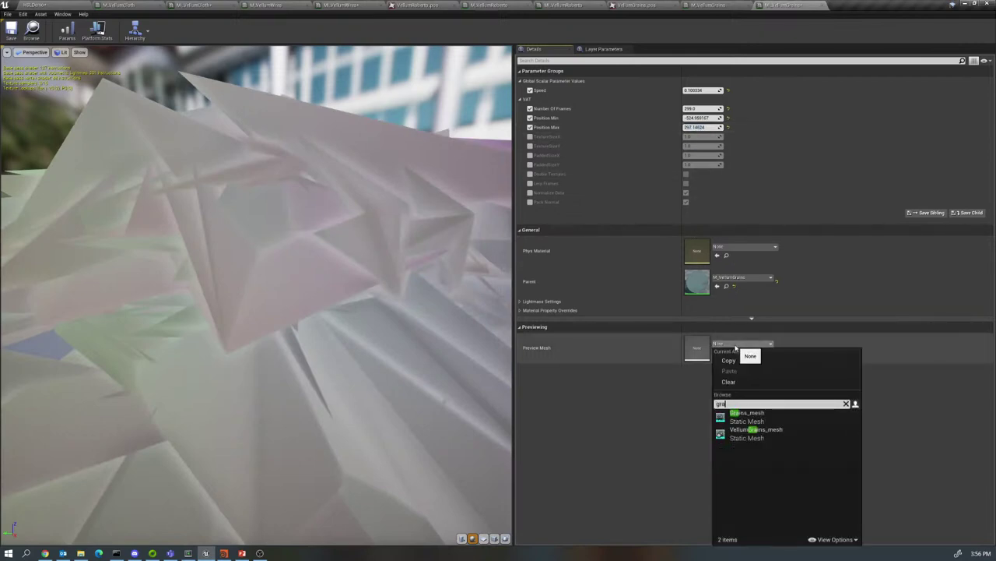
left_click(759, 433)
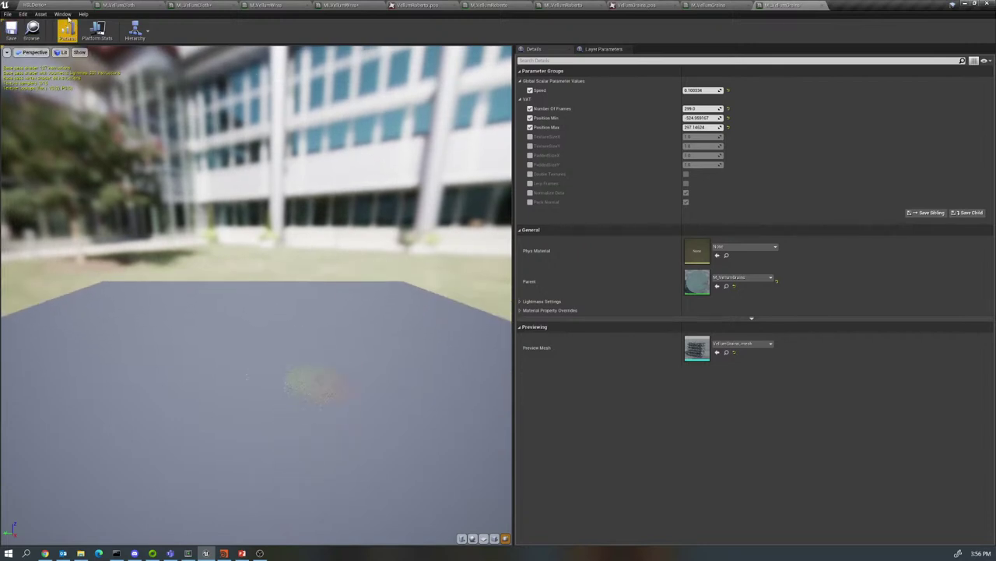
left_click(67, 9)
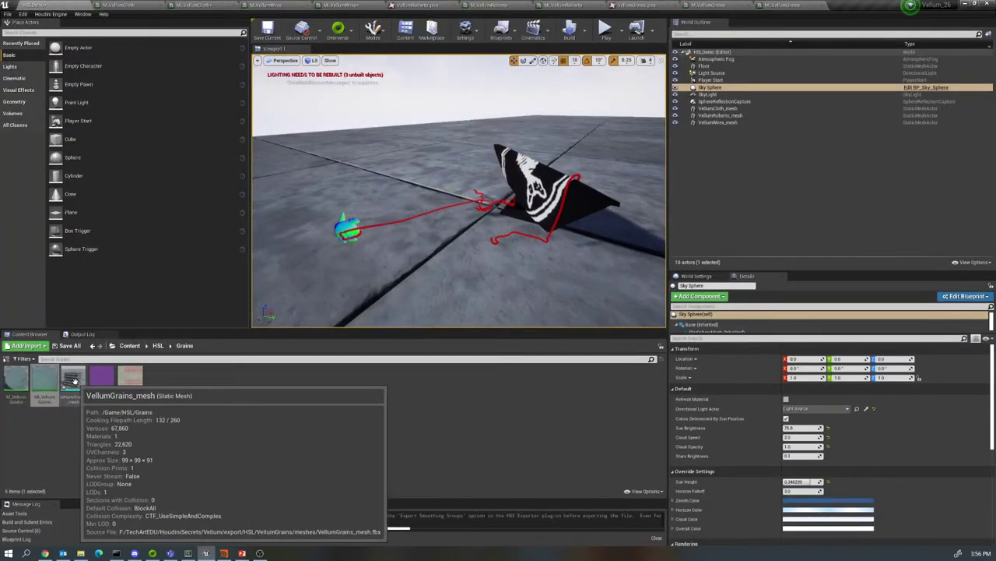
- Place VellumGrains_mesh in the level at location 0, -17290, 490 beside the cloth
left_click_drag(72, 381, 367, 289)
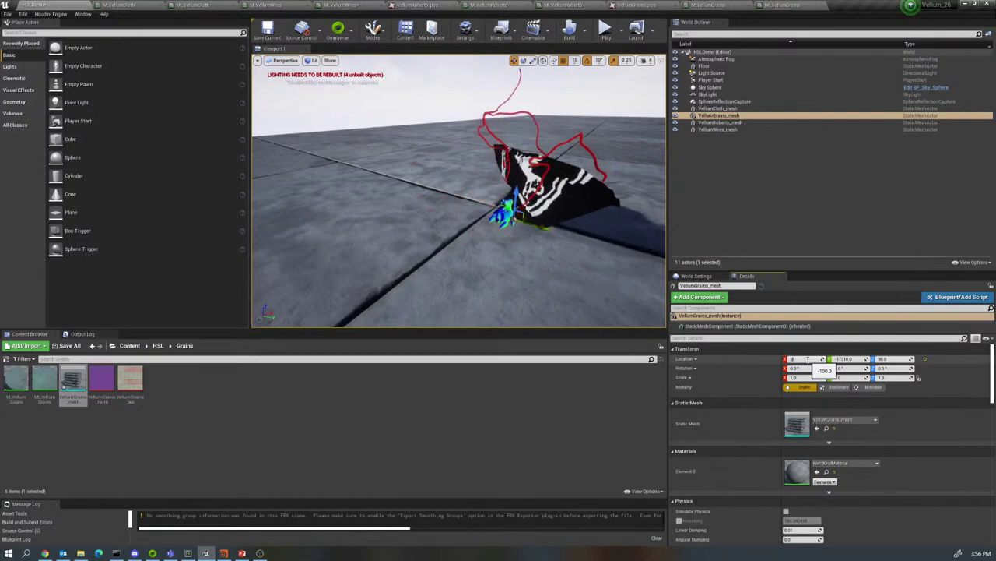
key("Tab")
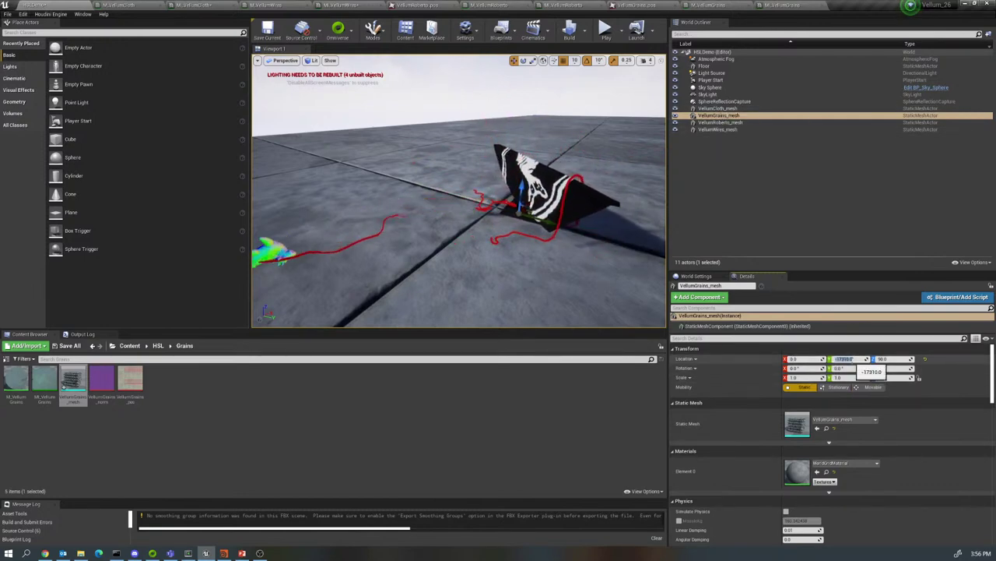
left_click(713, 109)
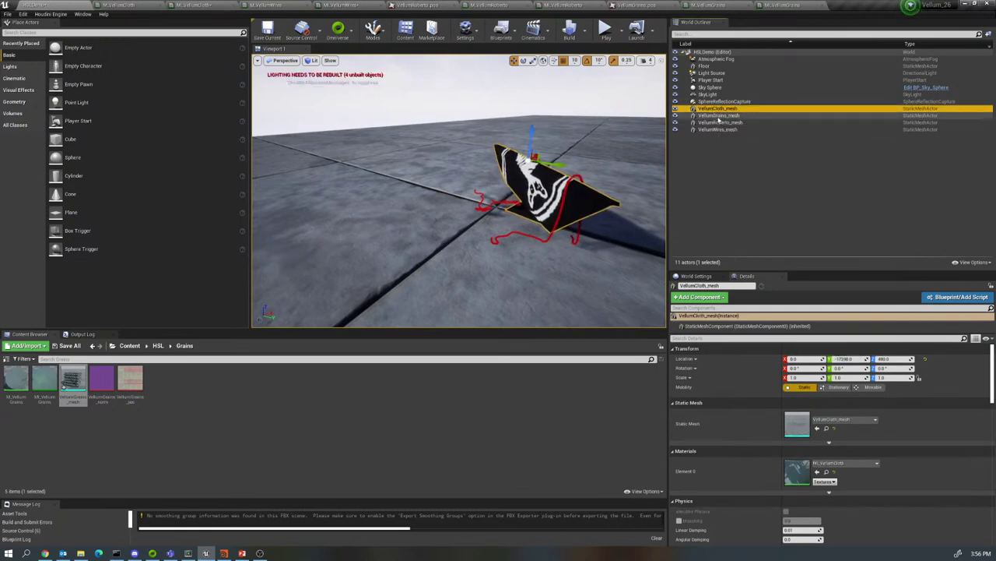
left_click(717, 116)
left_click(844, 358)
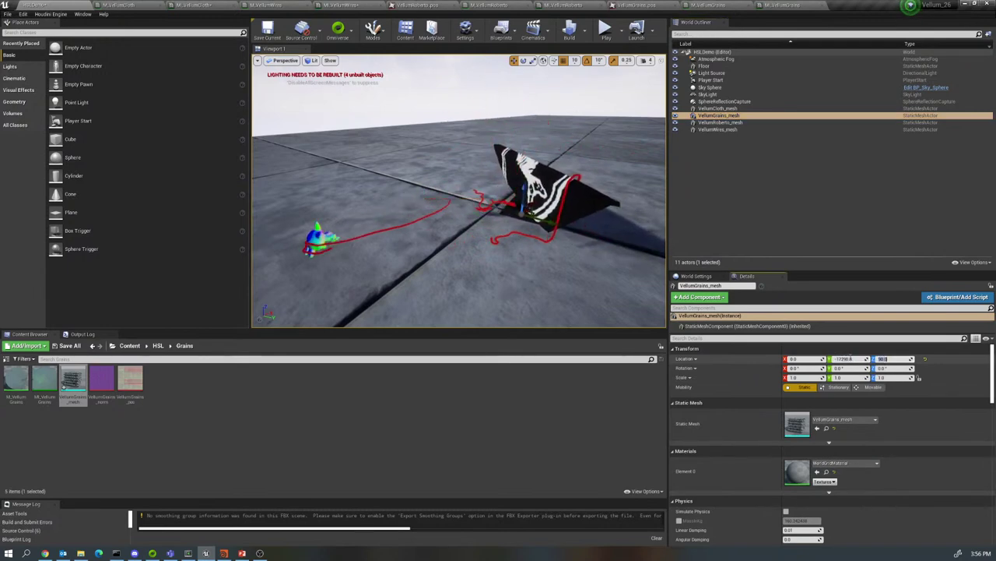
key("Tab")
type("4")
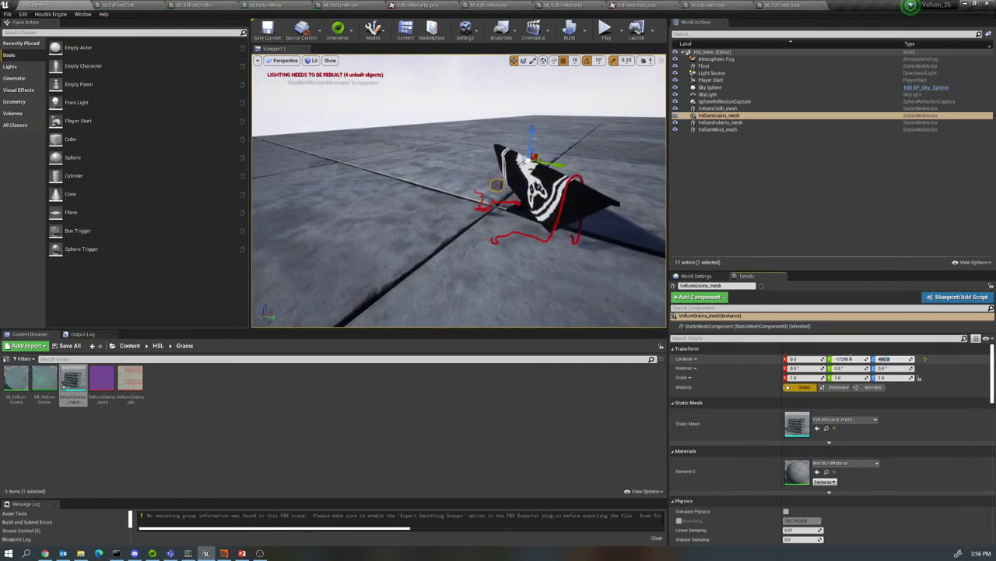
- Assign MI_VellumGrains to the grains mesh's Element 0 material slot
right_click_drag(615, 311, 521, 302)
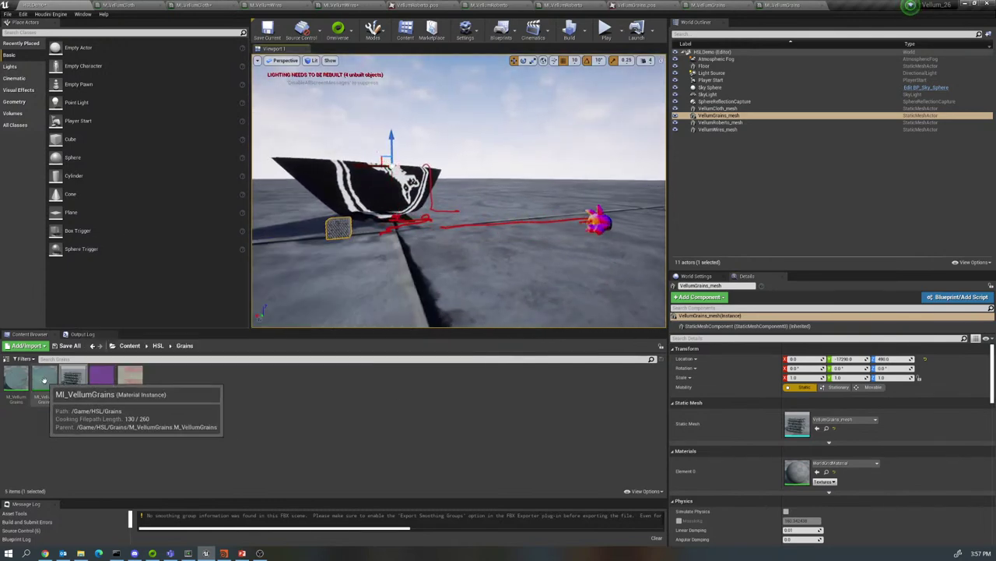
left_click_drag(44, 381, 732, 471)
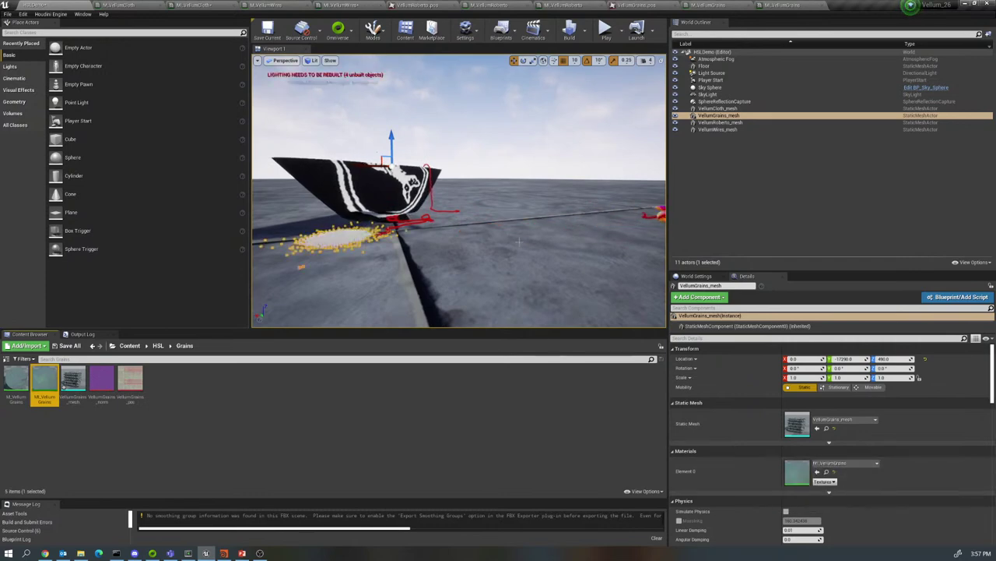
right_click_drag(570, 215, 514, 222)
left_click(508, 90)
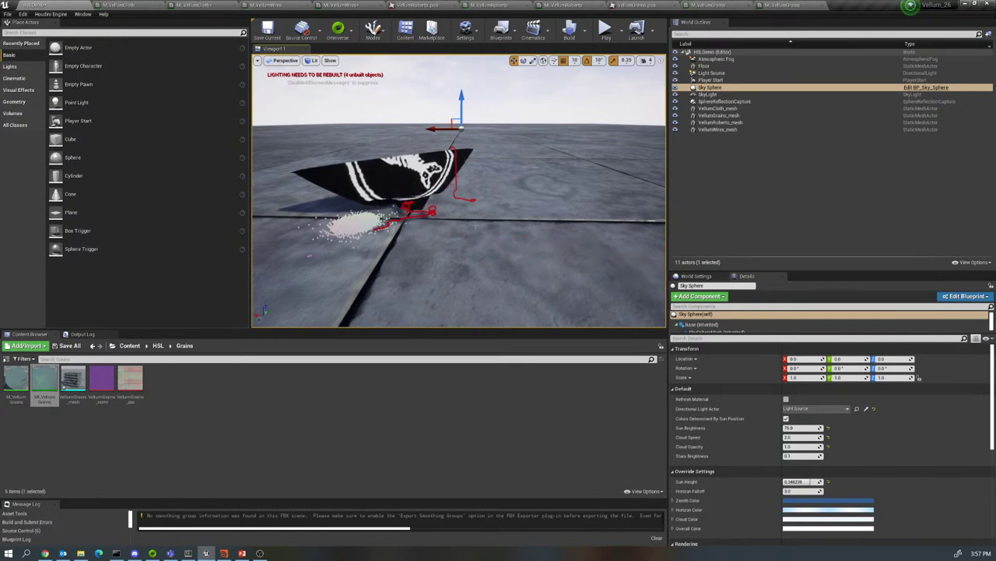
right_click_drag(406, 268, 406, 270)
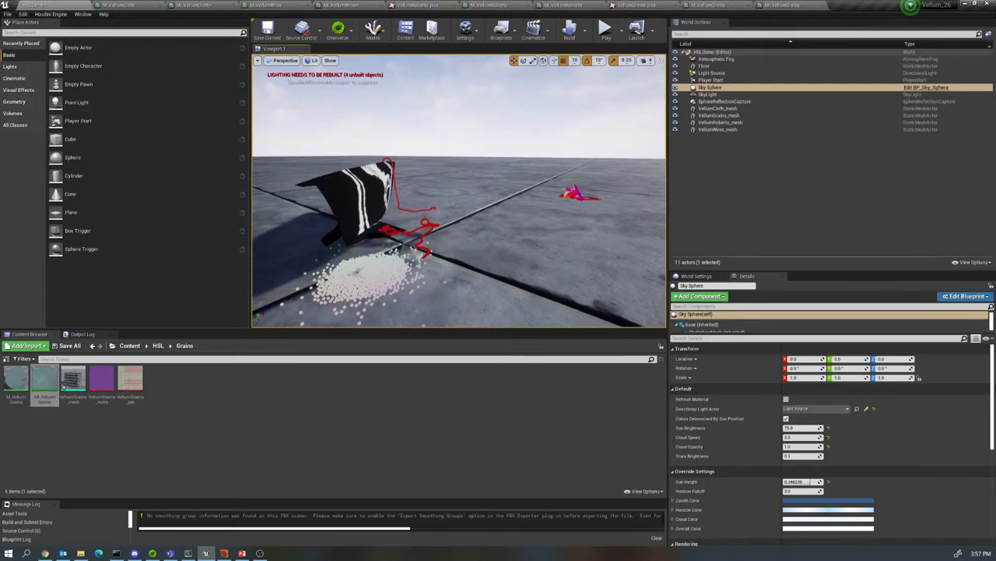
right_click_drag(460, 191, 424, 233)
right_click_drag(567, 281, 571, 279)
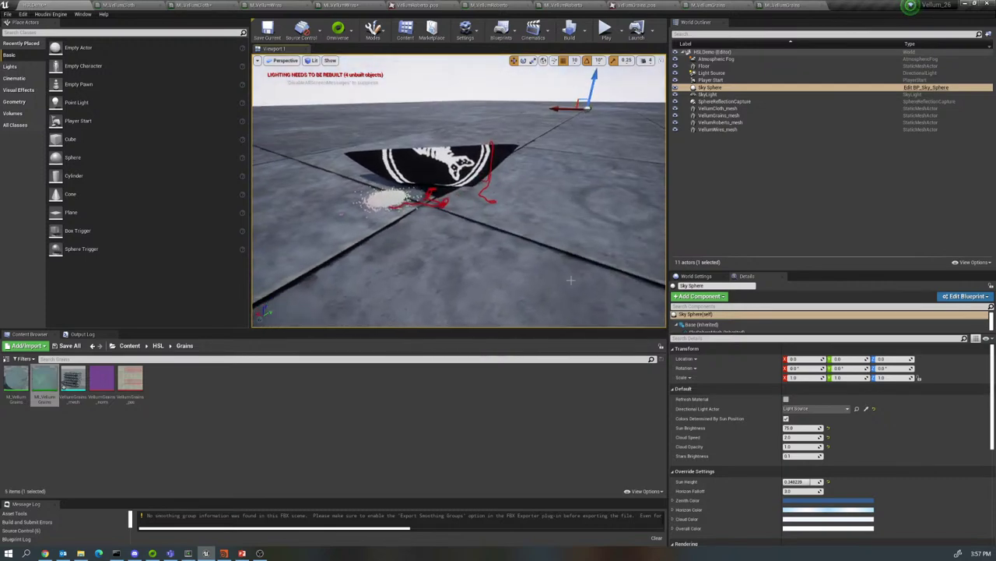